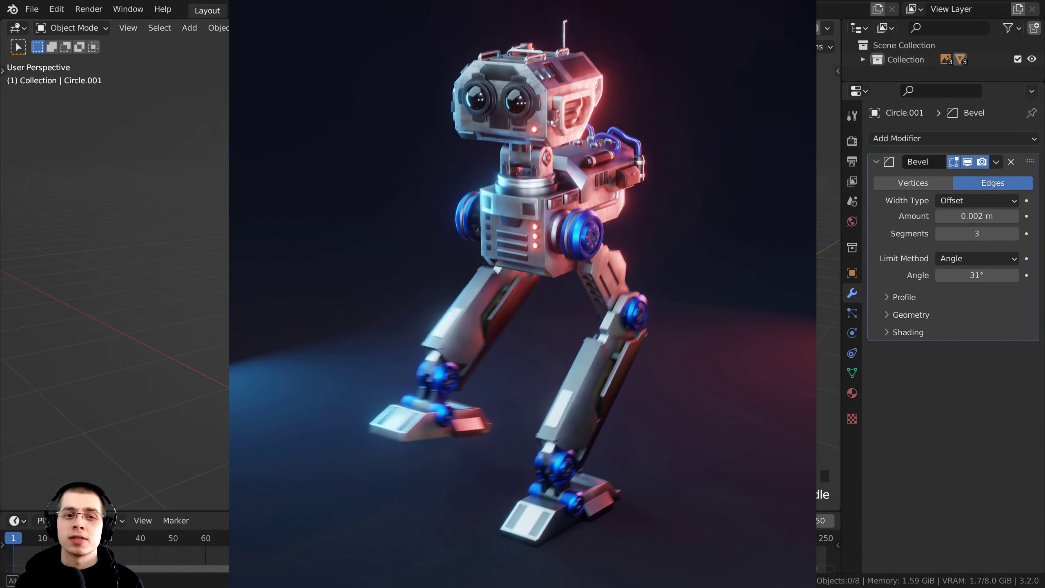
{"action": "scroll", "coordinate": [582, 139], "scroll_direction": "down", "scroll_amount": 3}
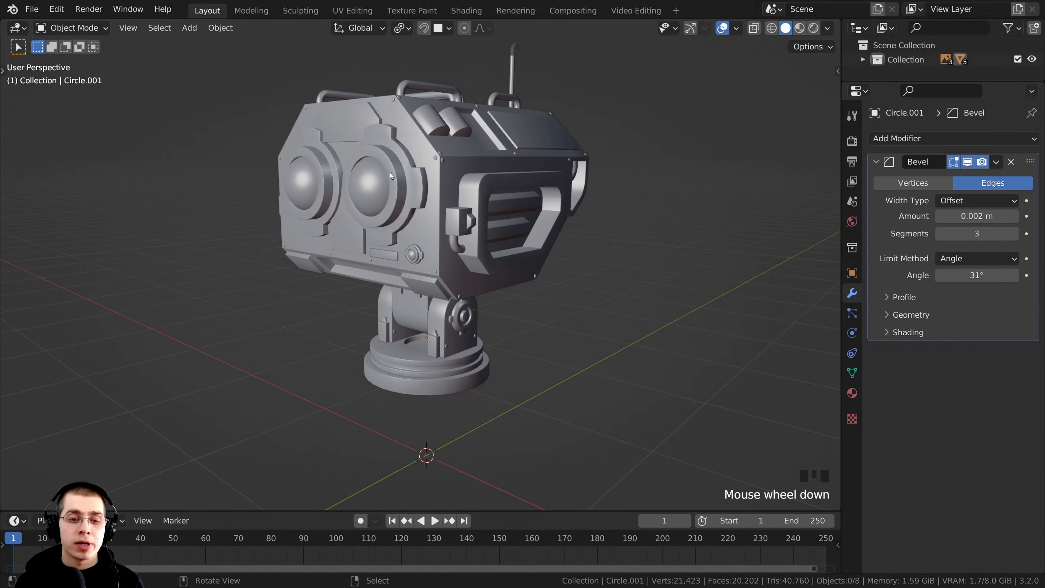
{"action": "middle_click_drag", "start_coordinate": [488, 387], "coordinate": [437, 346]}
{"action": "scroll", "coordinate": [454, 298], "scroll_direction": "down", "scroll_amount": 2}
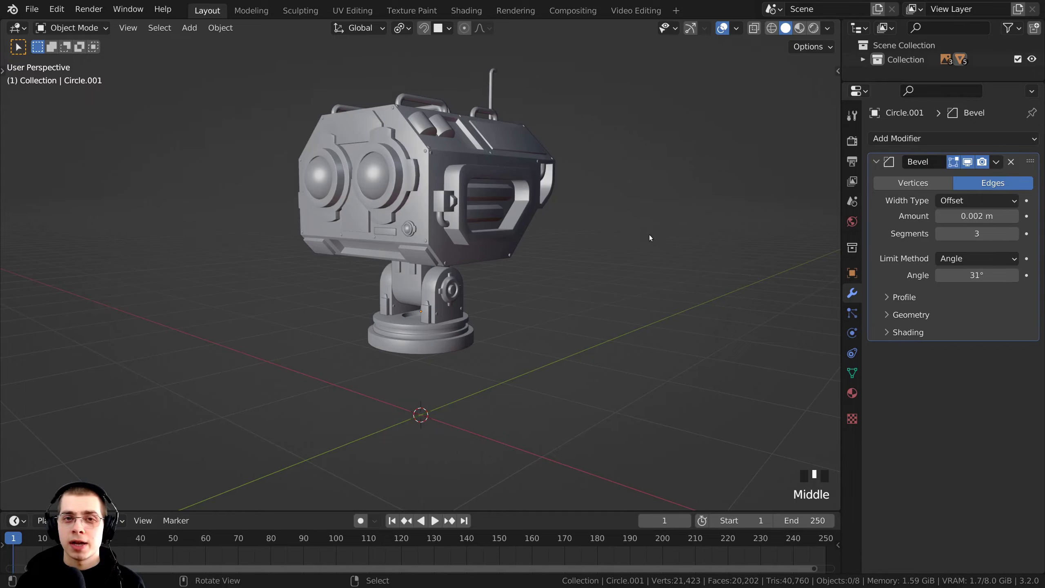
{"action": "middle_click_drag", "start_coordinate": [596, 295], "coordinate": [612, 294], "text": "shift"}
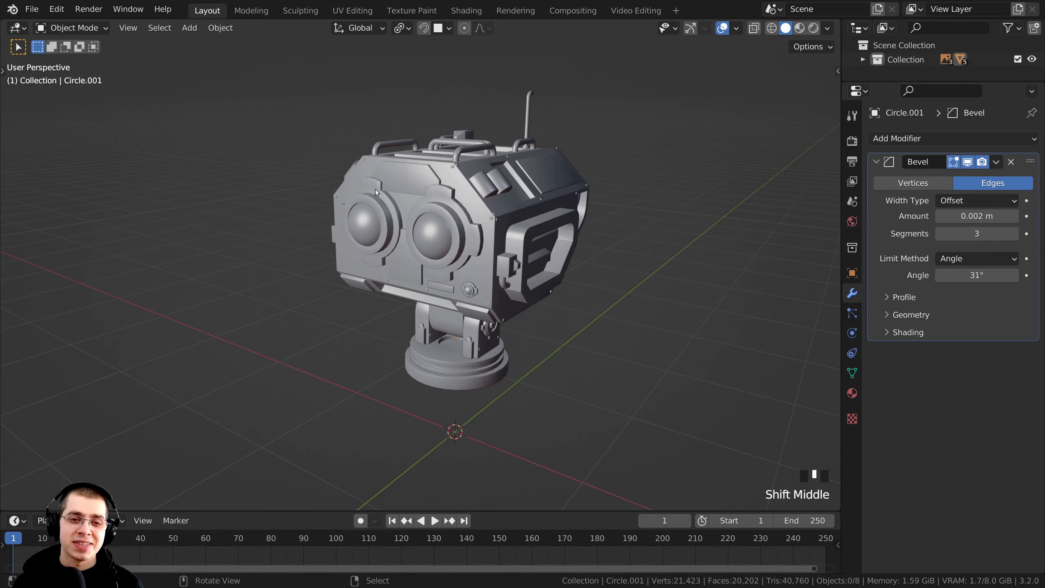
{"action": "middle_click_drag", "start_coordinate": [415, 199], "coordinate": [449, 196], "text": "shift"}
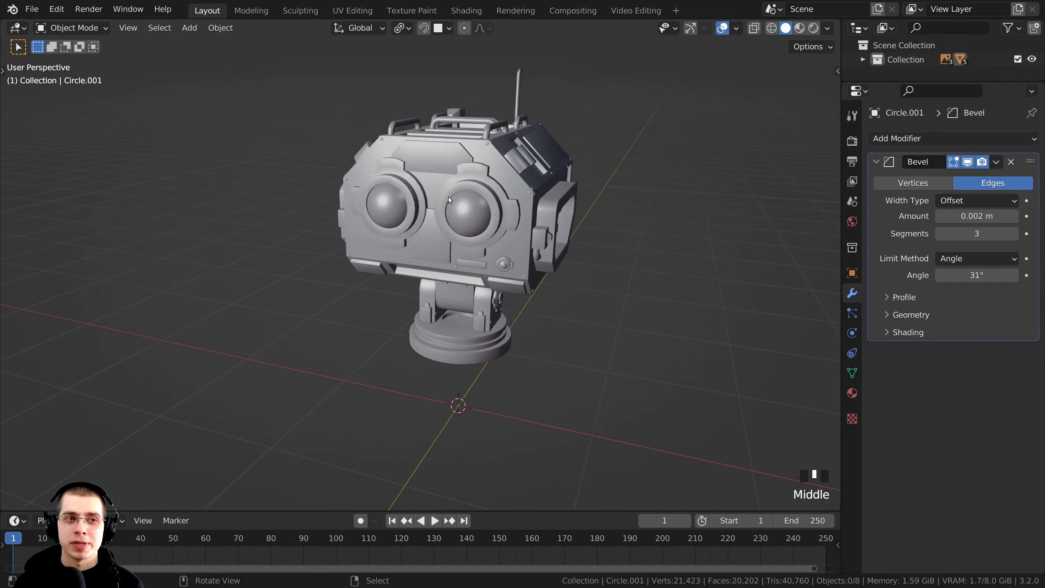
{"action": "left_click", "coordinate": [72, 29]}
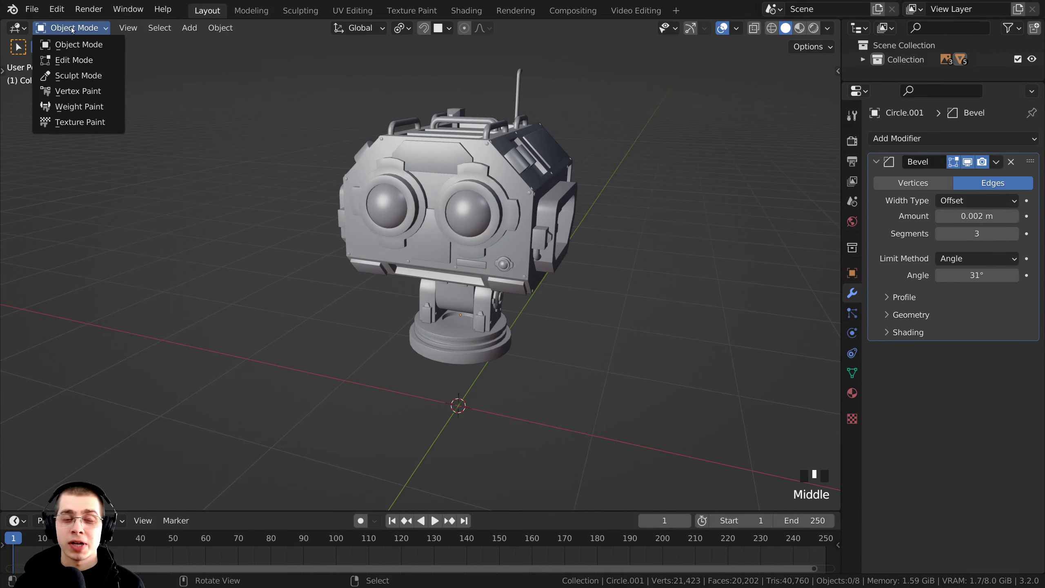
{"action": "scroll", "coordinate": [544, 308], "scroll_direction": "down", "scroll_amount": 2}
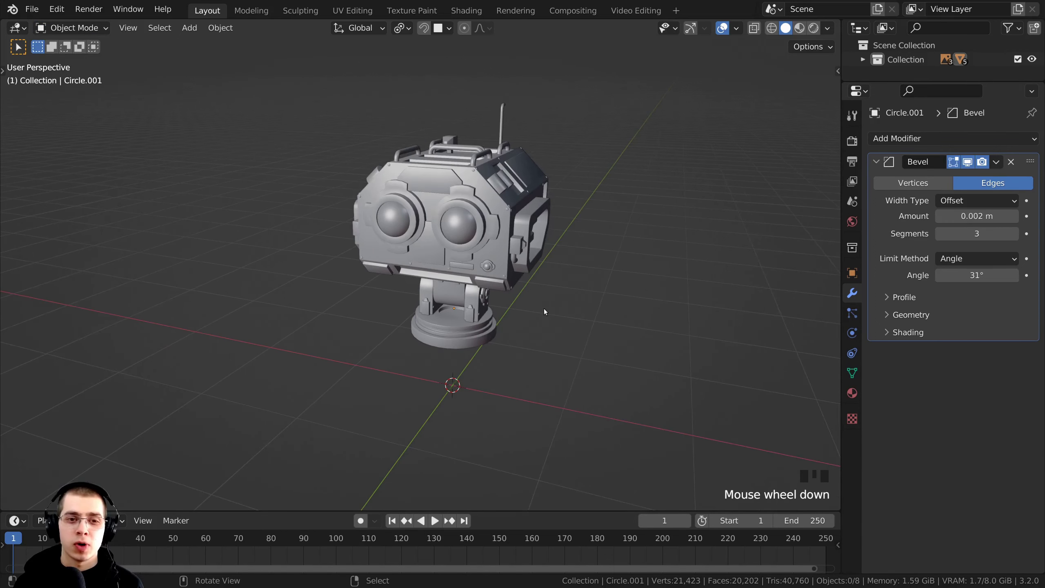
{"action": "middle_click_drag", "start_coordinate": [544, 308], "coordinate": [560, 294]}
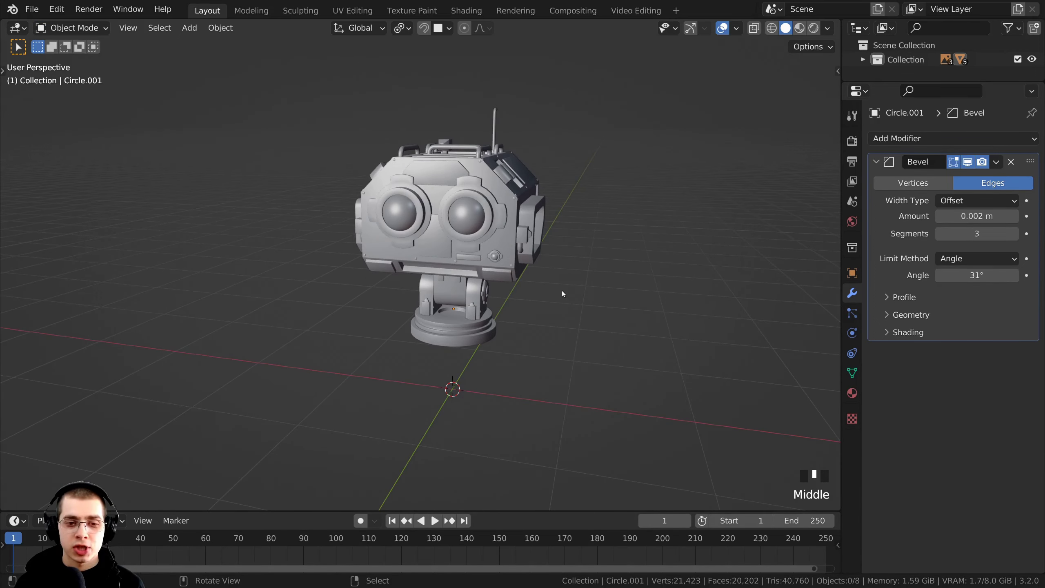
Step: Reset the 3D cursor to the world origin and add a cube mesh there
{"action": "key", "text": "shift+c"}
{"action": "scroll", "coordinate": [577, 401], "scroll_direction": "down", "scroll_amount": 1}
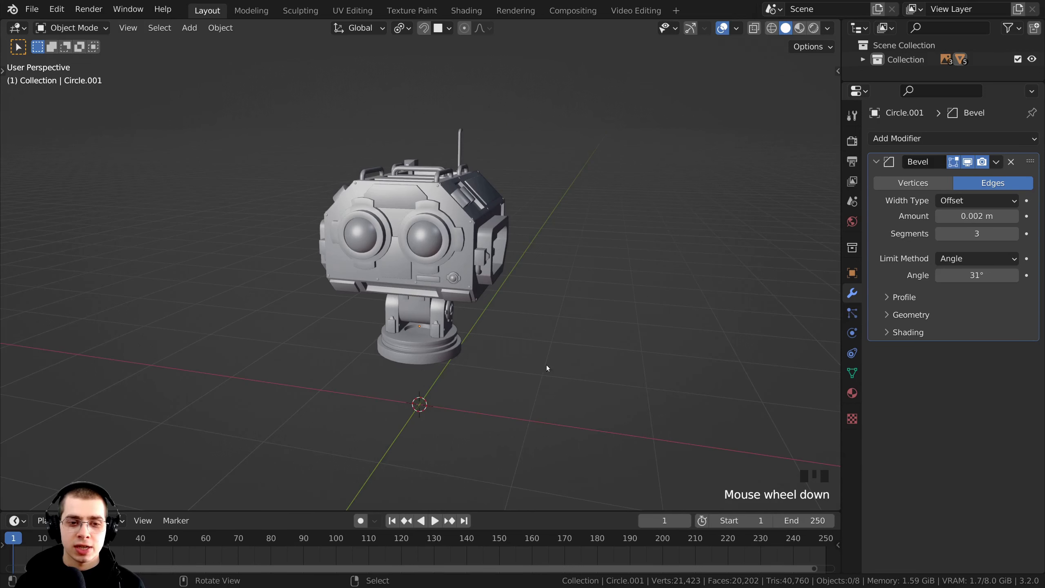
{"action": "key", "text": "shift+c"}
{"action": "scroll", "coordinate": [437, 436], "scroll_direction": "down", "scroll_amount": 2}
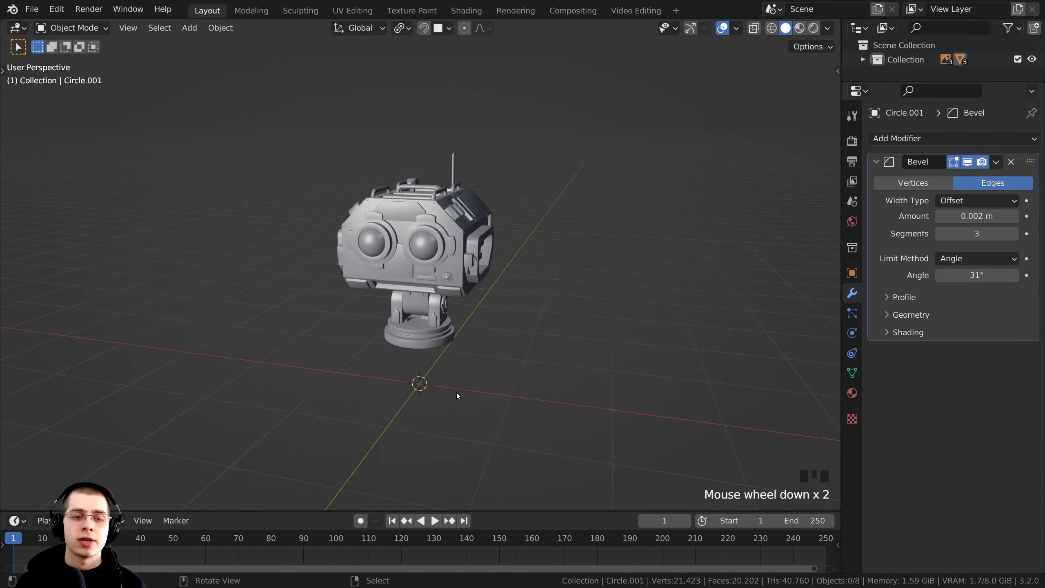
{"action": "key", "text": "shift+a"}
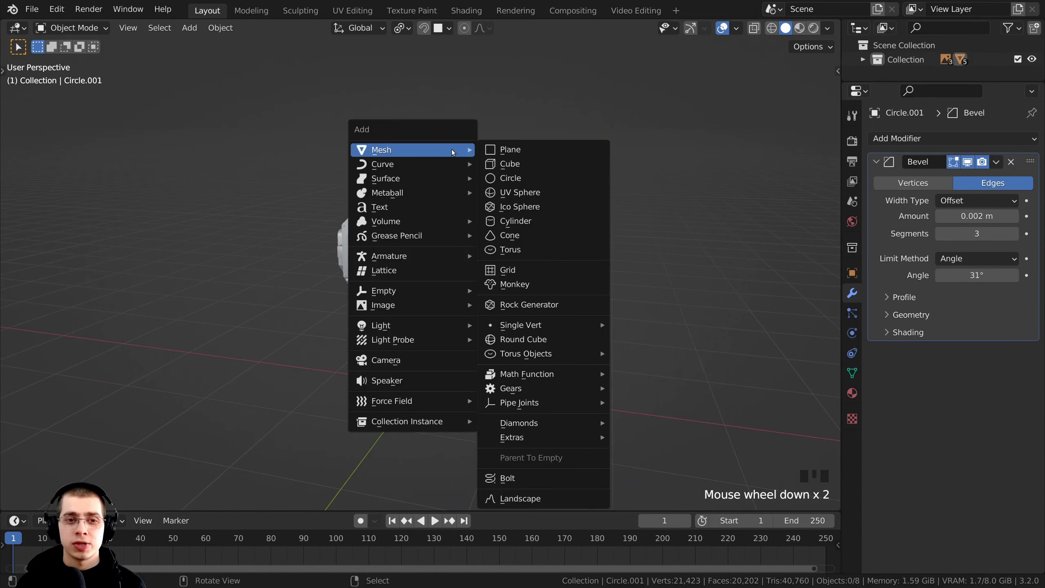
{"action": "left_click", "coordinate": [575, 163]}
{"action": "middle_click_drag", "start_coordinate": [535, 284], "coordinate": [537, 229], "text": "shift"}
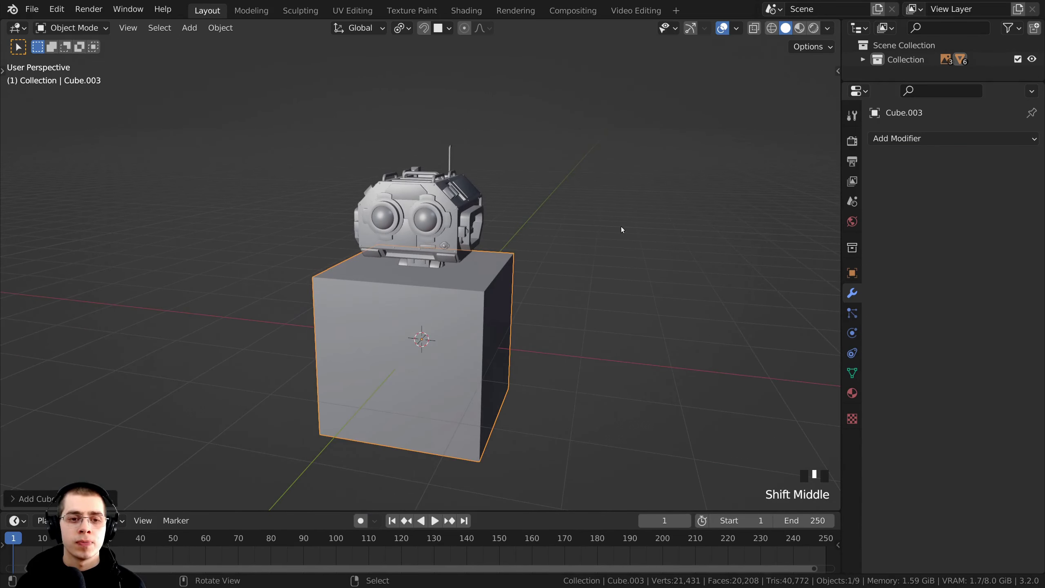
Step: Scale the cube's mesh down uniformly in Edit Mode so it forms a smaller block beneath the neck base, and return to Object Mode
{"action": "key", "text": "Tab"}
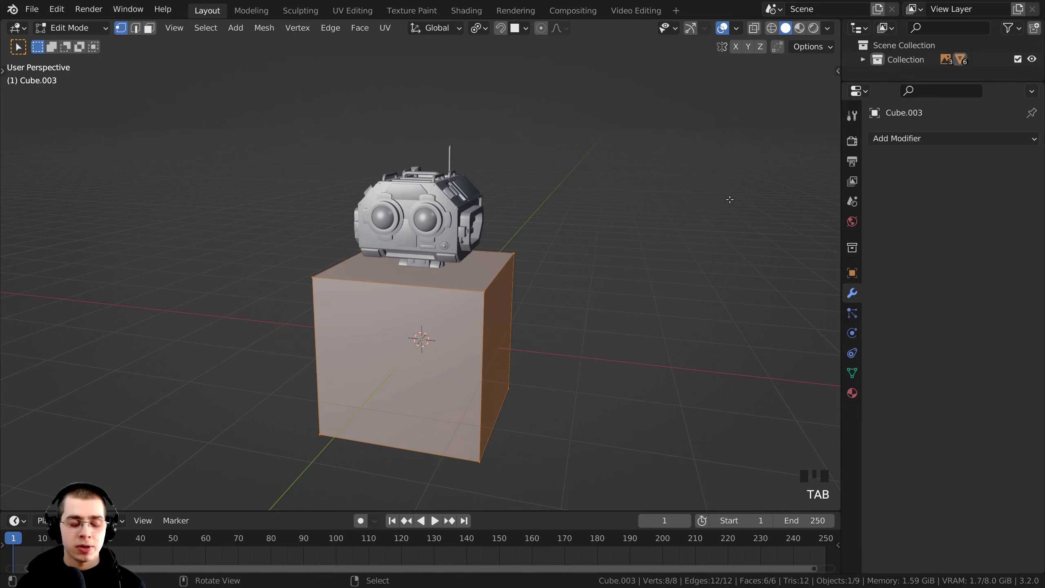
{"action": "key", "text": "s"}
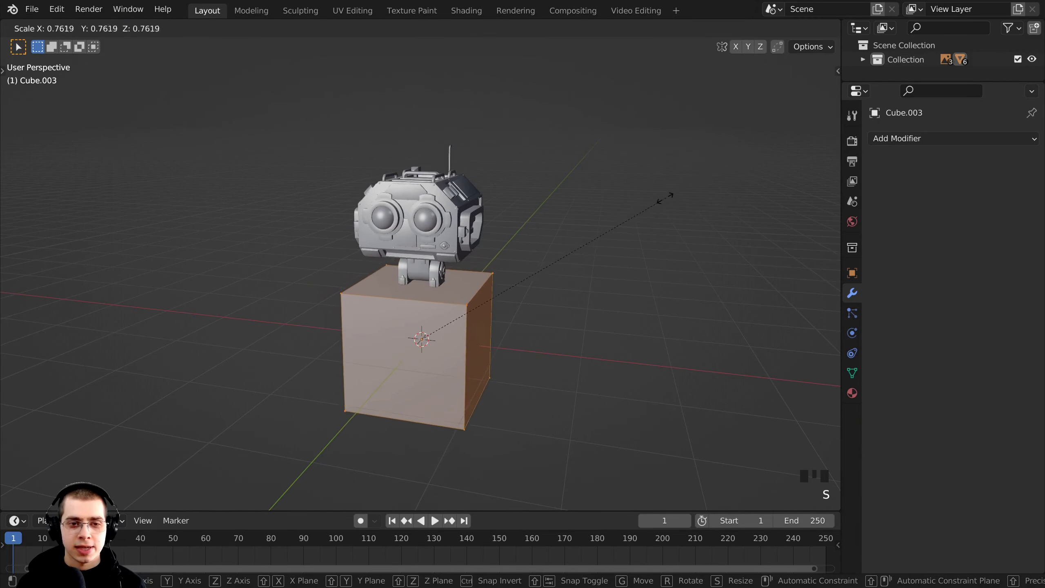
{"action": "left_click", "coordinate": [584, 251]}
{"action": "middle_click_drag", "start_coordinate": [554, 257], "coordinate": [465, 250]}
{"action": "scroll", "coordinate": [493, 283], "scroll_direction": "up", "scroll_amount": 2}
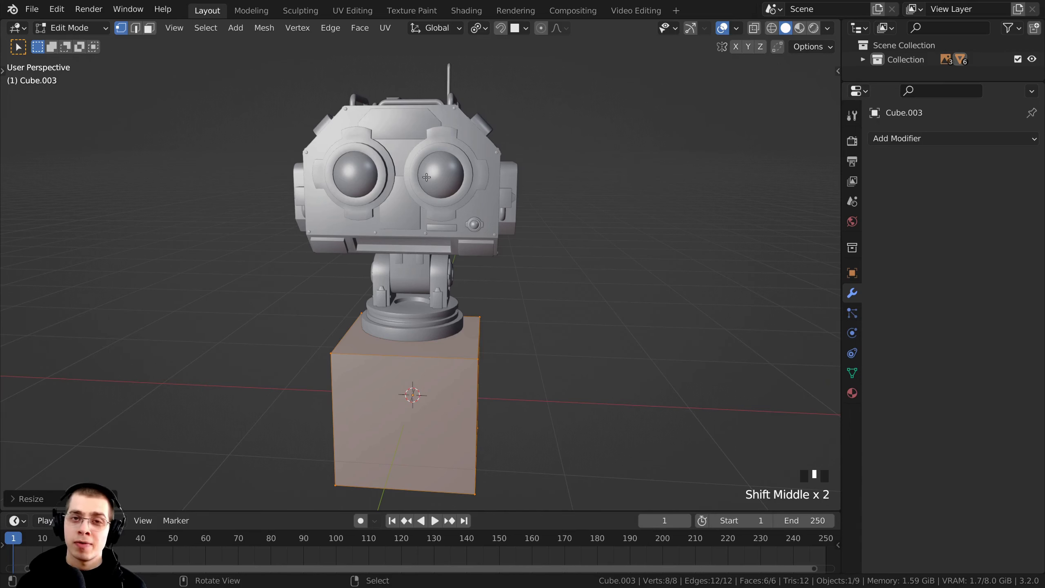
{"action": "middle_click_drag", "start_coordinate": [610, 304], "coordinate": [539, 299]}
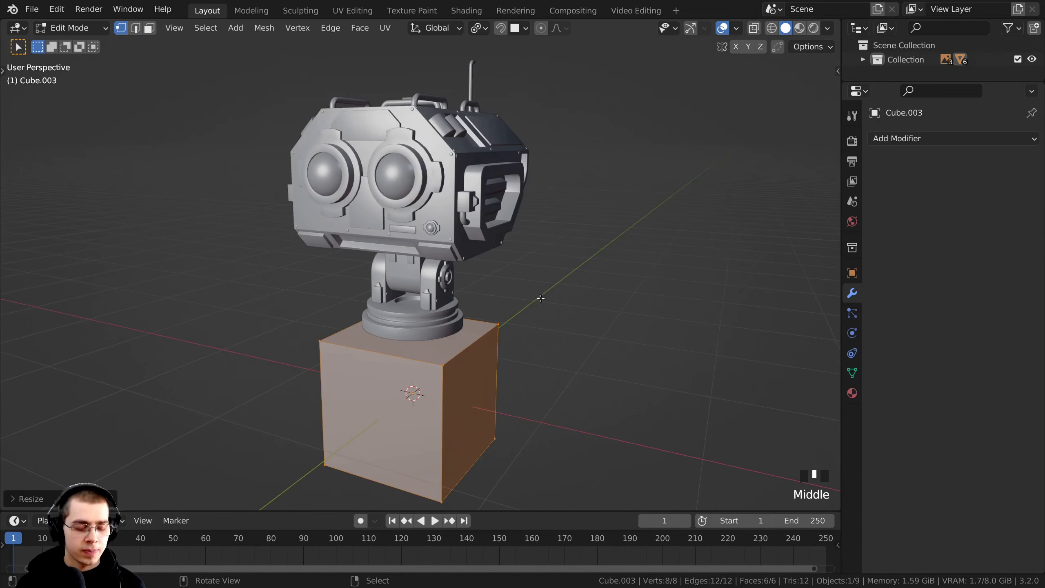
{"action": "scroll", "coordinate": [541, 298], "scroll_direction": "up", "scroll_amount": 1}
{"action": "key", "text": "Tab"}
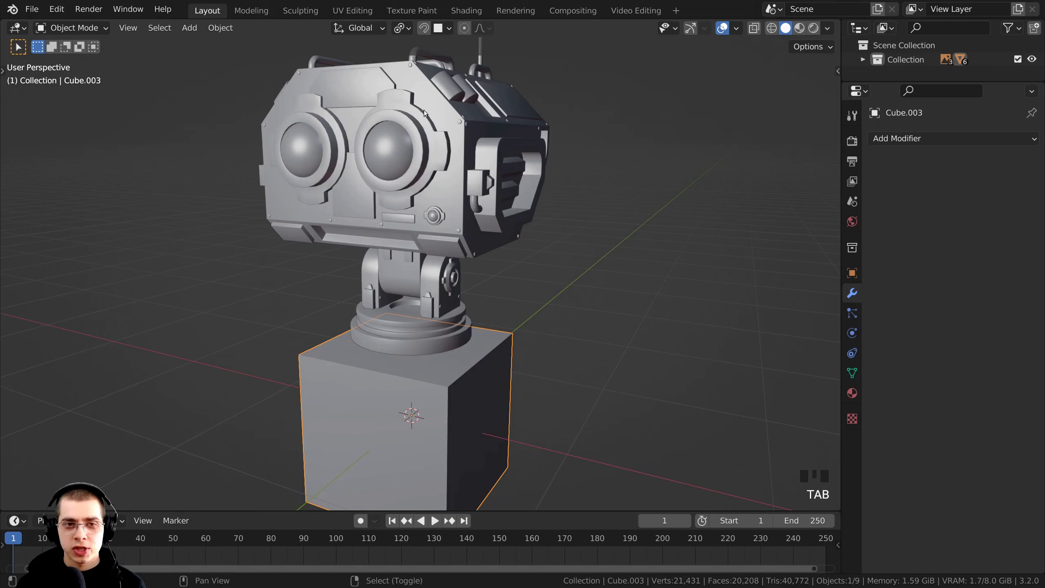
Step: Copy the Mirror and Bevel modifiers from the robot head to the new cube, then select only the cube
{"action": "right_click", "coordinate": [439, 106], "text": "shift"}
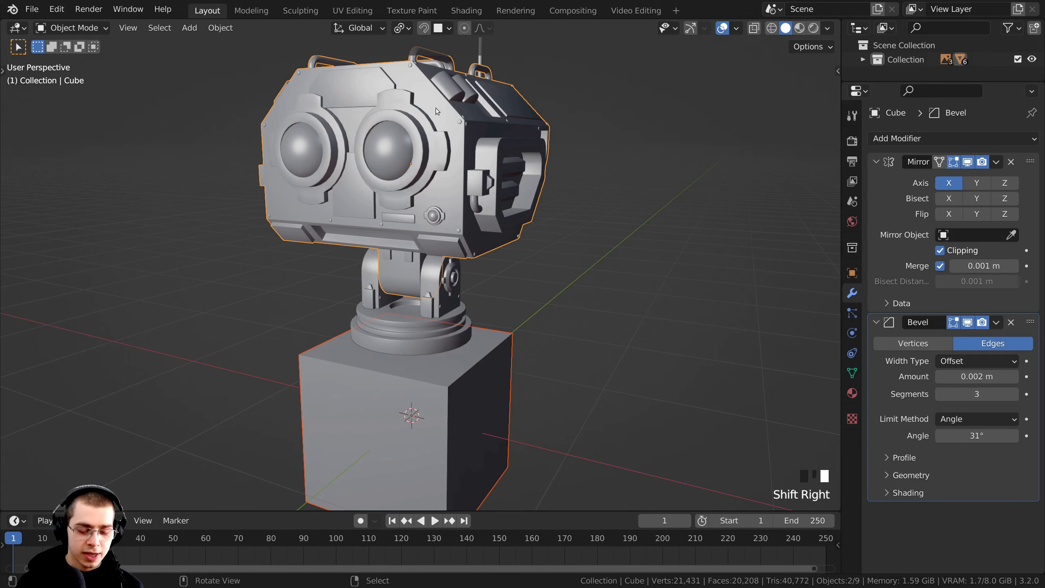
{"action": "key", "text": "ctrl+l"}
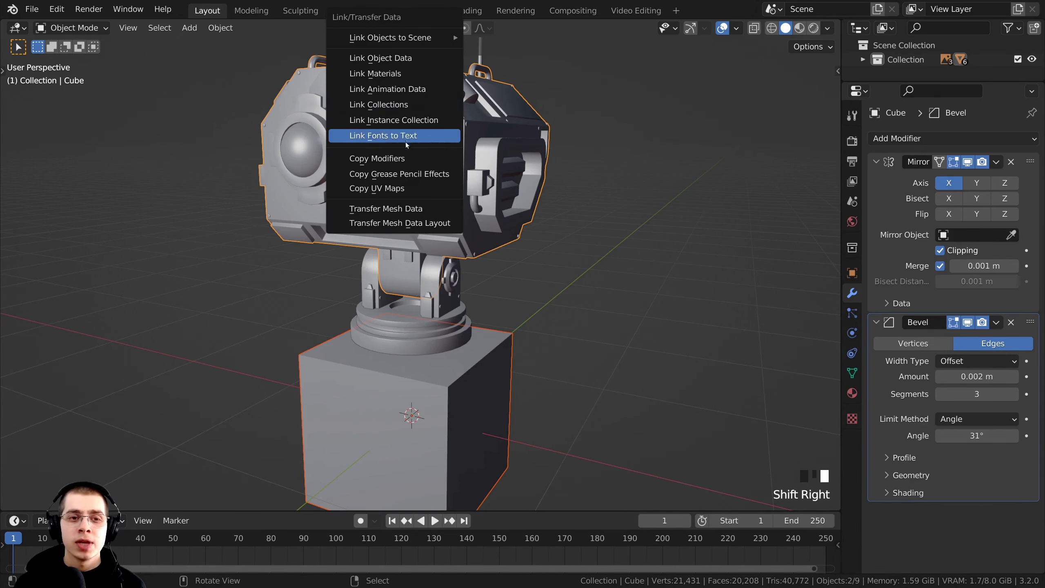
{"action": "left_click", "coordinate": [383, 158]}
{"action": "middle_click_drag", "start_coordinate": [417, 413], "coordinate": [426, 309], "text": "shift"}
{"action": "right_click", "coordinate": [398, 317]}
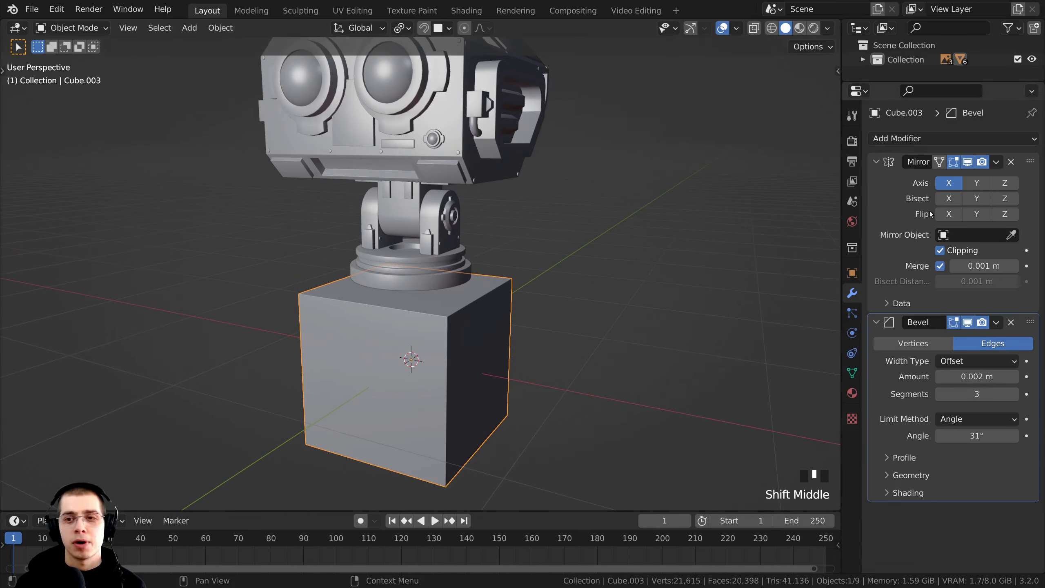
{"action": "left_click_drag", "start_coordinate": [842, 175], "coordinate": [866, 175]}
Step: In Edit Mode, move the cube's geometry sideways so its inner face clips to the mirror centre plane
{"action": "middle_click_drag", "start_coordinate": [541, 299], "coordinate": [433, 350]}
{"action": "key", "text": "Tab"}
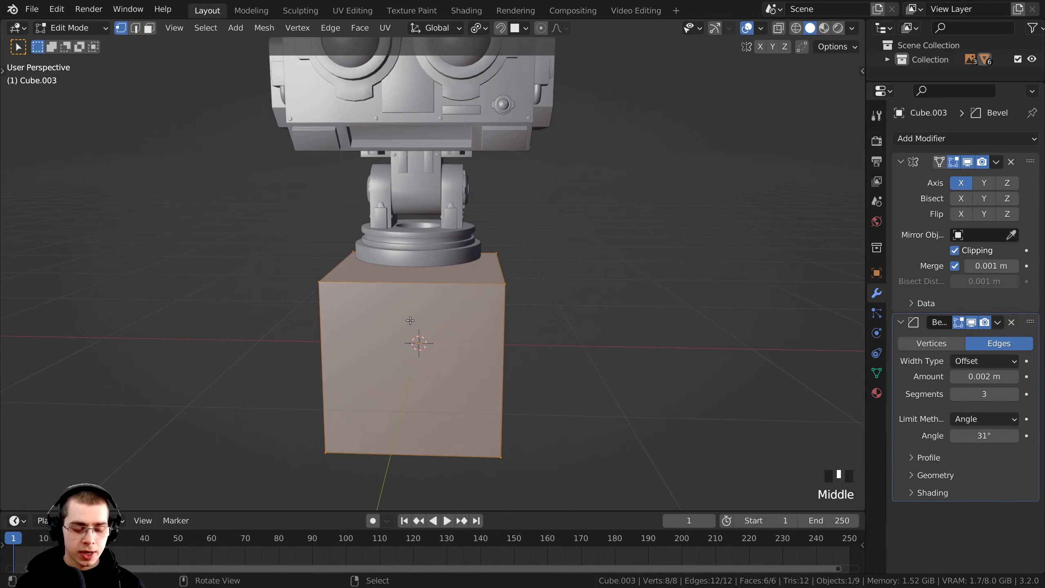
{"action": "key", "text": "g"}
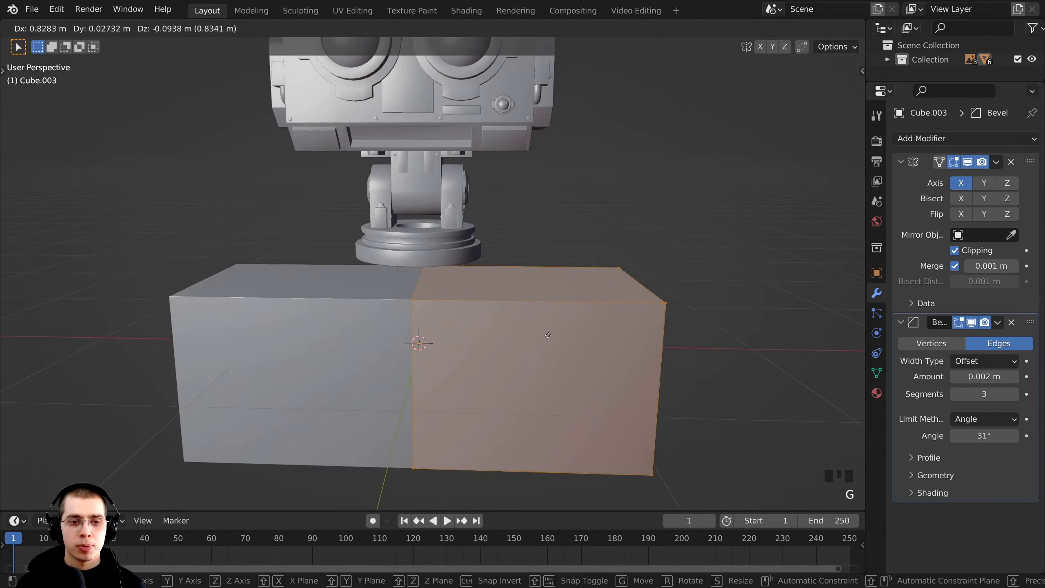
{"action": "left_click", "coordinate": [584, 315]}
{"action": "scroll", "coordinate": [584, 314], "scroll_direction": "down", "scroll_amount": 2}
{"action": "key", "text": "g"}
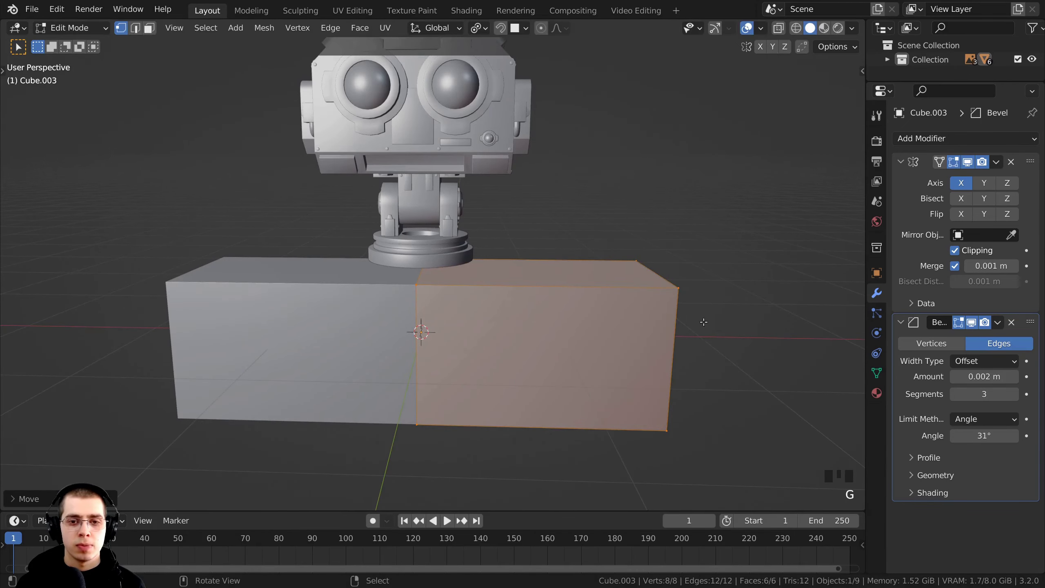
{"action": "left_click", "coordinate": [551, 316]}
Step: Select the inner face on the mirror centre plane in face selection mode and delete it
{"action": "middle_click_drag", "start_coordinate": [551, 317], "coordinate": [460, 261], "text": "shift"}
{"action": "scroll", "coordinate": [582, 290], "scroll_direction": "up", "scroll_amount": 2}
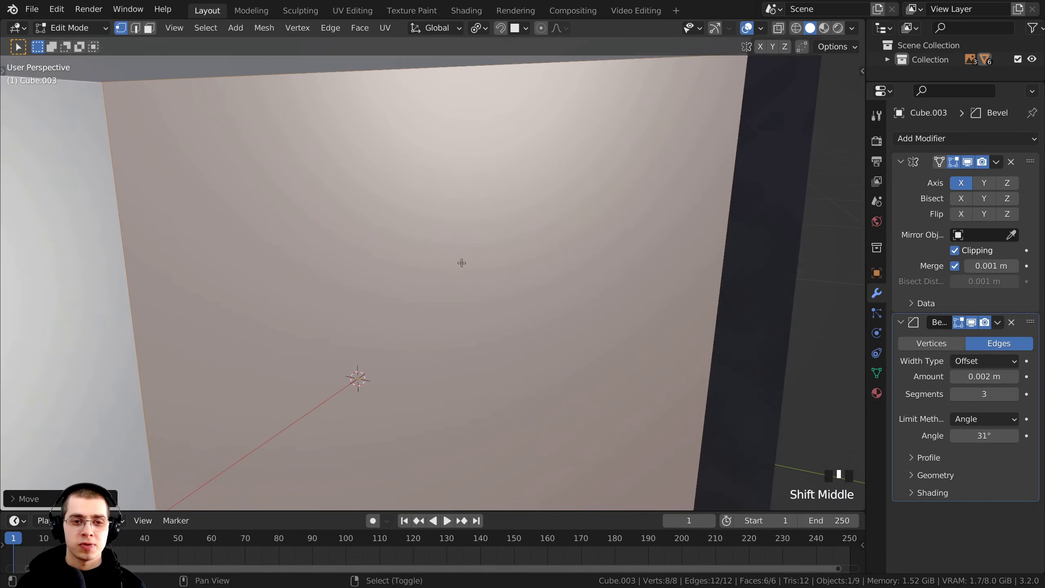
{"action": "scroll", "coordinate": [333, 222], "scroll_direction": "up", "scroll_amount": 1}
{"action": "middle_click_drag", "start_coordinate": [331, 238], "coordinate": [402, 354], "text": "shift"}
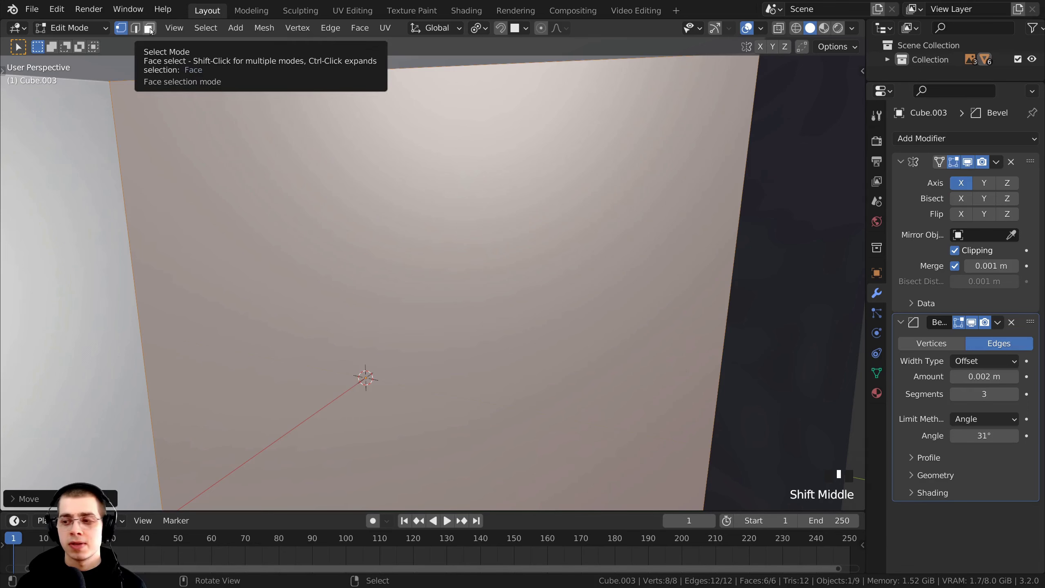
{"action": "left_click", "coordinate": [149, 29]}
{"action": "right_click", "coordinate": [423, 233]}
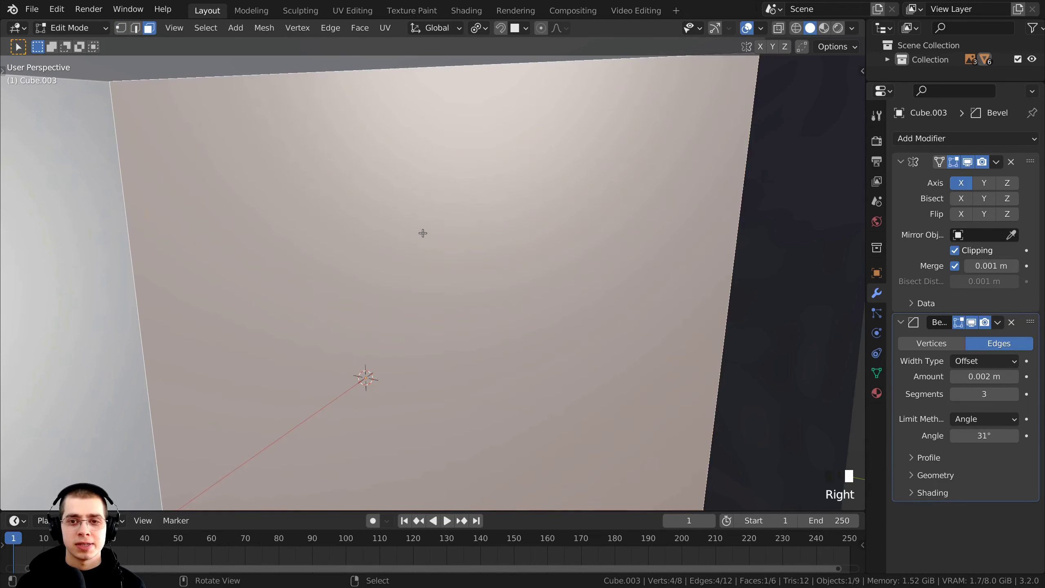
{"action": "scroll", "coordinate": [397, 234], "scroll_direction": "down", "scroll_amount": 2}
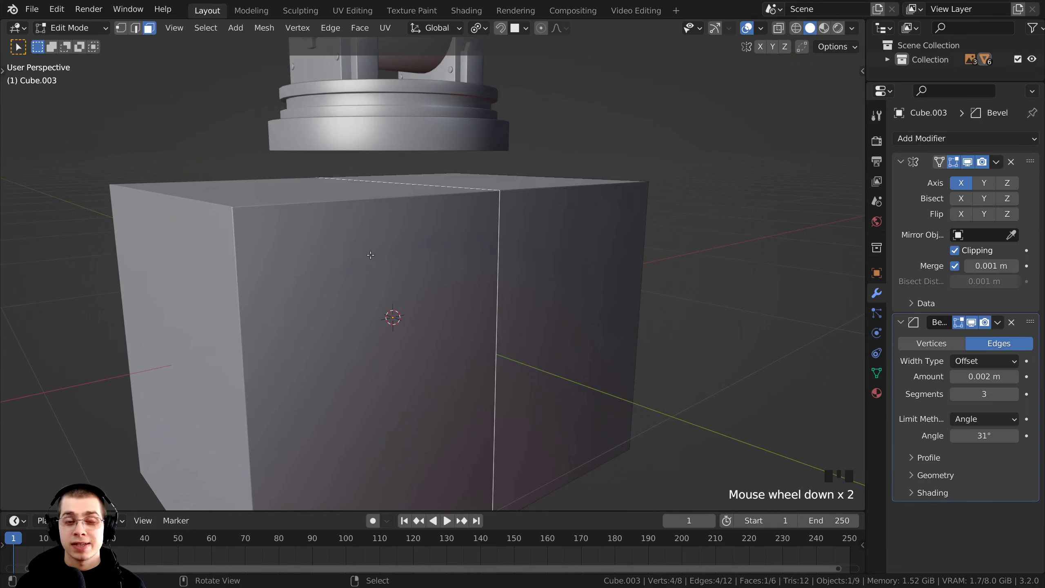
{"action": "key", "text": "x"}
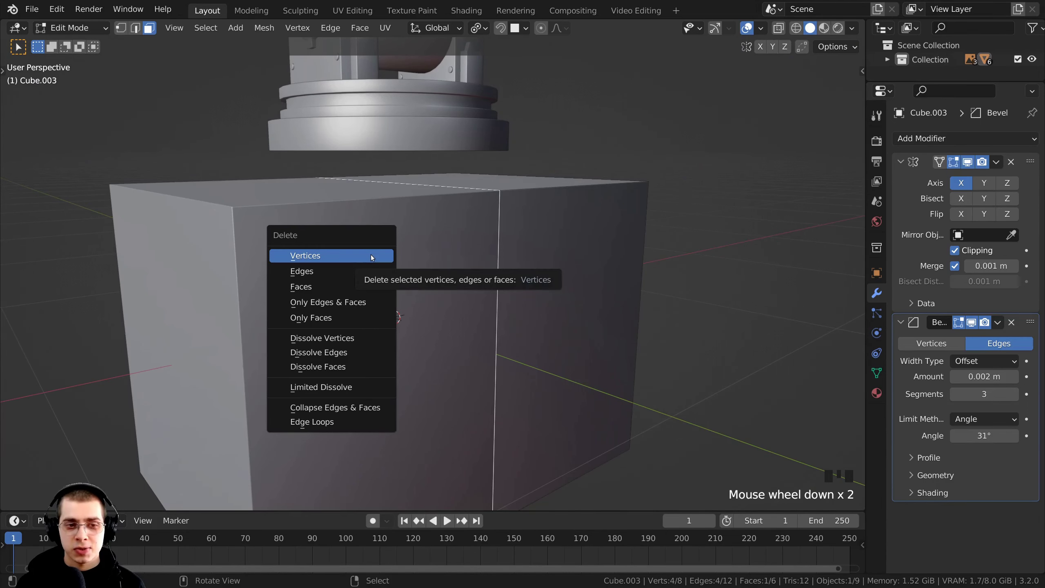
{"action": "left_click", "coordinate": [303, 288]}
Step: Select the box's whole mesh and display it in wireframe from the right side over the robot reference image
{"action": "middle_click_drag", "start_coordinate": [303, 288], "coordinate": [499, 207]}
{"action": "key", "text": "a"}
{"action": "scroll", "coordinate": [500, 243], "scroll_direction": "down", "scroll_amount": 3}
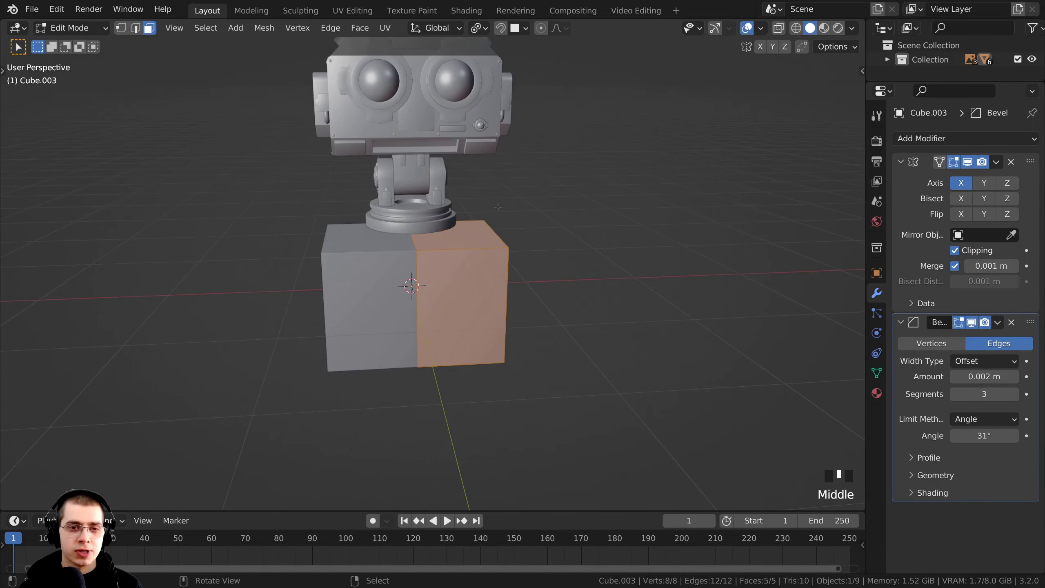
{"action": "key", "text": "KP_3"}
{"action": "key", "text": "z"}
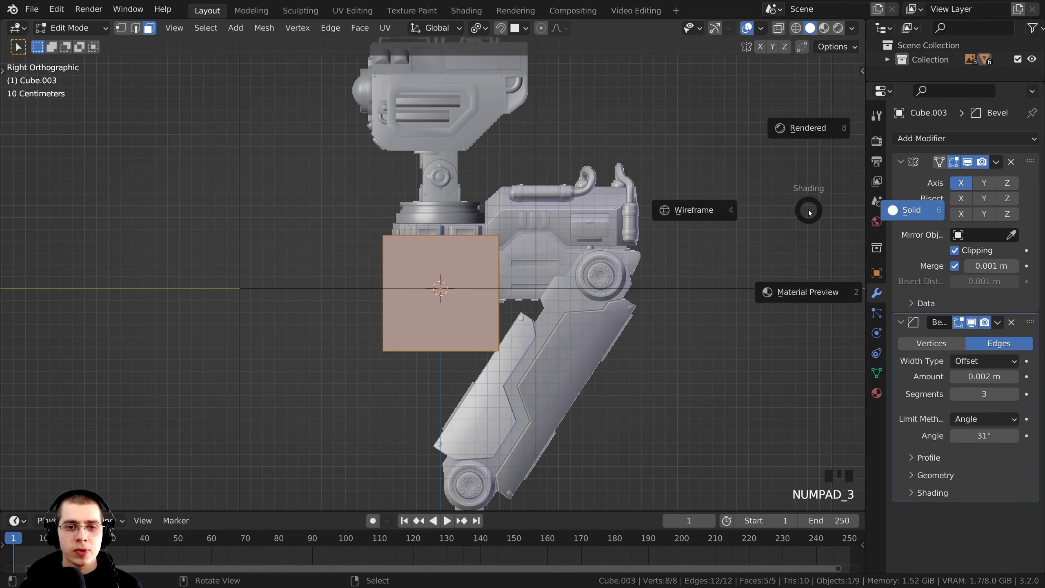
{"action": "left_click", "coordinate": [651, 214]}
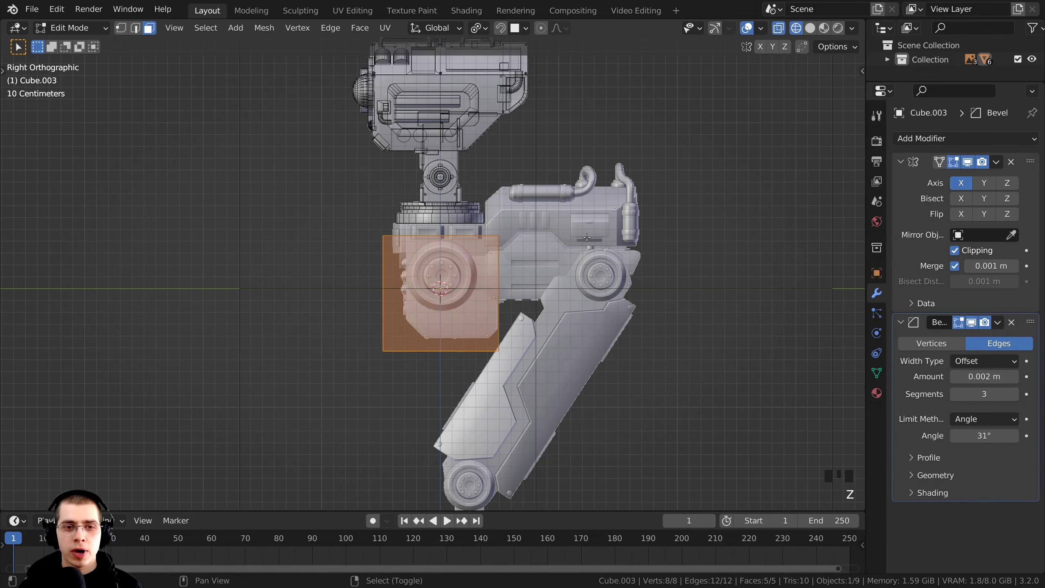
Step: Scale down the box mesh and move it over the front body block in the side reference image
{"action": "scroll", "coordinate": [339, 288], "scroll_direction": "up", "scroll_amount": 2}
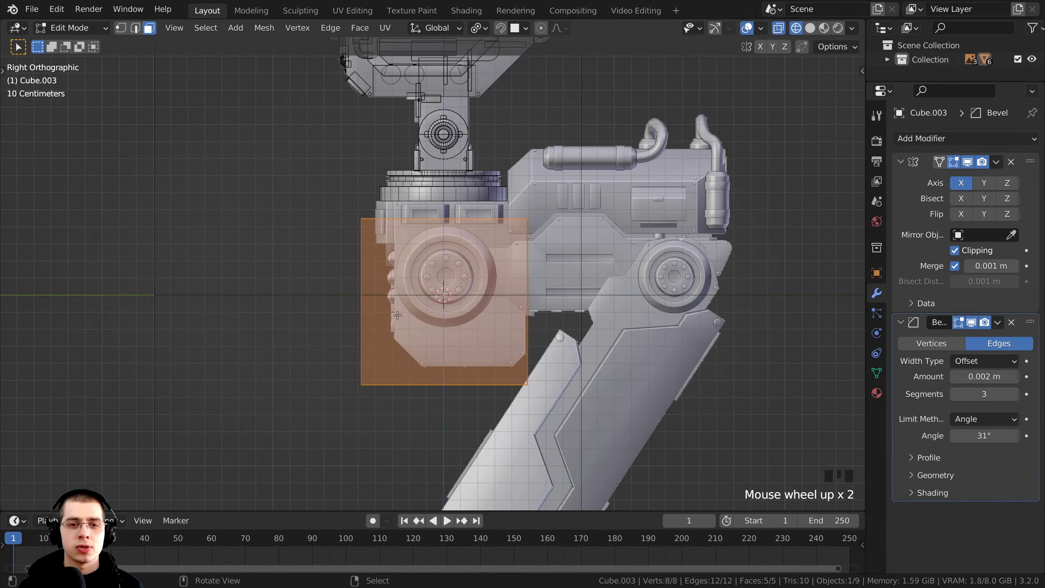
{"action": "scroll", "coordinate": [397, 315], "scroll_direction": "up", "scroll_amount": 3}
{"action": "key", "text": "g"}
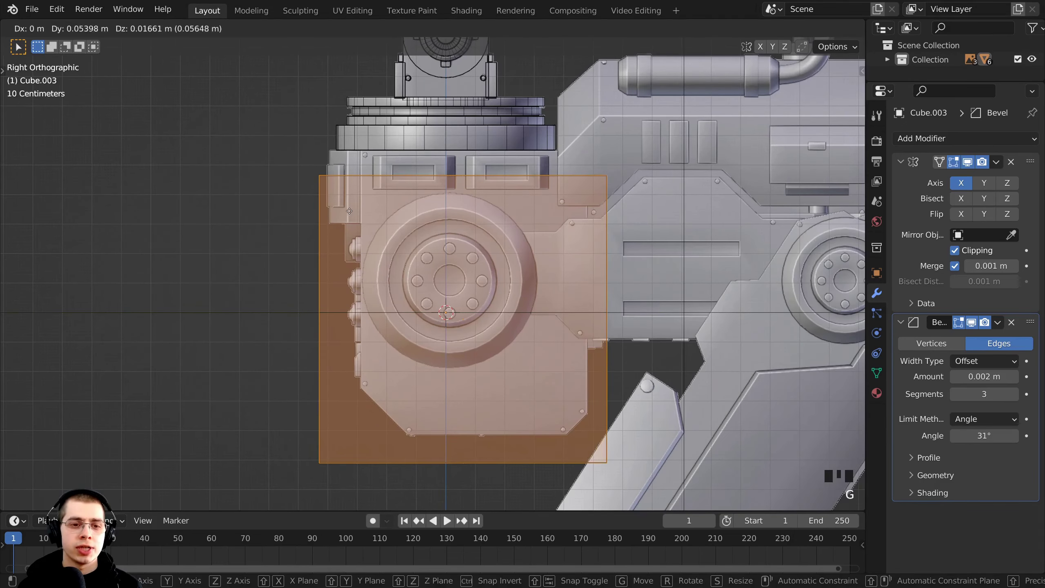
{"action": "left_click", "coordinate": [375, 189]}
{"action": "key", "text": "s"}
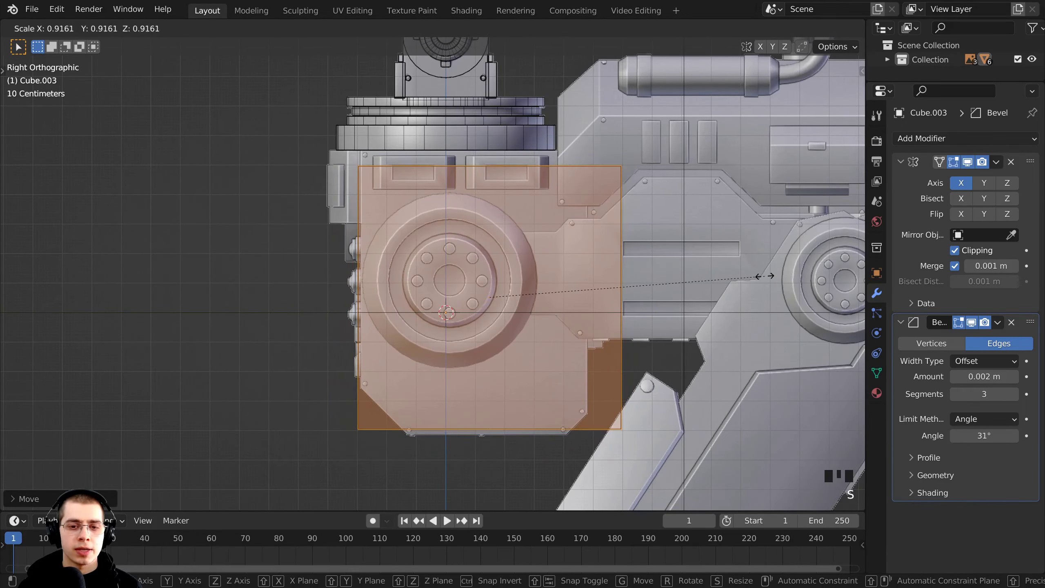
{"action": "key", "text": "g"}
{"action": "key", "text": "s"}
{"action": "left_click", "coordinate": [708, 284]}
{"action": "key", "text": "g"}
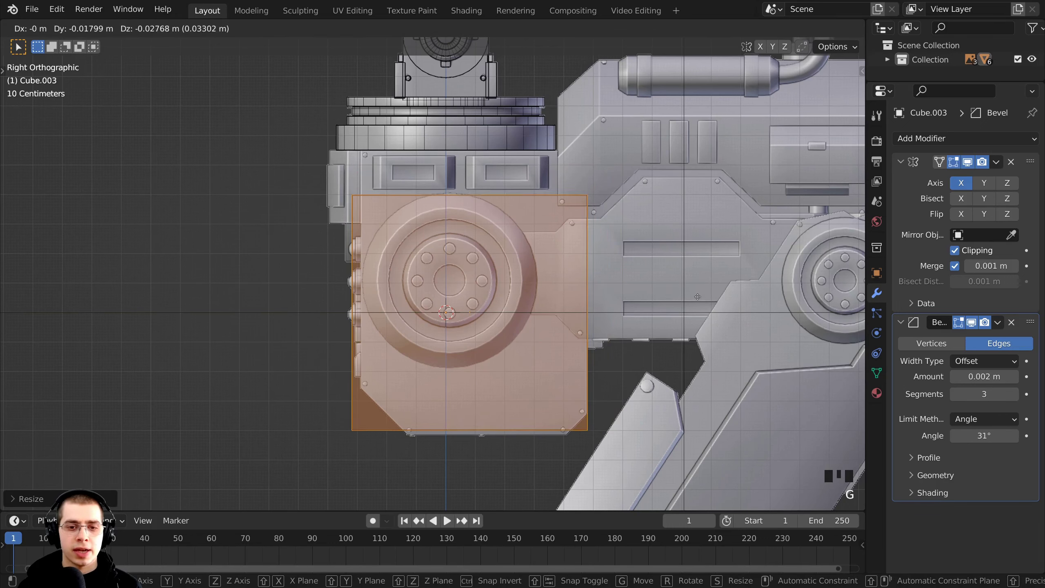
{"action": "key", "text": "s"}
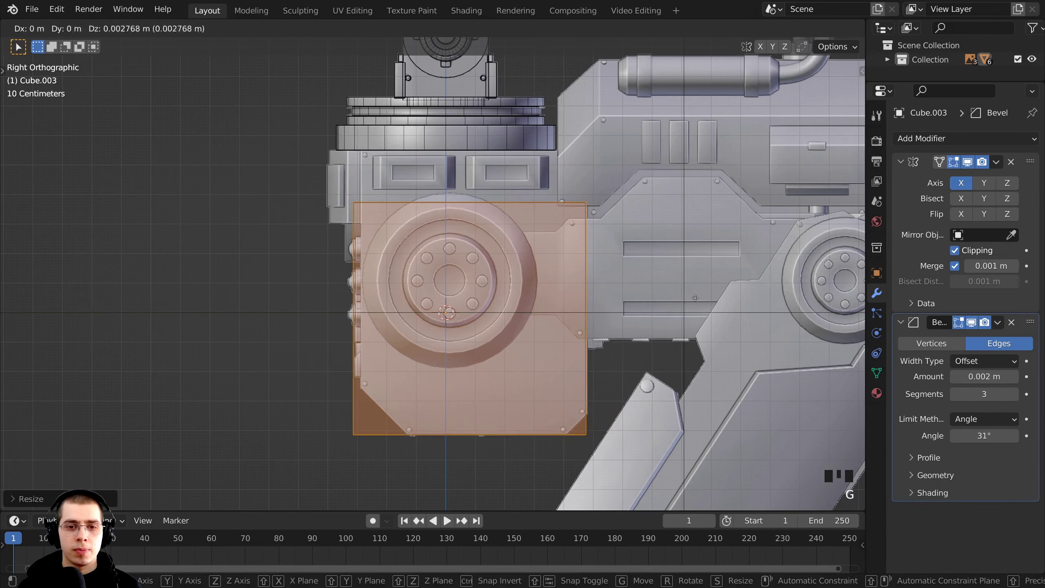
{"action": "left_click", "coordinate": [695, 297]}
{"action": "key", "text": "g"}
{"action": "left_click", "coordinate": [582, 275]}
Step: Fine-tune the box's scale and position so its side edges match the block's front and rear outlines
{"action": "scroll", "coordinate": [583, 275], "scroll_direction": "up", "scroll_amount": 2}
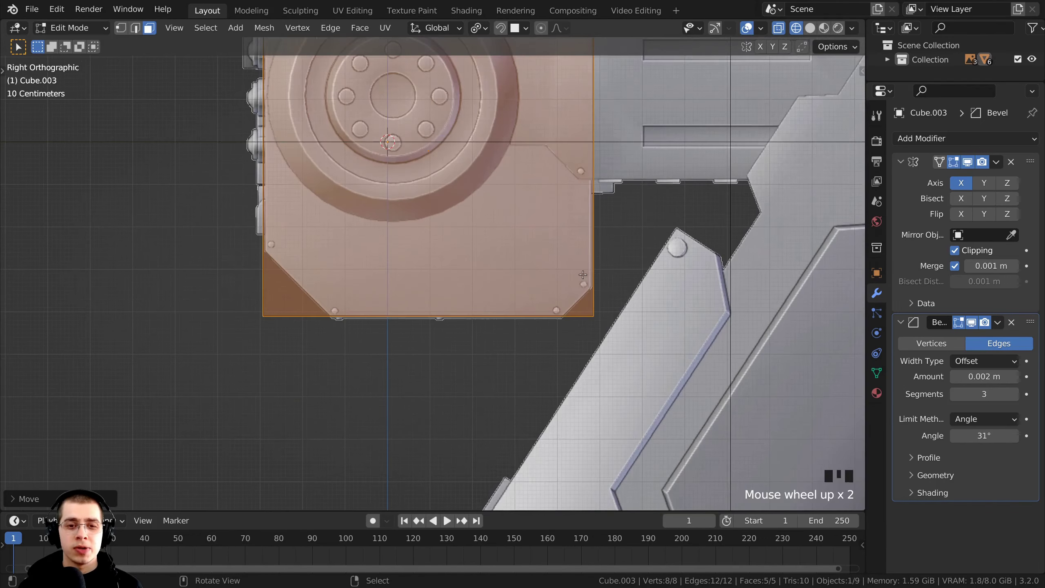
{"action": "middle_click_drag", "start_coordinate": [287, 293], "coordinate": [269, 377], "text": "shift"}
{"action": "key", "text": "s"}
{"action": "left_click", "coordinate": [609, 305]}
{"action": "key", "text": "g"}
{"action": "left_click", "coordinate": [619, 307]}
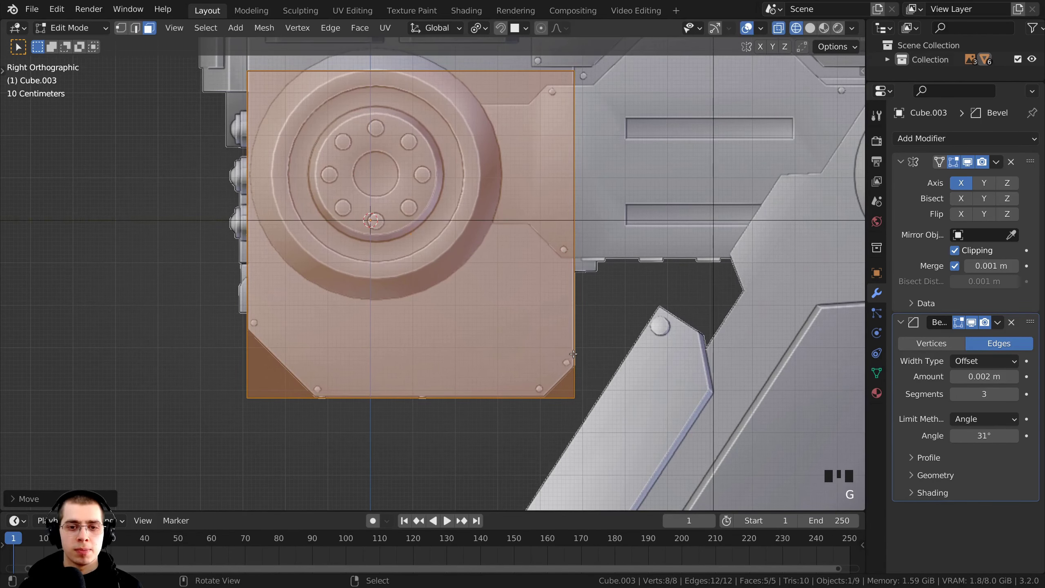
{"action": "key", "text": "g"}
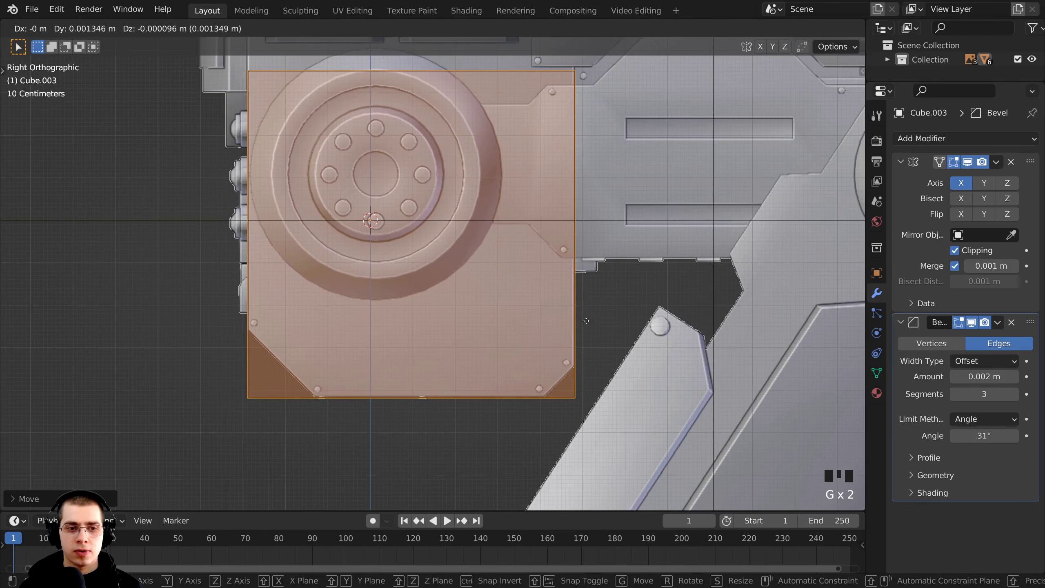
{"action": "left_click", "coordinate": [586, 321]}
Step: Nudge the whole box mesh so its lower edge lines up with the underside of the reference block
{"action": "middle_click_drag", "start_coordinate": [253, 96], "coordinate": [285, 144], "text": "shift"}
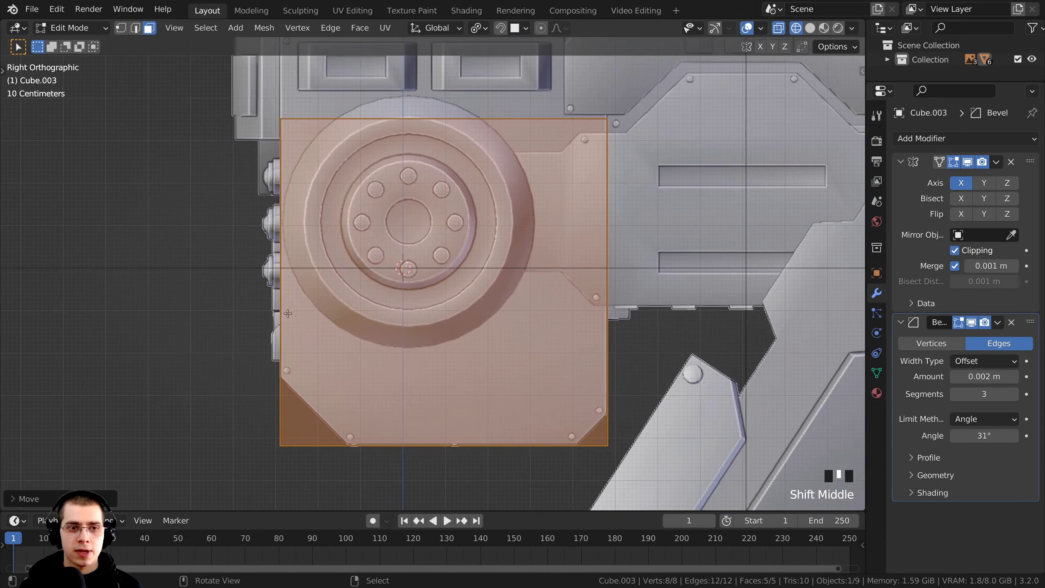
{"action": "scroll", "coordinate": [289, 263], "scroll_direction": "down", "scroll_amount": 1}
{"action": "middle_click_drag", "start_coordinate": [297, 262], "coordinate": [397, 367], "text": "shift"}
{"action": "scroll", "coordinate": [397, 367], "scroll_direction": "up", "scroll_amount": 3}
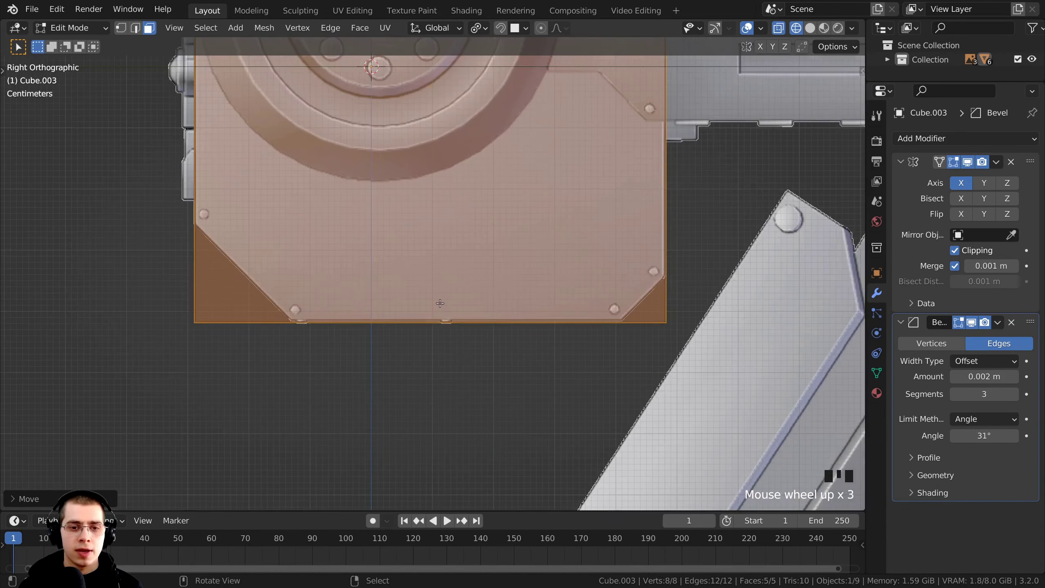
{"action": "key", "text": "g"}
{"action": "left_click", "coordinate": [451, 321]}
{"action": "key", "text": "g"}
{"action": "left_click", "coordinate": [298, 325]}
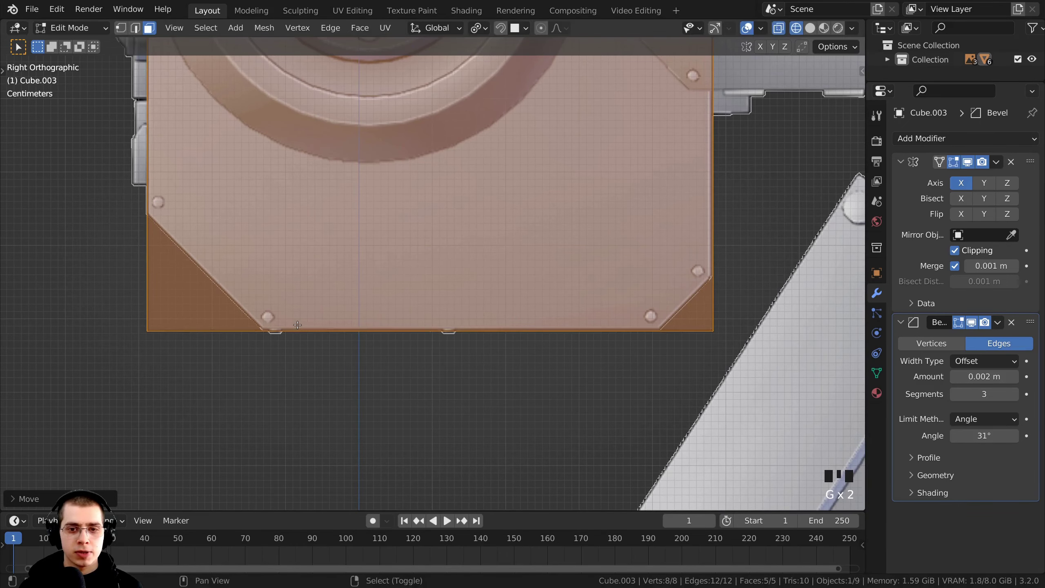
Step: In vertex selection mode, select only the box's top vertices and raise them about 0.195 m along Z to the body's upper edge
{"action": "scroll", "coordinate": [456, 325], "scroll_direction": "down", "scroll_amount": 6}
{"action": "mouse_move", "coordinate": [456, 324]}
{"action": "middle_mouse_down", "text": "shift"}
{"action": "mouse_move", "coordinate": [453, 305]}
{"action": "mouse_move", "coordinate": [451, 332]}
{"action": "middle_mouse_up", "text": "shift"}
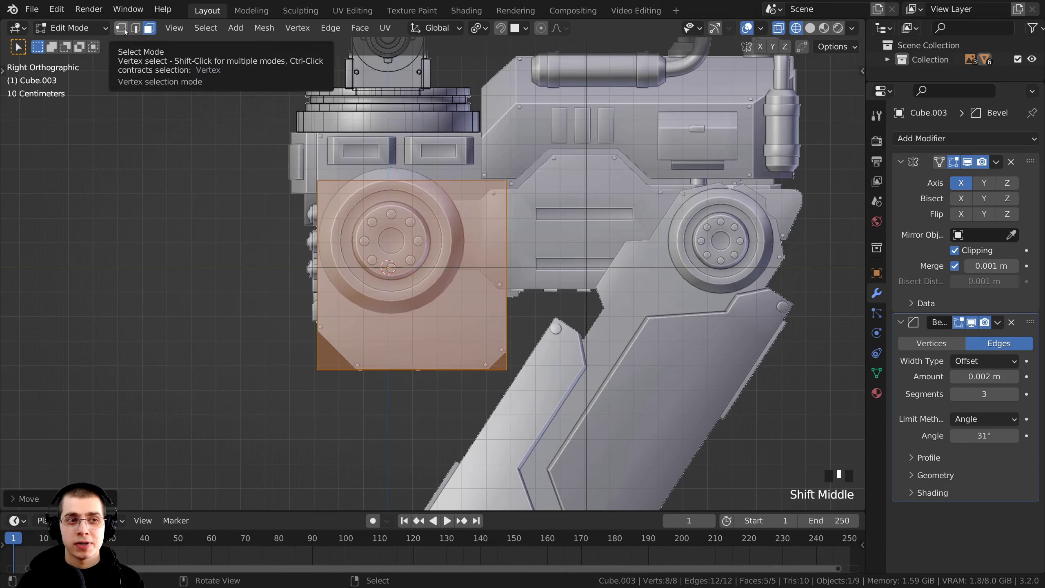
{"action": "left_click", "coordinate": [124, 31]}
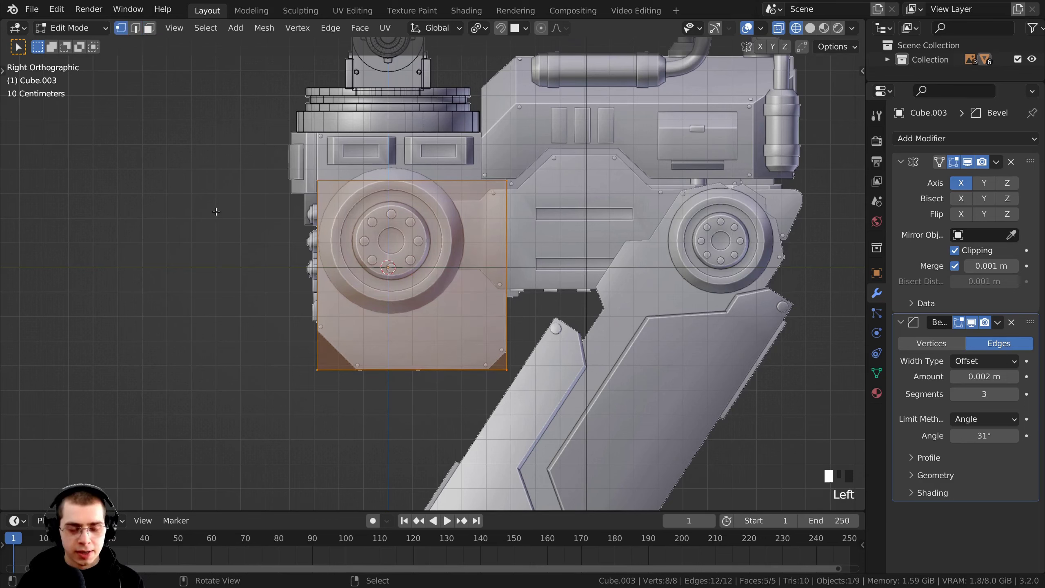
{"action": "key", "text": "alt+a"}
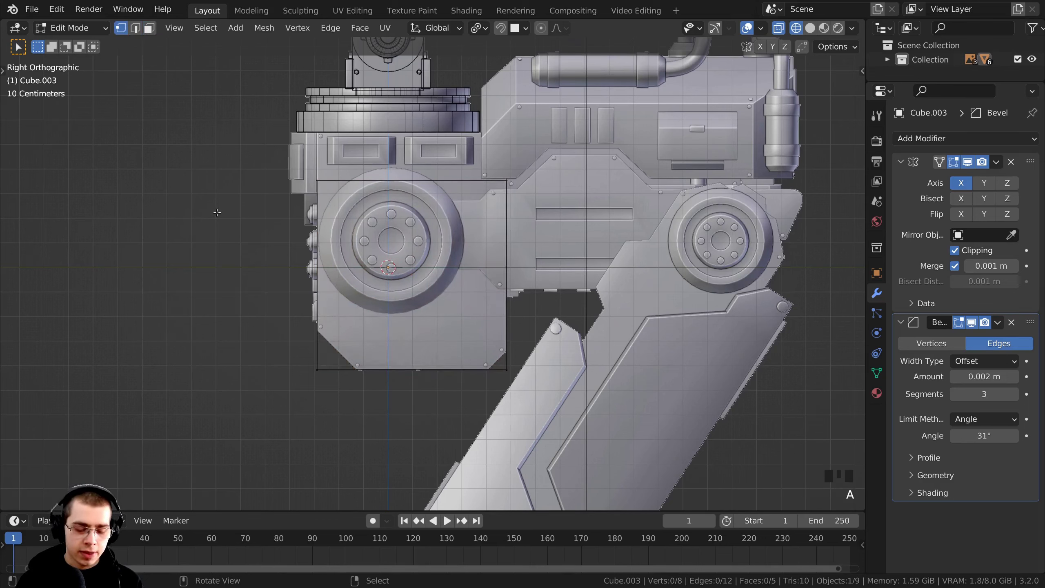
{"action": "left_click_drag", "start_coordinate": [231, 93], "coordinate": [529, 227]}
{"action": "middle_click_drag", "start_coordinate": [529, 227], "coordinate": [525, 245], "text": "shift"}
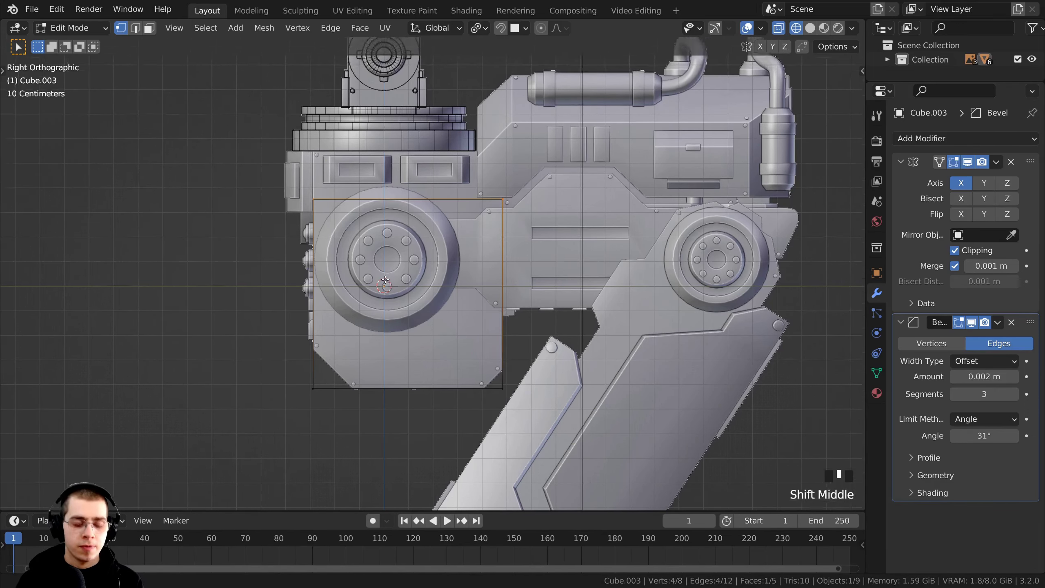
{"action": "scroll", "coordinate": [219, 301], "scroll_direction": "up", "scroll_amount": 2}
{"action": "scroll", "coordinate": [218, 301], "scroll_direction": "up", "scroll_amount": 1}
{"action": "key", "text": "g"}
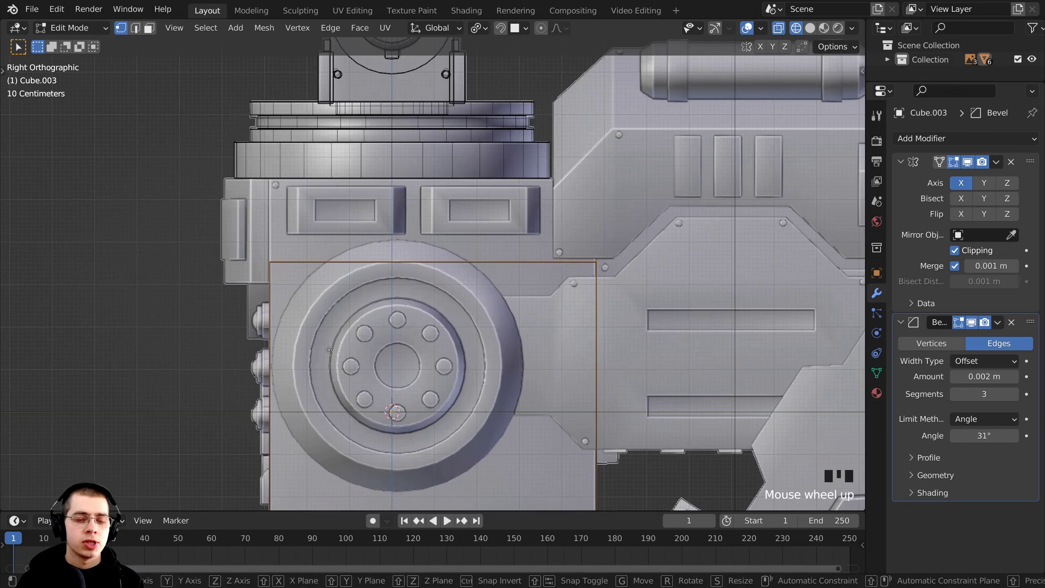
{"action": "key", "text": "z"}
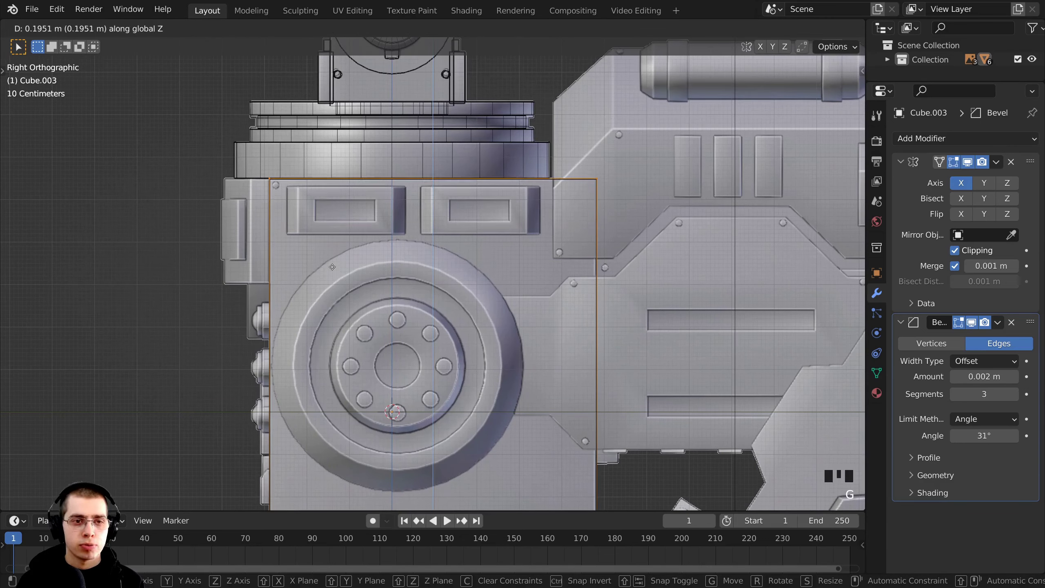
{"action": "left_click", "coordinate": [332, 265]}
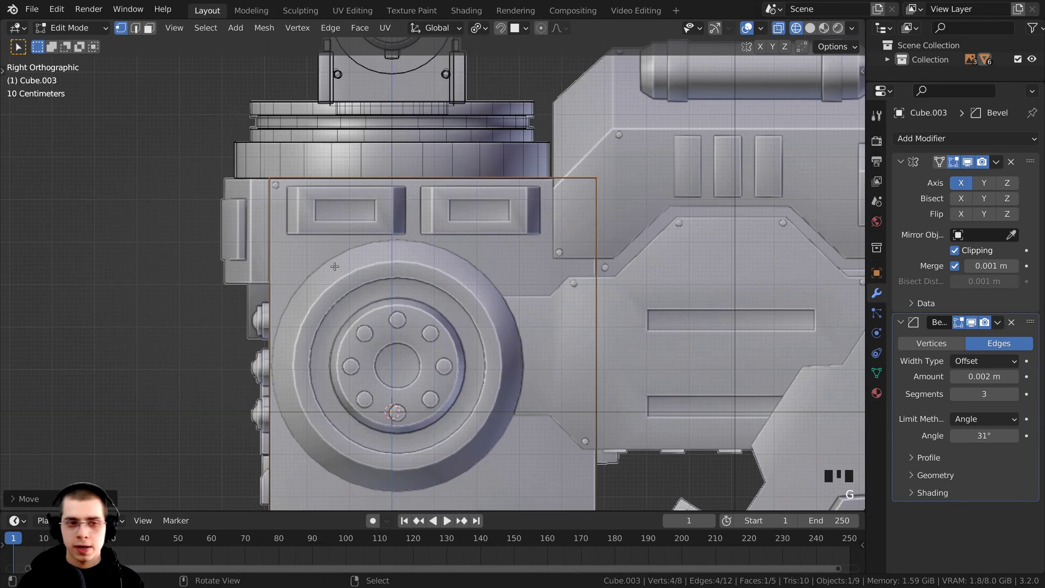
Step: In front view, move the whole mesh along X against the mirror plane until its outer side reaches the front panel's edge
{"action": "key", "text": "KP_1"}
{"action": "scroll", "coordinate": [617, 217], "scroll_direction": "down", "scroll_amount": 1}
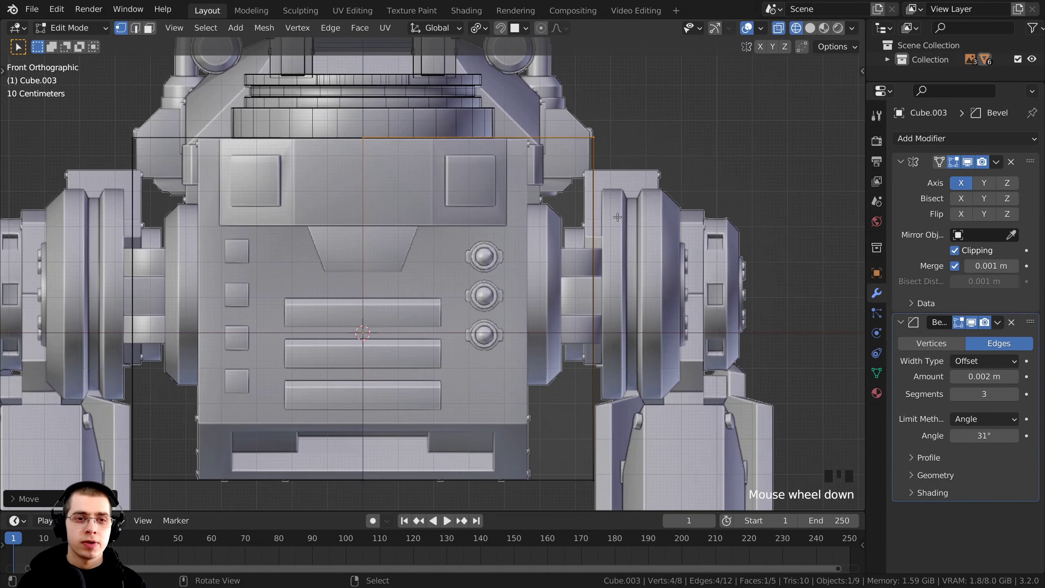
{"action": "key", "text": "a"}
{"action": "key", "text": "a"}
{"action": "key", "text": "a"}
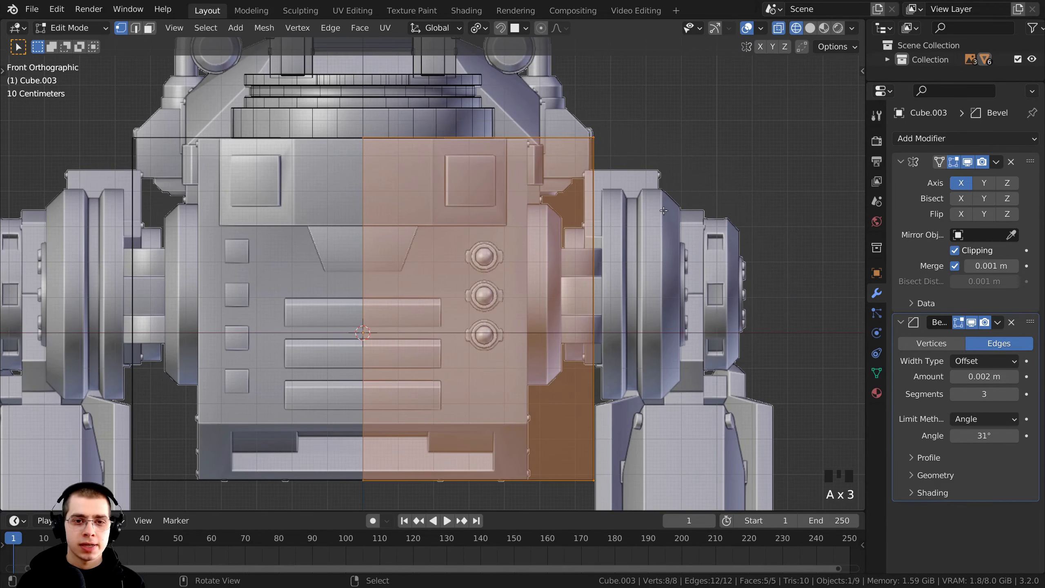
{"action": "key", "text": "g"}
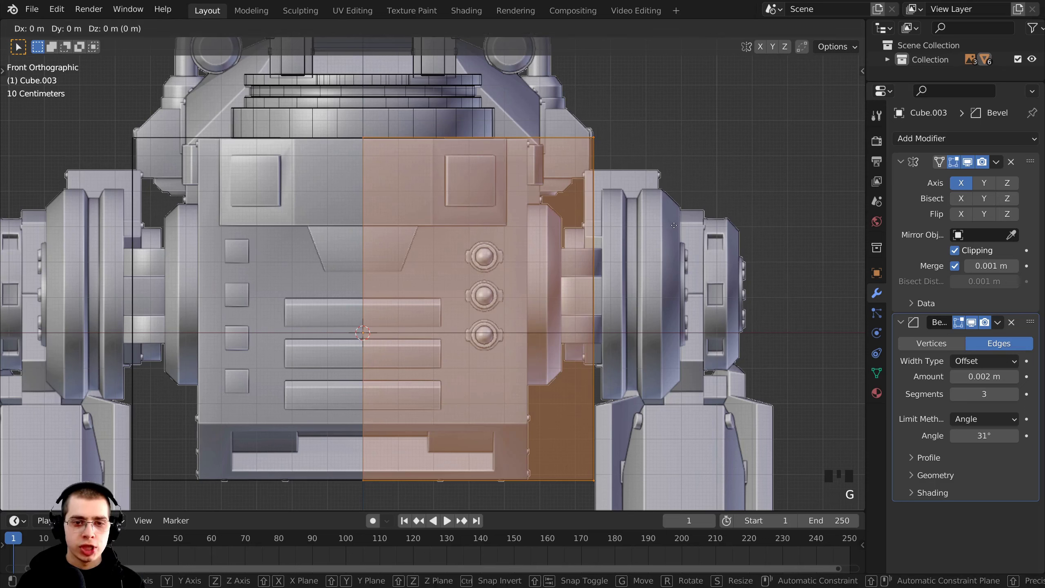
{"action": "key", "text": "x"}
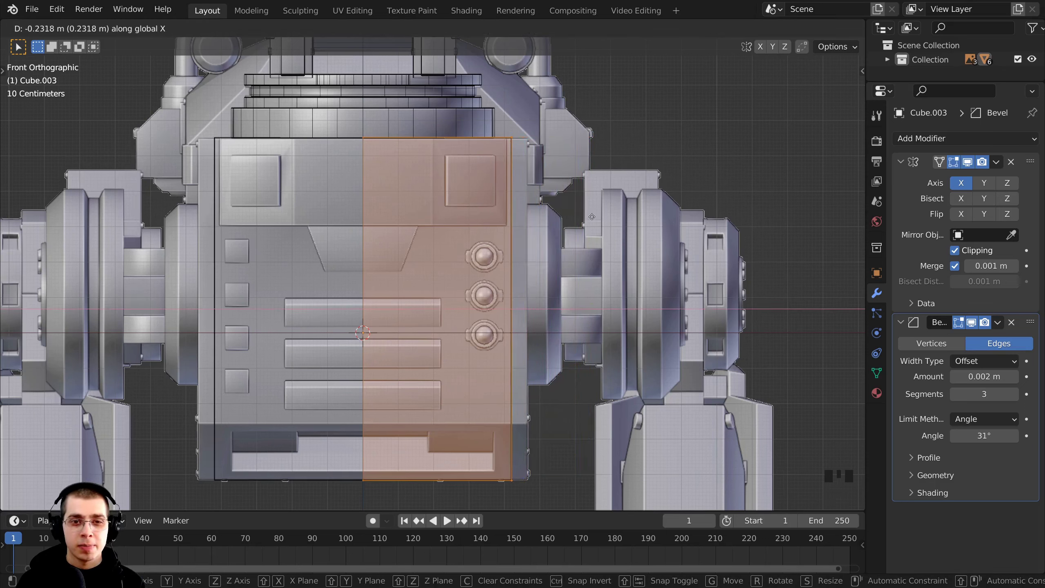
{"action": "left_click", "coordinate": [480, 212]}
{"action": "key", "text": "g"}
{"action": "key", "text": "x"}
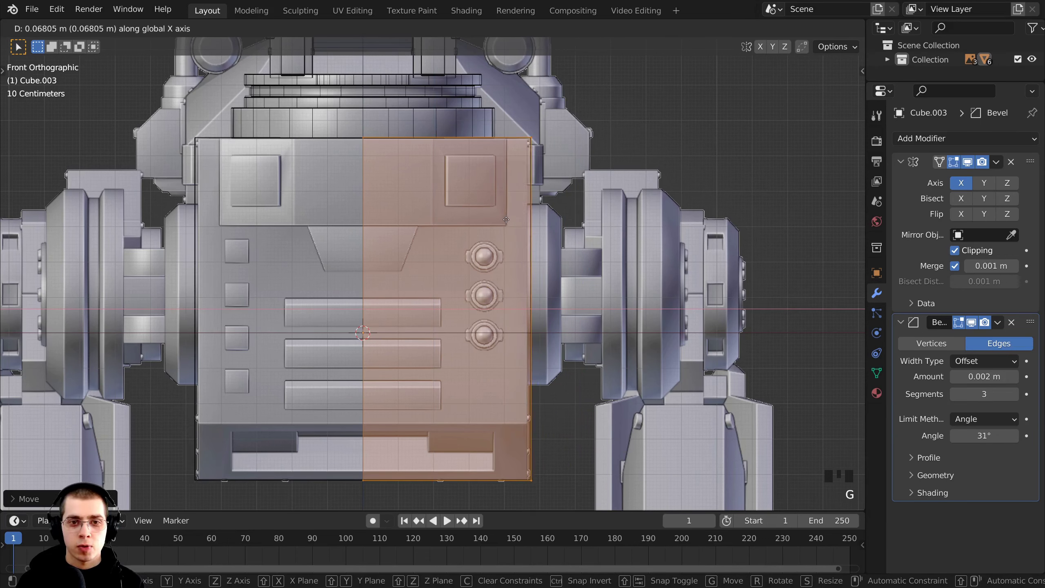
{"action": "left_click", "coordinate": [483, 214]}
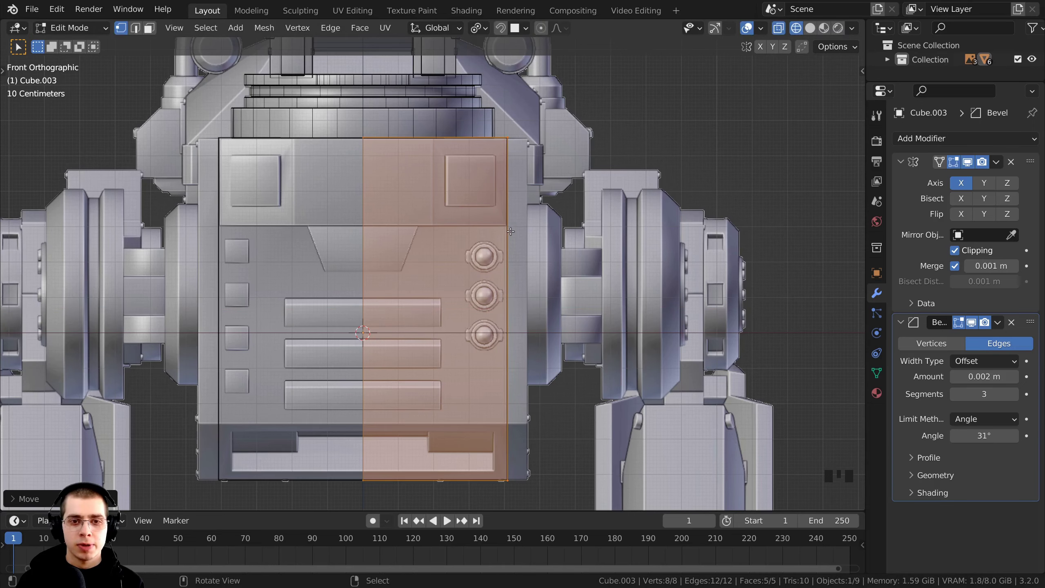
Step: Fine-tune the mesh along X so its outer side aligns exactly with the front panel's side edge
{"action": "scroll", "coordinate": [466, 222], "scroll_direction": "up", "scroll_amount": 2}
{"action": "middle_click_drag", "start_coordinate": [485, 221], "coordinate": [480, 230], "text": "shift"}
{"action": "scroll", "coordinate": [479, 230], "scroll_direction": "up", "scroll_amount": 2}
{"action": "key", "text": "g"}
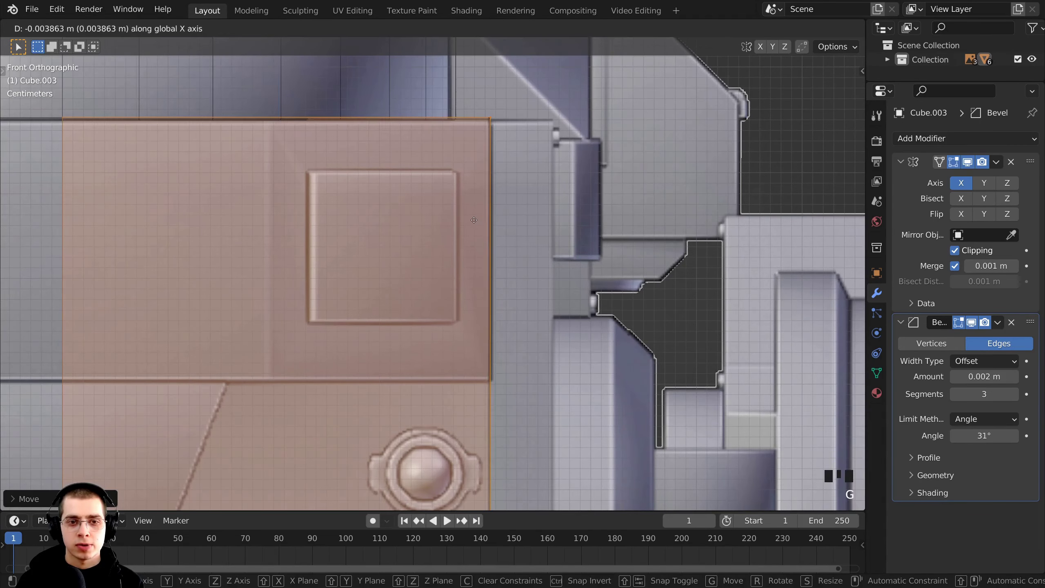
{"action": "left_click", "coordinate": [526, 72]}
{"action": "scroll", "coordinate": [421, 172], "scroll_direction": "down", "scroll_amount": 3}
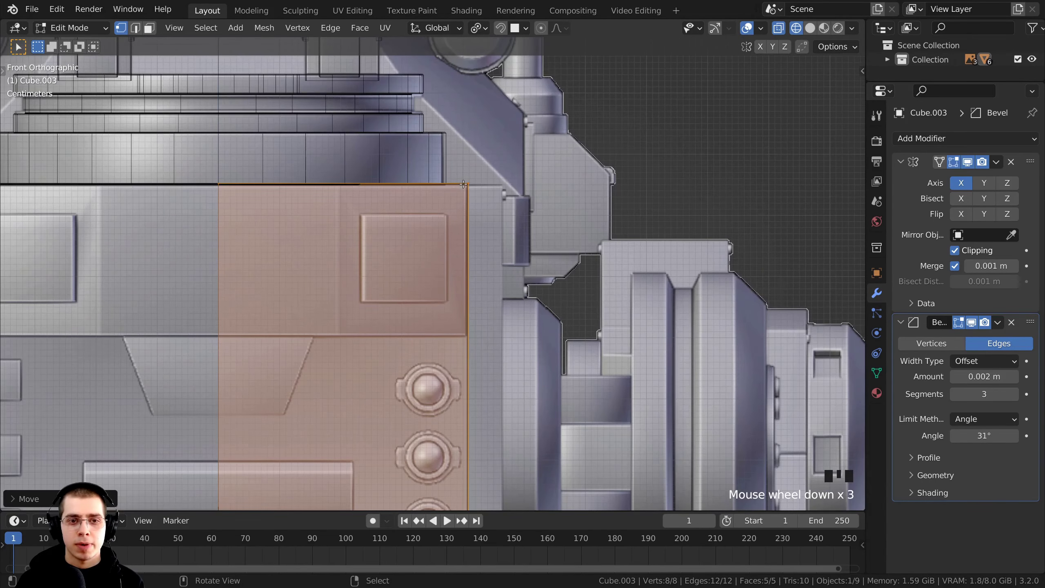
{"action": "scroll", "coordinate": [458, 312], "scroll_direction": "down", "scroll_amount": 3}
{"action": "middle_click_drag", "start_coordinate": [458, 312], "coordinate": [693, 355], "text": "shift"}
{"action": "scroll", "coordinate": [576, 338], "scroll_direction": "down", "scroll_amount": 3}
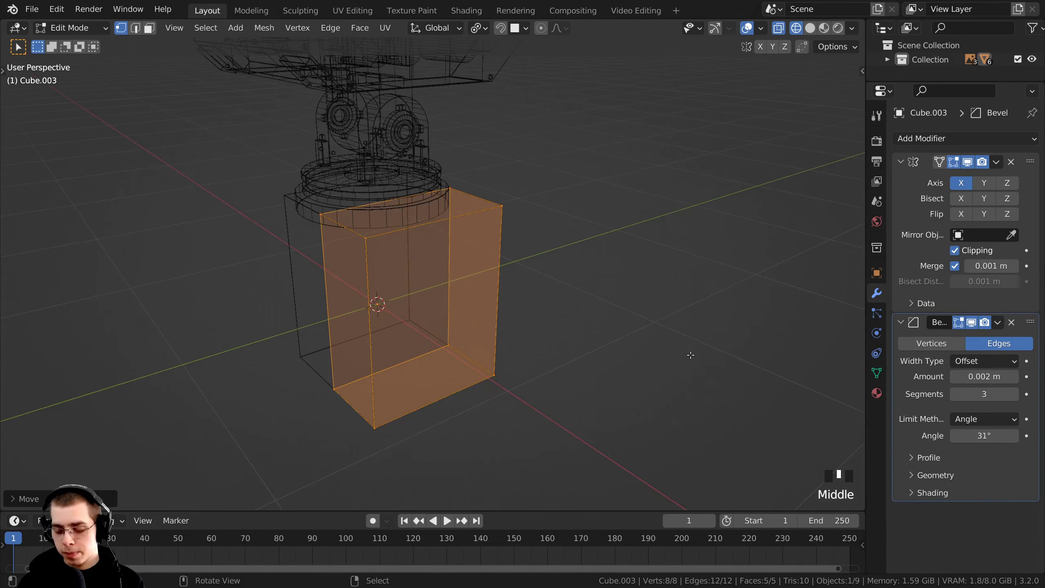
Step: From the right side, deselect everything and add one horizontal loop cut around the box, slid downward by a factor of 0.06
{"action": "key", "text": "KP_3"}
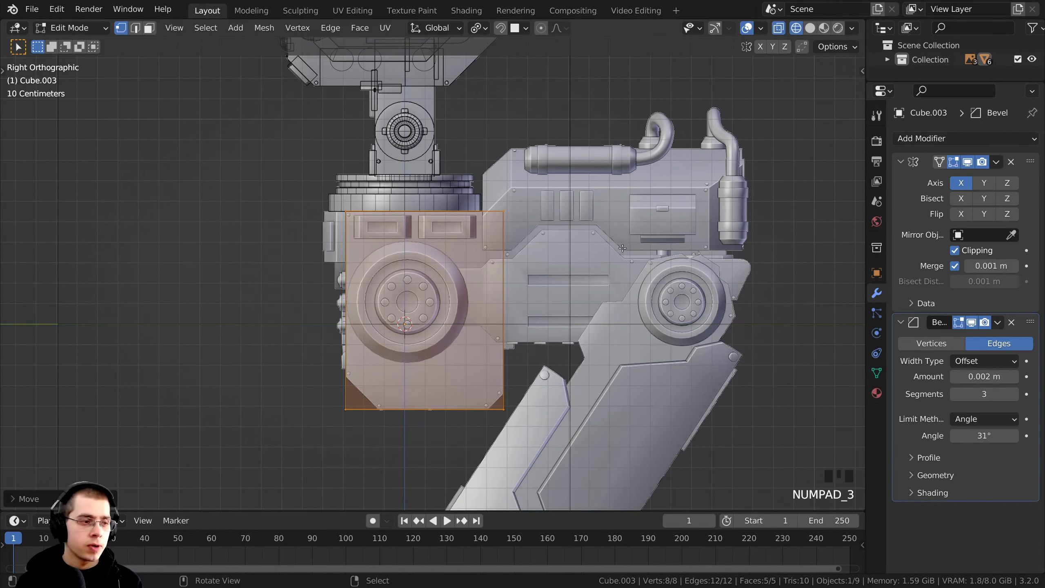
{"action": "key", "text": "z"}
{"action": "key", "text": "z"}
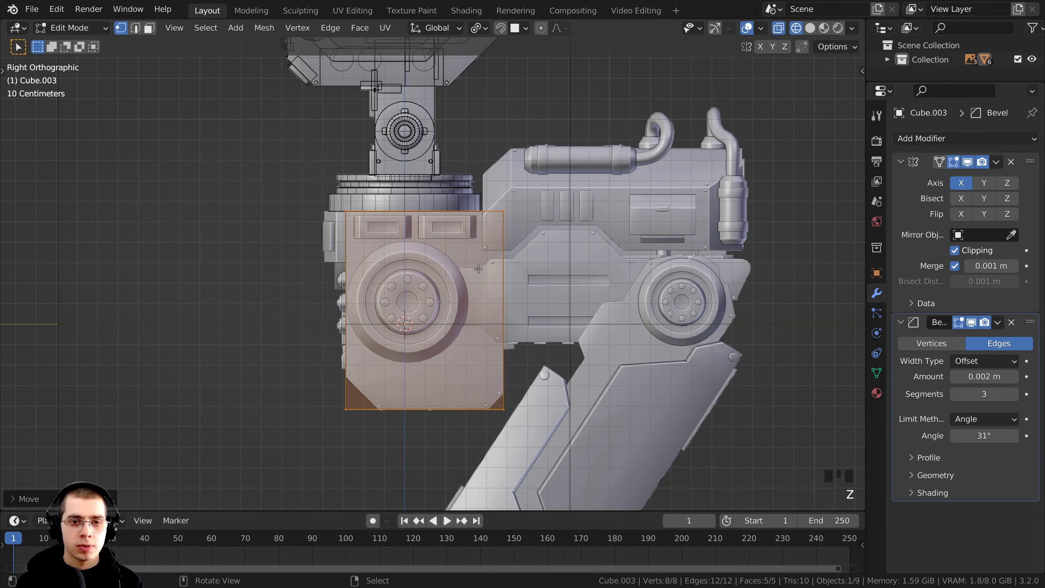
{"action": "key", "text": "alt+a"}
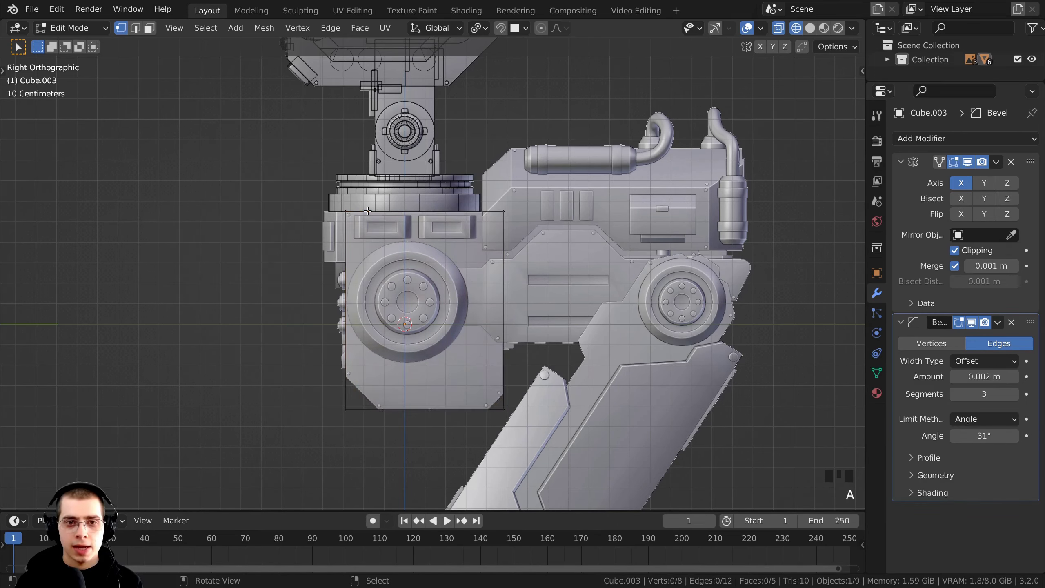
{"action": "middle_click_drag", "start_coordinate": [368, 211], "coordinate": [327, 204], "text": "shift"}
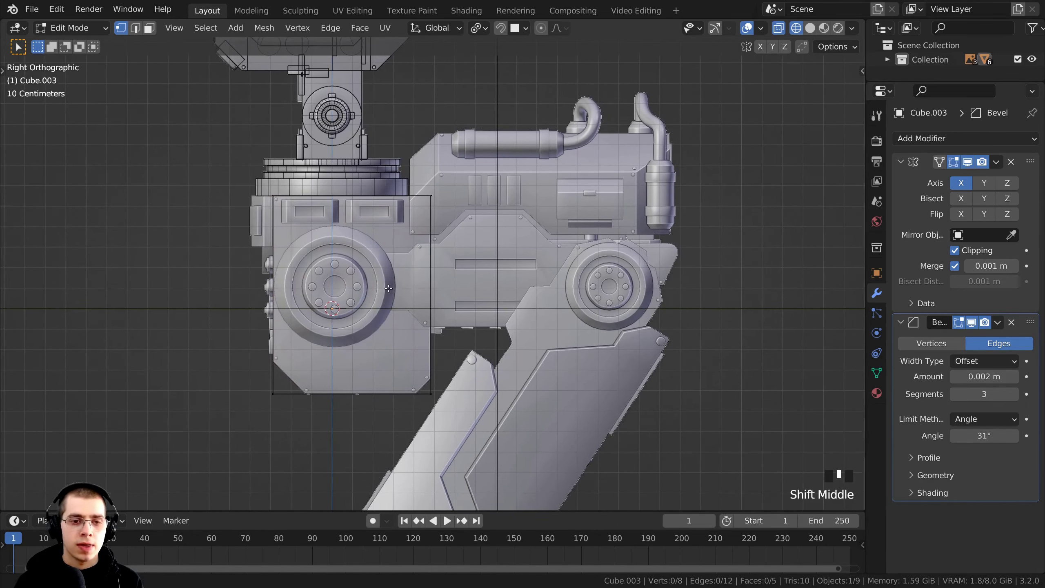
{"action": "scroll", "coordinate": [447, 390], "scroll_direction": "up", "scroll_amount": 2}
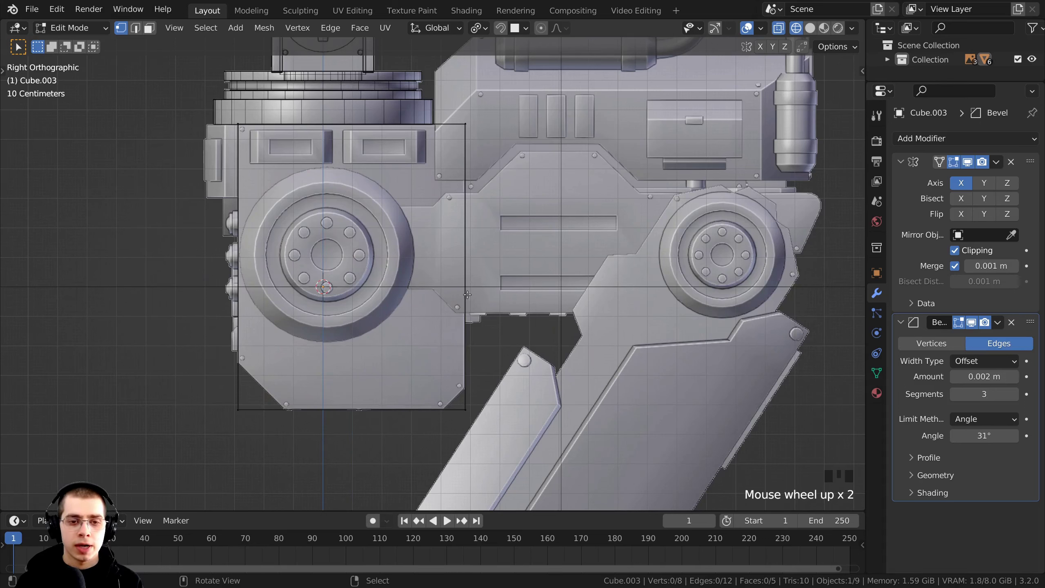
{"action": "key", "text": "ctrl+r"}
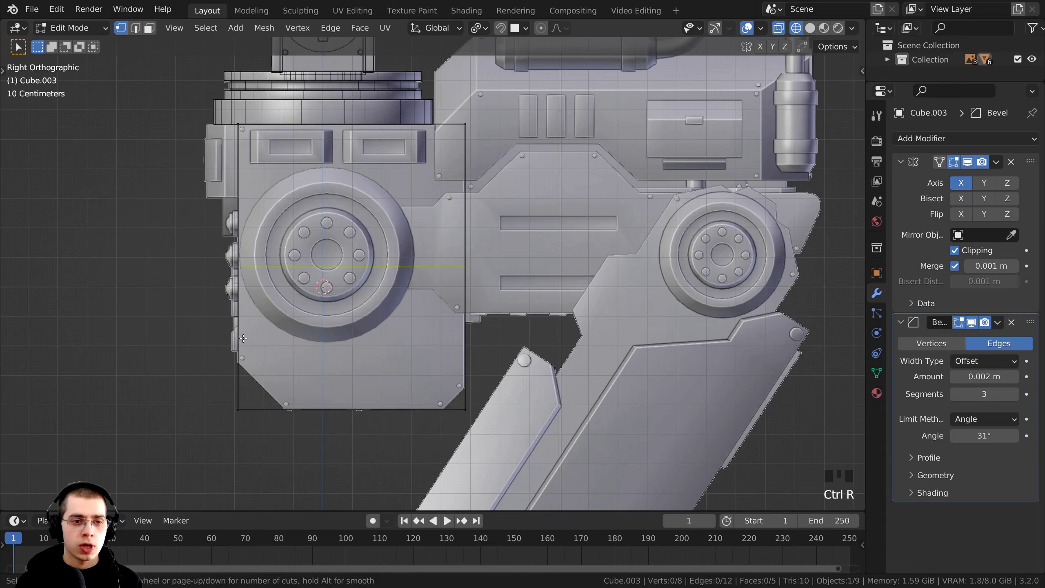
{"action": "left_click", "coordinate": [242, 325]}
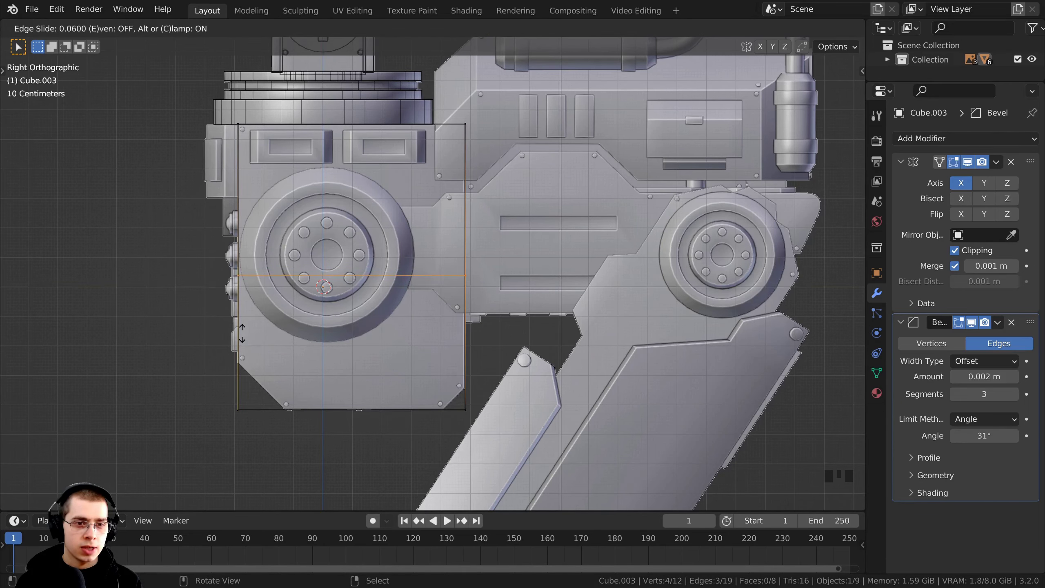
{"action": "left_click", "coordinate": [242, 333]}
{"action": "scroll", "coordinate": [243, 336], "scroll_direction": "down", "scroll_amount": 5}
{"action": "middle_click_drag", "start_coordinate": [243, 336], "coordinate": [778, 280], "text": "shift"}
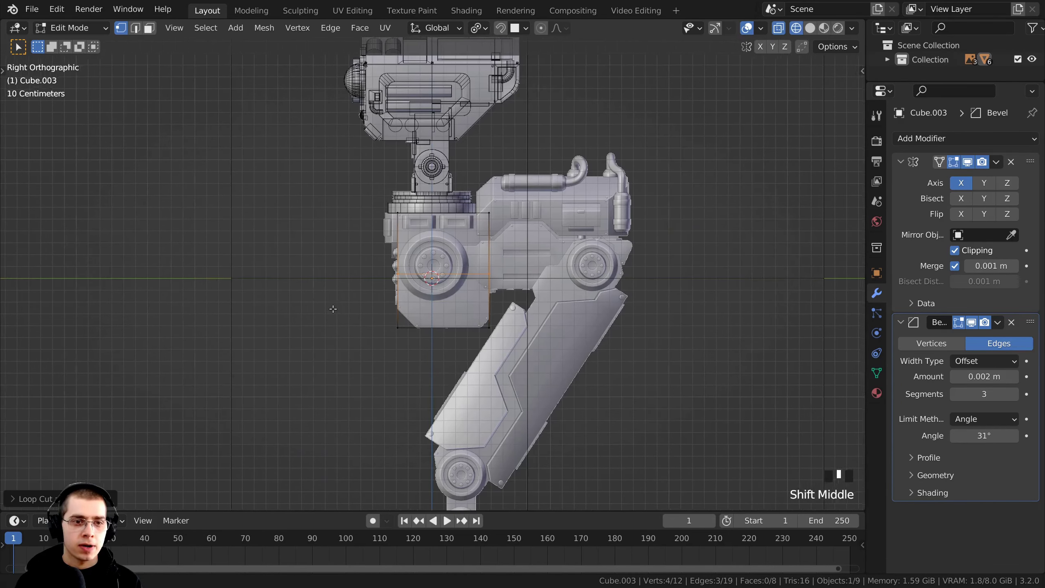
Step: Edge-slide the selected middle horizontal loop by about -0.012 to refine its height against the side reference
{"action": "scroll", "coordinate": [778, 280], "scroll_direction": "down", "scroll_amount": 1}
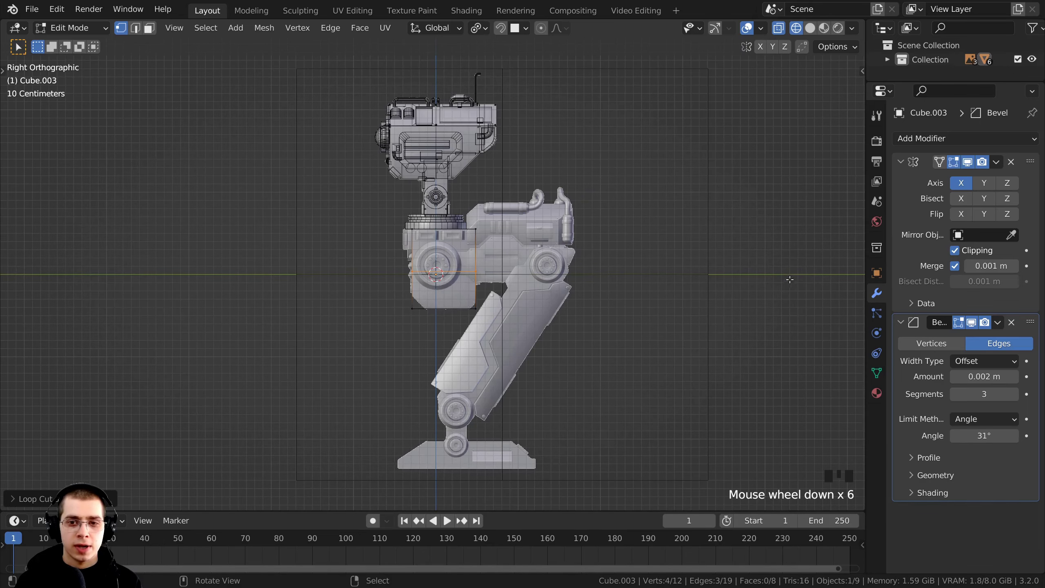
{"action": "scroll", "coordinate": [352, 271], "scroll_direction": "up", "scroll_amount": 8}
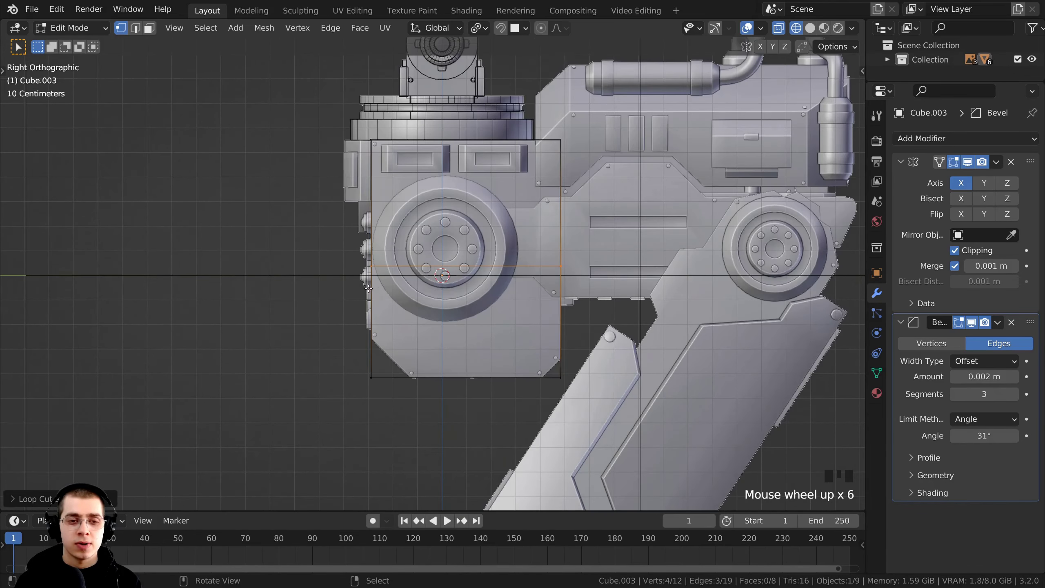
{"action": "middle_click_drag", "start_coordinate": [340, 277], "coordinate": [381, 279], "text": "shift"}
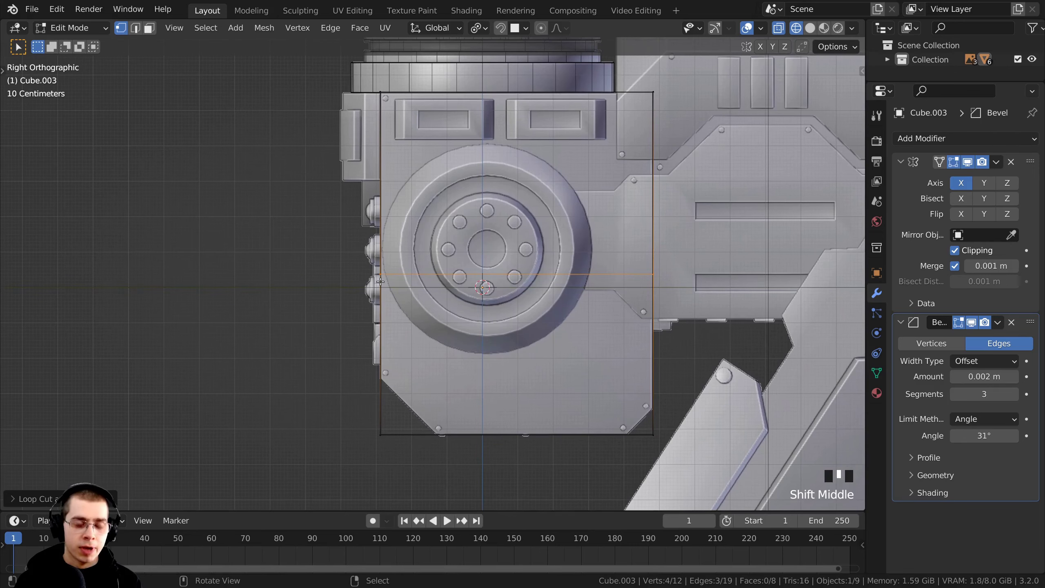
{"action": "scroll", "coordinate": [380, 282], "scroll_direction": "up", "scroll_amount": 1}
{"action": "key", "text": "g"}
{"action": "key", "text": "g"}
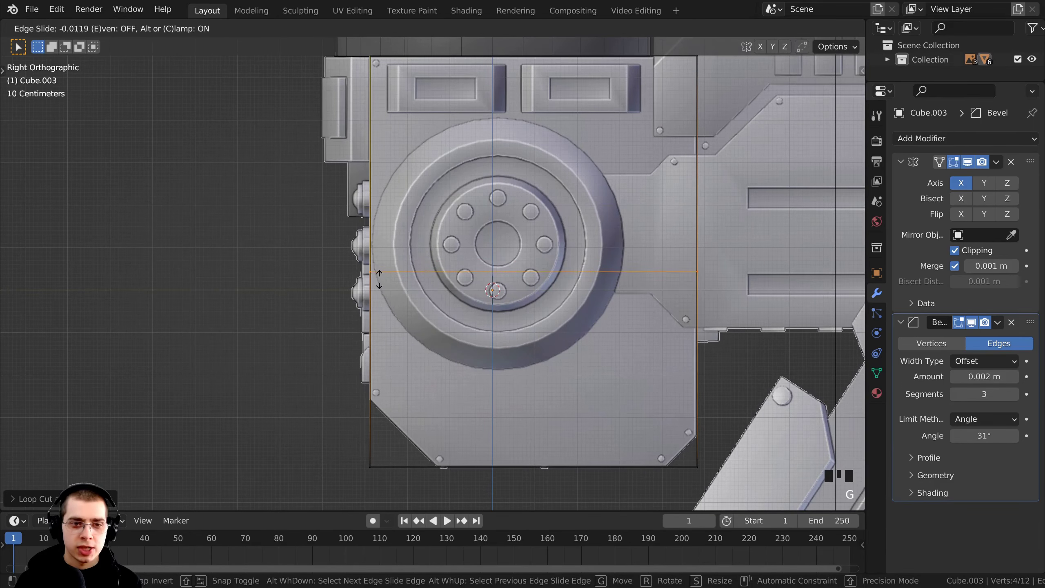
{"action": "left_click", "coordinate": [379, 282]}
{"action": "middle_click_drag", "start_coordinate": [379, 281], "coordinate": [344, 350], "text": "shift"}
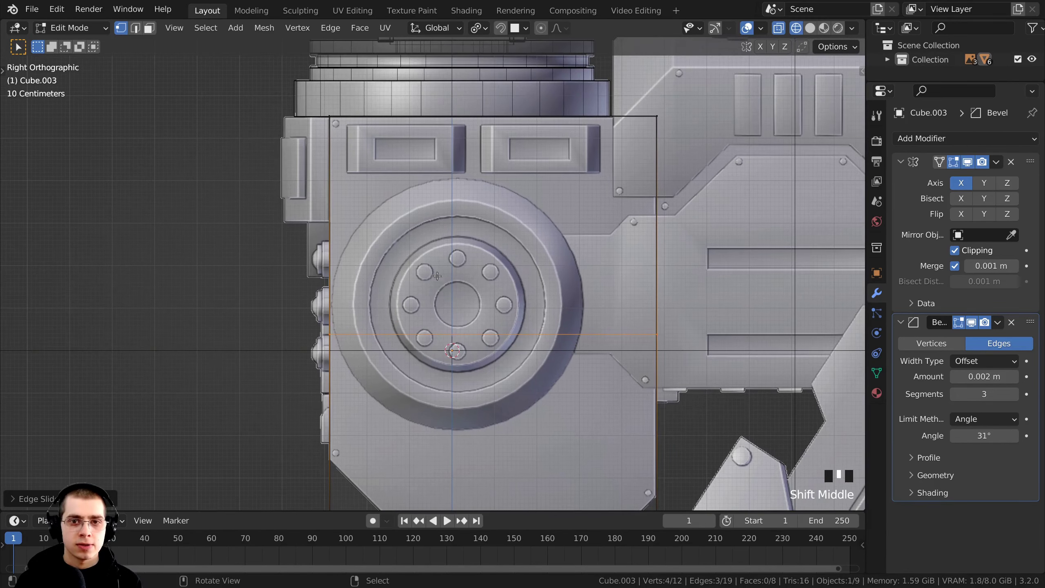
Step: Deselect everything and add a second horizontal loop cut around the box, slid by about -0.854 to just below its upper edge
{"action": "scroll", "coordinate": [478, 277], "scroll_direction": "down", "scroll_amount": 1}
{"action": "key", "text": "alt+a"}
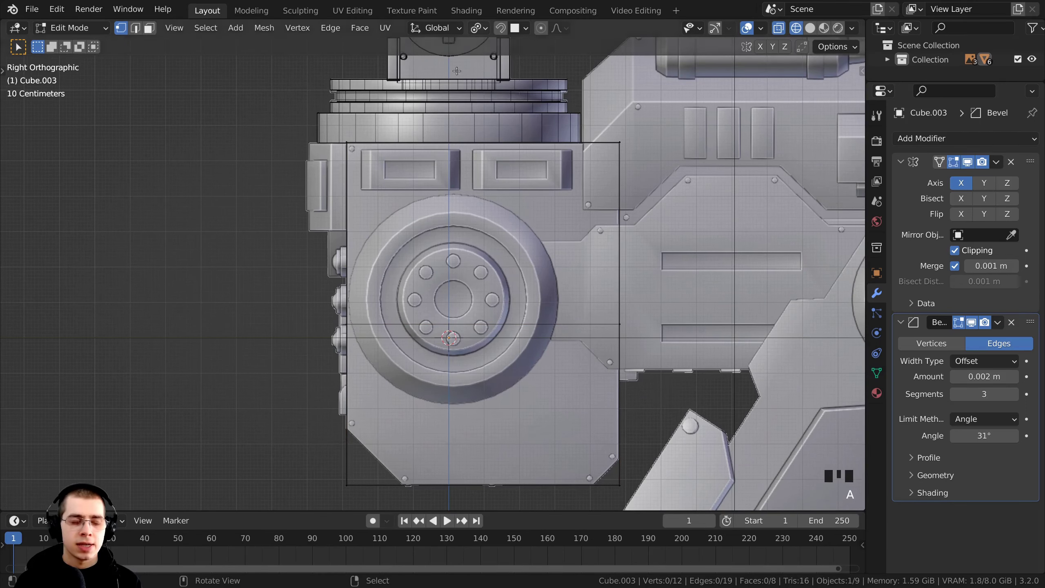
{"action": "scroll", "coordinate": [478, 278], "scroll_direction": "up", "scroll_amount": 1}
{"action": "middle_click_drag", "start_coordinate": [567, 261], "coordinate": [573, 280], "text": "shift"}
{"action": "key", "text": "b"}
{"action": "key", "text": "ctrl+r"}
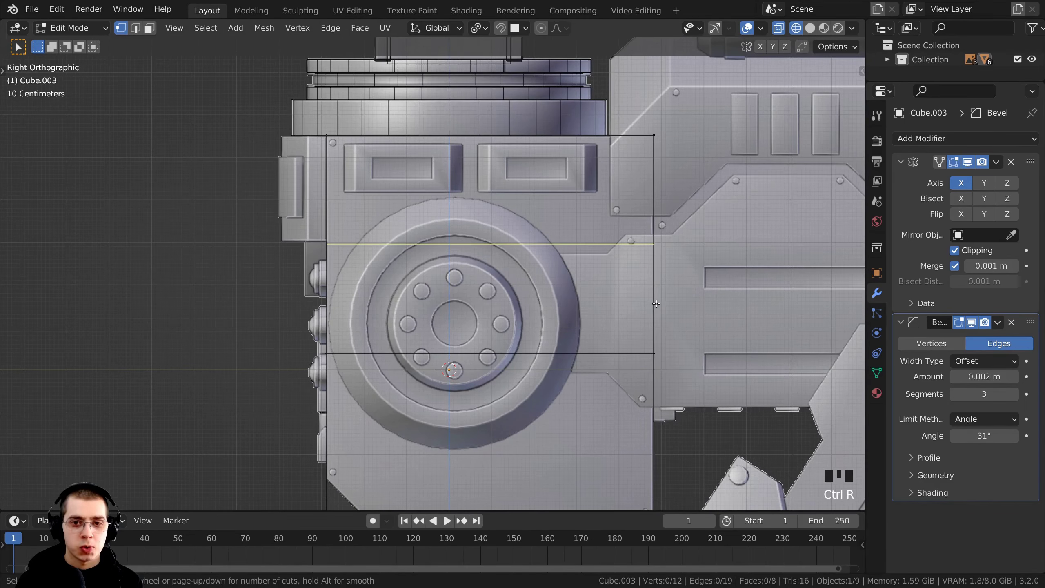
{"action": "left_click", "coordinate": [647, 238]}
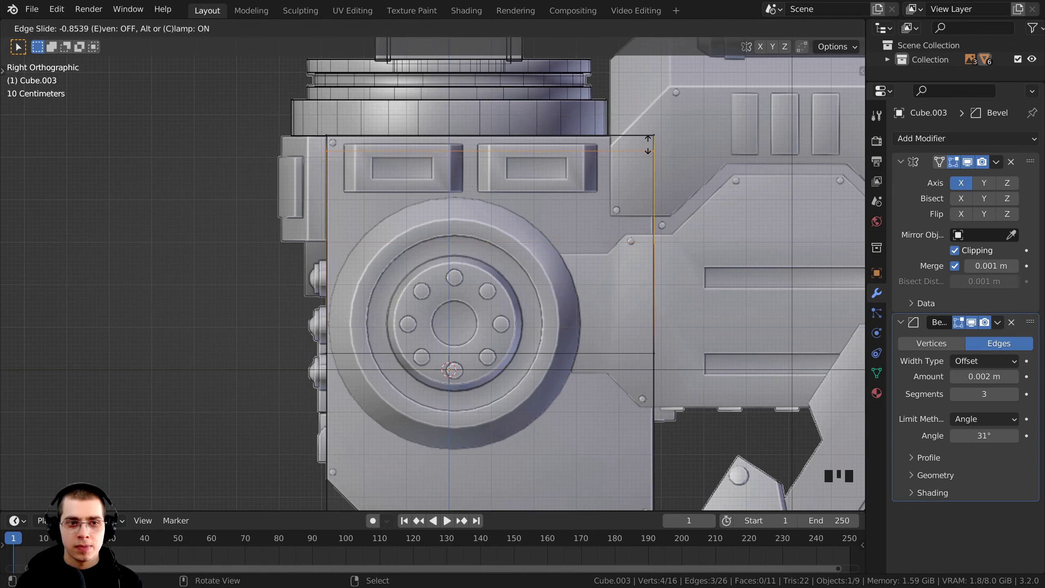
{"action": "left_click", "coordinate": [648, 145]}
Step: Examine the vertices along the box's front edge against the side reference image
{"action": "middle_click_drag", "start_coordinate": [648, 145], "coordinate": [677, 267], "text": "shift"}
{"action": "scroll", "coordinate": [452, 206], "scroll_direction": "up", "scroll_amount": 3}
{"action": "right_click", "coordinate": [379, 173]}
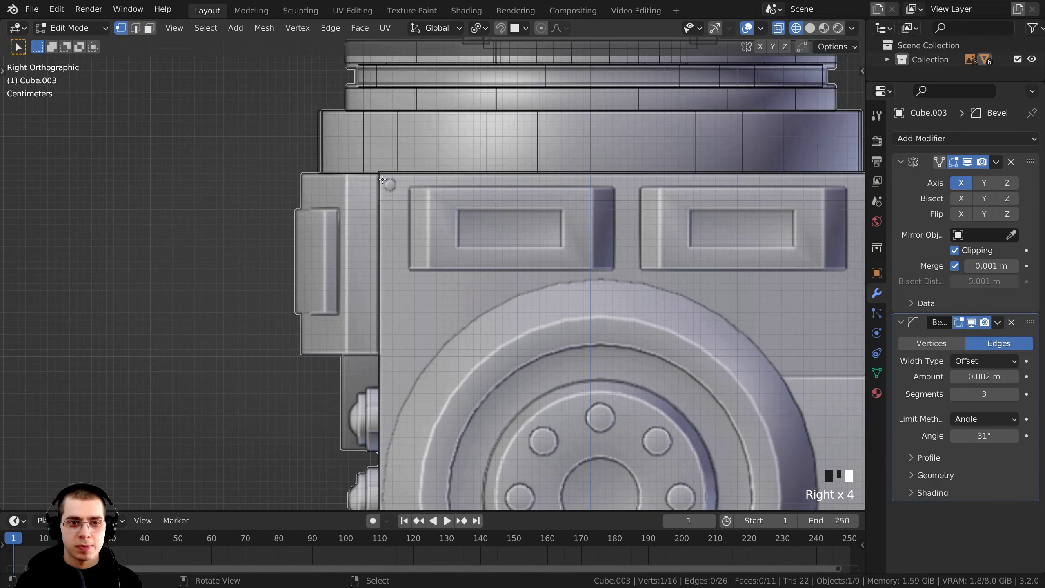
{"action": "middle_click_drag", "start_coordinate": [370, 486], "coordinate": [368, 206], "text": "shift"}
{"action": "right_click", "coordinate": [367, 302]}
{"action": "right_click", "coordinate": [368, 302]}
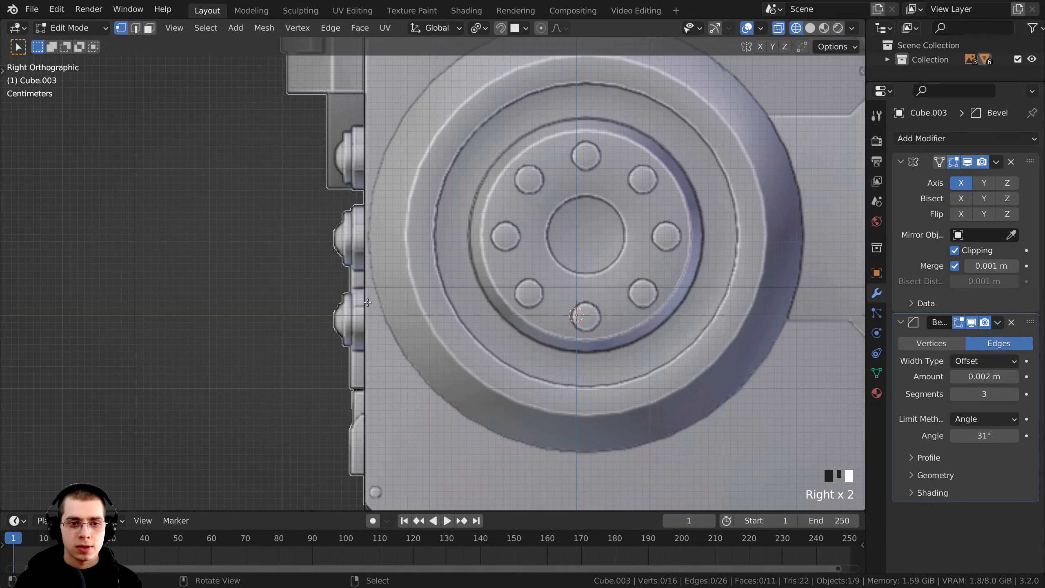
{"action": "scroll", "coordinate": [368, 303], "scroll_direction": "down", "scroll_amount": 4}
{"action": "mouse_move", "coordinate": [368, 303]}
{"action": "middle_mouse_down", "text": "shift"}
{"action": "mouse_move", "coordinate": [568, 258]}
{"action": "mouse_move", "coordinate": [498, 264]}
{"action": "mouse_move", "coordinate": [461, 253]}
{"action": "middle_mouse_up", "text": "shift"}
Step: In solid shading and face selection mode, extrude the rear face between the two loop cuts backward over the rear wheel in the side reference
{"action": "key", "text": "z"}
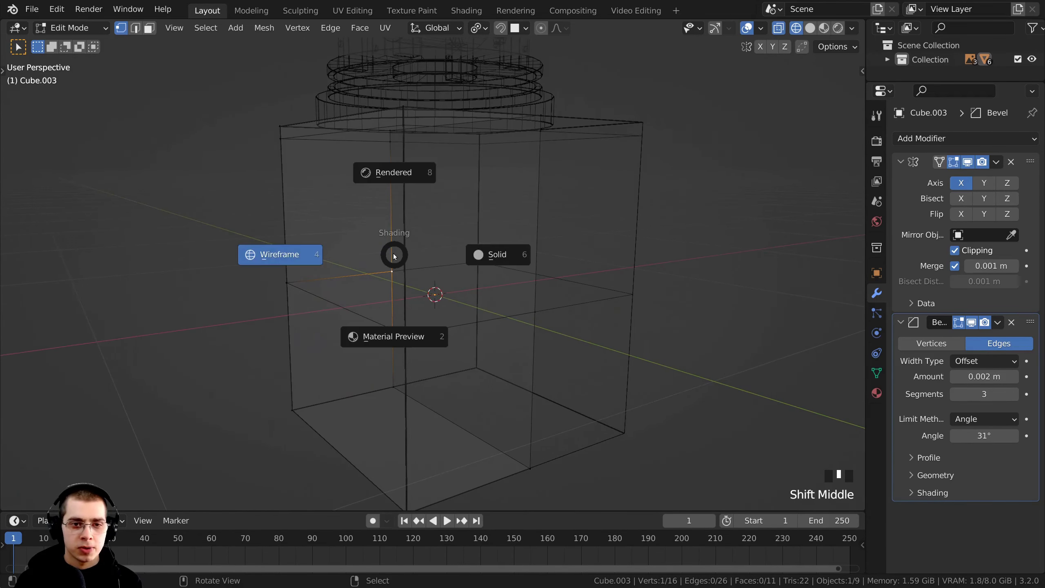
{"action": "left_click", "coordinate": [527, 258]}
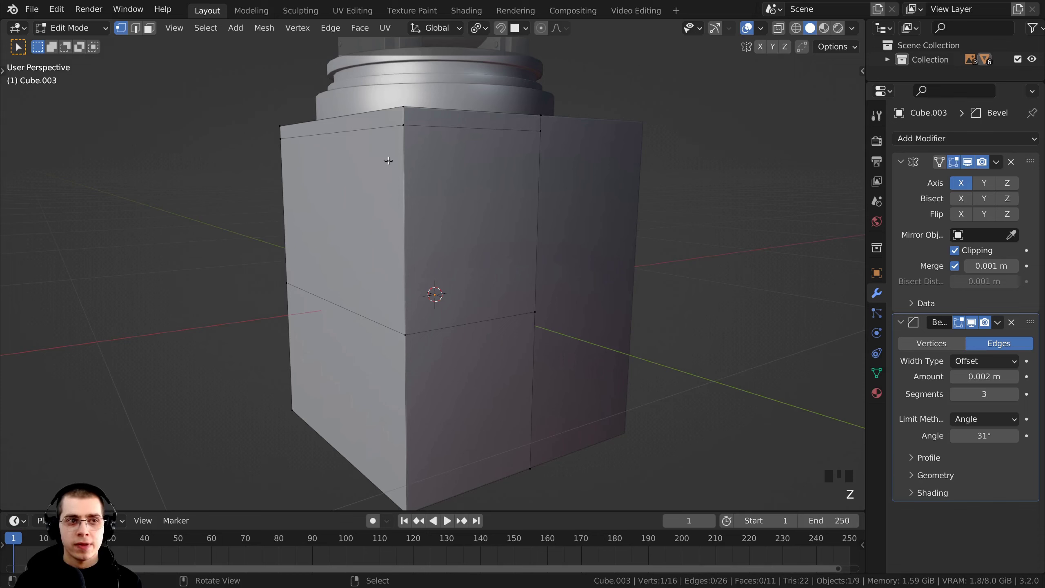
{"action": "key", "text": "3"}
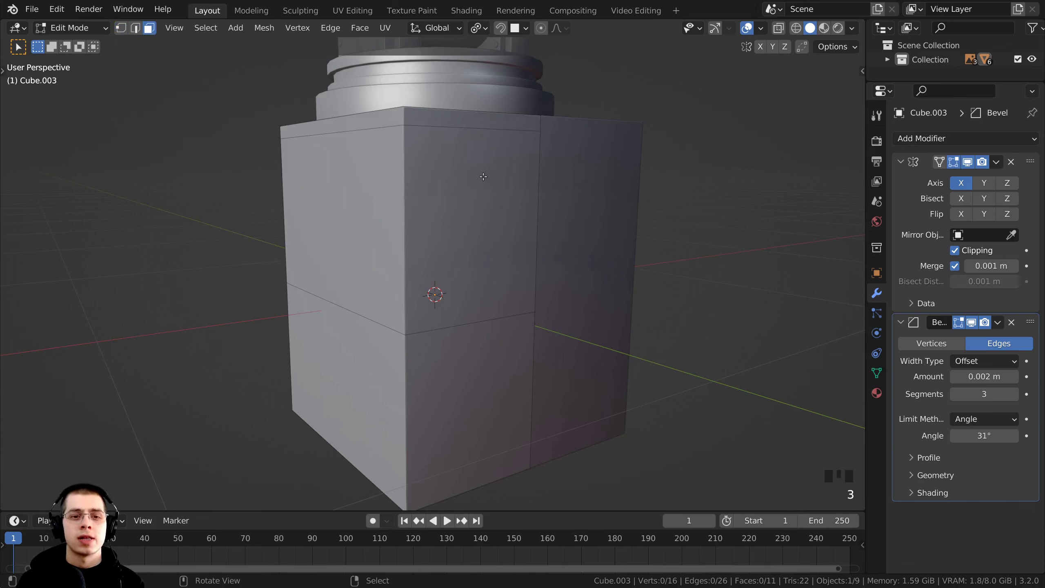
{"action": "right_click", "coordinate": [487, 234]}
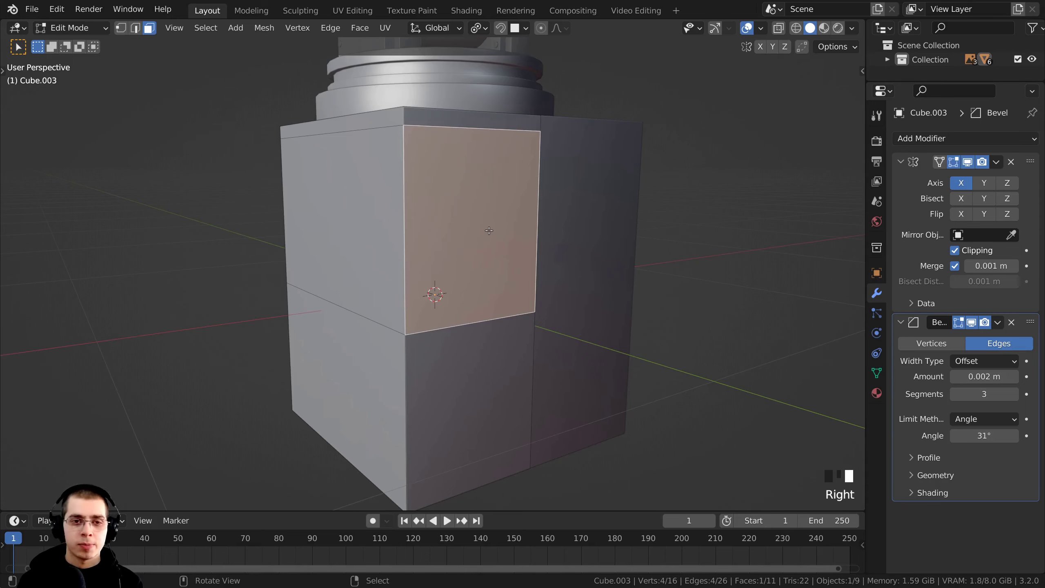
{"action": "key", "text": "KP_3"}
{"action": "scroll", "coordinate": [639, 183], "scroll_direction": "down", "scroll_amount": 3}
{"action": "middle_click_drag", "start_coordinate": [638, 183], "coordinate": [390, 263], "text": "shift"}
{"action": "scroll", "coordinate": [556, 185], "scroll_direction": "up", "scroll_amount": 3}
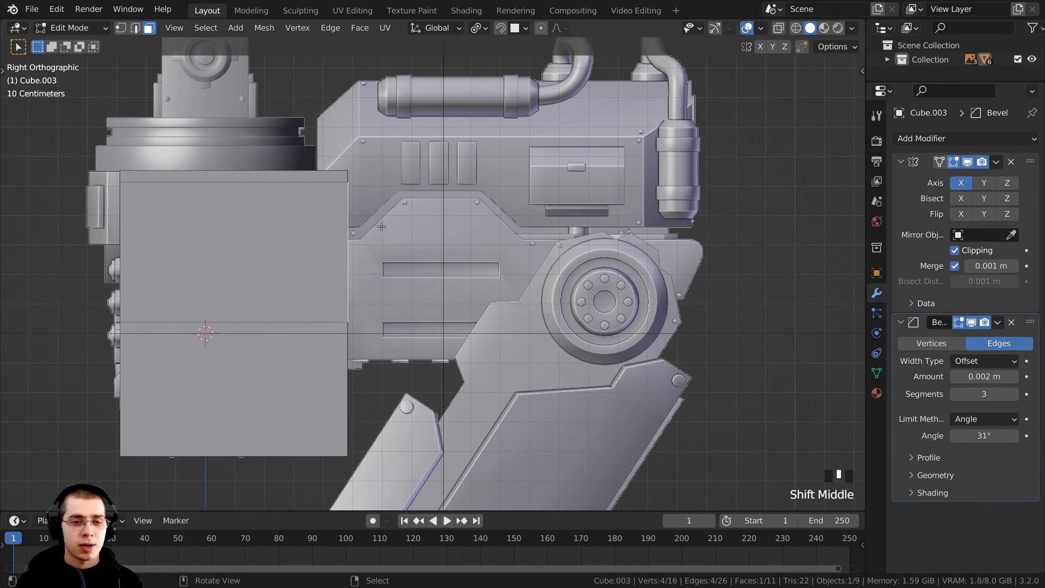
{"action": "key", "text": "e"}
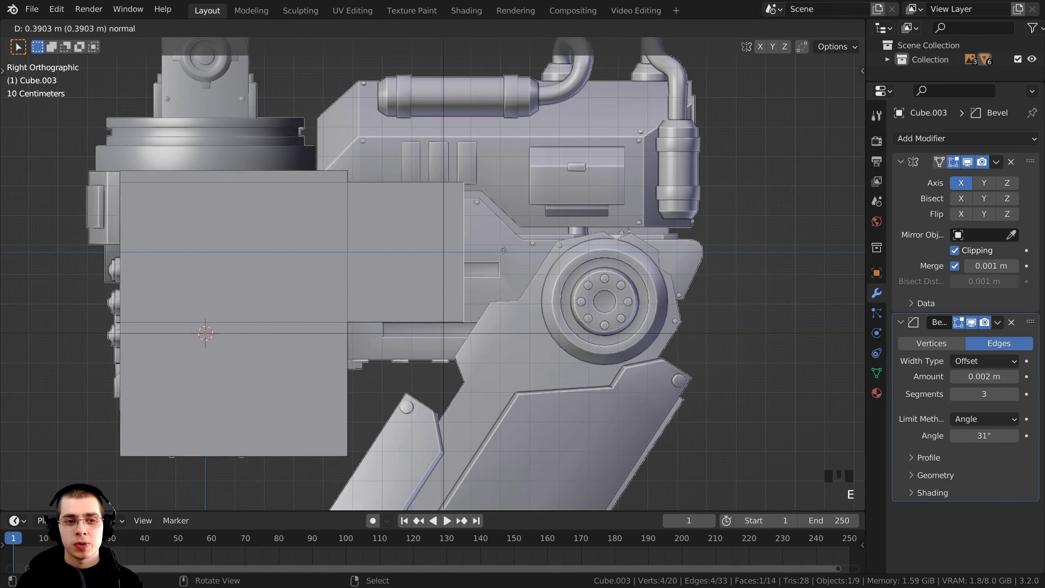
{"action": "left_click", "coordinate": [688, 265]}
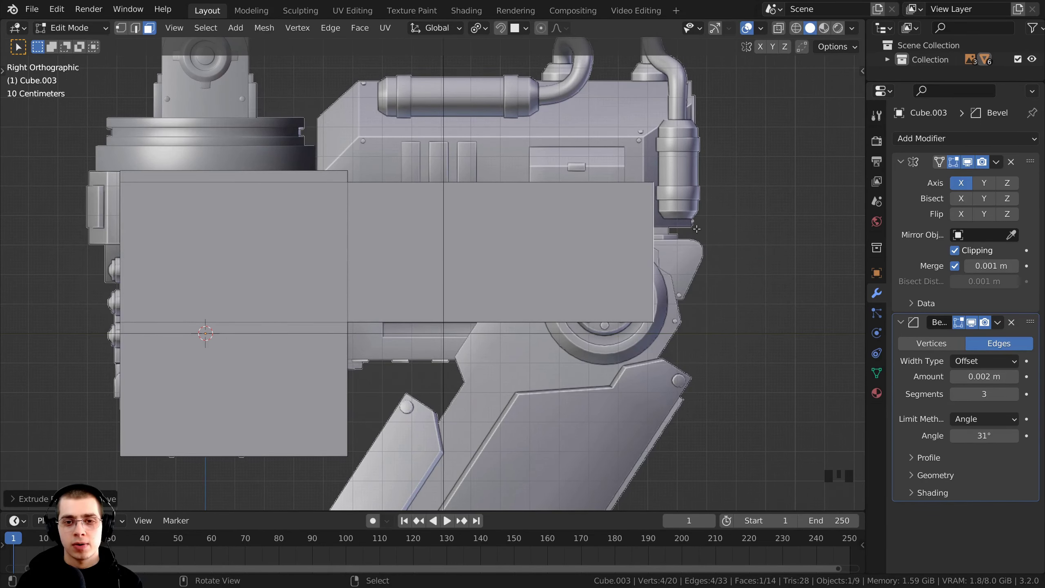
Step: Move the extruded rear end face about 0.05 m further back along Y
{"action": "scroll", "coordinate": [689, 264], "scroll_direction": "up", "scroll_amount": 1}
{"action": "key", "text": "g"}
{"action": "key", "text": "y"}
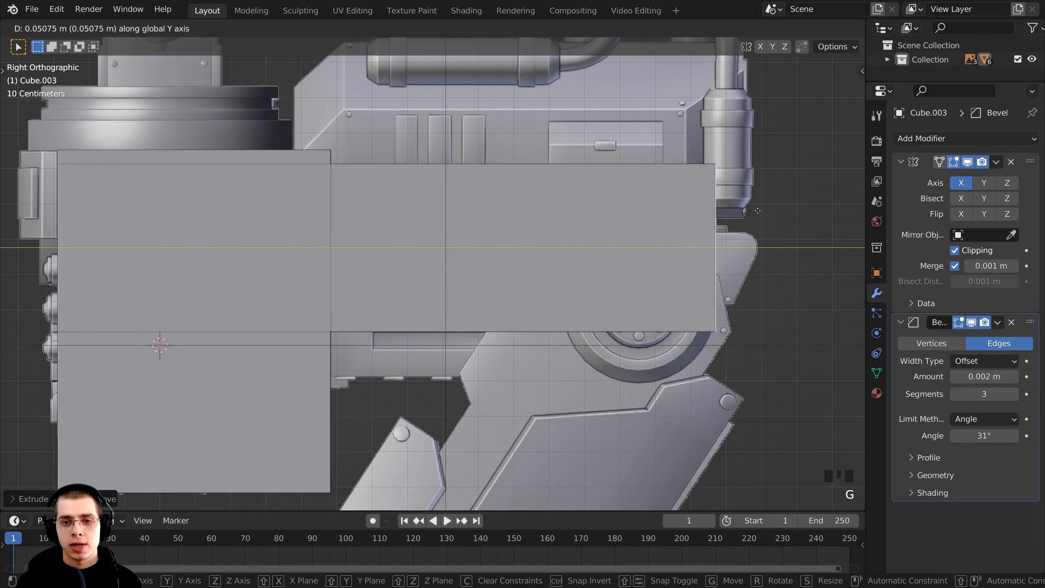
{"action": "left_click", "coordinate": [755, 209]}
Step: Select the three stacked outer side faces of the front block and extrude them outward to the panel's outer edge in the front reference
{"action": "middle_click_drag", "start_coordinate": [412, 247], "coordinate": [394, 168]}
{"action": "right_click", "coordinate": [398, 126]}
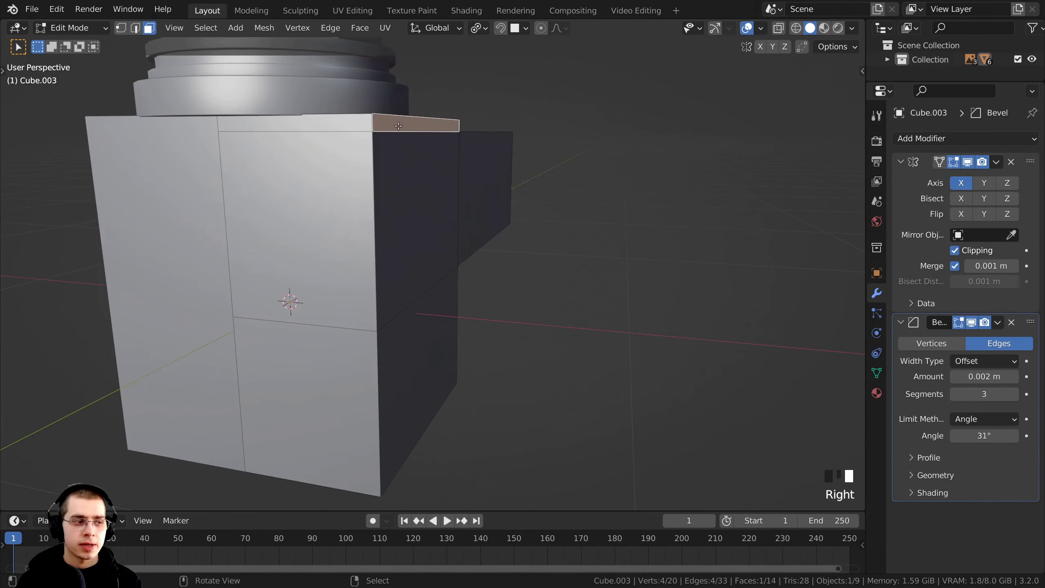
{"action": "right_click", "coordinate": [395, 178], "text": "shift"}
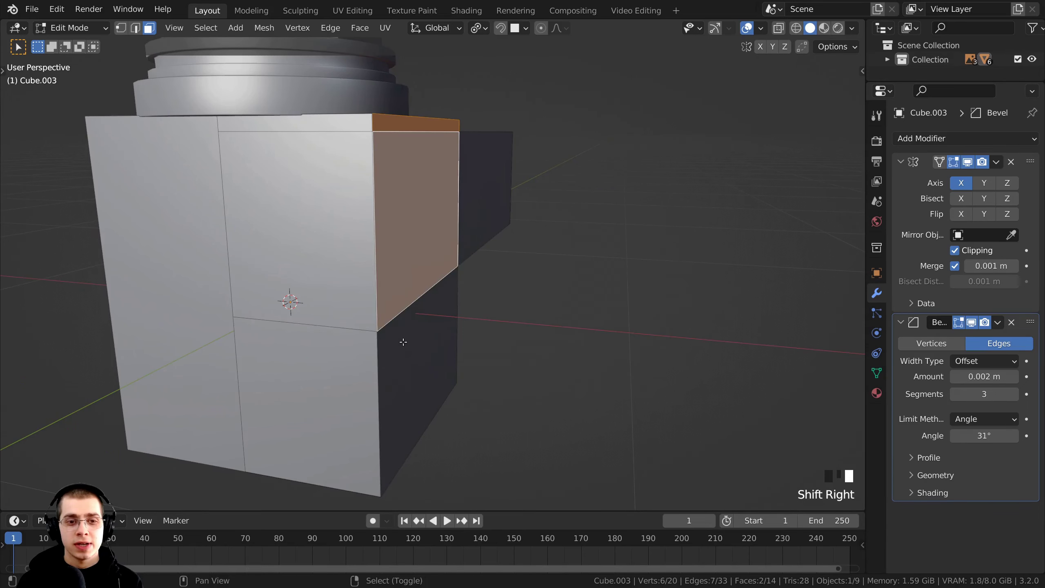
{"action": "right_click", "coordinate": [404, 347], "text": "shift"}
{"action": "middle_click_drag", "start_coordinate": [405, 347], "coordinate": [338, 334]}
{"action": "scroll", "coordinate": [351, 279], "scroll_direction": "up", "scroll_amount": 2}
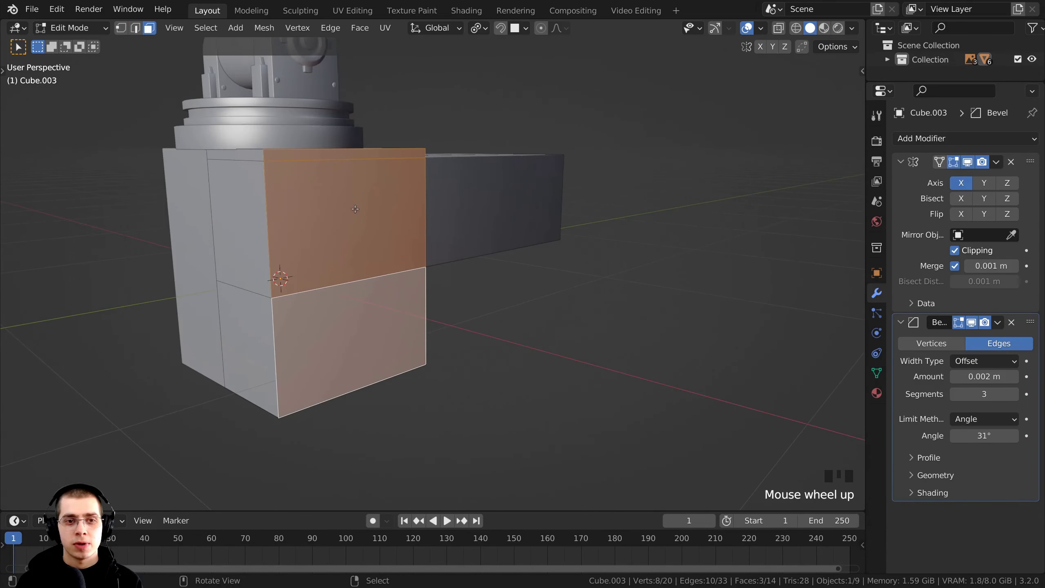
{"action": "middle_click_drag", "start_coordinate": [350, 279], "coordinate": [371, 218]}
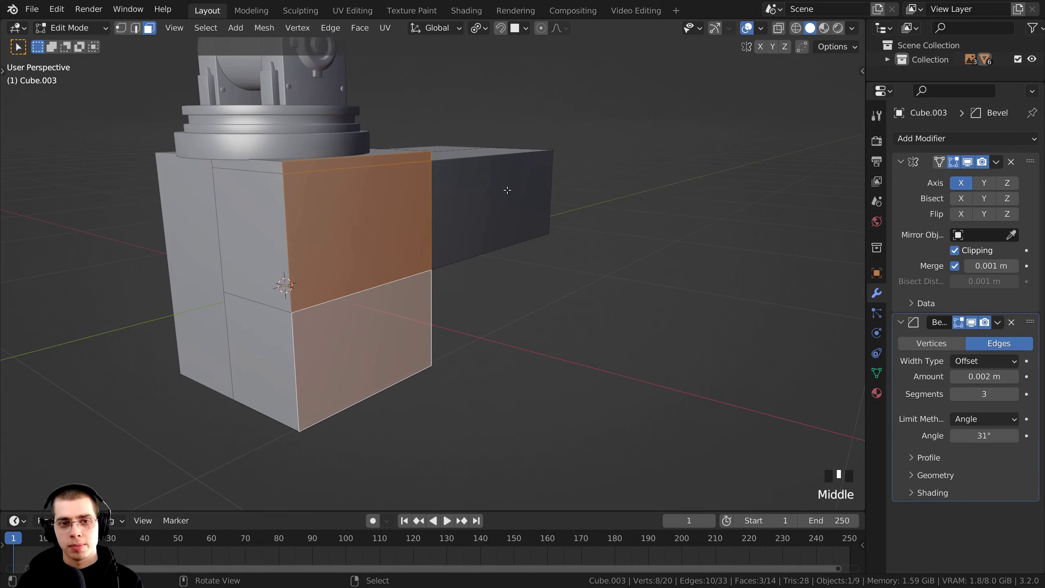
{"action": "middle_click_drag", "start_coordinate": [509, 189], "coordinate": [520, 209]}
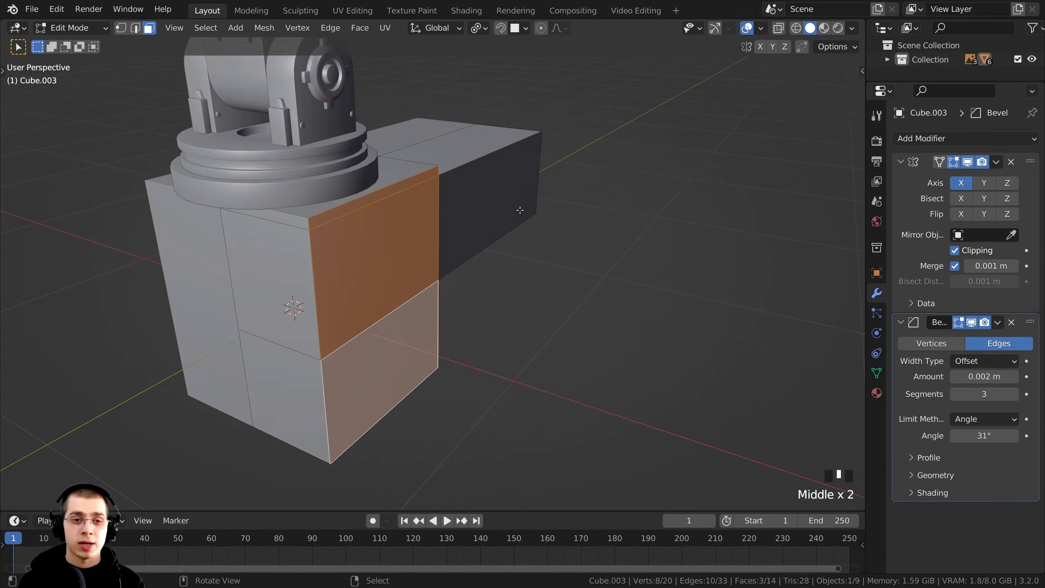
{"action": "key", "text": "KP_1"}
{"action": "scroll", "coordinate": [520, 210], "scroll_direction": "up", "scroll_amount": 5}
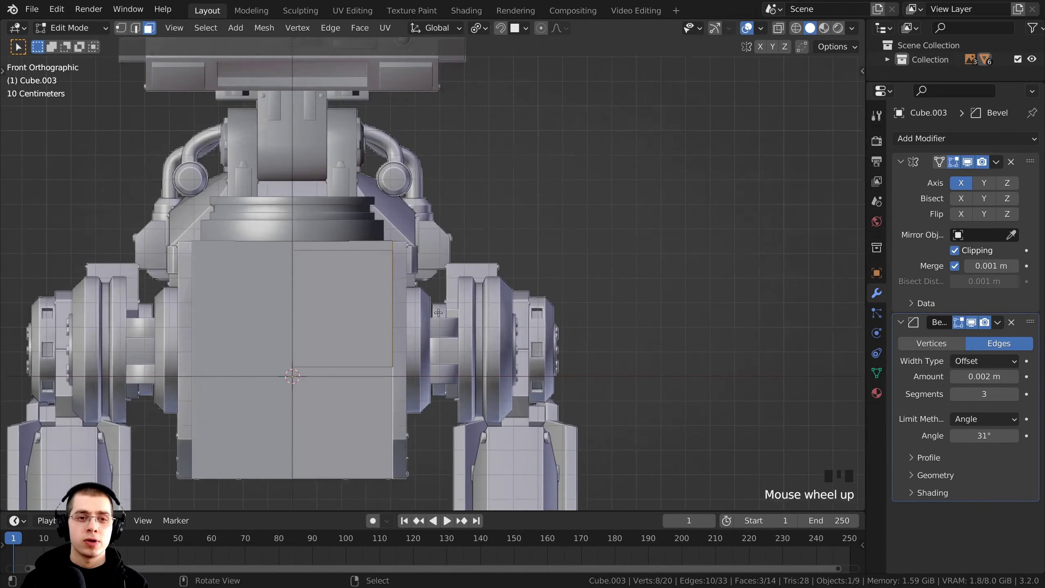
{"action": "key", "text": "e"}
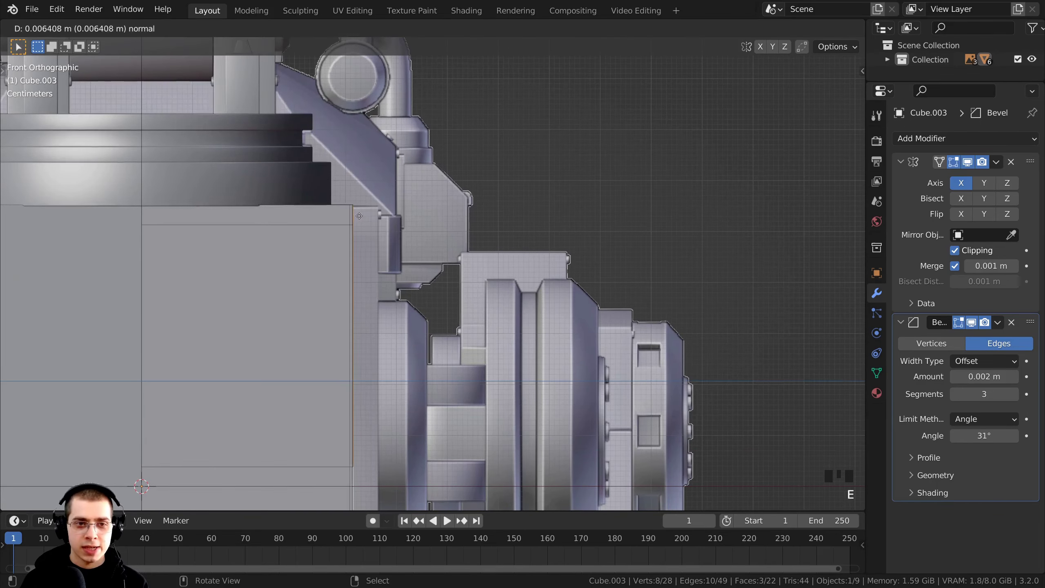
{"action": "left_click", "coordinate": [382, 222]}
{"action": "scroll", "coordinate": [382, 222], "scroll_direction": "down", "scroll_amount": 3}
{"action": "middle_click_drag", "start_coordinate": [383, 222], "coordinate": [417, 178], "text": "shift"}
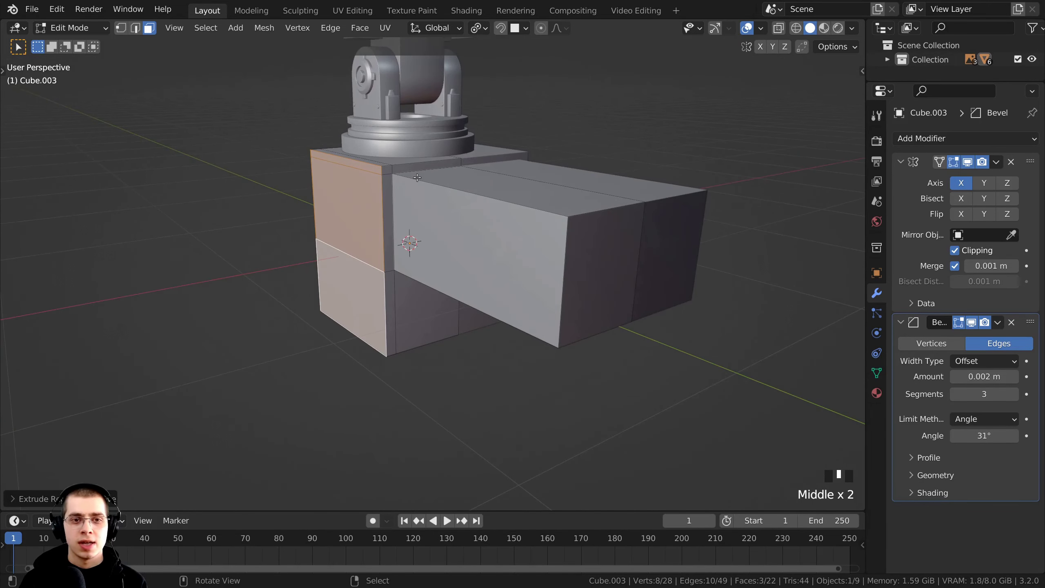
{"action": "right_click", "coordinate": [417, 178]}
{"action": "right_click", "coordinate": [372, 194]}
{"action": "right_click", "coordinate": [377, 301]}
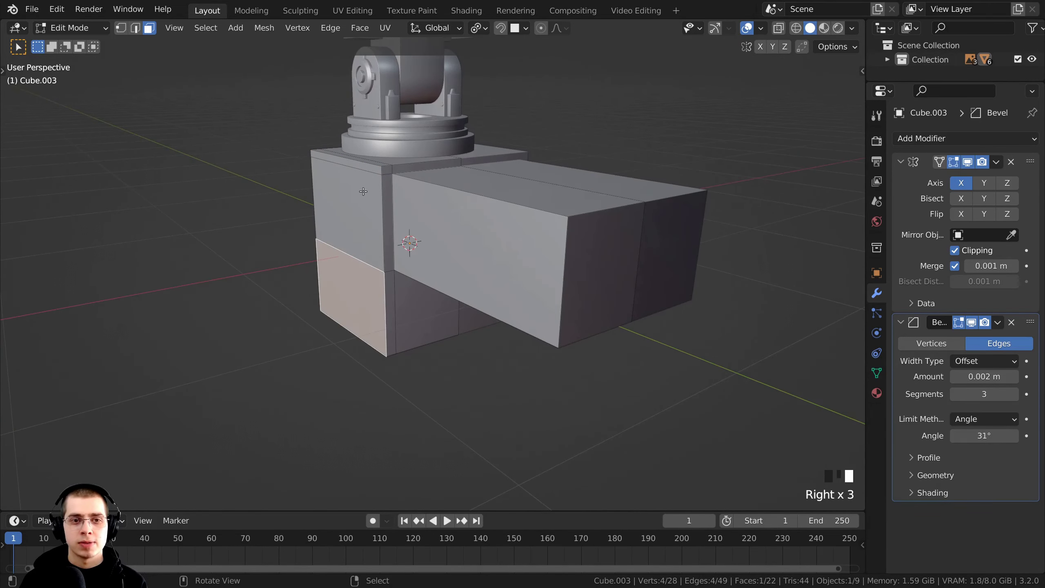
{"action": "right_click", "coordinate": [363, 191]}
{"action": "middle_click_drag", "start_coordinate": [363, 192], "coordinate": [393, 309]}
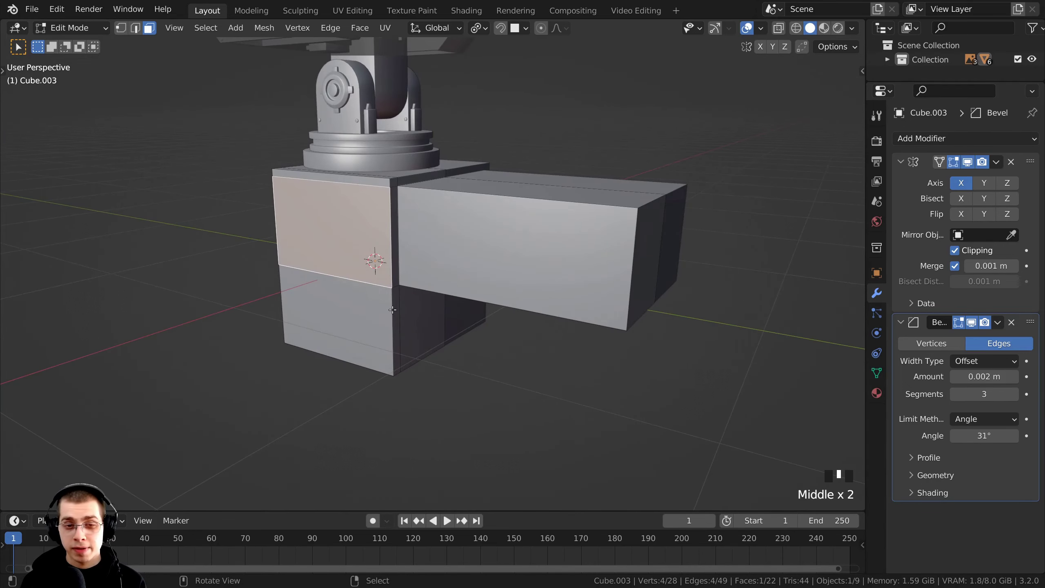
Step: From the right side, switch to vertex selection mode with wireframe shading
{"action": "key", "text": "KP_3"}
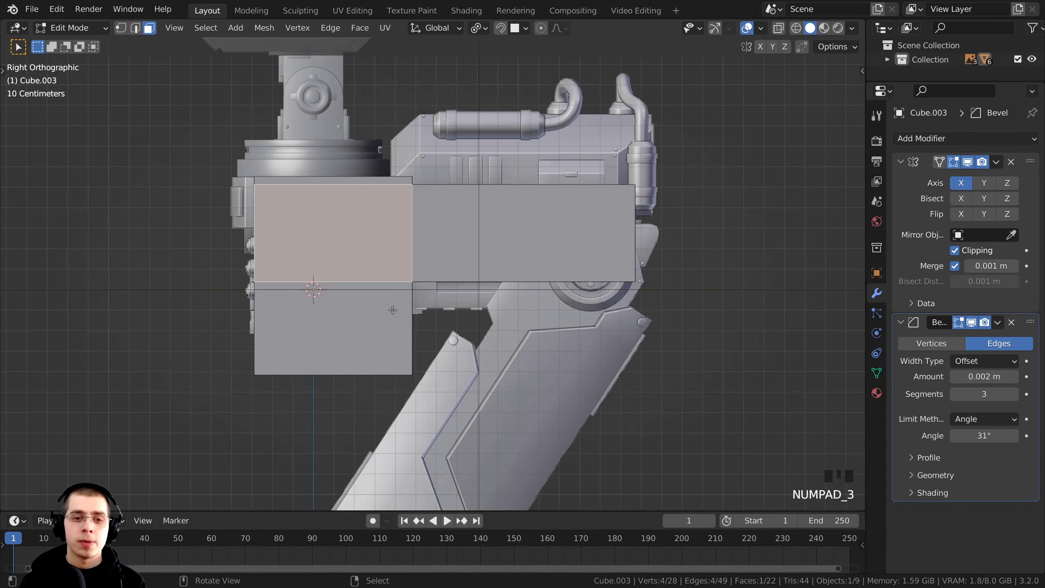
{"action": "middle_click_drag", "start_coordinate": [469, 288], "coordinate": [483, 279], "text": "shift"}
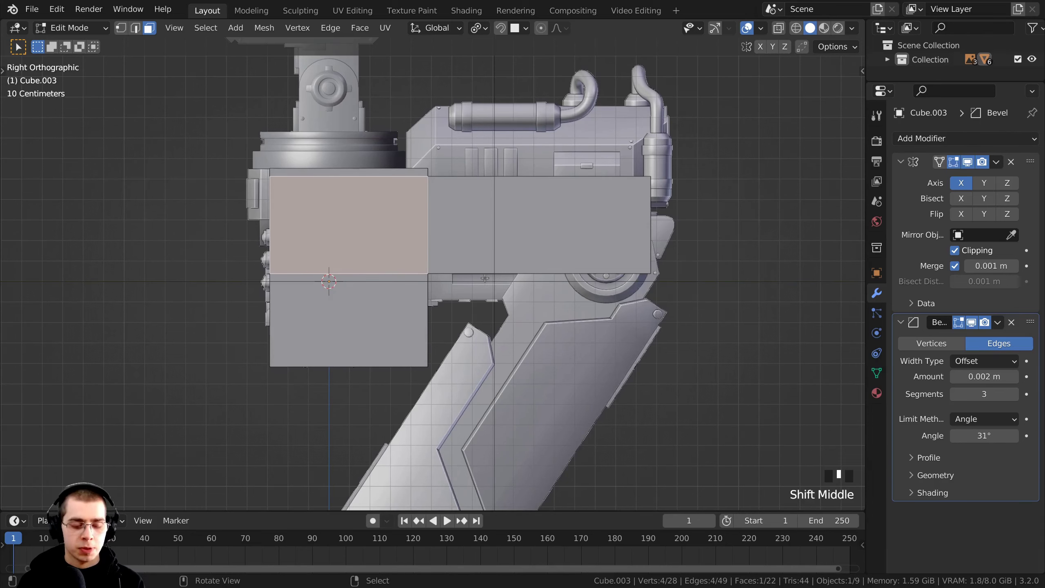
{"action": "key", "text": "1"}
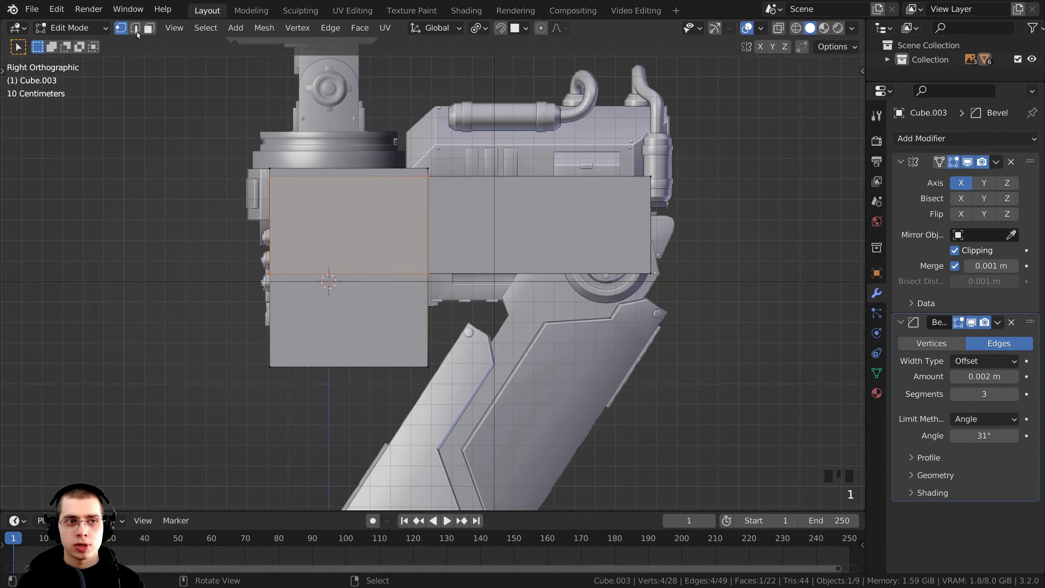
{"action": "middle_click_drag", "start_coordinate": [613, 354], "coordinate": [619, 284], "text": "shift"}
{"action": "scroll", "coordinate": [619, 285], "scroll_direction": "up", "scroll_amount": 1}
{"action": "key", "text": "z"}
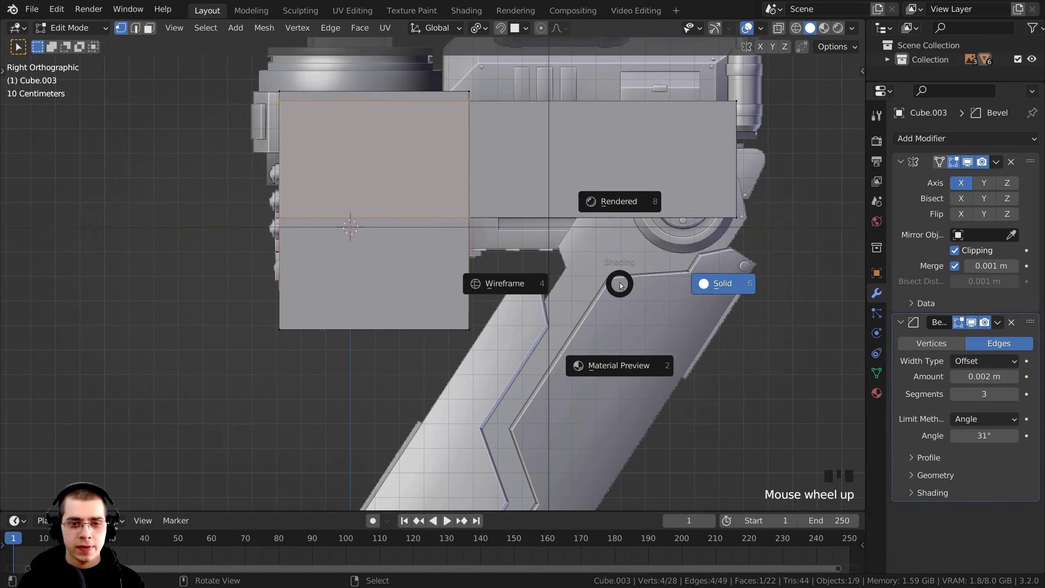
{"action": "left_click", "coordinate": [454, 280]}
Step: Bevel the front block's lower rear corner edge into a single chamfer matching the cut corner in the side reference
{"action": "scroll", "coordinate": [496, 268], "scroll_direction": "up", "scroll_amount": 2}
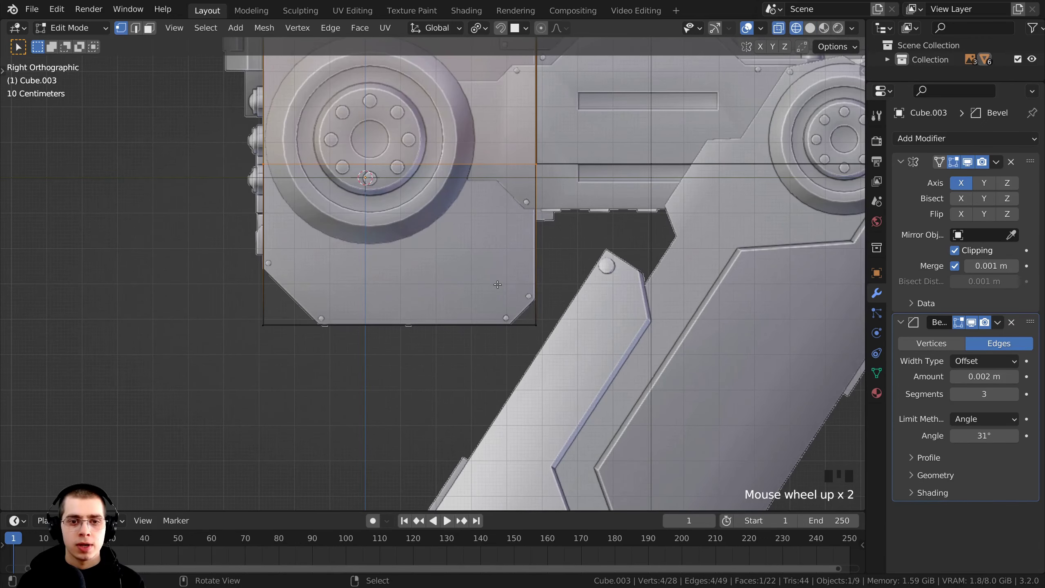
{"action": "scroll", "coordinate": [497, 284], "scroll_direction": "up", "scroll_amount": 1}
{"action": "key", "text": "alt+a"}
{"action": "middle_click_drag", "start_coordinate": [497, 283], "coordinate": [402, 275], "text": "shift"}
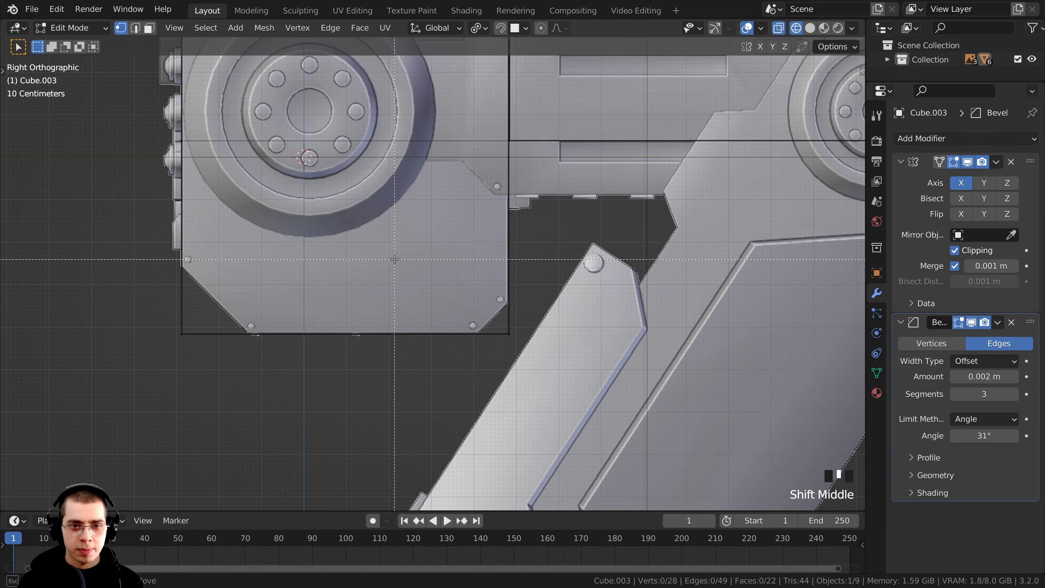
{"action": "left_click_drag", "start_coordinate": [397, 261], "coordinate": [536, 345]}
{"action": "middle_click_drag", "start_coordinate": [537, 346], "coordinate": [518, 308], "text": "shift"}
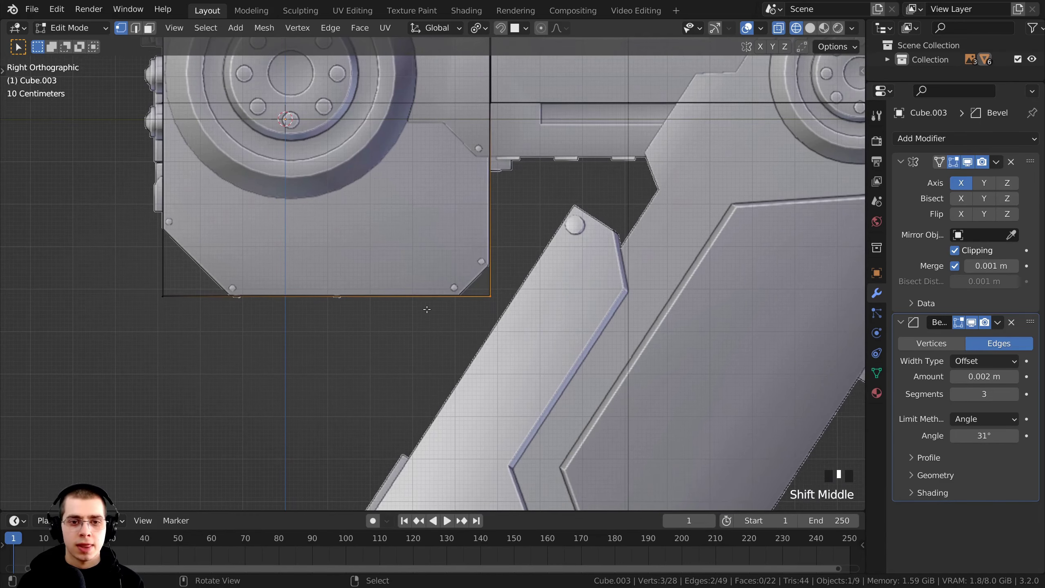
{"action": "scroll", "coordinate": [526, 312], "scroll_direction": "up", "scroll_amount": 2}
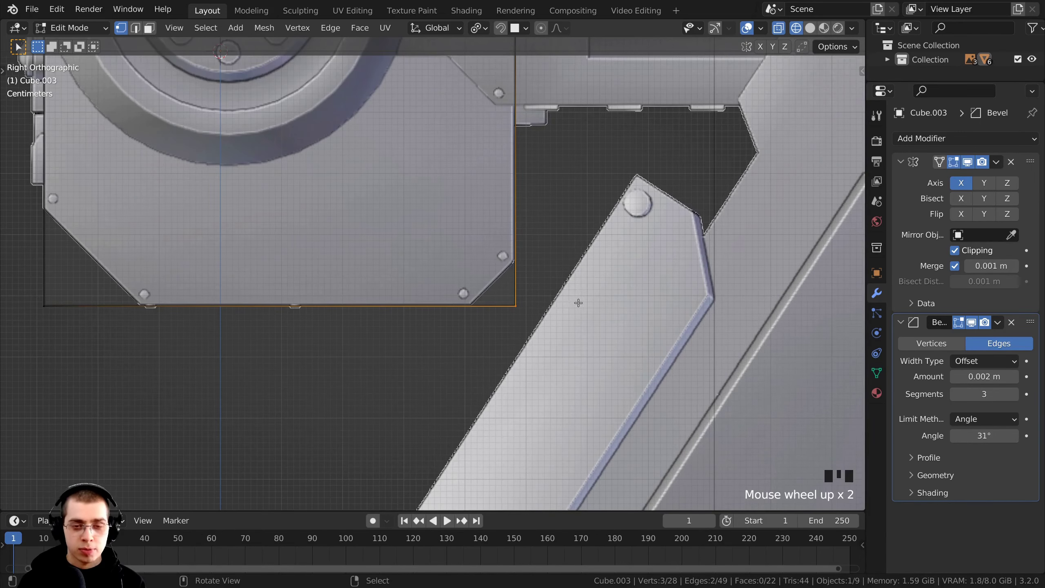
{"action": "key", "text": "ctrl+b"}
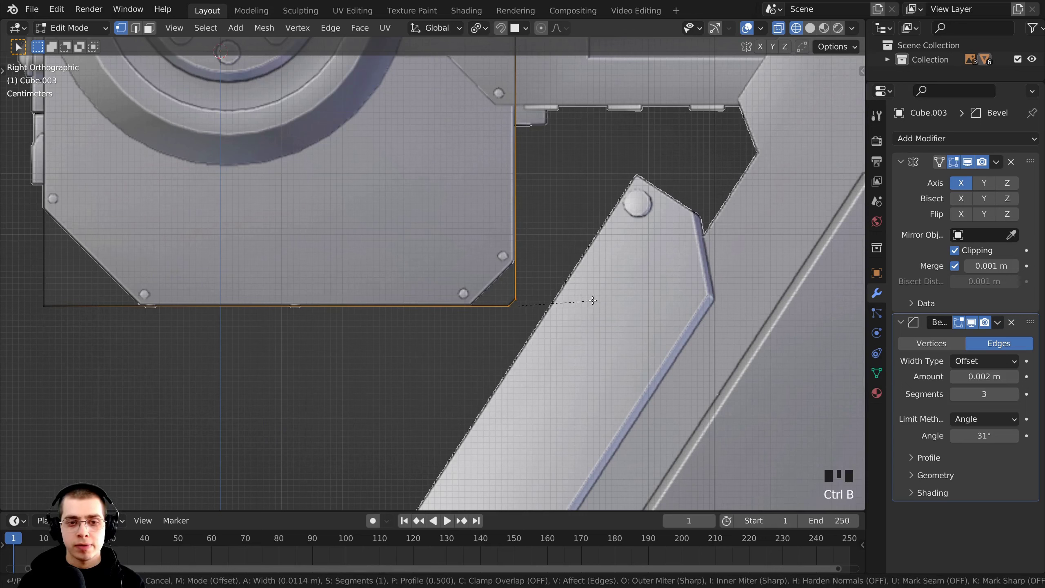
{"action": "left_click", "coordinate": [632, 293]}
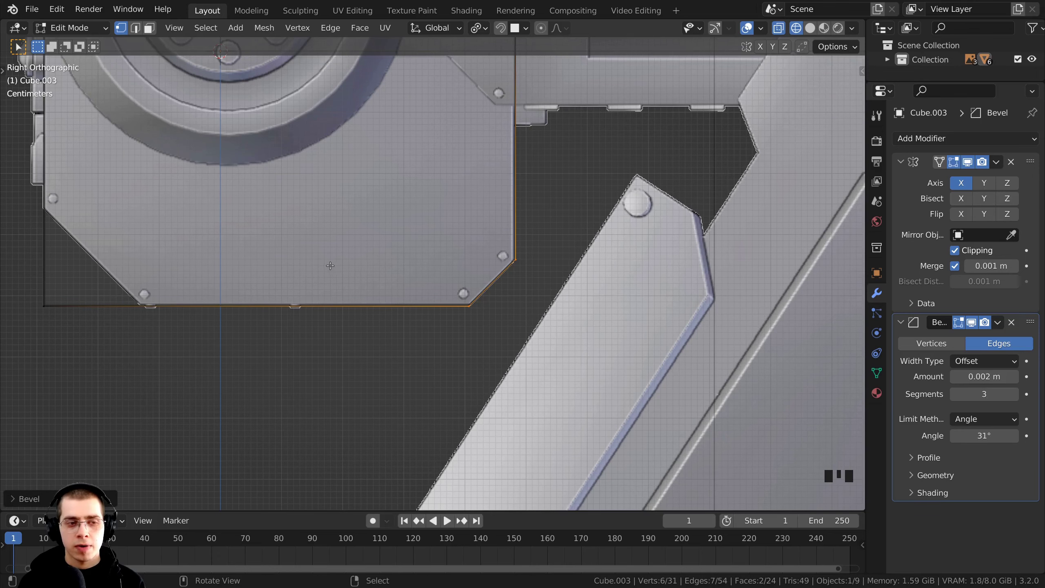
Step: Bevel the front block's lower front corner edge into a larger single chamfer following the side reference
{"action": "middle_click_drag", "start_coordinate": [302, 267], "coordinate": [530, 287], "text": "shift"}
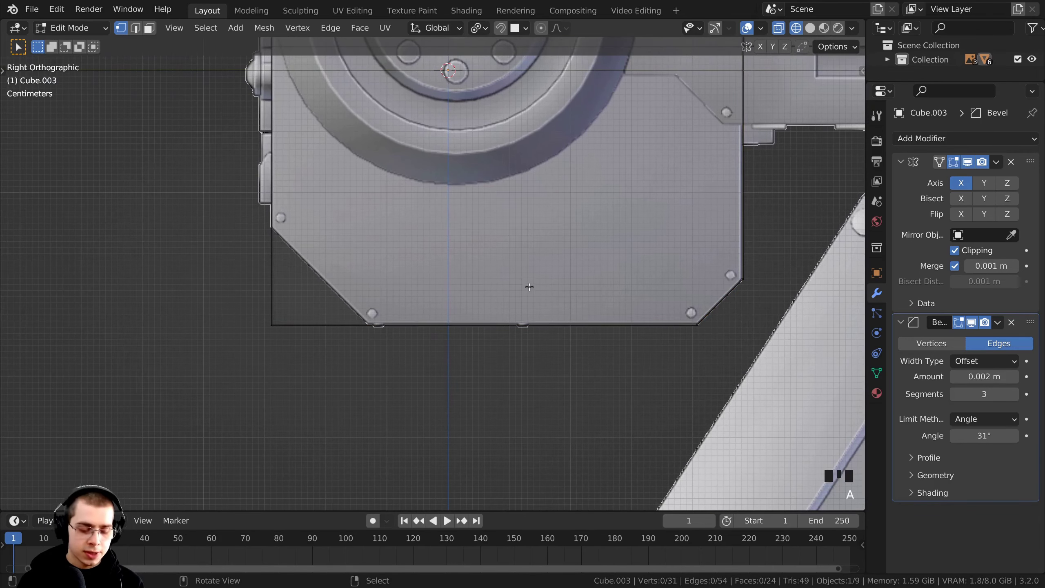
{"action": "key", "text": "b"}
{"action": "left_click_drag", "start_coordinate": [413, 214], "coordinate": [210, 363]}
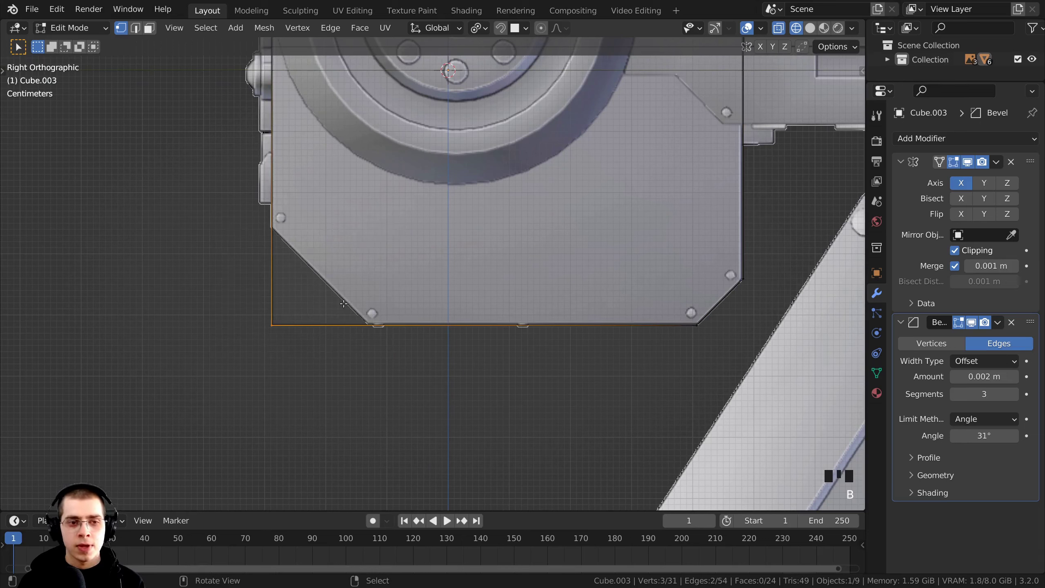
{"action": "key", "text": "ctrl+b"}
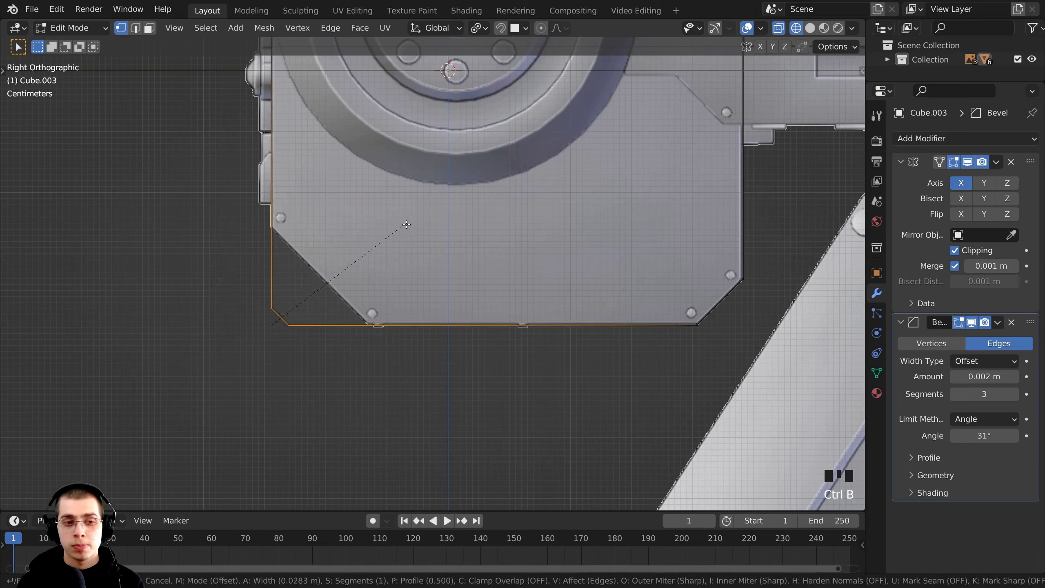
{"action": "left_click", "coordinate": [498, 231]}
Step: From the front view, add a horizontal loop cut around the body at the lower edge of the upper panel in the reference
{"action": "scroll", "coordinate": [223, 413], "scroll_direction": "down", "scroll_amount": 4}
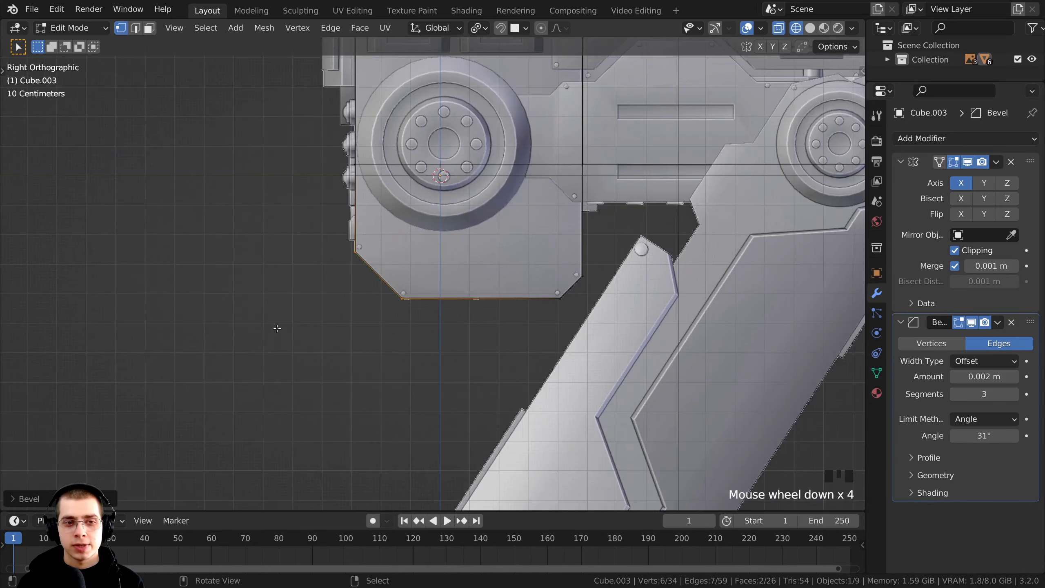
{"action": "middle_click_drag", "start_coordinate": [278, 329], "coordinate": [359, 239]}
{"action": "key", "text": "KP_1"}
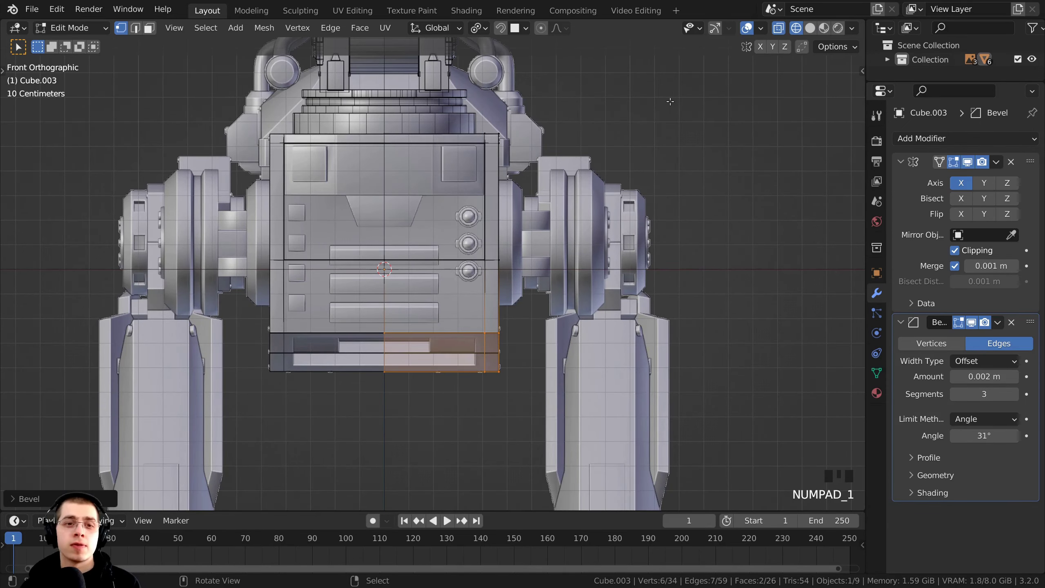
{"action": "middle_click_drag", "start_coordinate": [670, 102], "coordinate": [609, 115], "text": "shift"}
{"action": "scroll", "coordinate": [402, 278], "scroll_direction": "up", "scroll_amount": 3}
{"action": "middle_click_drag", "start_coordinate": [531, 239], "coordinate": [528, 237], "text": "shift"}
{"action": "key", "text": "ctrl+r"}
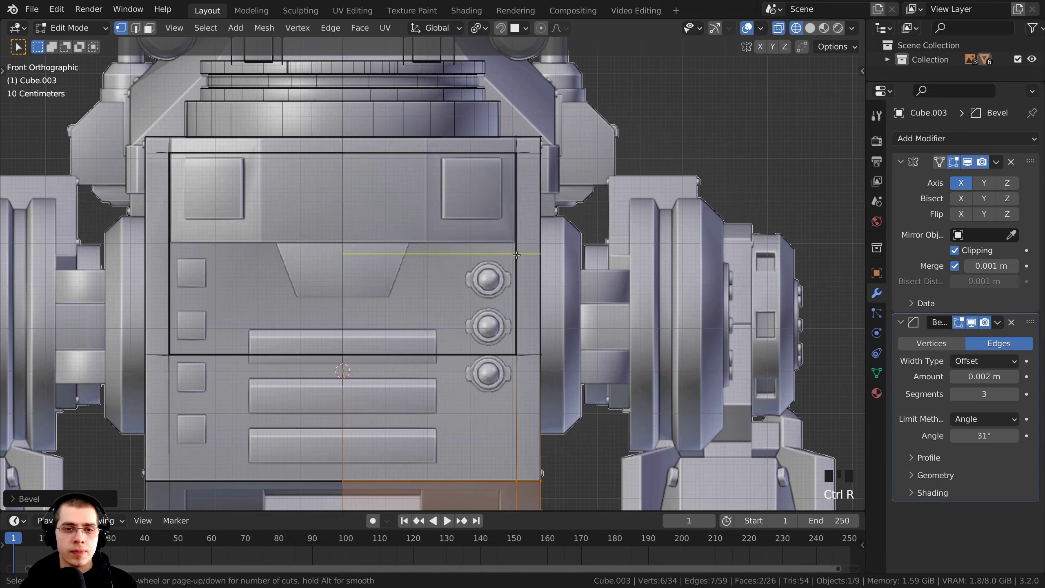
{"action": "left_click", "coordinate": [517, 254]}
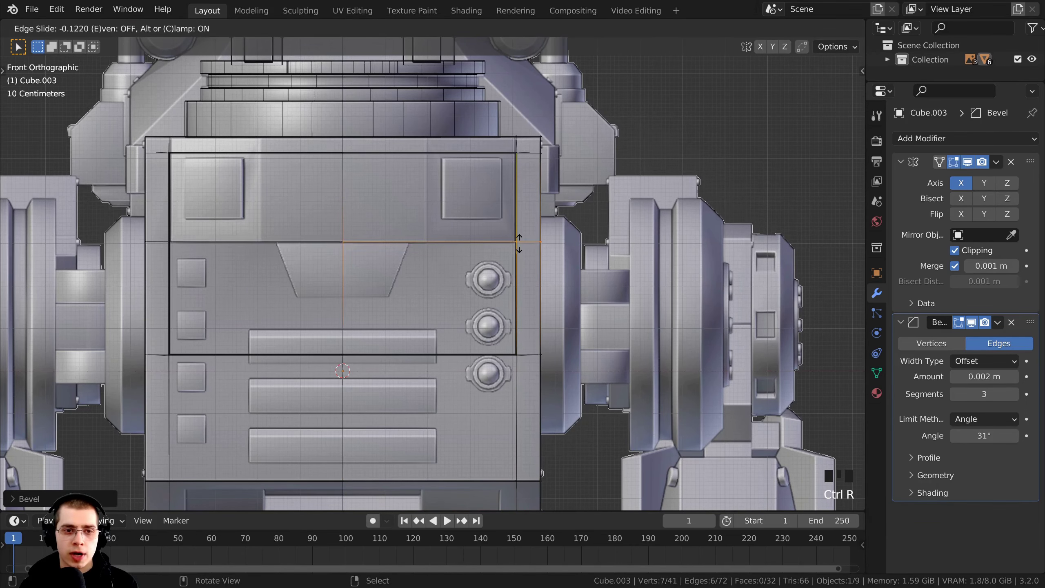
{"action": "left_click", "coordinate": [517, 243]}
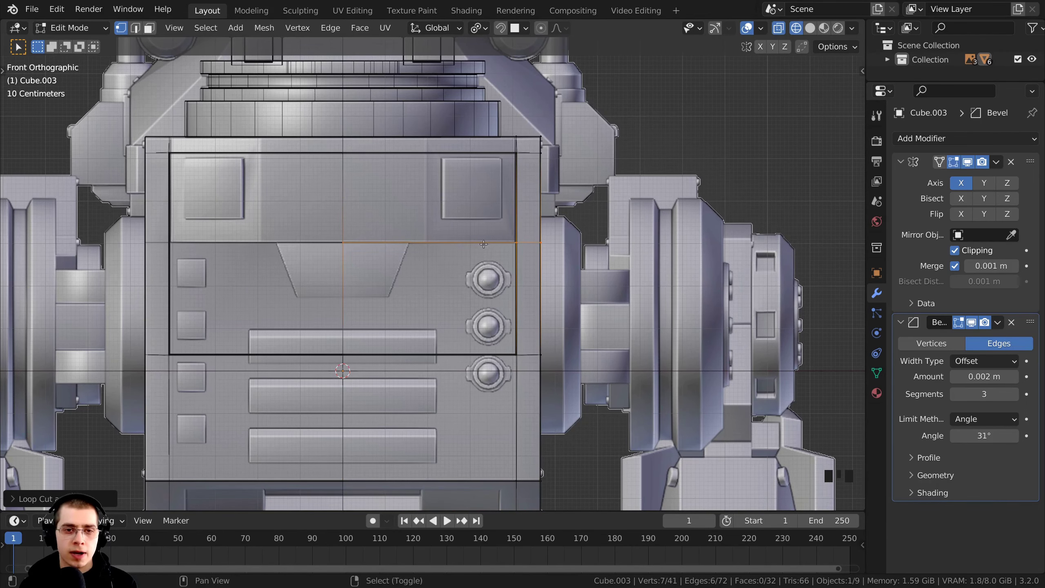
Step: Return to solid shading with an angled view of the body's front and switch to face selection mode
{"action": "scroll", "coordinate": [485, 242], "scroll_direction": "up", "scroll_amount": 2}
{"action": "scroll", "coordinate": [557, 306], "scroll_direction": "down", "scroll_amount": 5}
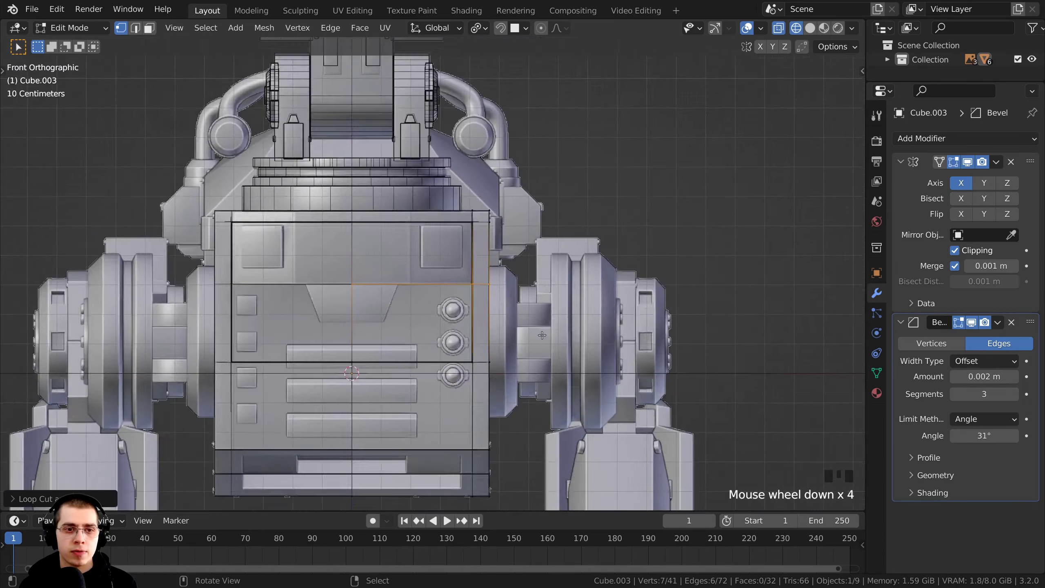
{"action": "key", "text": "z"}
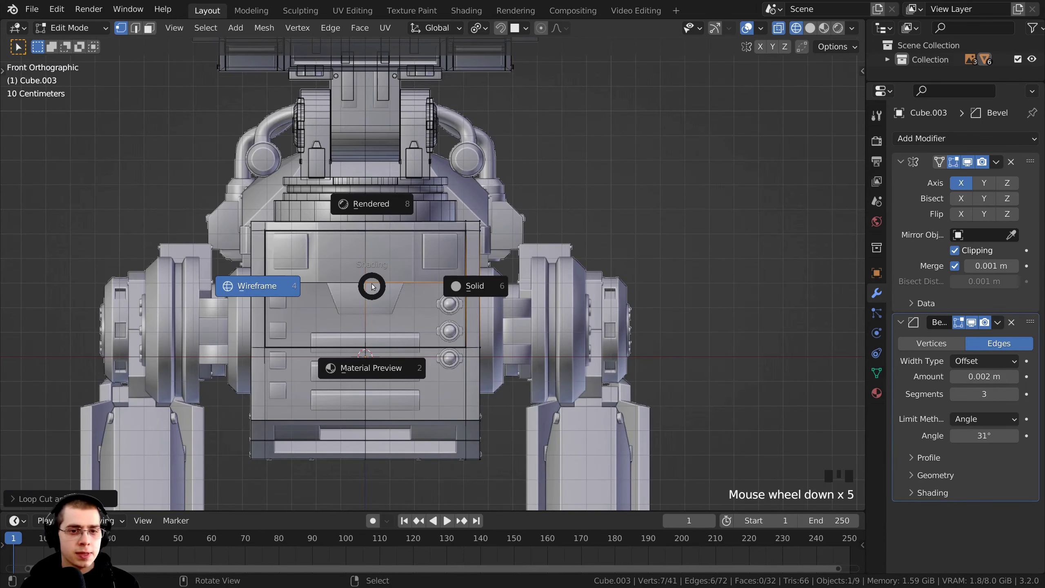
{"action": "left_click", "coordinate": [502, 288]}
{"action": "middle_click_drag", "start_coordinate": [502, 288], "coordinate": [439, 311]}
{"action": "scroll", "coordinate": [439, 311], "scroll_direction": "up", "scroll_amount": 1}
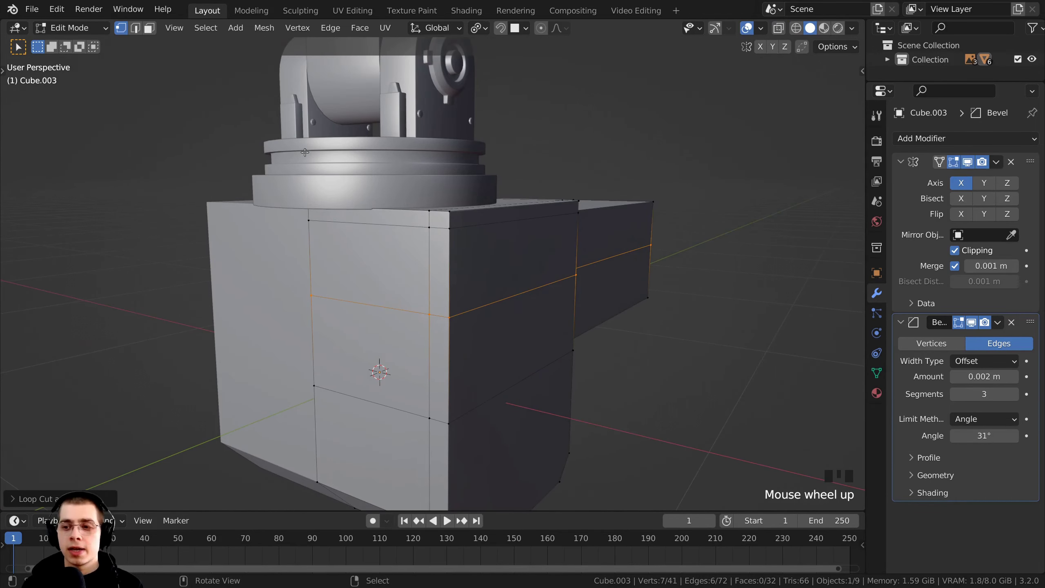
{"action": "key", "text": "3"}
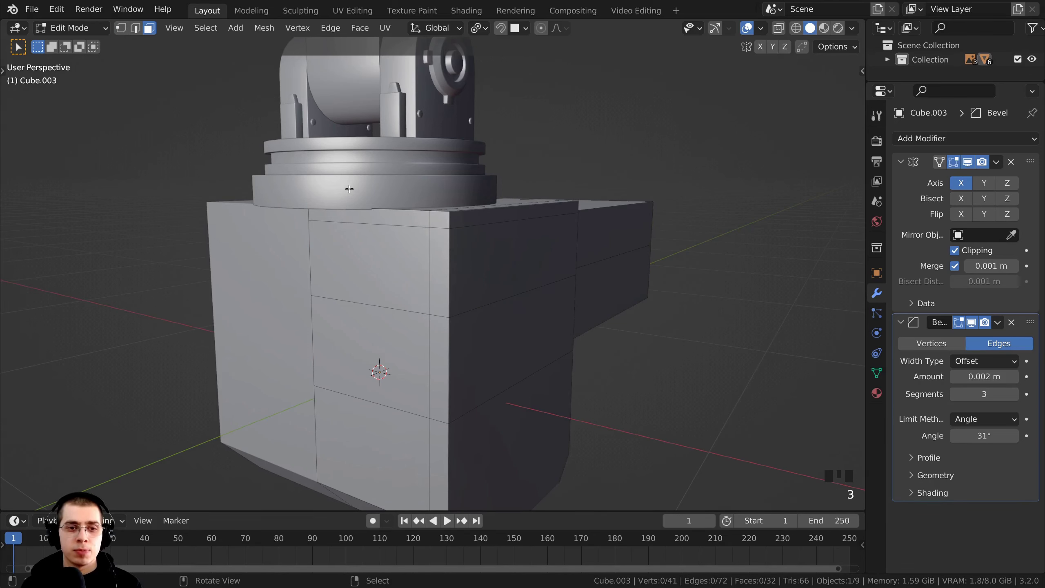
Step: Select the upper front face and the narrow strip above it, and extrude them about 0.044 m forward to the side reference
{"action": "middle_click_drag", "start_coordinate": [350, 191], "coordinate": [376, 209], "text": "shift"}
{"action": "right_click", "coordinate": [368, 252]}
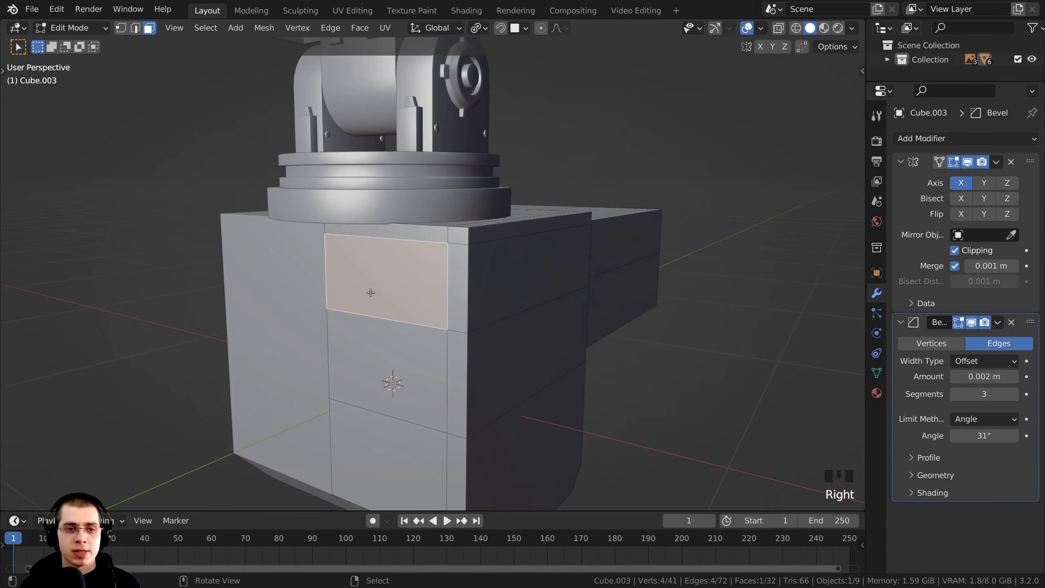
{"action": "middle_click_drag", "start_coordinate": [376, 294], "coordinate": [377, 252]}
{"action": "right_click", "coordinate": [332, 231], "text": "shift"}
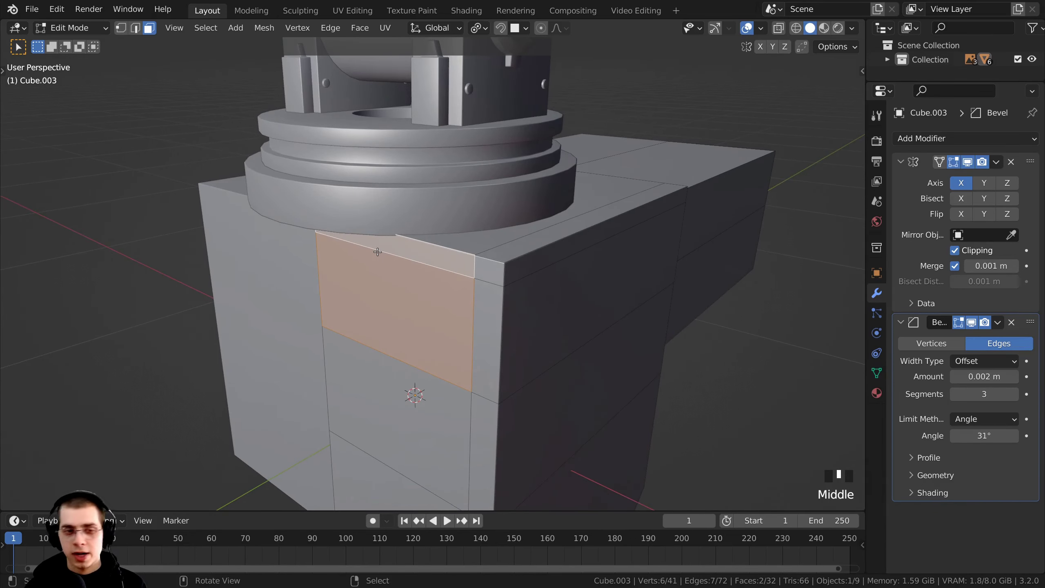
{"action": "key", "text": "KP_3"}
{"action": "scroll", "coordinate": [512, 210], "scroll_direction": "up", "scroll_amount": 3}
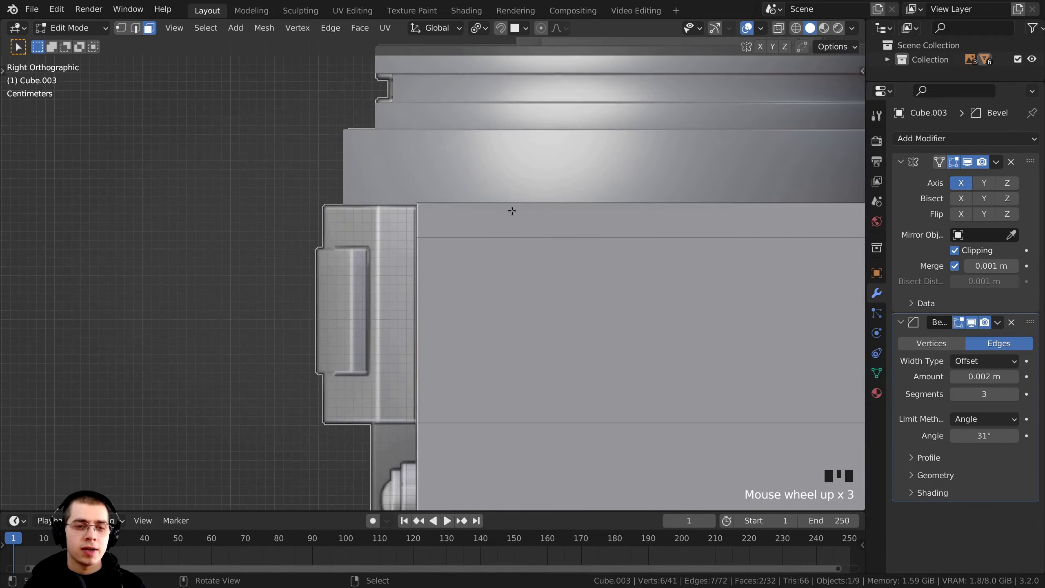
{"action": "key", "text": "e"}
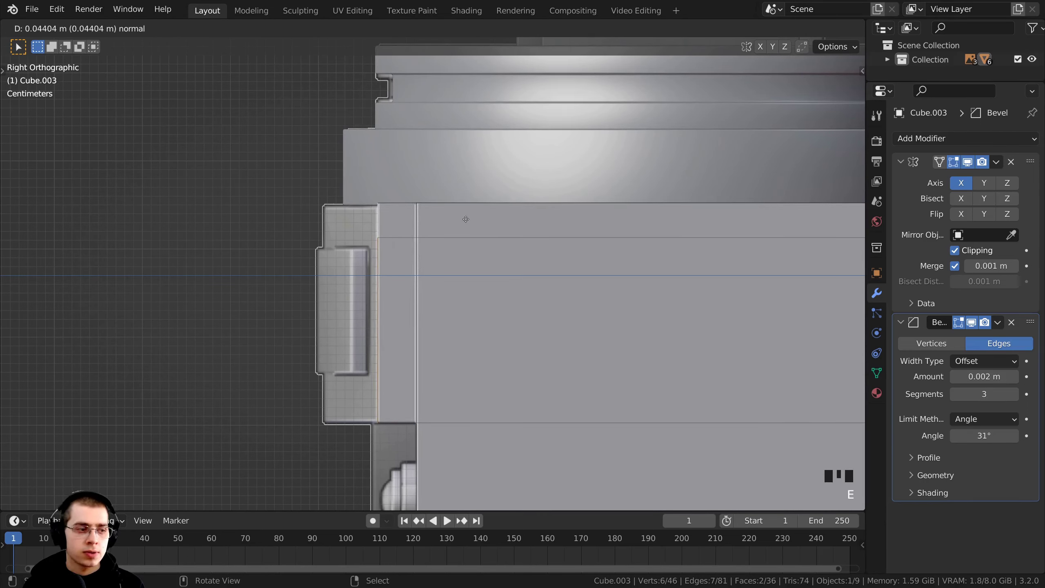
{"action": "left_click", "coordinate": [466, 219]}
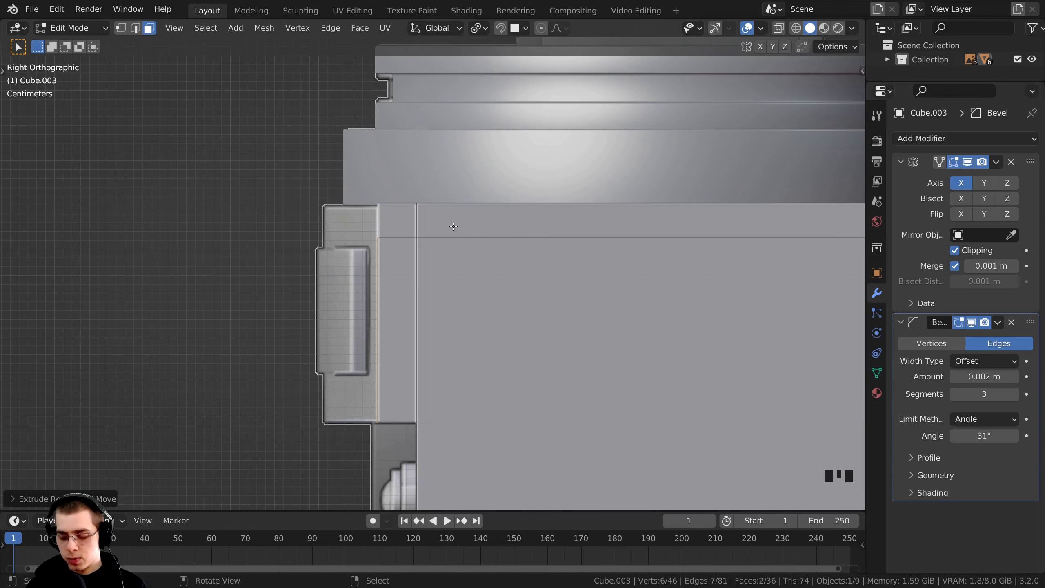
Step: In front wireframe view, add a vertical loop cut through the body at the inner shading line of the upper panel
{"action": "key", "text": "KP_1"}
{"action": "key", "text": "z"}
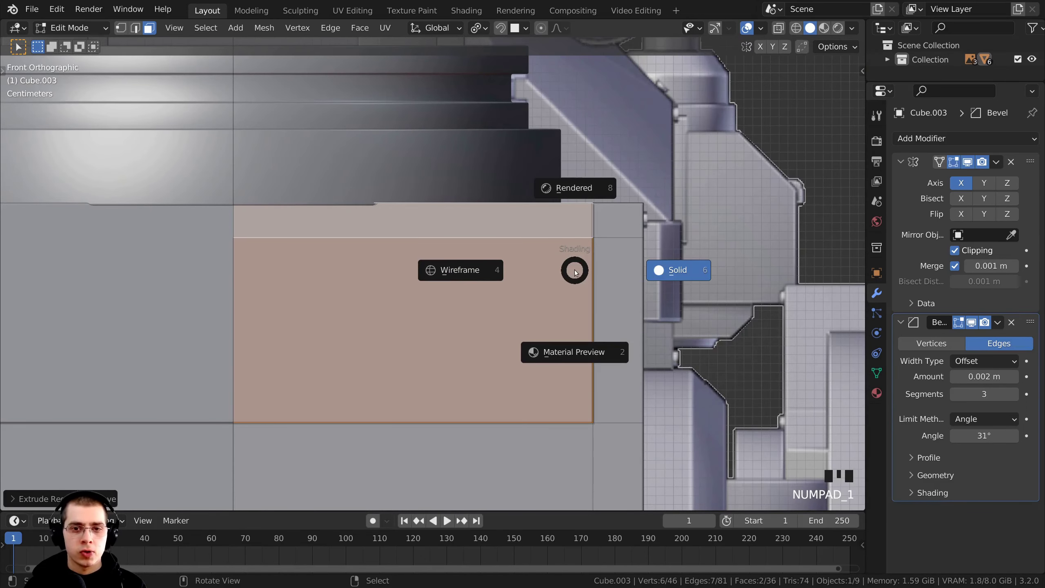
{"action": "left_click", "coordinate": [458, 270]}
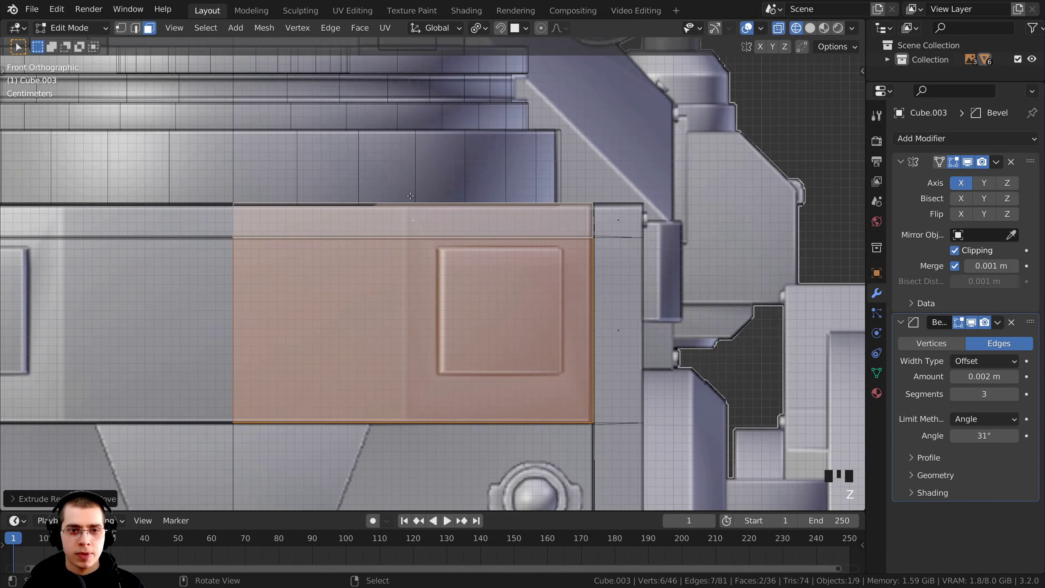
{"action": "scroll", "coordinate": [406, 489], "scroll_direction": "down", "scroll_amount": 4}
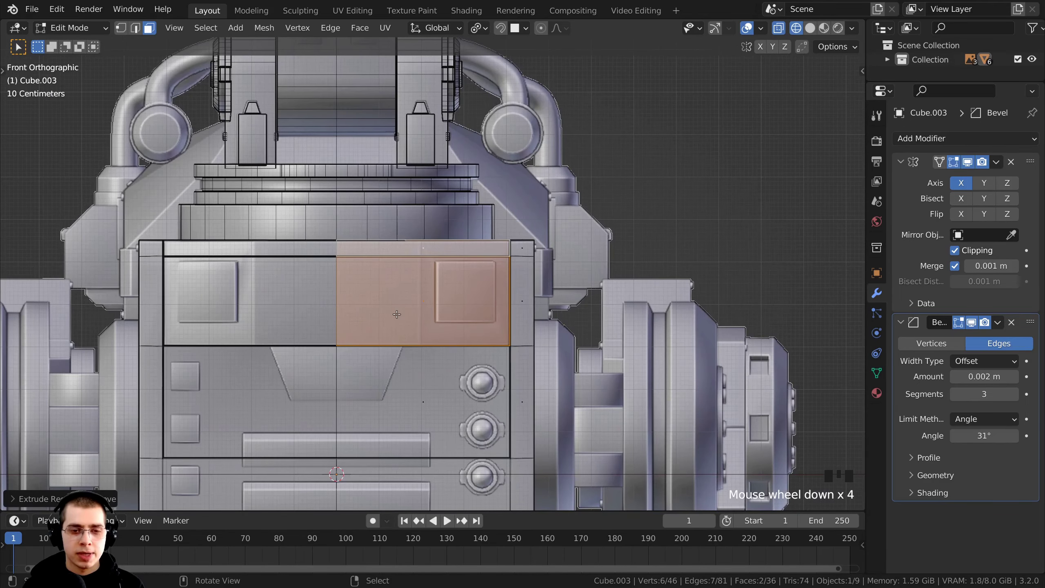
{"action": "key", "text": "ctrl+r"}
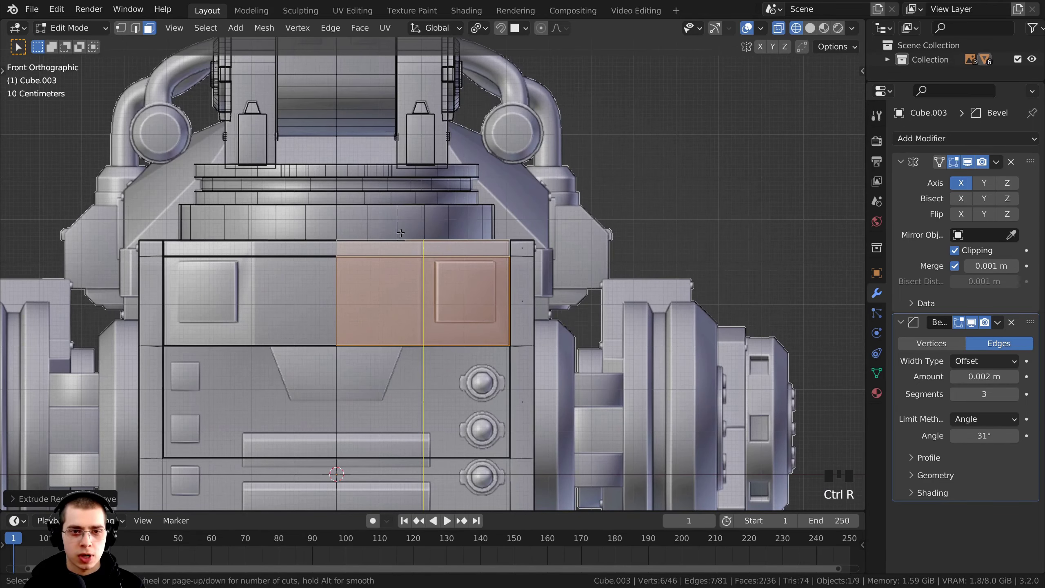
{"action": "left_click", "coordinate": [423, 244]}
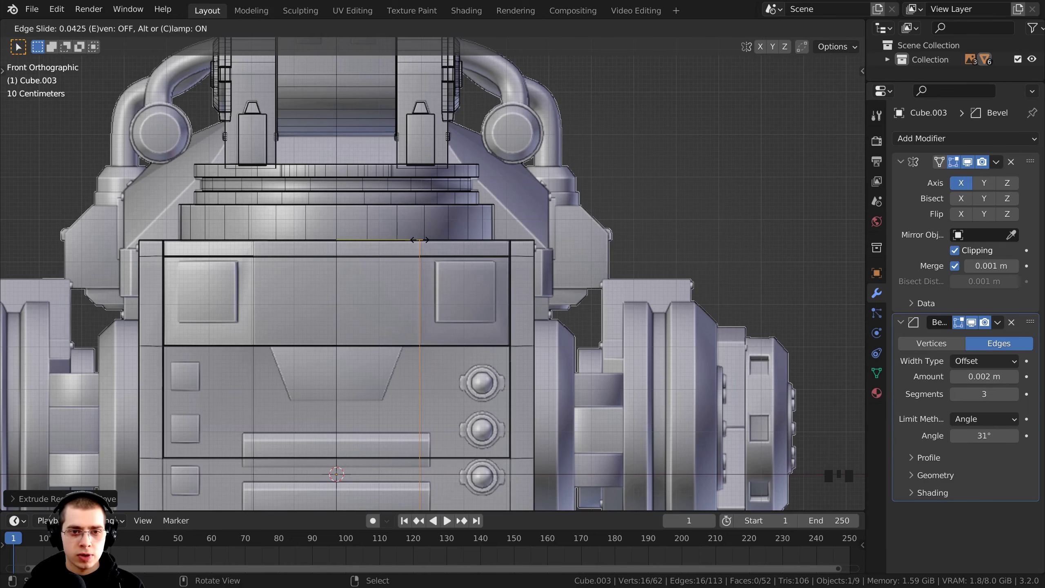
{"action": "left_click", "coordinate": [419, 240]}
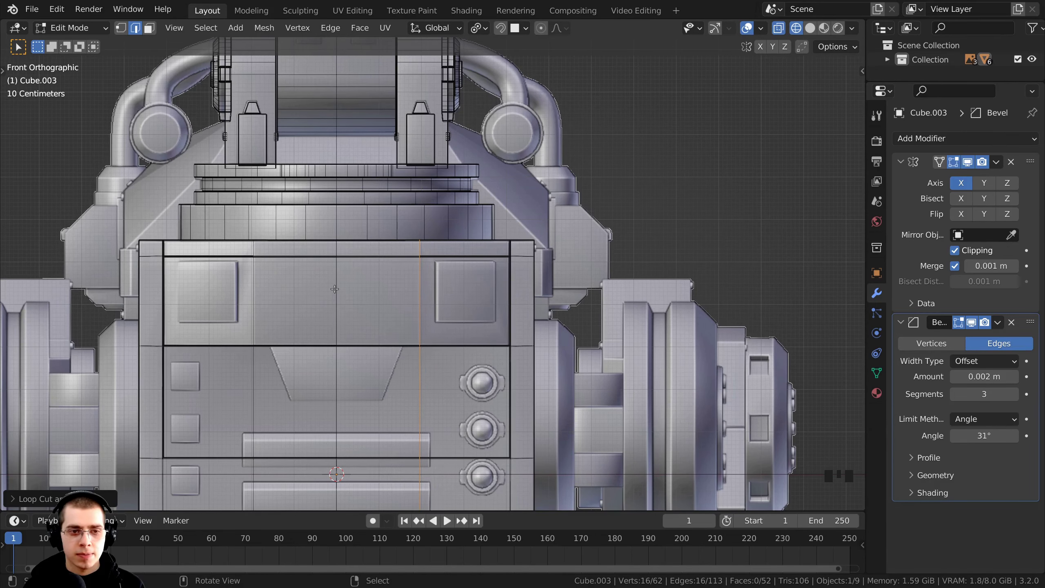
Step: Switch back to solid shading and face selection mode, with the extruded front panel viewed at an angle
{"action": "middle_click_drag", "start_coordinate": [334, 289], "coordinate": [317, 312]}
{"action": "key", "text": "z"}
{"action": "left_click", "coordinate": [391, 317]}
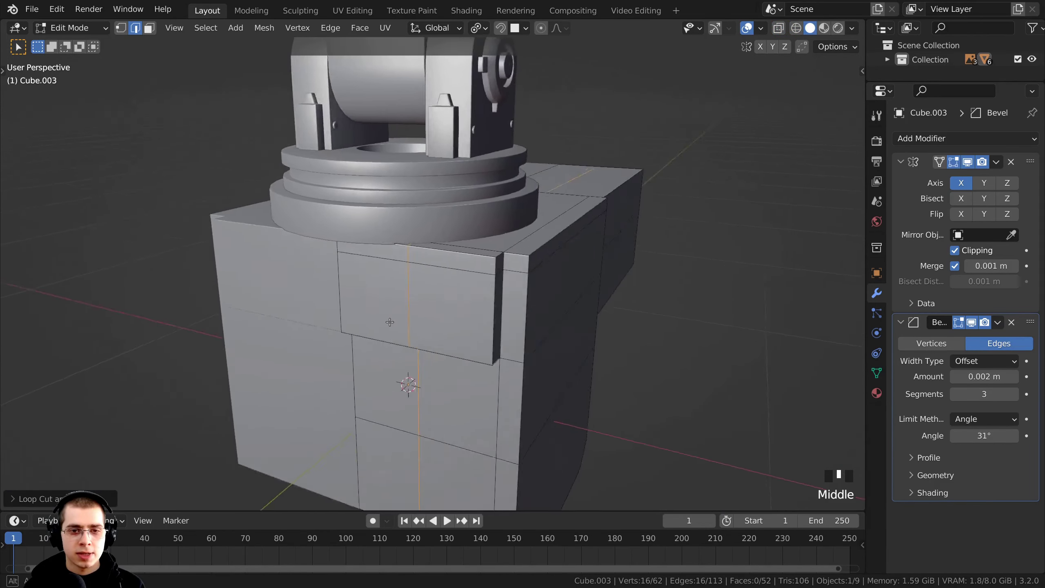
{"action": "middle_click_drag", "start_coordinate": [390, 322], "coordinate": [275, 205]}
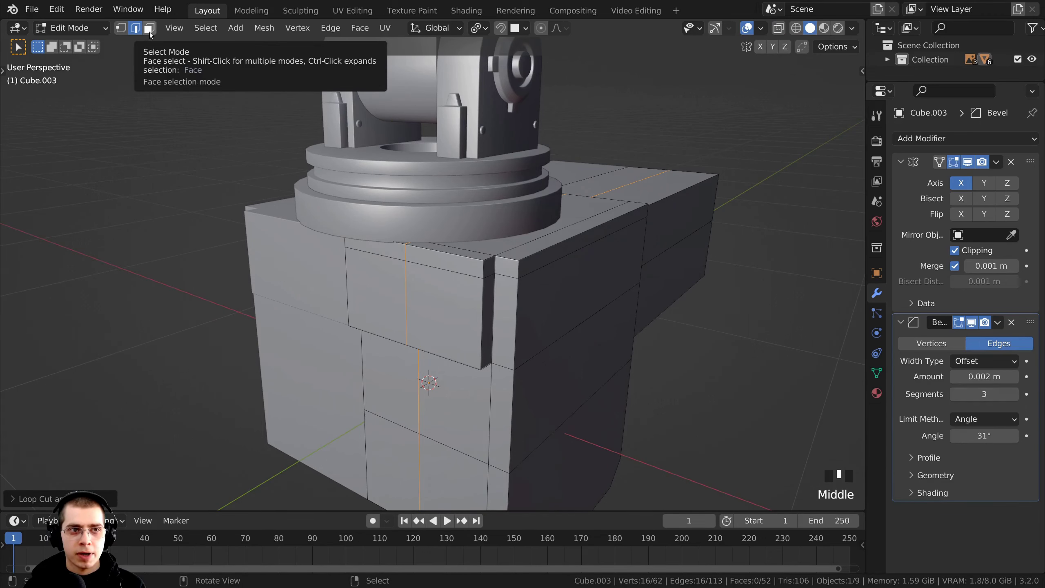
{"action": "left_click", "coordinate": [150, 33]}
Step: Select the inner upper front face and the strip above it, and move them about 0.062 m forward along Y to the side reference
{"action": "scroll", "coordinate": [365, 266], "scroll_direction": "up", "scroll_amount": 2}
{"action": "right_click", "coordinate": [365, 235]}
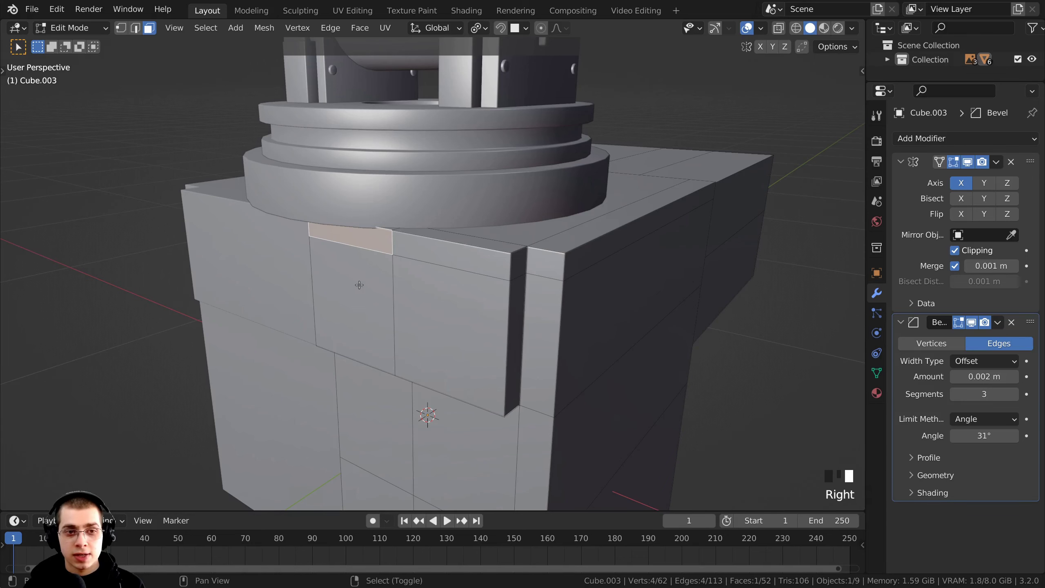
{"action": "right_click", "coordinate": [362, 272], "text": "shift"}
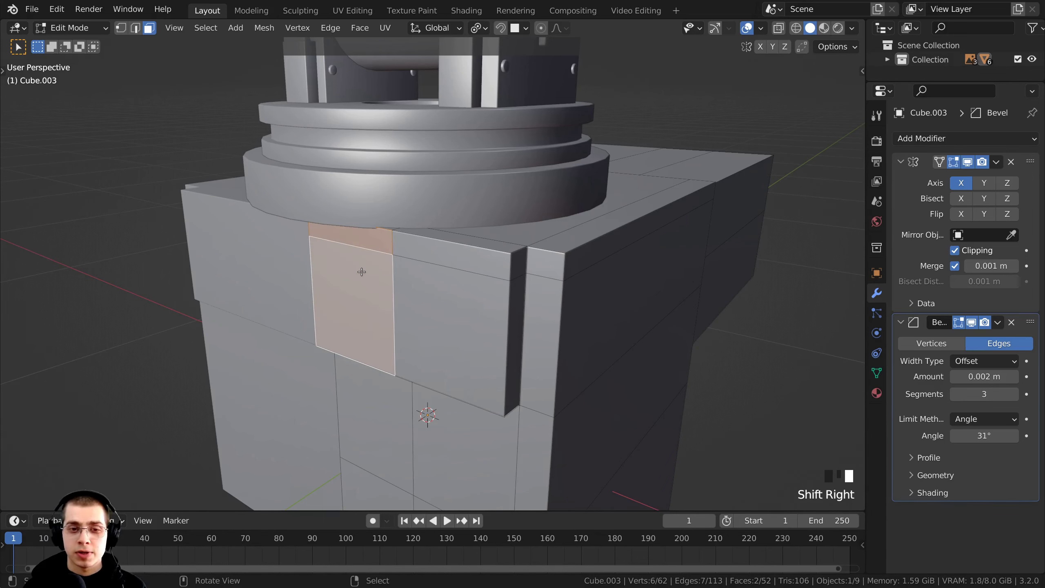
{"action": "key", "text": "KP_3"}
{"action": "middle_click_drag", "start_coordinate": [405, 234], "coordinate": [434, 245], "text": "shift"}
{"action": "scroll", "coordinate": [447, 240], "scroll_direction": "up", "scroll_amount": 2}
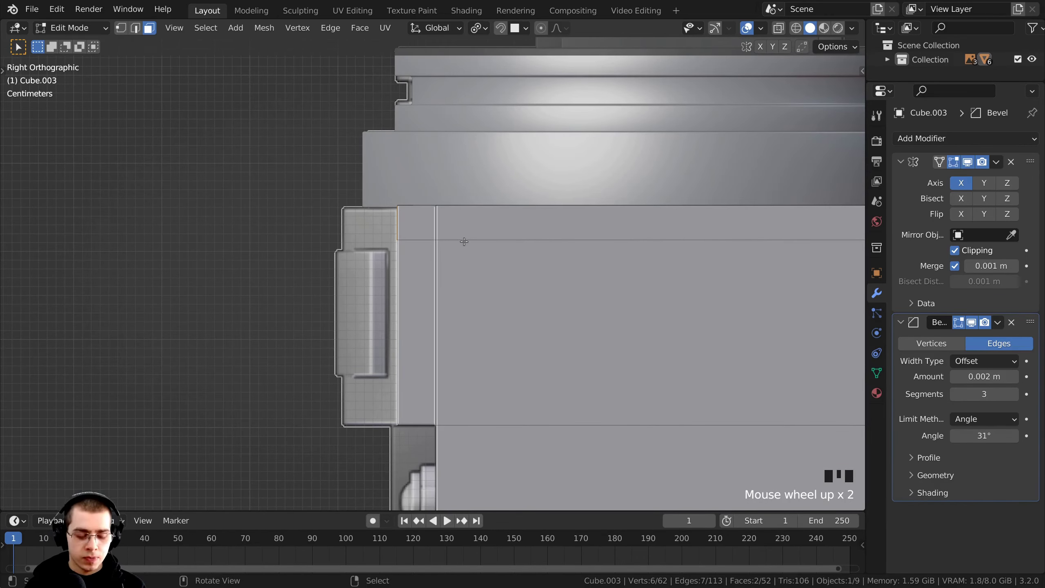
{"action": "key", "text": "g"}
{"action": "key", "text": "y"}
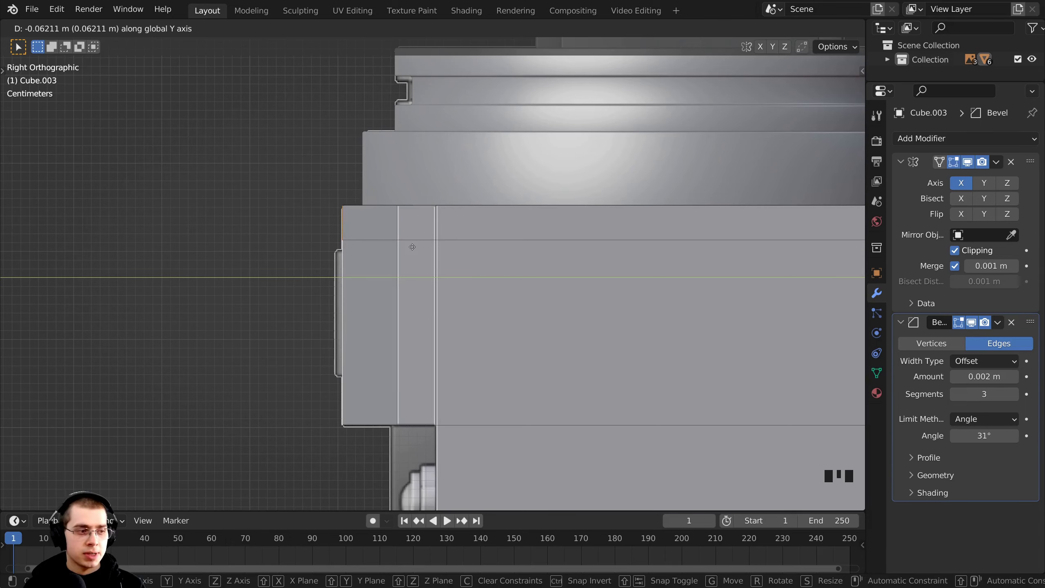
{"action": "left_click", "coordinate": [412, 246]}
{"action": "middle_click_drag", "start_coordinate": [324, 225], "coordinate": [369, 275]}
{"action": "scroll", "coordinate": [369, 274], "scroll_direction": "up", "scroll_amount": 2}
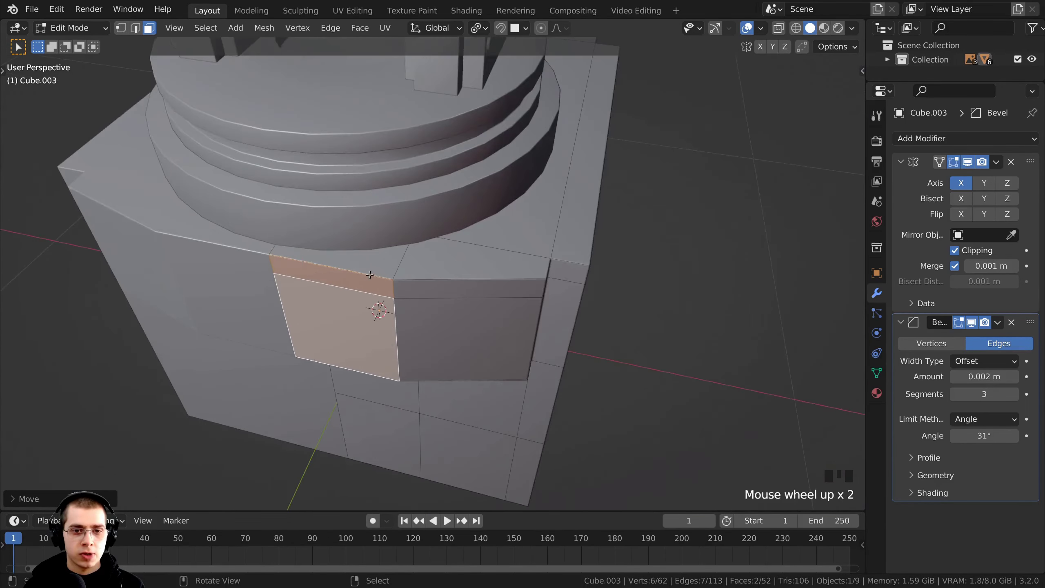
Step: Switch to vertex selection mode and select the top vertex of the front panel's vertical corner edge
{"action": "right_click", "coordinate": [450, 282]}
{"action": "right_click", "coordinate": [552, 271]}
{"action": "middle_click_drag", "start_coordinate": [552, 271], "coordinate": [538, 275]}
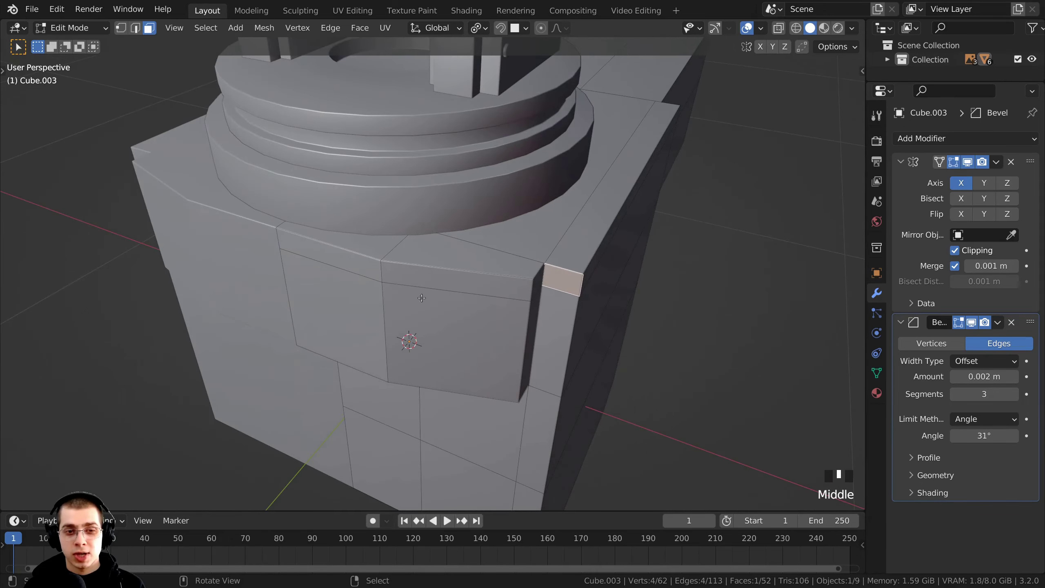
{"action": "mouse_move", "coordinate": [461, 313]}
{"action": "middle_mouse_down"}
{"action": "mouse_move", "coordinate": [384, 234]}
{"action": "mouse_move", "coordinate": [350, 443]}
{"action": "mouse_move", "coordinate": [432, 381]}
{"action": "mouse_move", "coordinate": [428, 275]}
{"action": "mouse_move", "coordinate": [469, 295]}
{"action": "middle_mouse_up"}
{"action": "key", "text": "1"}
{"action": "right_click", "coordinate": [428, 274]}
Step: Examine in Object Mode how the bevel treats the front panel's vertical corner edge compared with its top edges
{"action": "scroll", "coordinate": [428, 274], "scroll_direction": "up", "scroll_amount": 3}
{"action": "key", "text": "Tab"}
{"action": "middle_click_drag", "start_coordinate": [460, 270], "coordinate": [426, 270]}
{"action": "scroll", "coordinate": [418, 264], "scroll_direction": "up", "scroll_amount": 3}
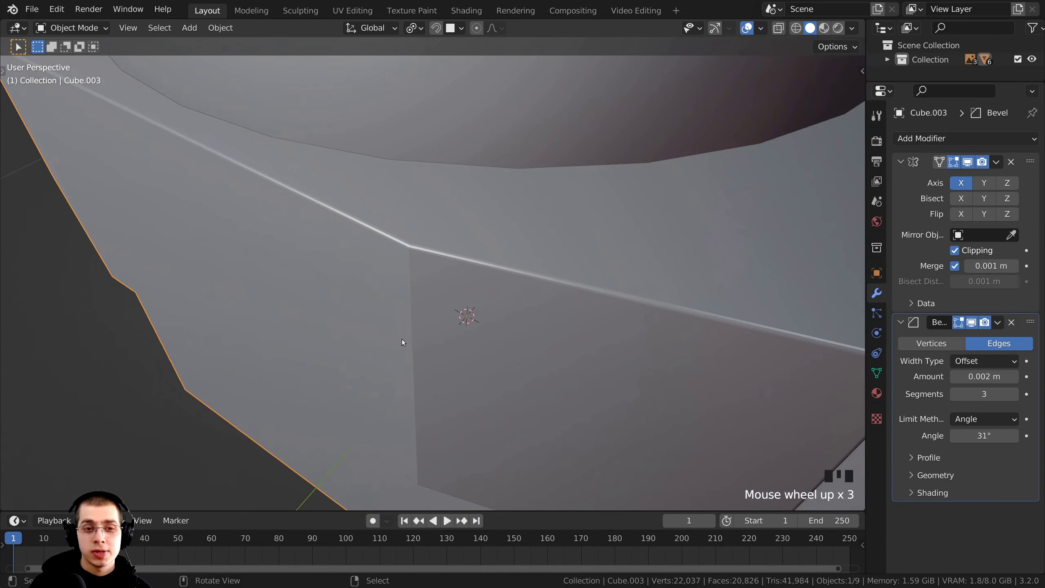
{"action": "scroll", "coordinate": [452, 409], "scroll_direction": "down", "scroll_amount": 1}
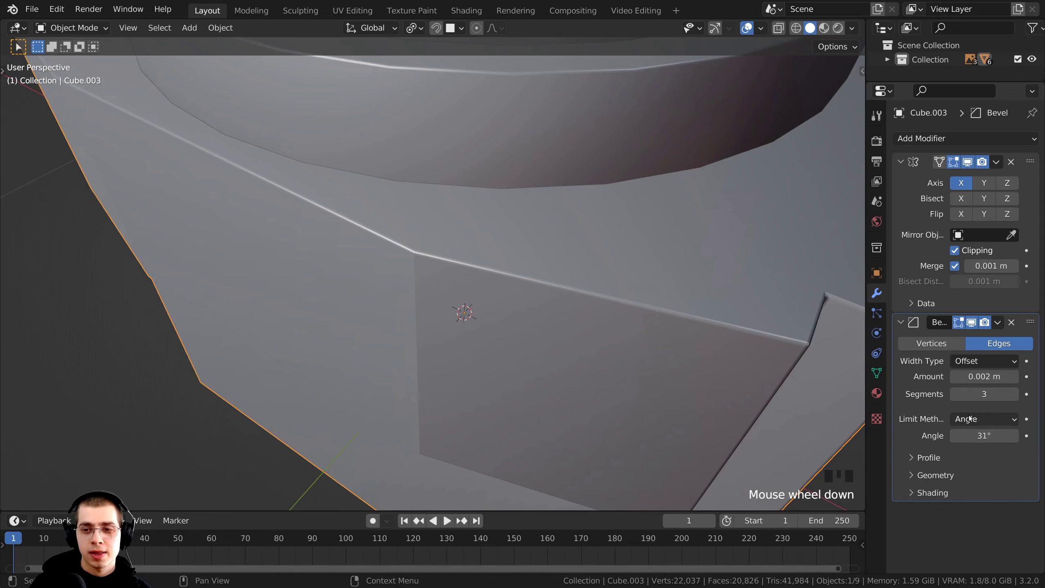
{"action": "scroll", "coordinate": [473, 283], "scroll_direction": "up", "scroll_amount": 1}
{"action": "scroll", "coordinate": [411, 241], "scroll_direction": "down", "scroll_amount": 5}
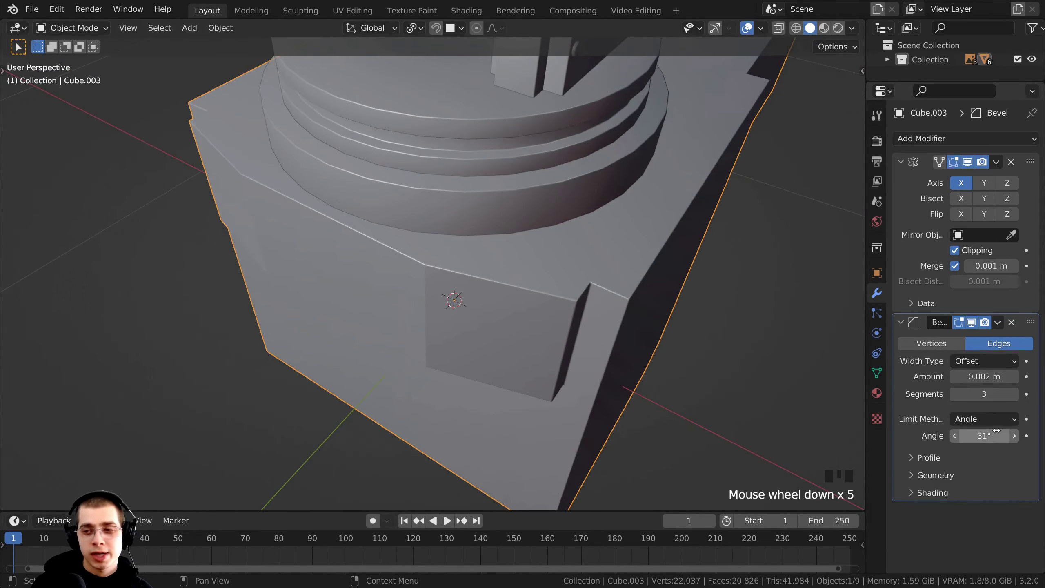
{"action": "scroll", "coordinate": [648, 250], "scroll_direction": "down", "scroll_amount": 2}
{"action": "scroll", "coordinate": [673, 282], "scroll_direction": "up", "scroll_amount": 1}
{"action": "scroll", "coordinate": [692, 213], "scroll_direction": "down", "scroll_amount": 5}
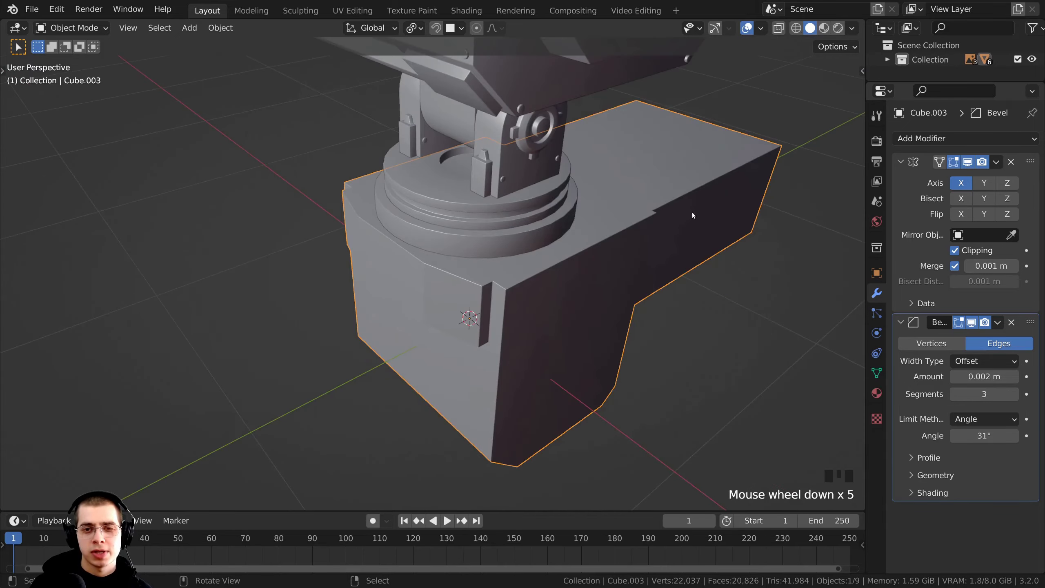
{"action": "middle_click_drag", "start_coordinate": [759, 191], "coordinate": [570, 307], "text": "shift"}
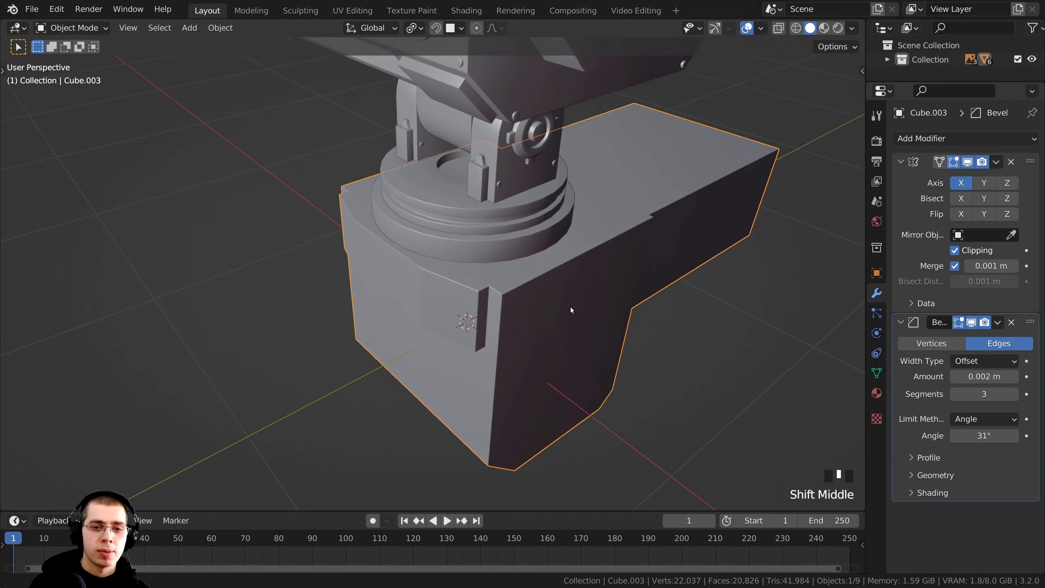
{"action": "scroll", "coordinate": [570, 296], "scroll_direction": "up", "scroll_amount": 5}
{"action": "middle_click_drag", "start_coordinate": [453, 288], "coordinate": [460, 284], "text": "shift"}
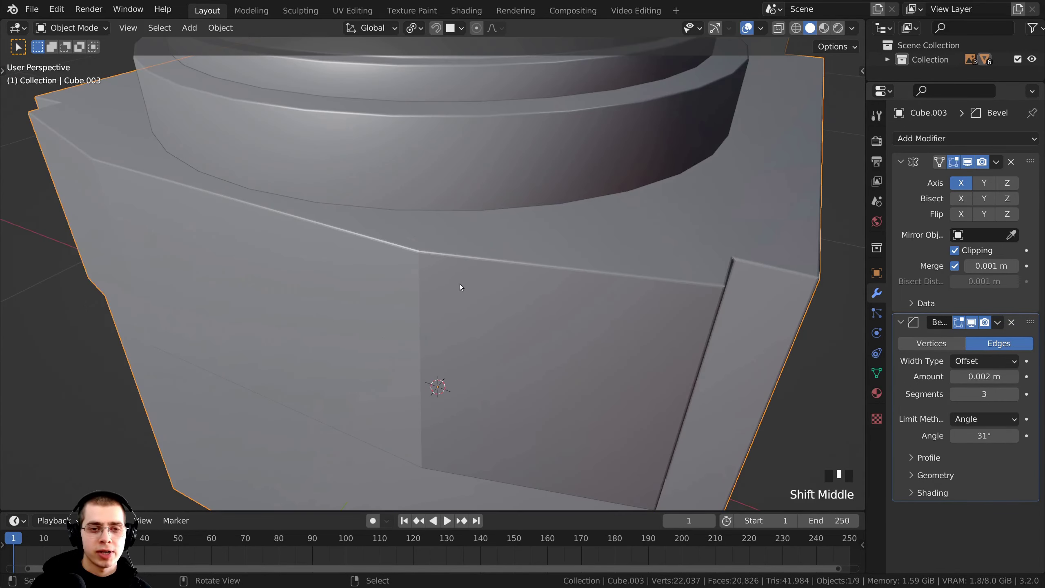
{"action": "scroll", "coordinate": [460, 284], "scroll_direction": "down", "scroll_amount": 1}
Step: In Edit Mode, add the two lower vertices of the panel's vertical corner edge to the selection and bevel it about 0.003 m with one segment
{"action": "key", "text": "Tab"}
{"action": "scroll", "coordinate": [433, 288], "scroll_direction": "up", "scroll_amount": 1}
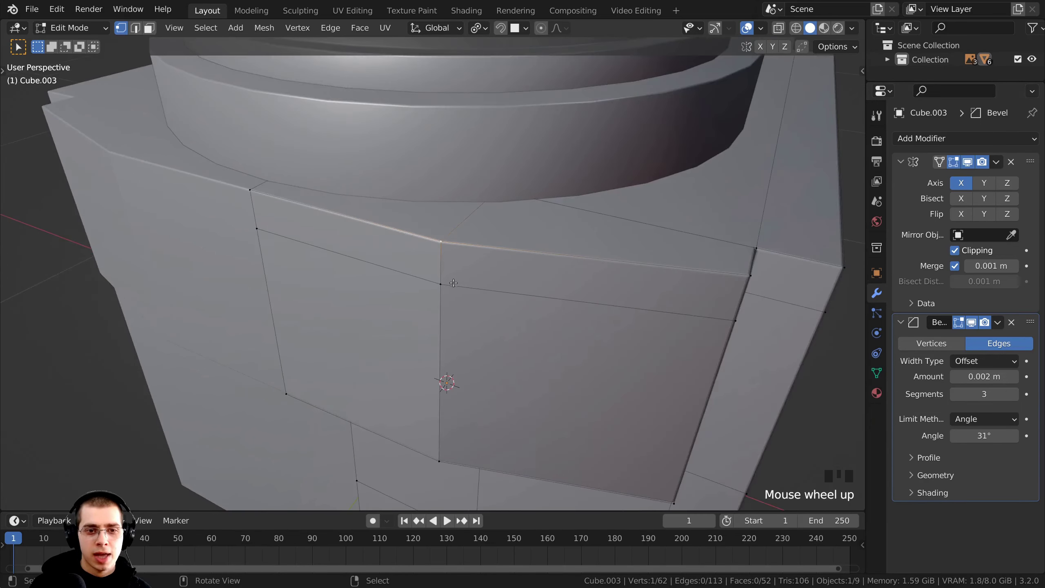
{"action": "right_click", "coordinate": [441, 283], "text": "shift"}
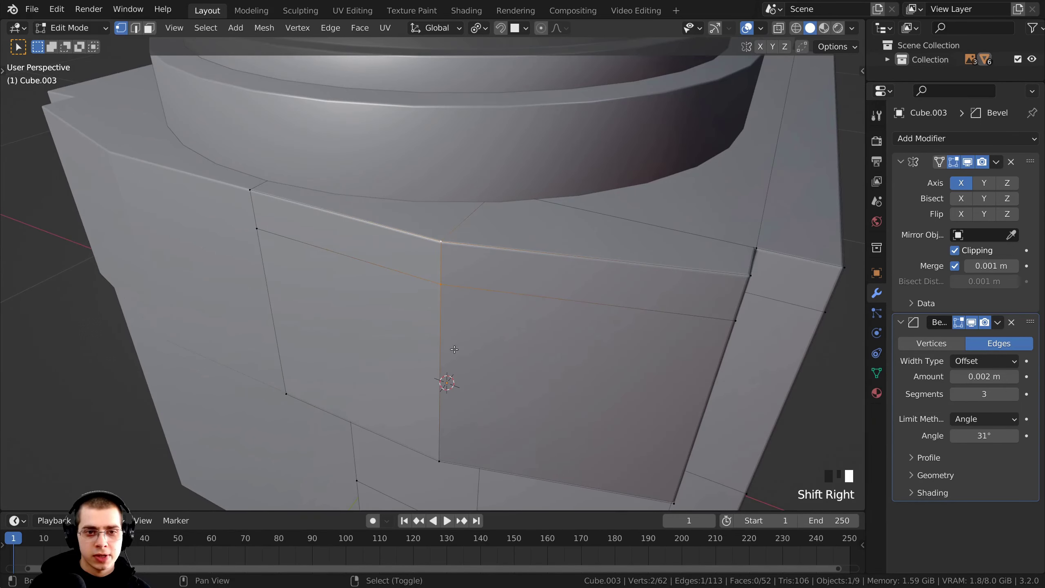
{"action": "right_click", "coordinate": [443, 463], "text": "shift"}
{"action": "scroll", "coordinate": [448, 329], "scroll_direction": "up", "scroll_amount": 2}
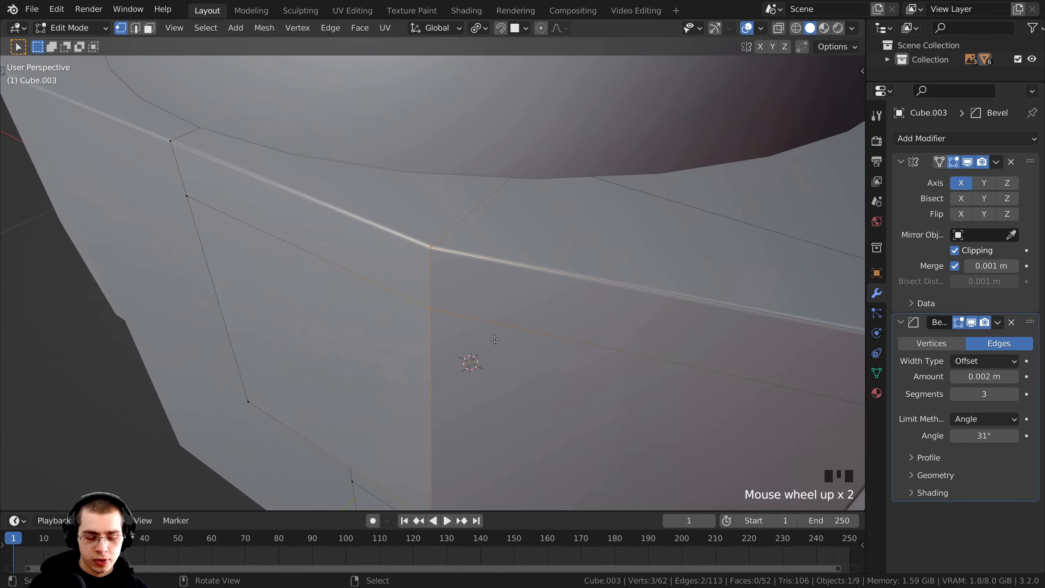
{"action": "scroll", "coordinate": [509, 344], "scroll_direction": "up", "scroll_amount": 1}
{"action": "key", "text": "ctrl+b"}
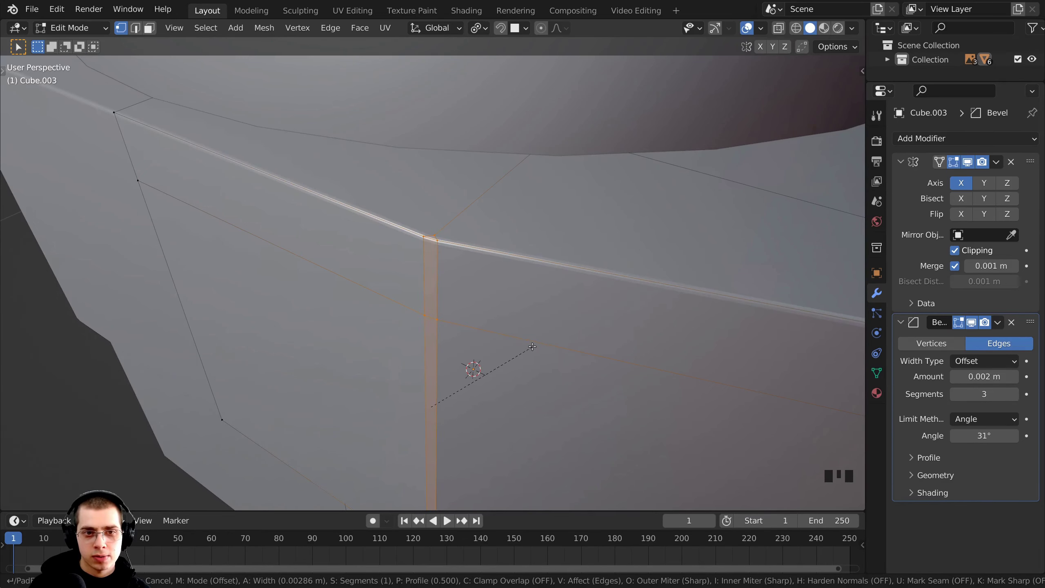
{"action": "left_click", "coordinate": [532, 346]}
Step: Return to Object Mode, apply Shade Smooth to the body, and inspect the shading around the bevelled corner
{"action": "scroll", "coordinate": [533, 347], "scroll_direction": "down", "scroll_amount": 2}
{"action": "middle_click_drag", "start_coordinate": [532, 347], "coordinate": [446, 251]}
{"action": "key", "text": "Tab"}
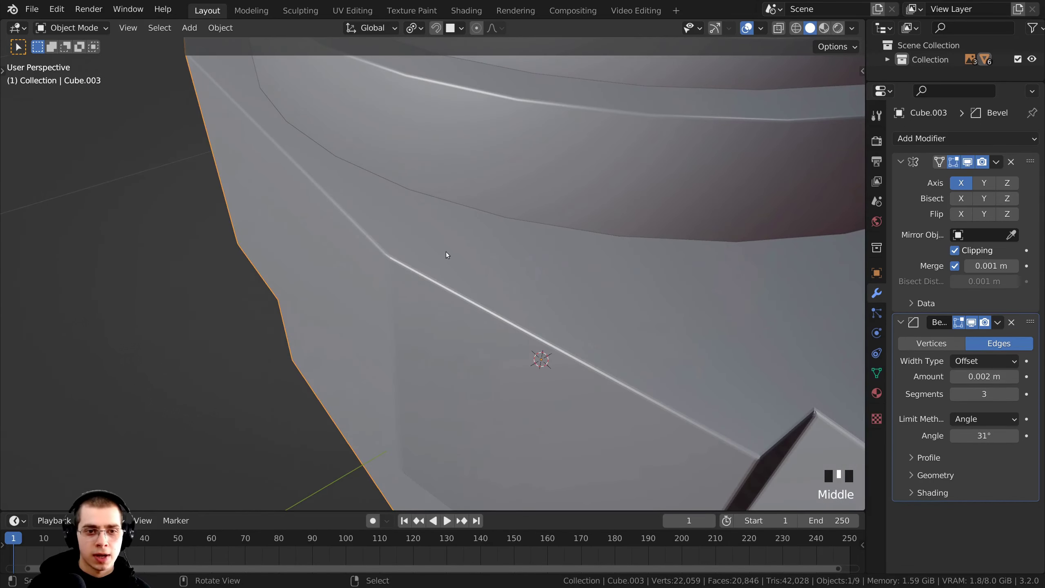
{"action": "right_click", "coordinate": [446, 253]}
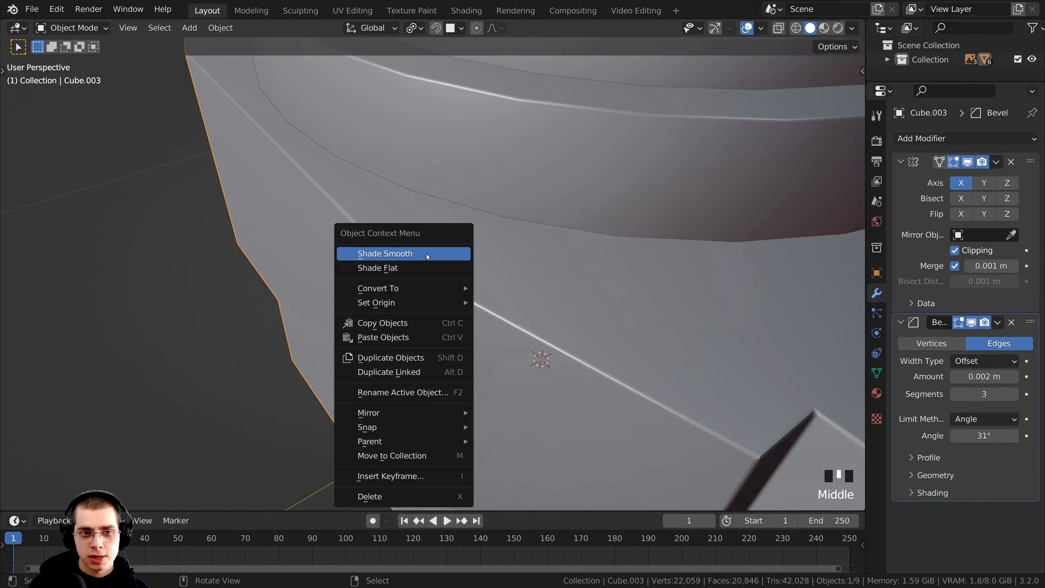
{"action": "left_click", "coordinate": [406, 254]}
{"action": "scroll", "coordinate": [399, 297], "scroll_direction": "down", "scroll_amount": 2}
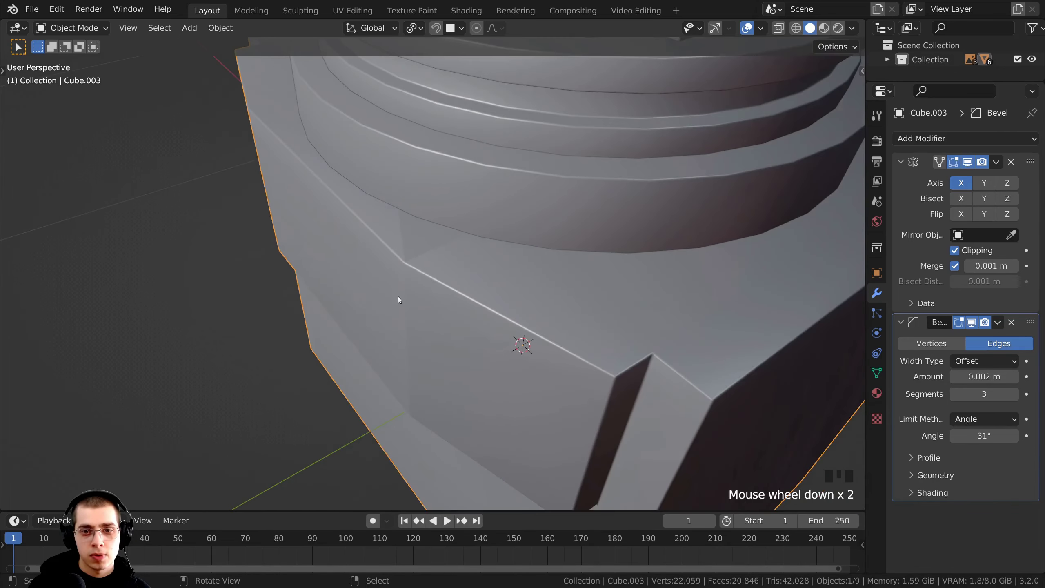
{"action": "scroll", "coordinate": [369, 236], "scroll_direction": "up", "scroll_amount": 2}
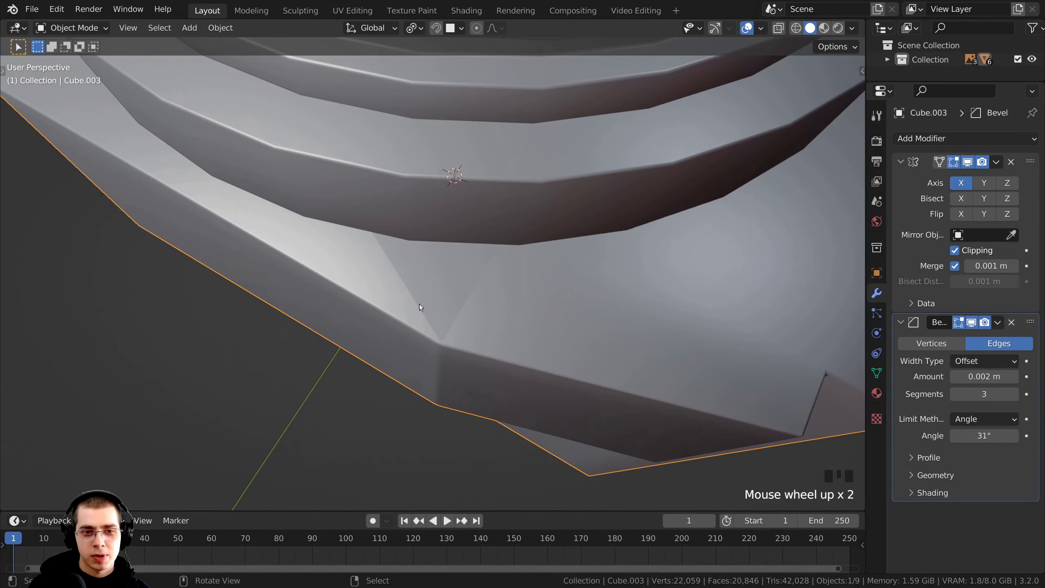
{"action": "middle_click_drag", "start_coordinate": [420, 307], "coordinate": [429, 265]}
{"action": "scroll", "coordinate": [431, 272], "scroll_direction": "down", "scroll_amount": 2}
{"action": "scroll", "coordinate": [429, 267], "scroll_direction": "up", "scroll_amount": 2}
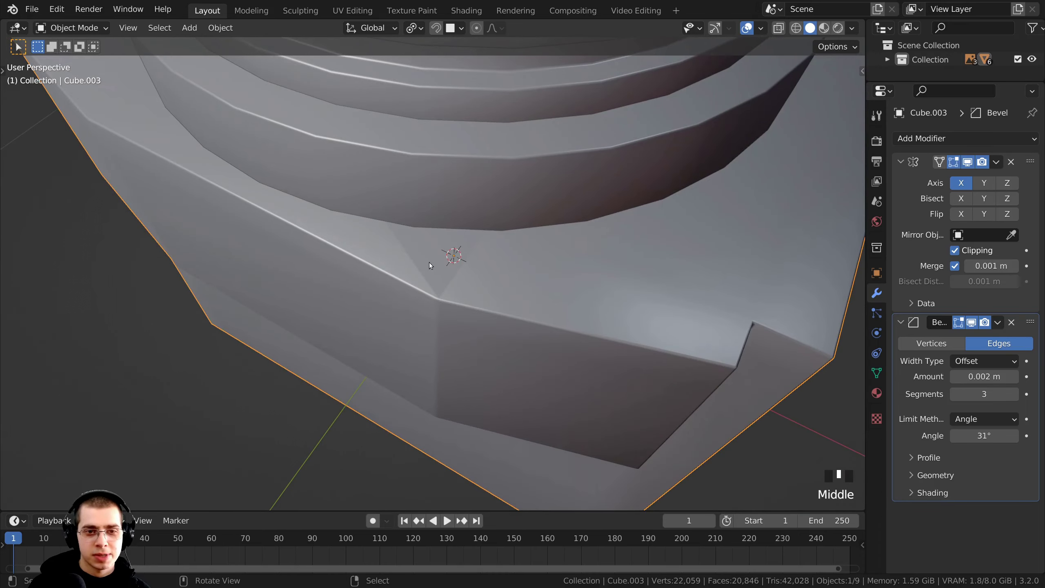
Step: In face selection mode, select the panel's two top faces and the tiny corner face between them, and dissolve them into one face
{"action": "key", "text": "Tab"}
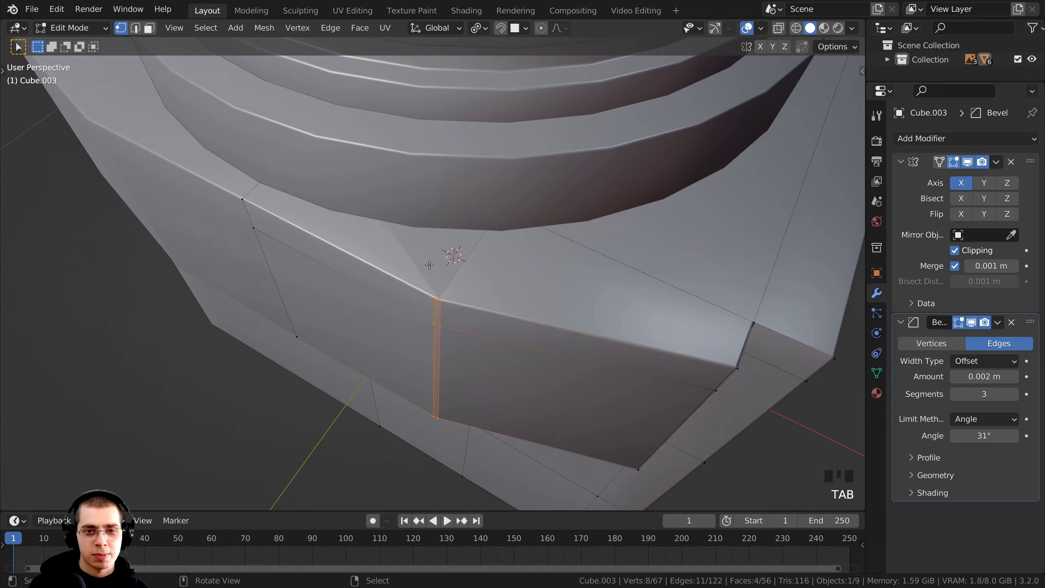
{"action": "left_click", "coordinate": [150, 28]}
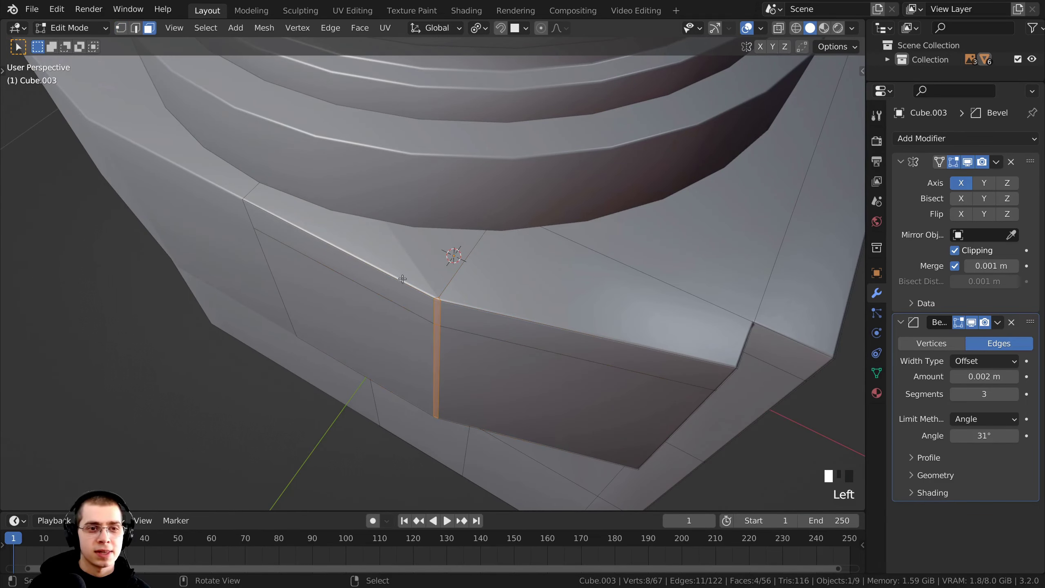
{"action": "scroll", "coordinate": [415, 247], "scroll_direction": "up", "scroll_amount": 2}
{"action": "scroll", "coordinate": [415, 248], "scroll_direction": "up", "scroll_amount": 2}
{"action": "right_click", "coordinate": [441, 256]}
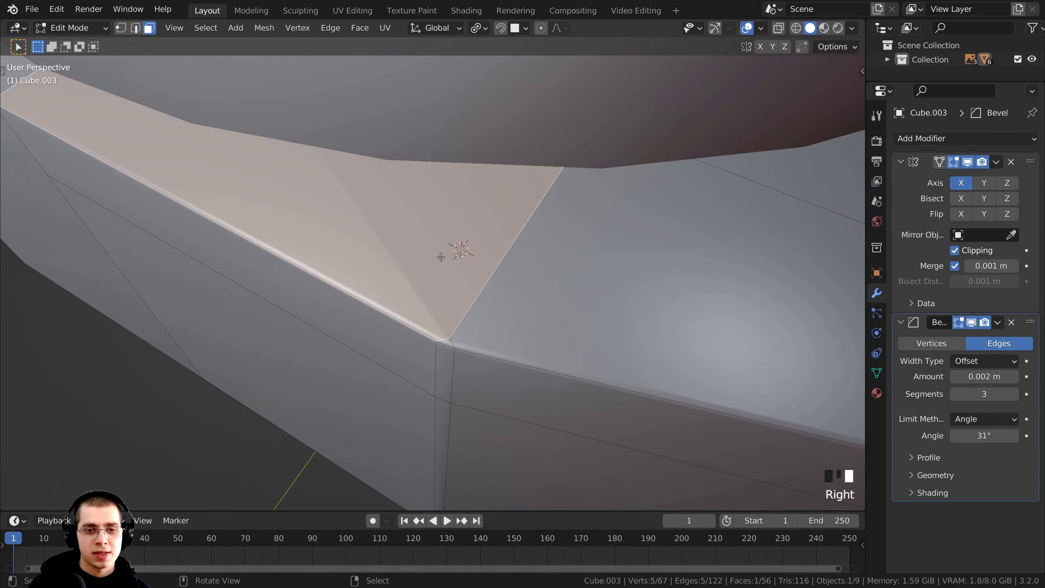
{"action": "right_click", "coordinate": [449, 343], "text": "shift"}
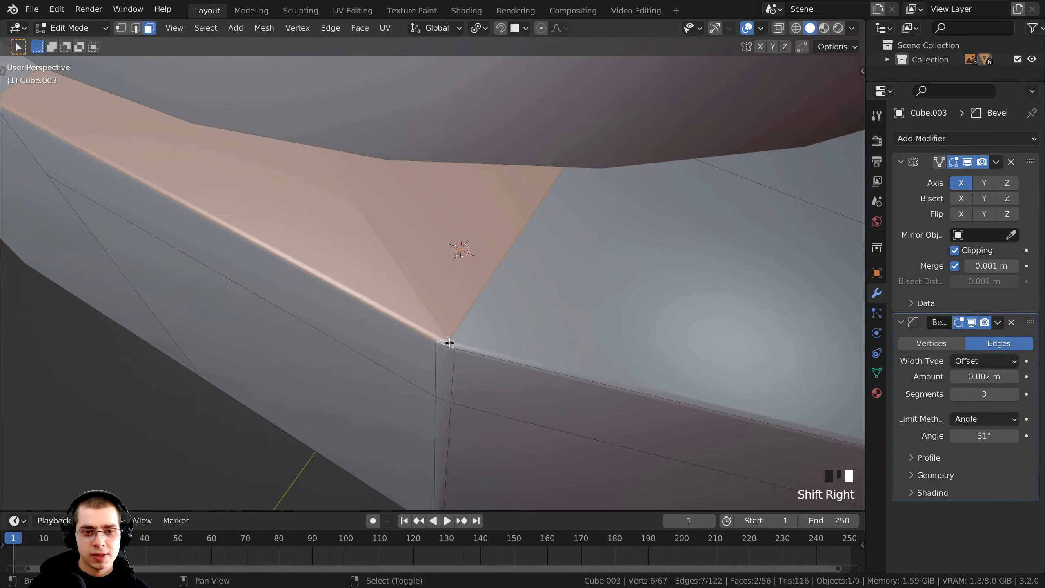
{"action": "scroll", "coordinate": [449, 342], "scroll_direction": "down", "scroll_amount": 2}
{"action": "middle_click_drag", "start_coordinate": [551, 323], "coordinate": [529, 244], "text": "shift"}
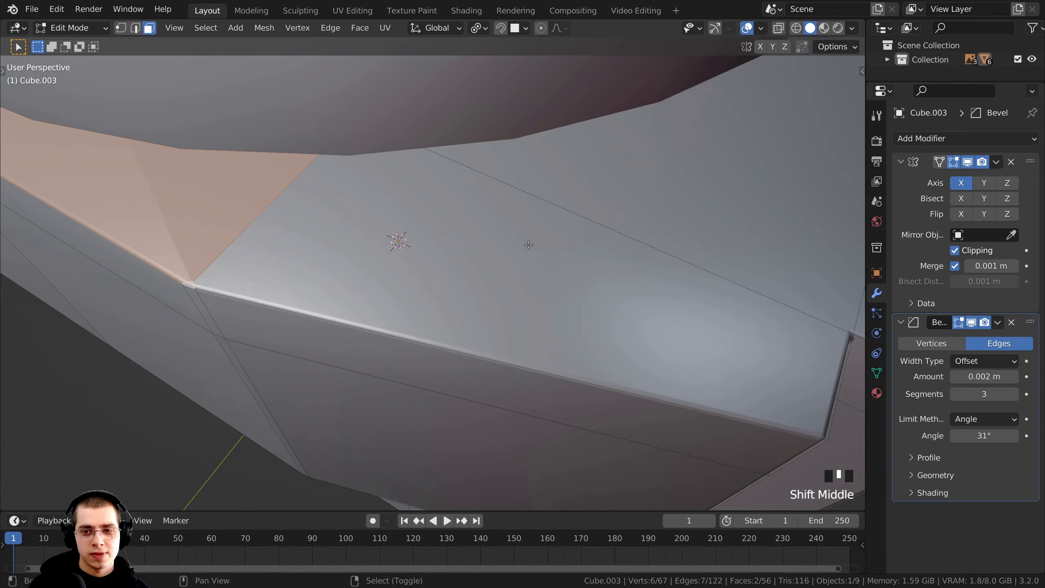
{"action": "right_click", "coordinate": [528, 245], "text": "shift"}
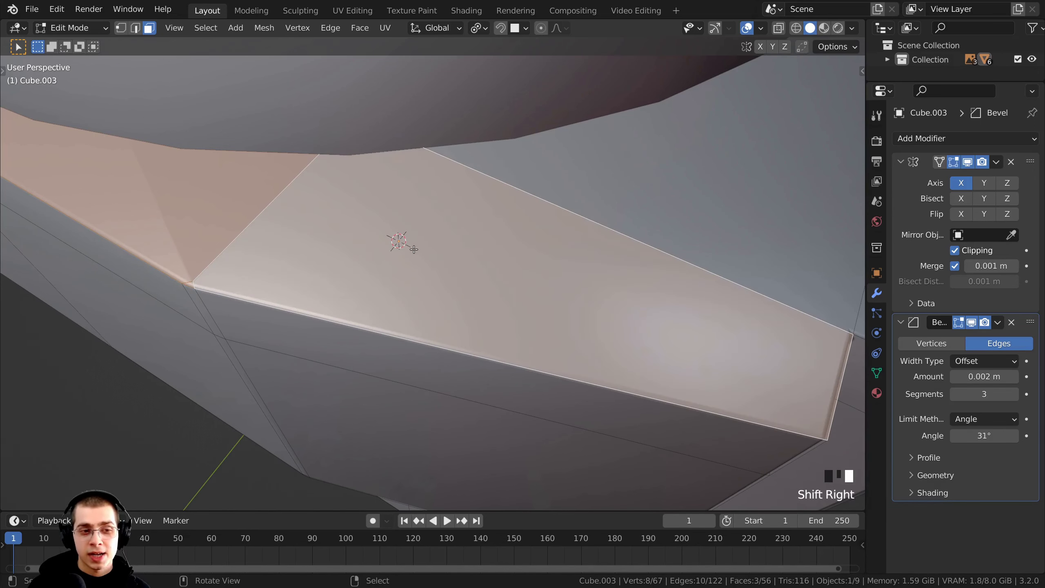
{"action": "key", "text": "ctrl+x"}
{"action": "scroll", "coordinate": [453, 248], "scroll_direction": "down", "scroll_amount": 4}
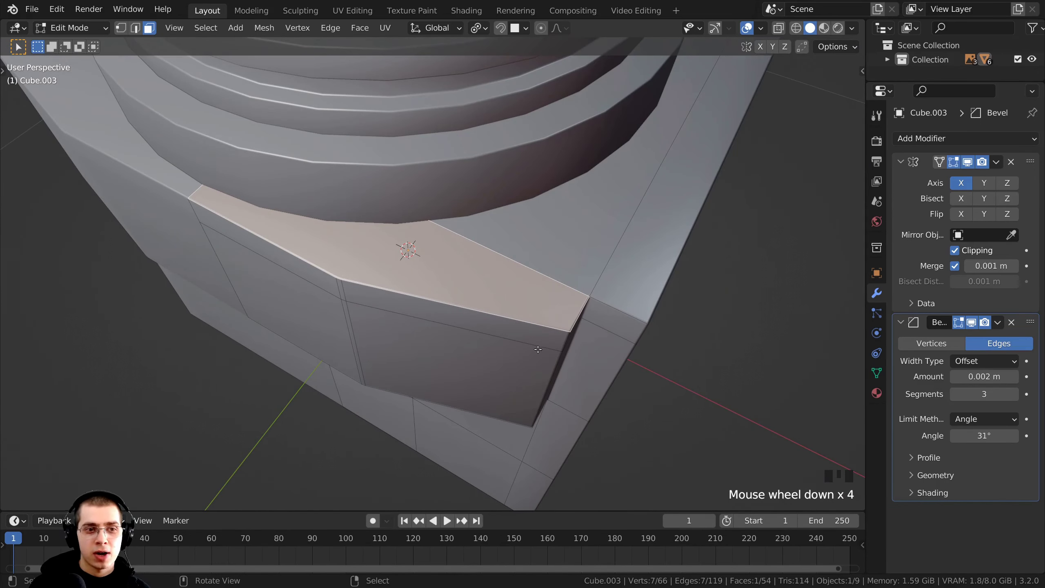
Step: Examine the shading on the underside of the front panel around the bevelled corner in Object Mode
{"action": "middle_click_drag", "start_coordinate": [460, 364], "coordinate": [482, 170]}
{"action": "key", "text": "Tab"}
{"action": "scroll", "coordinate": [473, 291], "scroll_direction": "up", "scroll_amount": 1}
{"action": "right_click", "coordinate": [478, 202]}
{"action": "left_click", "coordinate": [470, 200]}
{"action": "key", "text": "Tab"}
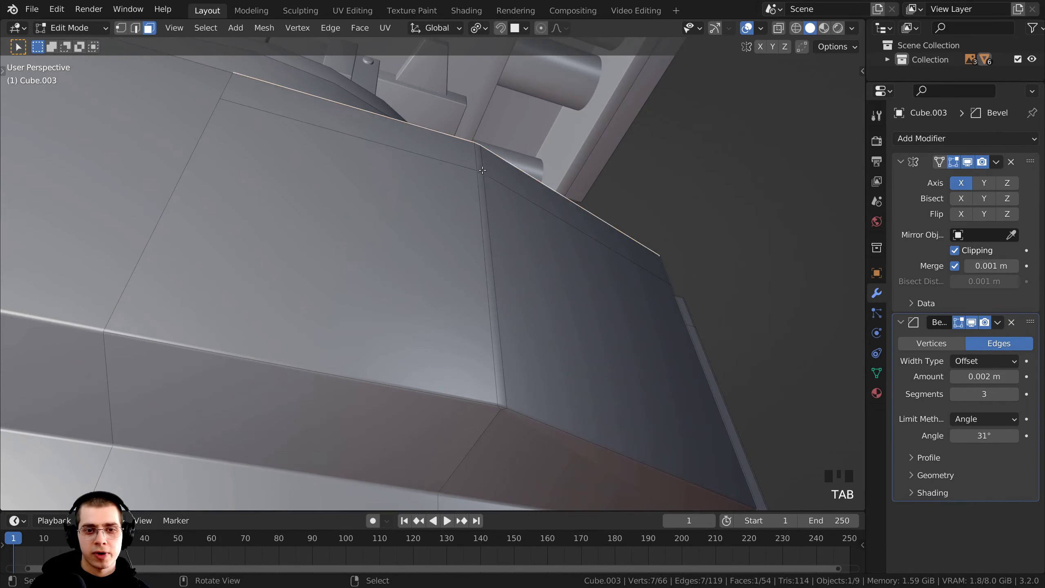
{"action": "key", "text": "Tab"}
{"action": "middle_click_drag", "start_coordinate": [481, 241], "coordinate": [324, 175]}
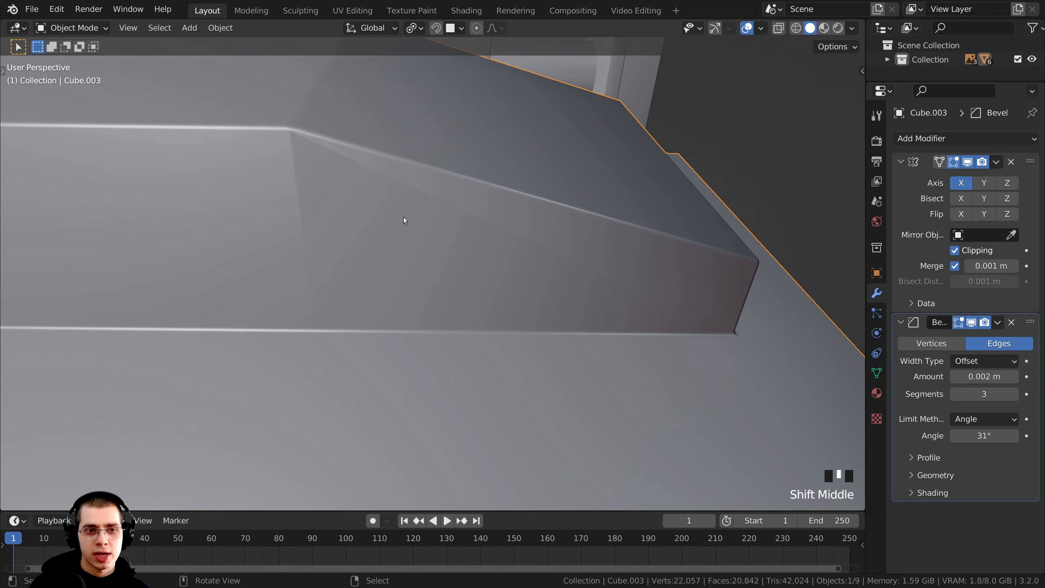
{"action": "middle_click_drag", "start_coordinate": [403, 219], "coordinate": [420, 250], "text": "shift"}
{"action": "scroll", "coordinate": [413, 243], "scroll_direction": "down", "scroll_amount": 2}
Step: In Edit Mode, select the panel's two underside faces and the tiny corner face between them, and dissolve them into one face
{"action": "key", "text": "Tab"}
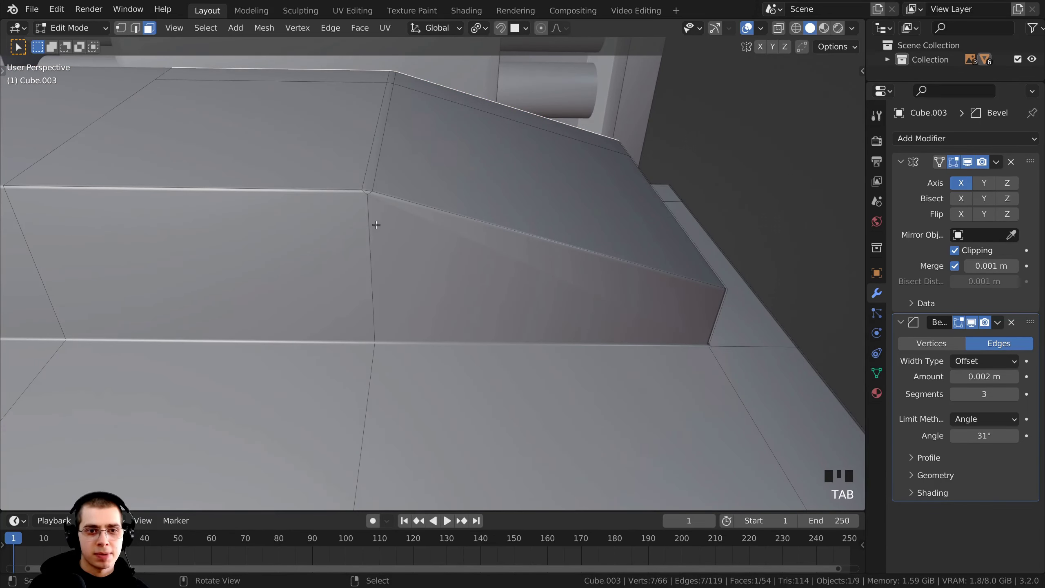
{"action": "middle_click_drag", "start_coordinate": [333, 206], "coordinate": [344, 200], "text": "shift"}
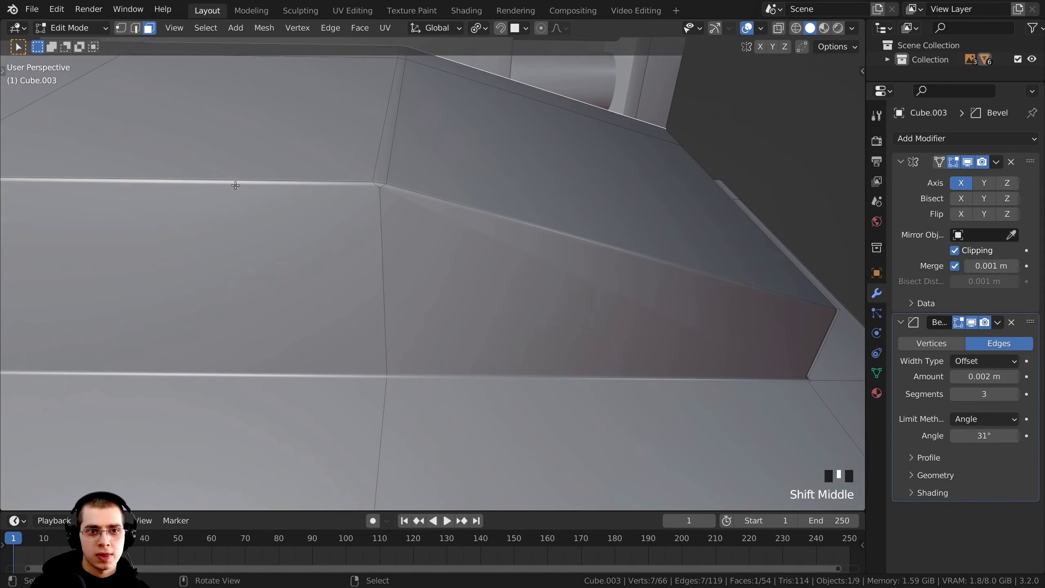
{"action": "middle_click_drag", "start_coordinate": [321, 247], "coordinate": [413, 274], "text": "shift"}
{"action": "right_click", "coordinate": [416, 273]}
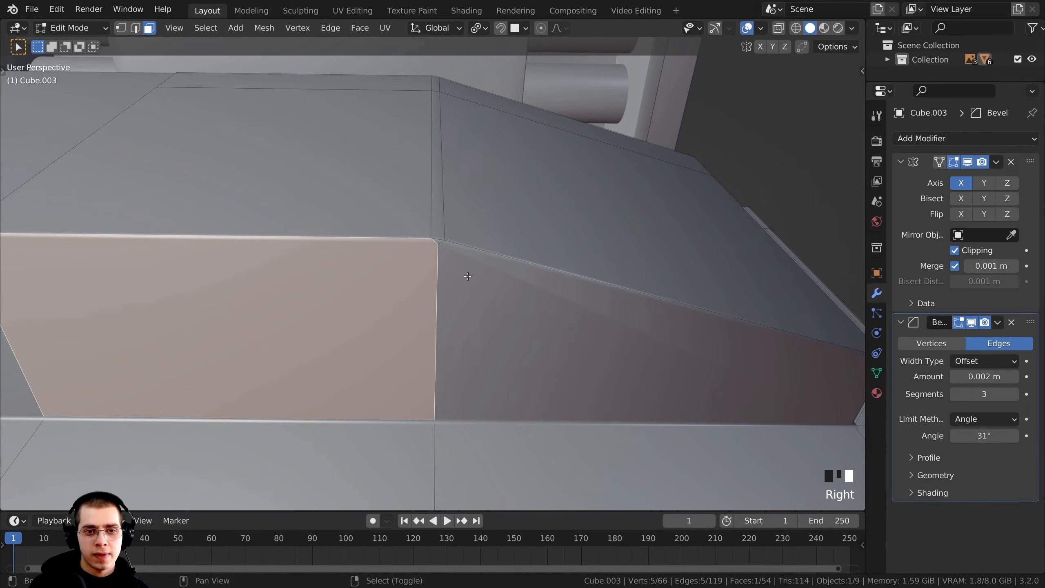
{"action": "right_click", "coordinate": [456, 269], "text": "shift"}
{"action": "scroll", "coordinate": [436, 234], "scroll_direction": "up", "scroll_amount": 1}
{"action": "right_click", "coordinate": [439, 229], "text": "shift"}
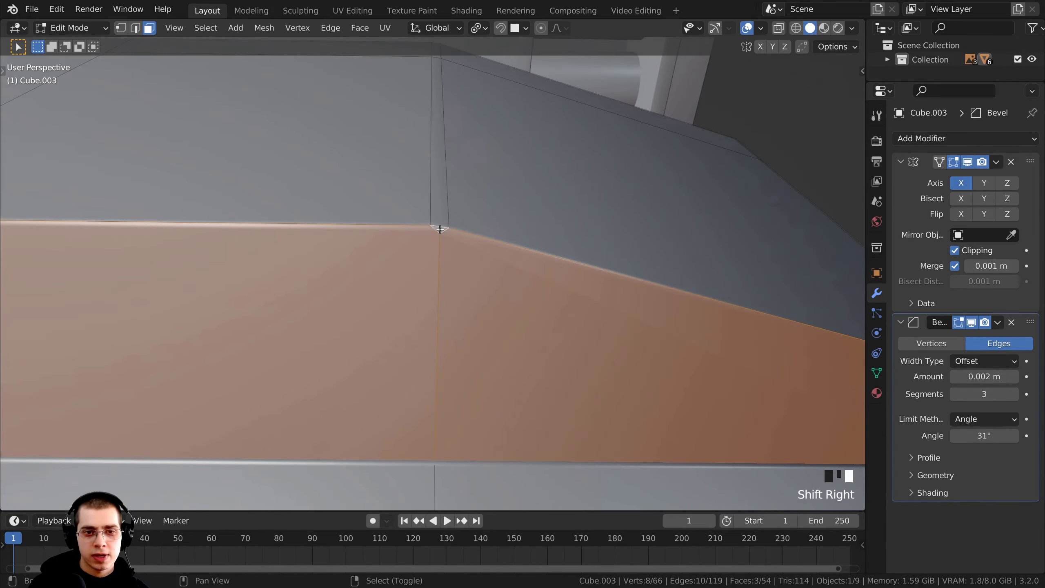
{"action": "scroll", "coordinate": [412, 251], "scroll_direction": "down", "scroll_amount": 3}
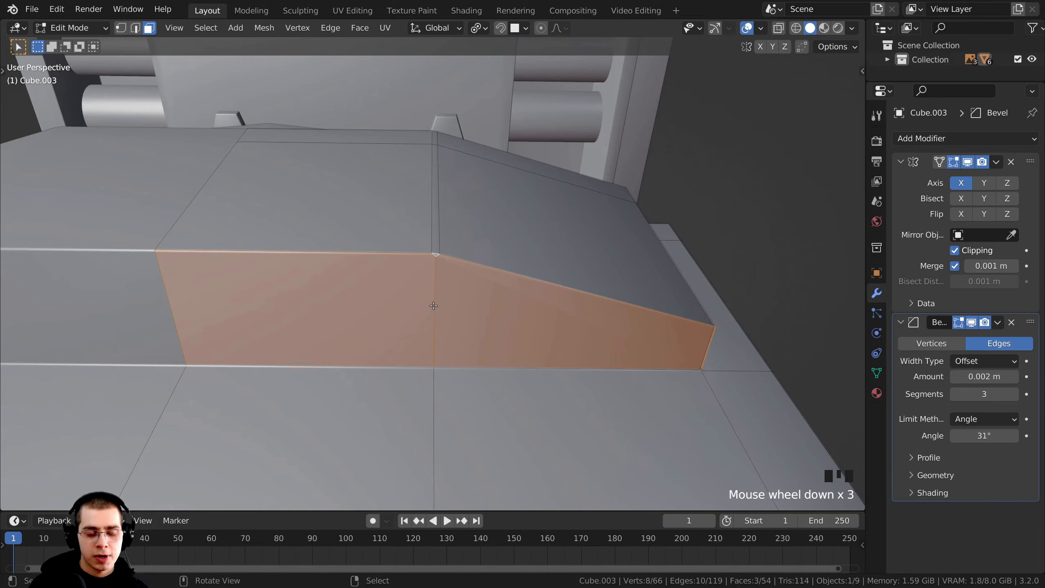
{"action": "middle_click_drag", "start_coordinate": [434, 305], "coordinate": [423, 303]}
{"action": "key", "text": "f"}
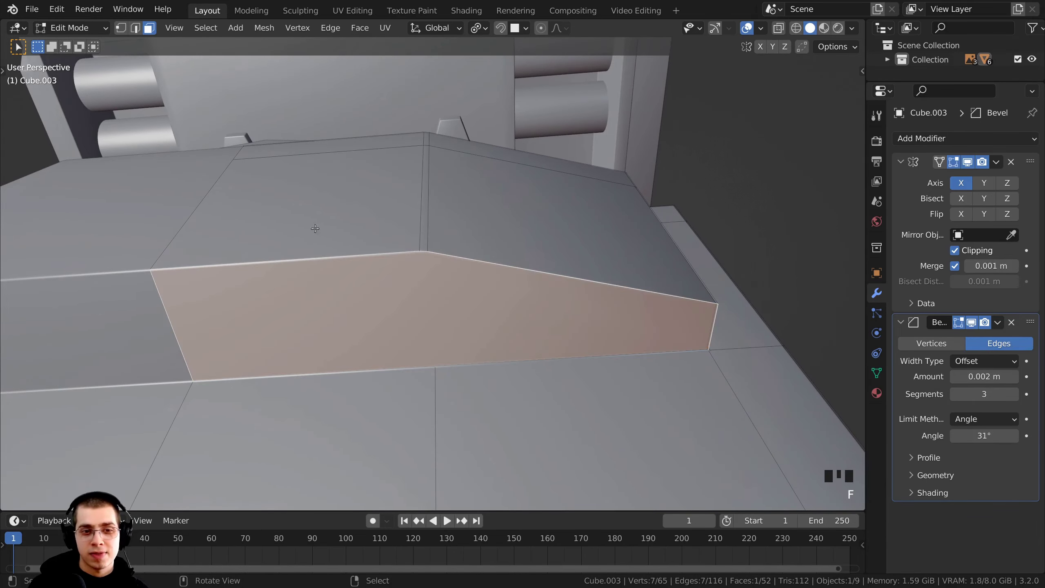
Step: Return to Object Mode and inspect the shading on the front and underside of the panel
{"action": "middle_click_drag", "start_coordinate": [384, 247], "coordinate": [366, 328]}
{"action": "key", "text": "Tab"}
{"action": "scroll", "coordinate": [423, 313], "scroll_direction": "up", "scroll_amount": 2}
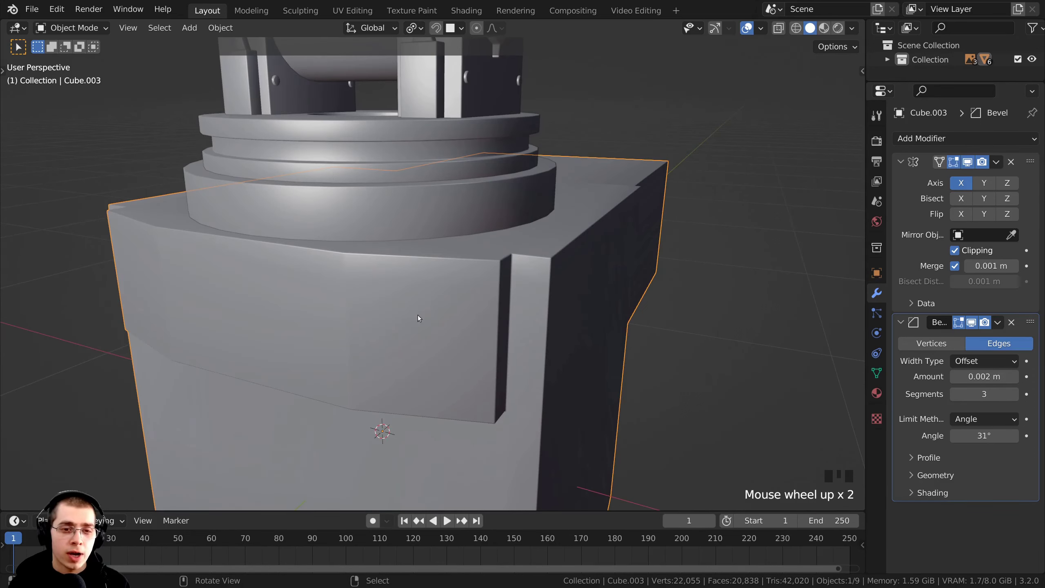
{"action": "middle_click_drag", "start_coordinate": [425, 331], "coordinate": [350, 319]}
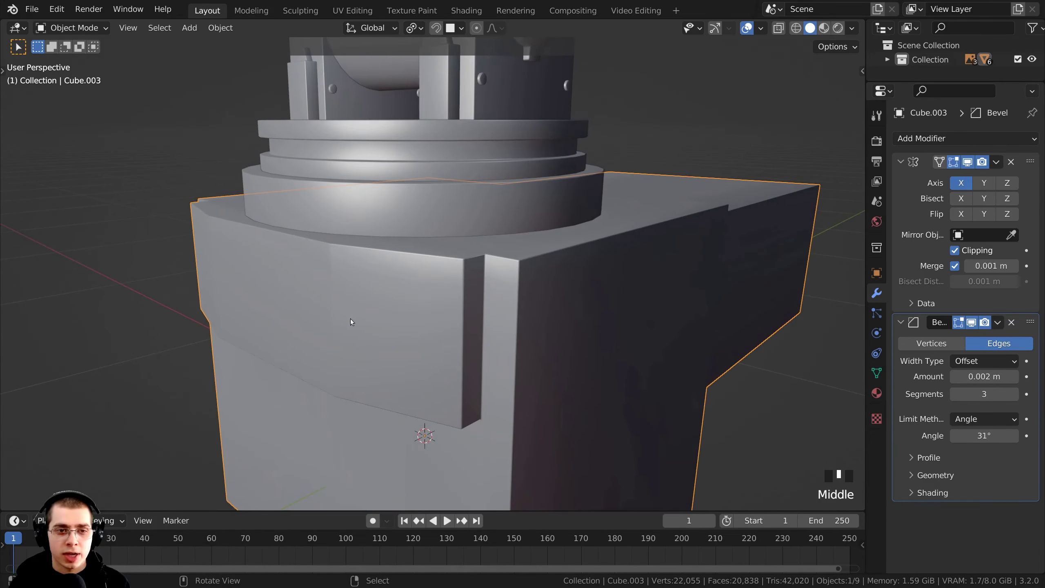
{"action": "scroll", "coordinate": [379, 338], "scroll_direction": "down", "scroll_amount": 2}
{"action": "scroll", "coordinate": [426, 303], "scroll_direction": "up", "scroll_amount": 1}
{"action": "middle_click_drag", "start_coordinate": [426, 303], "coordinate": [457, 289]}
Step: In Edit Mode, select the large outer face of the front panel and inset it by about 0.02 m
{"action": "key", "text": "Tab"}
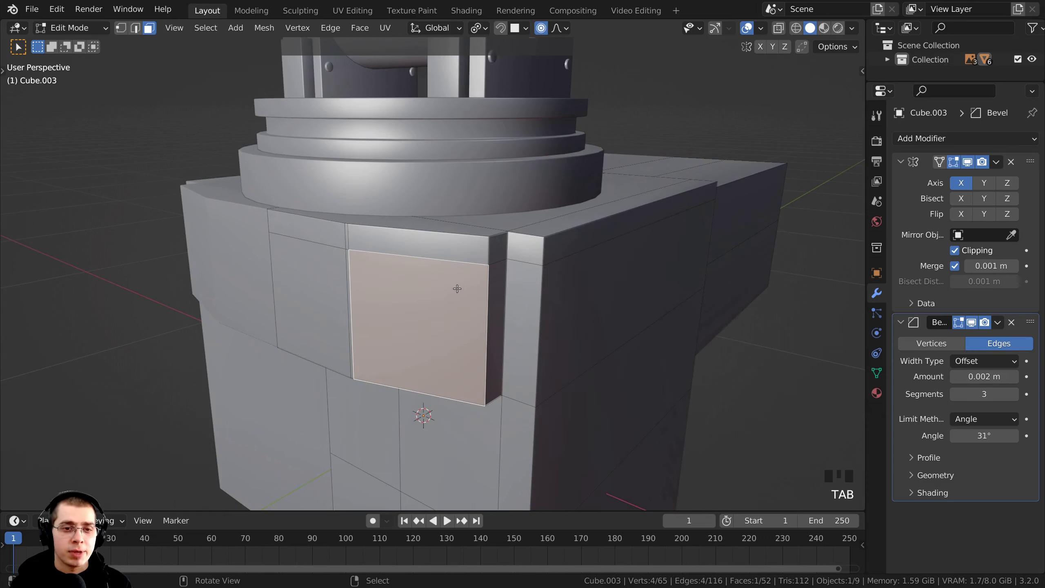
{"action": "right_click", "coordinate": [439, 251]}
{"action": "right_click", "coordinate": [391, 324]}
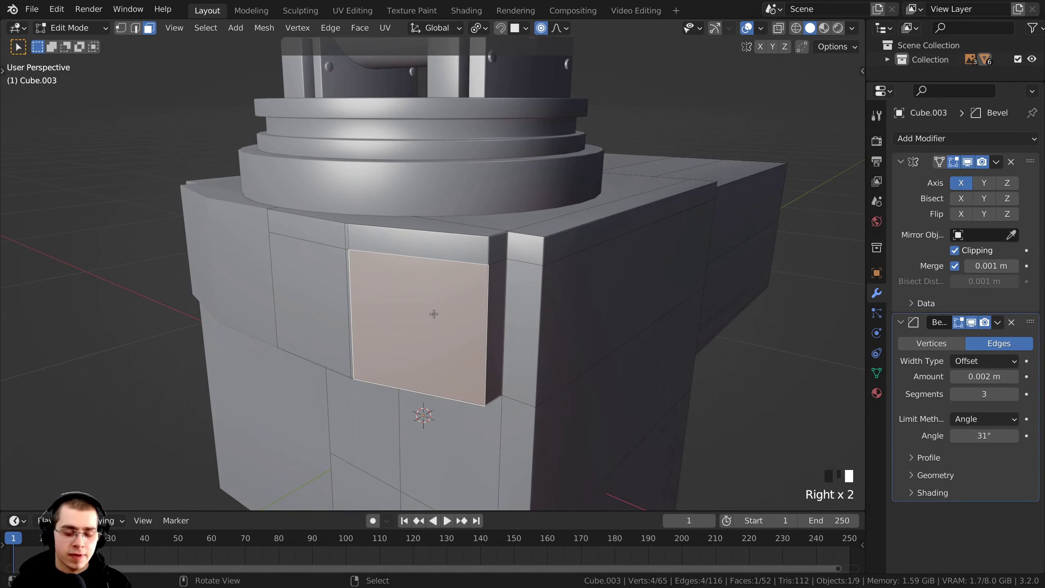
{"action": "scroll", "coordinate": [640, 273], "scroll_direction": "up", "scroll_amount": 1}
{"action": "key", "text": "i"}
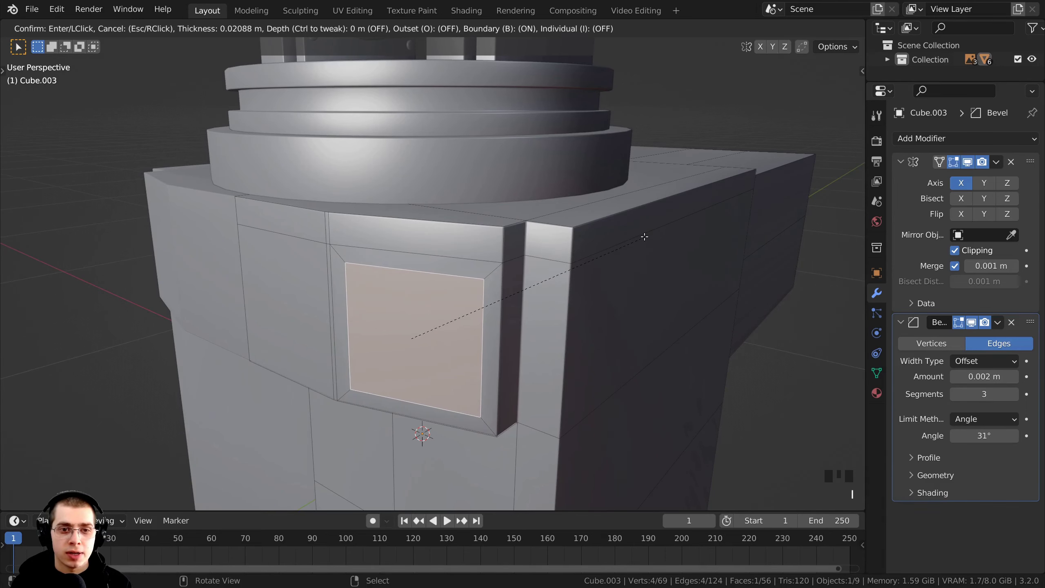
{"action": "middle_click_drag", "start_coordinate": [644, 237], "coordinate": [512, 270]}
{"action": "left_click", "coordinate": [601, 232]}
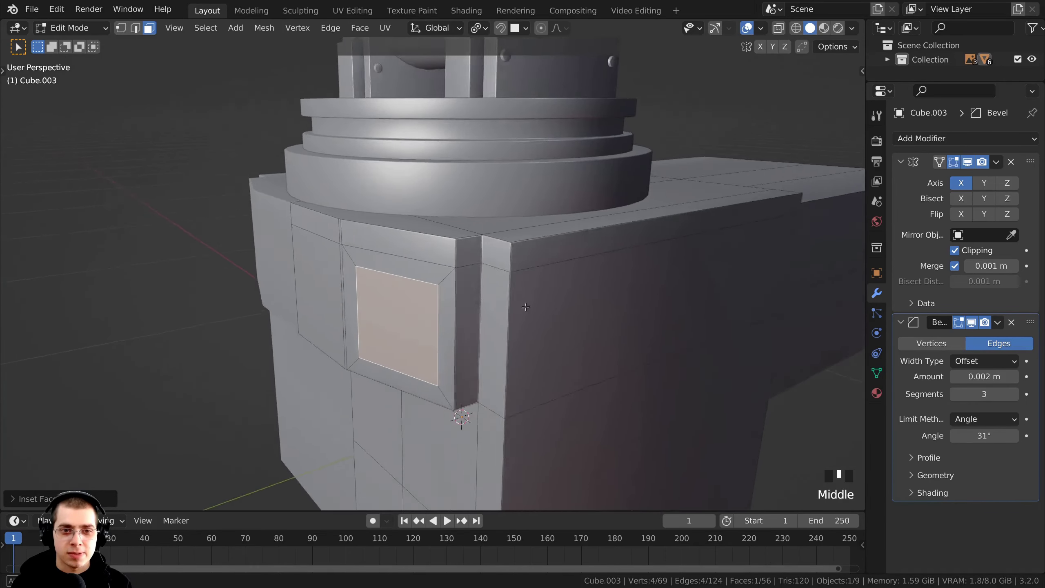
Step: Extrude the inset panel face outward about 0.03 m and check the raised block in Object Mode
{"action": "scroll", "coordinate": [511, 270], "scroll_direction": "up", "scroll_amount": 2}
{"action": "key", "text": "e"}
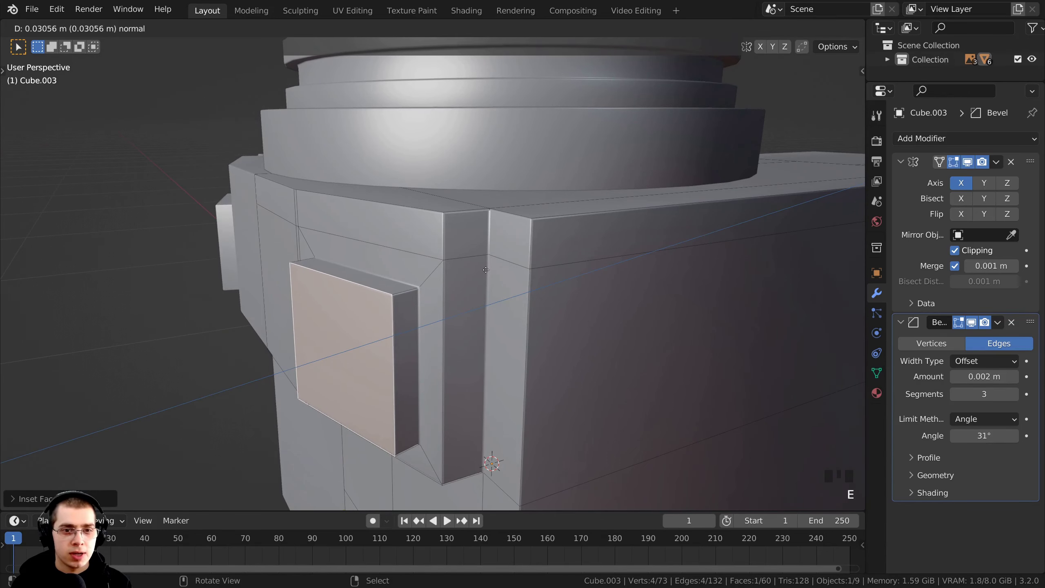
{"action": "left_click", "coordinate": [486, 271]}
{"action": "scroll", "coordinate": [487, 271], "scroll_direction": "down", "scroll_amount": 2}
{"action": "middle_click_drag", "start_coordinate": [486, 271], "coordinate": [377, 276]}
{"action": "key", "text": "Tab"}
{"action": "scroll", "coordinate": [408, 239], "scroll_direction": "up", "scroll_amount": 2}
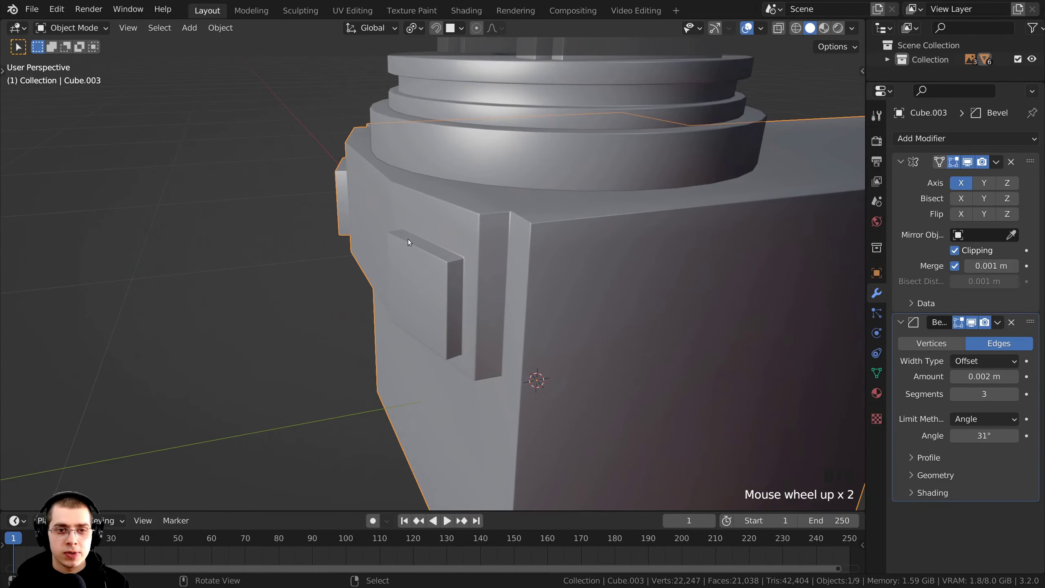
{"action": "middle_click_drag", "start_coordinate": [460, 306], "coordinate": [526, 287]}
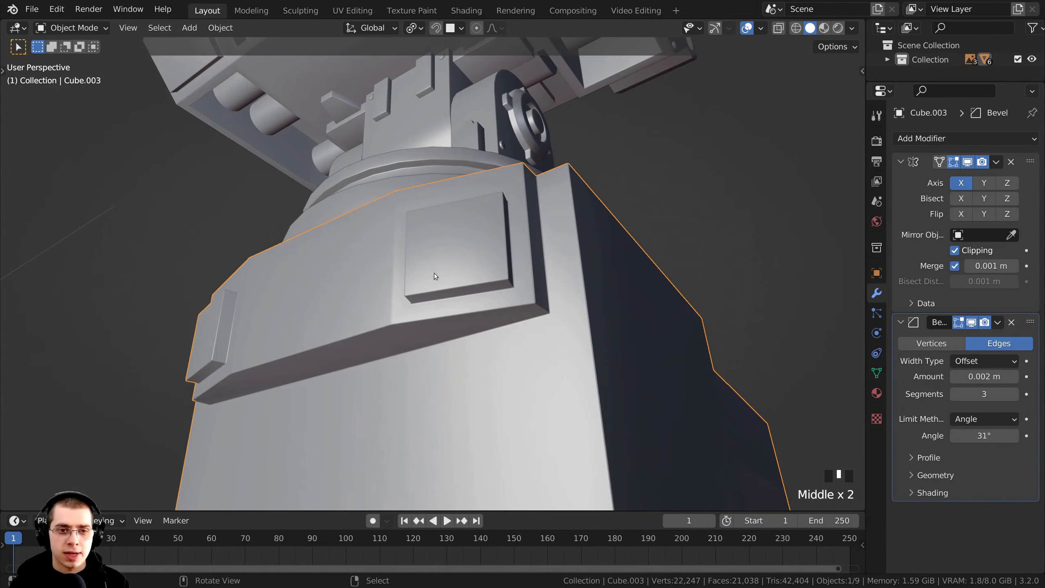
{"action": "middle_click_drag", "start_coordinate": [435, 273], "coordinate": [411, 328]}
Step: In Edit Mode, add one centred loop cut across the underside of the body
{"action": "key", "text": "Tab"}
{"action": "scroll", "coordinate": [415, 329], "scroll_direction": "up", "scroll_amount": 2}
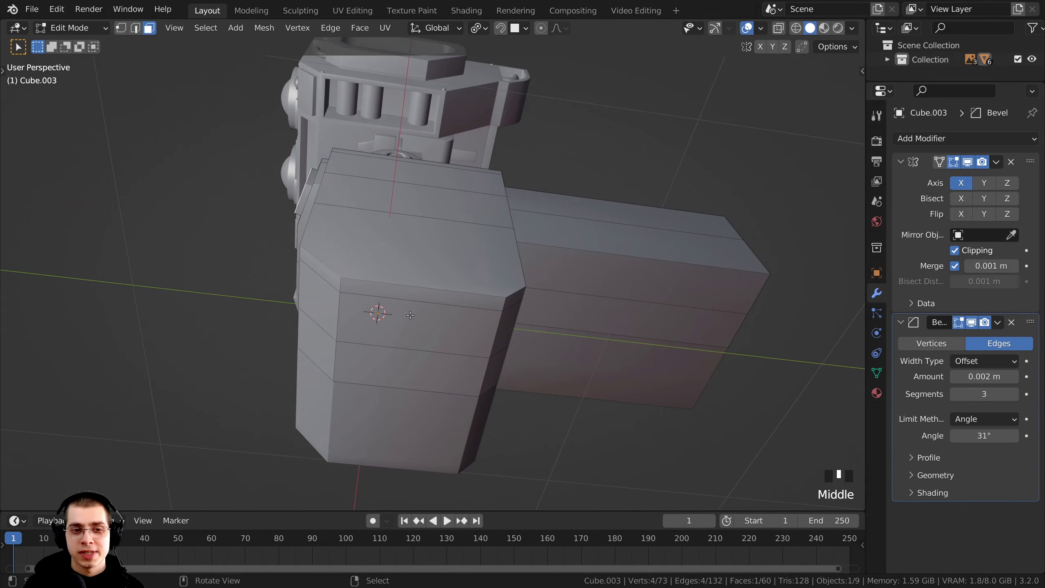
{"action": "scroll", "coordinate": [413, 313], "scroll_direction": "up", "scroll_amount": 2}
{"action": "key", "text": "ctrl+r"}
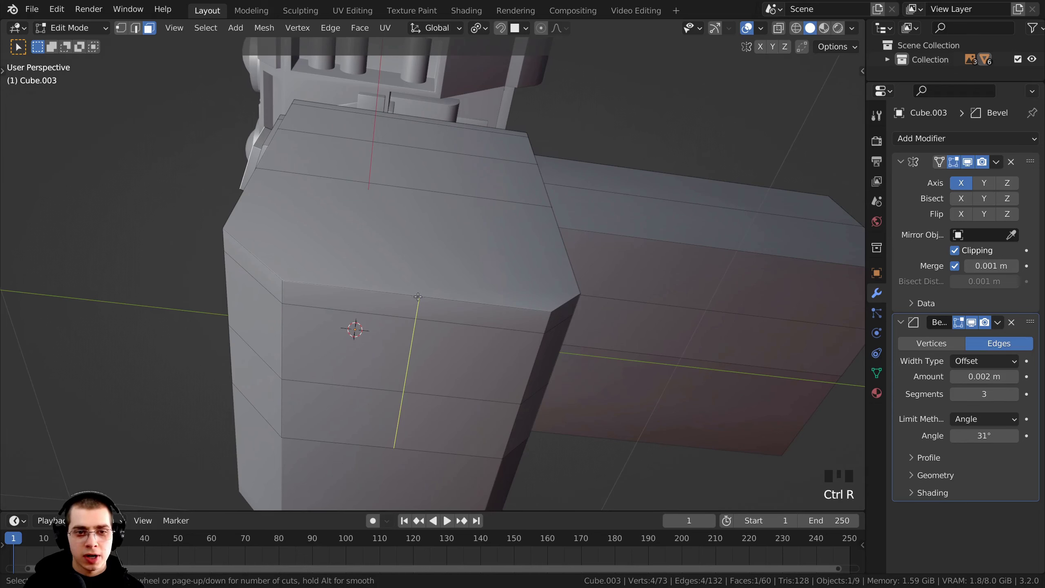
{"action": "left_click", "coordinate": [417, 299]}
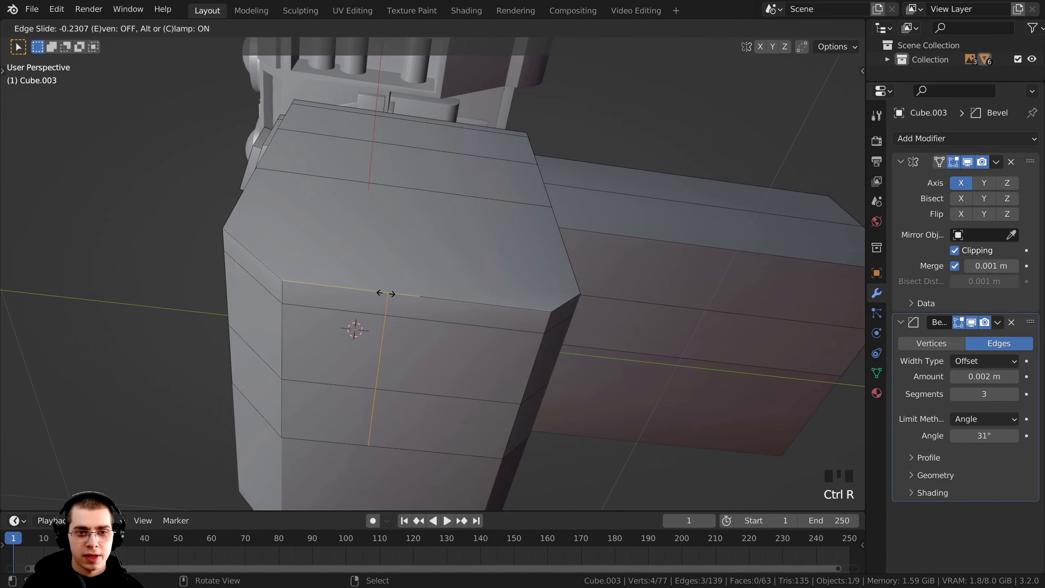
{"action": "right_click", "coordinate": [390, 294]}
{"action": "middle_click_drag", "start_coordinate": [404, 309], "coordinate": [428, 250], "text": "shift"}
Step: In face selection mode, select the wide underside face on the front side of the cut and inset it about 0.02 m
{"action": "key", "text": "3"}
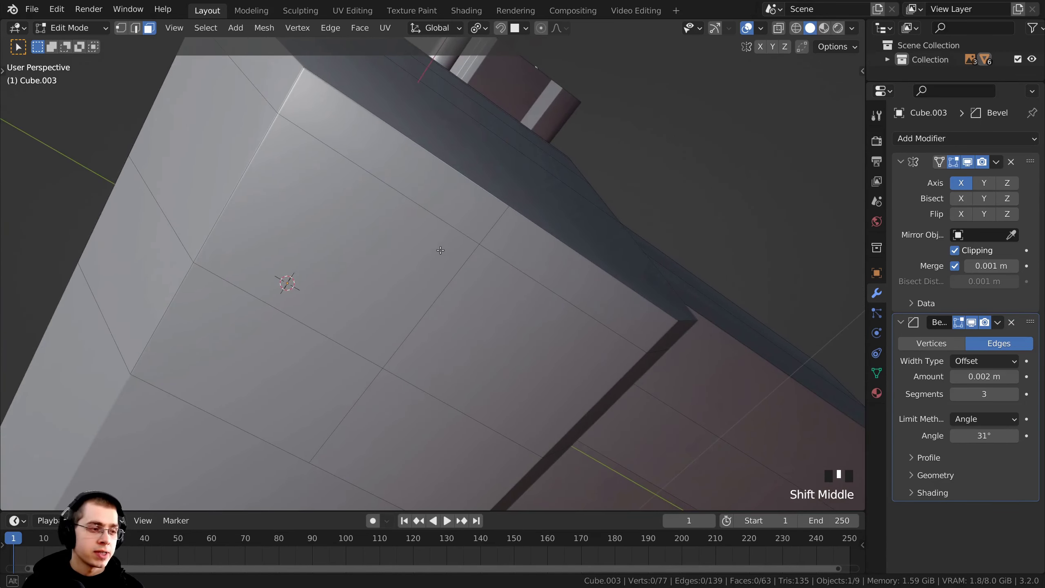
{"action": "left_click", "coordinate": [411, 254]}
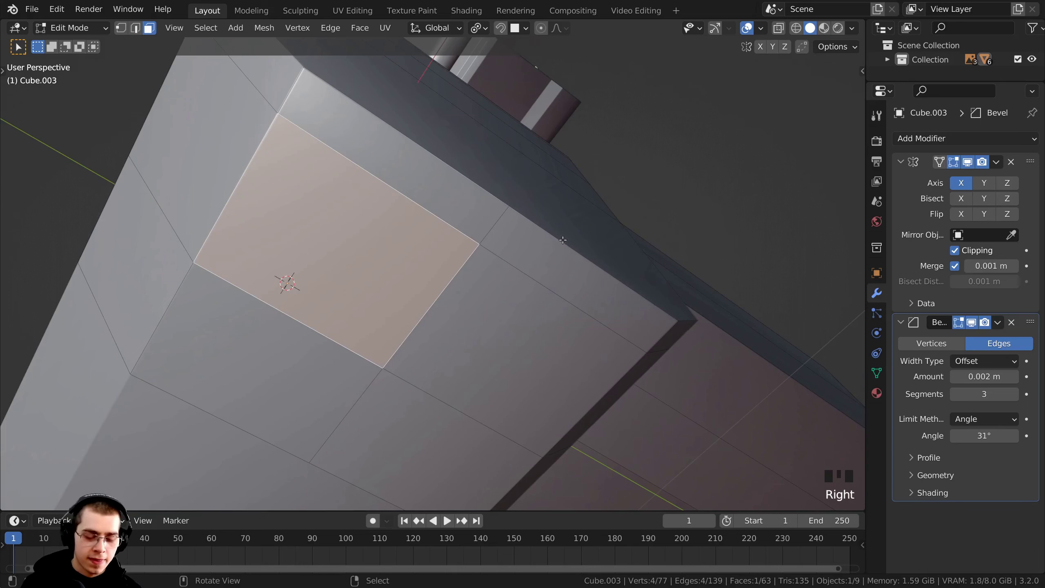
{"action": "key", "text": "i"}
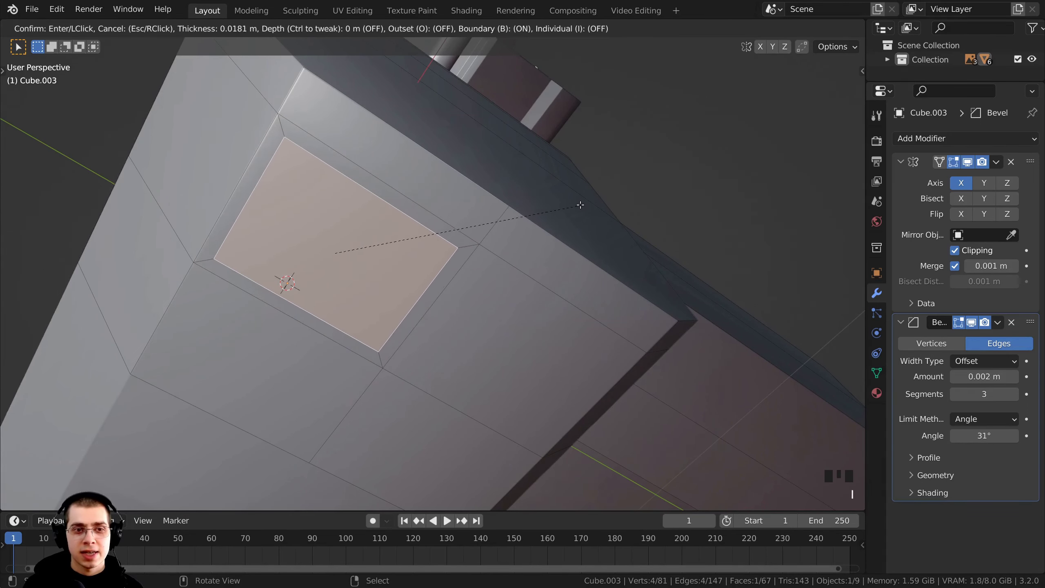
{"action": "left_click", "coordinate": [577, 204]}
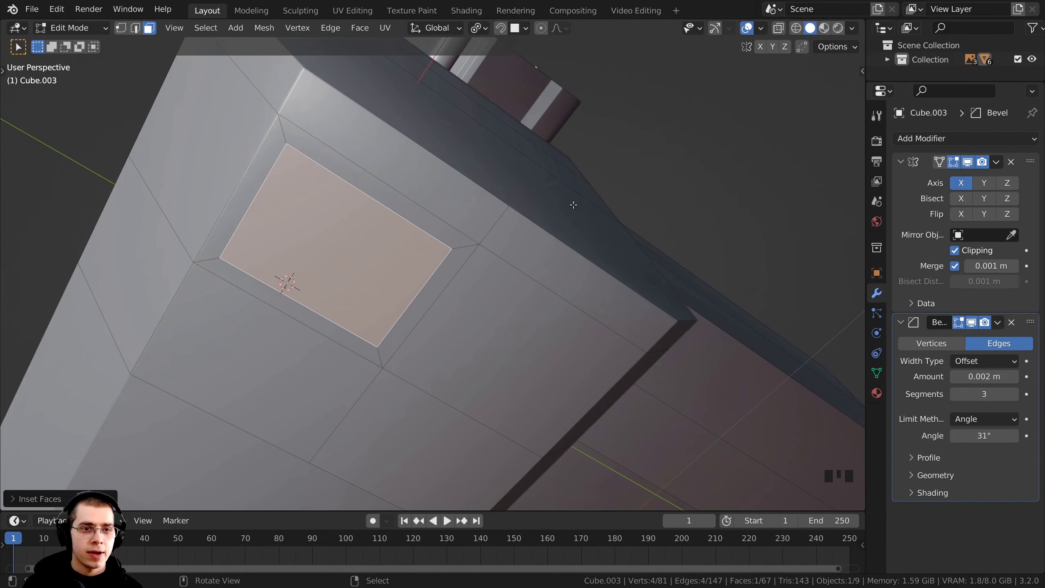
Step: Extrude the inset underside face into the body about 0.065 m to form a recess
{"action": "middle_click_drag", "start_coordinate": [568, 206], "coordinate": [492, 292]}
{"action": "key", "text": "e"}
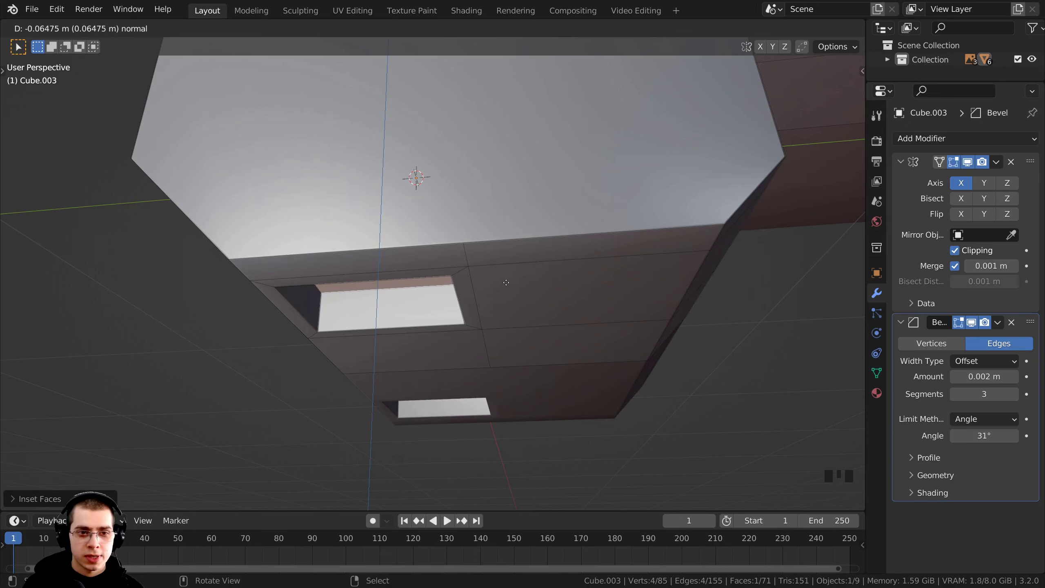
{"action": "left_click", "coordinate": [483, 305]}
{"action": "middle_click_drag", "start_coordinate": [483, 305], "coordinate": [499, 328]}
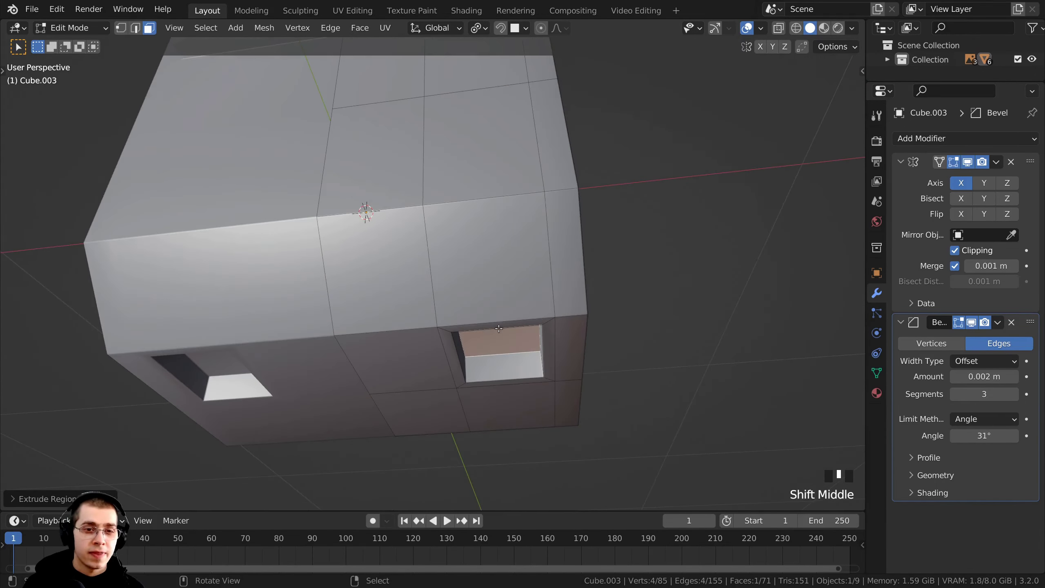
Step: Select the two inner faces on the body's lower front slope and inset them about 0.027 m with Boundary and Individual off
{"action": "left_click", "coordinate": [405, 254]}
{"action": "middle_click_drag", "start_coordinate": [406, 254], "coordinate": [467, 259]}
{"action": "right_click", "coordinate": [437, 246], "text": "shift"}
{"action": "scroll", "coordinate": [634, 229], "scroll_direction": "up", "scroll_amount": 2}
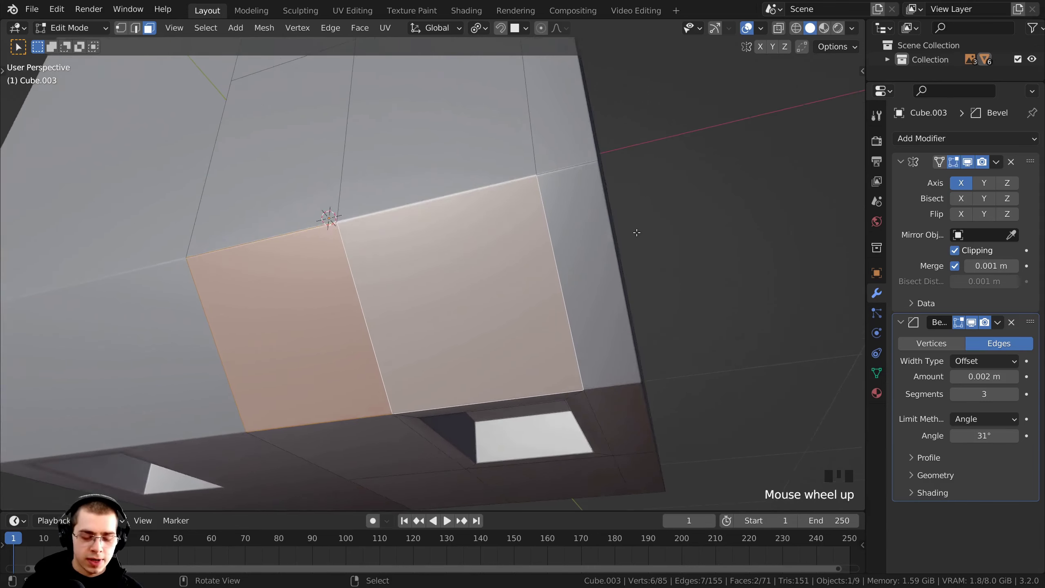
{"action": "middle_click_drag", "start_coordinate": [634, 229], "coordinate": [693, 182]}
{"action": "key", "text": "i"}
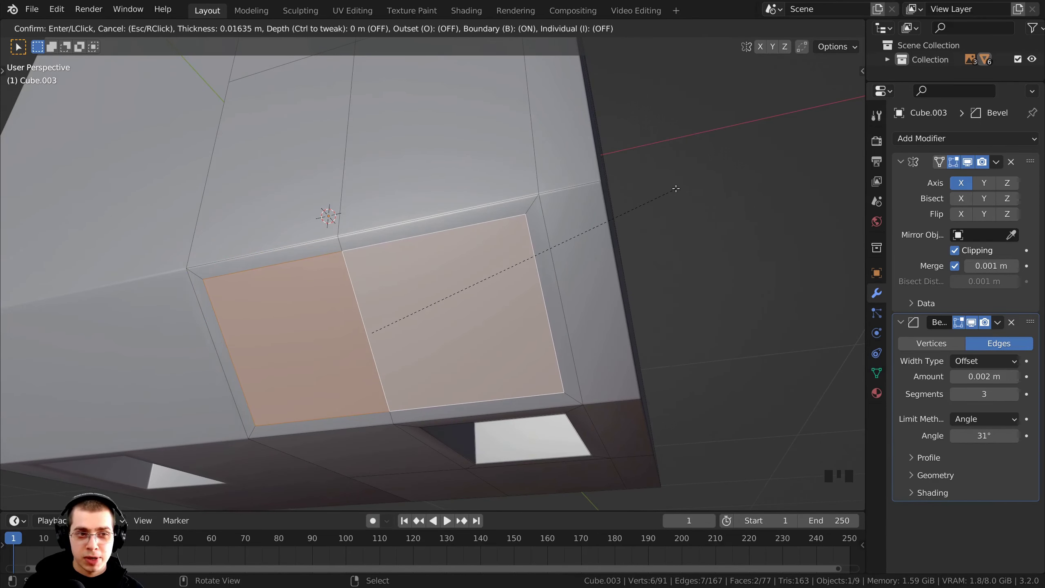
{"action": "key", "text": "b"}
{"action": "key", "text": "b"}
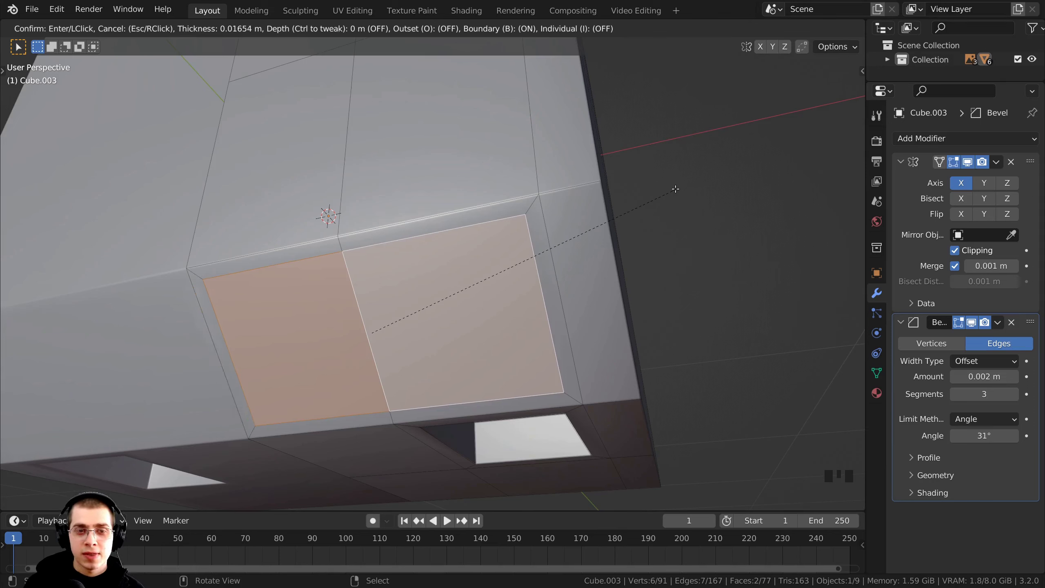
{"action": "key", "text": "b"}
{"action": "key", "text": "b"}
{"action": "key", "text": "b"}
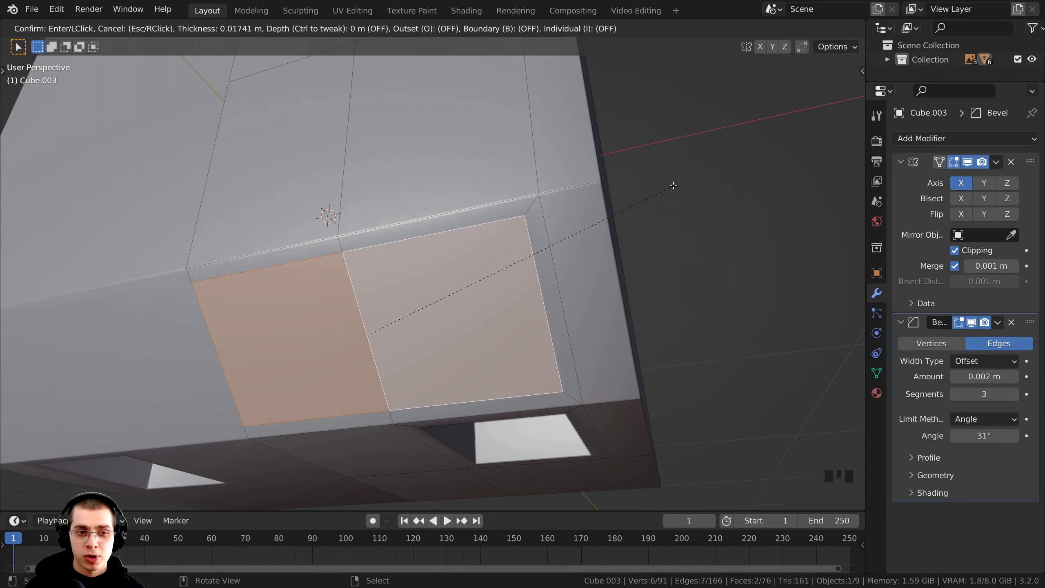
{"action": "key", "text": "i"}
{"action": "key", "text": "i"}
{"action": "key", "text": "i"}
{"action": "key", "text": "i"}
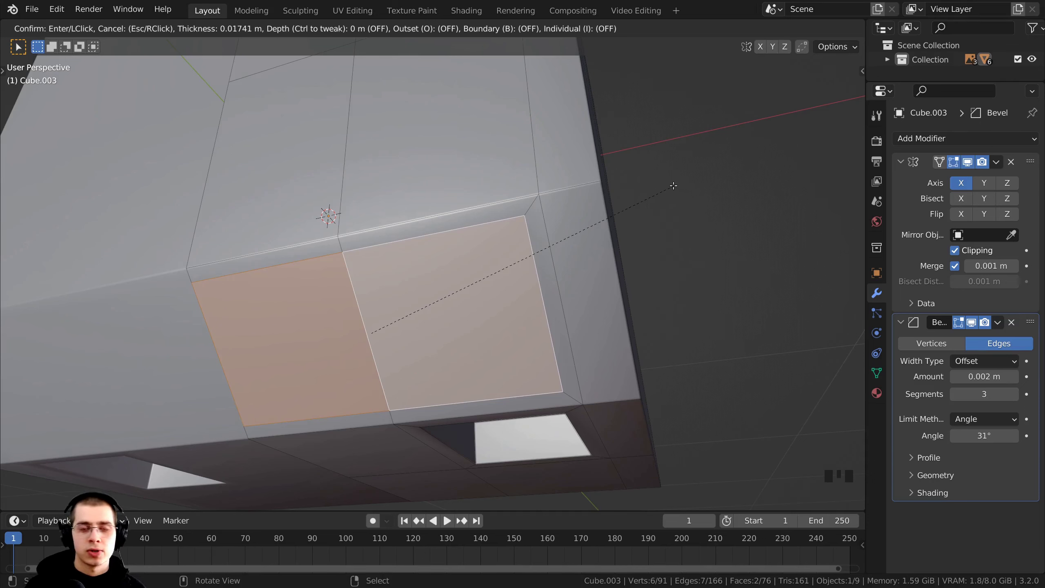
{"action": "key", "text": "i"}
{"action": "key", "text": "i"}
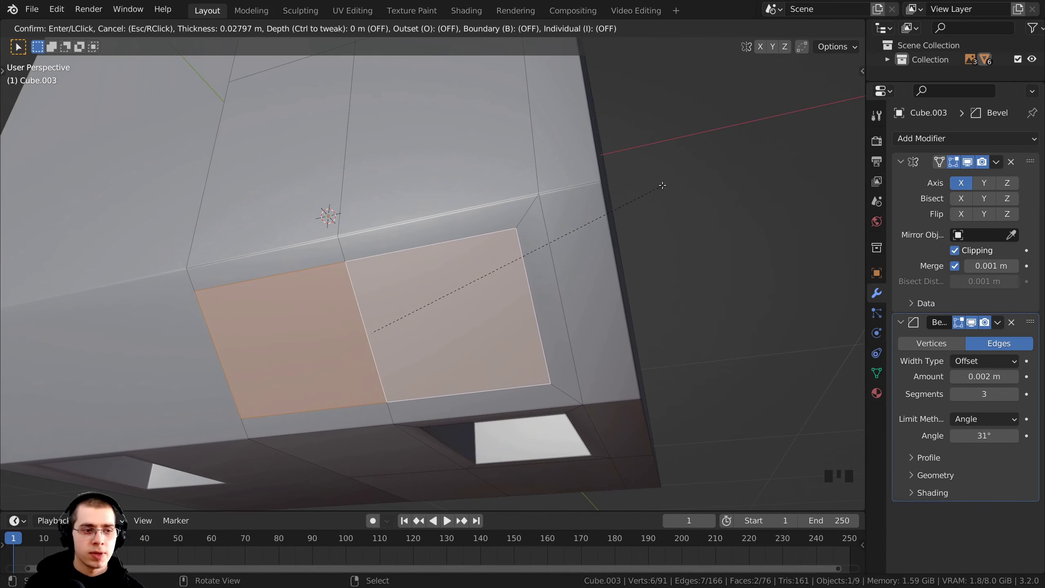
{"action": "key", "text": "i"}
{"action": "key", "text": "i"}
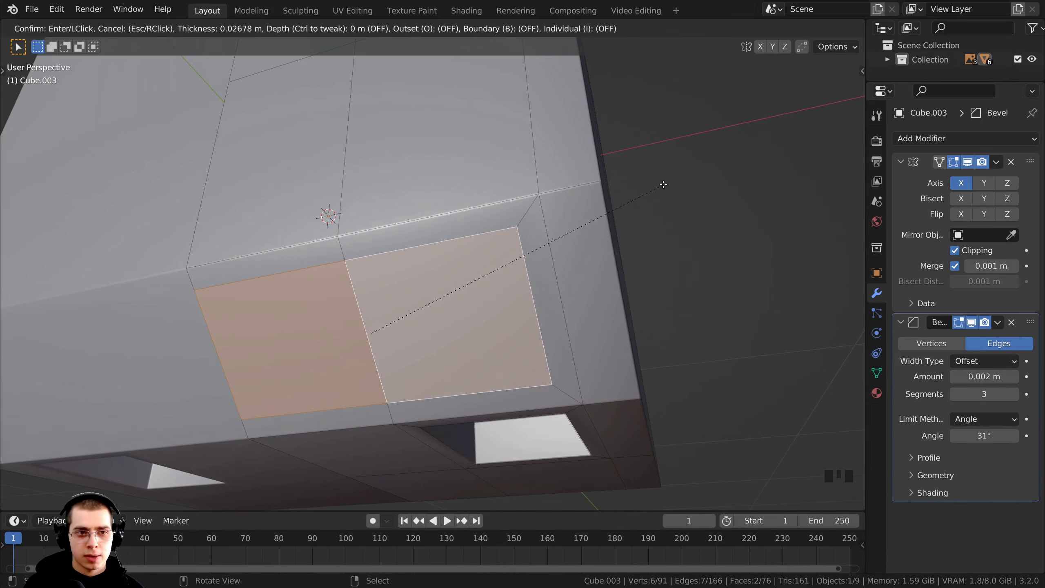
{"action": "left_click", "coordinate": [663, 184]}
Step: Extrude the two inset slope faces into the body about 0.047 m
{"action": "middle_click_drag", "start_coordinate": [640, 193], "coordinate": [456, 378]}
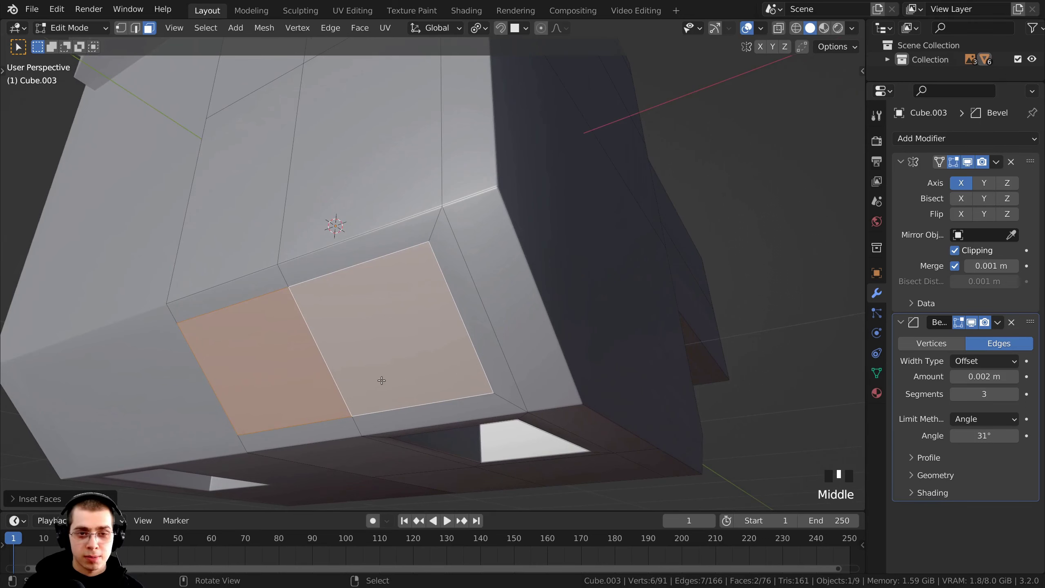
{"action": "key", "text": "e"}
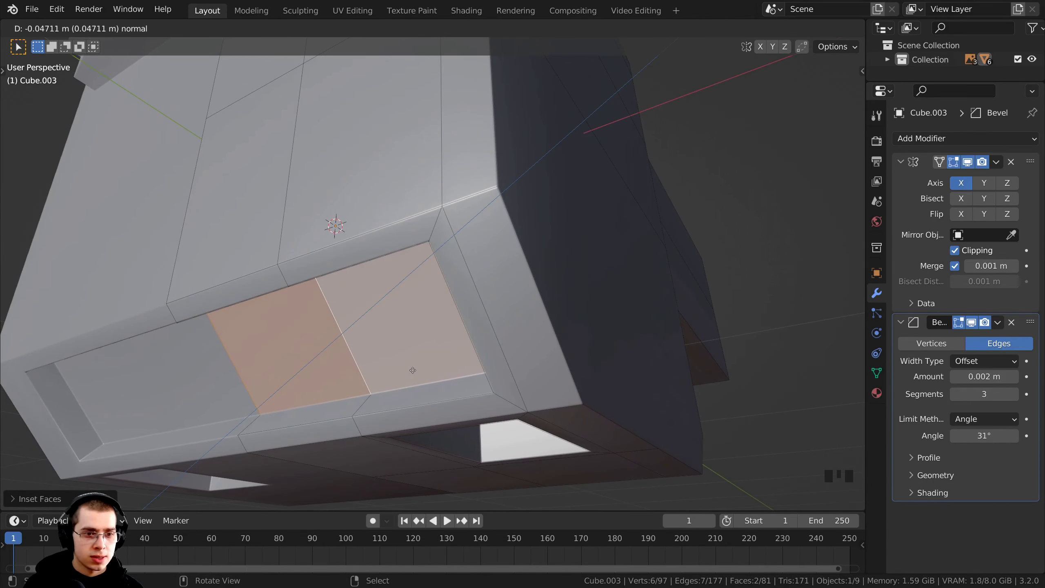
{"action": "left_click", "coordinate": [412, 370]}
Step: Select the inner recessed face beside the body's centre line on the lower front slope and extrude it about 0.046 m deeper into the body
{"action": "middle_click_drag", "start_coordinate": [390, 385], "coordinate": [320, 362]}
{"action": "right_click", "coordinate": [316, 340]}
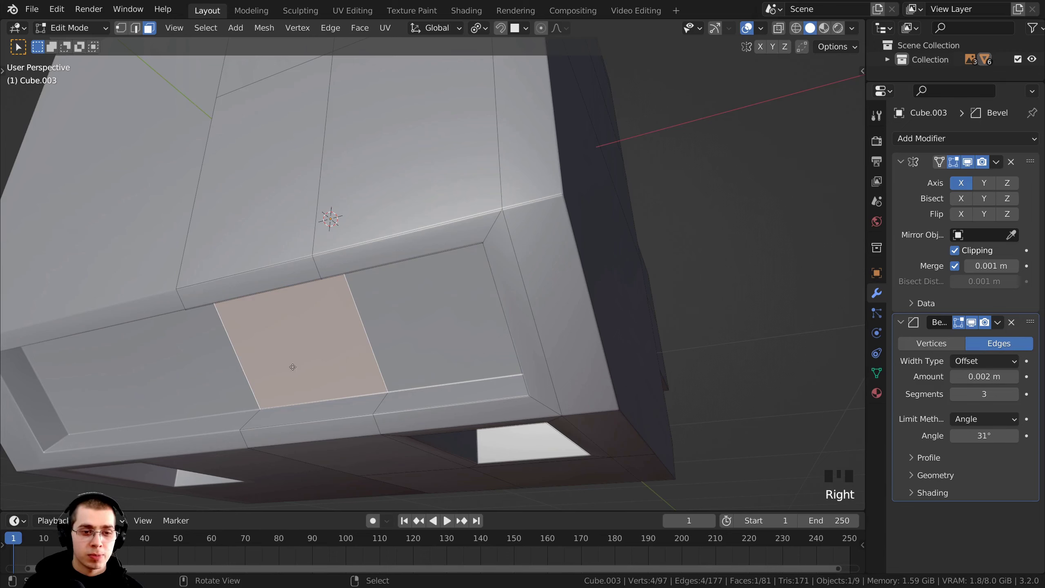
{"action": "key", "text": "e"}
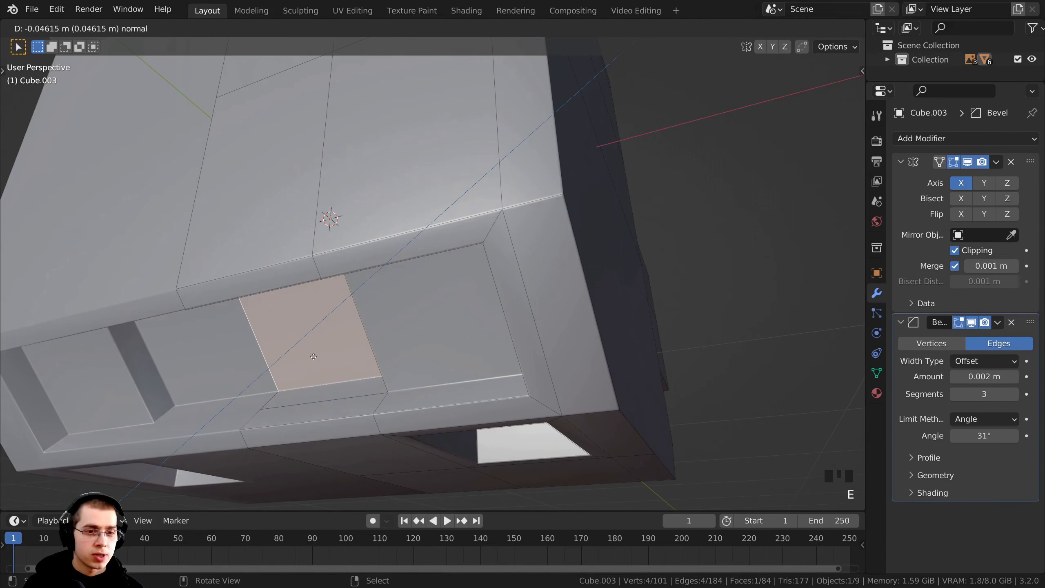
{"action": "left_click", "coordinate": [313, 356]}
Step: In vertex selection mode, add a vertical loop cut around the body's rear extension, slid towards its back end by about 0.72
{"action": "middle_click_drag", "start_coordinate": [313, 357], "coordinate": [592, 291]}
{"action": "key", "text": "alt+a"}
{"action": "key", "text": "1"}
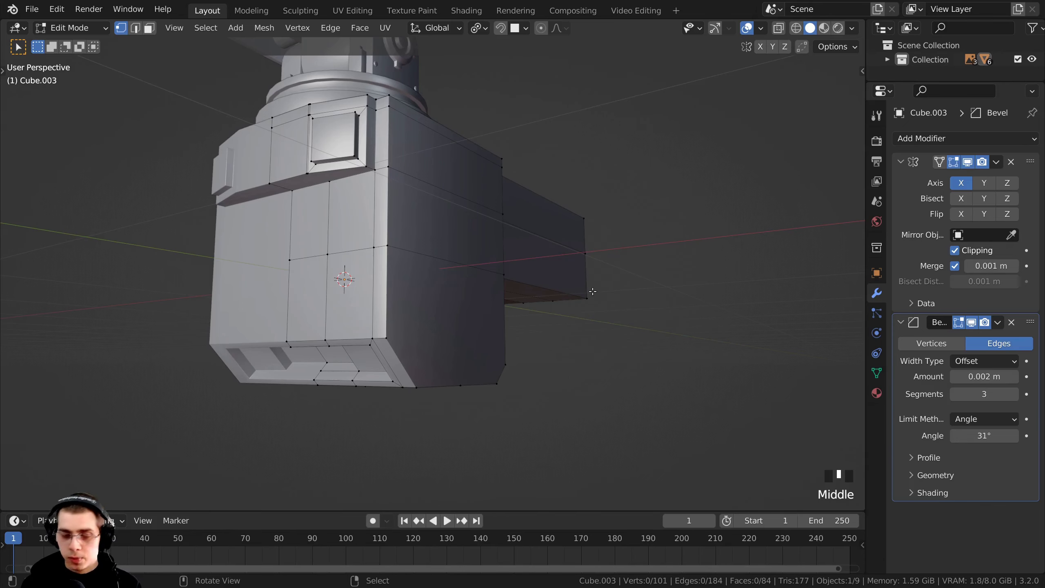
{"action": "key", "text": "KP_3"}
{"action": "middle_click_drag", "start_coordinate": [535, 115], "coordinate": [385, 101], "text": "shift"}
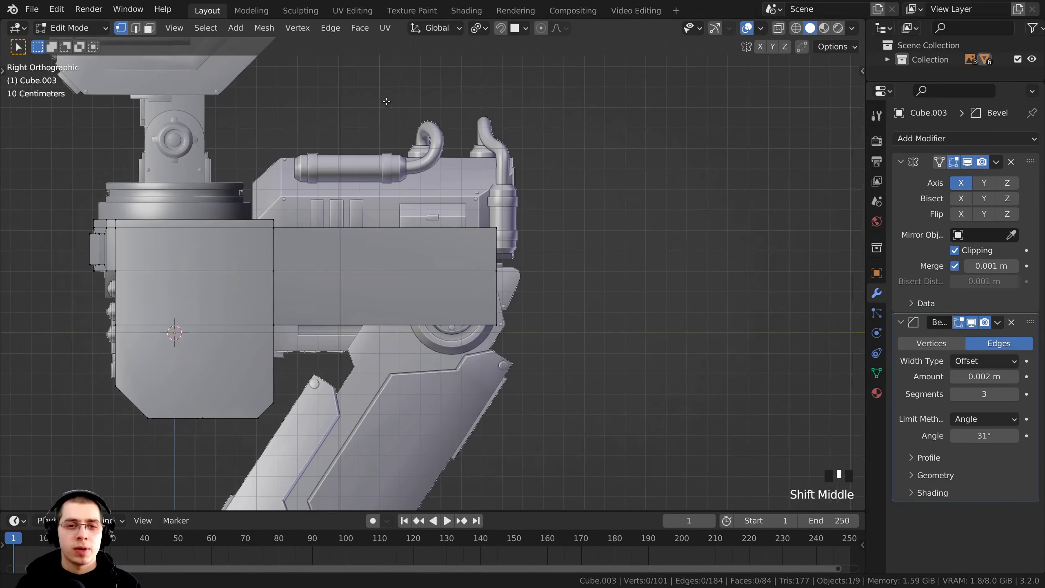
{"action": "scroll", "coordinate": [463, 255], "scroll_direction": "up", "scroll_amount": 2}
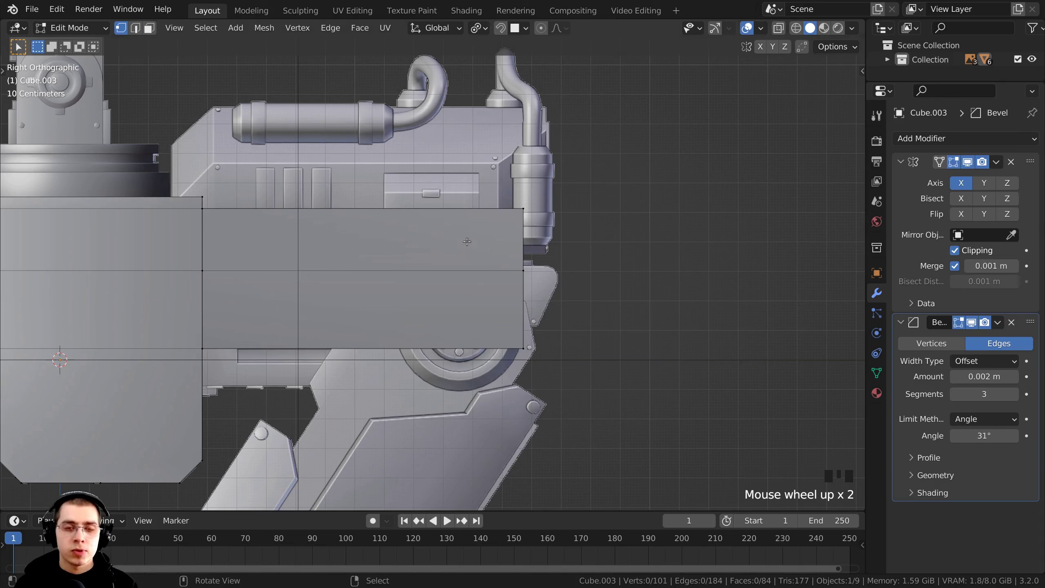
{"action": "key", "text": "ctrl+r"}
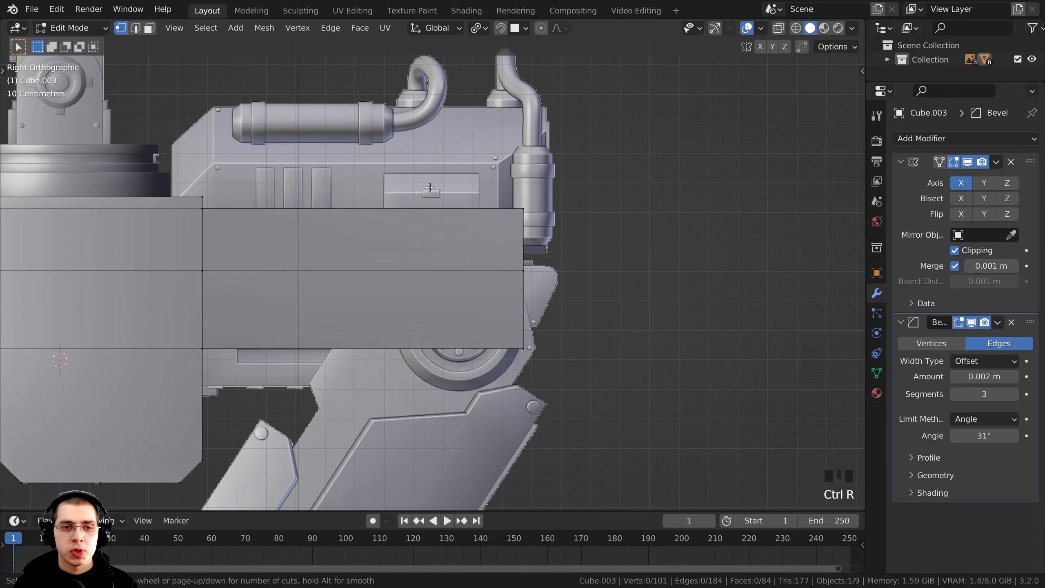
{"action": "left_click", "coordinate": [366, 213]}
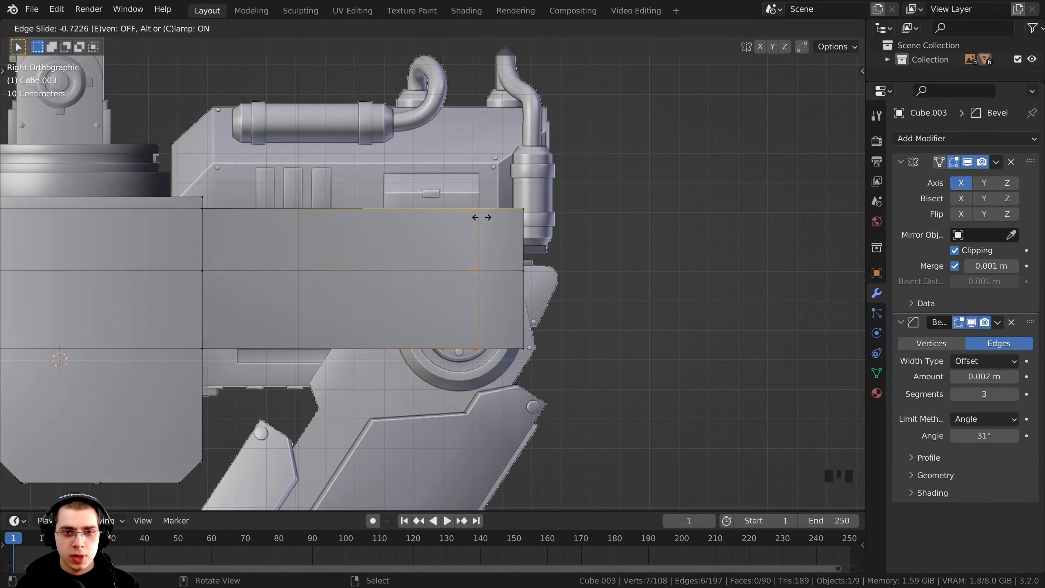
{"action": "left_click", "coordinate": [480, 215]}
Step: Using wireframe shading, select the rear extension's lower back corner vertices and move them up about 0.156 m along Z, returning to solid shading
{"action": "scroll", "coordinate": [541, 330], "scroll_direction": "up", "scroll_amount": 1, "text": "shift"}
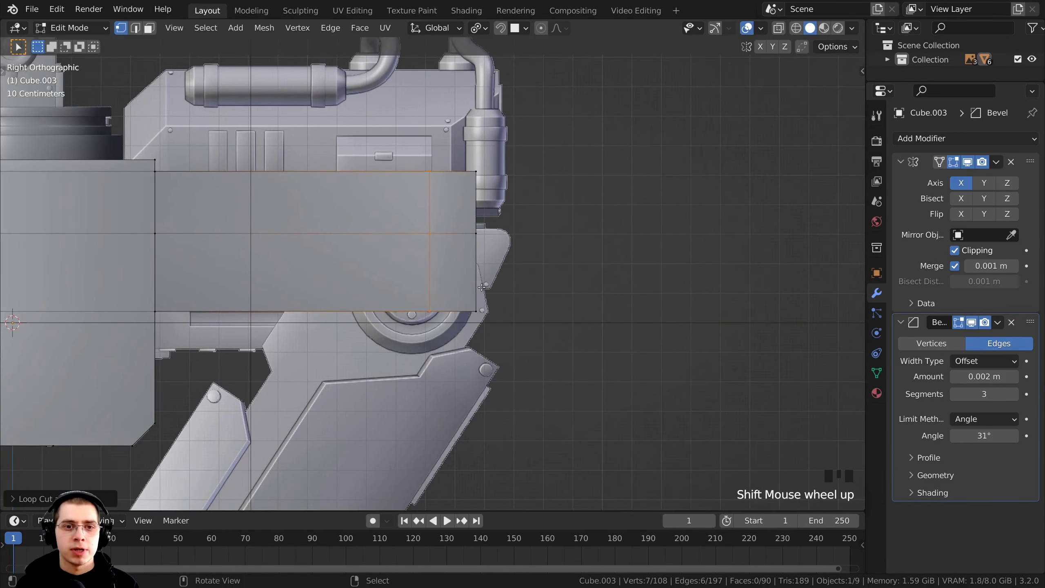
{"action": "scroll", "coordinate": [541, 329], "scroll_direction": "up", "scroll_amount": 2}
{"action": "key", "text": "z"}
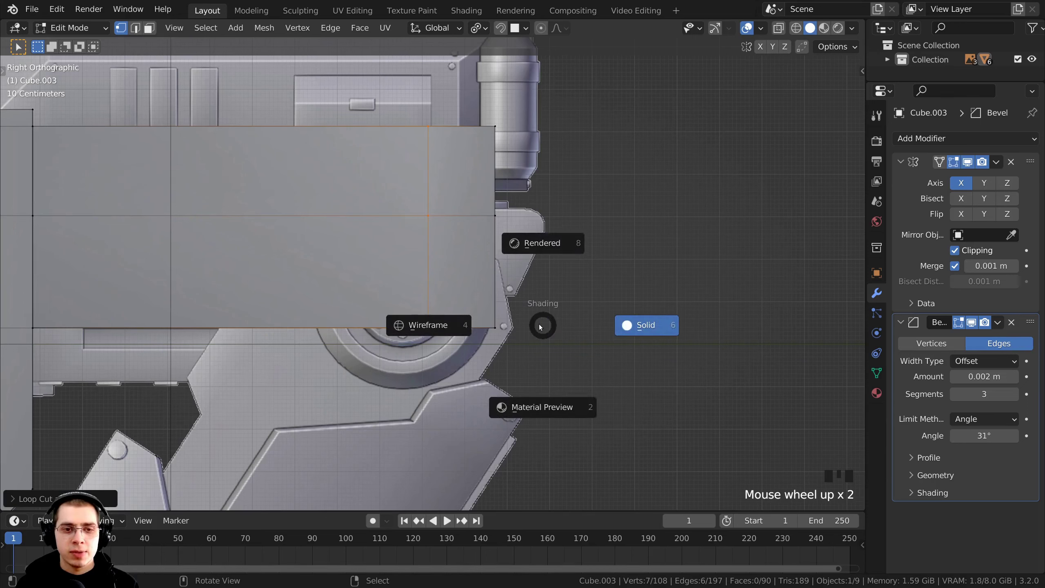
{"action": "left_click", "coordinate": [416, 314]}
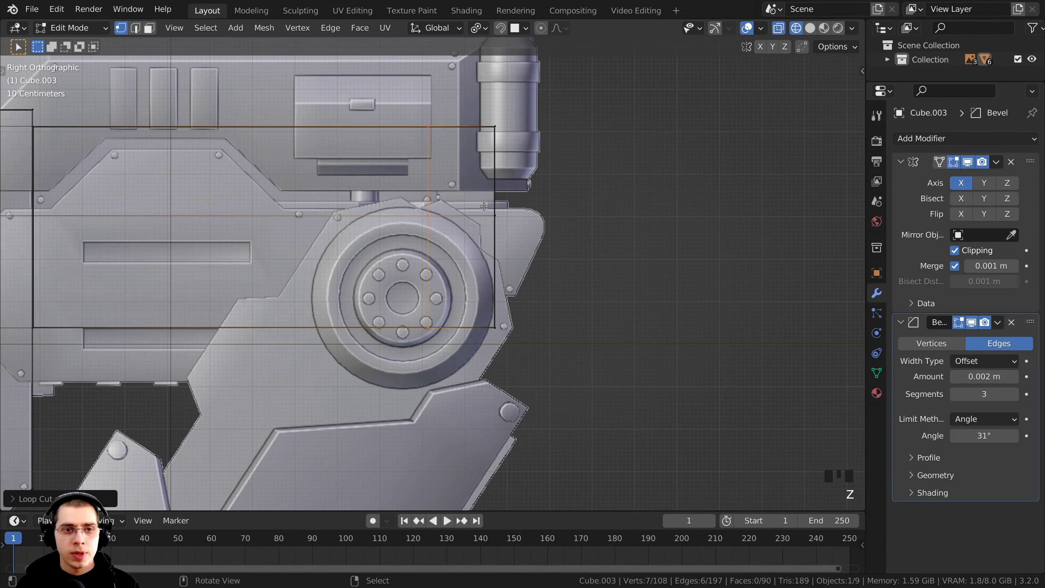
{"action": "key", "text": "a"}
{"action": "key", "text": "a"}
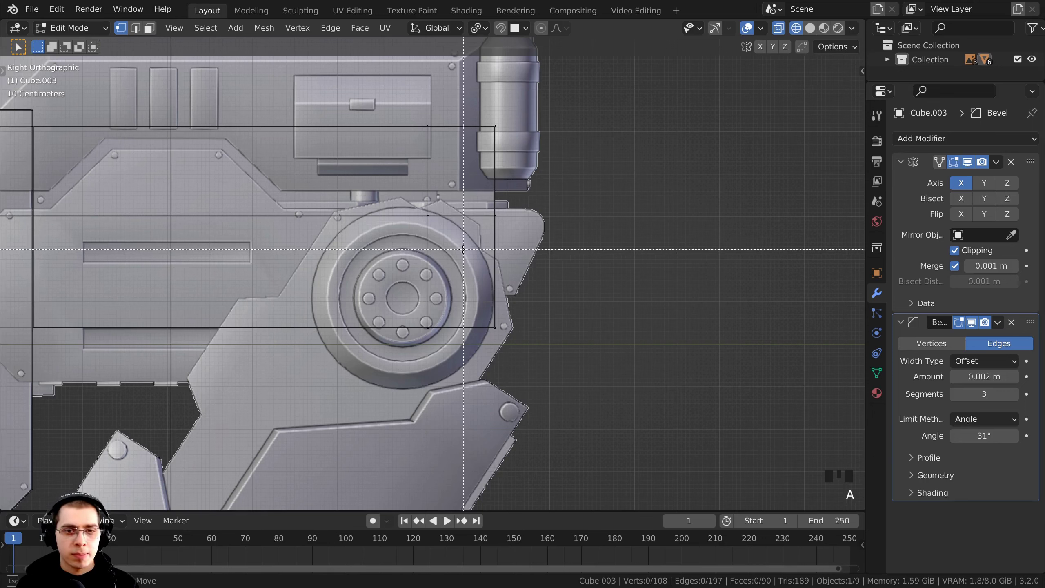
{"action": "left_click_drag", "start_coordinate": [466, 249], "coordinate": [517, 347]}
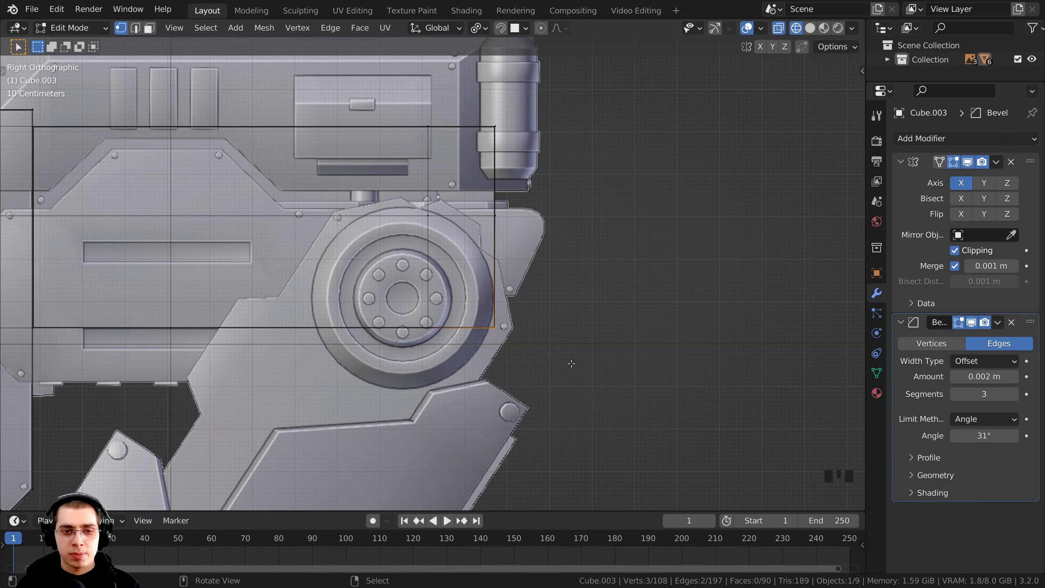
{"action": "key", "text": "g"}
{"action": "key", "text": "z"}
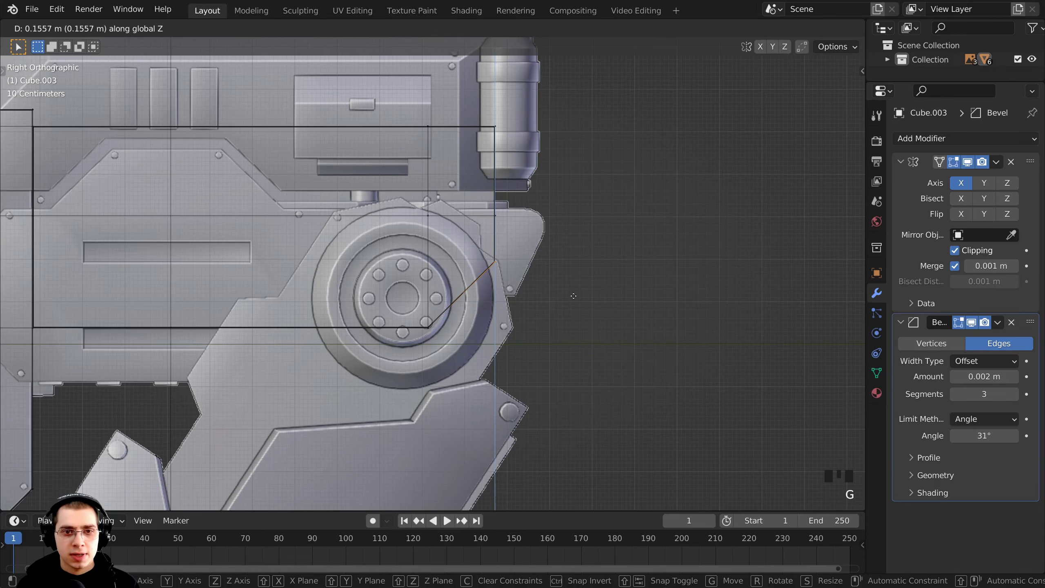
{"action": "left_click", "coordinate": [573, 296]}
{"action": "middle_click_drag", "start_coordinate": [239, 172], "coordinate": [320, 219], "text": "shift"}
{"action": "key", "text": "z"}
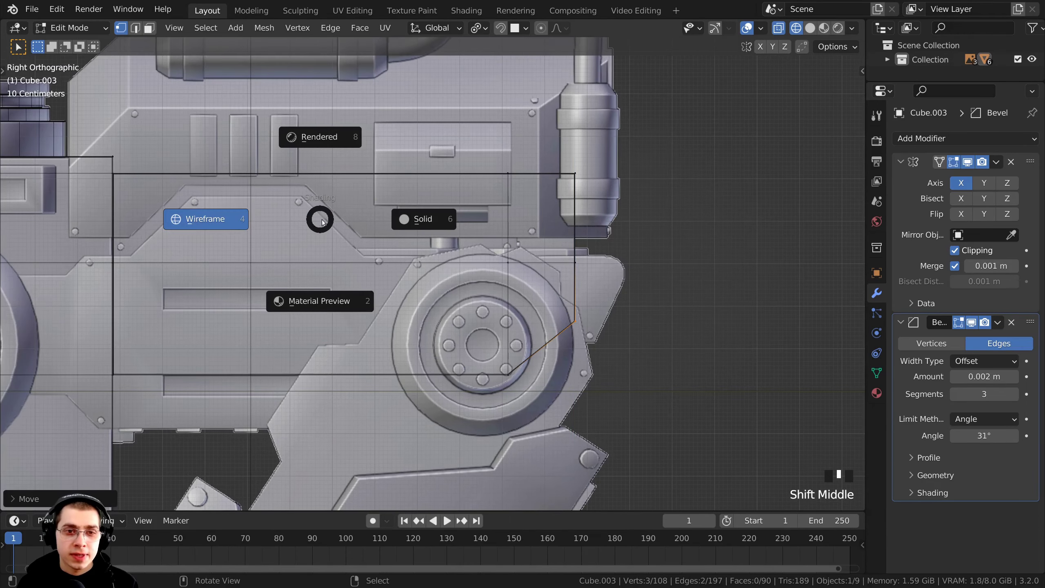
{"action": "left_click", "coordinate": [468, 227]}
Step: Add a centred horizontal loop cut across the back wall of the front block, below the rear extension
{"action": "scroll", "coordinate": [468, 227], "scroll_direction": "down", "scroll_amount": 4}
{"action": "mouse_move", "coordinate": [468, 228]}
{"action": "middle_mouse_down"}
{"action": "mouse_move", "coordinate": [539, 192]}
{"action": "mouse_move", "coordinate": [429, 277]}
{"action": "middle_mouse_up"}
{"action": "scroll", "coordinate": [429, 277], "scroll_direction": "up", "scroll_amount": 5}
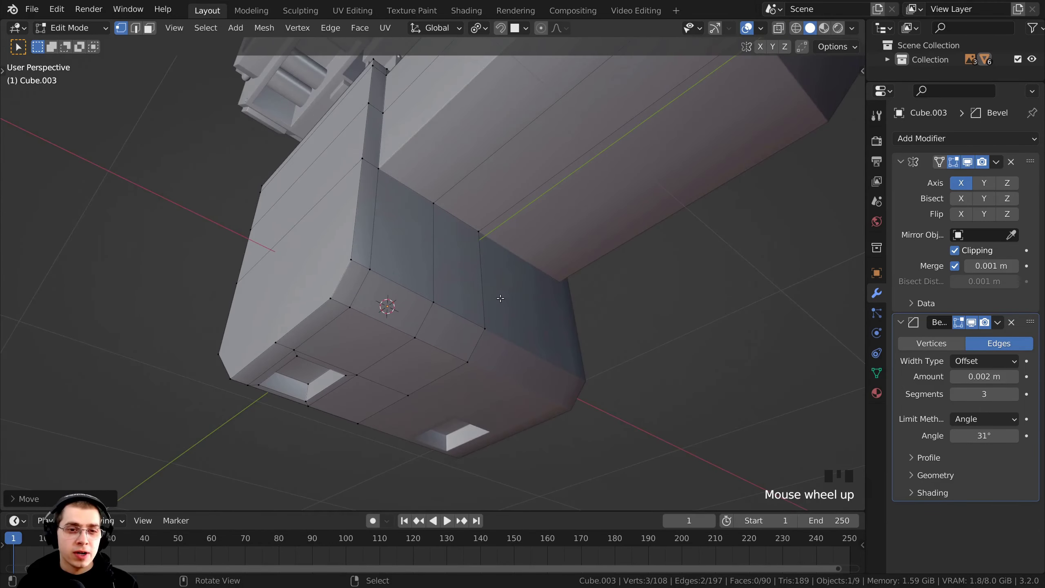
{"action": "middle_click_drag", "start_coordinate": [356, 361], "coordinate": [407, 274]}
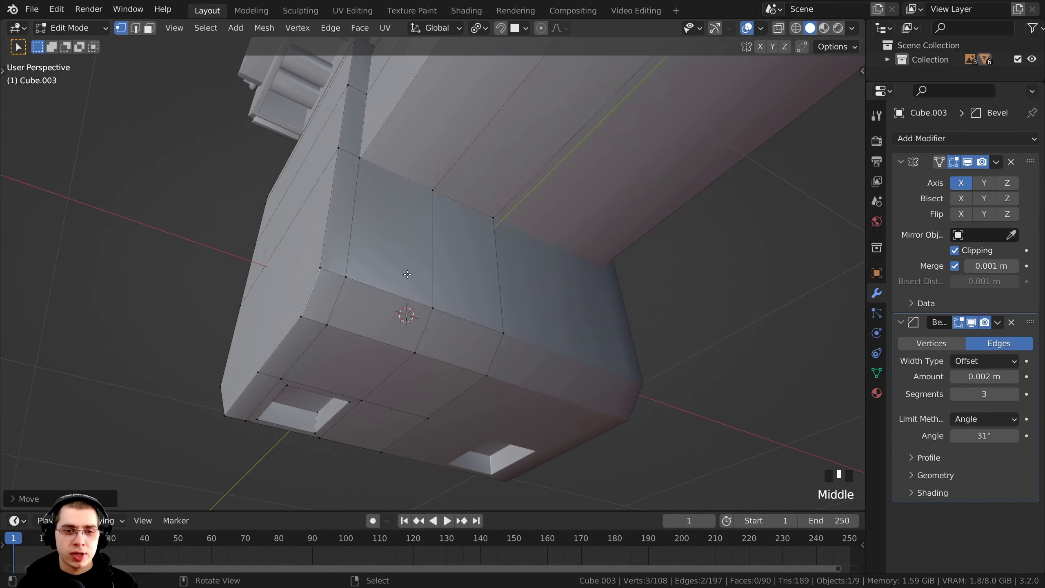
{"action": "middle_click_drag", "start_coordinate": [398, 386], "coordinate": [362, 206]}
{"action": "key", "text": "ctrl+r"}
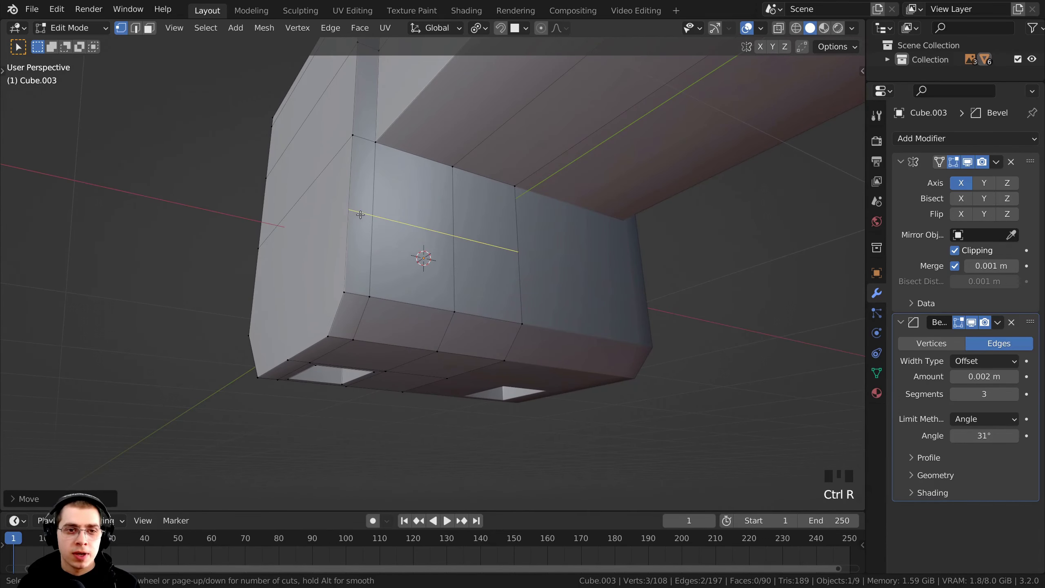
{"action": "left_click", "coordinate": [361, 215]}
{"action": "right_click", "coordinate": [393, 257]}
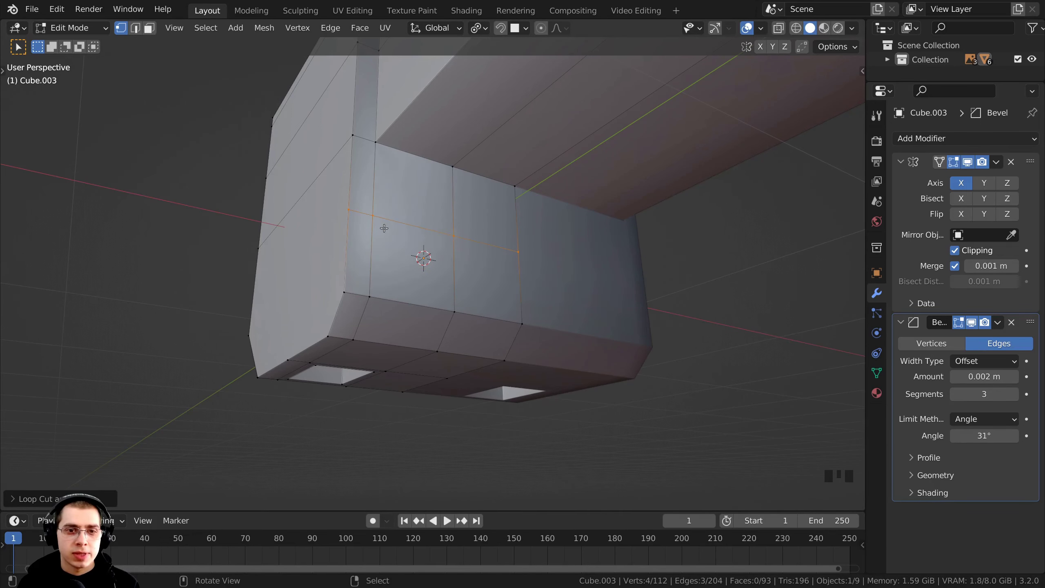
Step: In face selection mode, delete the three inner faces running from the back wall's lower half over the chamfer onto the underside
{"action": "middle_click_drag", "start_coordinate": [384, 228], "coordinate": [462, 284]}
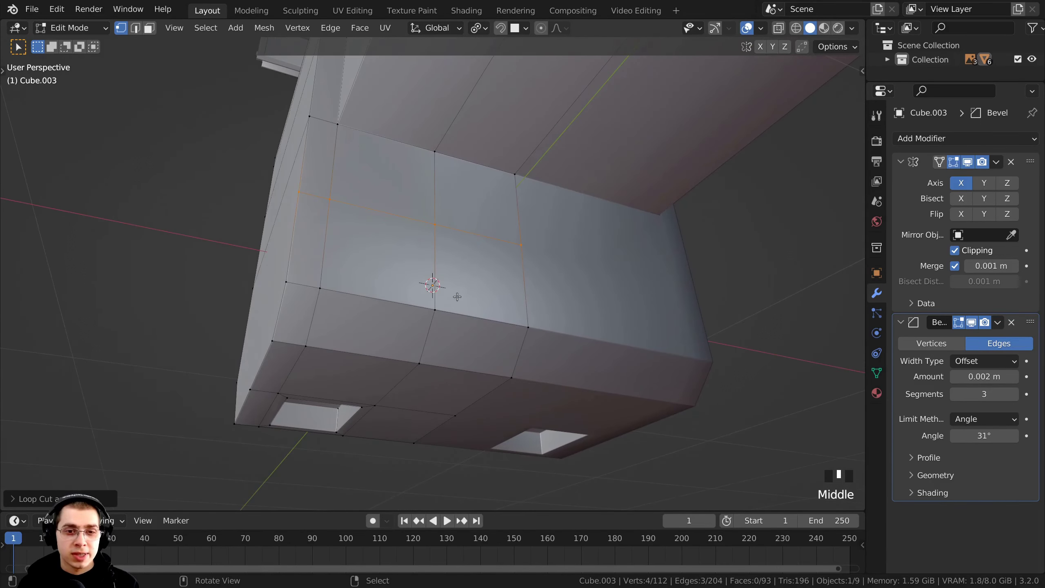
{"action": "middle_click_drag", "start_coordinate": [412, 219], "coordinate": [472, 303]}
{"action": "key", "text": "3"}
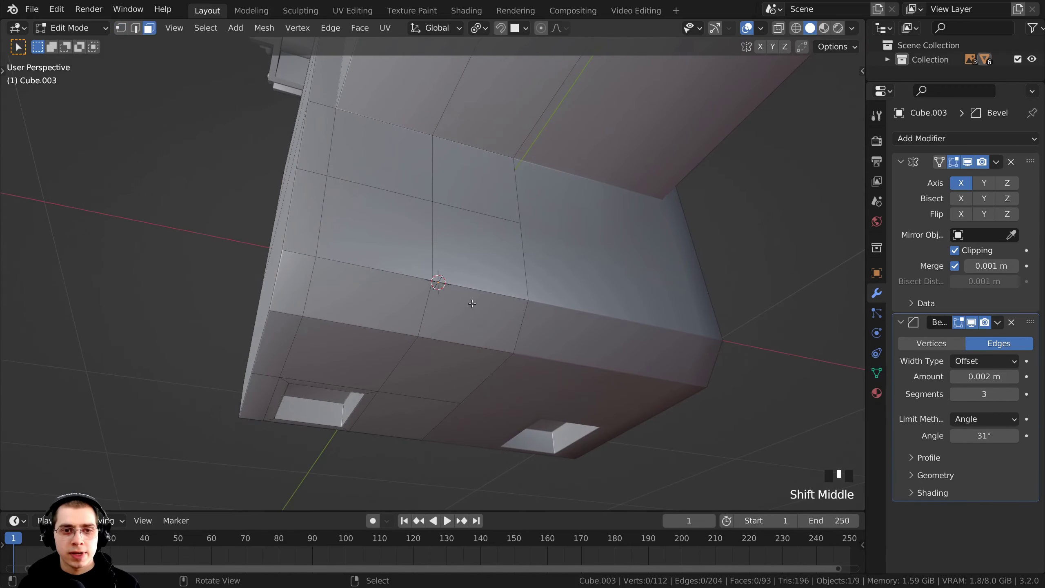
{"action": "right_click", "coordinate": [470, 259]}
{"action": "right_click", "coordinate": [461, 314], "text": "shift"}
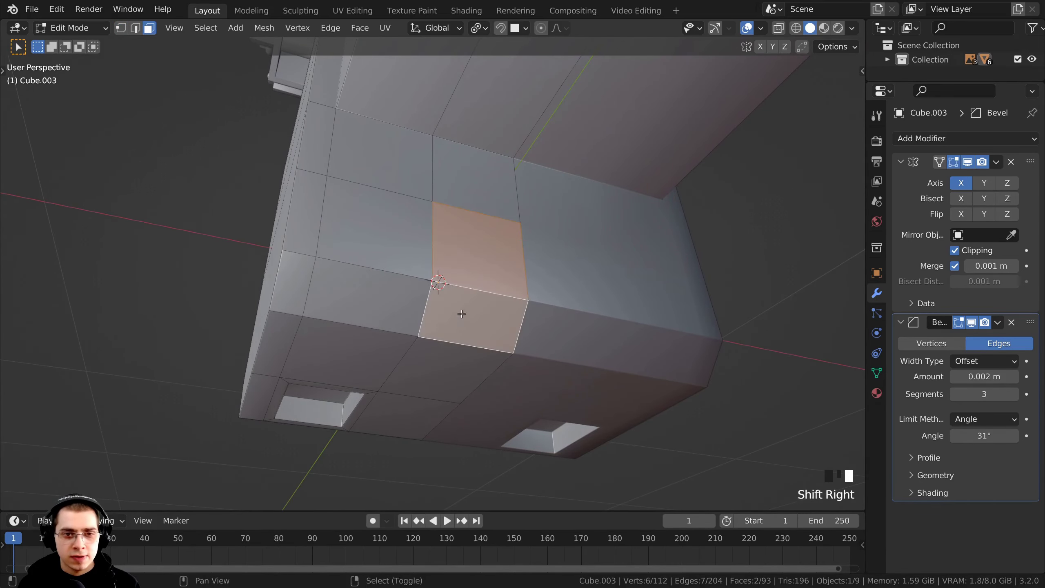
{"action": "right_click", "coordinate": [428, 354], "text": "shift"}
{"action": "middle_click_drag", "start_coordinate": [466, 281], "coordinate": [441, 277]}
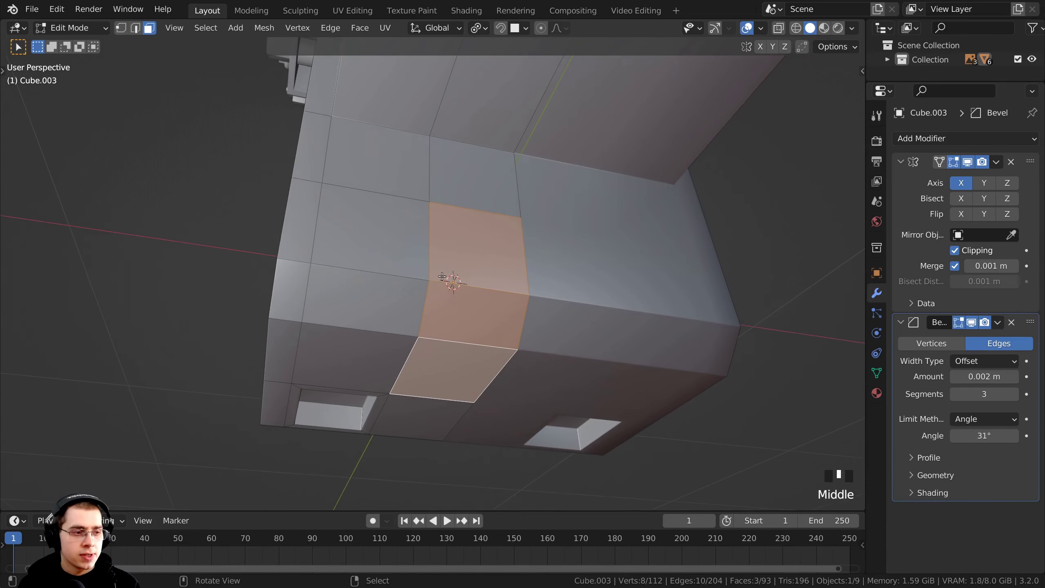
{"action": "key", "text": "x"}
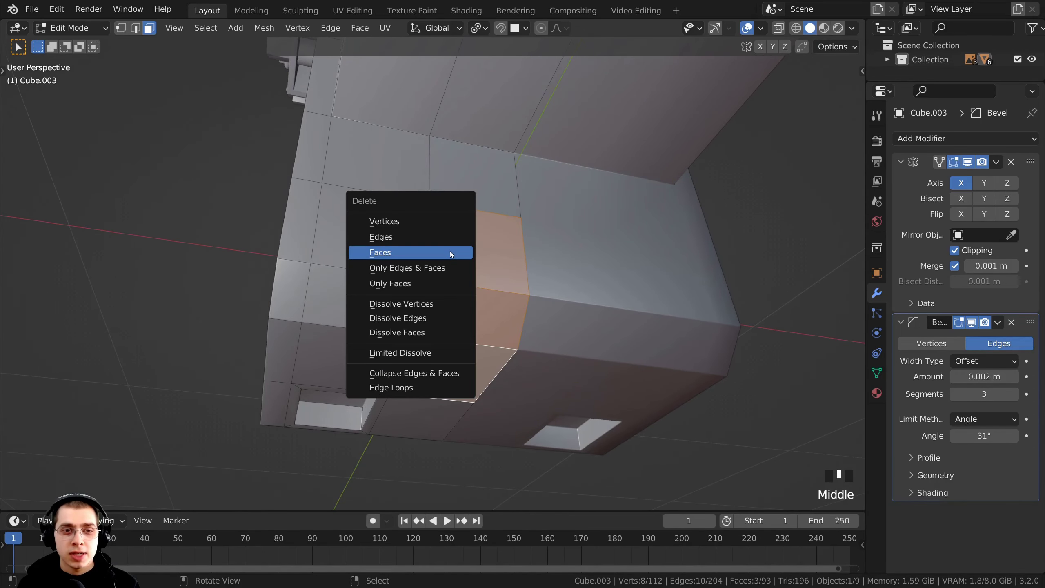
{"action": "left_click", "coordinate": [450, 251]}
Step: In vertex selection mode, select the opening's two upper and two lower edge vertices and fill them with a sloped face
{"action": "middle_click_drag", "start_coordinate": [437, 343], "coordinate": [418, 280]}
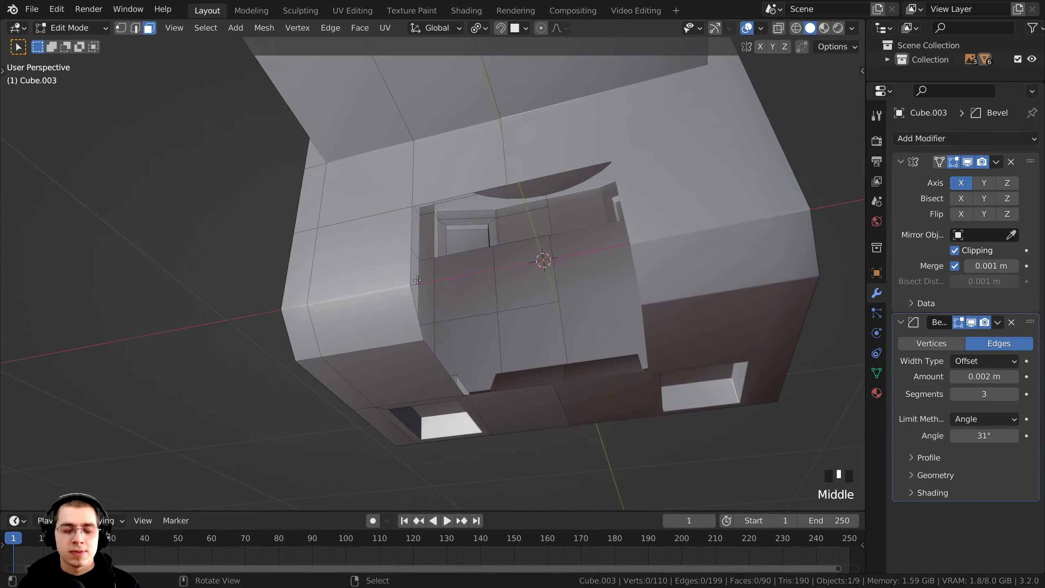
{"action": "middle_click_drag", "start_coordinate": [430, 338], "coordinate": [452, 295]}
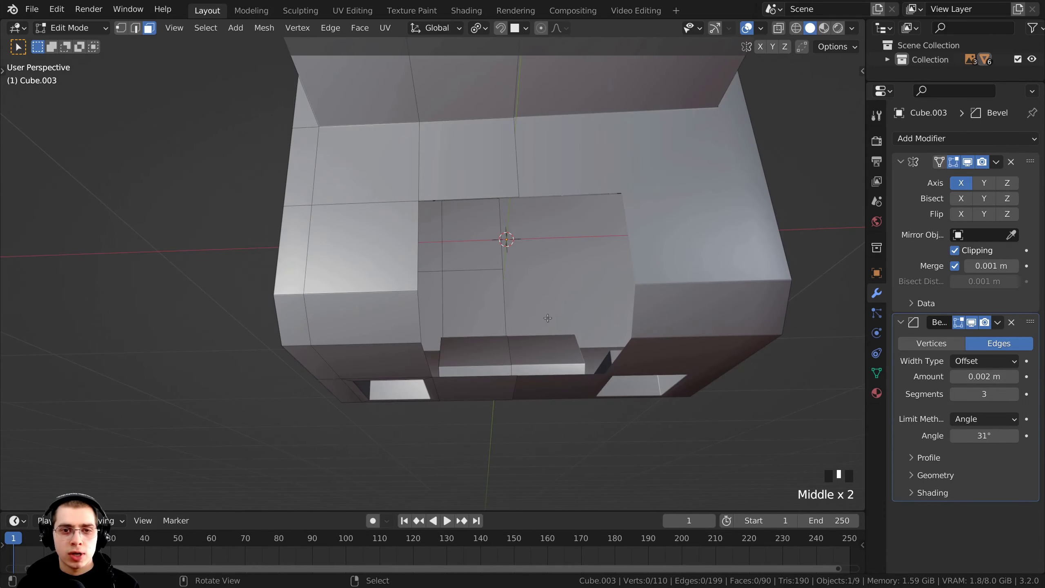
{"action": "key", "text": "1"}
{"action": "middle_click_drag", "start_coordinate": [522, 300], "coordinate": [347, 144]}
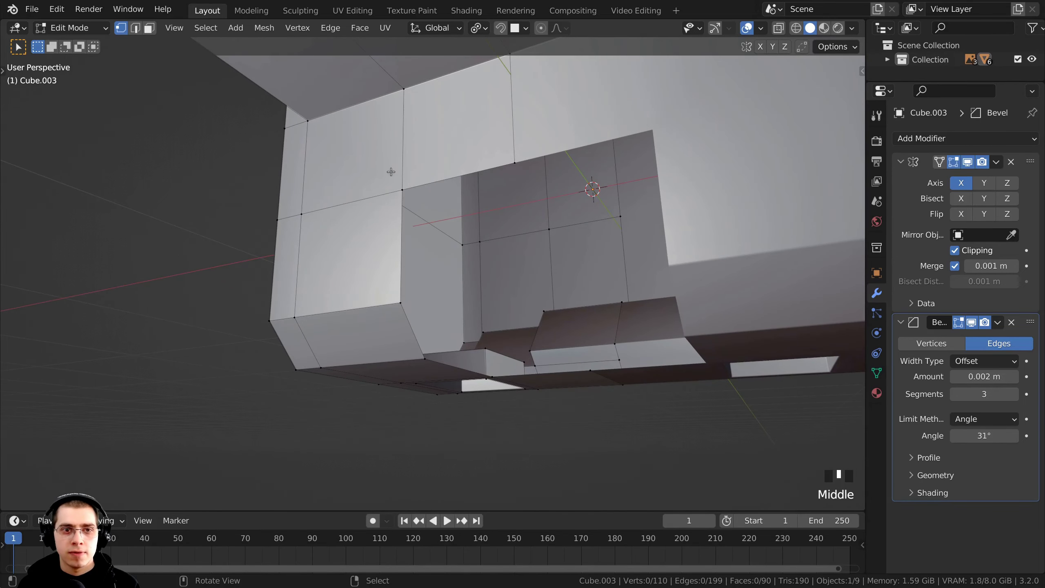
{"action": "right_click", "coordinate": [400, 185]}
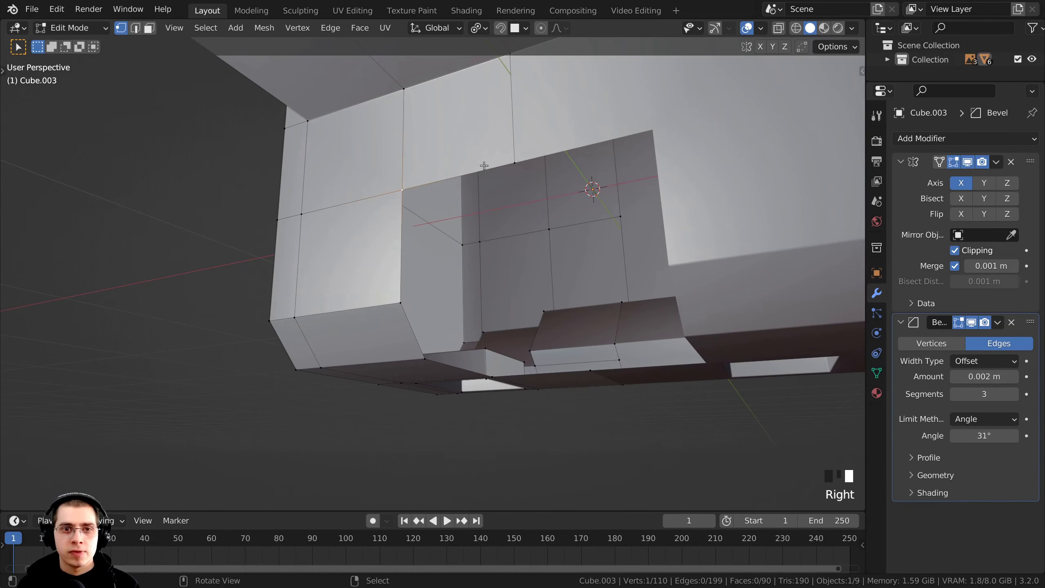
{"action": "middle_click_drag", "start_coordinate": [518, 395], "coordinate": [476, 198]}
{"action": "right_click", "coordinate": [535, 413], "text": "shift"}
{"action": "right_click", "coordinate": [570, 404], "text": "shift"}
{"action": "scroll", "coordinate": [431, 212], "scroll_direction": "up", "scroll_amount": 2}
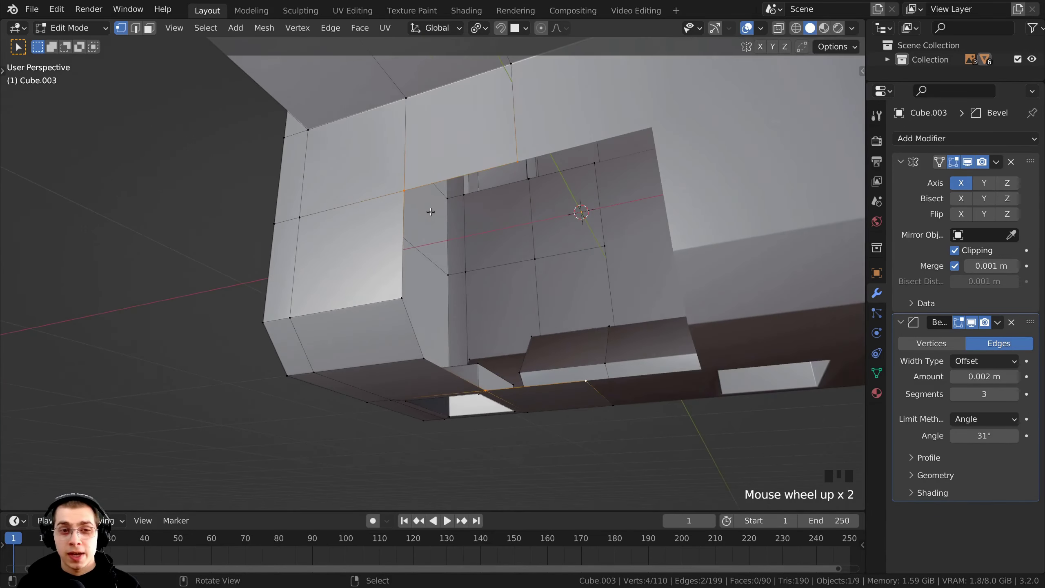
{"action": "key", "text": "f"}
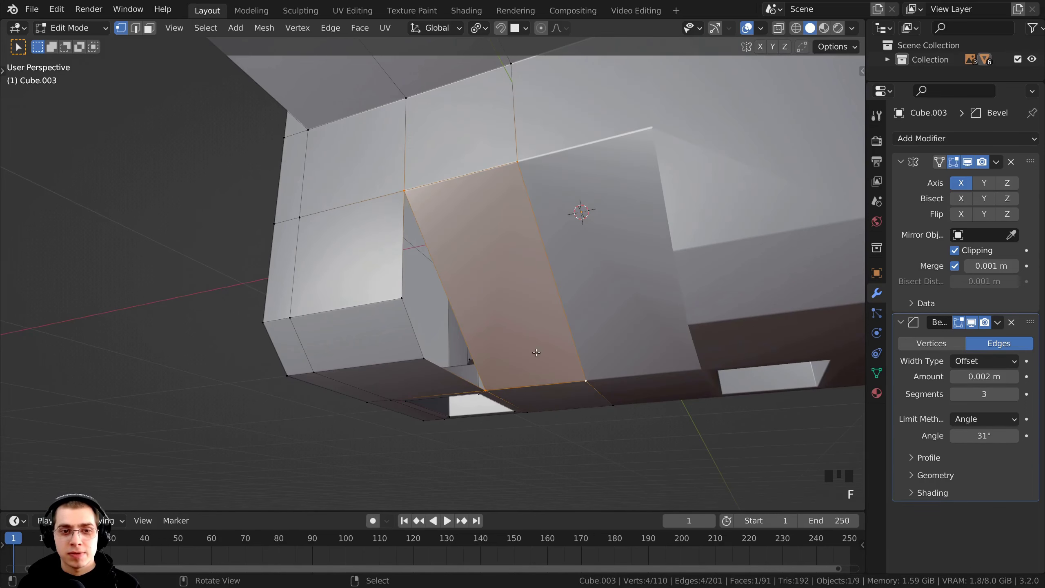
Step: Select the four corner vertices around the opening beside the sloped face and fill the side gap with a face
{"action": "middle_click_drag", "start_coordinate": [536, 353], "coordinate": [520, 379]}
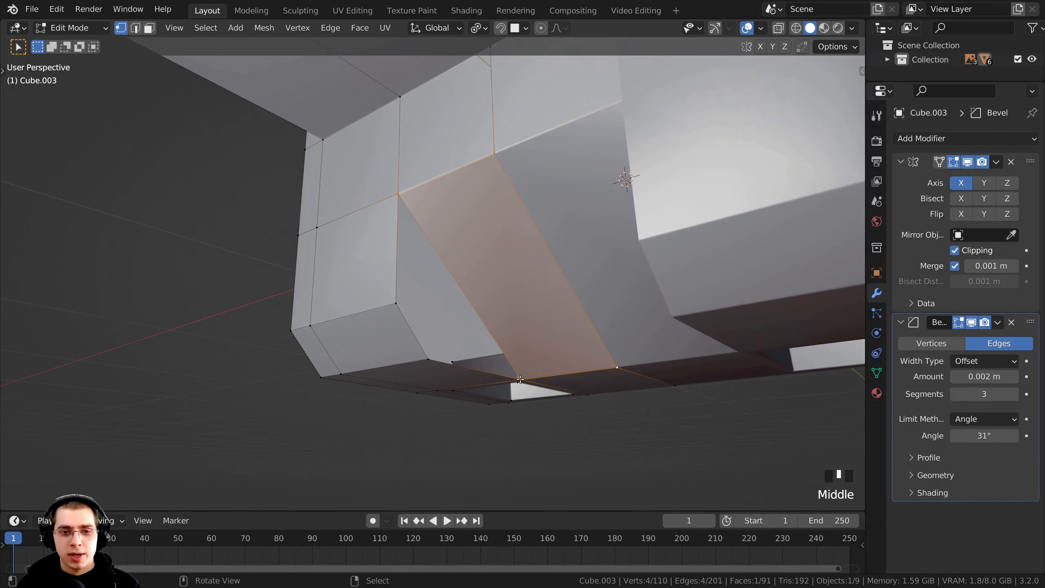
{"action": "right_click", "coordinate": [520, 379]}
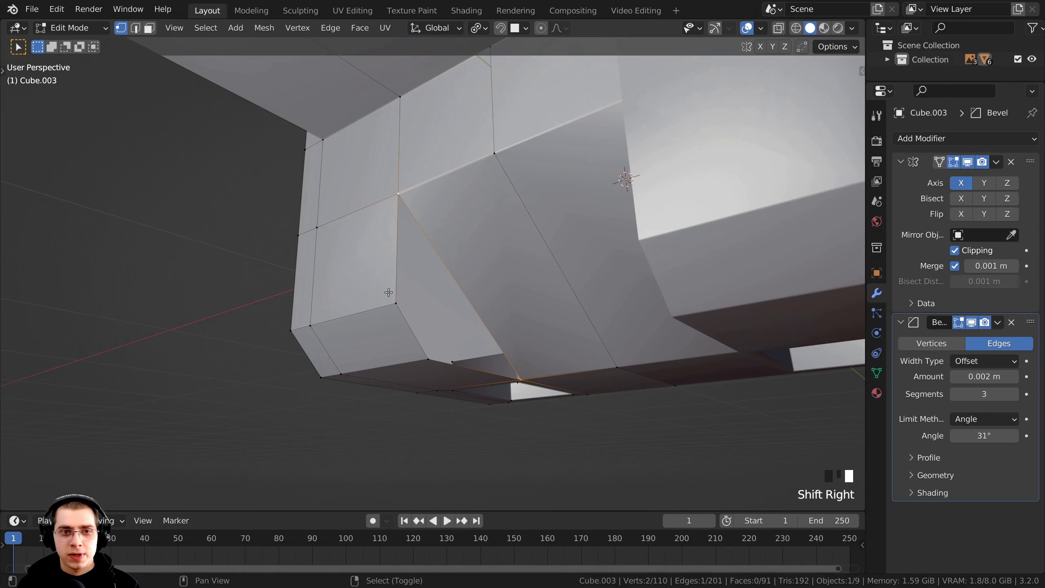
{"action": "right_click", "coordinate": [394, 304], "text": "shift"}
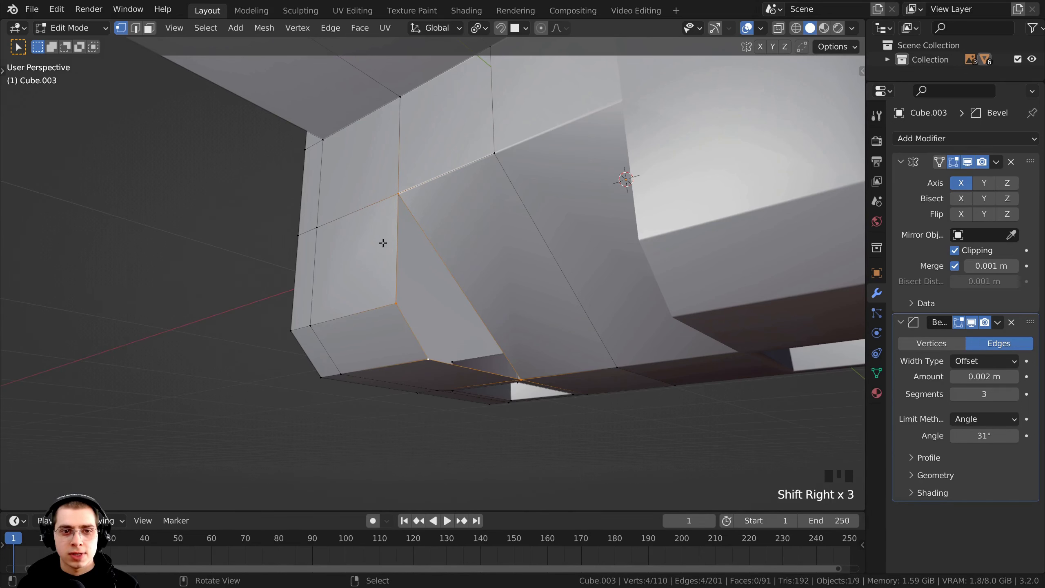
{"action": "middle_click_drag", "start_coordinate": [452, 251], "coordinate": [361, 225]}
{"action": "middle_click_drag", "start_coordinate": [413, 300], "coordinate": [420, 252]}
{"action": "scroll", "coordinate": [434, 276], "scroll_direction": "up", "scroll_amount": 2}
{"action": "scroll", "coordinate": [362, 303], "scroll_direction": "down", "scroll_amount": 1}
{"action": "middle_click_drag", "start_coordinate": [362, 304], "coordinate": [476, 232], "text": "shift"}
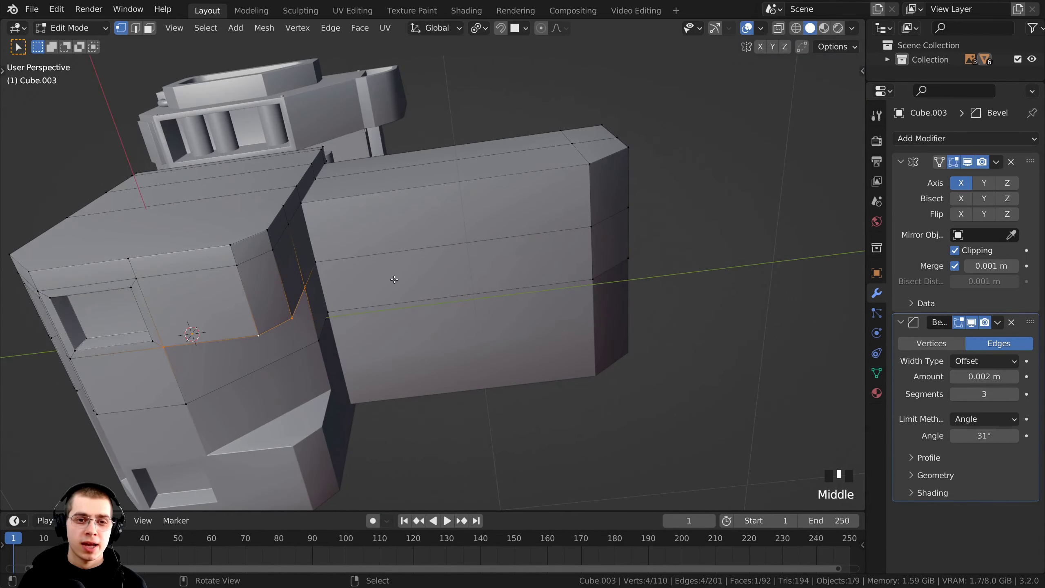
Step: In face selection mode, inset the two upper faces on the rear extension's underside by about 0.154 m with Boundary off
{"action": "middle_click_drag", "start_coordinate": [394, 280], "coordinate": [462, 243]}
{"action": "middle_click_drag", "start_coordinate": [486, 287], "coordinate": [178, 53], "text": "shift"}
{"action": "key", "text": "ctrl+r"}
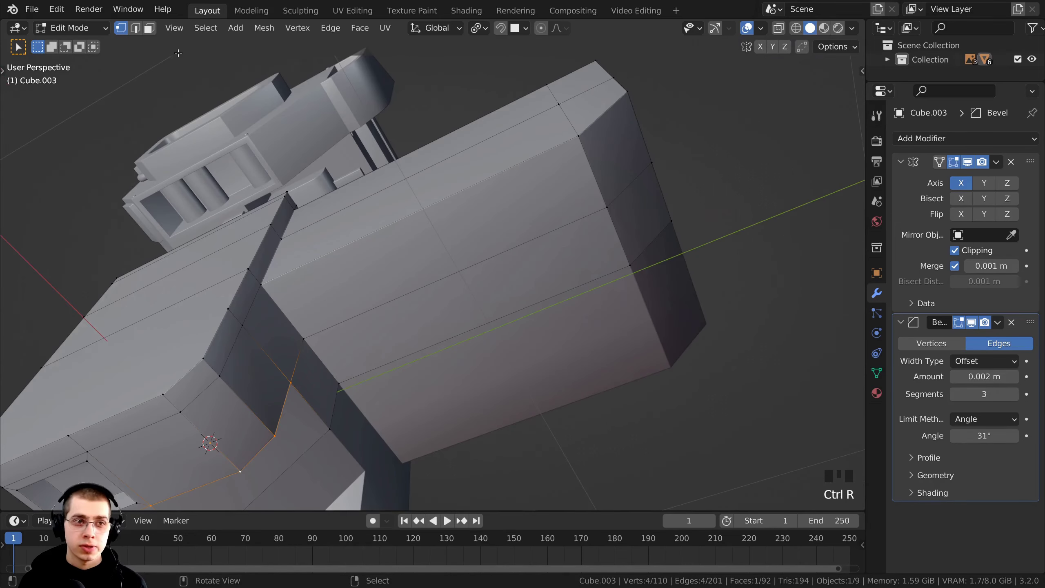
{"action": "left_click", "coordinate": [150, 29]}
{"action": "middle_click_drag", "start_coordinate": [405, 356], "coordinate": [300, 289], "text": "shift"}
{"action": "right_click", "coordinate": [304, 196]}
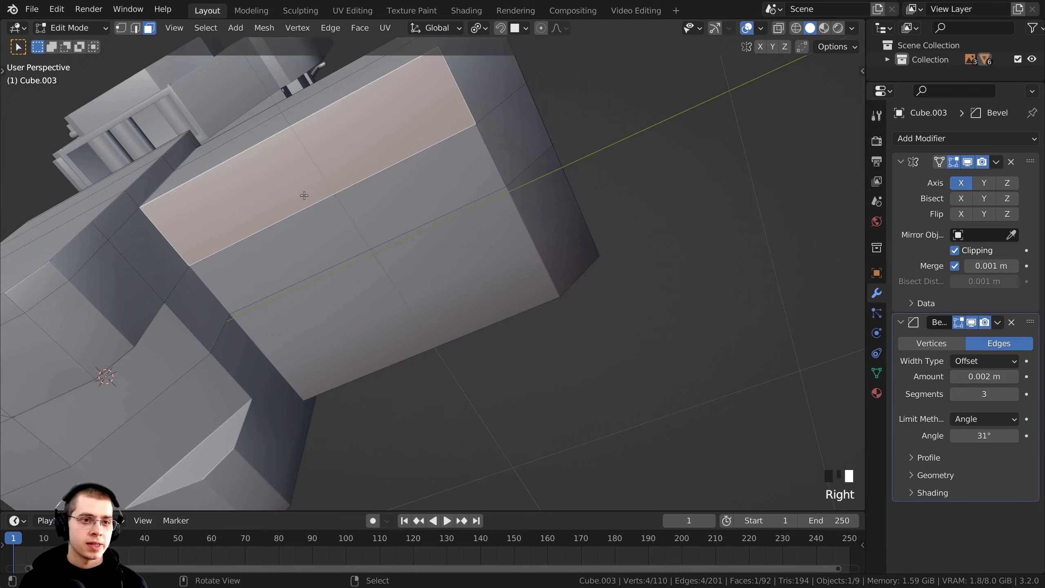
{"action": "right_click", "coordinate": [364, 227], "text": "shift"}
{"action": "scroll", "coordinate": [373, 245], "scroll_direction": "up", "scroll_amount": 2}
{"action": "scroll", "coordinate": [446, 222], "scroll_direction": "down", "scroll_amount": 1}
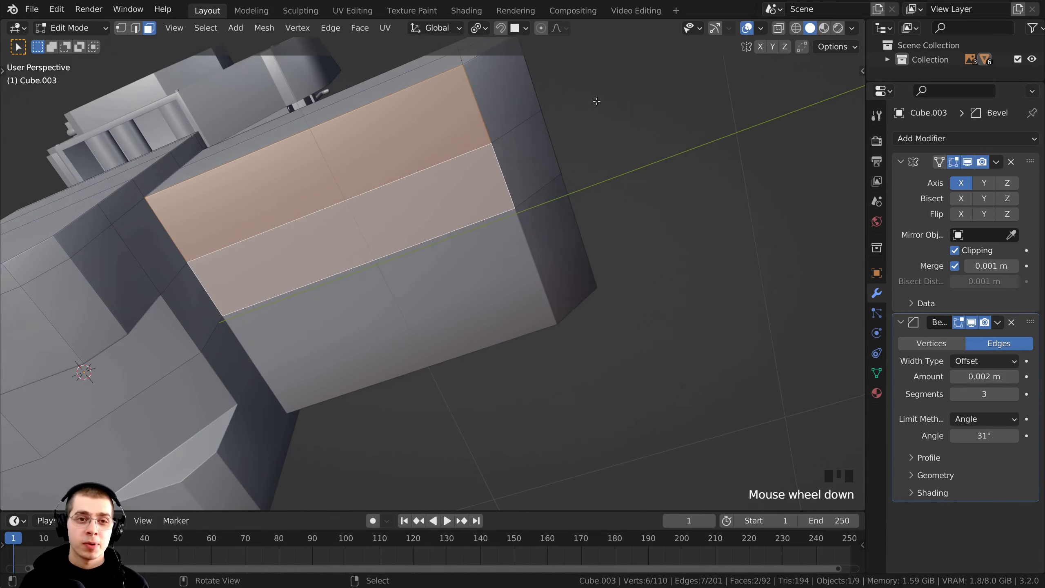
{"action": "key", "text": "i"}
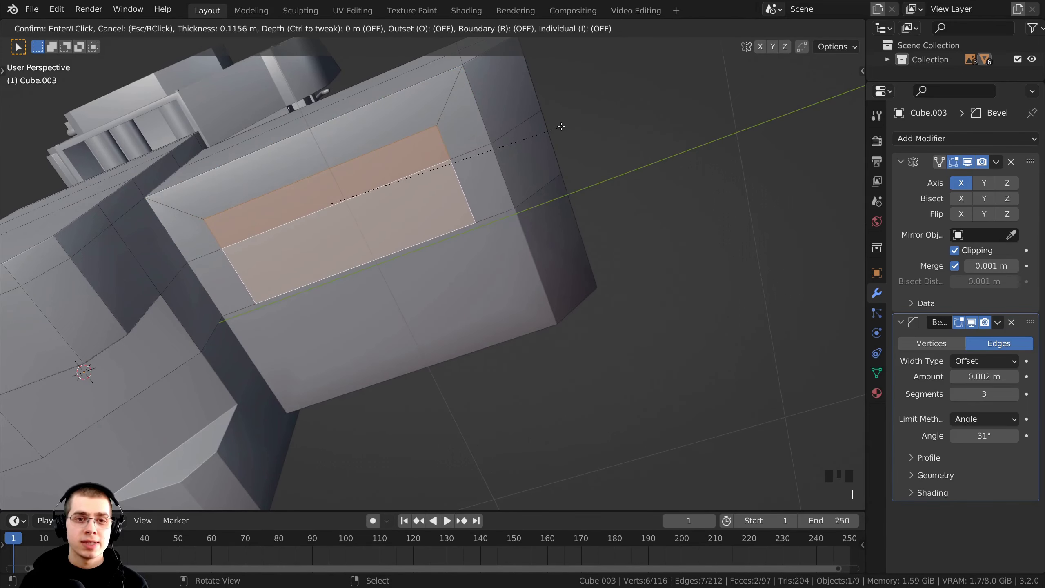
{"action": "key", "text": "b"}
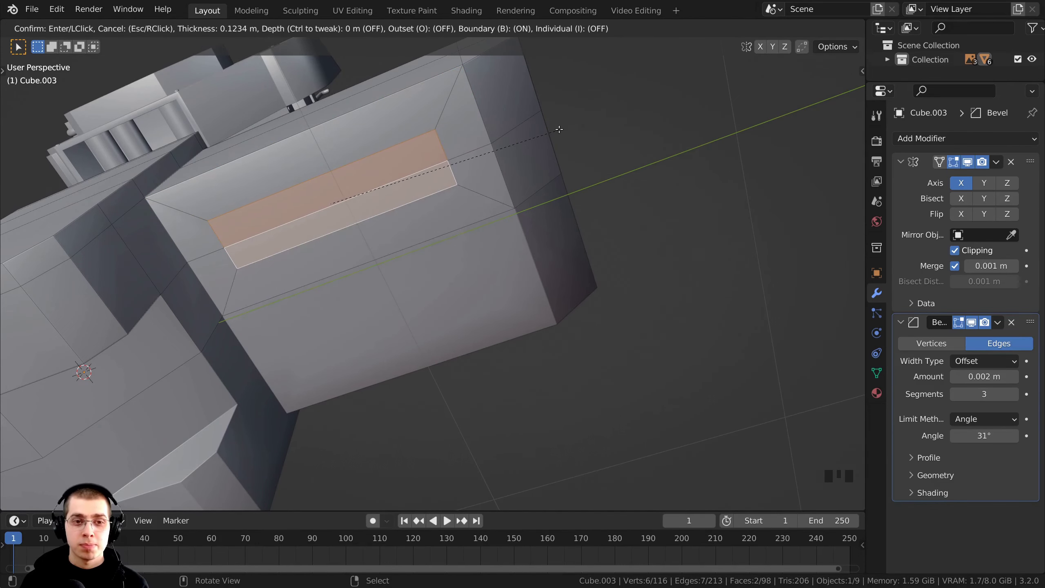
{"action": "key", "text": "b"}
{"action": "key", "text": "b"}
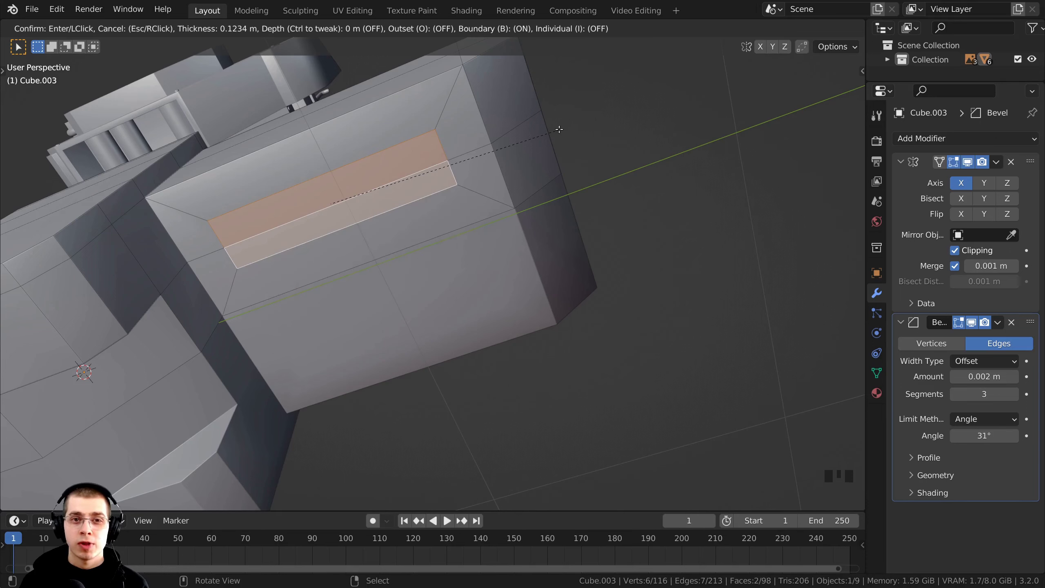
{"action": "key", "text": "b"}
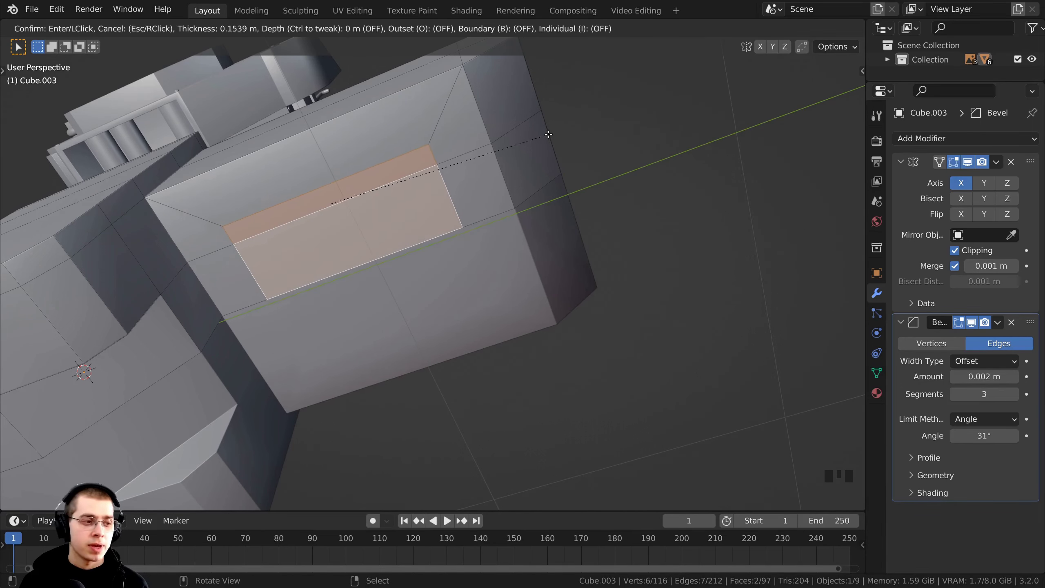
{"action": "left_click", "coordinate": [548, 135]}
Step: Extrude the inset faces inward into the rear extension to form a recess in its underside
{"action": "middle_click_drag", "start_coordinate": [547, 134], "coordinate": [325, 261]}
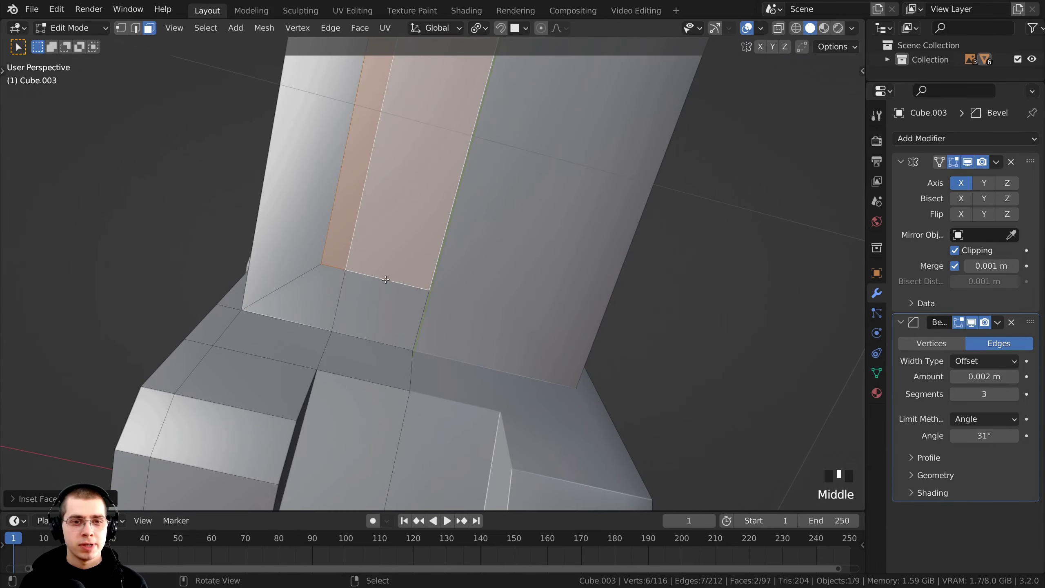
{"action": "middle_click_drag", "start_coordinate": [386, 279], "coordinate": [356, 256], "text": "shift"}
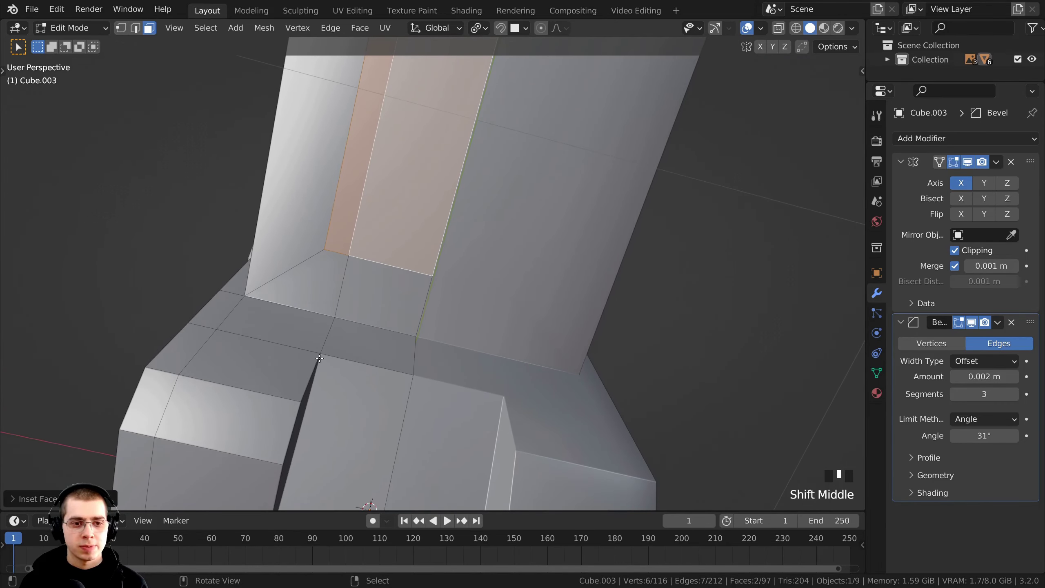
{"action": "middle_click_drag", "start_coordinate": [320, 359], "coordinate": [406, 312], "text": "shift"}
{"action": "key", "text": "e"}
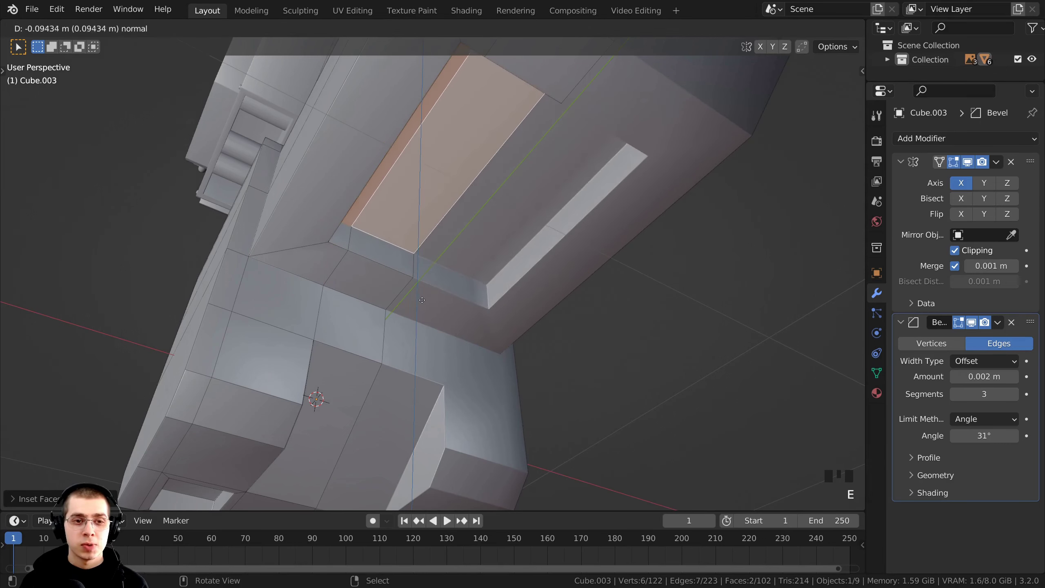
{"action": "left_click", "coordinate": [430, 271]}
Step: Deepen the underside recess by adjusting the height of its floor faces along Z
{"action": "middle_click_drag", "start_coordinate": [430, 271], "coordinate": [341, 281]}
{"action": "key", "text": "g"}
{"action": "key", "text": "z"}
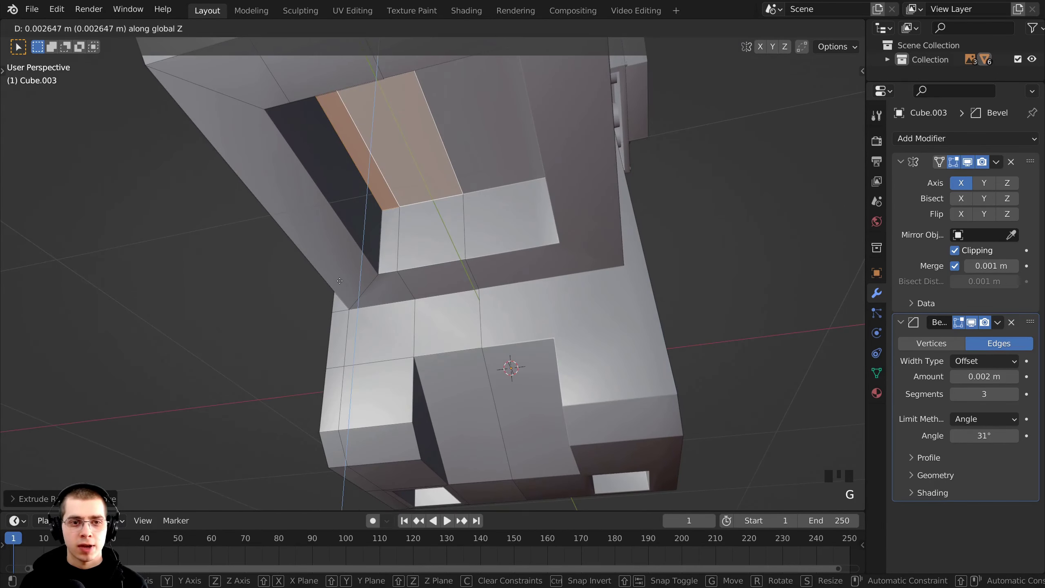
{"action": "left_click", "coordinate": [389, 190]}
{"action": "scroll", "coordinate": [389, 190], "scroll_direction": "up", "scroll_amount": 2}
{"action": "middle_click_drag", "start_coordinate": [388, 198], "coordinate": [469, 239], "text": "shift"}
{"action": "key", "text": "g"}
{"action": "key", "text": "z"}
{"action": "left_click", "coordinate": [398, 253]}
Step: Duplicate the recess floor face beside the mirror line and lengthen the copy along Y
{"action": "right_click", "coordinate": [408, 238]}
{"action": "key", "text": "shift+d"}
{"action": "left_click", "coordinate": [471, 243]}
{"action": "key", "text": "s"}
{"action": "key", "text": "y"}
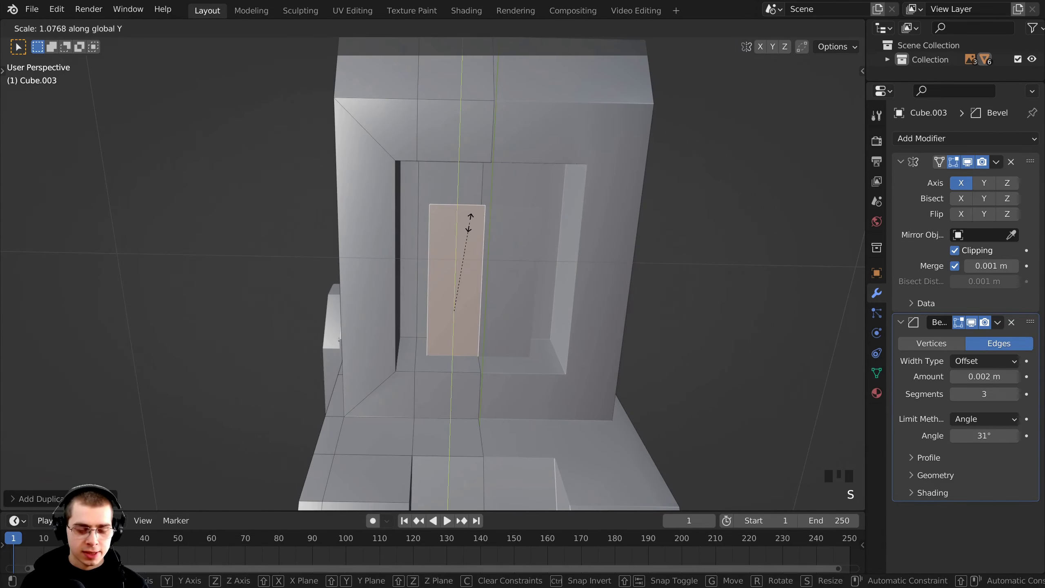
{"action": "left_click", "coordinate": [467, 185]}
Step: Move the duplicated strip into line with the recess and adjust its placement along Y
{"action": "scroll", "coordinate": [467, 186], "scroll_direction": "down", "scroll_amount": 2}
{"action": "key", "text": "g"}
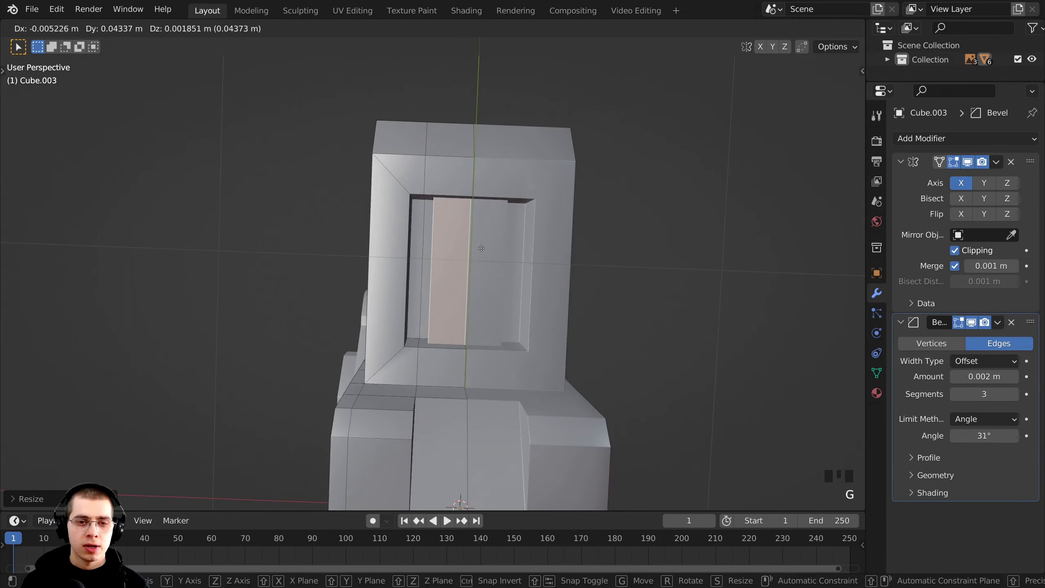
{"action": "left_click", "coordinate": [440, 312]}
{"action": "middle_click_drag", "start_coordinate": [440, 312], "coordinate": [462, 354]}
{"action": "key", "text": "g"}
{"action": "key", "text": "y"}
{"action": "left_click", "coordinate": [477, 362]}
Step: Fine-tune the strip's position at the mirror line and extrude it about 0.22 m into the recess as a central bar
{"action": "key", "text": "g"}
{"action": "left_click", "coordinate": [453, 205]}
{"action": "key", "text": "g"}
{"action": "left_click", "coordinate": [394, 273]}
{"action": "key", "text": "ctrl+z"}
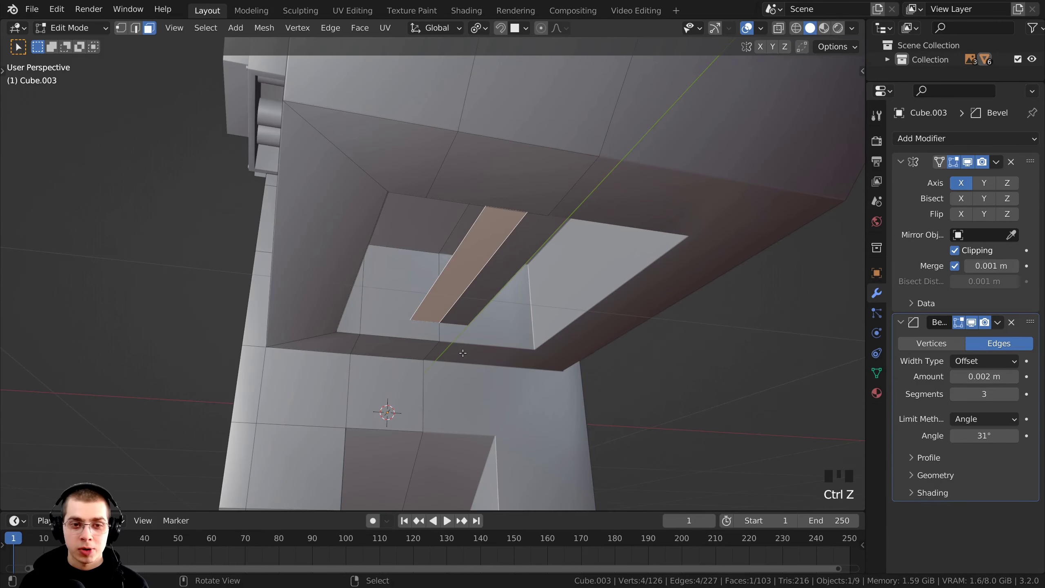
{"action": "key", "text": "e"}
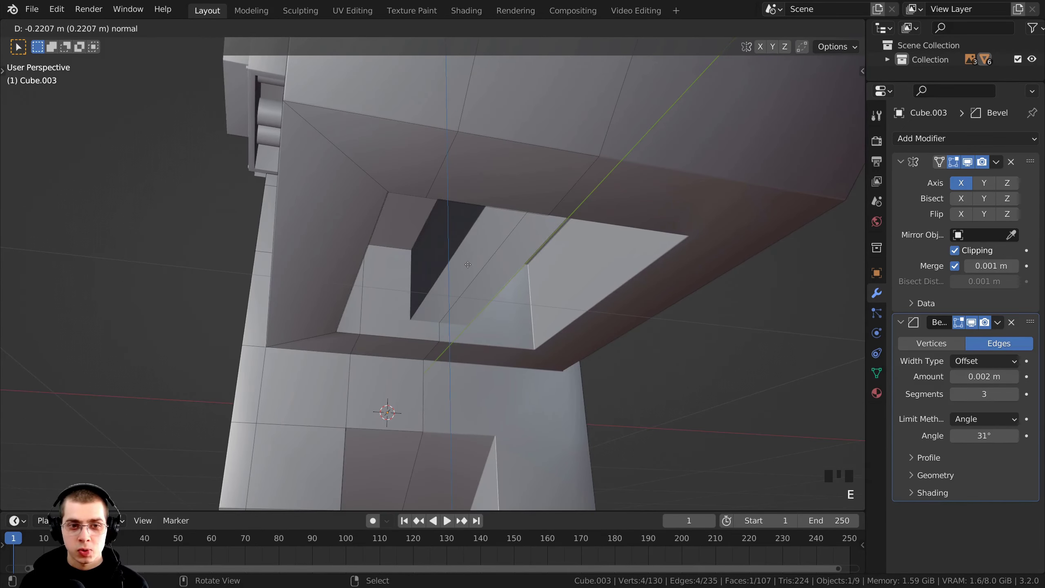
{"action": "left_click", "coordinate": [468, 264]}
Step: Duplicate the floor face beside the central bar, lower the copy along Z and scale it to 0.36 along Y
{"action": "scroll", "coordinate": [468, 264], "scroll_direction": "down", "scroll_amount": 2}
{"action": "middle_click_drag", "start_coordinate": [467, 264], "coordinate": [501, 304]}
{"action": "right_click", "coordinate": [441, 264]}
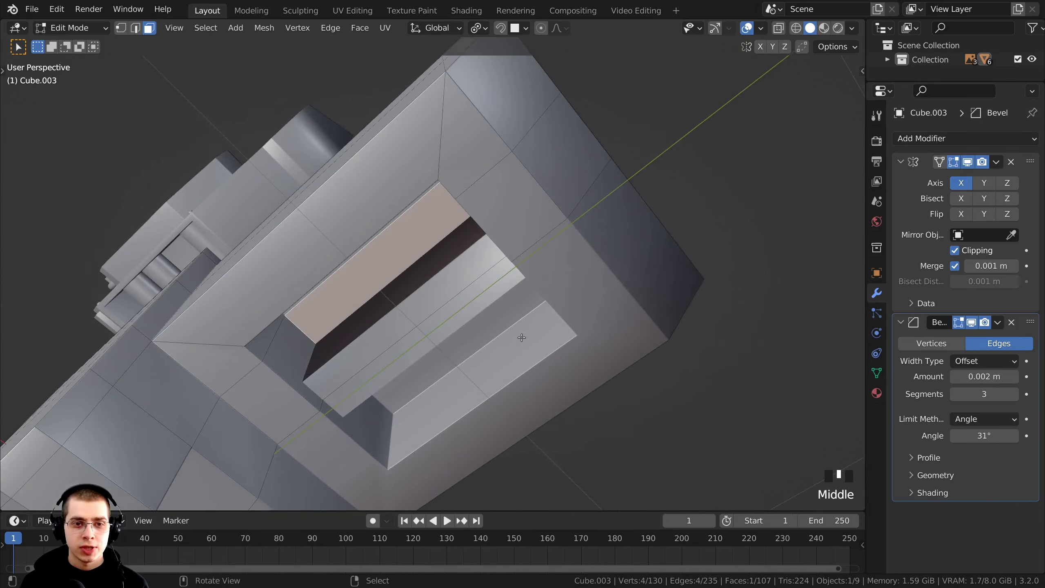
{"action": "key", "text": "shift+d"}
{"action": "left_click", "coordinate": [502, 304]}
{"action": "scroll", "coordinate": [501, 304], "scroll_direction": "up", "scroll_amount": 3}
{"action": "key", "text": "g"}
{"action": "key", "text": "z"}
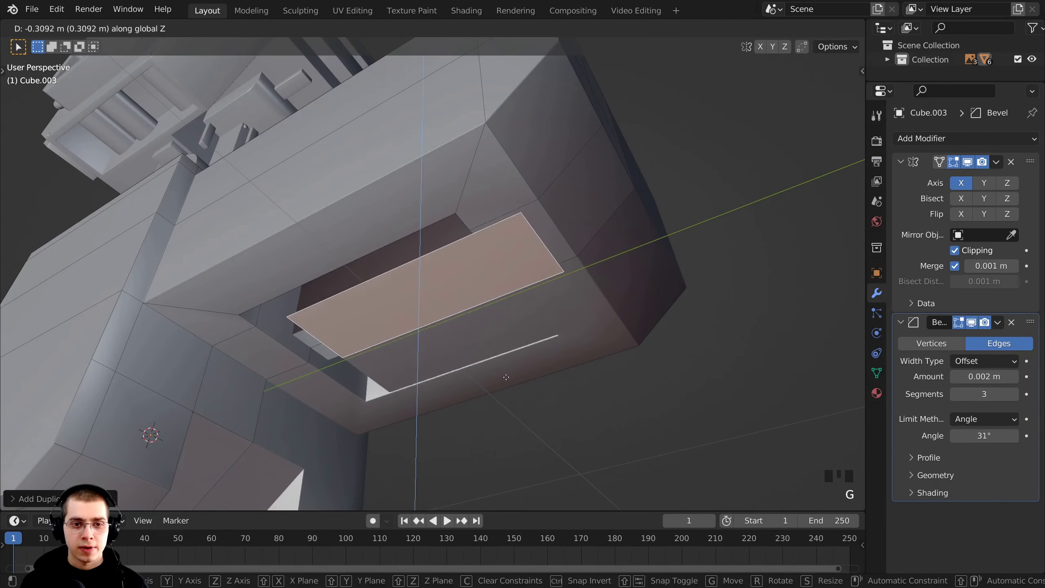
{"action": "left_click", "coordinate": [591, 190]}
{"action": "key", "text": "s"}
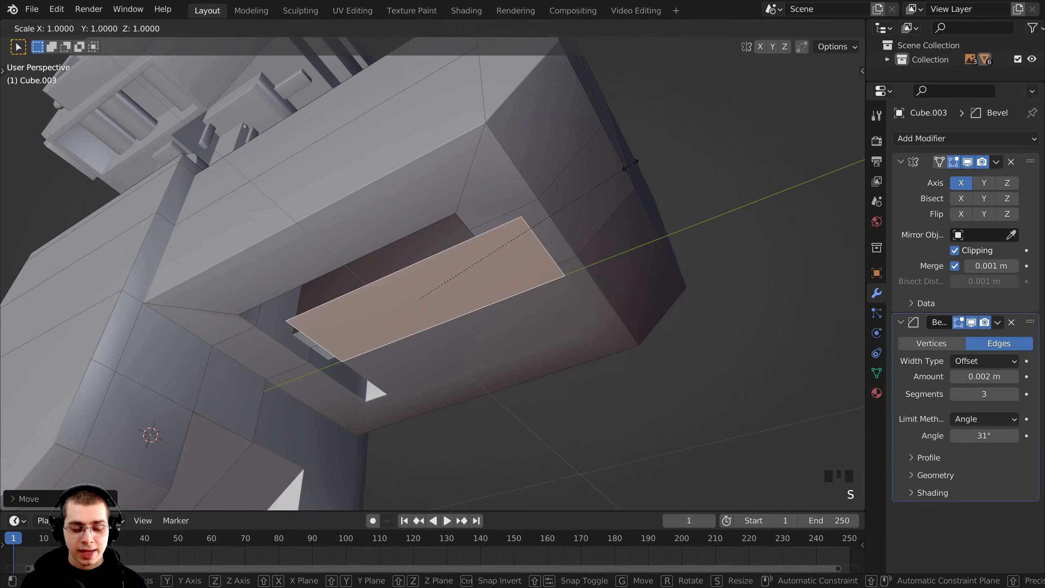
{"action": "key", "text": "y"}
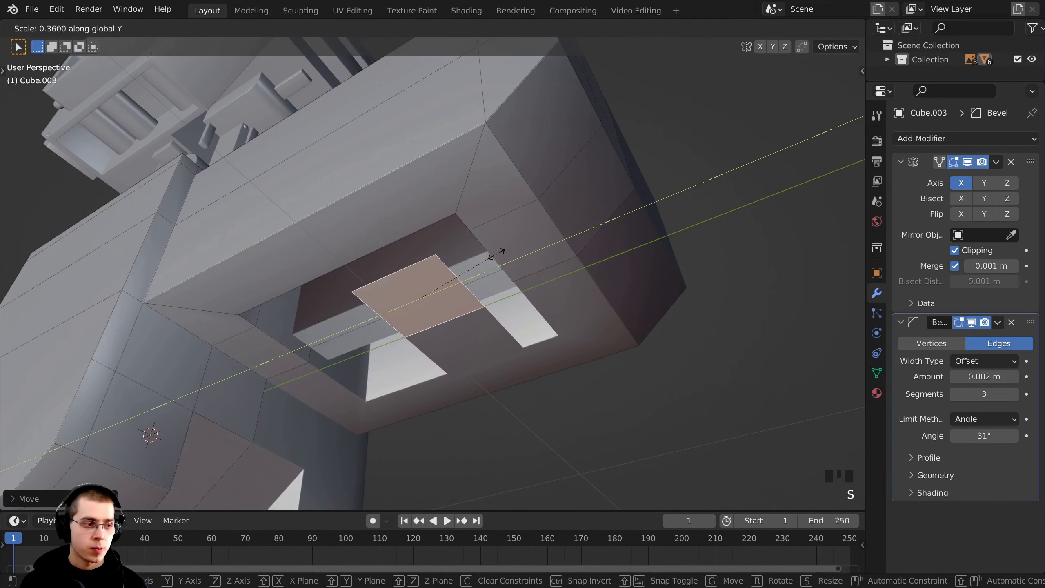
{"action": "left_click", "coordinate": [497, 256]}
Step: Move the shortened face to the rear end of the channel beside the bar and adjust its height along Z
{"action": "middle_click_drag", "start_coordinate": [497, 256], "coordinate": [499, 328]}
{"action": "key", "text": "g"}
{"action": "left_click", "coordinate": [432, 288]}
{"action": "key", "text": "g"}
{"action": "left_click", "coordinate": [465, 198]}
{"action": "key", "text": "g"}
{"action": "left_click", "coordinate": [498, 233]}
{"action": "key", "text": "g"}
{"action": "left_click", "coordinate": [552, 248]}
{"action": "scroll", "coordinate": [493, 280], "scroll_direction": "up", "scroll_amount": 3}
{"action": "key", "text": "g"}
{"action": "left_click", "coordinate": [481, 288]}
{"action": "key", "text": "g"}
{"action": "left_click", "coordinate": [494, 280]}
{"action": "key", "text": "g"}
{"action": "key", "text": "z"}
{"action": "left_click", "coordinate": [528, 322]}
Step: Extrude the face up into the recess as a block, and raise the block's bottom face about 0.011 m along Z
{"action": "key", "text": "e"}
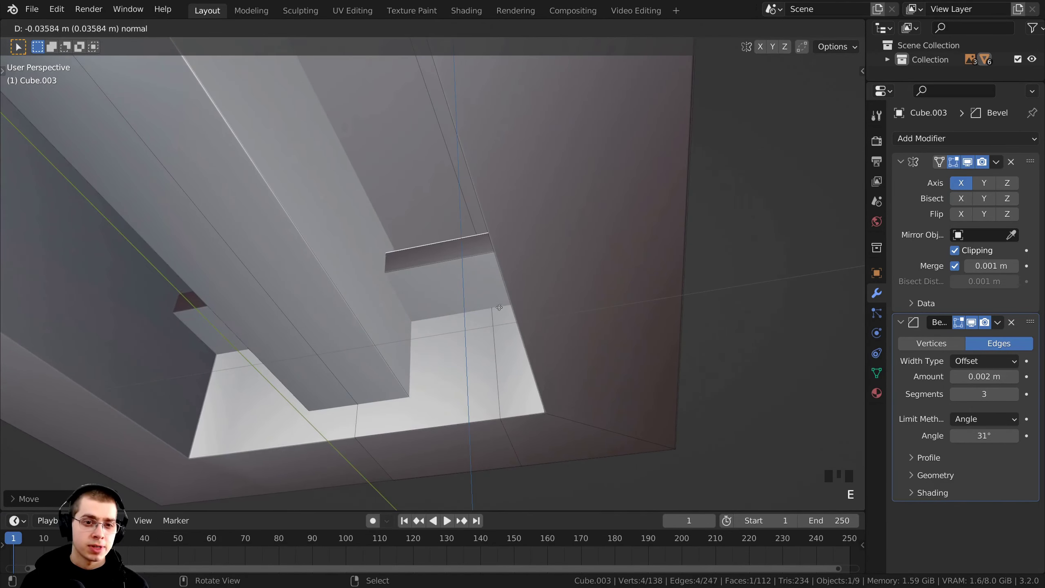
{"action": "left_click", "coordinate": [503, 282]}
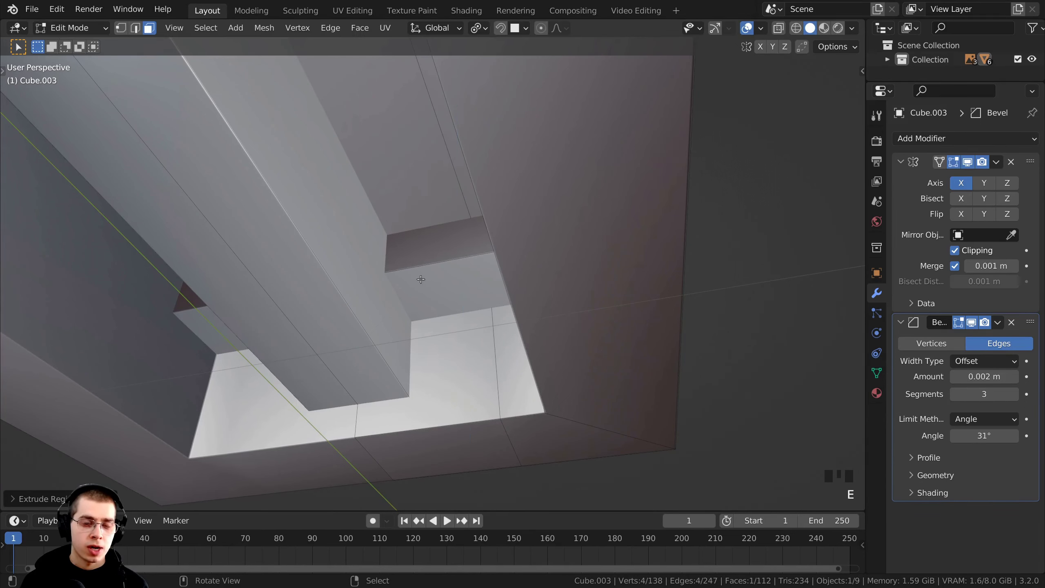
{"action": "middle_click_drag", "start_coordinate": [502, 282], "coordinate": [431, 264]}
{"action": "right_click", "coordinate": [448, 281]}
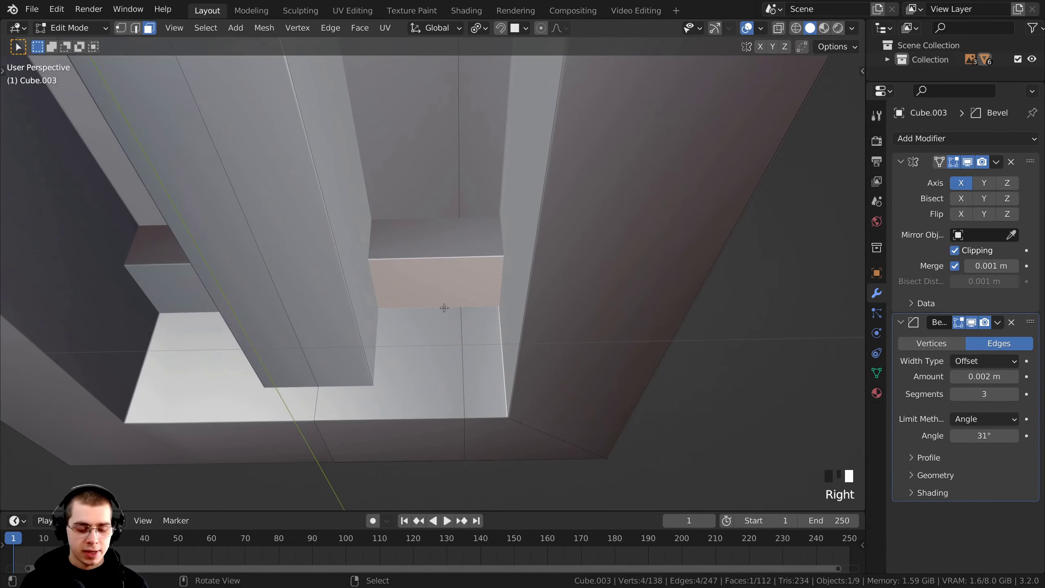
{"action": "key", "text": "g"}
{"action": "key", "text": "z"}
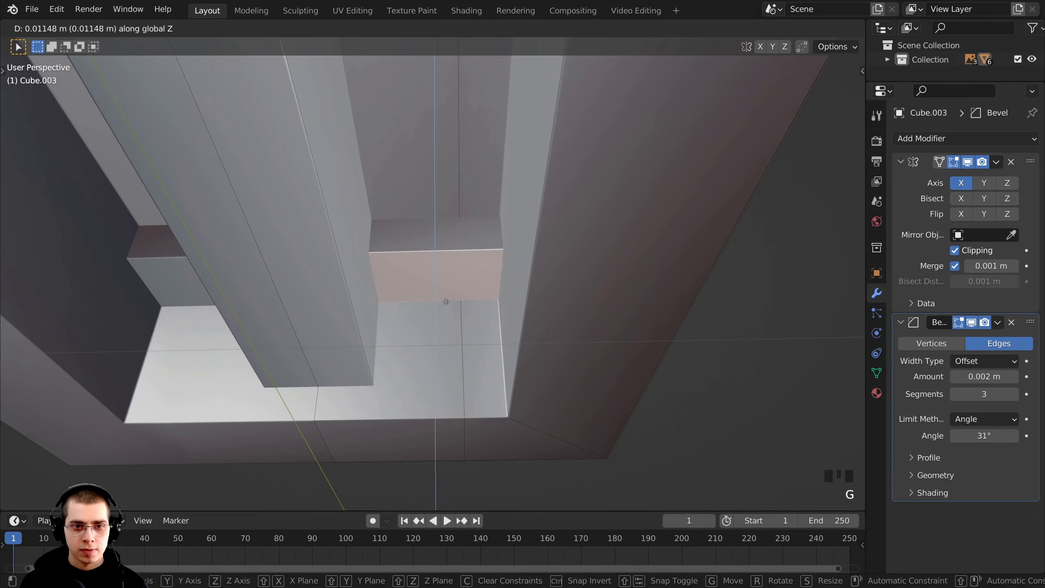
{"action": "left_click", "coordinate": [446, 301]}
Step: Duplicate the block's bottom face to the front end of the same channel and resize the copy
{"action": "middle_click_drag", "start_coordinate": [443, 298], "coordinate": [362, 280]}
{"action": "middle_click_drag", "start_coordinate": [465, 293], "coordinate": [485, 310]}
{"action": "key", "text": "shift+d"}
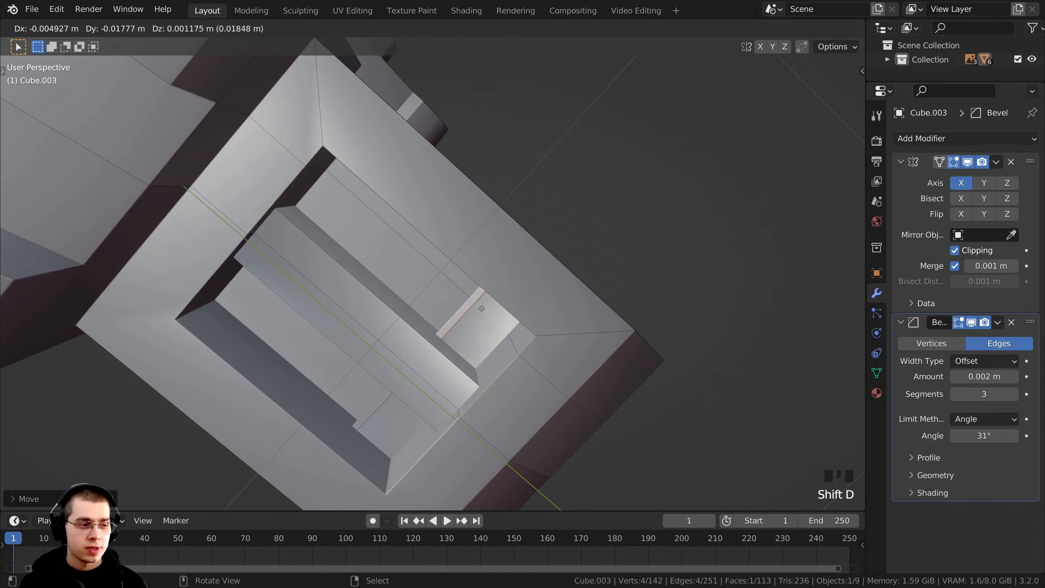
{"action": "key", "text": "x"}
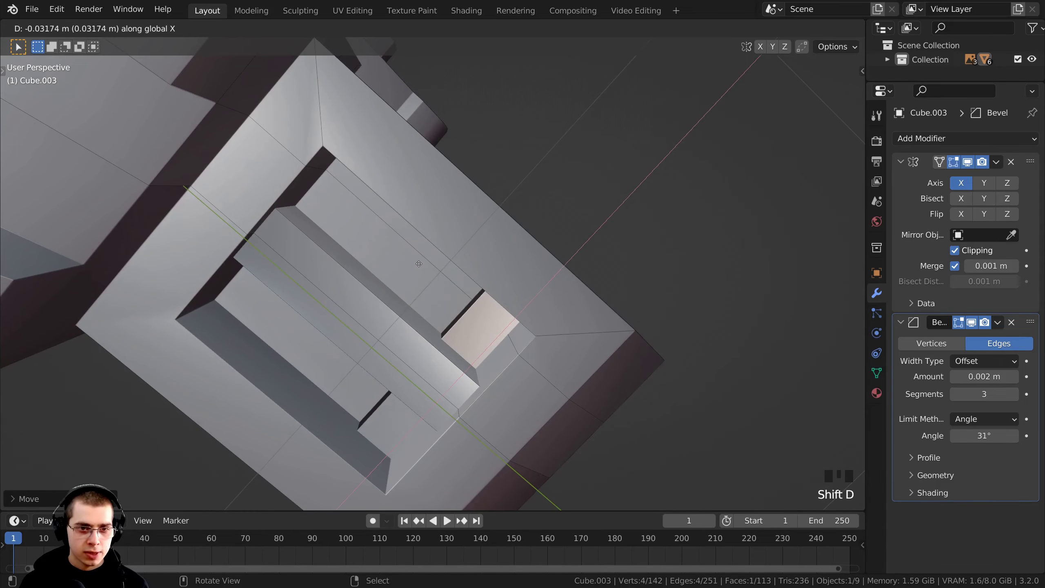
{"action": "left_click", "coordinate": [296, 157]}
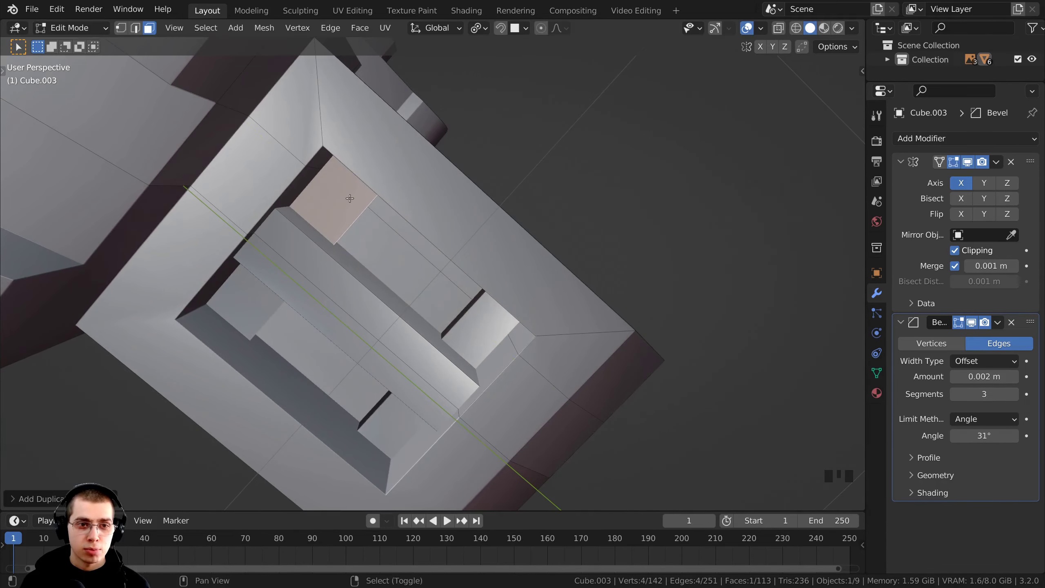
{"action": "key", "text": "KP_Decimal"}
{"action": "key", "text": "s"}
{"action": "left_click", "coordinate": [491, 308]}
Step: Lower the front copy along Z and extrude it about 0.133 m up into the recess to form a second block
{"action": "middle_click_drag", "start_coordinate": [491, 308], "coordinate": [473, 283]}
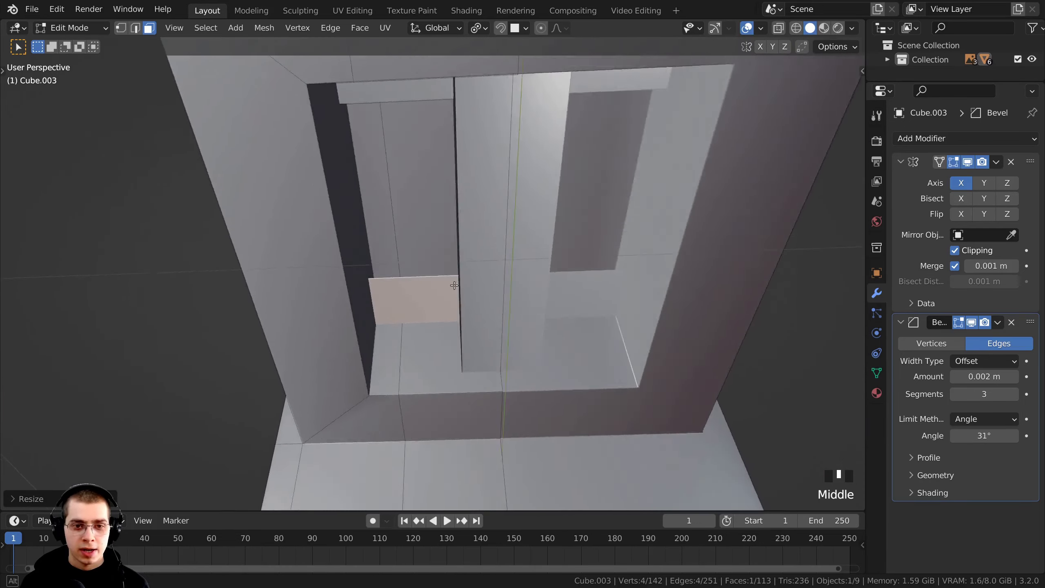
{"action": "scroll", "coordinate": [473, 283], "scroll_direction": "up", "scroll_amount": 2}
{"action": "key", "text": "g"}
{"action": "key", "text": "z"}
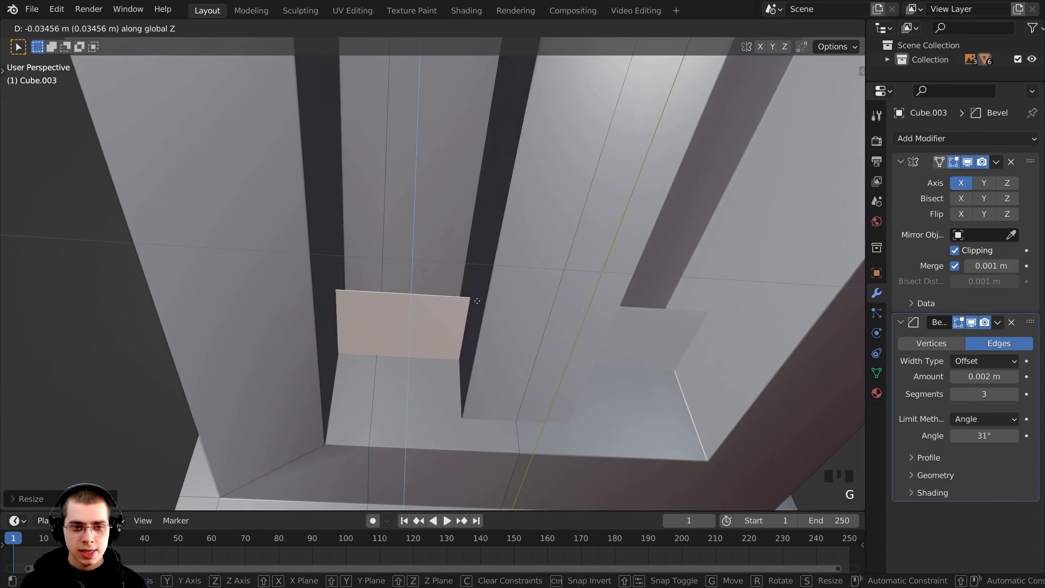
{"action": "left_click", "coordinate": [477, 309]}
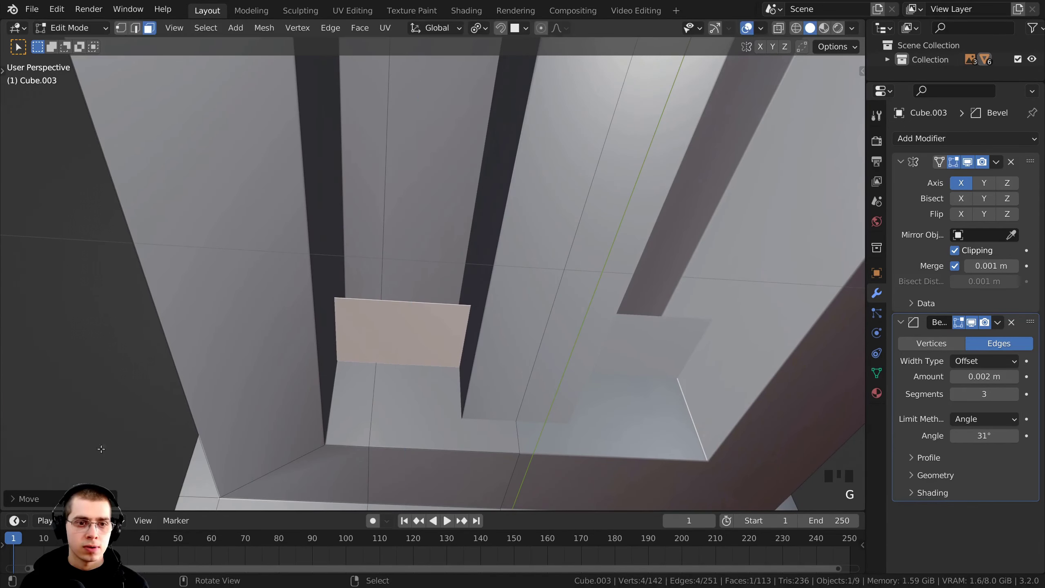
{"action": "key", "text": "g"}
{"action": "key", "text": "z"}
{"action": "middle_click_drag", "start_coordinate": [478, 309], "coordinate": [414, 408]}
{"action": "left_click", "coordinate": [437, 383]}
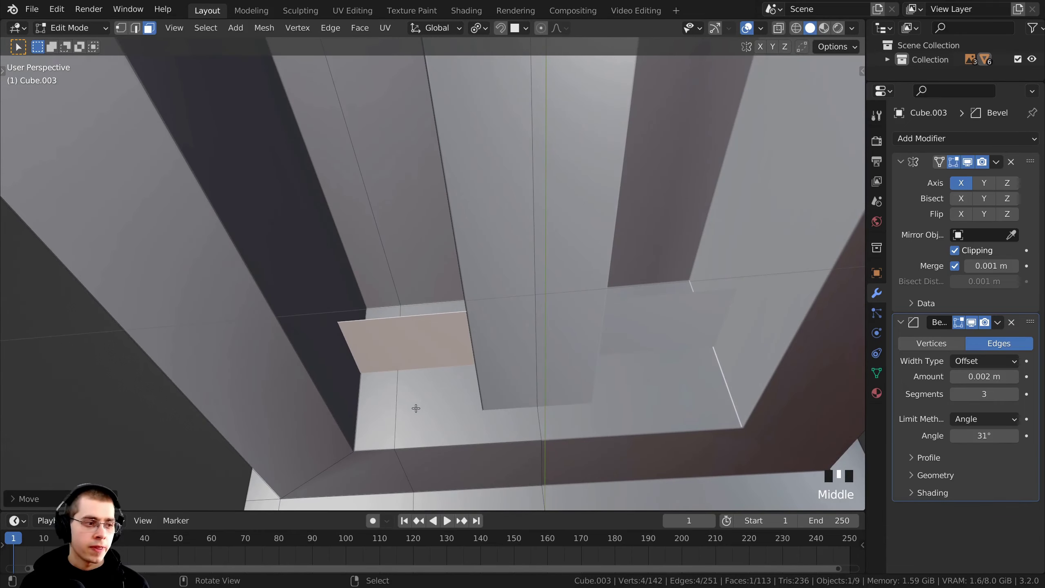
{"action": "key", "text": "e"}
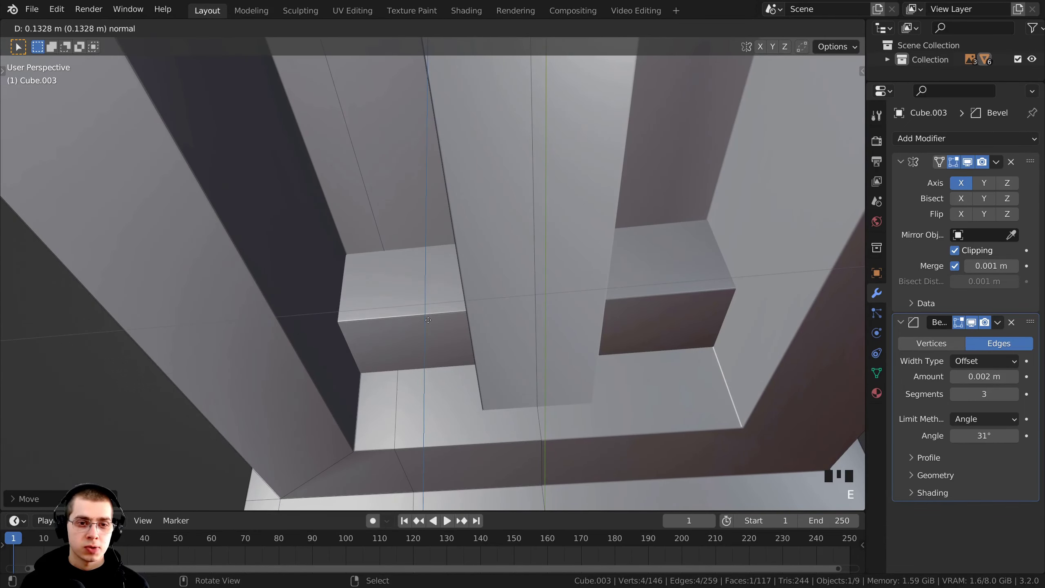
{"action": "left_click", "coordinate": [428, 320]}
Step: Select the whole body mesh and recalculate its normals to face outside
{"action": "scroll", "coordinate": [428, 320], "scroll_direction": "down", "scroll_amount": 4}
{"action": "middle_click_drag", "start_coordinate": [428, 320], "coordinate": [343, 304]}
{"action": "key", "text": "a"}
{"action": "key", "text": "a"}
{"action": "key", "text": "a"}
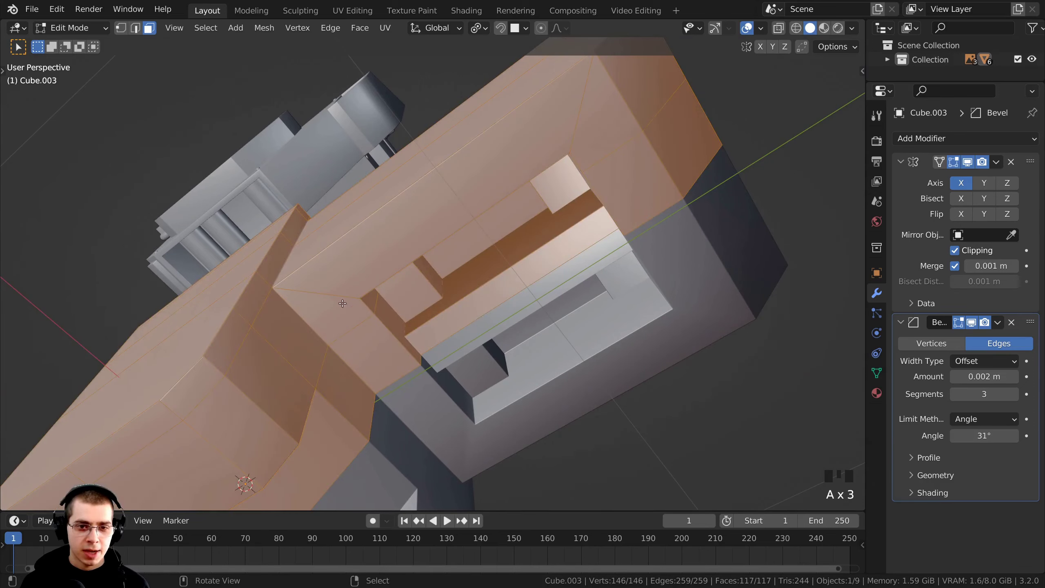
{"action": "scroll", "coordinate": [592, 332], "scroll_direction": "up", "scroll_amount": 1}
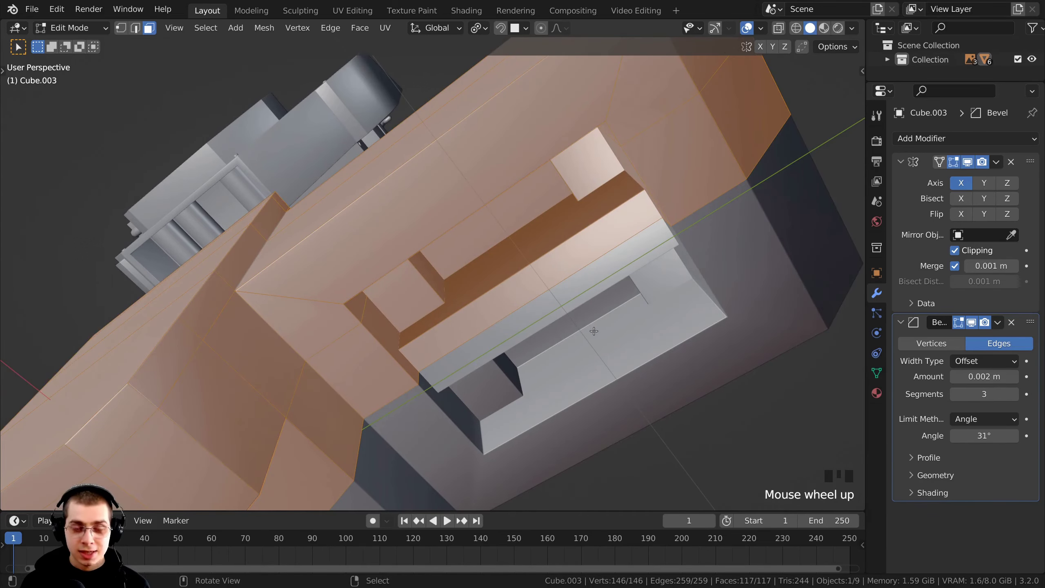
{"action": "key", "text": "shift+n"}
Step: Duplicate the bottom face of the rear block in the channel and place the copy just below it
{"action": "middle_click_drag", "start_coordinate": [594, 329], "coordinate": [357, 271], "text": "shift"}
{"action": "middle_click_drag", "start_coordinate": [453, 295], "coordinate": [423, 301], "text": "shift"}
{"action": "scroll", "coordinate": [499, 255], "scroll_direction": "down", "scroll_amount": 2}
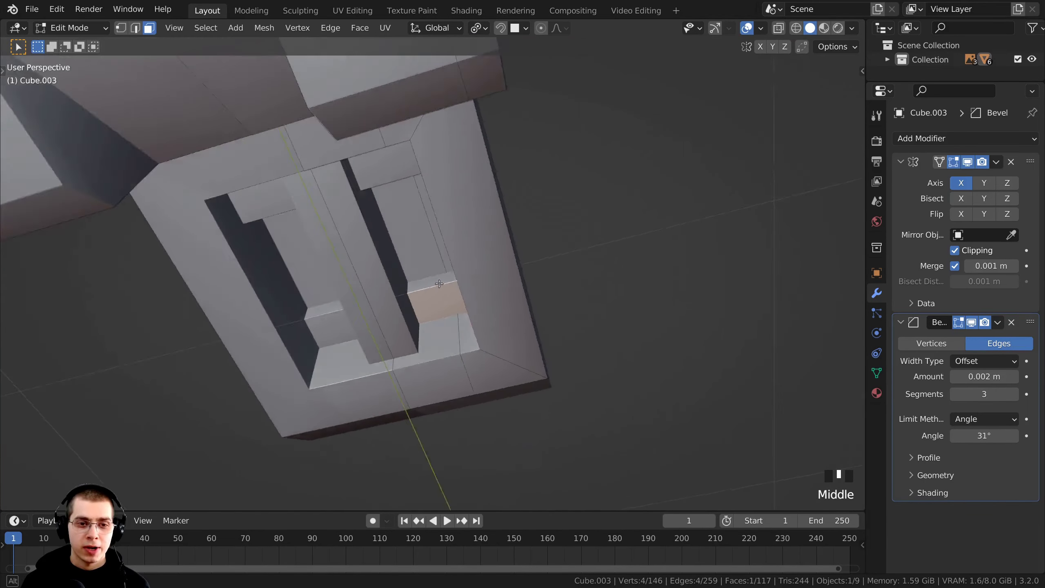
{"action": "left_click", "coordinate": [421, 302]}
{"action": "scroll", "coordinate": [422, 303], "scroll_direction": "up", "scroll_amount": 1}
{"action": "middle_click_drag", "start_coordinate": [446, 327], "coordinate": [478, 337]}
{"action": "key", "text": "shift+d"}
{"action": "left_click", "coordinate": [486, 377]}
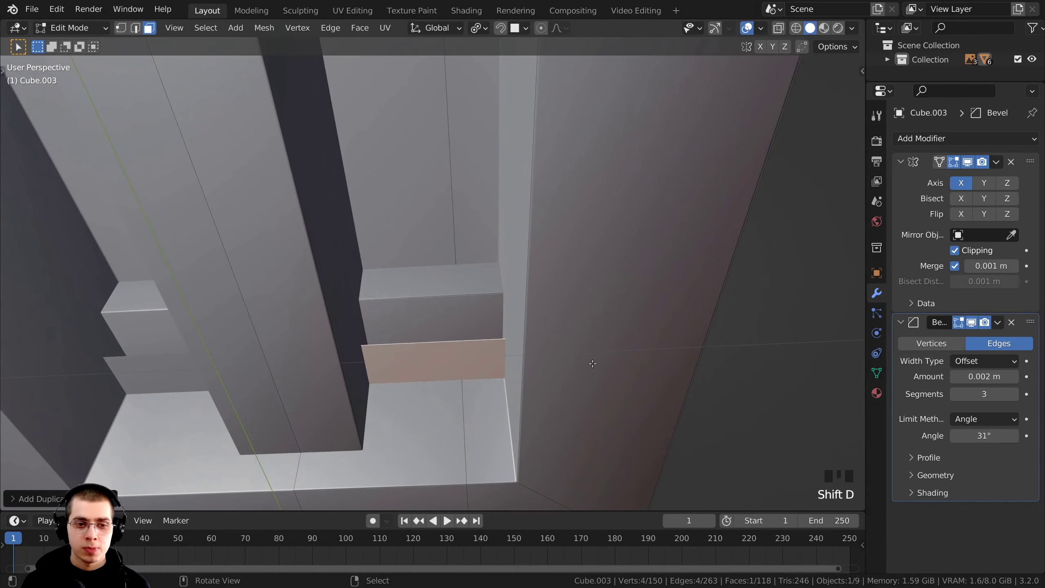
Step: Shrink the copied face, narrow it across the channel and reposition it against the underside of the rear block
{"action": "key", "text": "s"}
{"action": "left_click", "coordinate": [531, 370]}
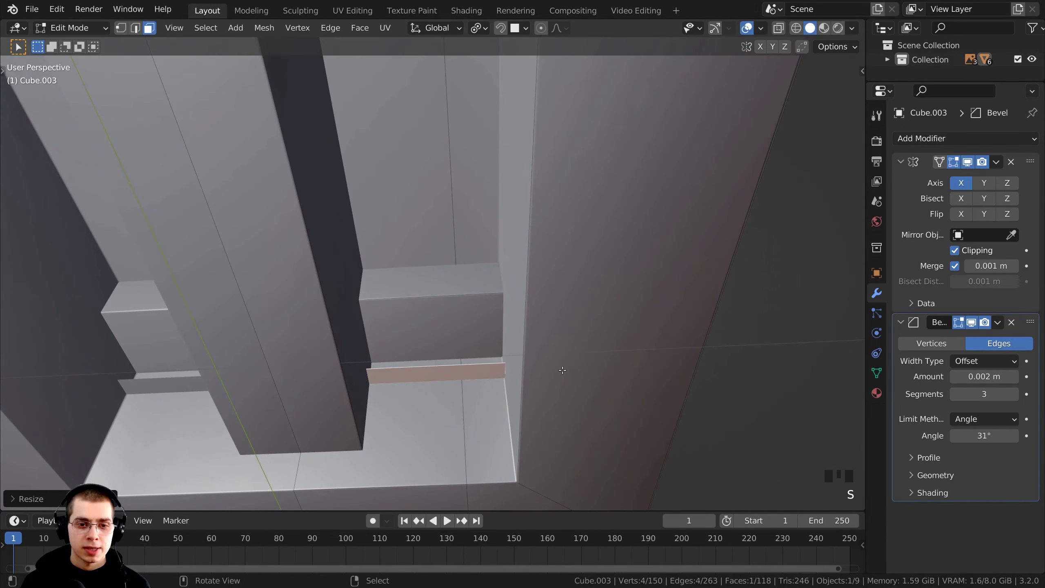
{"action": "key", "text": "g"}
{"action": "left_click", "coordinate": [562, 345]}
{"action": "key", "text": "s"}
{"action": "key", "text": "y"}
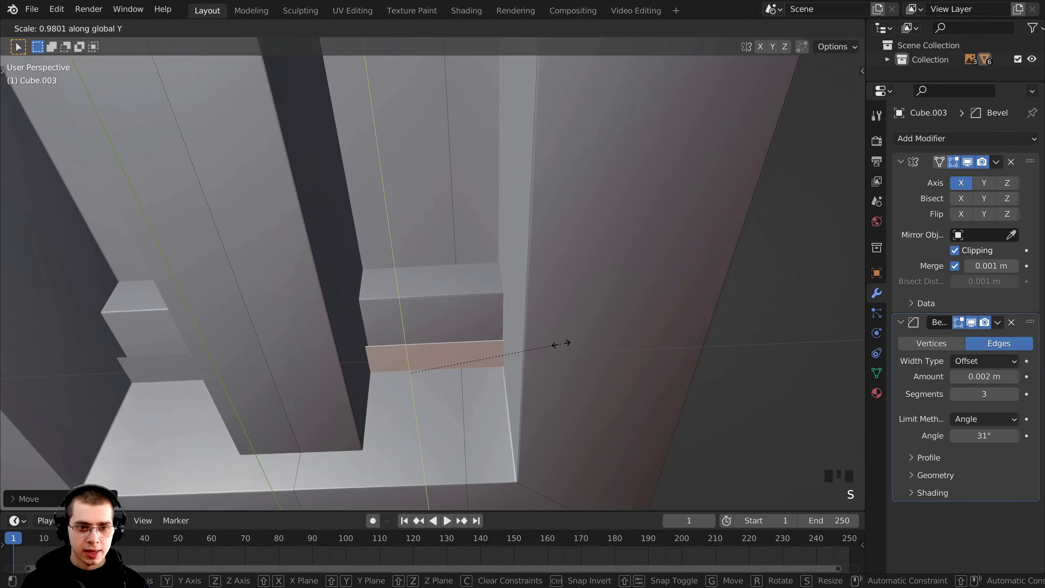
{"action": "left_click", "coordinate": [509, 346]}
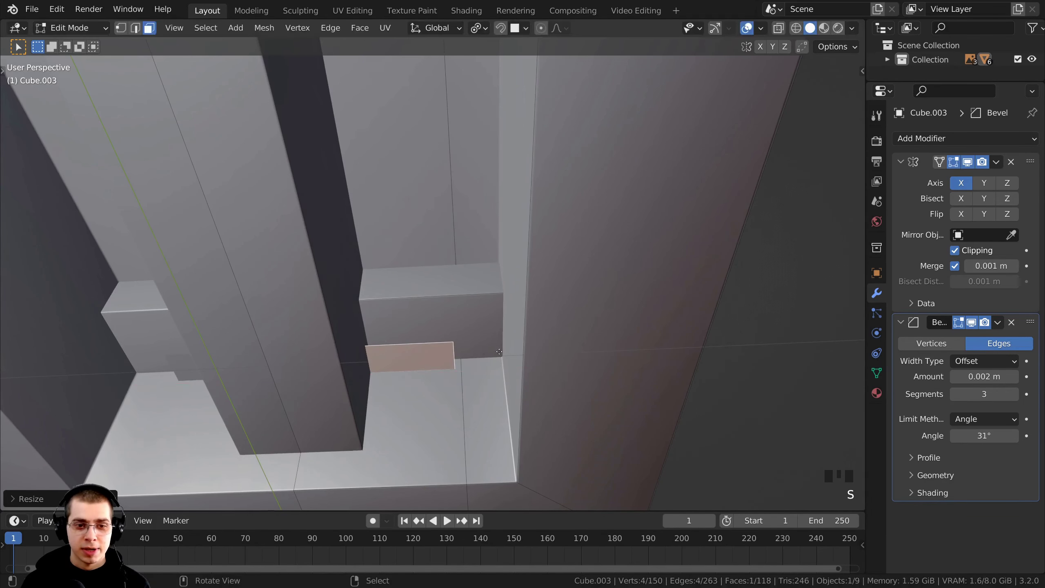
{"action": "key", "text": "g"}
{"action": "left_click", "coordinate": [509, 344]}
{"action": "middle_click_drag", "start_coordinate": [509, 344], "coordinate": [264, 371]}
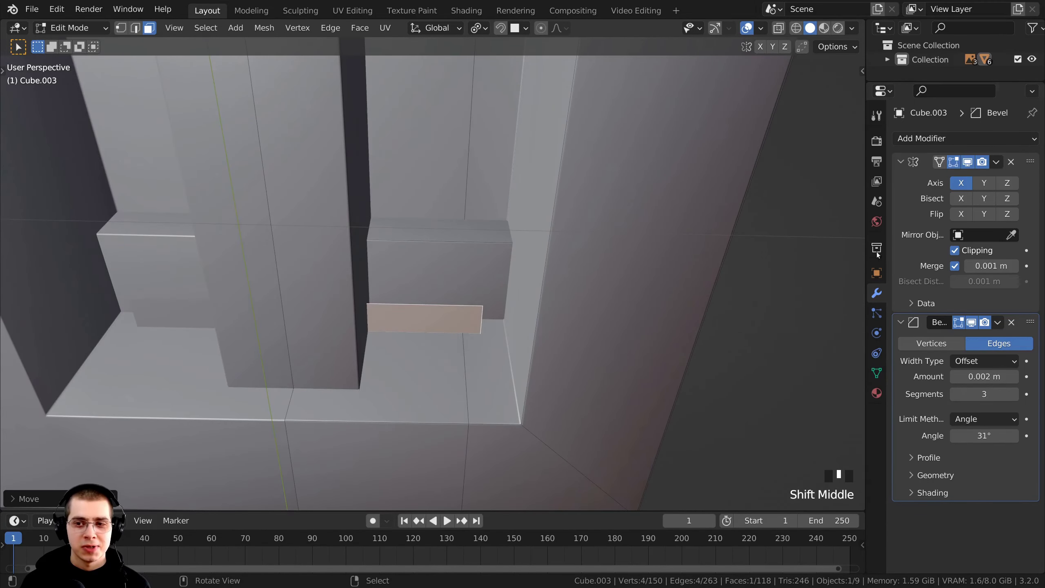
Step: Disable the Mirror modifier's clipping, centre and shrink the face below the rear block, and re-enable clipping
{"action": "left_click", "coordinate": [955, 251]}
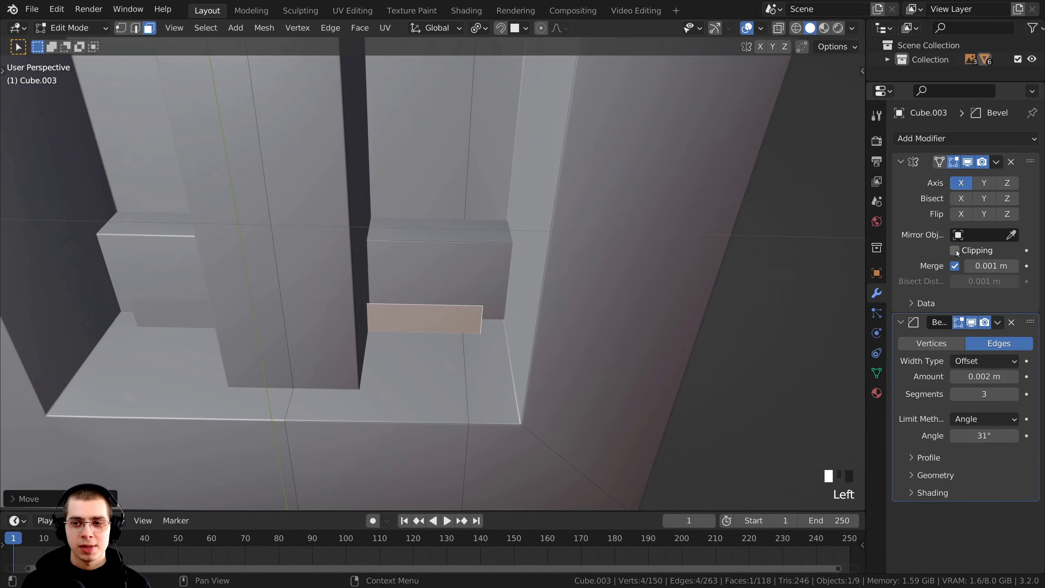
{"action": "middle_click_drag", "start_coordinate": [680, 291], "coordinate": [556, 354]}
{"action": "key", "text": "g"}
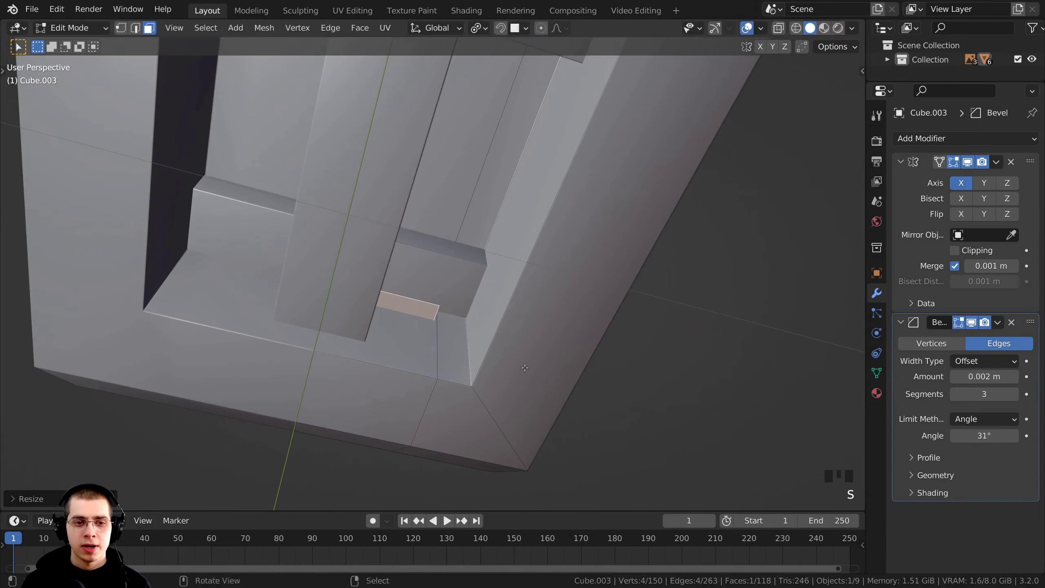
{"action": "left_click", "coordinate": [517, 375]}
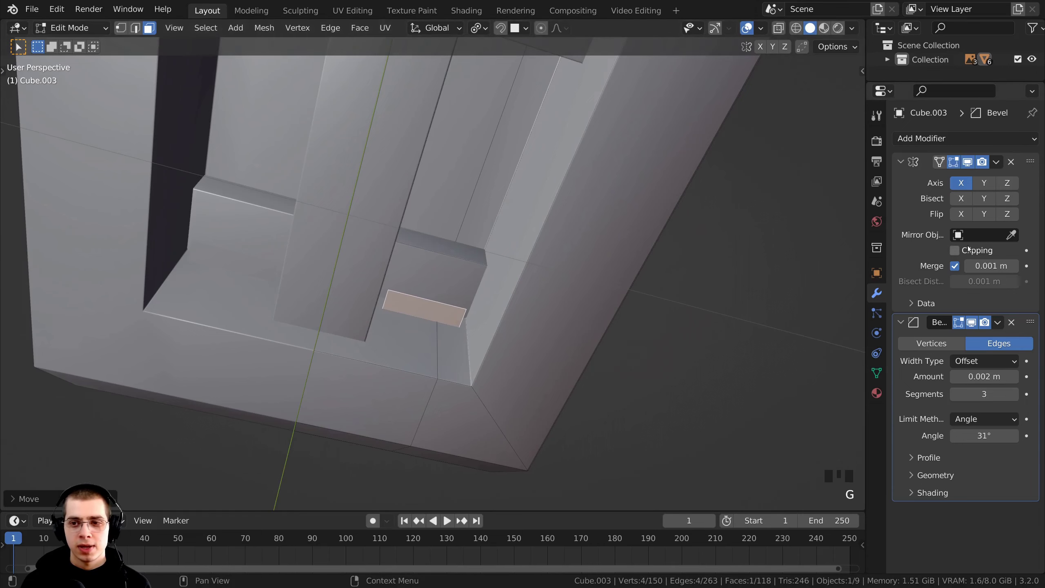
{"action": "middle_click_drag", "start_coordinate": [635, 273], "coordinate": [603, 279]}
{"action": "key", "text": "s"}
{"action": "left_click", "coordinate": [488, 330]}
{"action": "middle_click_drag", "start_coordinate": [488, 331], "coordinate": [523, 354]}
{"action": "key", "text": "g"}
{"action": "left_click", "coordinate": [518, 350]}
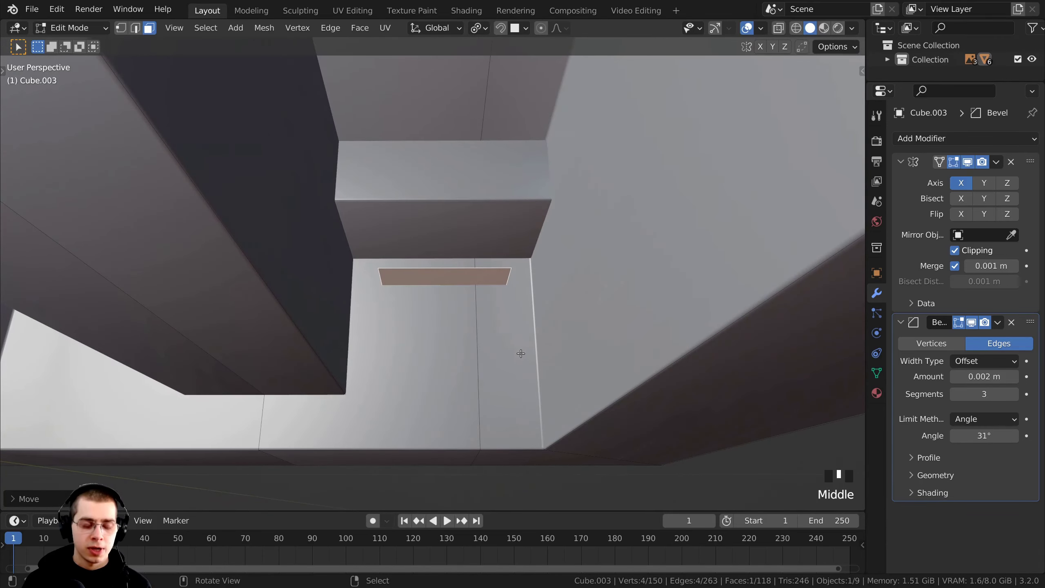
Step: Extrude the centred face up into the rear block to form a smaller protruding block
{"action": "key", "text": "e"}
{"action": "left_click", "coordinate": [510, 312]}
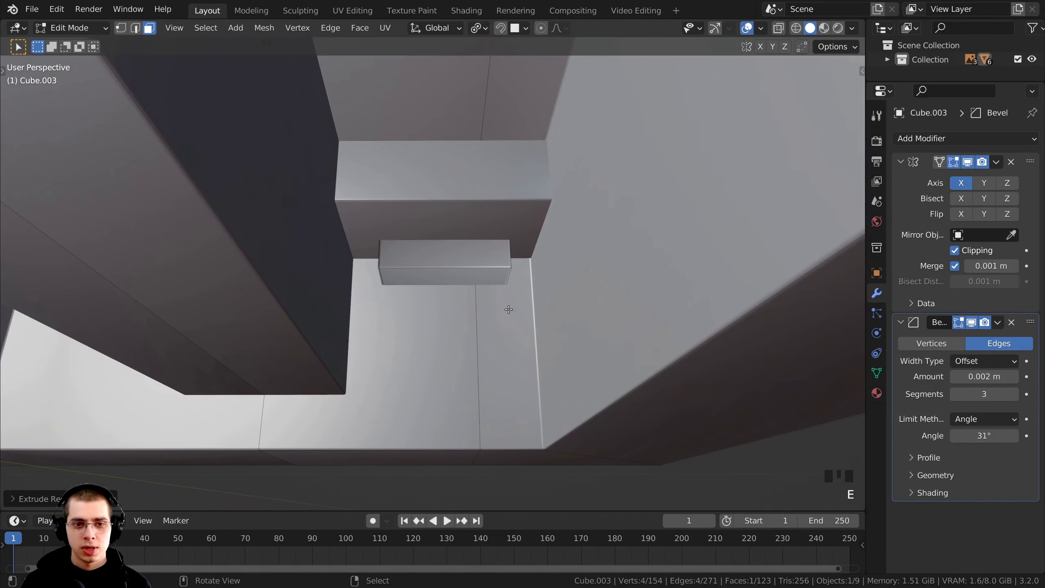
{"action": "middle_click_drag", "start_coordinate": [509, 306], "coordinate": [446, 305]}
{"action": "scroll", "coordinate": [461, 313], "scroll_direction": "down", "scroll_amount": 3}
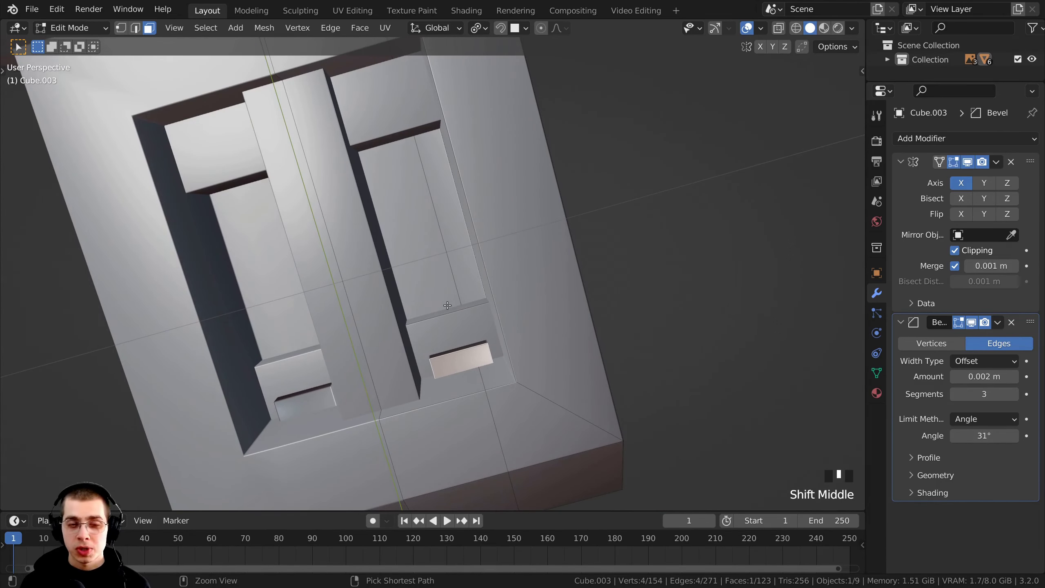
Step: Viewing from below, duplicate the smaller block's bottom face and place the copy beside the block at the channel's opposite end
{"action": "key", "text": "ctrl+KP_7"}
{"action": "key", "text": "KP_7"}
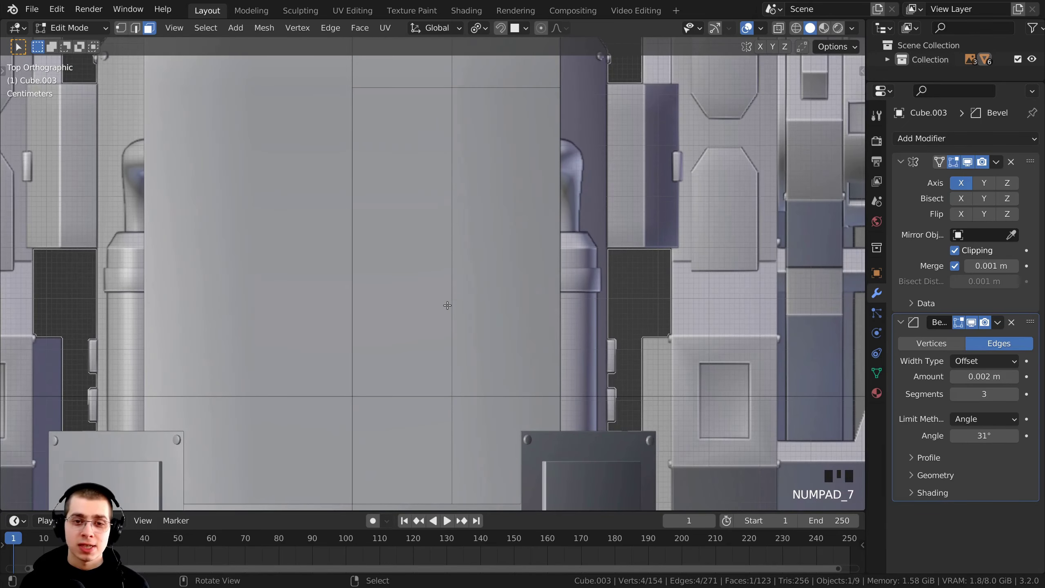
{"action": "key", "text": "ctrl+KP_7"}
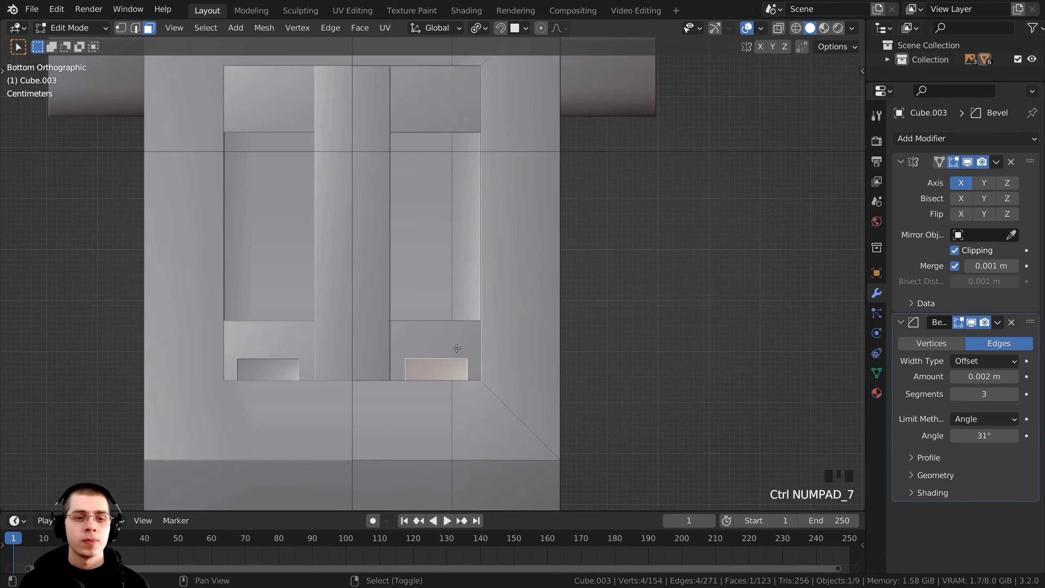
{"action": "middle_click_drag", "start_coordinate": [457, 347], "coordinate": [432, 446], "text": "shift"}
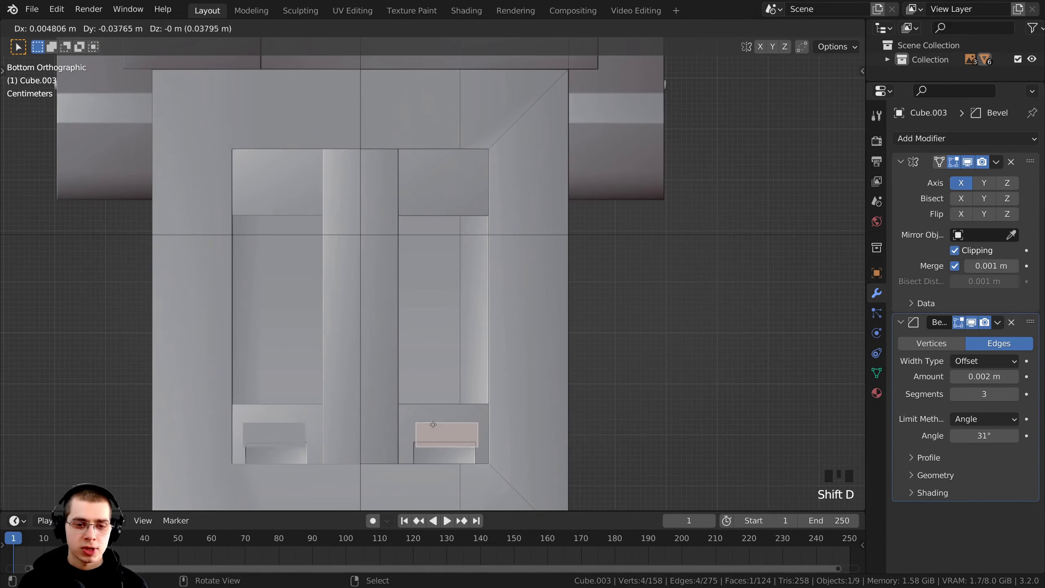
{"action": "key", "text": "shift+d"}
{"action": "left_click", "coordinate": [437, 187]}
{"action": "key", "text": "g"}
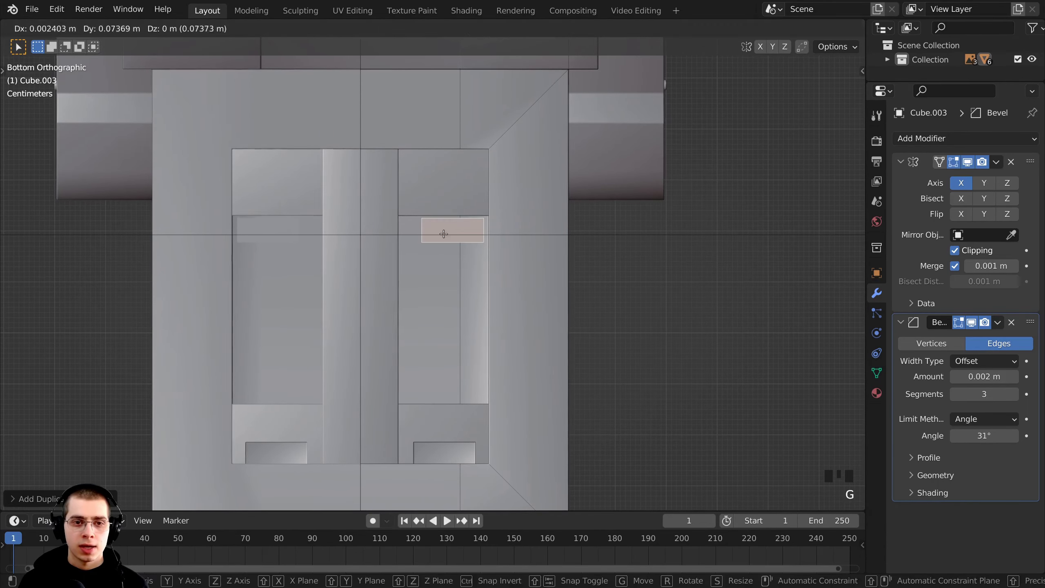
{"action": "left_click", "coordinate": [437, 233]}
Step: Lower the duplicated face along Z so it sits below the front block
{"action": "key", "text": "g"}
{"action": "key", "text": "z"}
{"action": "left_click", "coordinate": [436, 233]}
{"action": "middle_click_drag", "start_coordinate": [437, 233], "coordinate": [387, 321]}
{"action": "key", "text": "g"}
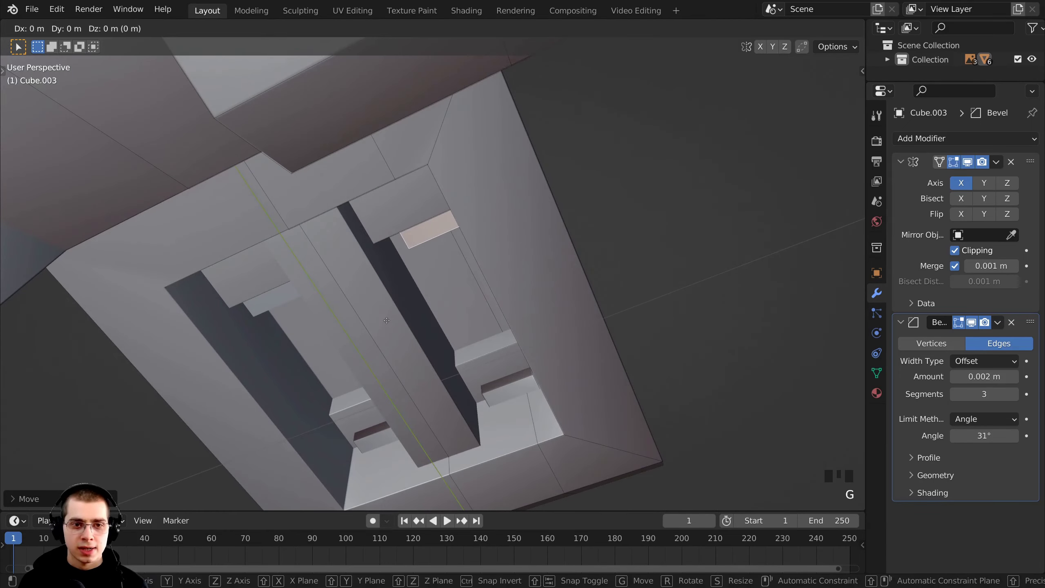
{"action": "key", "text": "z"}
{"action": "left_click", "coordinate": [472, 273]}
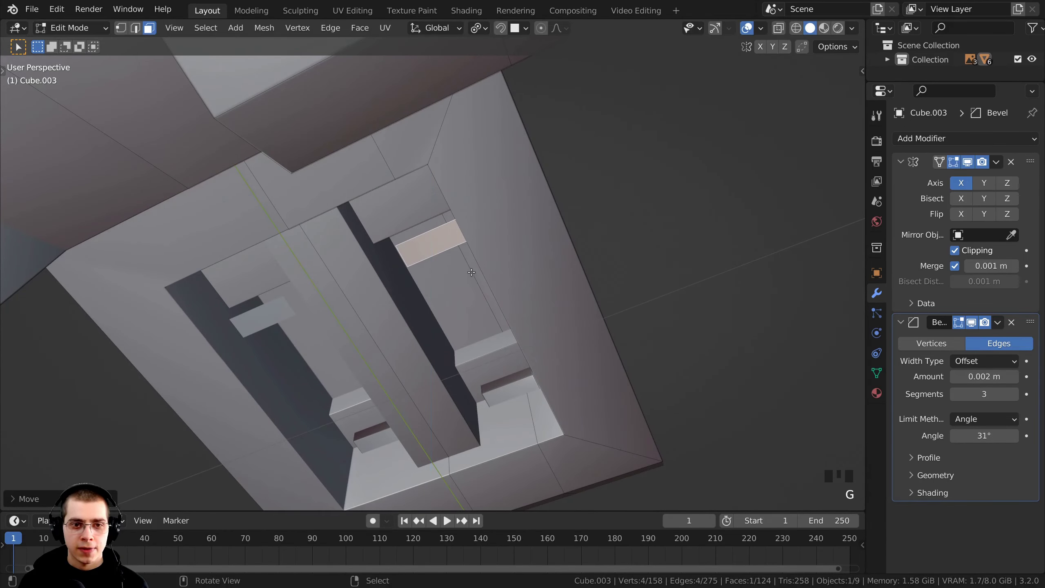
Step: Scale down the front face copy and adjust its height along Z
{"action": "key", "text": "g"}
{"action": "middle_click_drag", "start_coordinate": [472, 273], "coordinate": [554, 274]}
{"action": "key", "text": "s"}
{"action": "left_click", "coordinate": [478, 217]}
{"action": "key", "text": "g"}
{"action": "key", "text": "z"}
{"action": "left_click", "coordinate": [548, 290]}
Step: Stretch the front face copy along Y and move it against the channel's outer side wall beside the front block
{"action": "key", "text": "s"}
{"action": "key", "text": "x"}
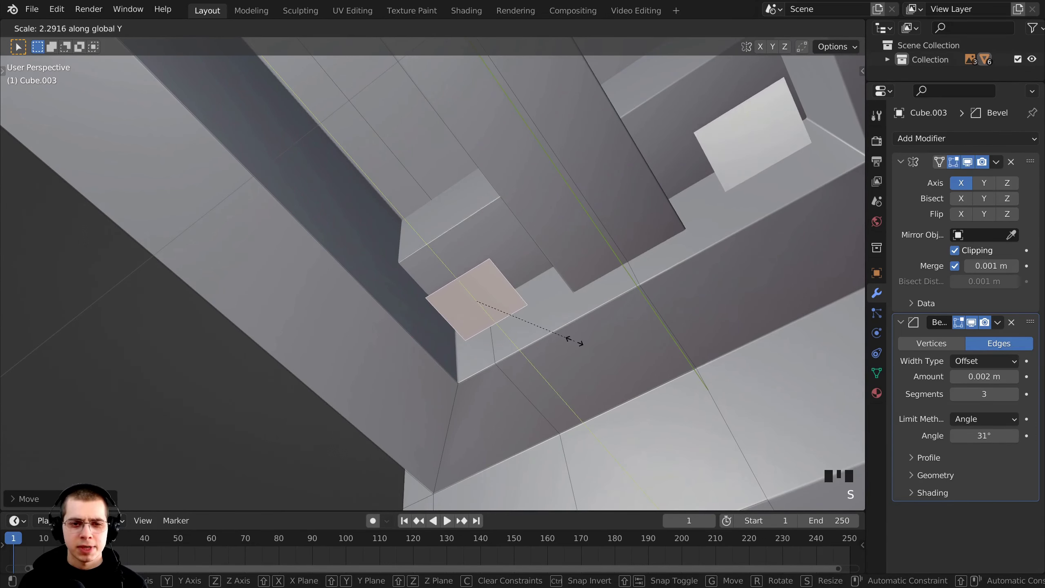
{"action": "left_click", "coordinate": [594, 353]}
{"action": "middle_click_drag", "start_coordinate": [594, 353], "coordinate": [481, 373]}
{"action": "key", "text": "g"}
{"action": "scroll", "coordinate": [480, 373], "scroll_direction": "up", "scroll_amount": 4}
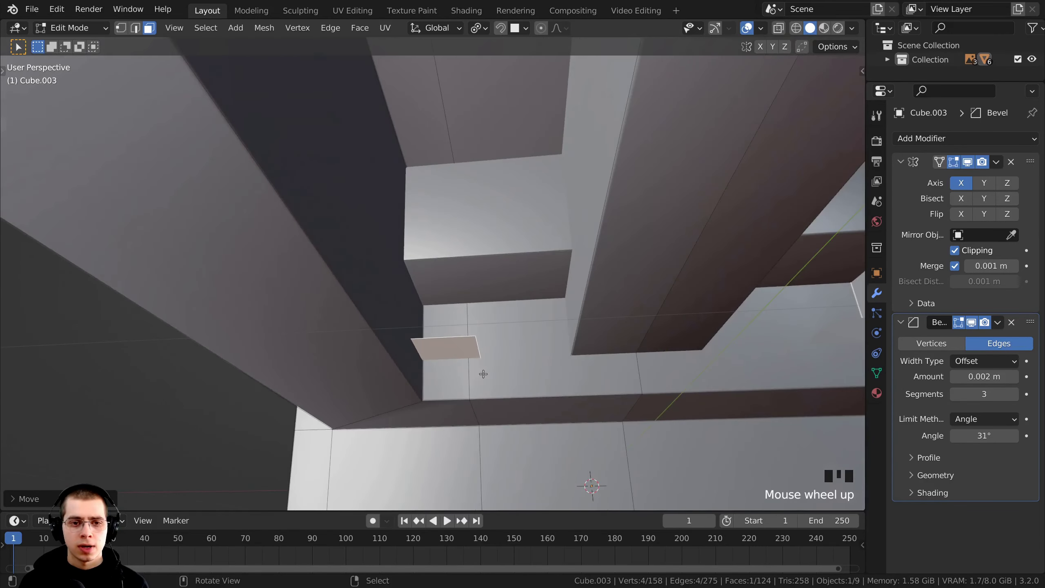
{"action": "left_click", "coordinate": [476, 399]}
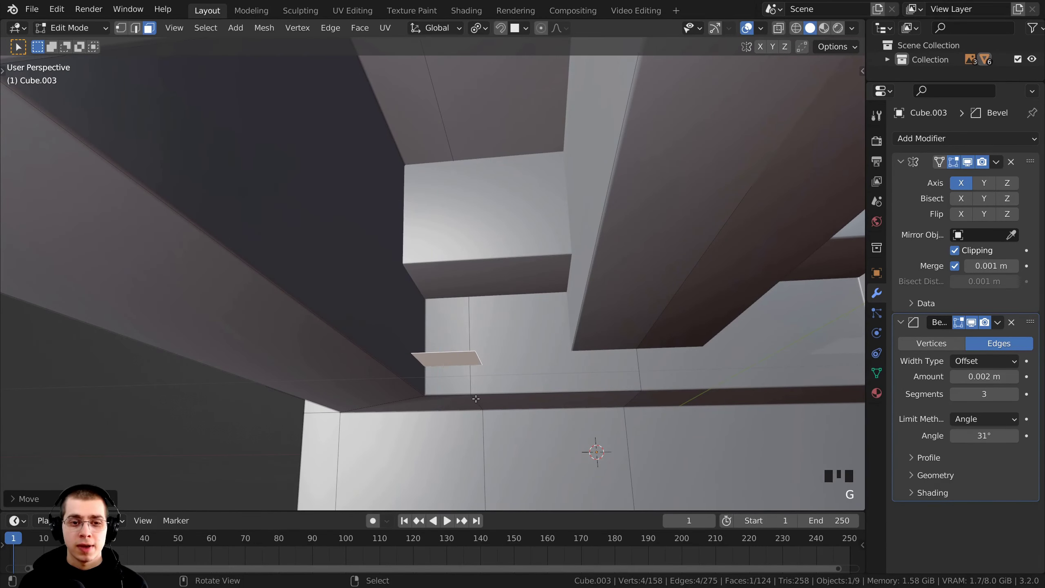
Step: Extrude the face about 0.099 m up to form a small corner block, and deselect everything
{"action": "key", "text": "e"}
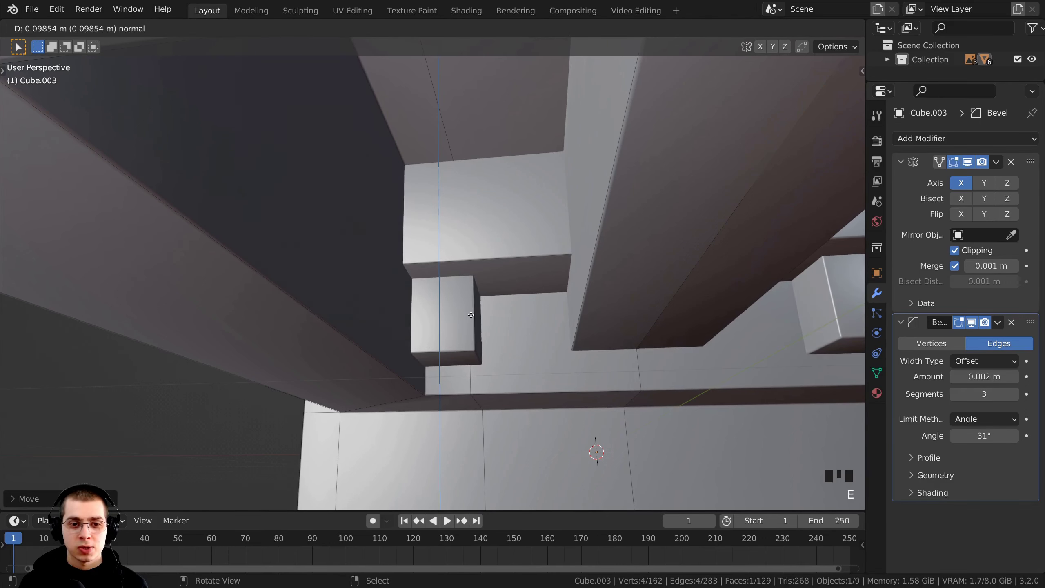
{"action": "left_click", "coordinate": [471, 314]}
{"action": "key", "text": "a"}
{"action": "key", "text": "a"}
{"action": "middle_click_drag", "start_coordinate": [470, 314], "coordinate": [479, 278]}
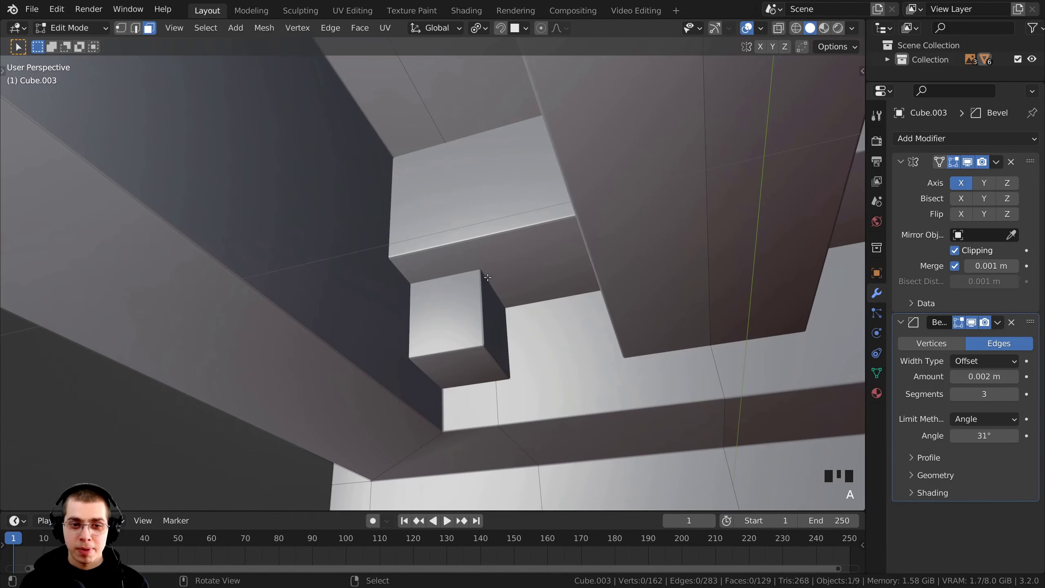
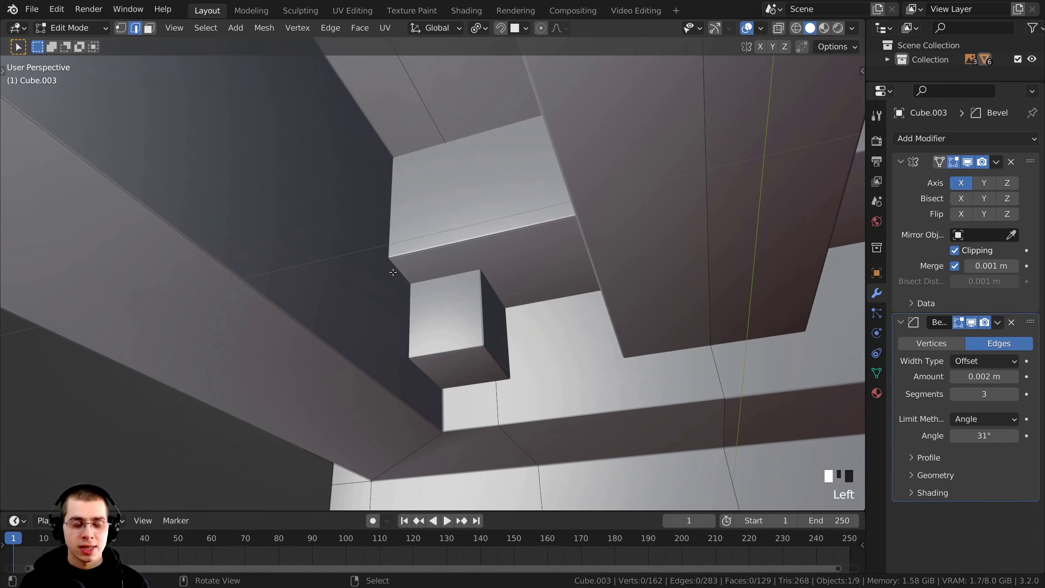
Step: Bevel the small corner block's inner upright edge to a width of about 0.03 m with one segment
{"action": "middle_click_drag", "start_coordinate": [393, 272], "coordinate": [397, 292]}
{"action": "scroll", "coordinate": [462, 308], "scroll_direction": "up", "scroll_amount": 2}
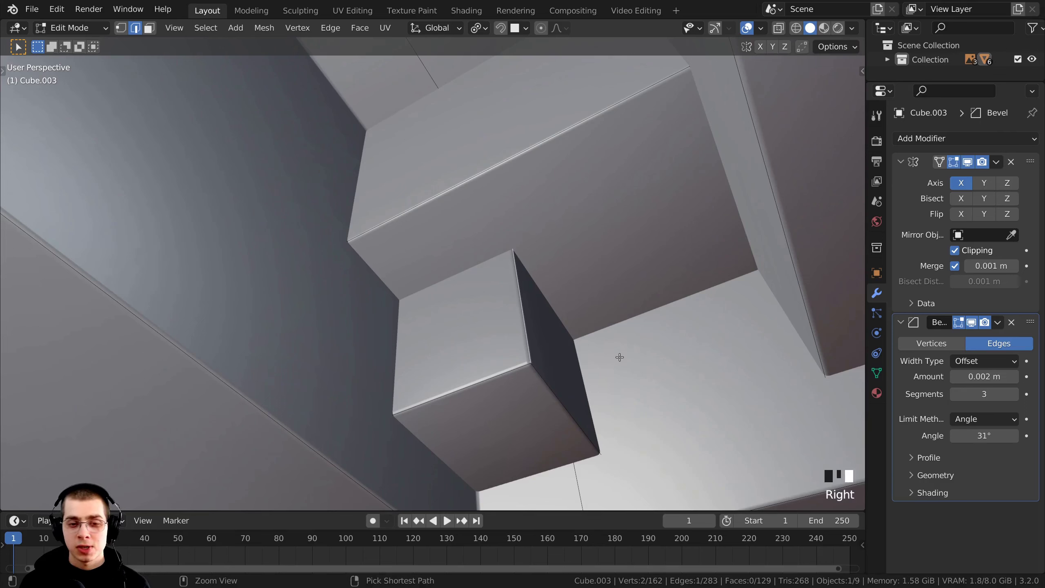
{"action": "key", "text": "ctrl+b"}
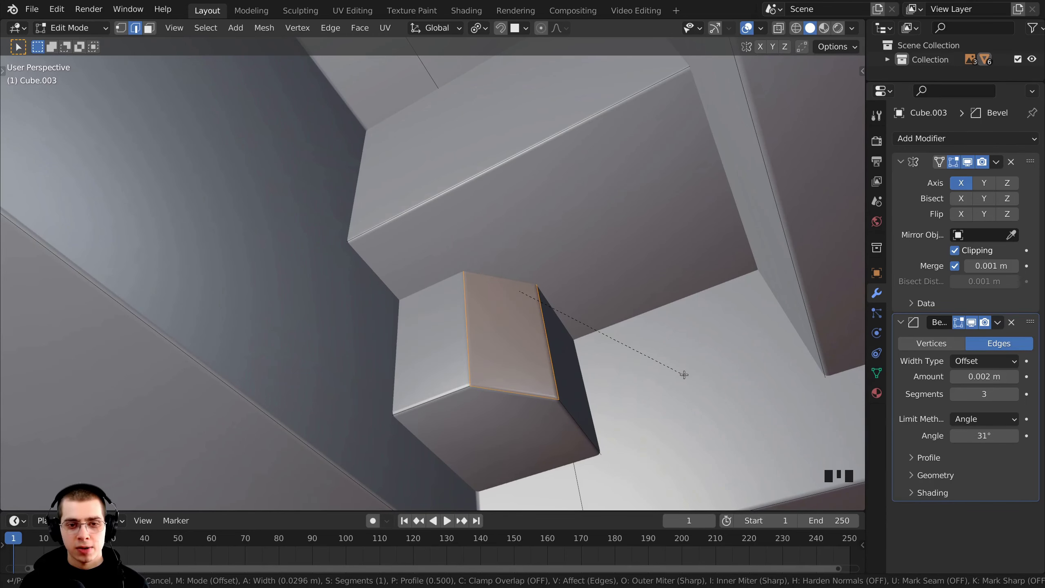
{"action": "left_click", "coordinate": [684, 374]}
{"action": "scroll", "coordinate": [683, 374], "scroll_direction": "down", "scroll_amount": 4}
{"action": "middle_click_drag", "start_coordinate": [684, 375], "coordinate": [431, 289]}
{"action": "scroll", "coordinate": [497, 304], "scroll_direction": "up", "scroll_amount": 2}
{"action": "scroll", "coordinate": [547, 317], "scroll_direction": "down", "scroll_amount": 5}
{"action": "scroll", "coordinate": [453, 296], "scroll_direction": "up", "scroll_amount": 2}
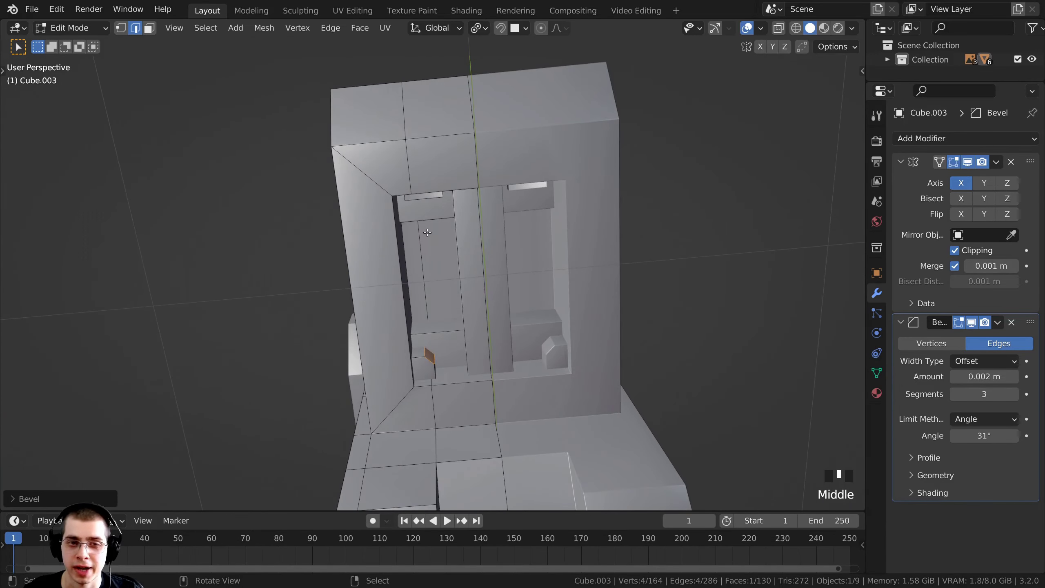
{"action": "middle_click_drag", "start_coordinate": [432, 200], "coordinate": [434, 228]}
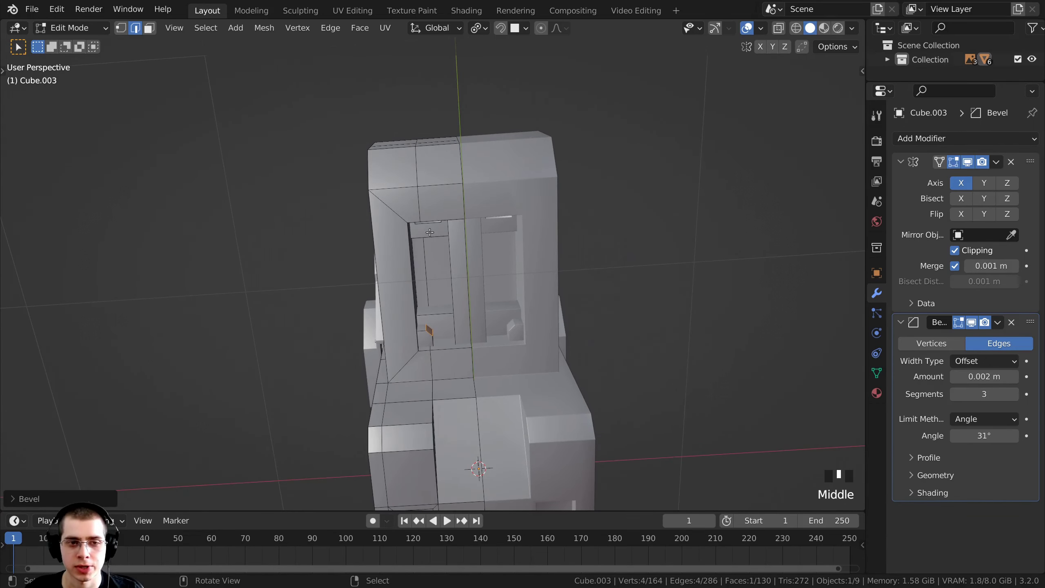
Step: Add a cylinder to the body mesh with mirror clipping off, scale it down and move it over the recess
{"action": "key", "text": "shift+a"}
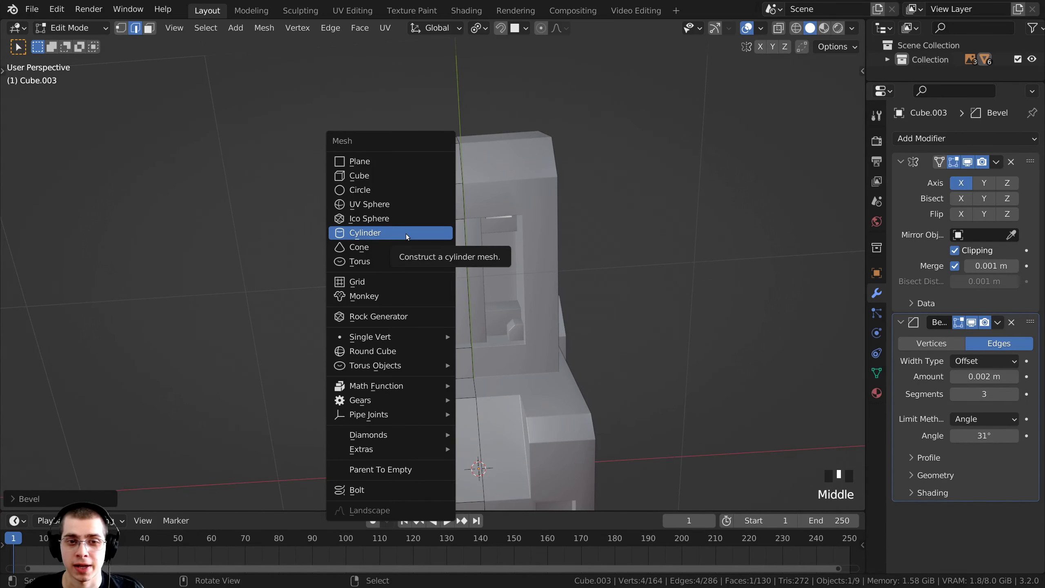
{"action": "left_click", "coordinate": [406, 234]}
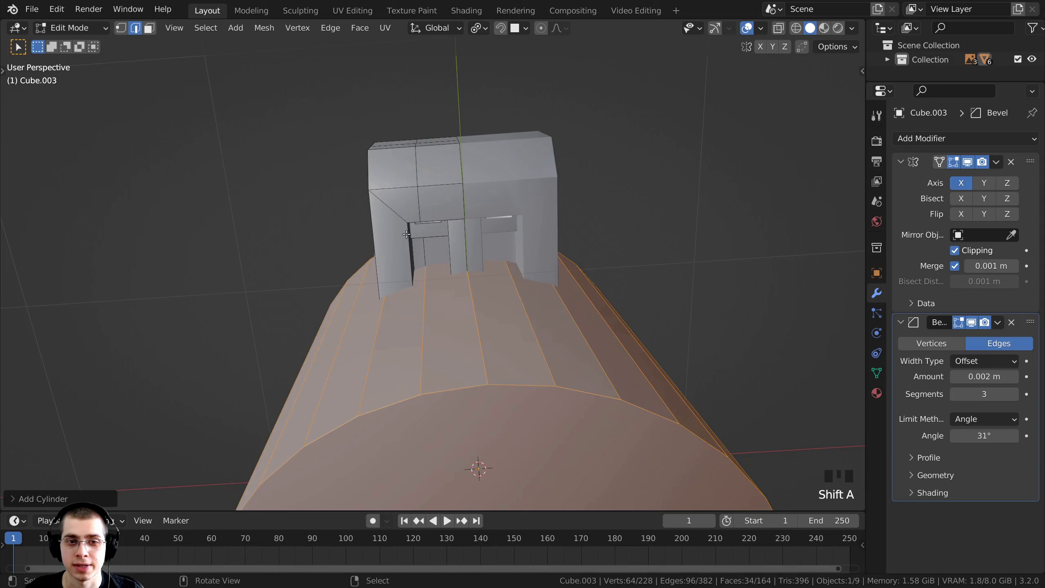
{"action": "left_click", "coordinate": [954, 250]}
{"action": "middle_click_drag", "start_coordinate": [576, 294], "coordinate": [592, 297]}
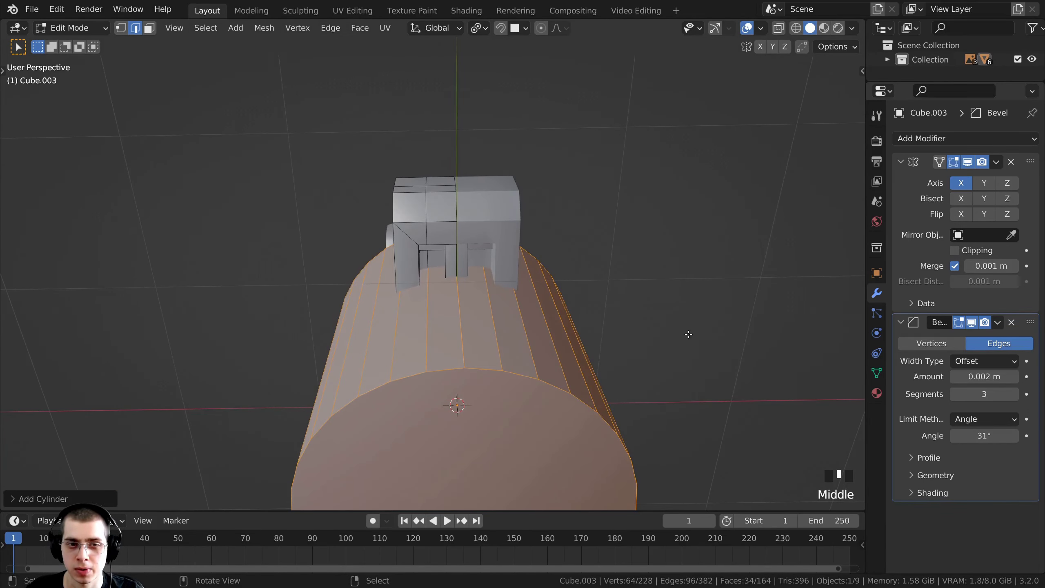
{"action": "key", "text": "s"}
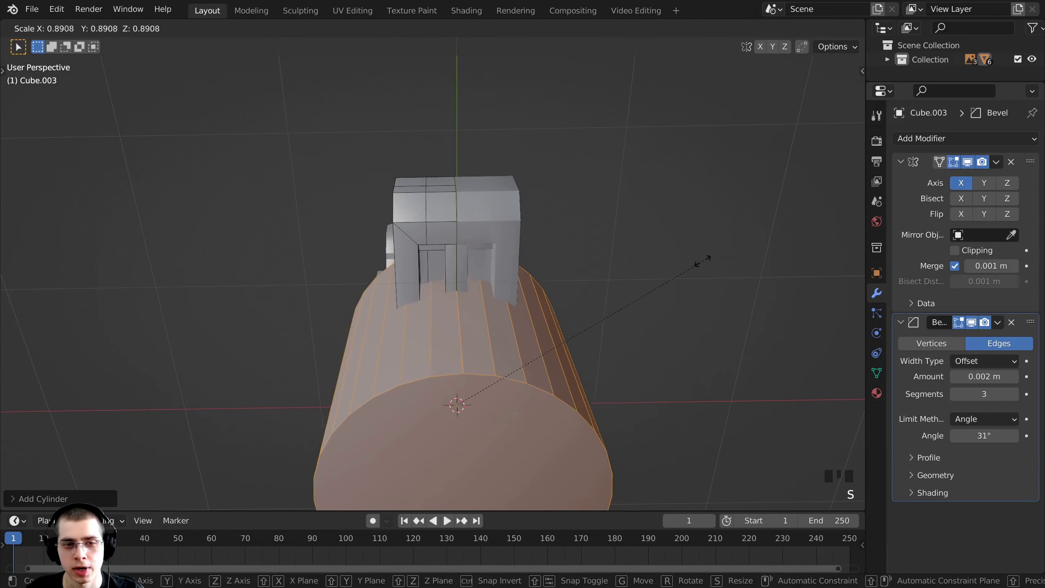
{"action": "left_click", "coordinate": [494, 323]}
{"action": "key", "text": "g"}
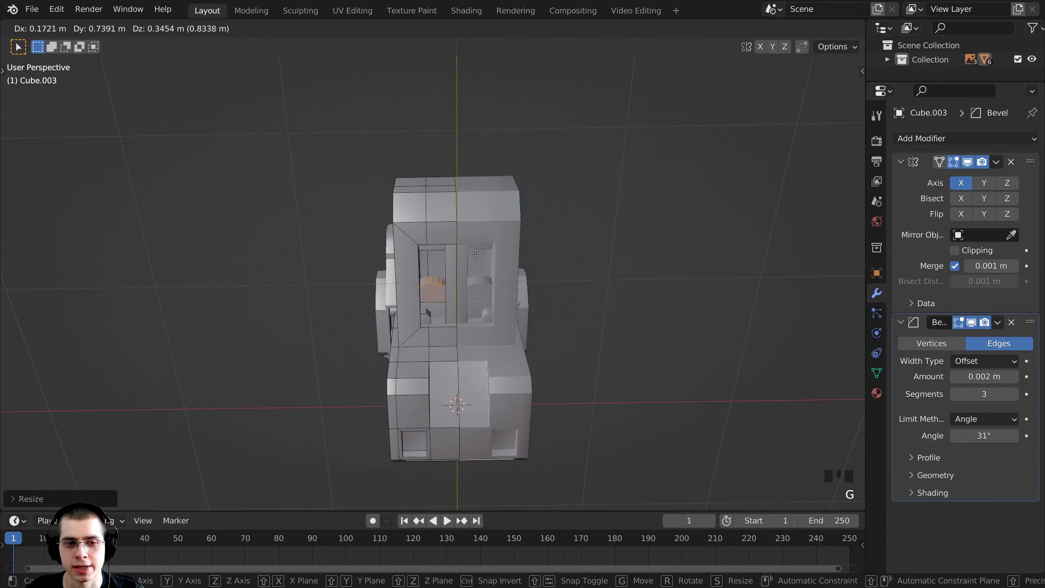
{"action": "left_click", "coordinate": [475, 252]}
Step: Resize and position the cylinder within the channel, with the Mirror modifier's clipping turned back on
{"action": "scroll", "coordinate": [476, 253], "scroll_direction": "up", "scroll_amount": 2}
{"action": "middle_click_drag", "start_coordinate": [476, 253], "coordinate": [453, 312]}
{"action": "key", "text": "g"}
{"action": "key", "text": "s"}
{"action": "left_click", "coordinate": [555, 330]}
{"action": "key", "text": "g"}
{"action": "key", "text": "g"}
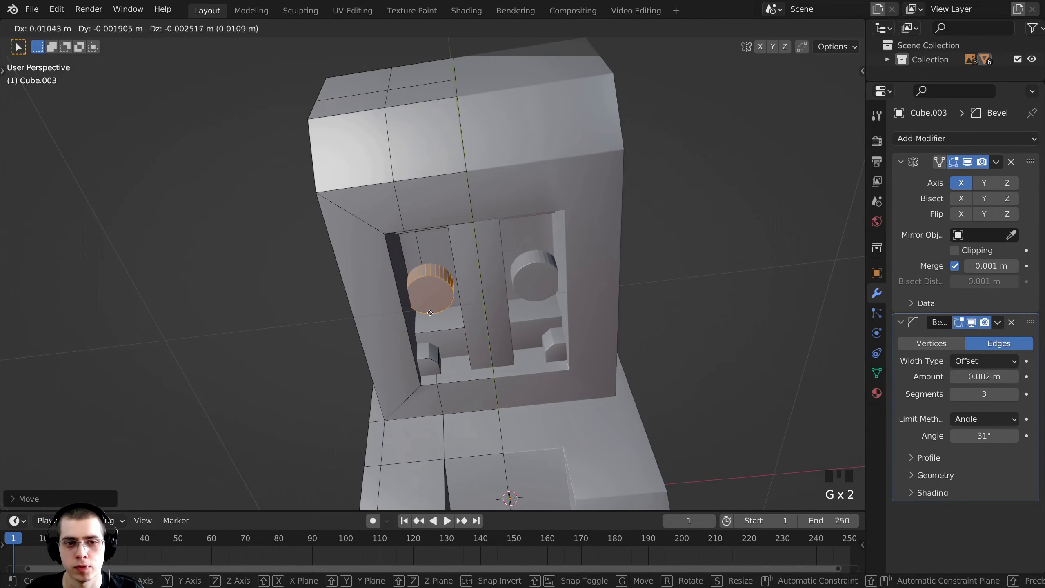
{"action": "right_click", "coordinate": [430, 313]}
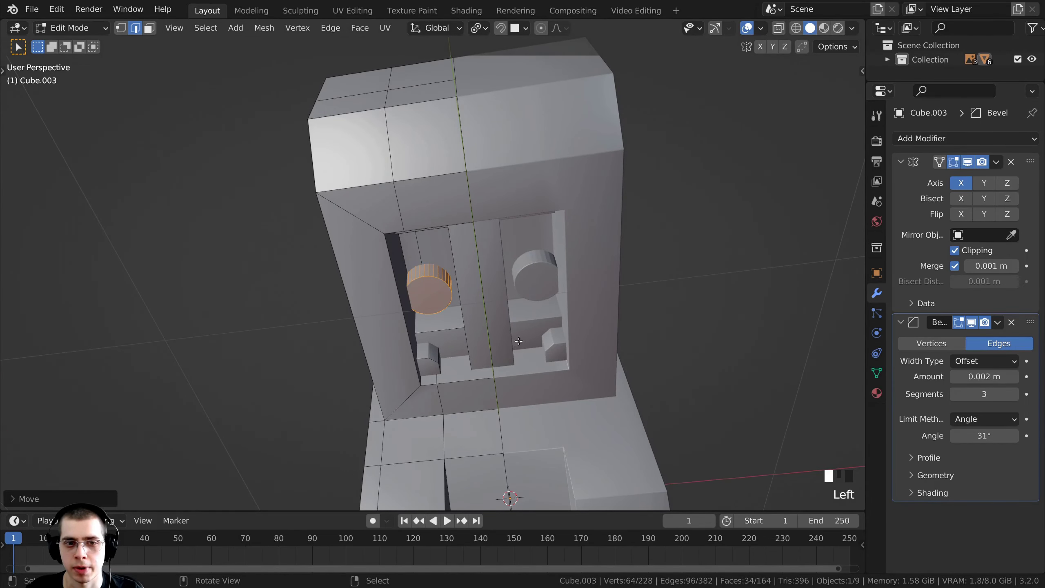
Step: Shrink the cylinder further so it is much narrower than the channel
{"action": "scroll", "coordinate": [518, 341], "scroll_direction": "up", "scroll_amount": 2}
{"action": "middle_click_drag", "start_coordinate": [519, 341], "coordinate": [478, 304], "text": "shift"}
{"action": "key", "text": "s"}
{"action": "left_click", "coordinate": [456, 301]}
Step: Rotate the small cylinder 90 degrees about the global X axis so it lies along the recess
{"action": "scroll", "coordinate": [486, 303], "scroll_direction": "up", "scroll_amount": 2}
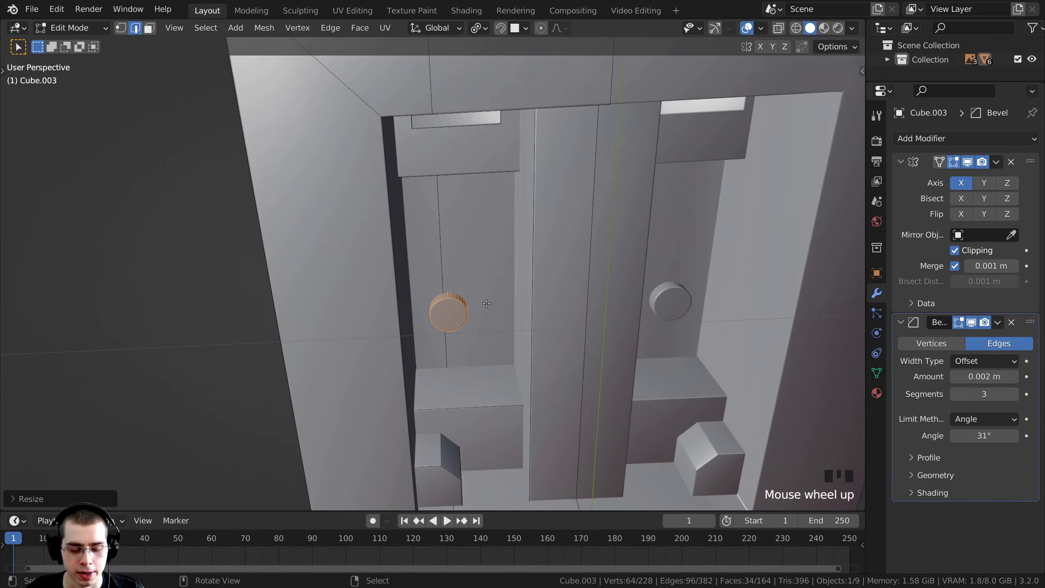
{"action": "key", "text": "r"}
{"action": "key", "text": "x"}
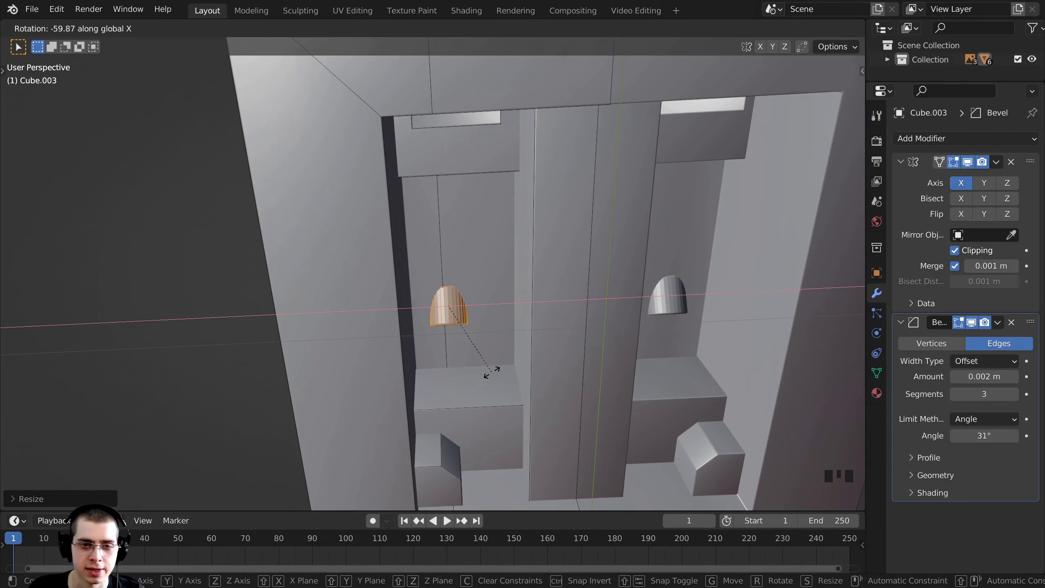
{"action": "type", "text": "90"}
{"action": "key", "text": "Return"}
{"action": "middle_click_drag", "start_coordinate": [489, 437], "coordinate": [469, 348]}
Step: Stretch the cylinder along the global Y axis into a long rod between the recess blocks and adjust its overall size
{"action": "key", "text": "s"}
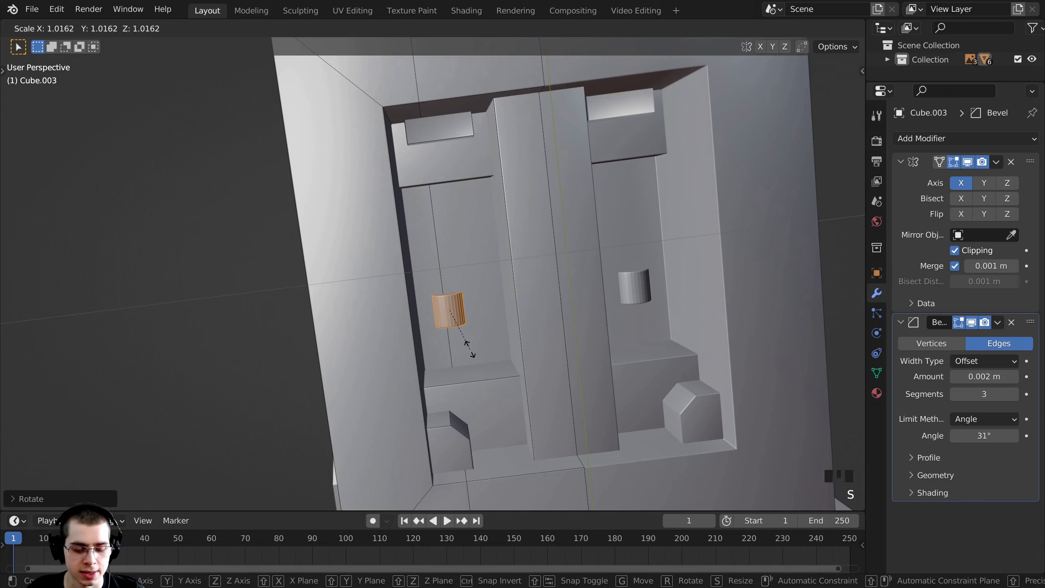
{"action": "key", "text": "x"}
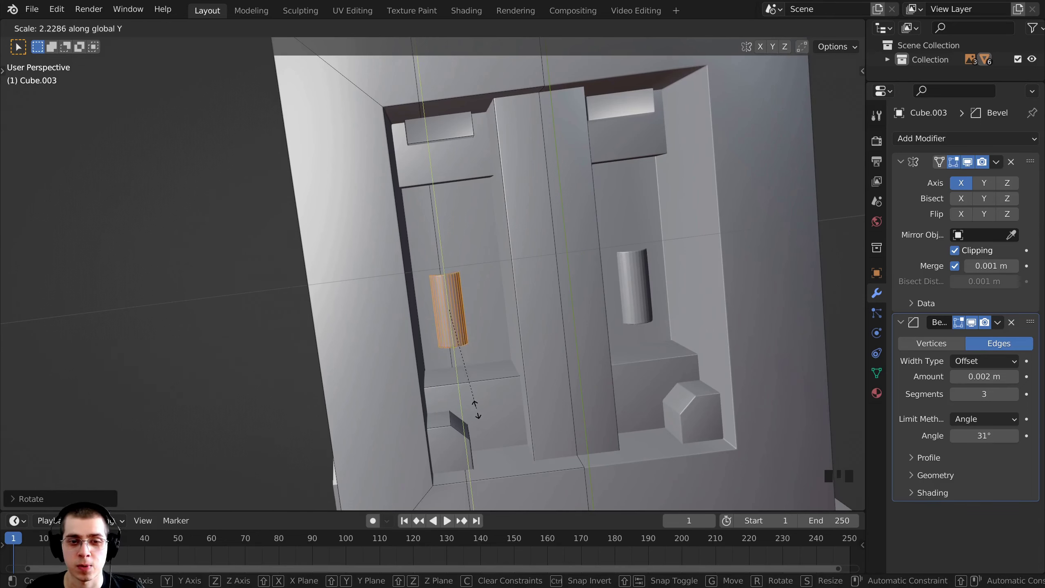
{"action": "left_click", "coordinate": [517, 165]}
{"action": "key", "text": "s"}
{"action": "left_click", "coordinate": [518, 168]}
Step: Resize the rod and position it near the channel's outer wall so it connects the two recess blocks
{"action": "middle_click_drag", "start_coordinate": [518, 167], "coordinate": [573, 208]}
{"action": "key", "text": "g"}
{"action": "key", "text": "x"}
{"action": "left_click", "coordinate": [493, 231]}
{"action": "key", "text": "s"}
{"action": "left_click", "coordinate": [502, 223]}
{"action": "key", "text": "g"}
{"action": "left_click", "coordinate": [530, 219]}
{"action": "key", "text": "g"}
{"action": "left_click", "coordinate": [453, 304]}
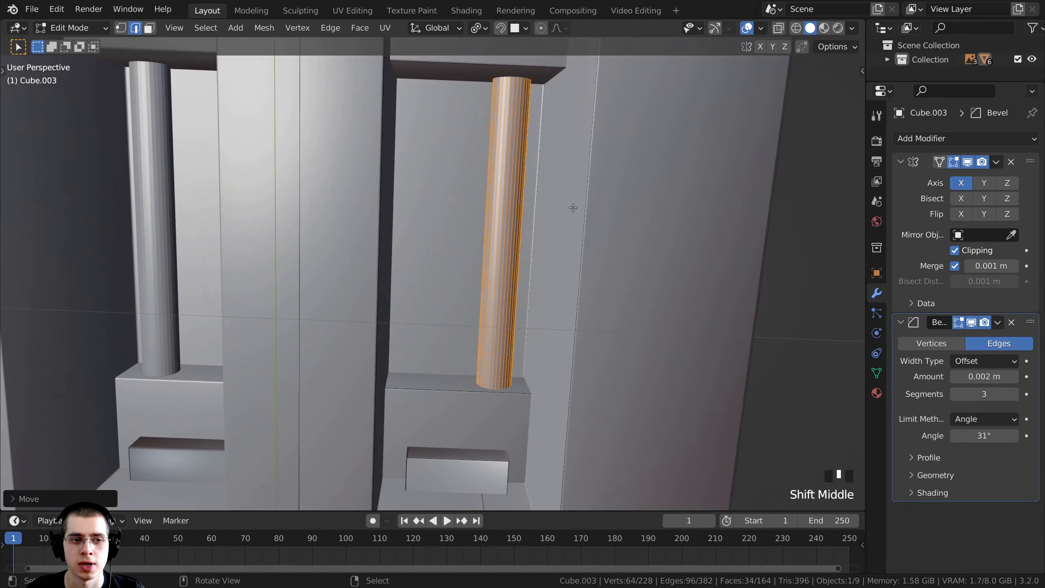
Step: Duplicate the rod and place the copy about 0.093 m away along X, parallel to the first
{"action": "scroll", "coordinate": [574, 208], "scroll_direction": "down", "scroll_amount": 2}
{"action": "key", "text": "shift+d"}
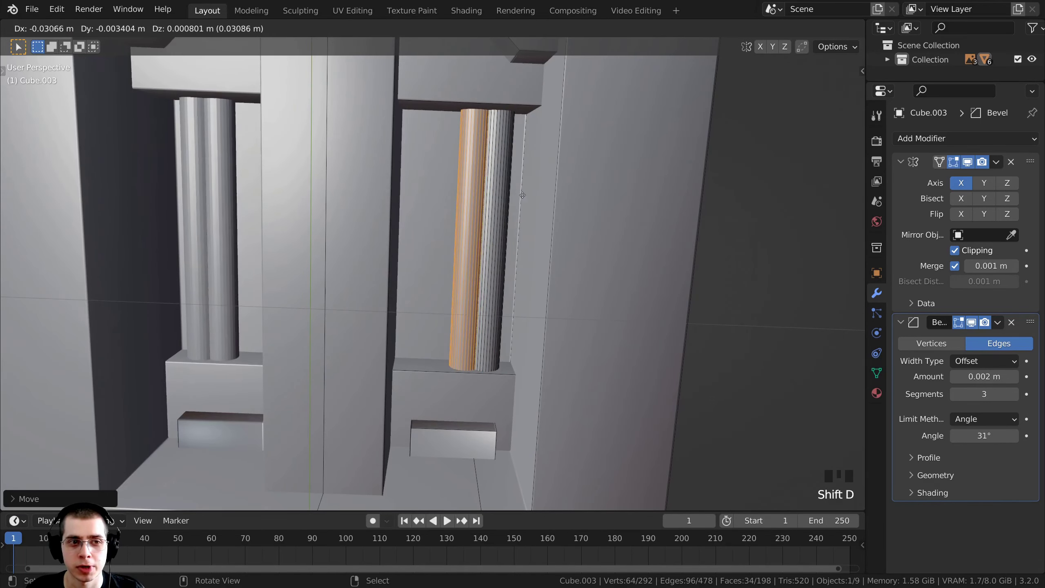
{"action": "key", "text": "x"}
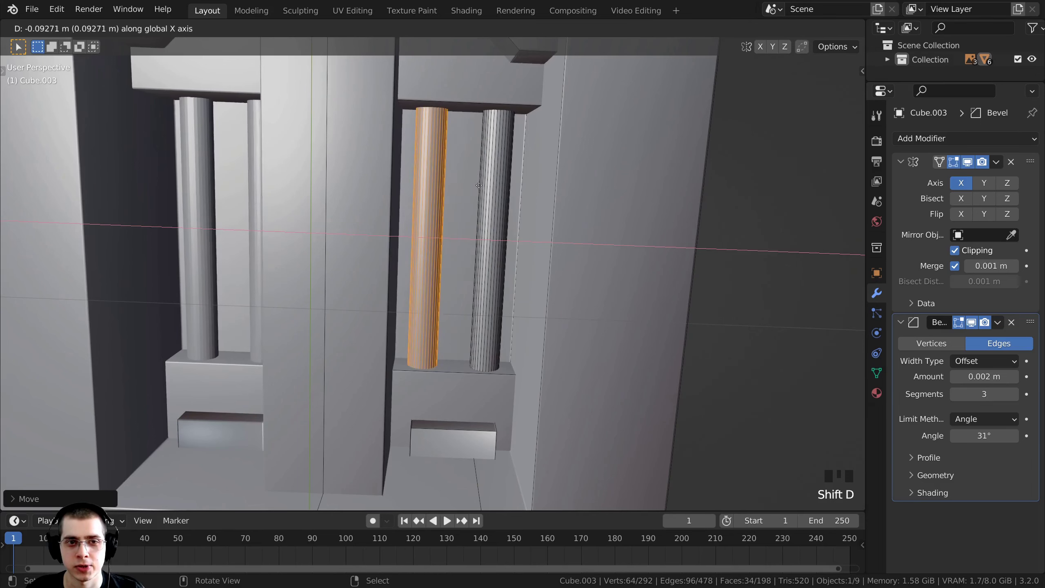
{"action": "left_click", "coordinate": [480, 187]}
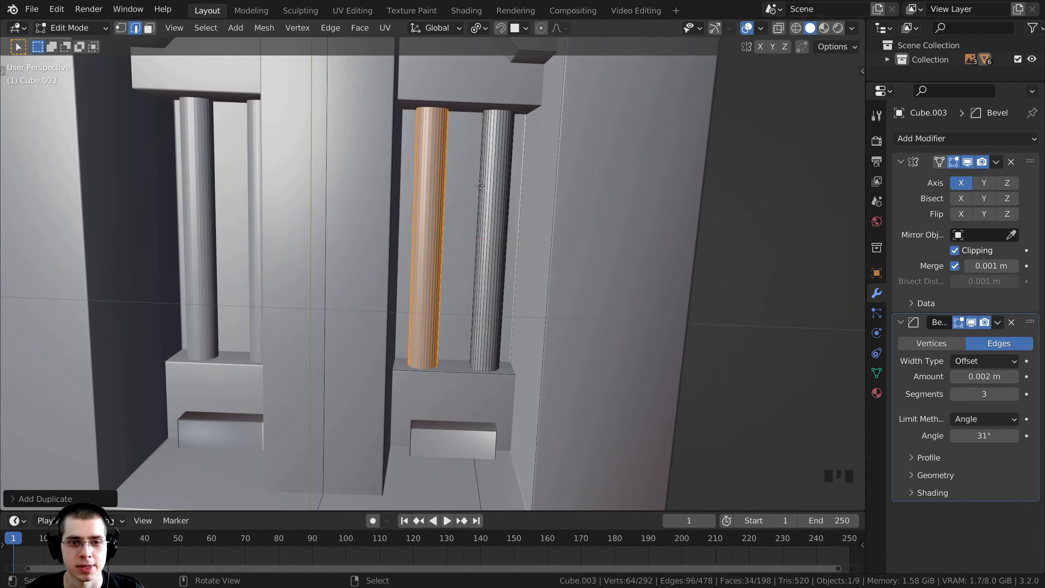
Step: Select the entire body mesh and recalculate its normals to face outside
{"action": "middle_click_drag", "start_coordinate": [481, 188], "coordinate": [468, 234]}
{"action": "key", "text": "a"}
{"action": "key", "text": "a"}
{"action": "key", "text": "a"}
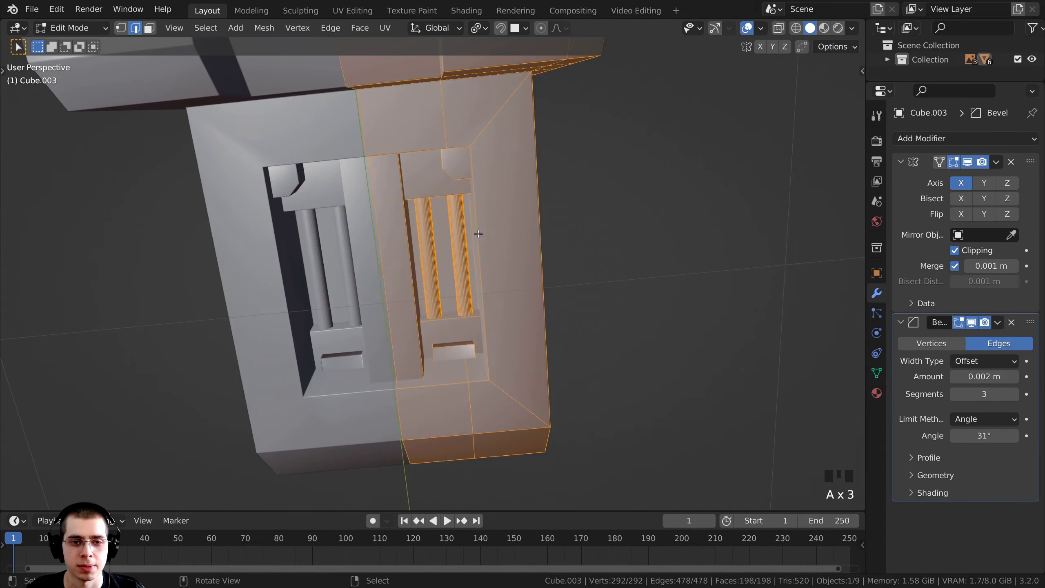
{"action": "scroll", "coordinate": [461, 202], "scroll_direction": "up", "scroll_amount": 2}
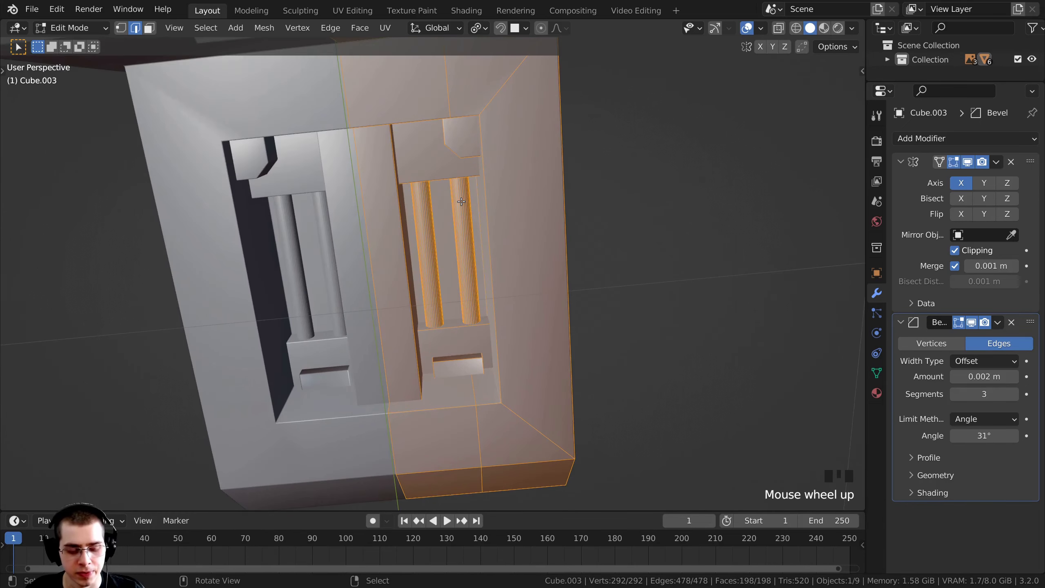
{"action": "key", "text": "shift+n"}
{"action": "middle_click_drag", "start_coordinate": [454, 190], "coordinate": [386, 167]}
Step: Return to Object Mode and apply smooth shading to the body
{"action": "key", "text": "Tab"}
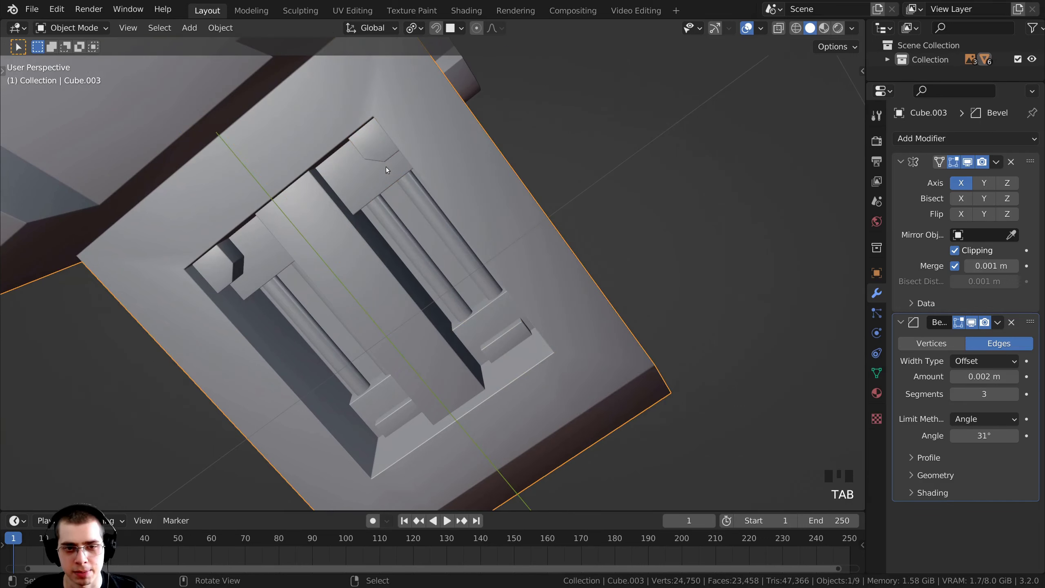
{"action": "scroll", "coordinate": [385, 167], "scroll_direction": "up", "scroll_amount": 1}
{"action": "right_click", "coordinate": [332, 169]}
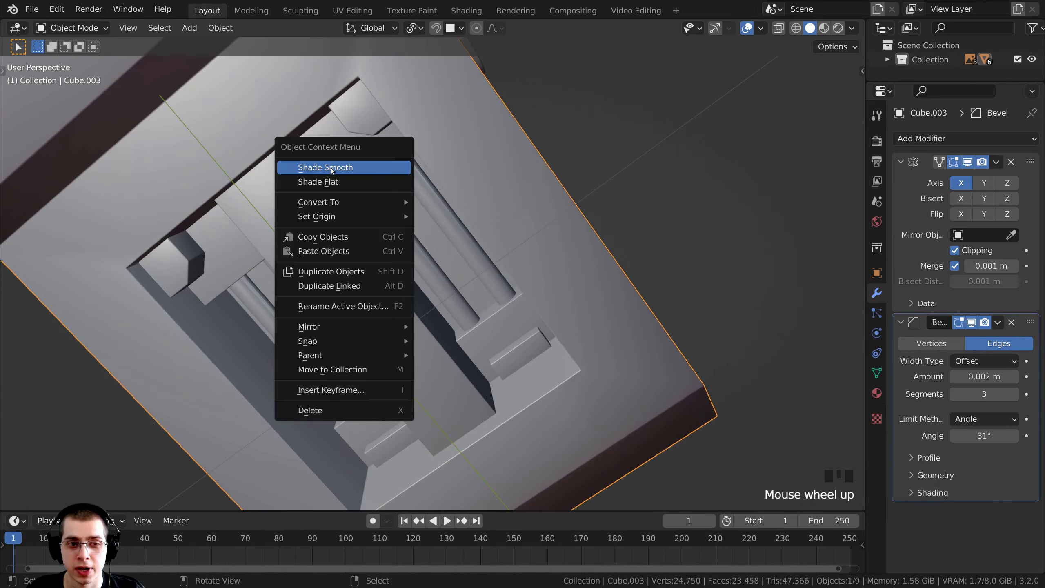
{"action": "left_click", "coordinate": [333, 168]}
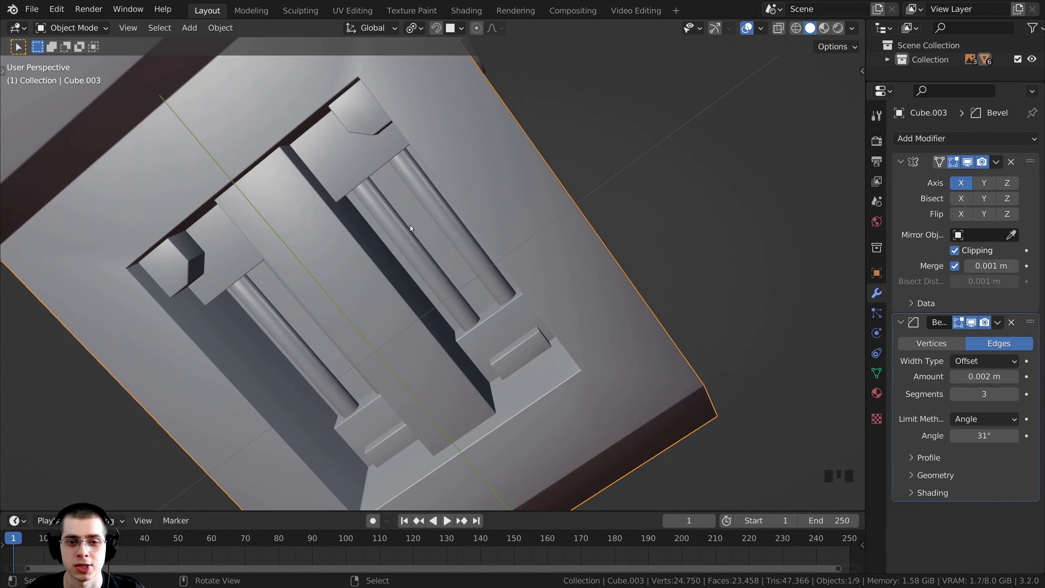
Step: In Edit Mode with face selection, duplicate a face at the extension's rear end and move the copy off the surface
{"action": "middle_click_drag", "start_coordinate": [410, 226], "coordinate": [243, 373]}
{"action": "scroll", "coordinate": [376, 311], "scroll_direction": "up", "scroll_amount": 2}
{"action": "key", "text": "Tab"}
{"action": "middle_click_drag", "start_coordinate": [370, 288], "coordinate": [421, 239]}
{"action": "scroll", "coordinate": [434, 267], "scroll_direction": "up", "scroll_amount": 4}
{"action": "right_click", "coordinate": [436, 261]}
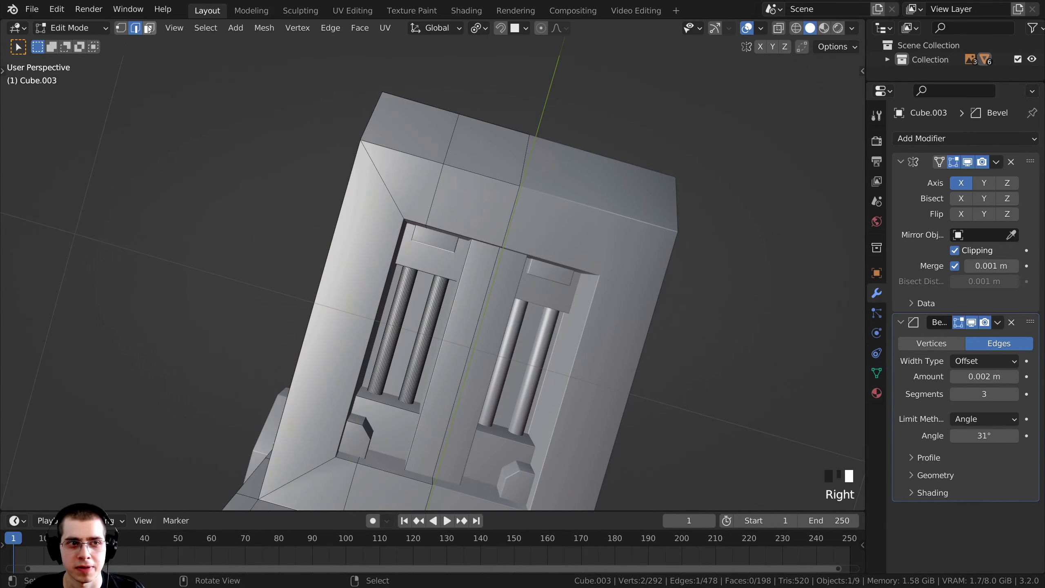
{"action": "left_click", "coordinate": [148, 28]}
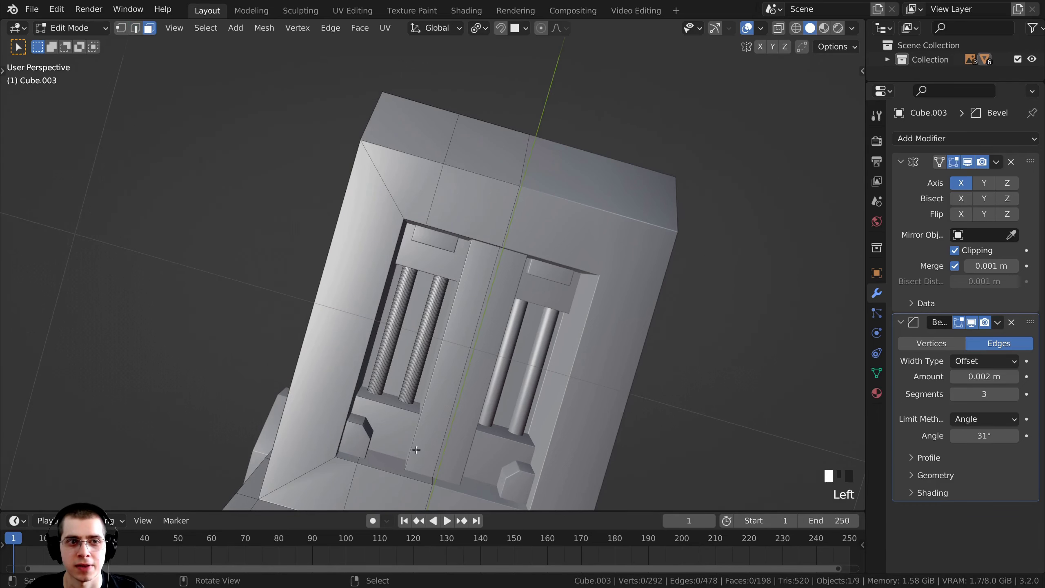
{"action": "middle_click_drag", "start_coordinate": [441, 307], "coordinate": [425, 231]}
{"action": "key", "text": "shift+d"}
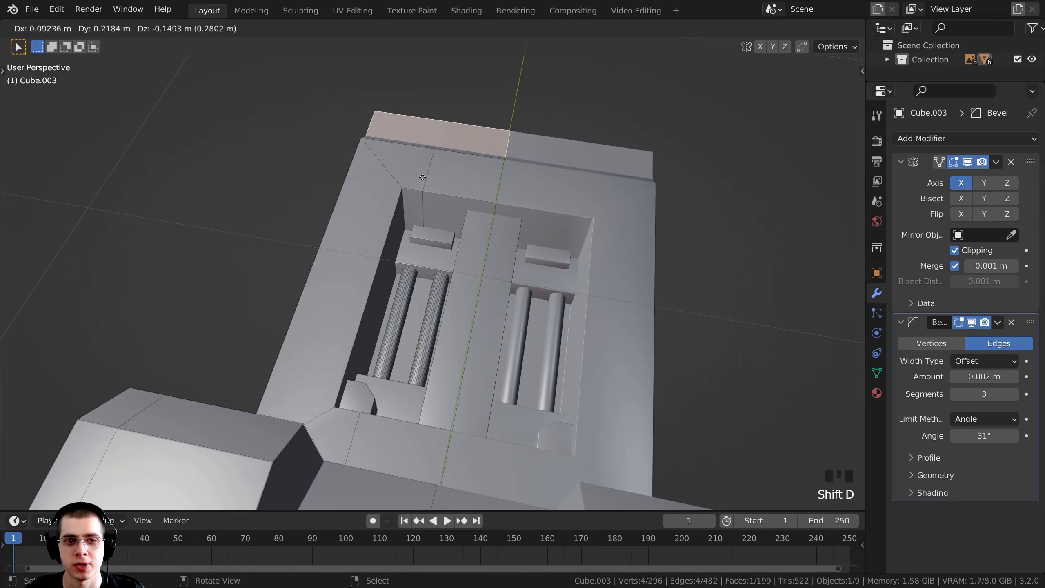
{"action": "left_click", "coordinate": [453, 136]}
Step: Disable the Mirror modifier's clipping and move the duplicated face over the underside's rear rim, away from the centre line
{"action": "middle_click_drag", "start_coordinate": [453, 136], "coordinate": [1031, 277]}
{"action": "key", "text": "g"}
{"action": "left_click", "coordinate": [630, 140]}
{"action": "key", "text": "g"}
{"action": "left_click", "coordinate": [699, 206]}
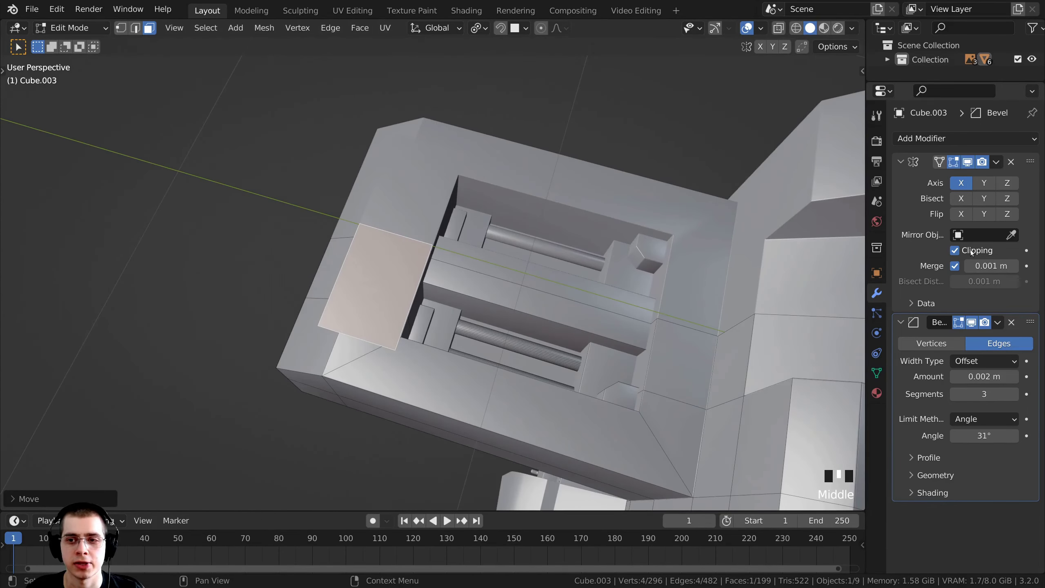
{"action": "middle_click_drag", "start_coordinate": [699, 230], "coordinate": [583, 254]}
{"action": "key", "text": "g"}
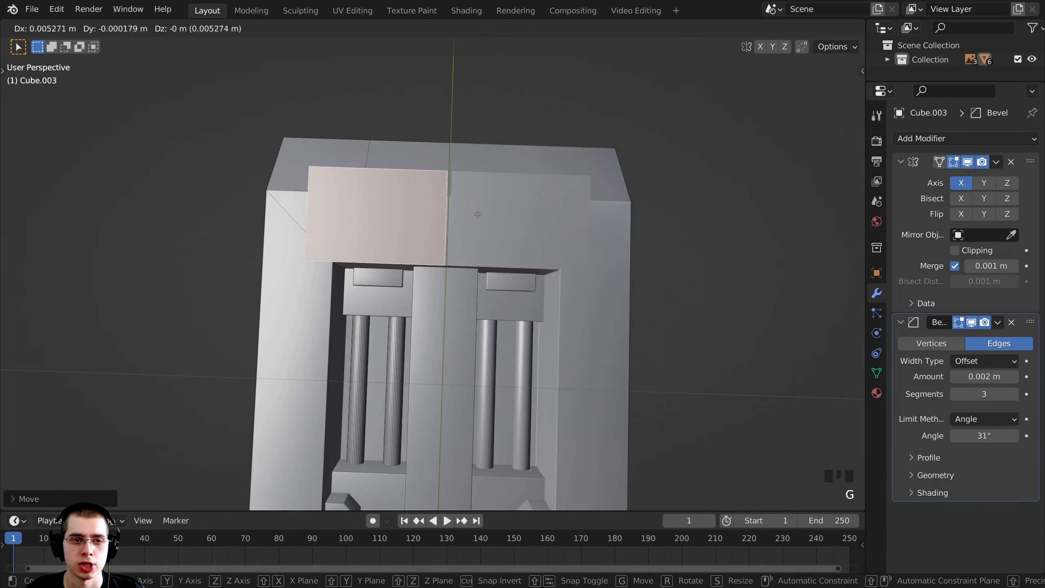
{"action": "left_click", "coordinate": [457, 214]}
Step: Scale the duplicated face down to a smaller rectangle and turn the Mirror modifier's clipping back on
{"action": "middle_click_drag", "start_coordinate": [457, 213], "coordinate": [483, 245], "text": "shift"}
{"action": "key", "text": "s"}
{"action": "left_click", "coordinate": [583, 260]}
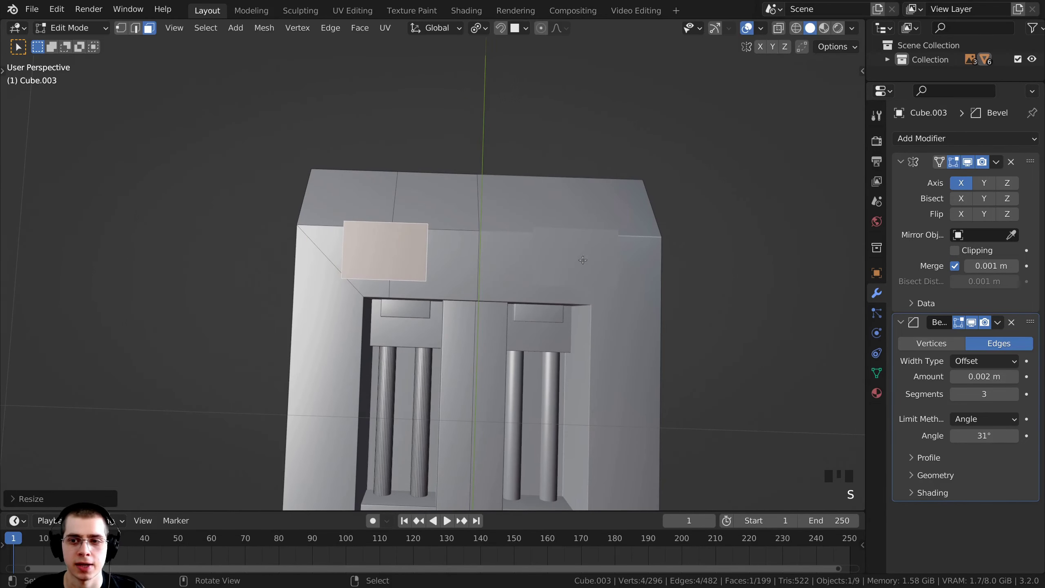
{"action": "middle_click_drag", "start_coordinate": [474, 351], "coordinate": [452, 350], "text": "shift"}
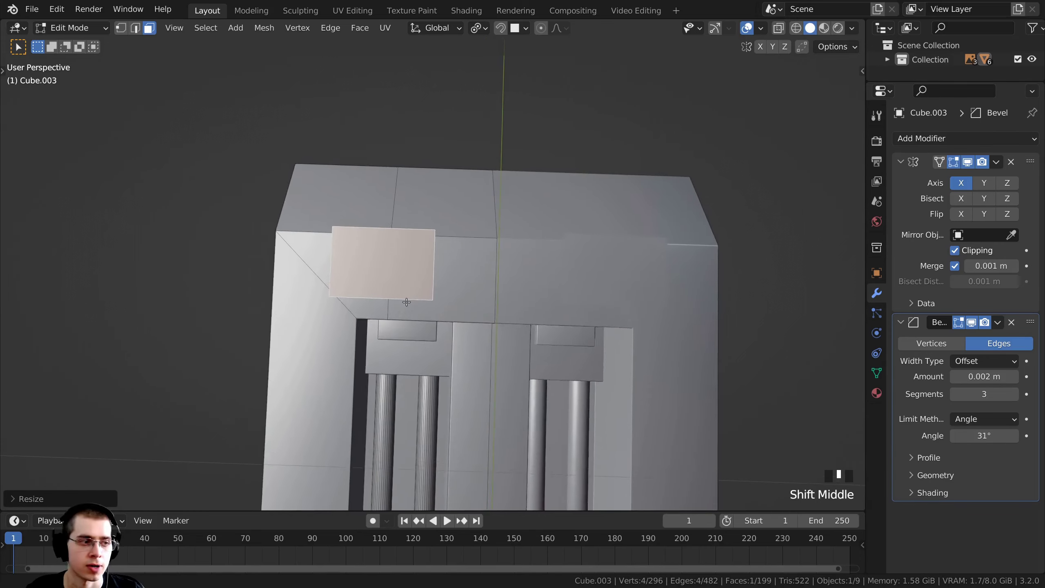
{"action": "scroll", "coordinate": [453, 350], "scroll_direction": "up", "scroll_amount": 2}
Step: Place the small face close to the rear rim's surface, between the recess and the extension's end
{"action": "key", "text": "g"}
{"action": "left_click", "coordinate": [433, 310]}
{"action": "middle_click_drag", "start_coordinate": [433, 310], "coordinate": [576, 256]}
{"action": "key", "text": "g"}
{"action": "key", "text": "z"}
{"action": "left_click", "coordinate": [523, 292]}
{"action": "key", "text": "g"}
{"action": "left_click", "coordinate": [582, 281]}
{"action": "key", "text": "g"}
{"action": "left_click", "coordinate": [428, 247]}
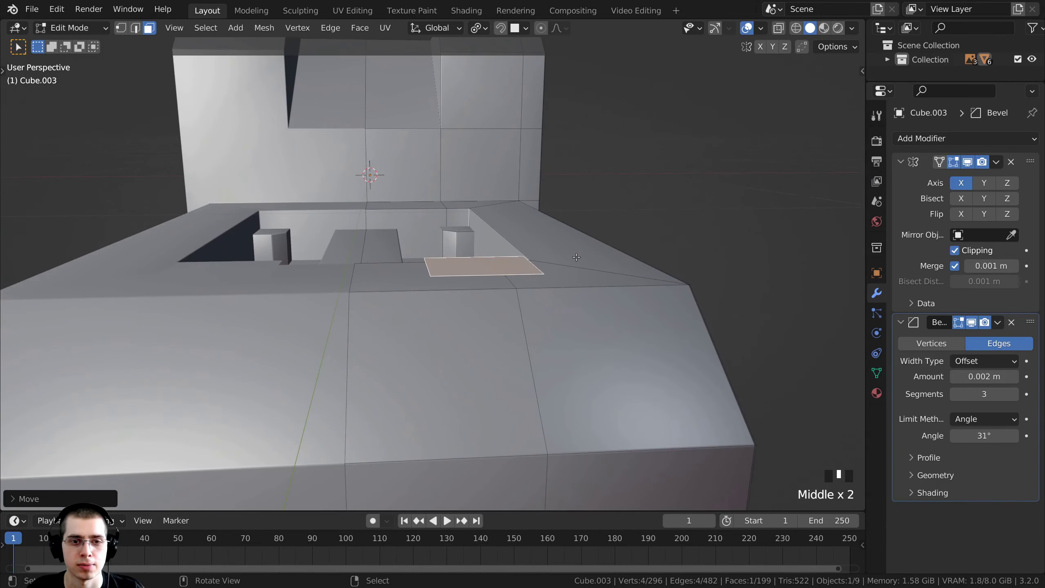
Step: Sink the small face slightly into the rim along Z, then extrude it outward about 0.05 m and extrude a second tier
{"action": "key", "text": "g"}
{"action": "key", "text": "z"}
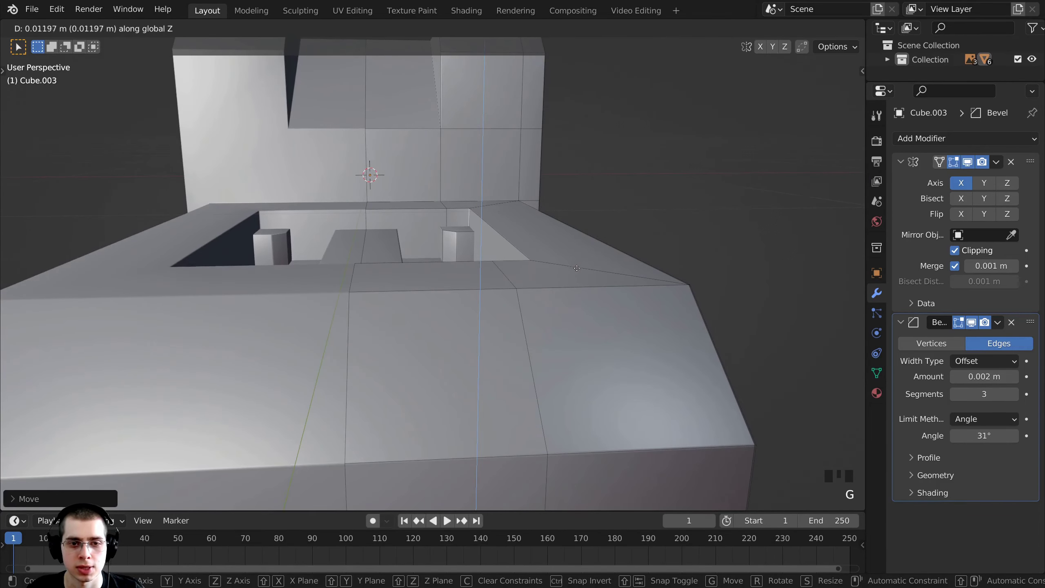
{"action": "left_click", "coordinate": [578, 283]}
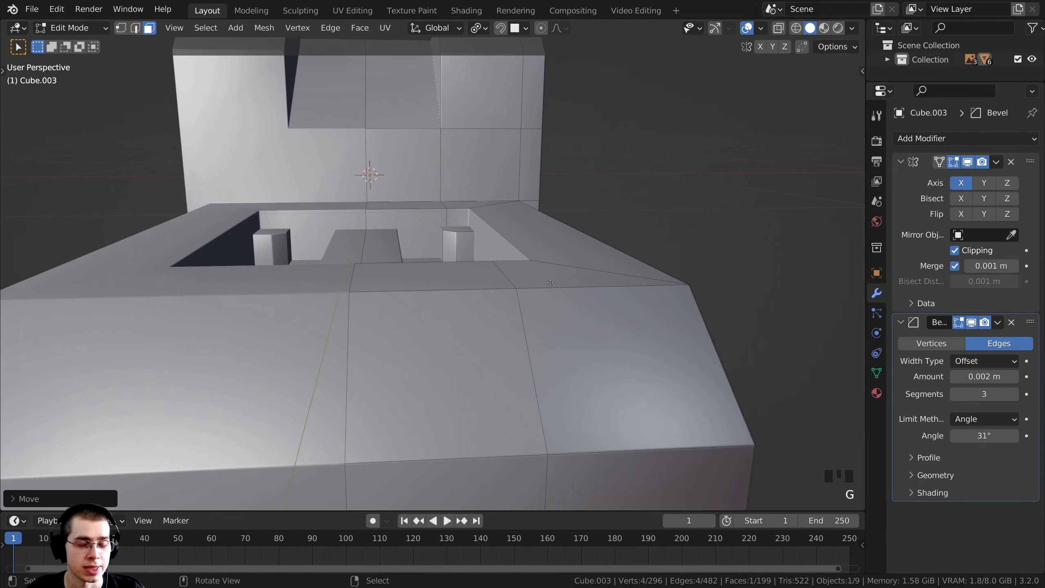
{"action": "key", "text": "e"}
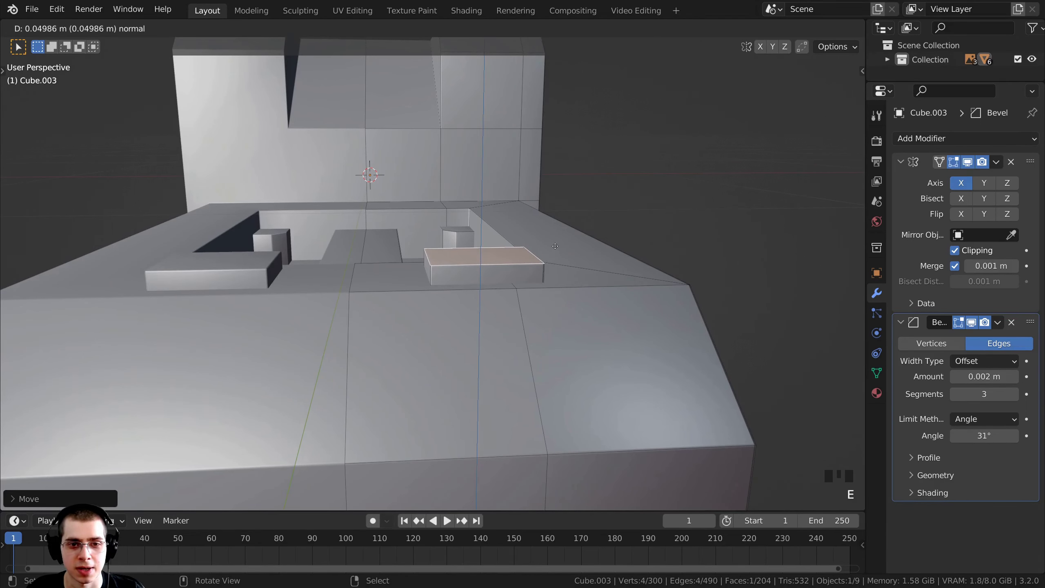
{"action": "left_click", "coordinate": [555, 246]}
{"action": "scroll", "coordinate": [537, 281], "scroll_direction": "down", "scroll_amount": 1}
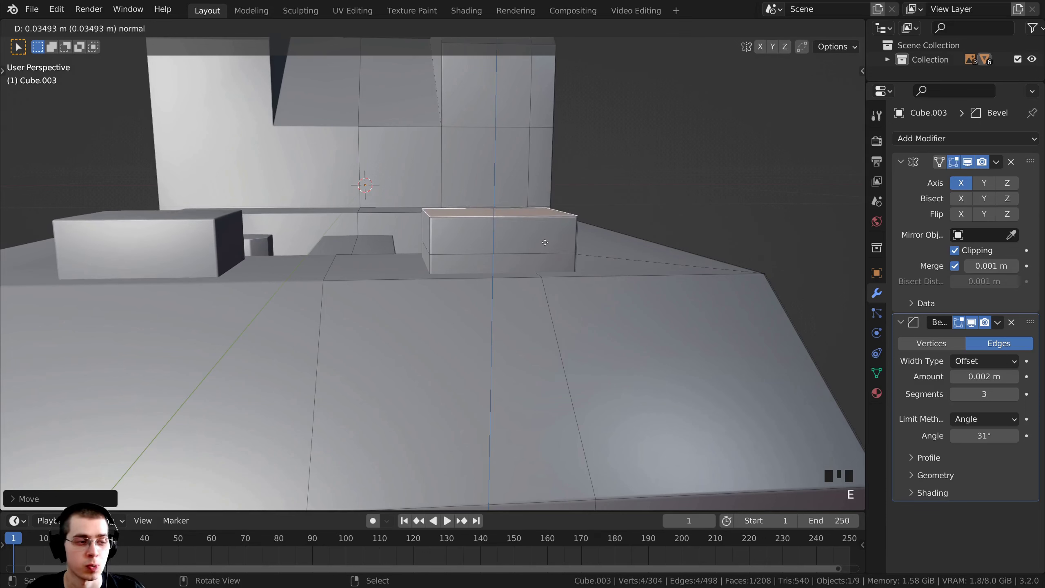
{"action": "left_click", "coordinate": [711, 214]}
Step: Narrow the new block's outer face along X to taper its sides and lower that face slightly along Z
{"action": "key", "text": "s"}
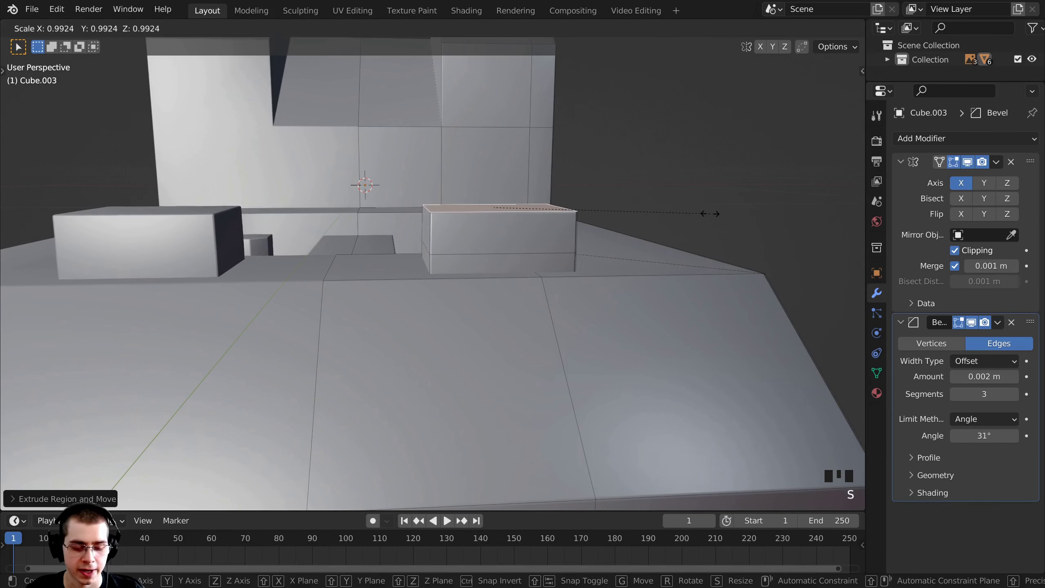
{"action": "key", "text": "x"}
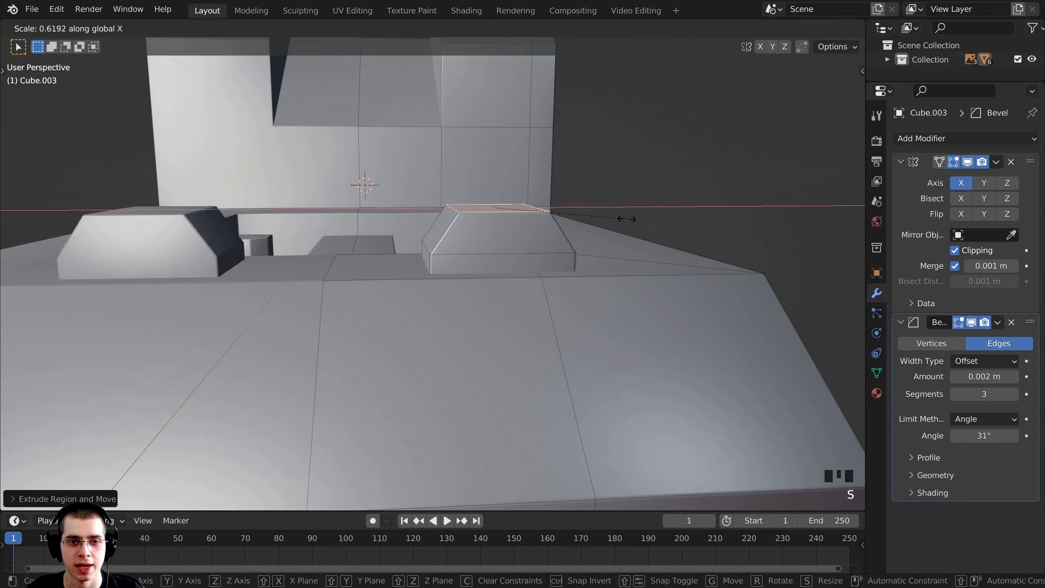
{"action": "left_click", "coordinate": [583, 210]}
{"action": "key", "text": "g"}
{"action": "key", "text": "z"}
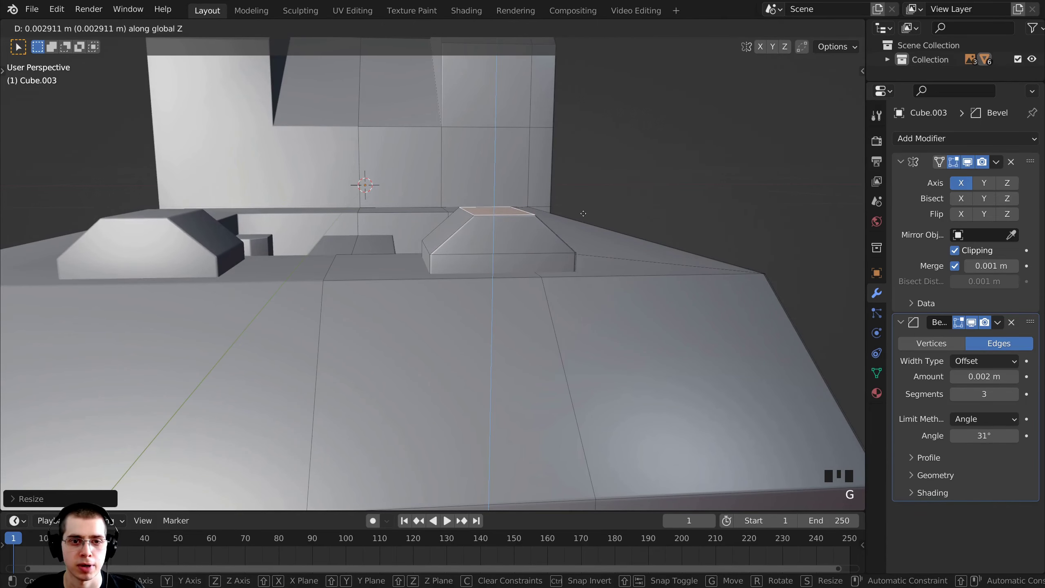
{"action": "left_click", "coordinate": [583, 213]}
Step: Duplicate the central rim face between the recess and the main body and position the copy at their junction
{"action": "scroll", "coordinate": [583, 213], "scroll_direction": "down", "scroll_amount": 3}
{"action": "middle_click_drag", "start_coordinate": [583, 213], "coordinate": [423, 260]}
{"action": "scroll", "coordinate": [489, 272], "scroll_direction": "up", "scroll_amount": 1}
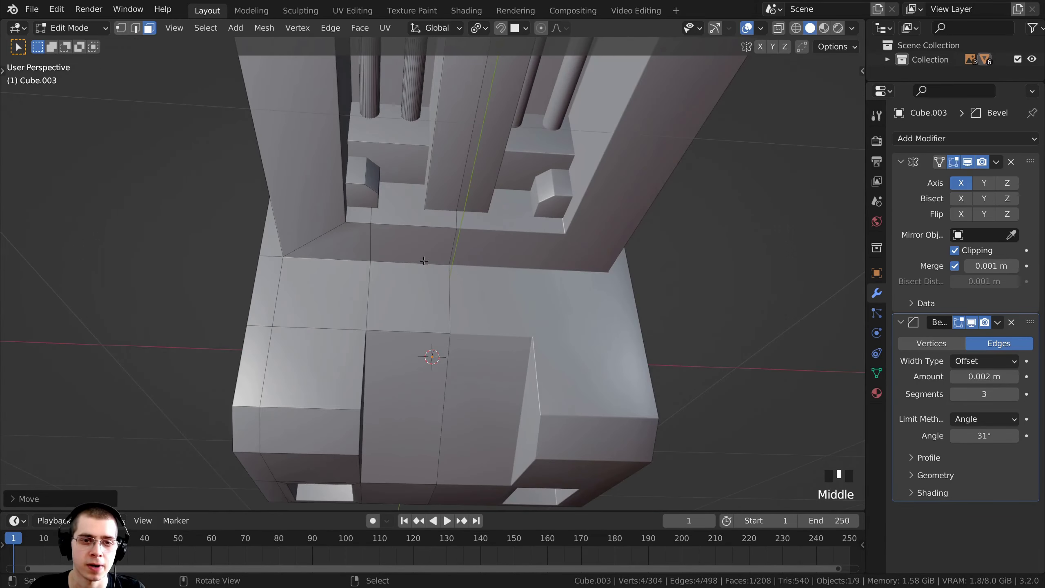
{"action": "right_click", "coordinate": [402, 247]}
{"action": "key", "text": "shift+d"}
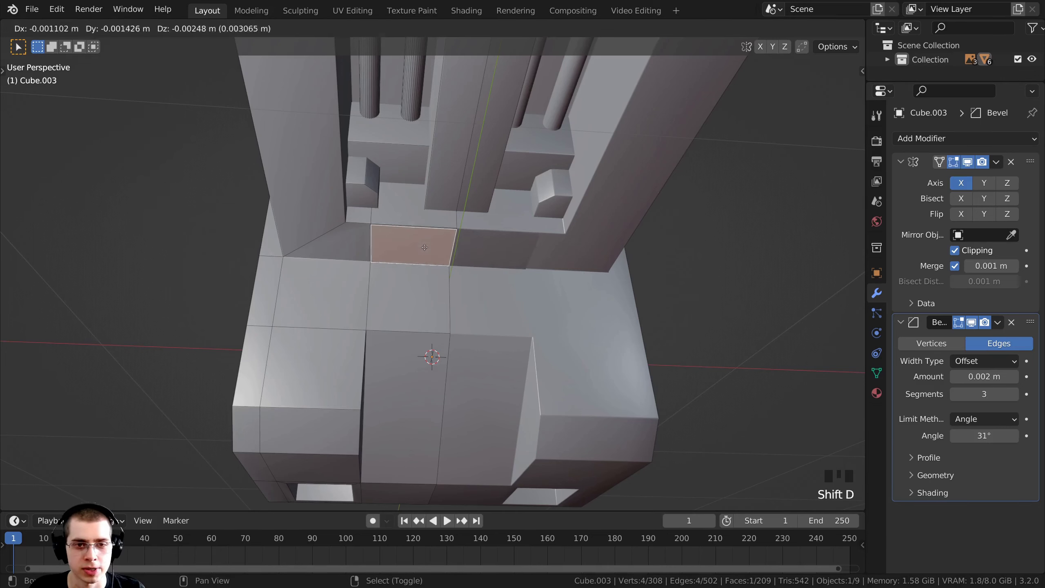
{"action": "left_click", "coordinate": [424, 287]}
{"action": "middle_click_drag", "start_coordinate": [424, 288], "coordinate": [443, 310], "text": "shift"}
{"action": "key", "text": "g"}
{"action": "left_click", "coordinate": [457, 290]}
Step: Extrude the widened strip along its normal into a bar spanning the junction below the recess
{"action": "key", "text": "e"}
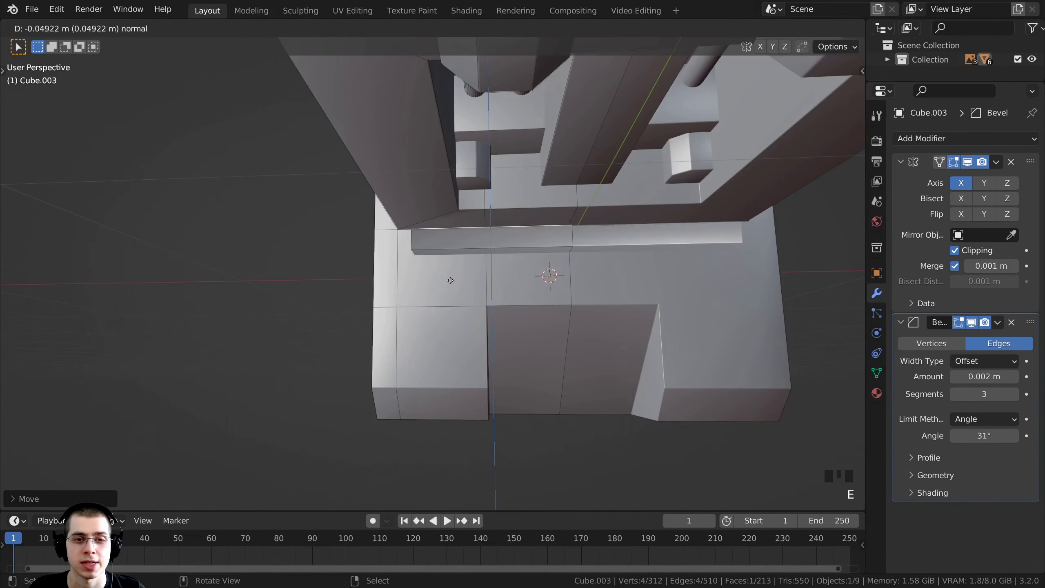
{"action": "left_click", "coordinate": [455, 177]}
{"action": "middle_click_drag", "start_coordinate": [456, 178], "coordinate": [537, 285]}
Step: Duplicate the lower half-face of the junction bar, shrink the copy and position it just below the bar against the underside
{"action": "right_click", "coordinate": [501, 301]}
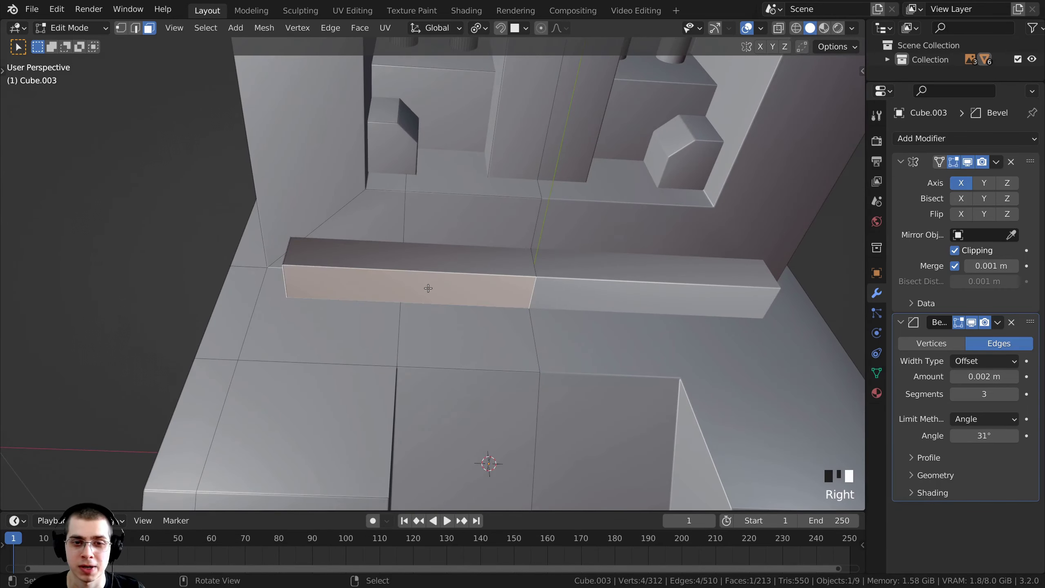
{"action": "middle_click_drag", "start_coordinate": [427, 287], "coordinate": [436, 267]}
{"action": "key", "text": "shift+d"}
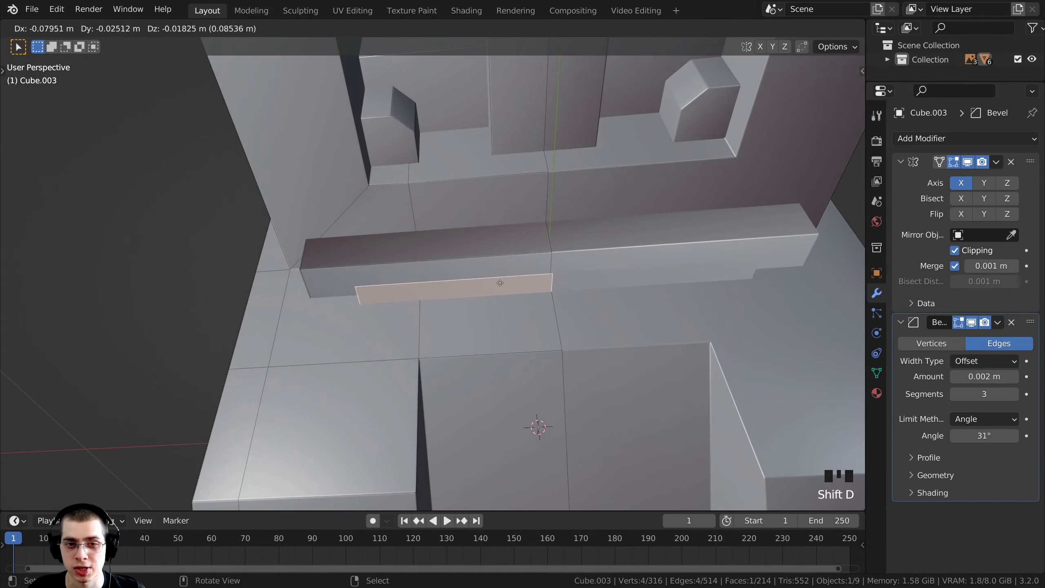
{"action": "left_click", "coordinate": [650, 276]}
{"action": "middle_click_drag", "start_coordinate": [618, 276], "coordinate": [545, 373]}
{"action": "key", "text": "g"}
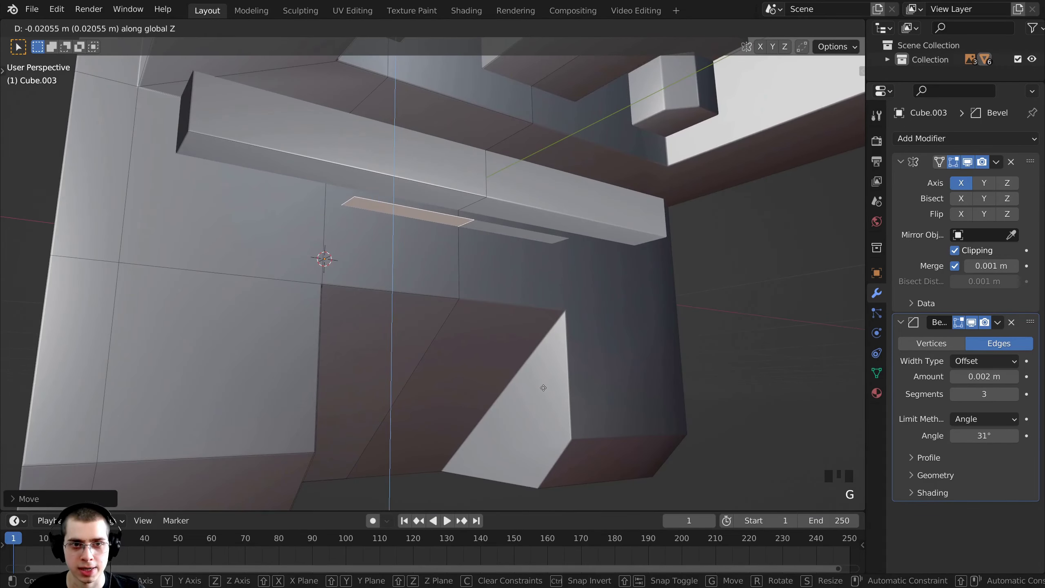
{"action": "left_click", "coordinate": [533, 313]}
Step: Extrude the small strip below the junction bar outward into a second, shorter bar
{"action": "middle_click_drag", "start_coordinate": [533, 314], "coordinate": [501, 311]}
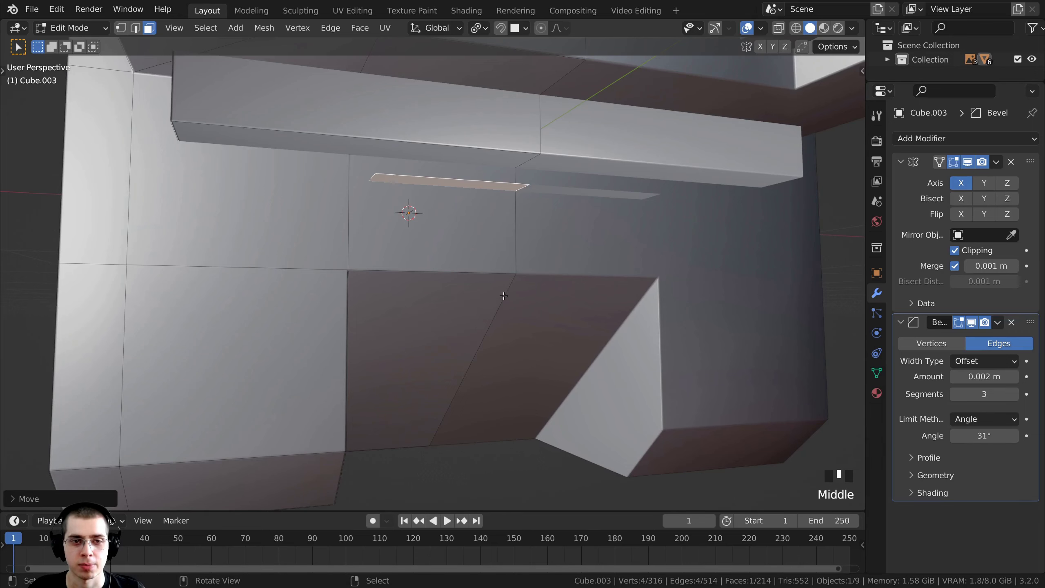
{"action": "key", "text": "e"}
{"action": "left_click", "coordinate": [403, 205]}
Step: Recalculate the normals of the whole body mesh to face outward, and clear the selection
{"action": "middle_click_drag", "start_coordinate": [403, 205], "coordinate": [477, 199]}
{"action": "key", "text": "a"}
{"action": "key", "text": "a"}
{"action": "key", "text": "a"}
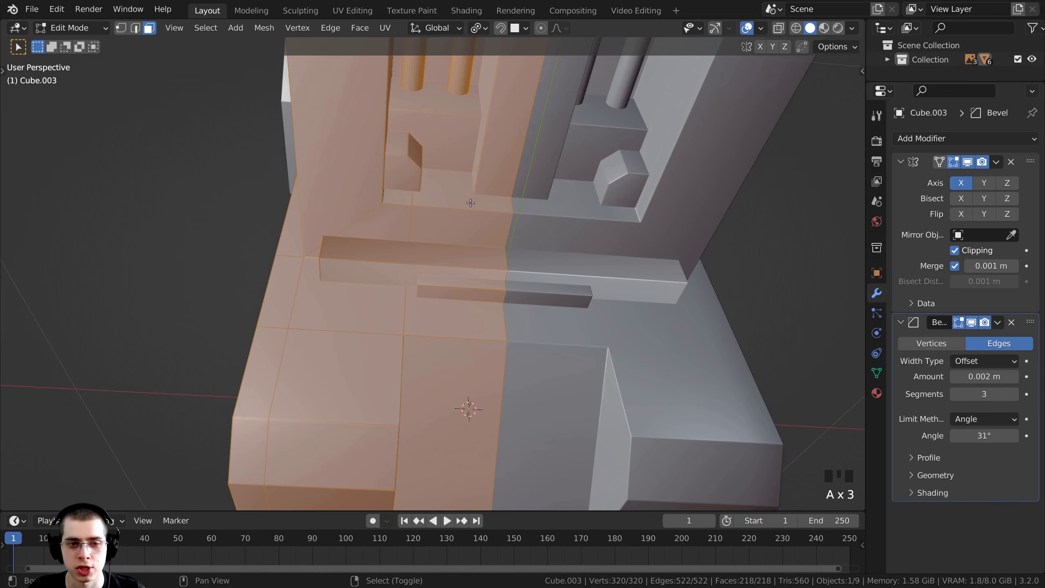
{"action": "key", "text": "shift+n"}
{"action": "scroll", "coordinate": [470, 202], "scroll_direction": "down", "scroll_amount": 2}
{"action": "mouse_move", "coordinate": [471, 202]}
{"action": "middle_mouse_down", "text": "shift"}
{"action": "mouse_move", "coordinate": [411, 263]}
{"action": "mouse_move", "coordinate": [293, 299]}
{"action": "mouse_move", "coordinate": [412, 197]}
{"action": "mouse_move", "coordinate": [298, 188]}
{"action": "mouse_move", "coordinate": [411, 247]}
{"action": "mouse_move", "coordinate": [411, 196]}
{"action": "middle_mouse_up", "text": "shift"}
{"action": "scroll", "coordinate": [298, 187], "scroll_direction": "down", "scroll_amount": 2}
{"action": "key", "text": "alt+a"}
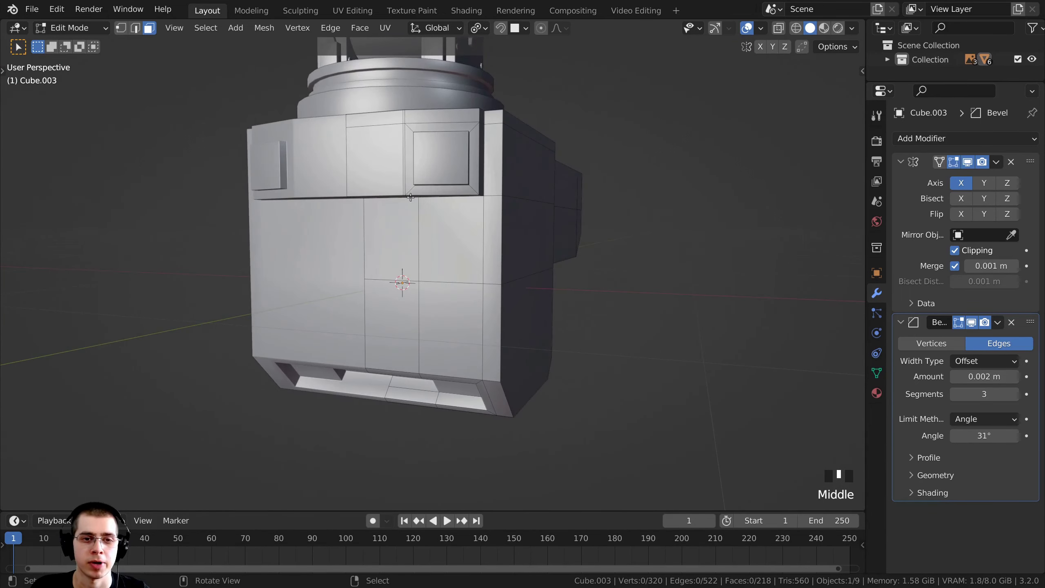
Step: Duplicate the central front face directly beneath the overhanging upper block and move the copy forward, clear of the body
{"action": "mouse_move", "coordinate": [422, 266]}
{"action": "middle_mouse_down"}
{"action": "mouse_move", "coordinate": [469, 243]}
{"action": "mouse_move", "coordinate": [492, 203]}
{"action": "mouse_move", "coordinate": [407, 272]}
{"action": "middle_mouse_up"}
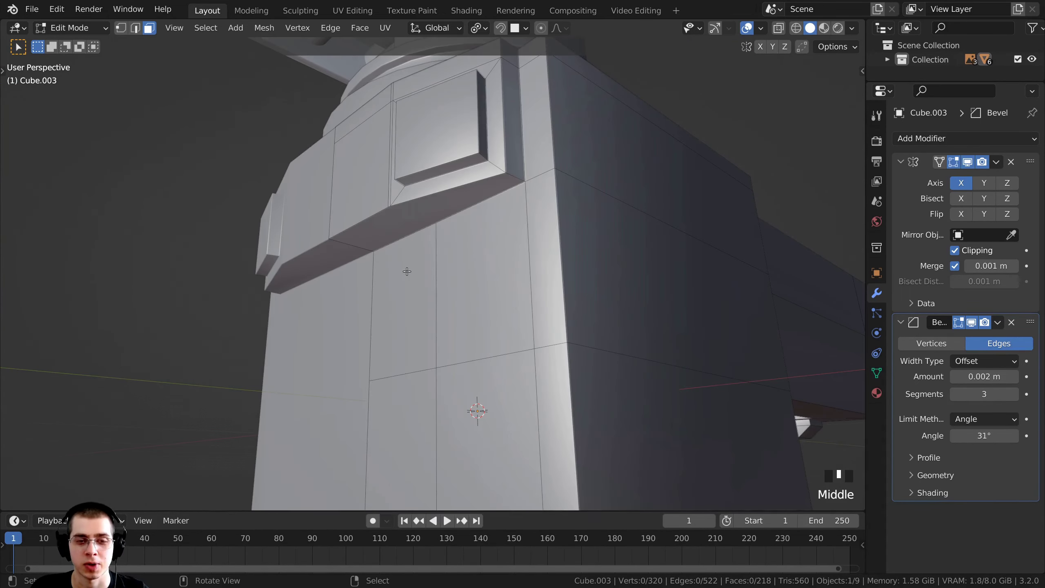
{"action": "right_click", "coordinate": [406, 272]}
{"action": "middle_click_drag", "start_coordinate": [403, 365], "coordinate": [375, 365]}
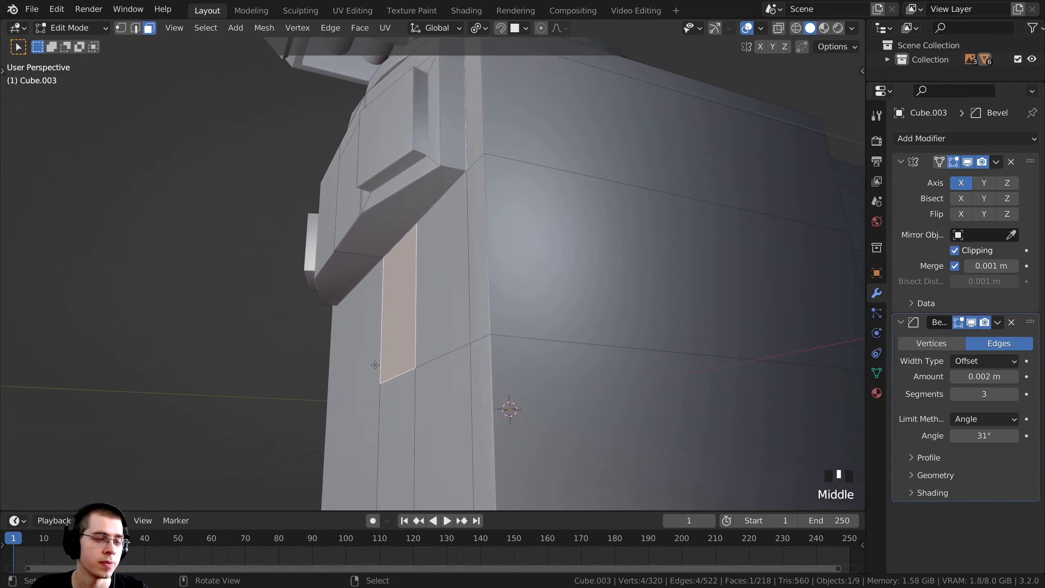
{"action": "key", "text": "shift+d"}
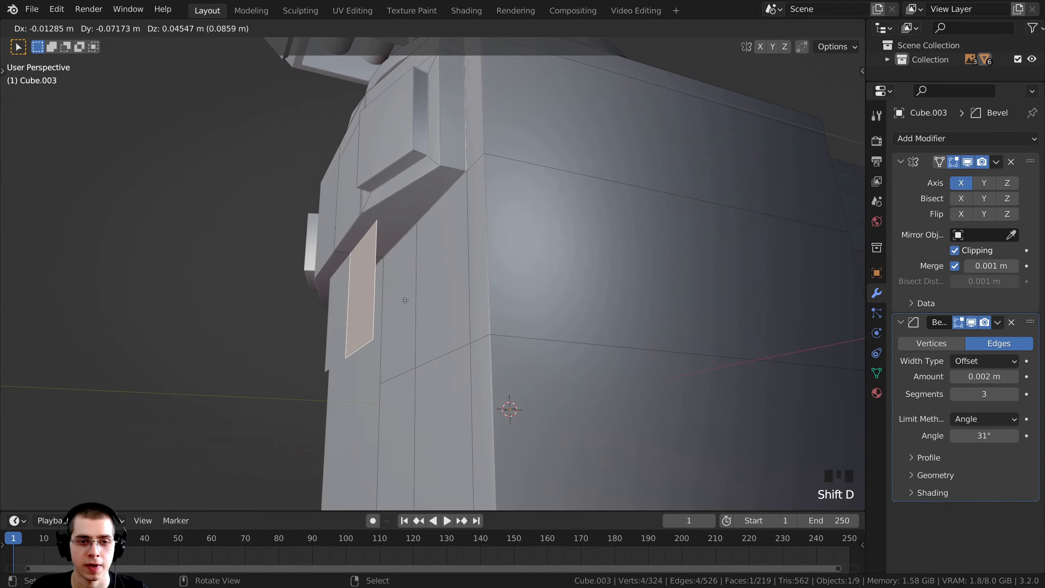
{"action": "left_click", "coordinate": [405, 299]}
{"action": "key", "text": "g"}
{"action": "left_click", "coordinate": [434, 293]}
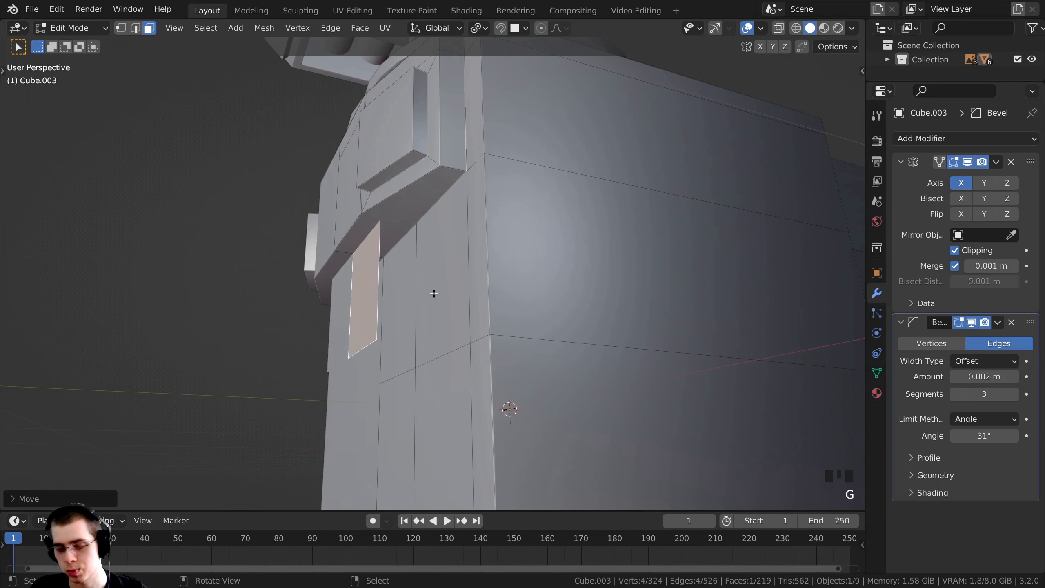
Step: In front wireframe view, move the copied face so its lower outer corner matches the reference trapezoid's lower corner
{"action": "key", "text": "KP_1"}
{"action": "scroll", "coordinate": [514, 284], "scroll_direction": "up", "scroll_amount": 2}
{"action": "key", "text": "z"}
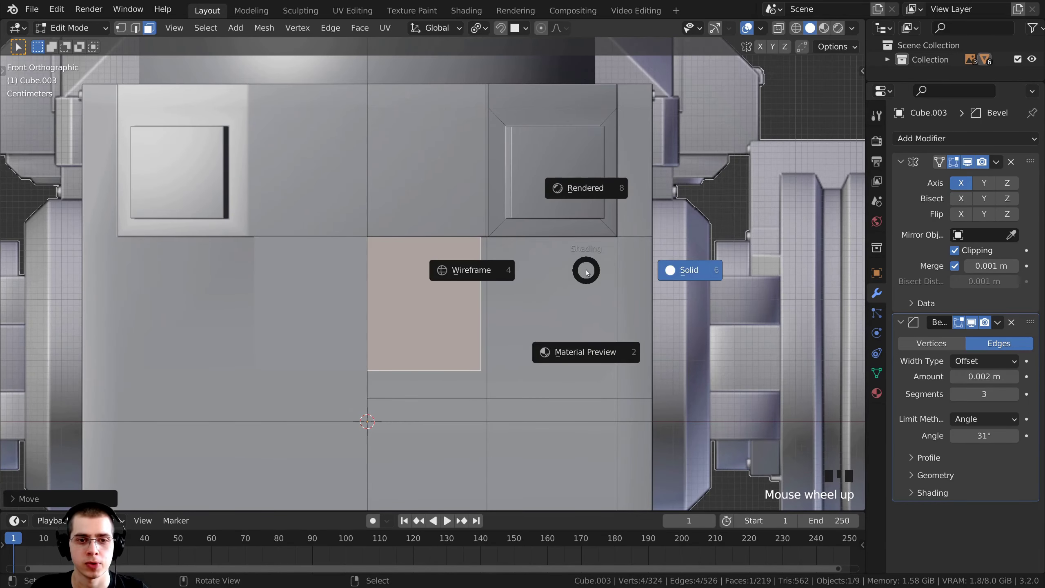
{"action": "key", "text": "g"}
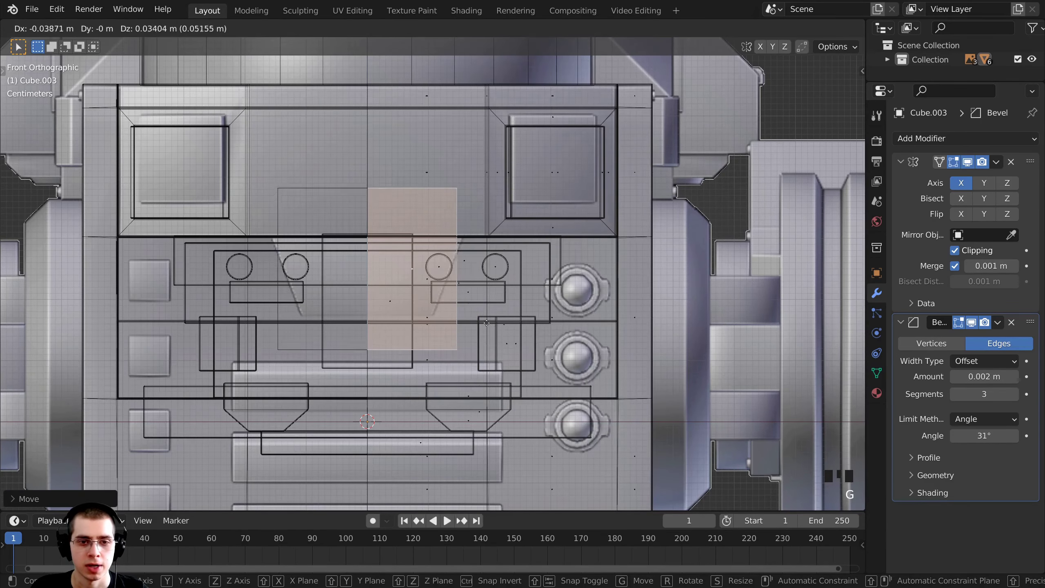
{"action": "left_click", "coordinate": [507, 322]}
{"action": "scroll", "coordinate": [506, 321], "scroll_direction": "up", "scroll_amount": 1}
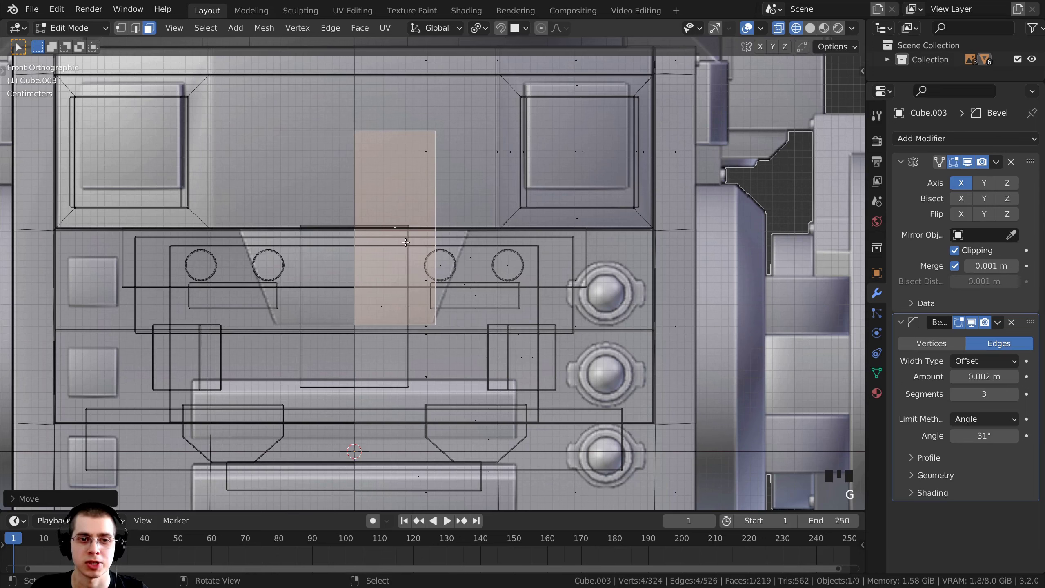
{"action": "key", "text": "g"}
{"action": "right_click", "coordinate": [453, 283]}
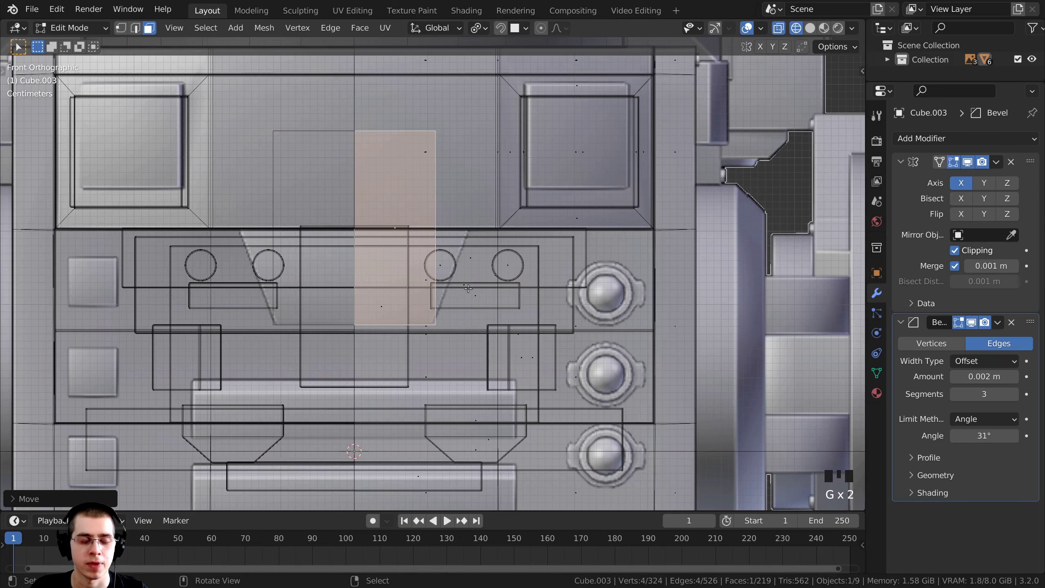
Step: Move the copied face's upper edge outward and down so its slanted side follows the reference trapezoid
{"action": "left_click", "coordinate": [122, 29]}
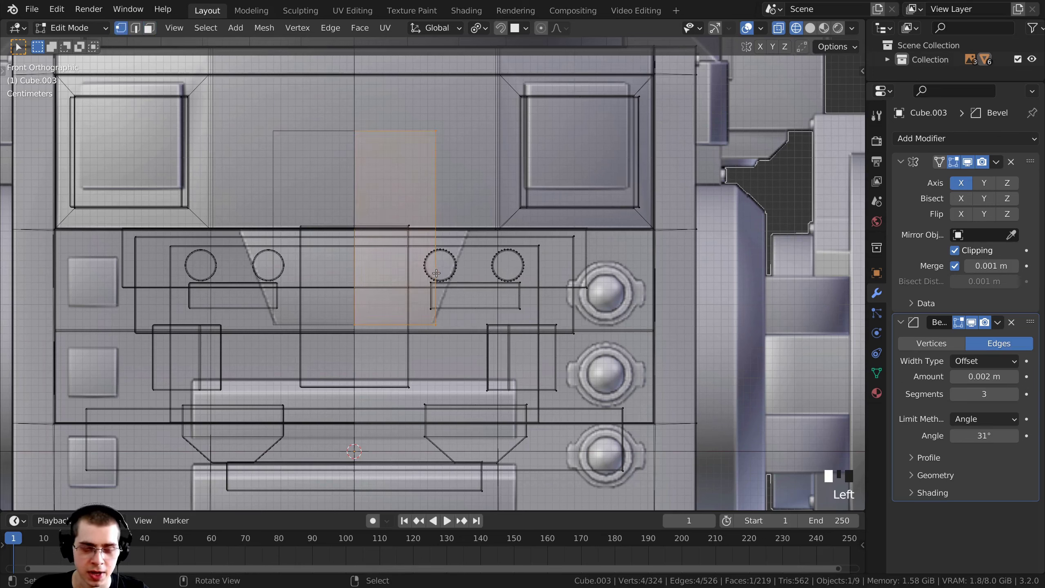
{"action": "left_click_drag", "start_coordinate": [460, 267], "coordinate": [471, 264]}
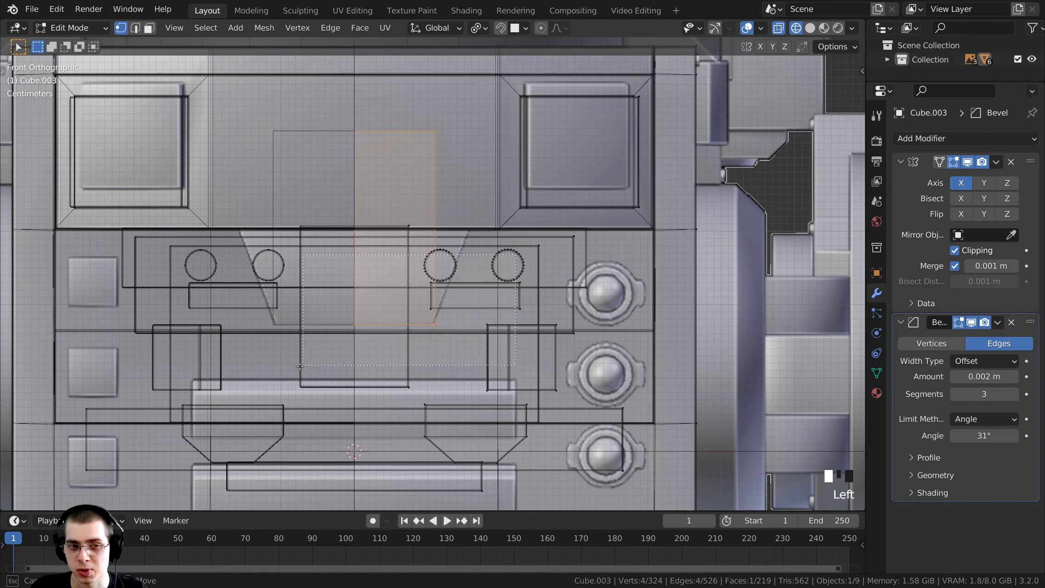
{"action": "left_click", "coordinate": [354, 349]}
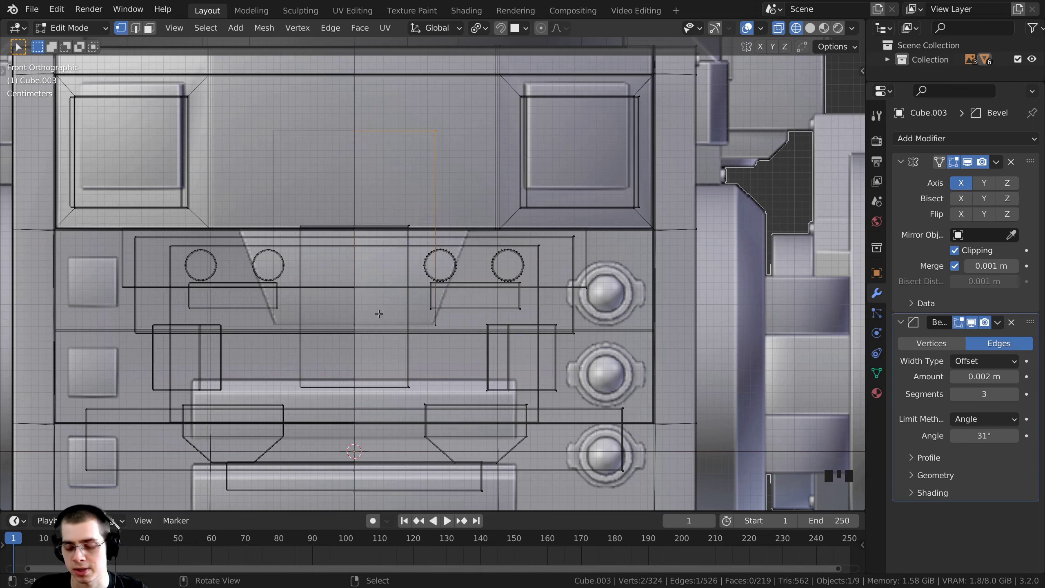
{"action": "key", "text": "g"}
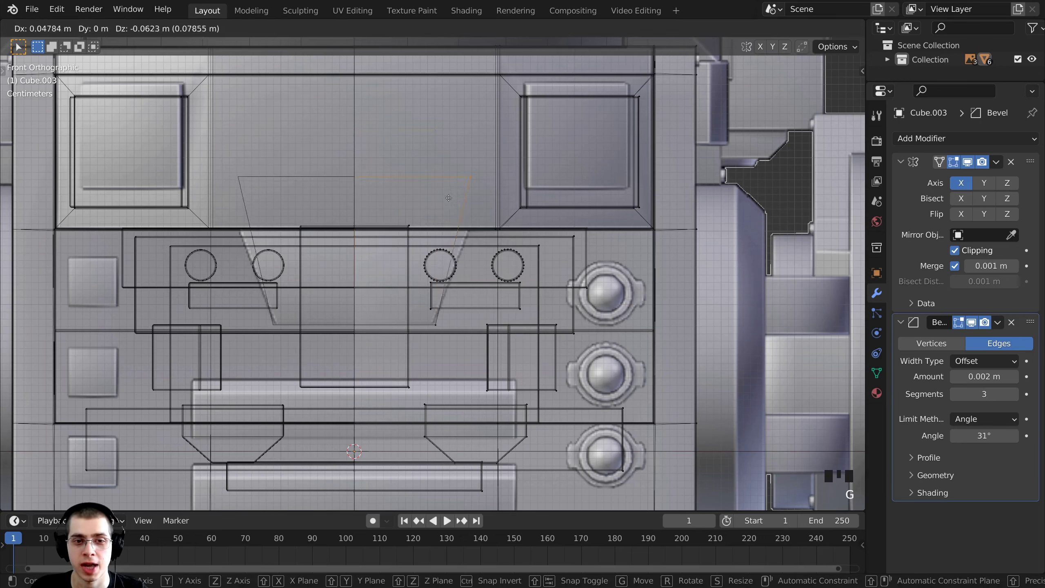
{"action": "left_click", "coordinate": [454, 234]}
{"action": "scroll", "coordinate": [335, 285], "scroll_direction": "down", "scroll_amount": 1}
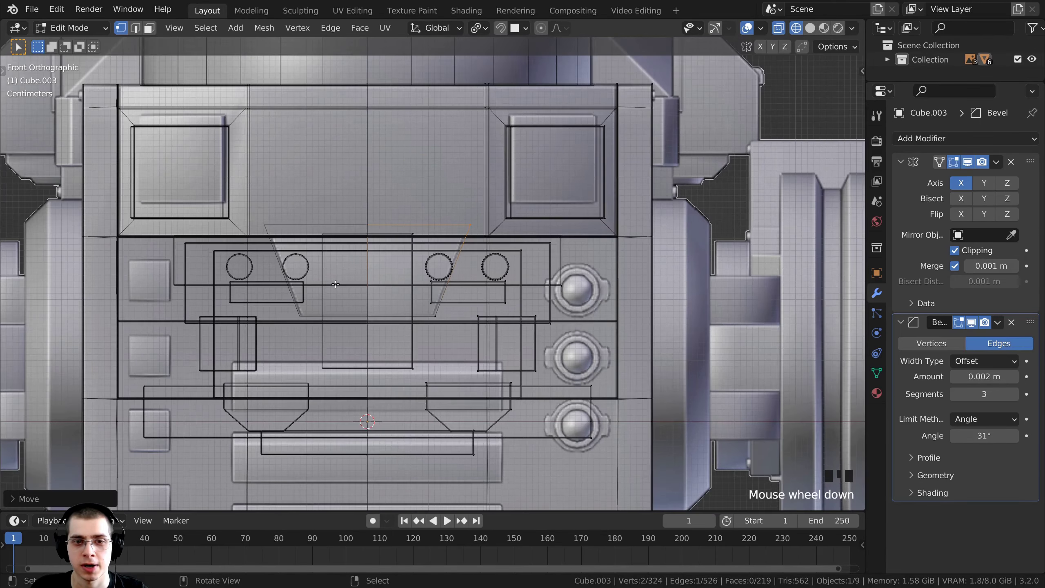
Step: Select the whole trapezoid face and move it along Y onto the front of the protruding plate in the side reference
{"action": "key", "text": "KP_3"}
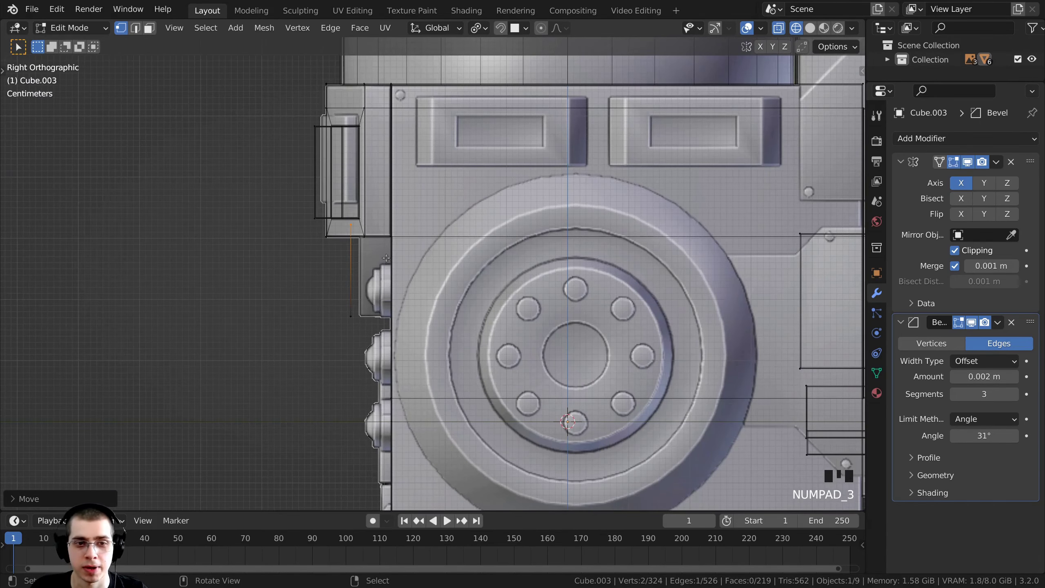
{"action": "scroll", "coordinate": [348, 327], "scroll_direction": "up", "scroll_amount": 1}
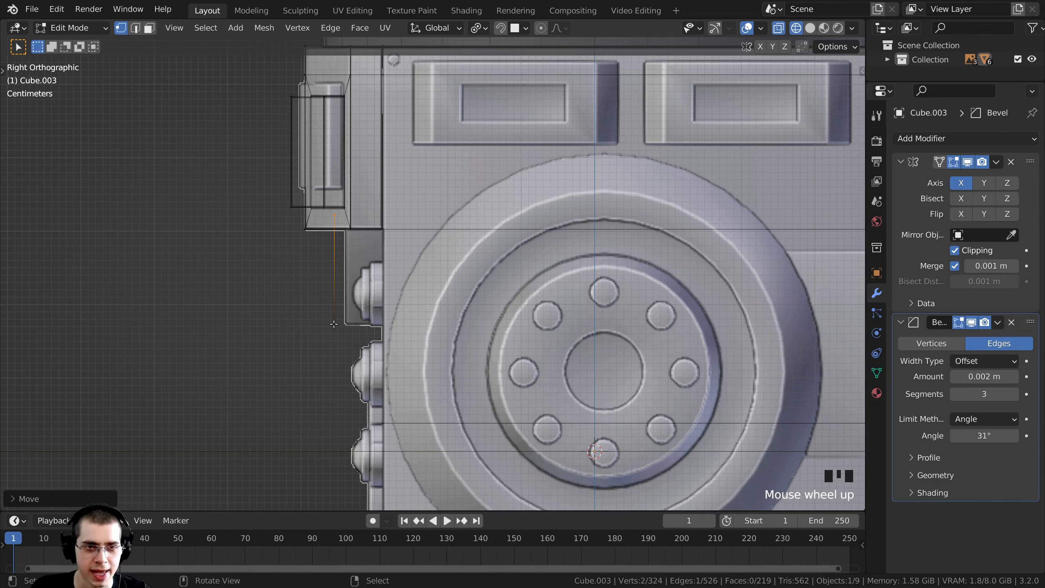
{"action": "key", "text": "ctrl+l"}
{"action": "middle_click_drag", "start_coordinate": [334, 325], "coordinate": [401, 320], "text": "shift"}
{"action": "scroll", "coordinate": [390, 260], "scroll_direction": "up", "scroll_amount": 2}
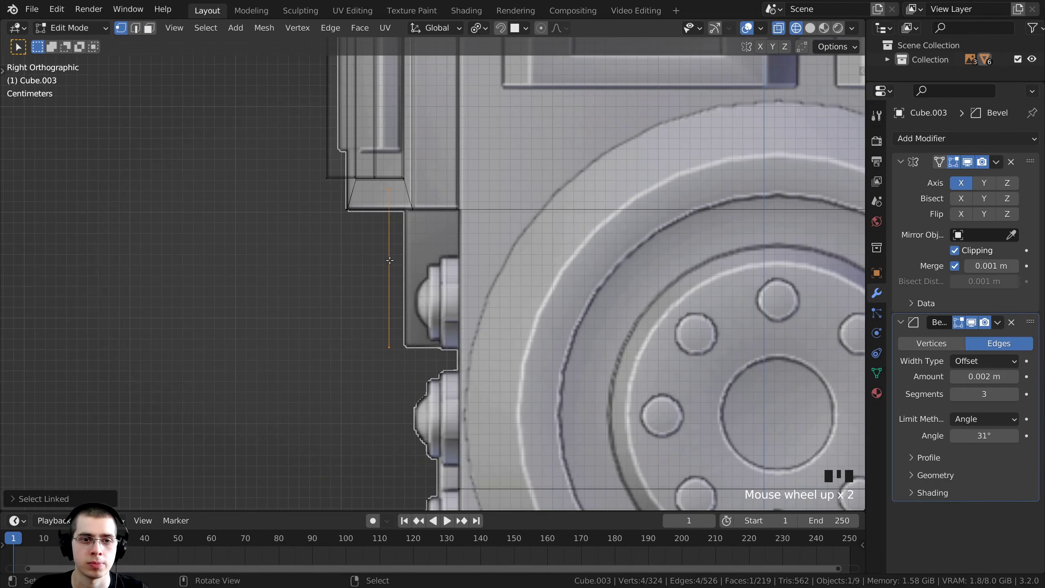
{"action": "key", "text": "g"}
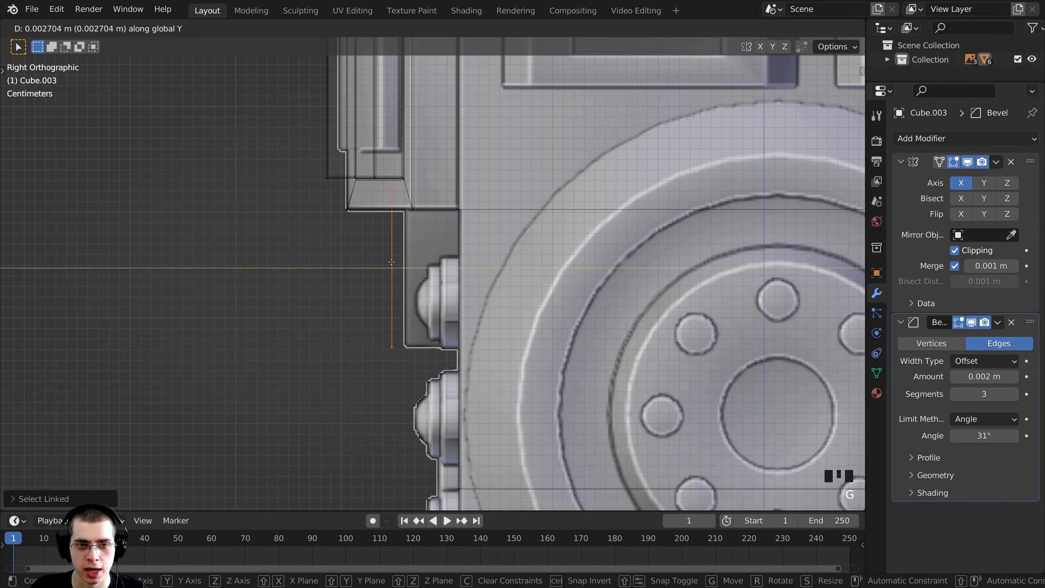
{"action": "left_click", "coordinate": [403, 262]}
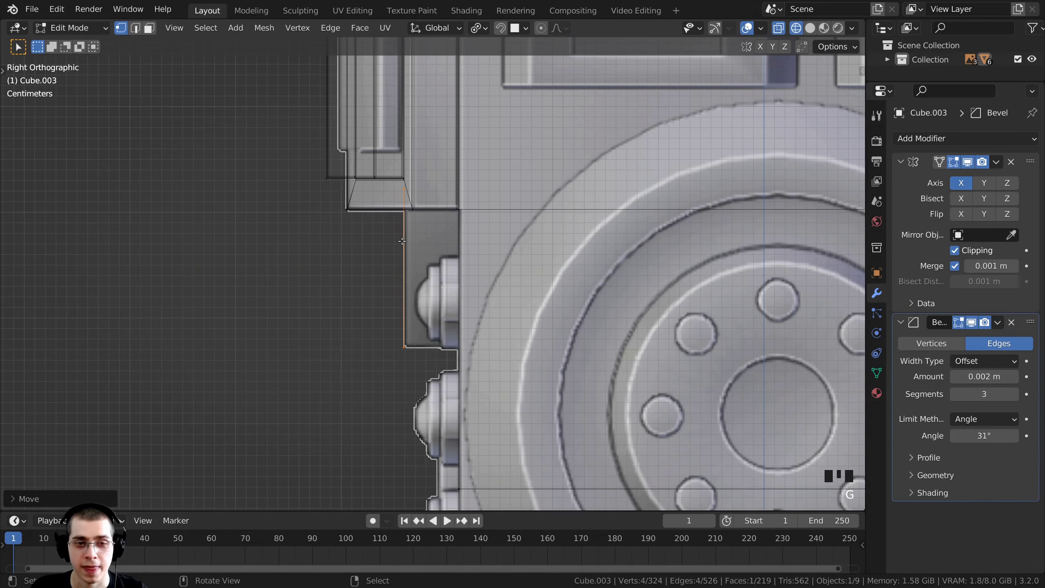
Step: Extrude the trapezoid face about 0.07 m back into the body, and inspect the resulting block in solid shading
{"action": "key", "text": "e"}
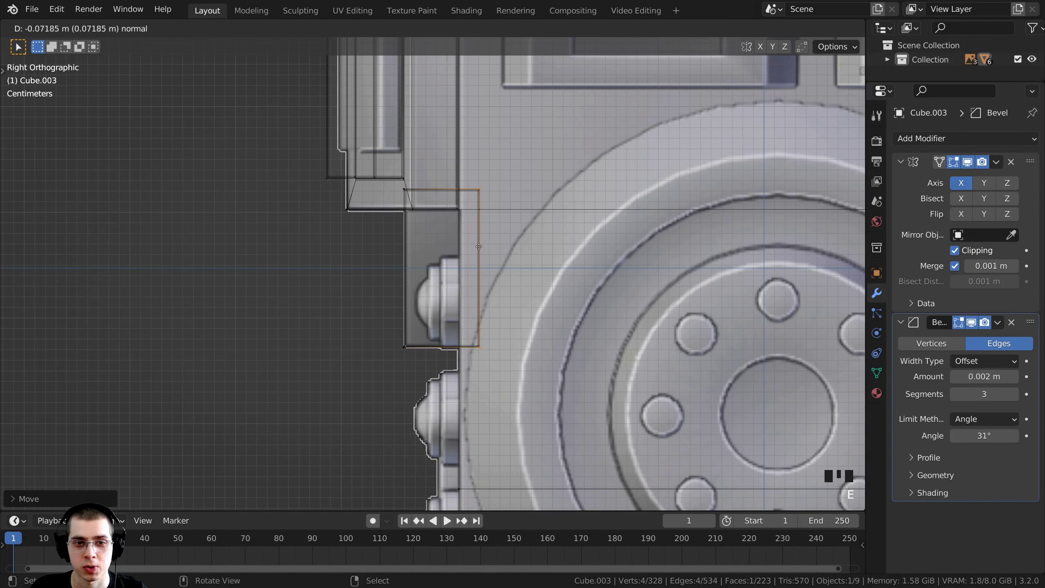
{"action": "left_click", "coordinate": [479, 247]}
{"action": "scroll", "coordinate": [377, 311], "scroll_direction": "down", "scroll_amount": 3}
{"action": "key", "text": "shift+z"}
{"action": "middle_click_drag", "start_coordinate": [377, 310], "coordinate": [471, 312]}
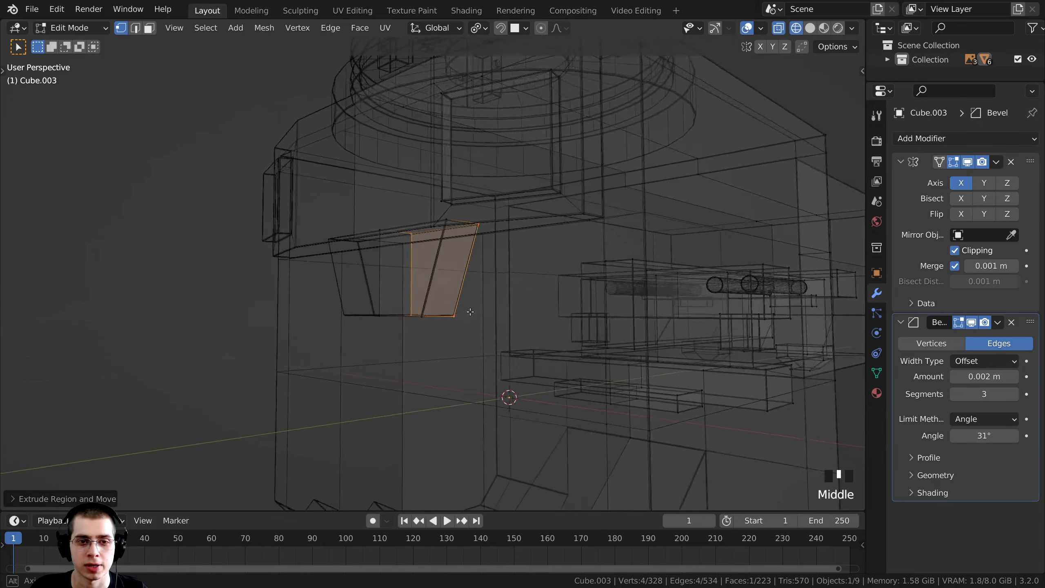
{"action": "scroll", "coordinate": [470, 311], "scroll_direction": "down", "scroll_amount": 2}
{"action": "key", "text": "z"}
{"action": "left_click", "coordinate": [536, 301]}
{"action": "mouse_move", "coordinate": [536, 301]}
{"action": "middle_mouse_down"}
{"action": "mouse_move", "coordinate": [554, 242]}
{"action": "mouse_move", "coordinate": [406, 255]}
{"action": "middle_mouse_up"}
{"action": "scroll", "coordinate": [405, 255], "scroll_direction": "up", "scroll_amount": 4}
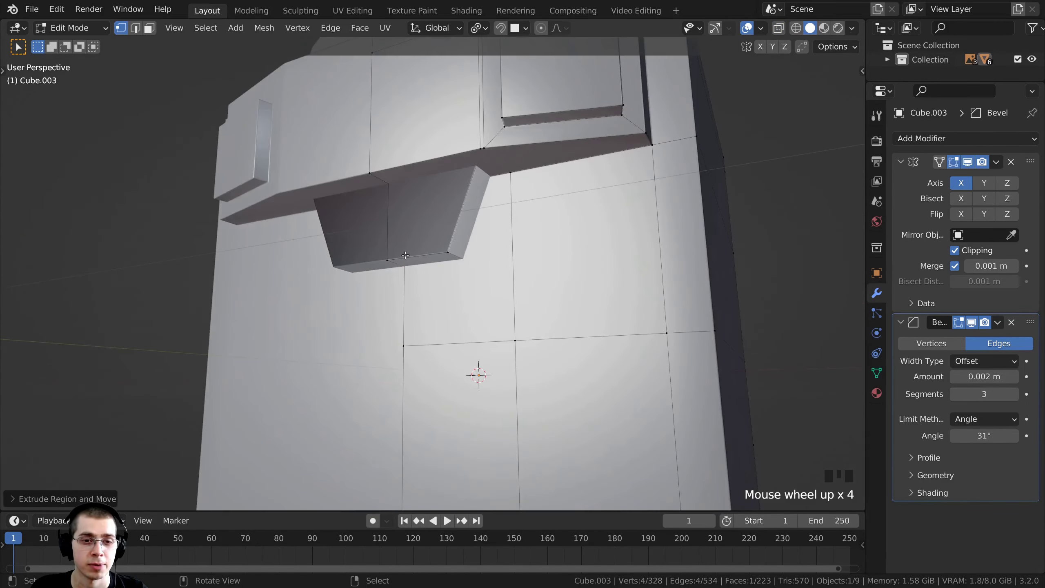
Step: Duplicate the trapezoid block's bottom face, lower the copy about 0.16 m, and compare it with the front reference in wireframe
{"action": "left_click", "coordinate": [150, 28]}
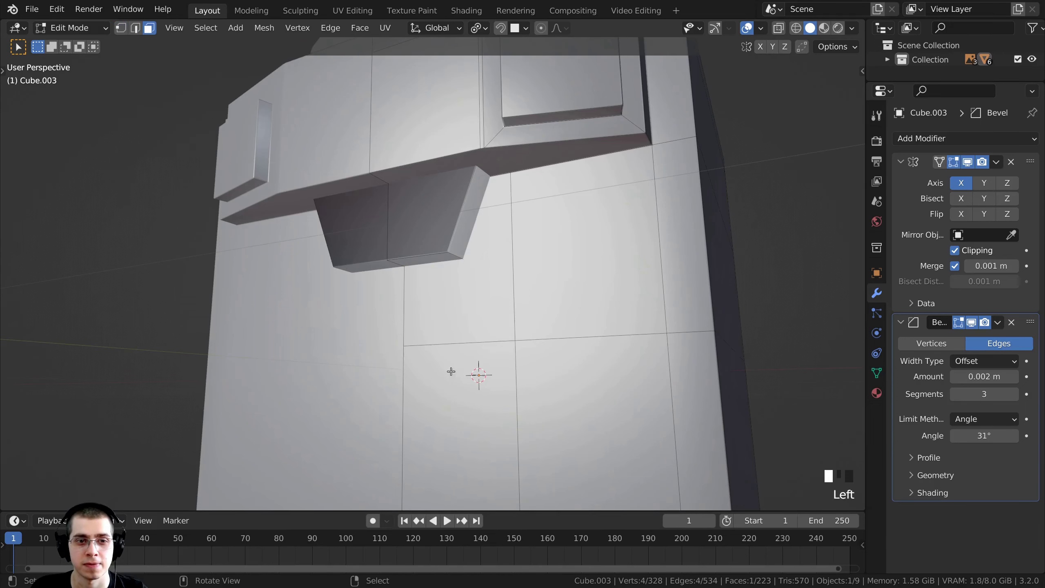
{"action": "scroll", "coordinate": [445, 277], "scroll_direction": "up", "scroll_amount": 1}
{"action": "left_click", "coordinate": [435, 257]}
{"action": "scroll", "coordinate": [466, 339], "scroll_direction": "down", "scroll_amount": 1}
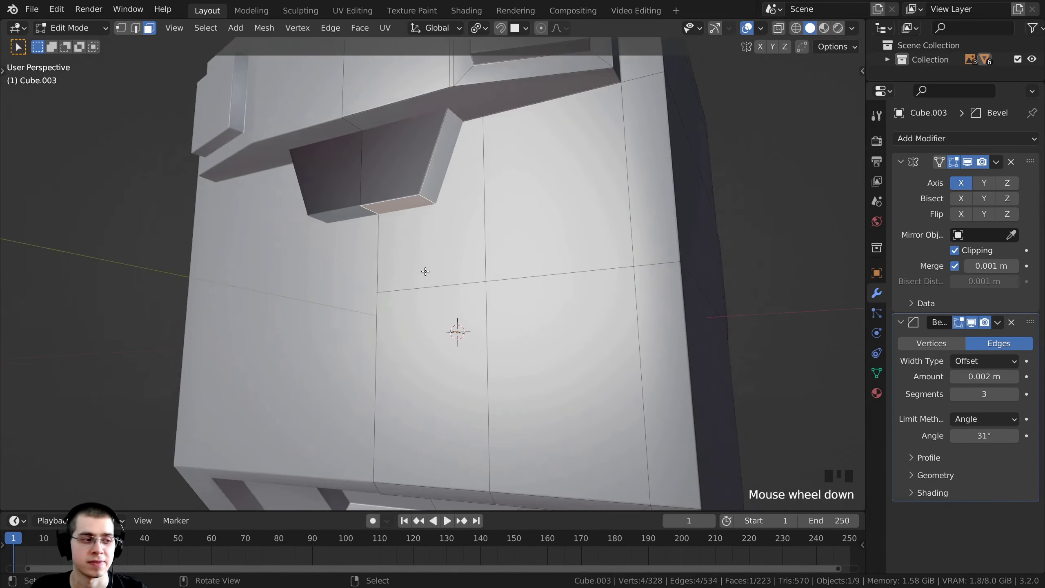
{"action": "middle_click_drag", "start_coordinate": [425, 271], "coordinate": [420, 229]}
{"action": "key", "text": "shift+d"}
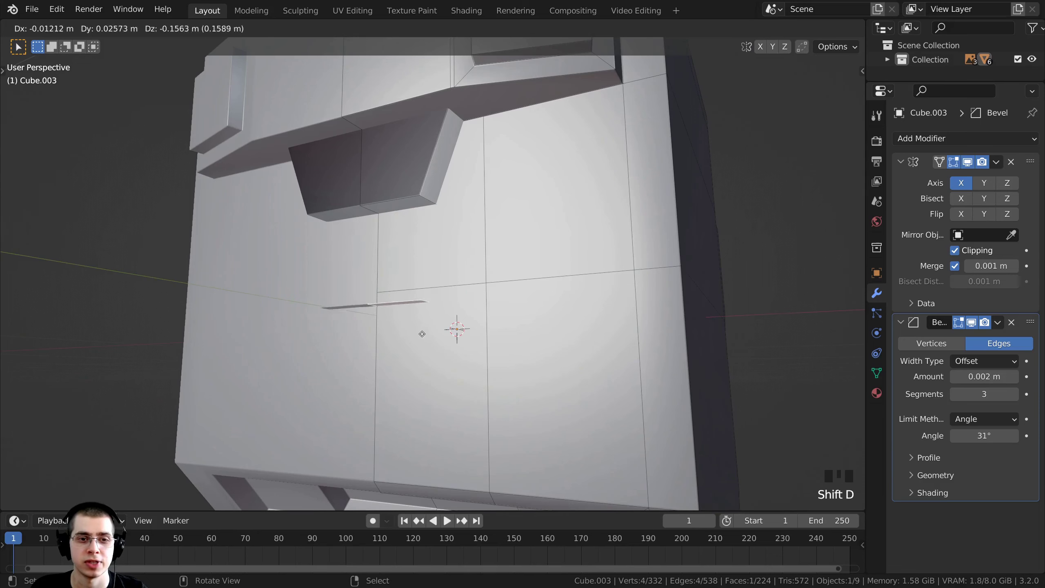
{"action": "left_click", "coordinate": [423, 349]}
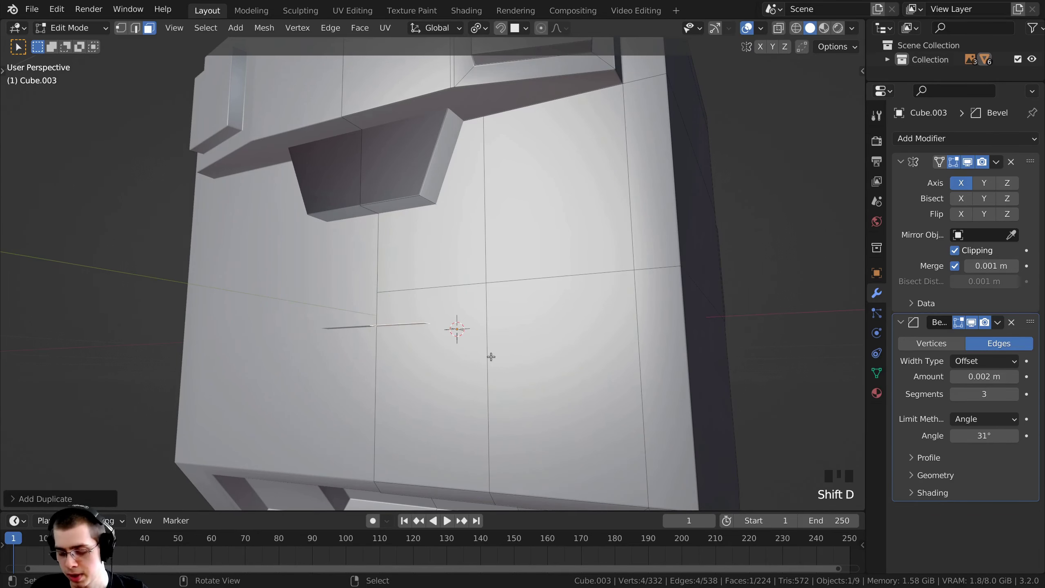
{"action": "key", "text": "KP_1"}
{"action": "middle_click_drag", "start_coordinate": [491, 357], "coordinate": [478, 275], "text": "shift"}
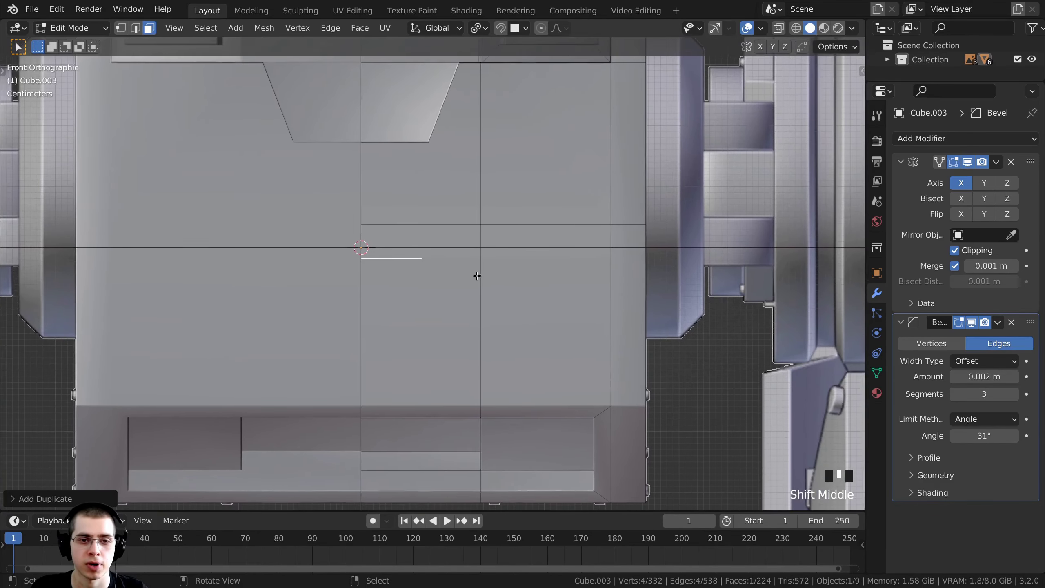
{"action": "scroll", "coordinate": [553, 241], "scroll_direction": "up", "scroll_amount": 1}
{"action": "key", "text": "z"}
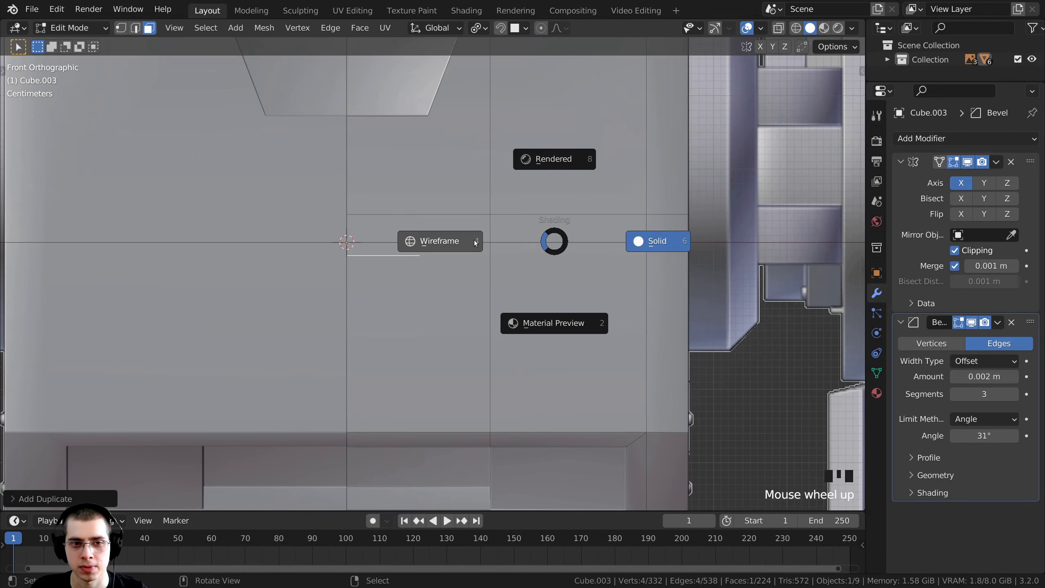
{"action": "key", "text": "z"}
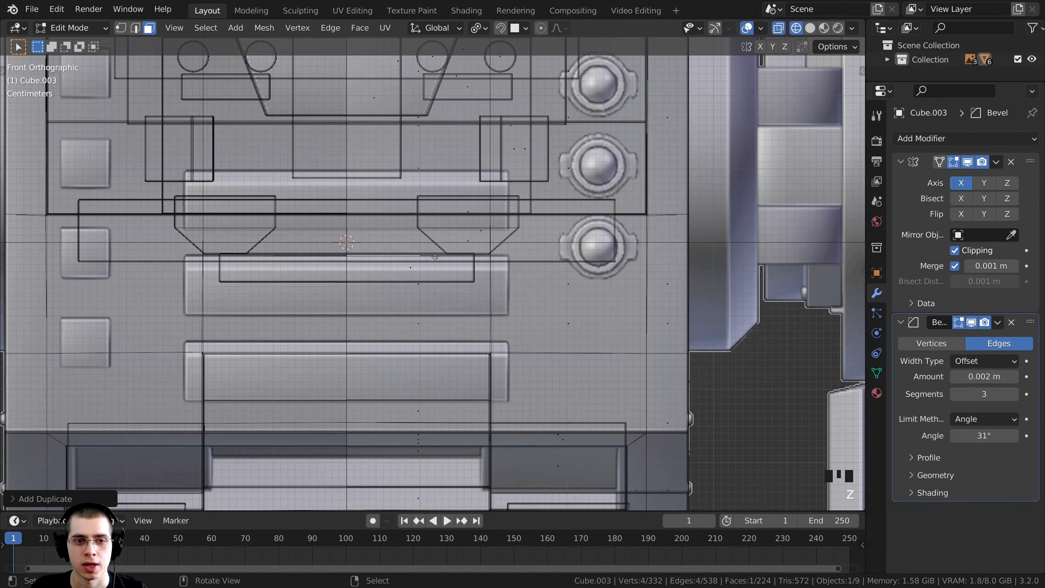
Step: Position the duplicated face at the bottom edge of the lowest front slat, matching the front and side references
{"action": "key", "text": "g"}
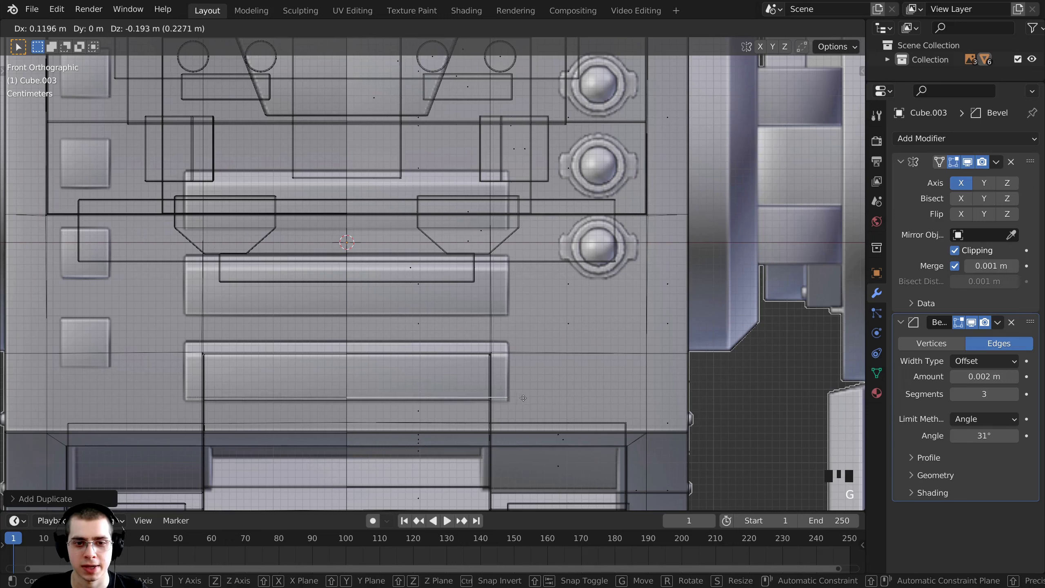
{"action": "left_click", "coordinate": [523, 397]}
{"action": "key", "text": "g"}
{"action": "left_click", "coordinate": [506, 328]}
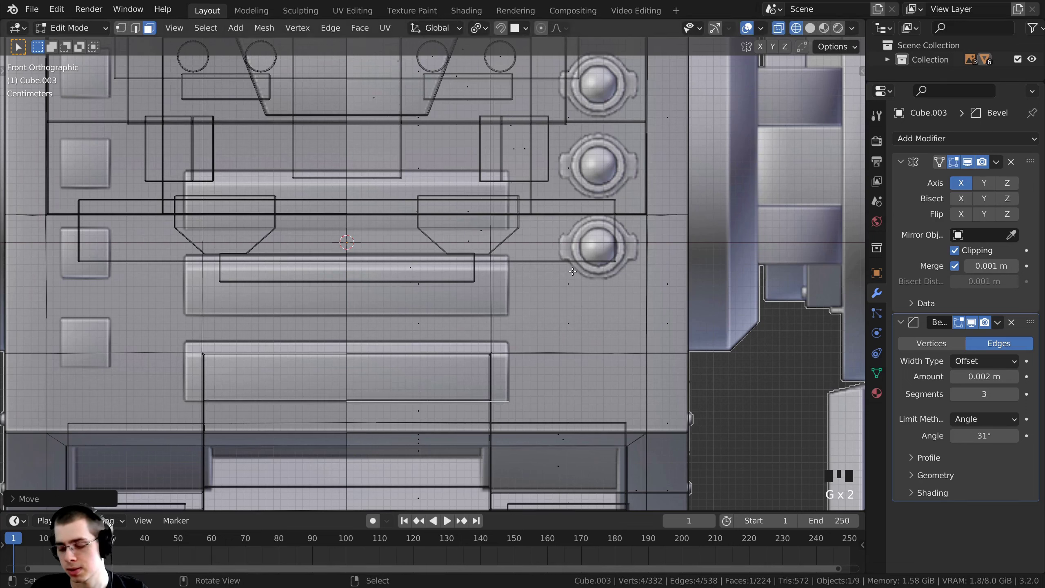
{"action": "key", "text": "KP_3"}
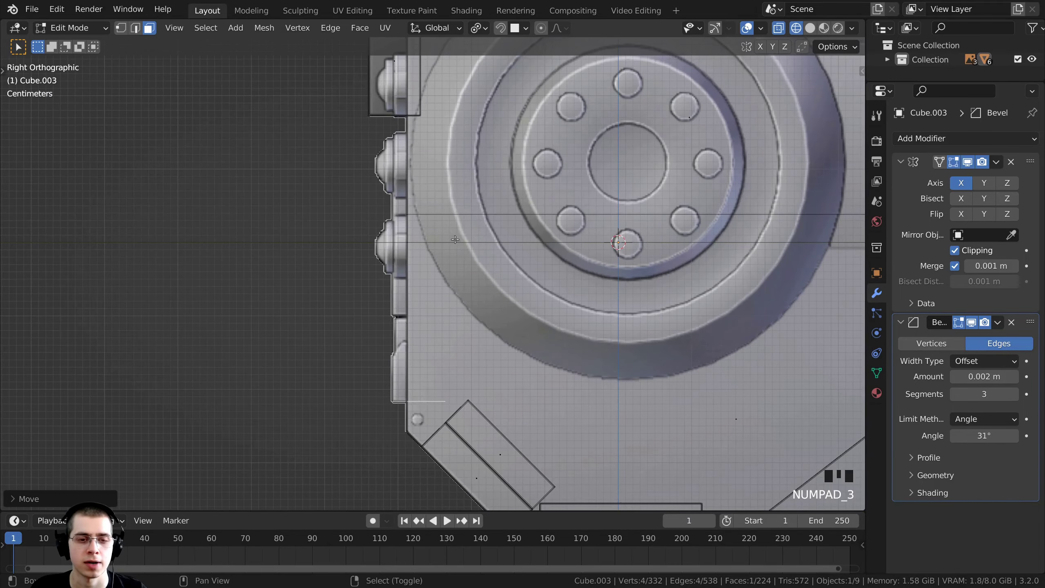
{"action": "scroll", "coordinate": [455, 240], "scroll_direction": "up", "scroll_amount": 3}
{"action": "key", "text": "g"}
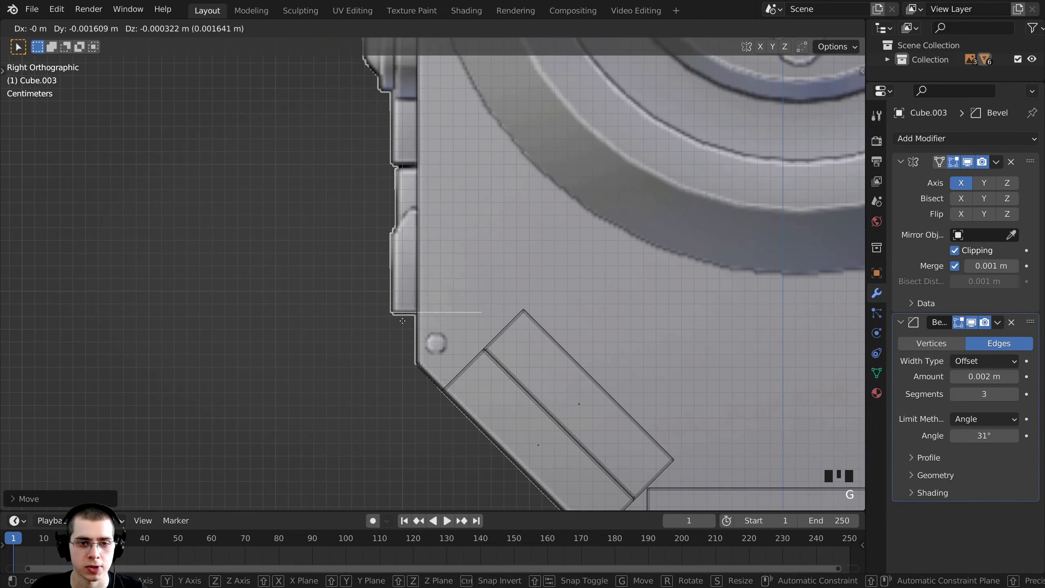
{"action": "left_click", "coordinate": [402, 321]}
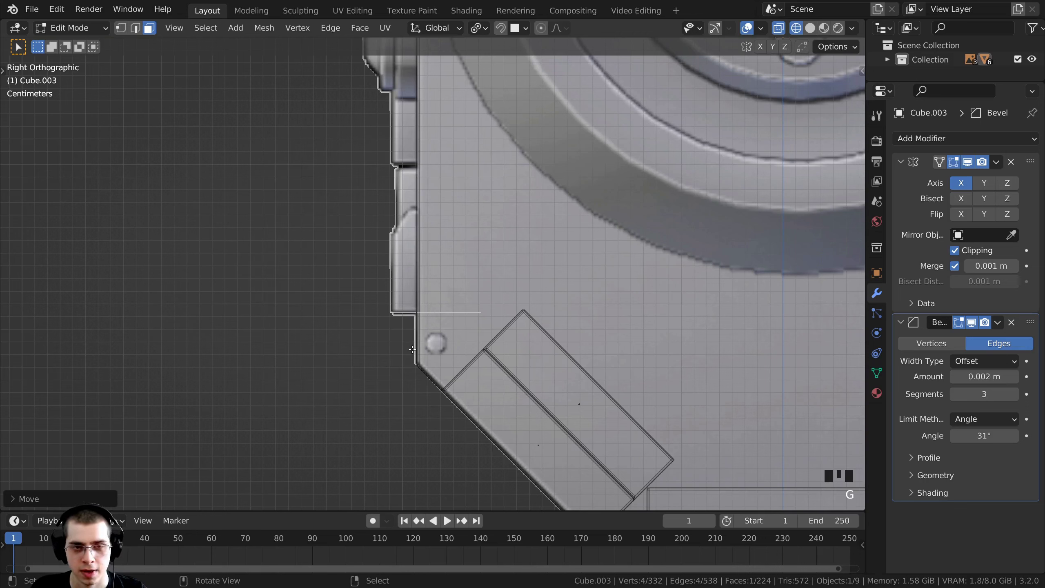
Step: Extrude the face upward twice to form the slat's main body and a shorter upper section reaching the slat's top
{"action": "key", "text": "e"}
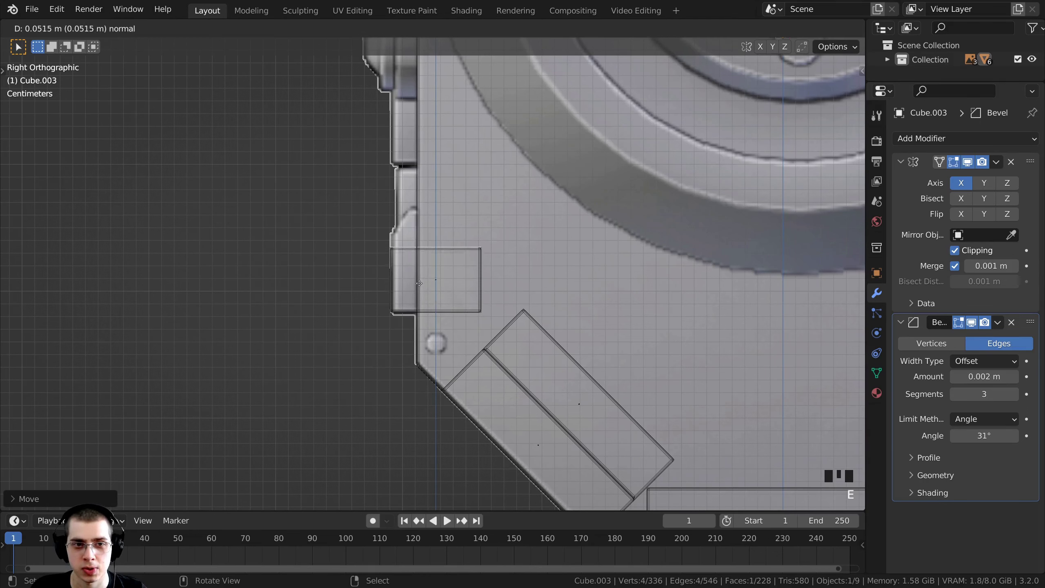
{"action": "left_click", "coordinate": [419, 273]}
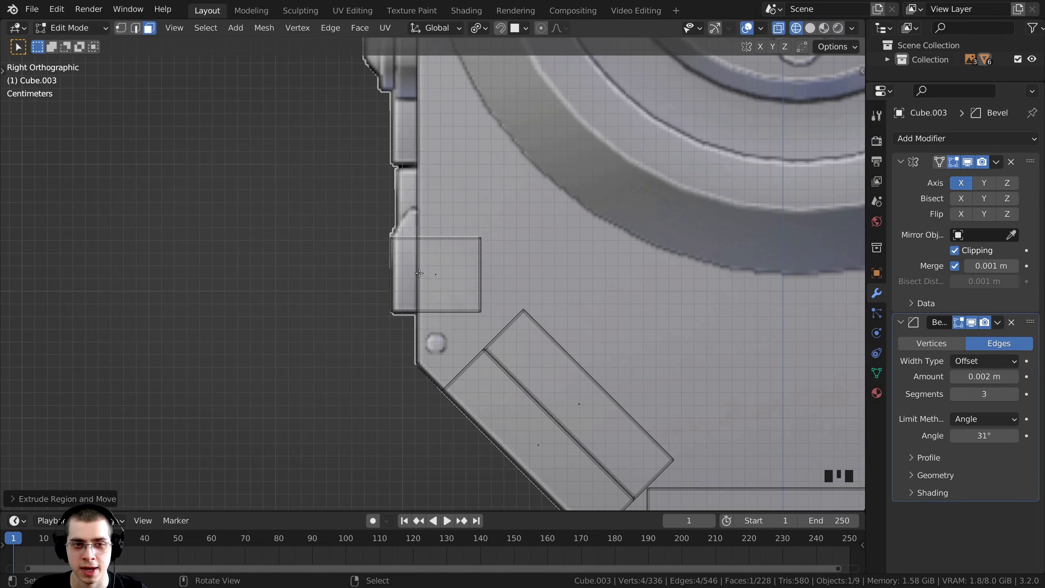
{"action": "scroll", "coordinate": [418, 336], "scroll_direction": "up", "scroll_amount": 1}
{"action": "key", "text": "e"}
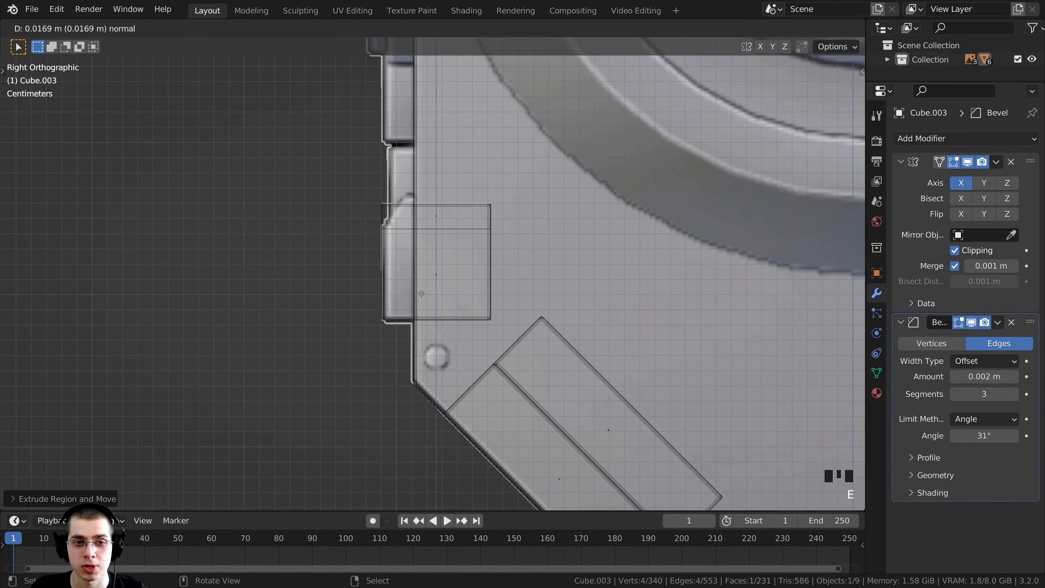
{"action": "left_click", "coordinate": [417, 281]}
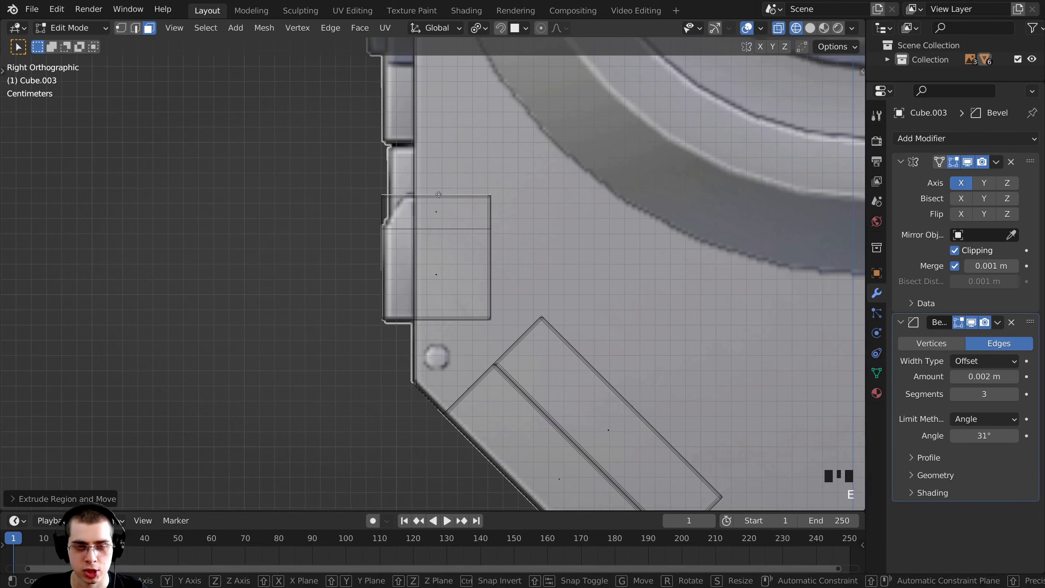
Step: Move the slat's top face inward along Y to slope the upper section, and return to solid shading
{"action": "key", "text": "g"}
{"action": "key", "text": "y"}
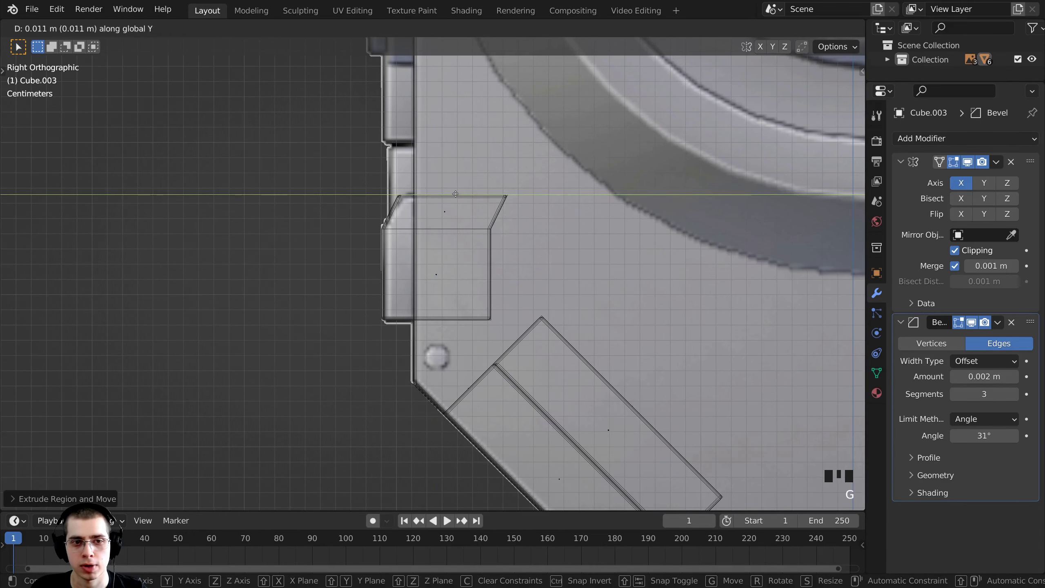
{"action": "left_click", "coordinate": [451, 194]}
{"action": "scroll", "coordinate": [386, 233], "scroll_direction": "down", "scroll_amount": 2}
{"action": "key", "text": "z"}
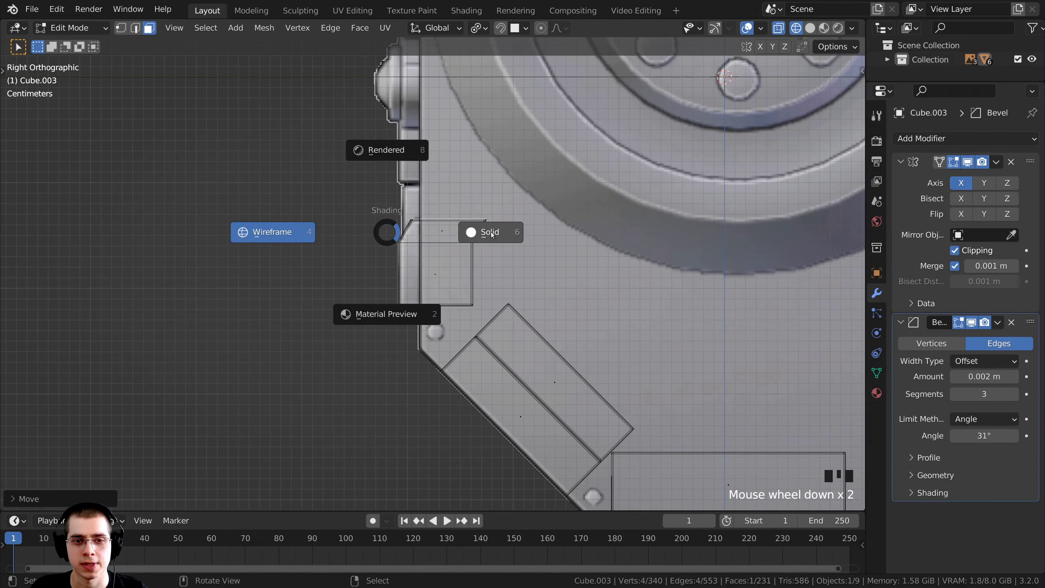
{"action": "left_click", "coordinate": [576, 233]}
Step: Adjust the height of the slat's top face along Z and check the slat's shape from an angle
{"action": "middle_click_drag", "start_coordinate": [576, 232], "coordinate": [704, 234]}
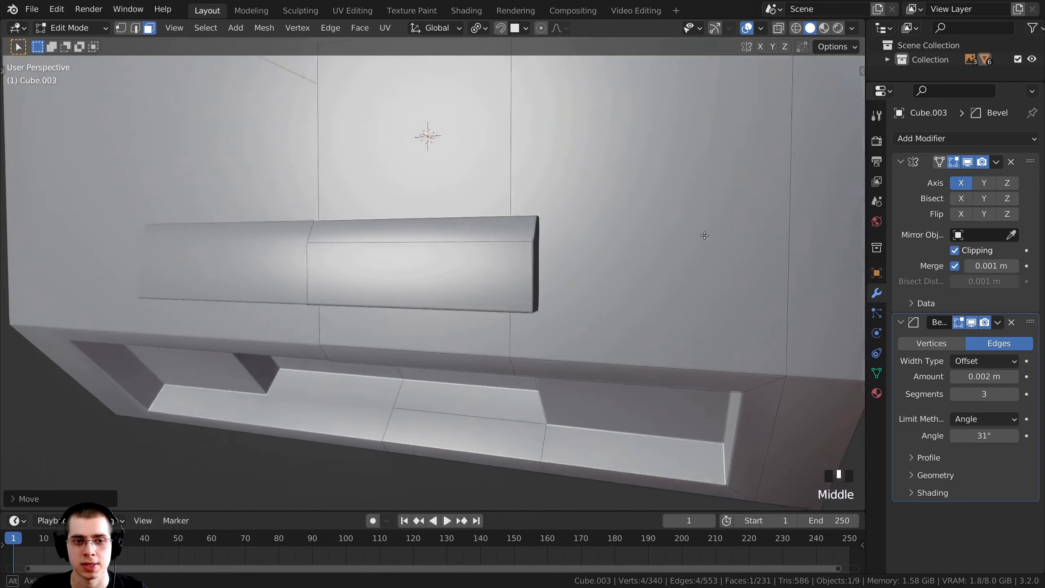
{"action": "scroll", "coordinate": [704, 234], "scroll_direction": "down", "scroll_amount": 3}
{"action": "middle_click_drag", "start_coordinate": [476, 278], "coordinate": [448, 252], "text": "shift"}
{"action": "scroll", "coordinate": [453, 249], "scroll_direction": "up", "scroll_amount": 2}
{"action": "key", "text": "g"}
{"action": "key", "text": "z"}
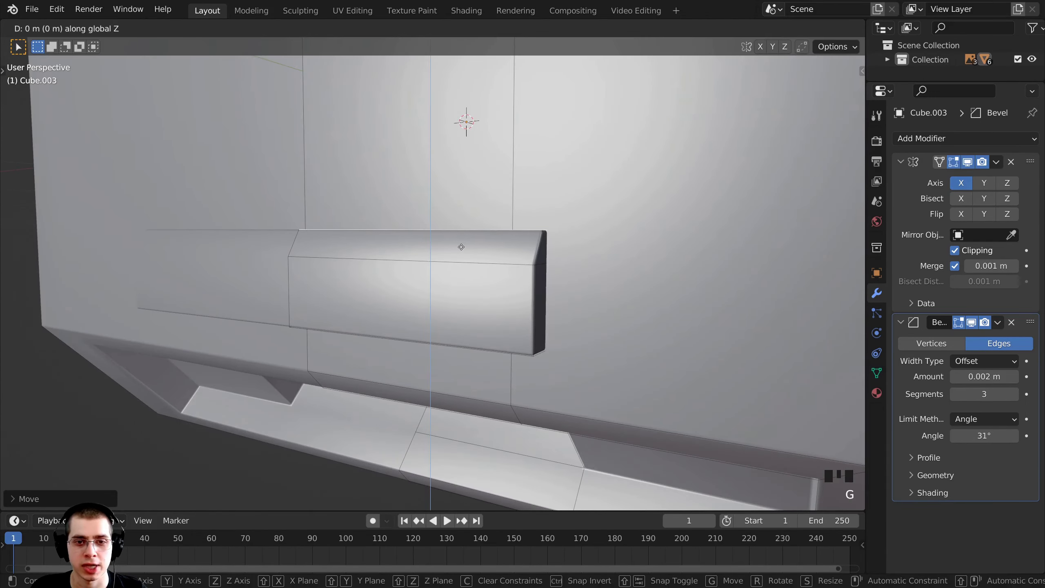
{"action": "left_click", "coordinate": [449, 272]}
{"action": "middle_click_drag", "start_coordinate": [449, 272], "coordinate": [462, 294]}
{"action": "scroll", "coordinate": [466, 287], "scroll_direction": "up", "scroll_amount": 2}
{"action": "scroll", "coordinate": [478, 297], "scroll_direction": "down", "scroll_amount": 2}
Step: Duplicate the entire linked slat in wireframe front view and place the copy over the middle slat in the reference
{"action": "key", "text": "l"}
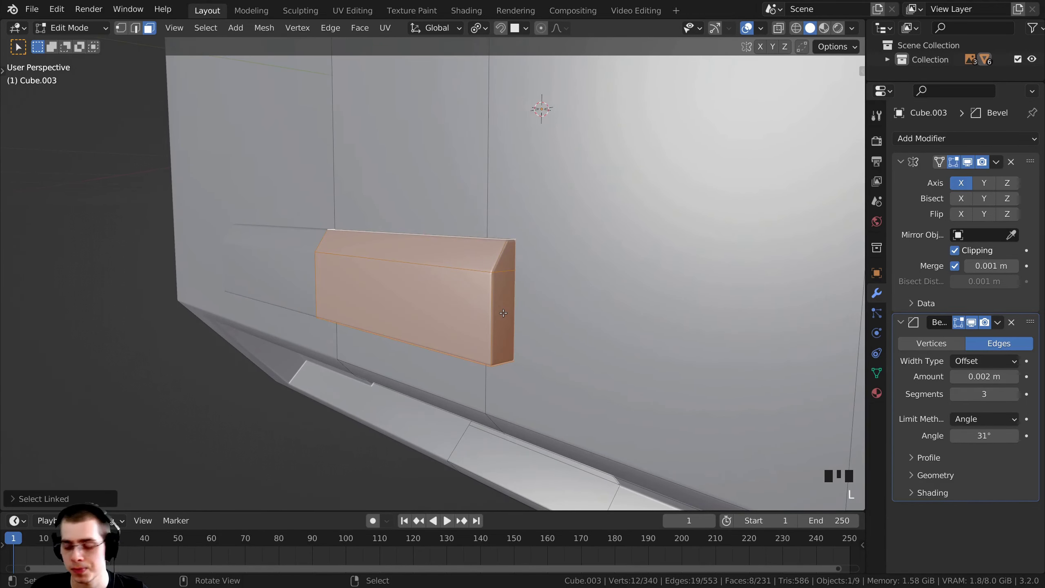
{"action": "key", "text": "KP_1"}
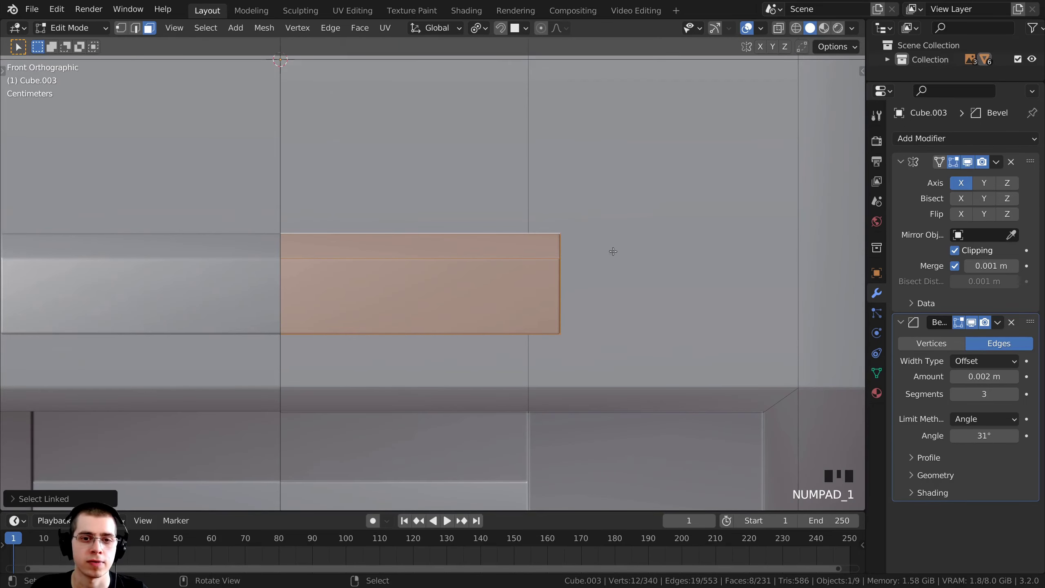
{"action": "key", "text": "z"}
{"action": "left_click", "coordinate": [497, 242]}
{"action": "scroll", "coordinate": [497, 242], "scroll_direction": "down", "scroll_amount": 3}
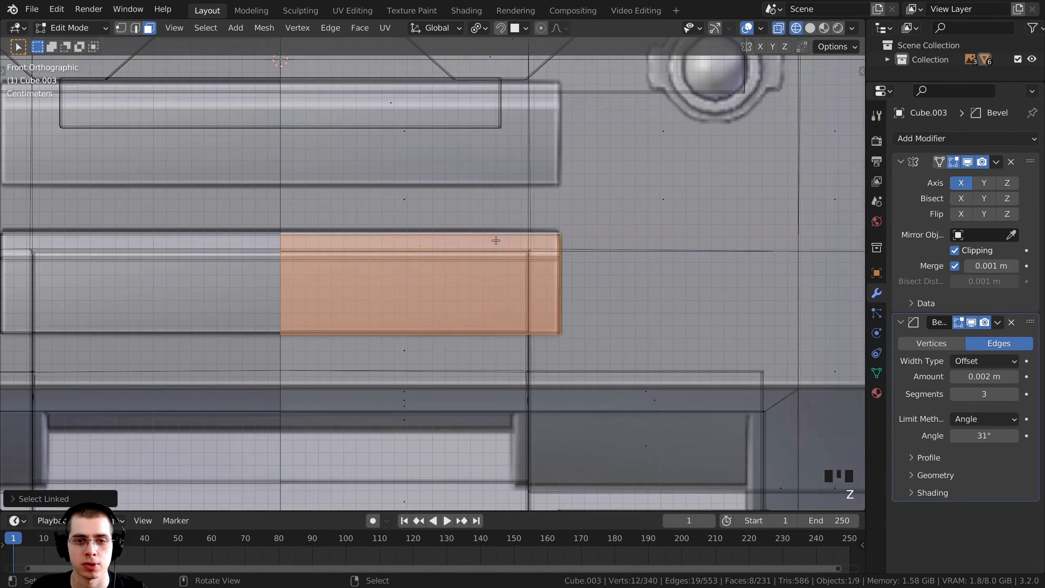
{"action": "middle_click_drag", "start_coordinate": [490, 256], "coordinate": [483, 372], "text": "shift"}
{"action": "scroll", "coordinate": [484, 372], "scroll_direction": "up", "scroll_amount": 2}
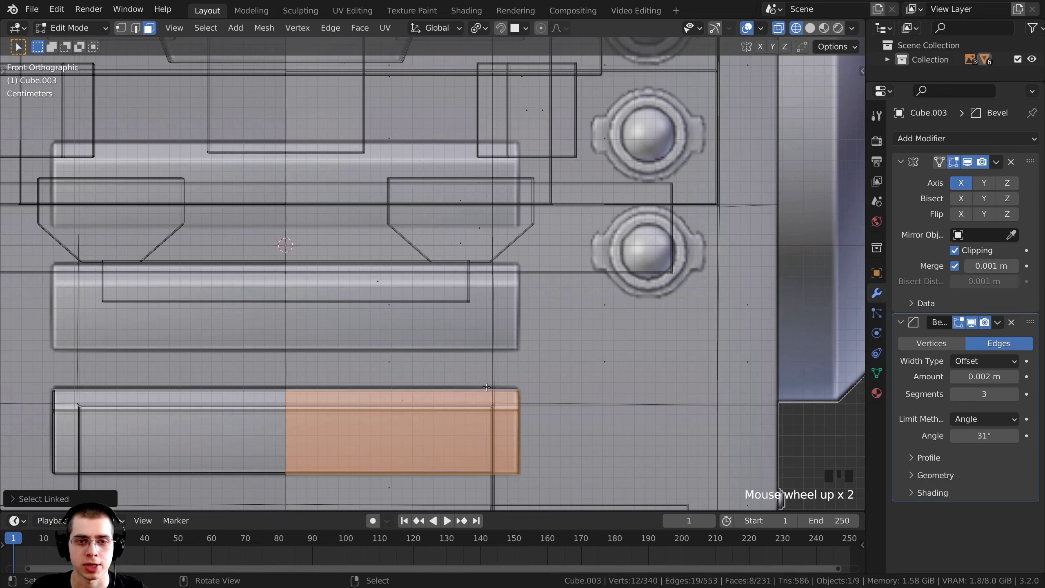
{"action": "key", "text": "shift+d"}
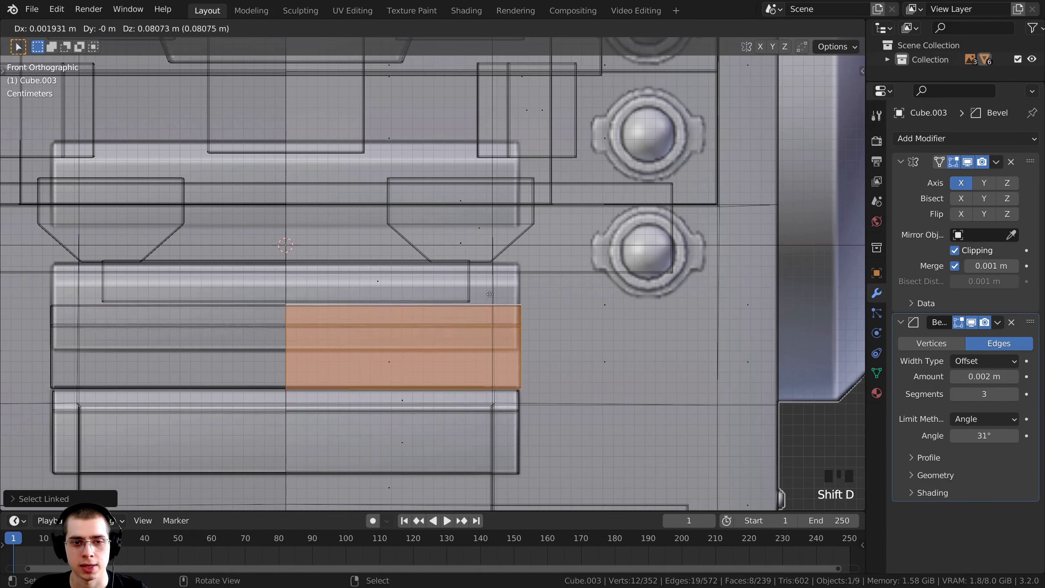
{"action": "left_click", "coordinate": [492, 272]}
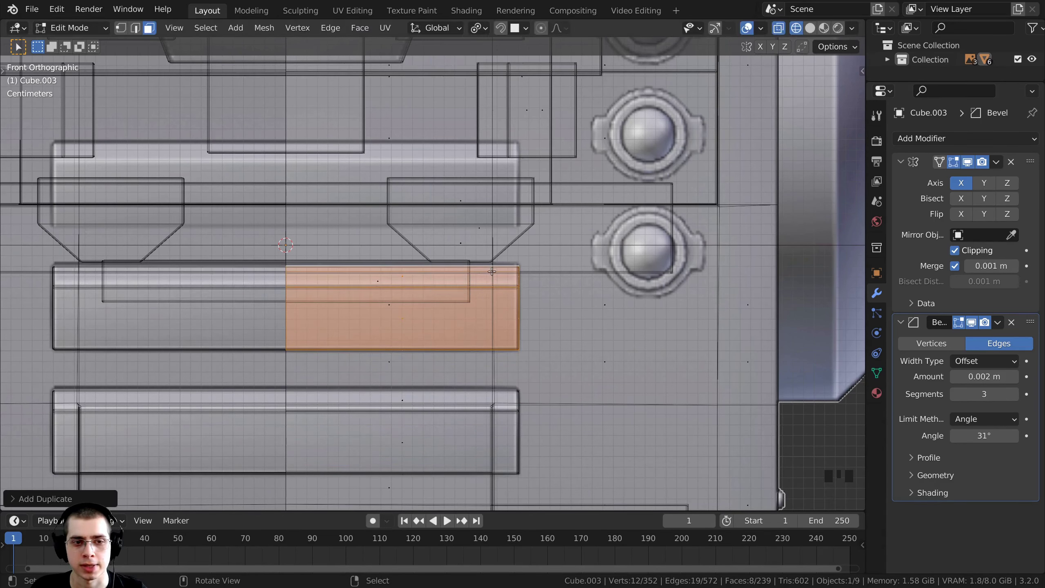
Step: Duplicate the middle slat upward along Z by about 0.117 m onto the uppermost slat in the reference
{"action": "key", "text": "shift+d"}
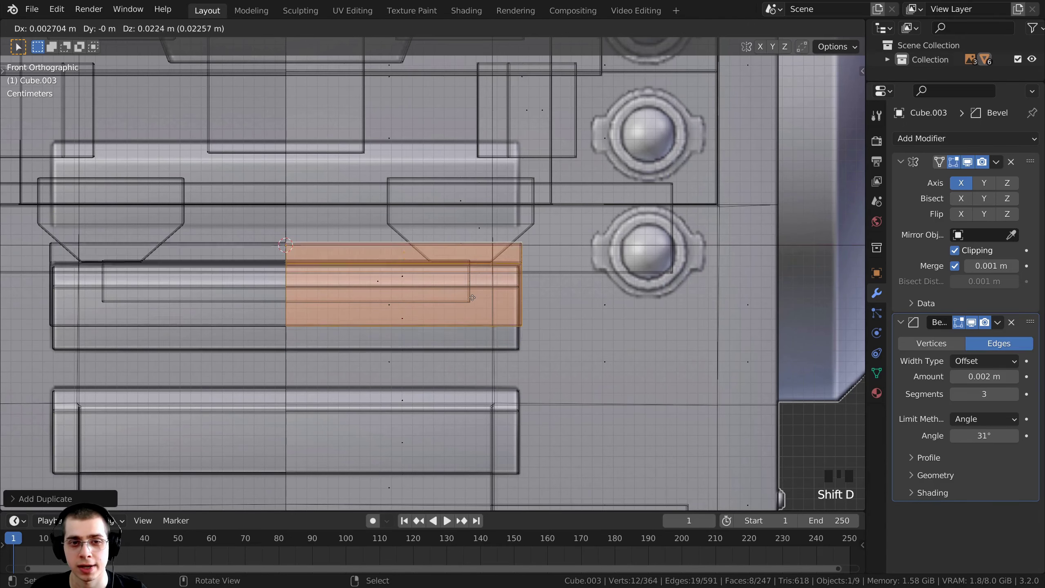
{"action": "key", "text": "z"}
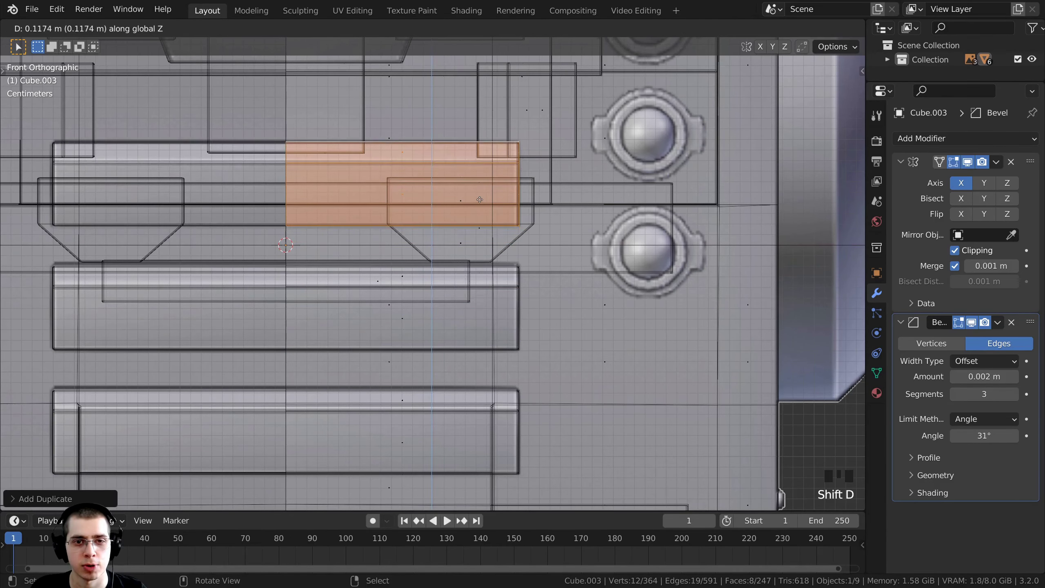
{"action": "left_click", "coordinate": [480, 200]}
{"action": "scroll", "coordinate": [480, 200], "scroll_direction": "down", "scroll_amount": 7}
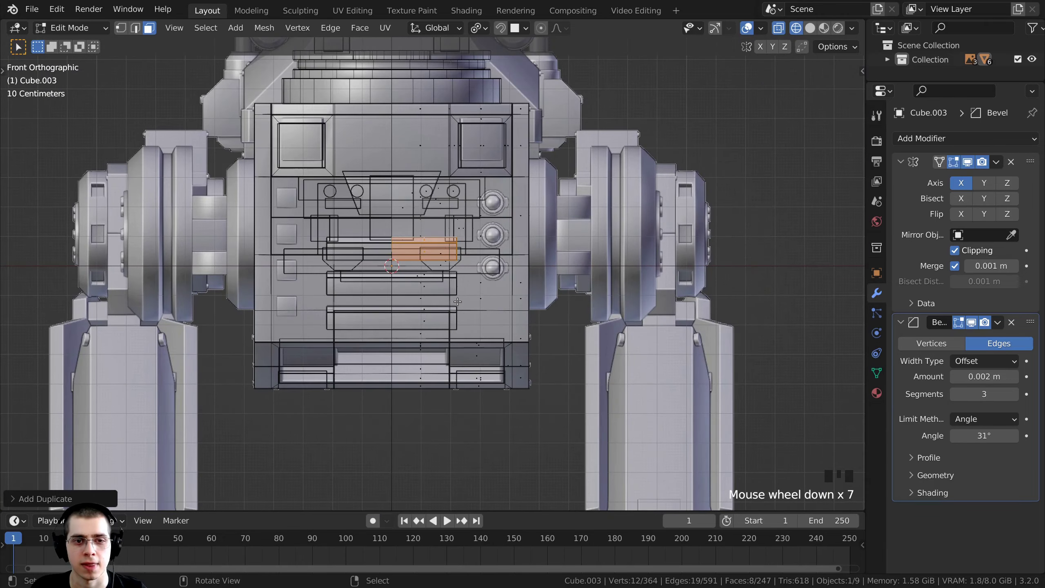
Step: Switch to solid shading and inspect the three slats on the front of the robot's lower body
{"action": "key", "text": "z"}
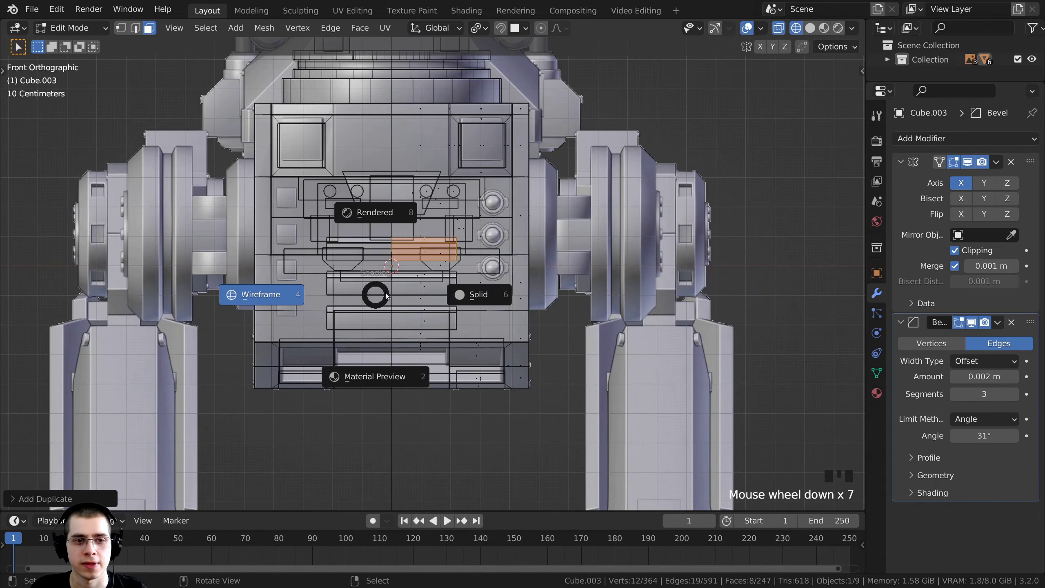
{"action": "left_click", "coordinate": [477, 296]}
{"action": "scroll", "coordinate": [477, 296], "scroll_direction": "down", "scroll_amount": 1}
{"action": "mouse_move", "coordinate": [477, 297]}
{"action": "middle_mouse_down"}
{"action": "mouse_move", "coordinate": [436, 299]}
{"action": "mouse_move", "coordinate": [484, 230]}
{"action": "middle_mouse_up"}
{"action": "scroll", "coordinate": [484, 229], "scroll_direction": "up", "scroll_amount": 3}
{"action": "key", "text": "a"}
{"action": "key", "text": "a"}
{"action": "key", "text": "a"}
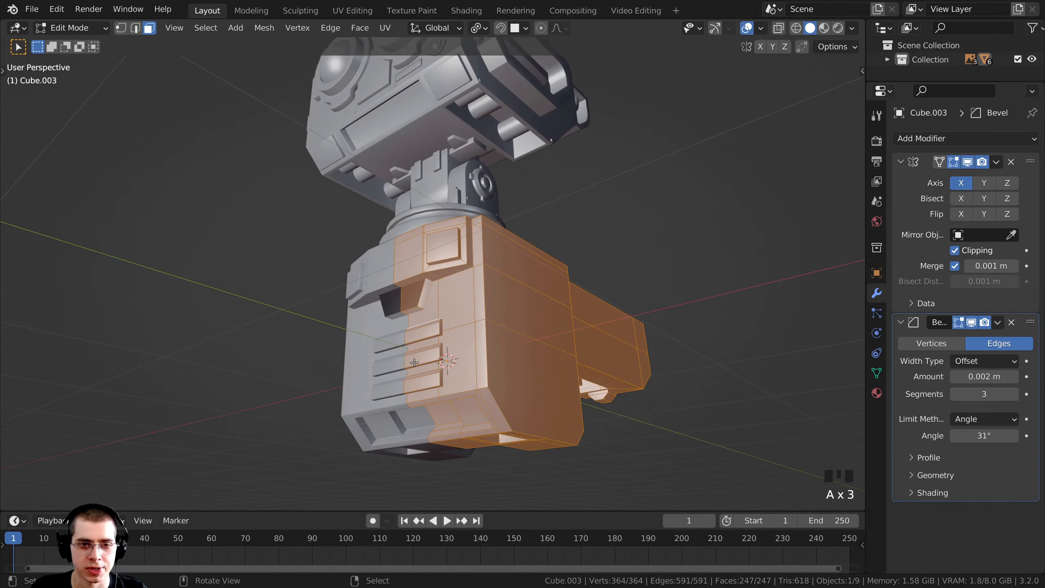
{"action": "scroll", "coordinate": [415, 363], "scroll_direction": "down", "scroll_amount": 2}
{"action": "middle_click_drag", "start_coordinate": [415, 362], "coordinate": [453, 302]}
Step: Clear the mesh selection and save the Mech Robot-Part 3.blend file
{"action": "key", "text": "alt+a"}
{"action": "key", "text": "l"}
{"action": "key", "text": "alt+a"}
{"action": "key", "text": "ctrl+s"}
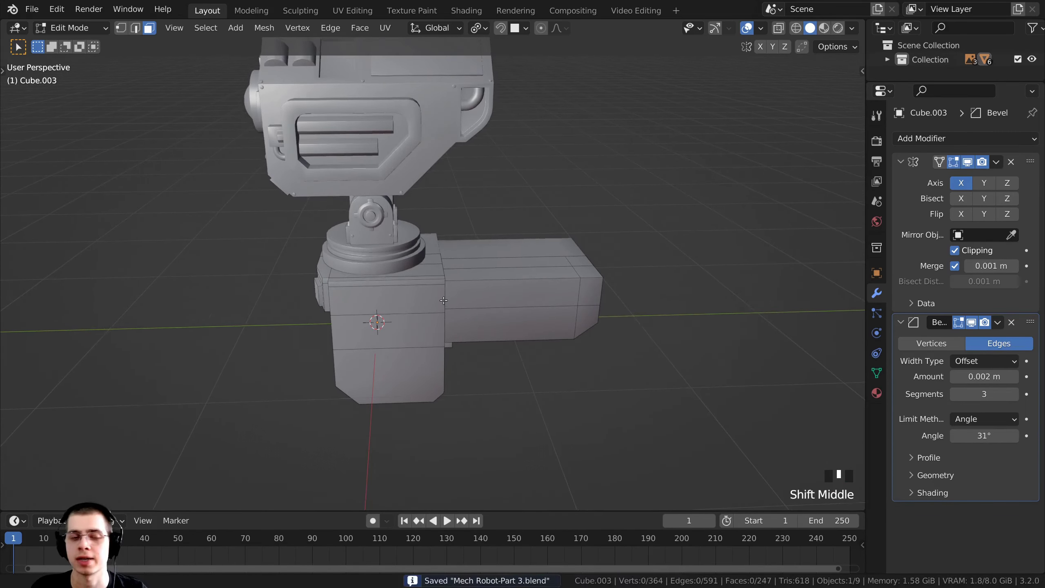
Step: Duplicate the narrow face on top of the rear block and raise the copy about 0.35 m along Z
{"action": "scroll", "coordinate": [455, 300], "scroll_direction": "up", "scroll_amount": 2}
{"action": "scroll", "coordinate": [592, 269], "scroll_direction": "down", "scroll_amount": 1}
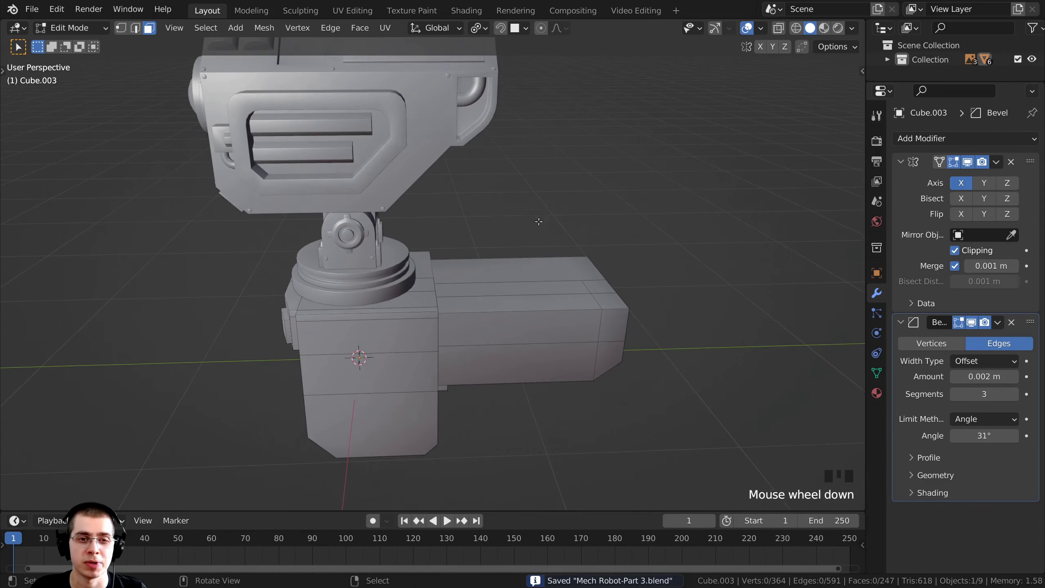
{"action": "middle_click_drag", "start_coordinate": [593, 269], "coordinate": [458, 334]}
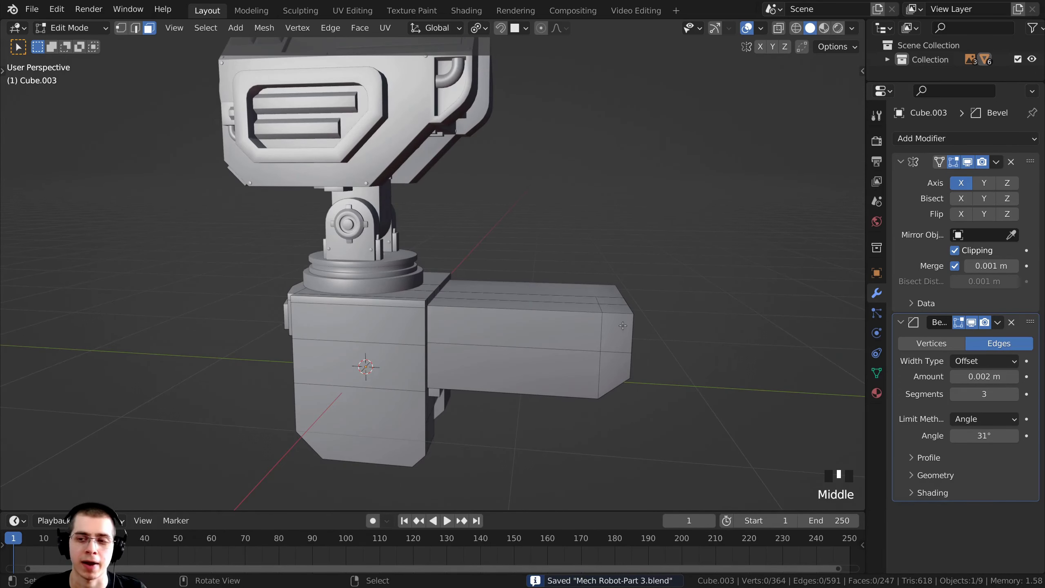
{"action": "scroll", "coordinate": [436, 284], "scroll_direction": "up", "scroll_amount": 3}
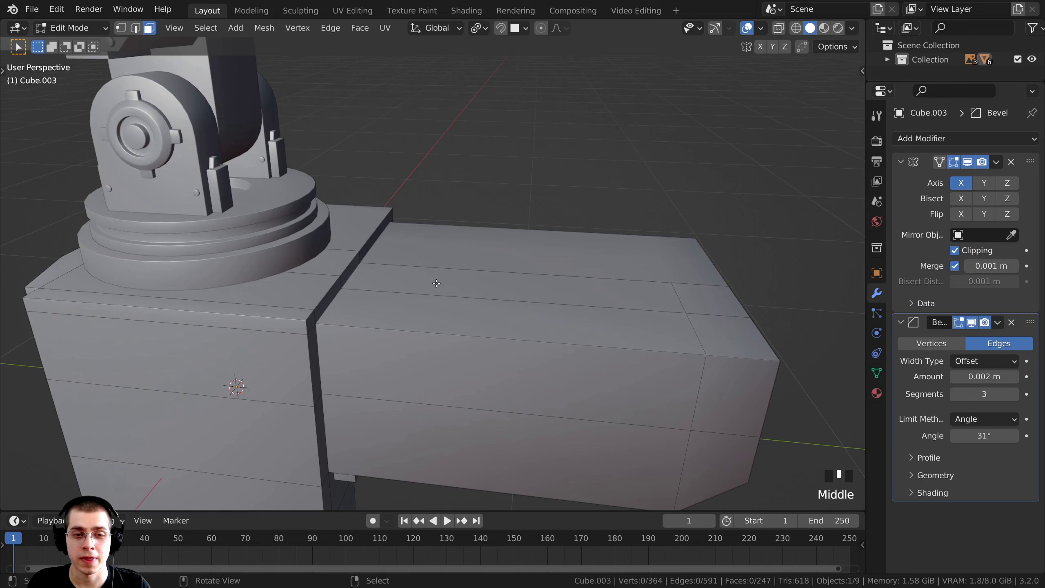
{"action": "right_click", "coordinate": [460, 277]}
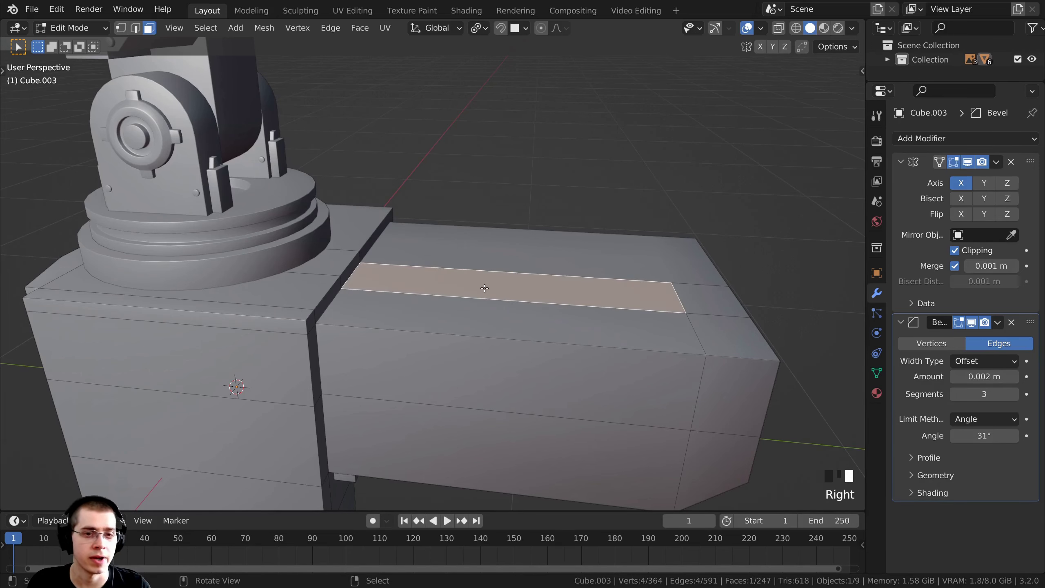
{"action": "middle_click_drag", "start_coordinate": [482, 286], "coordinate": [503, 259]}
{"action": "scroll", "coordinate": [503, 259], "scroll_direction": "down", "scroll_amount": 1}
{"action": "key", "text": "shift+d"}
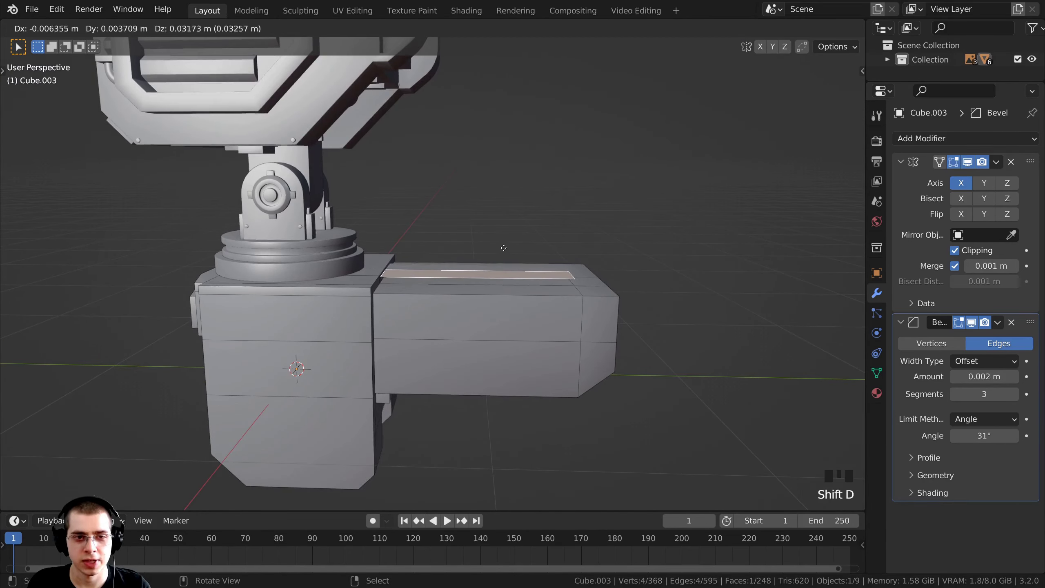
{"action": "key", "text": "z"}
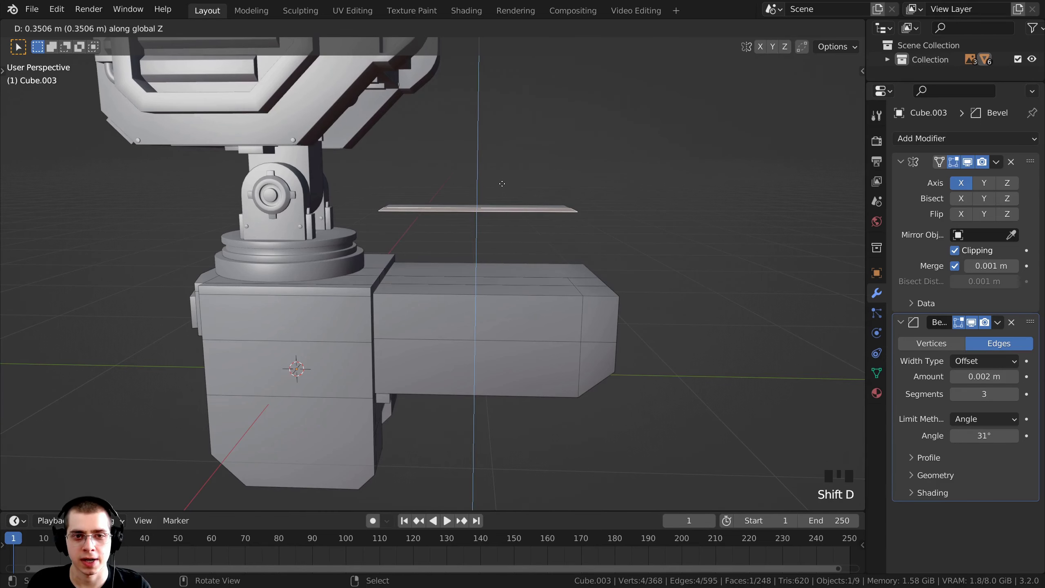
{"action": "left_click", "coordinate": [576, 184]}
Step: In the right view, move and scale the duplicated face to line up with the top edge of the reference housing
{"action": "key", "text": "KP_3"}
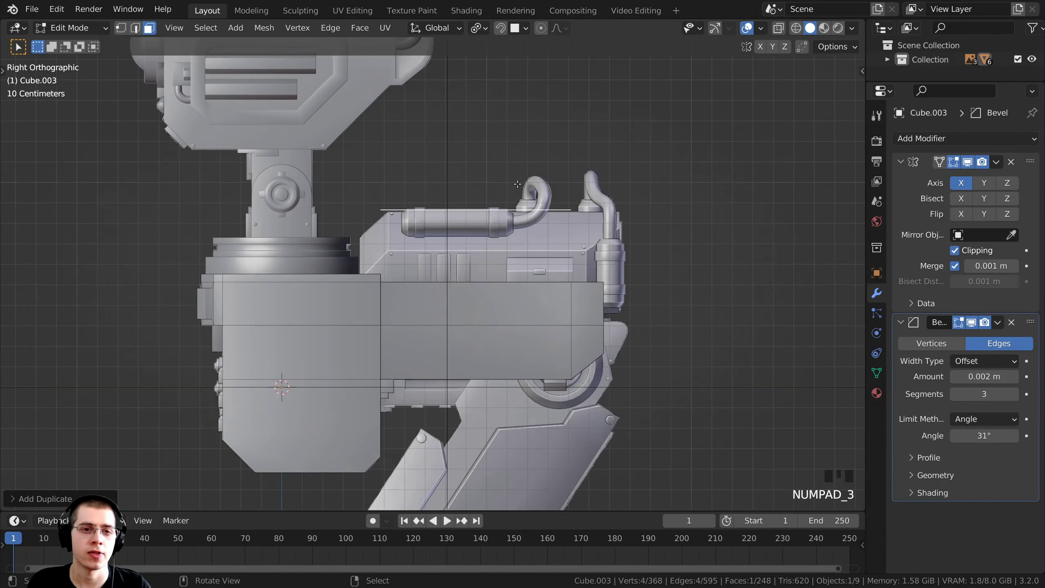
{"action": "scroll", "coordinate": [396, 195], "scroll_direction": "up", "scroll_amount": 3}
{"action": "key", "text": "g"}
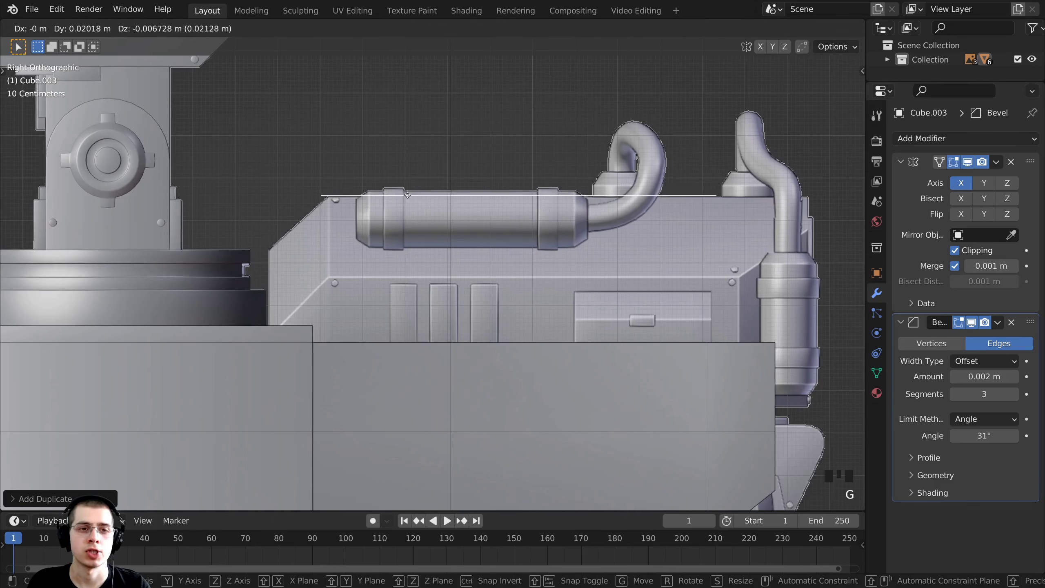
{"action": "left_click", "coordinate": [392, 196]}
{"action": "key", "text": "s"}
{"action": "key", "text": "g"}
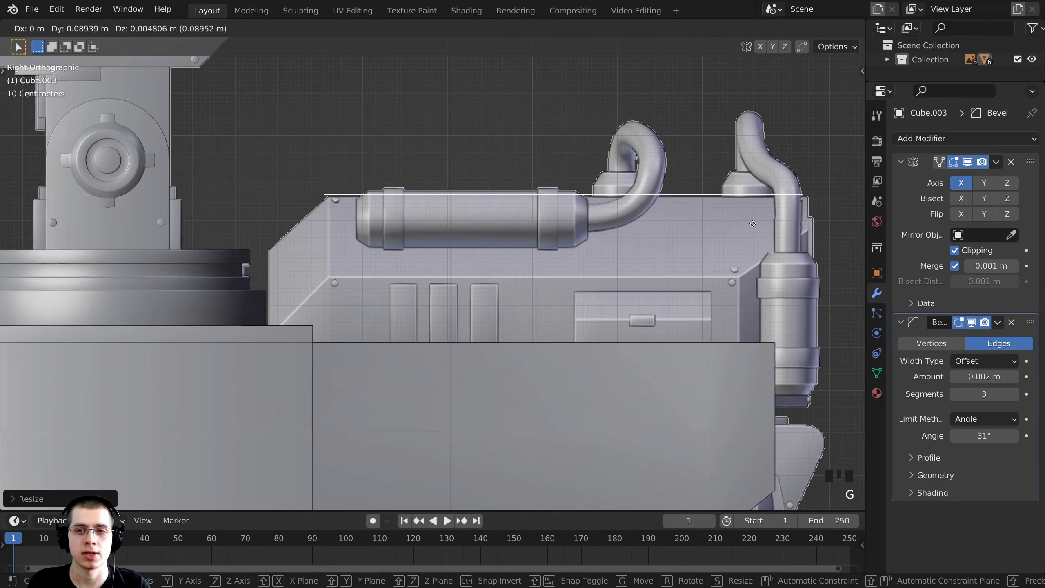
{"action": "key", "text": "s"}
{"action": "key", "text": "g"}
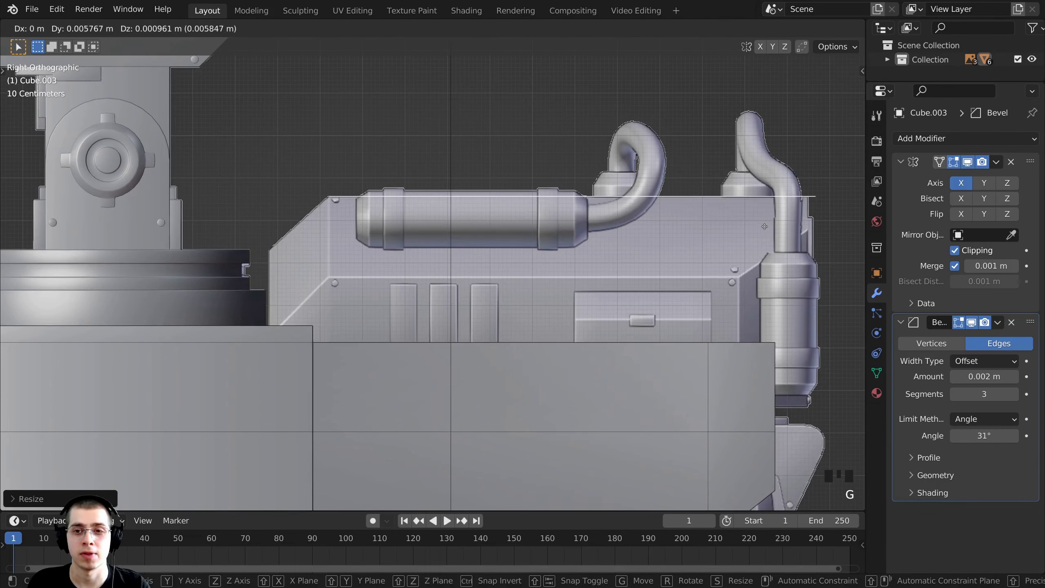
{"action": "left_click", "coordinate": [763, 227]}
{"action": "key", "text": "g"}
{"action": "left_click", "coordinate": [751, 224]}
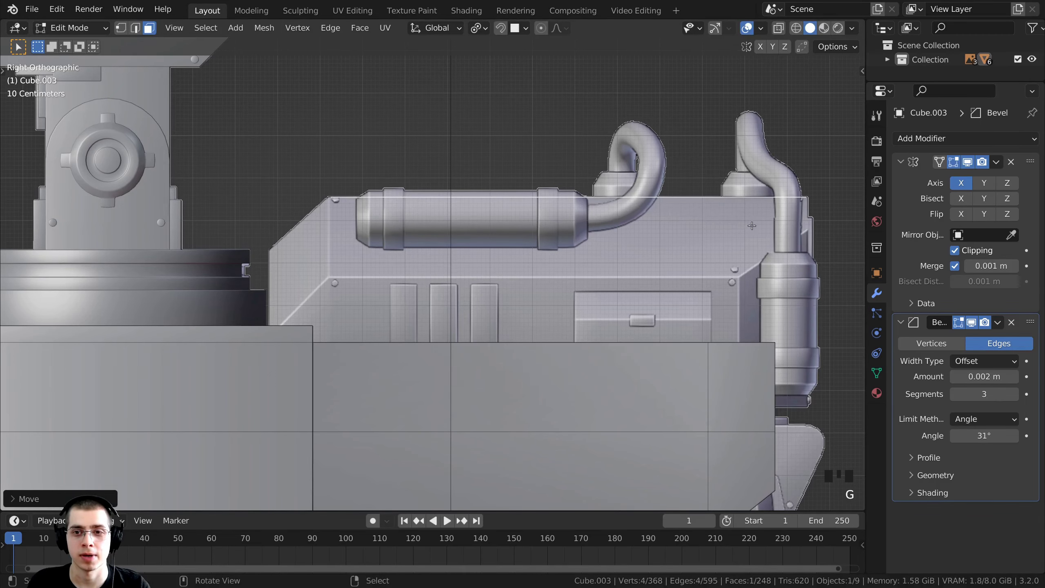
Step: In wireframe top view, widen the mirrored top face along X out to the side of the reference housing
{"action": "scroll", "coordinate": [750, 225], "scroll_direction": "down", "scroll_amount": 1}
{"action": "middle_click_drag", "start_coordinate": [751, 224], "coordinate": [702, 228], "text": "shift"}
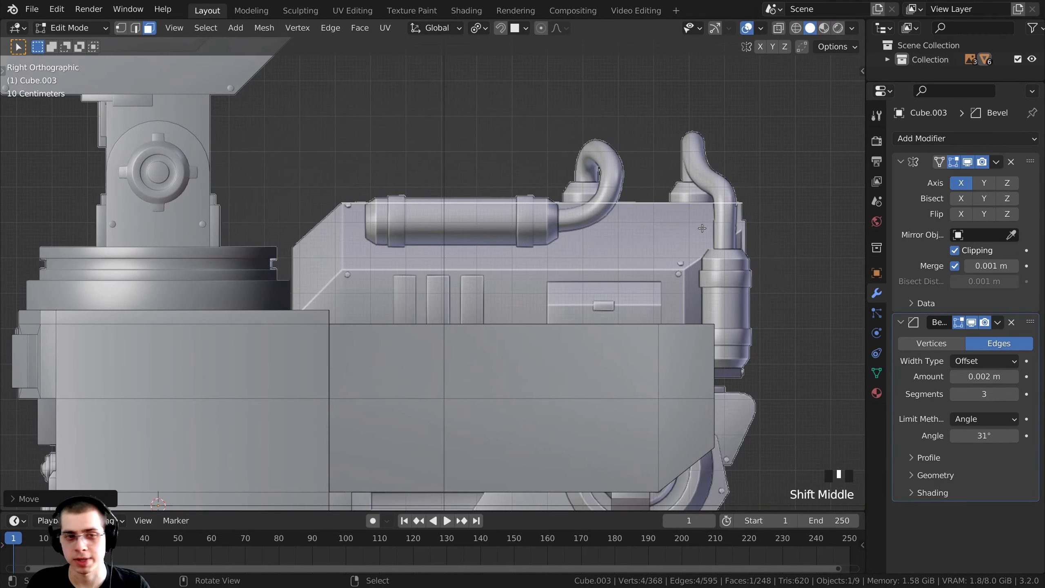
{"action": "key", "text": "KP_7"}
{"action": "middle_click_drag", "start_coordinate": [542, 106], "coordinate": [492, 239], "text": "shift"}
{"action": "scroll", "coordinate": [492, 239], "scroll_direction": "down", "scroll_amount": 1}
{"action": "key", "text": "z"}
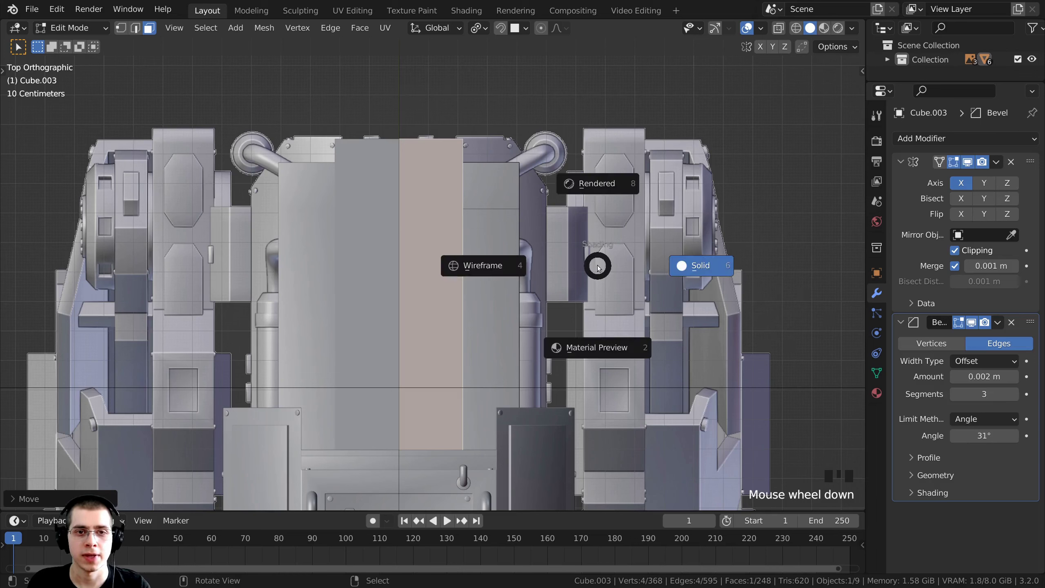
{"action": "left_click", "coordinate": [340, 266]}
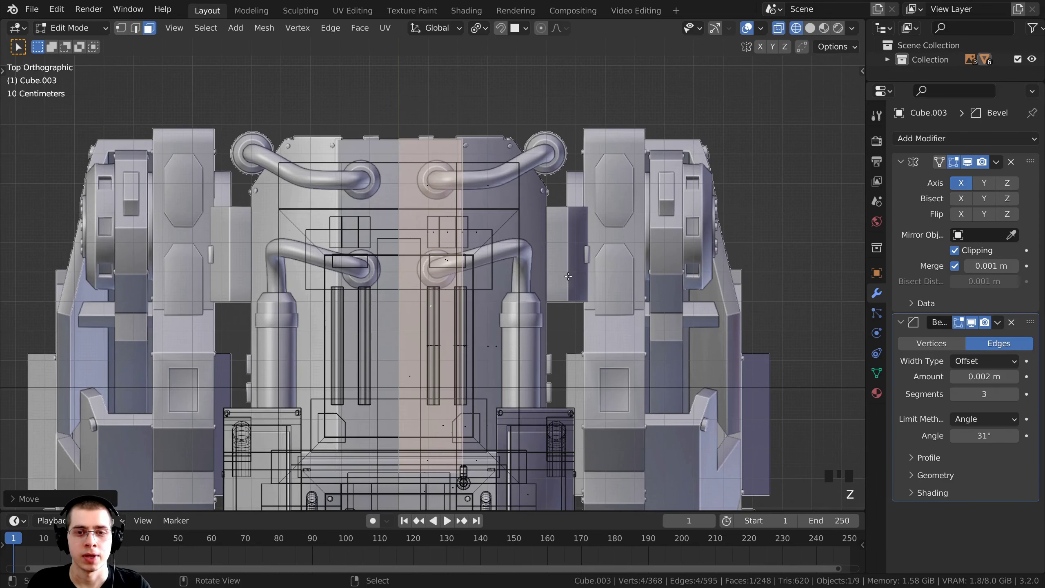
{"action": "key", "text": "g"}
{"action": "key", "text": "x"}
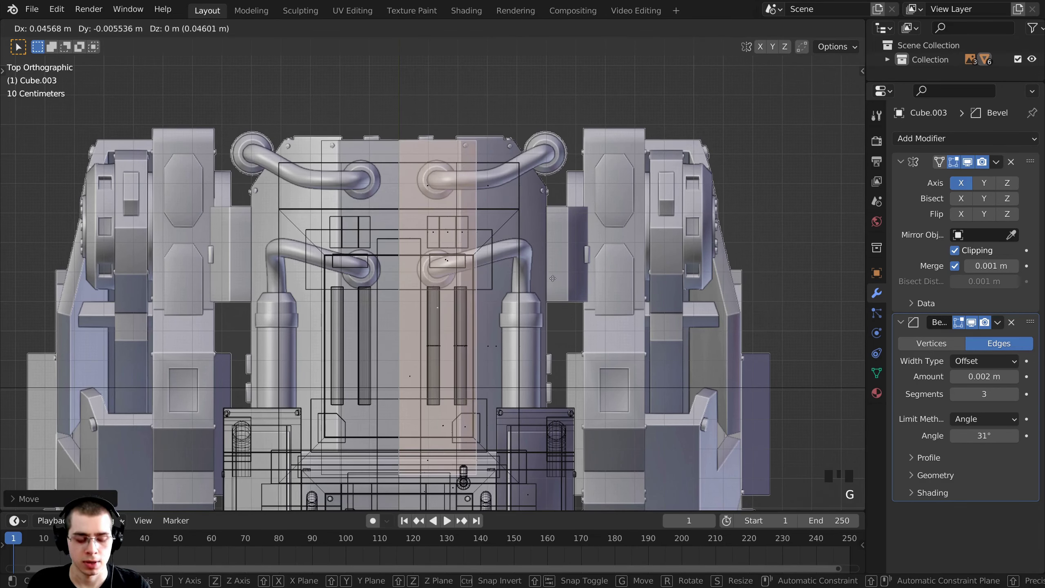
{"action": "left_click", "coordinate": [621, 281]}
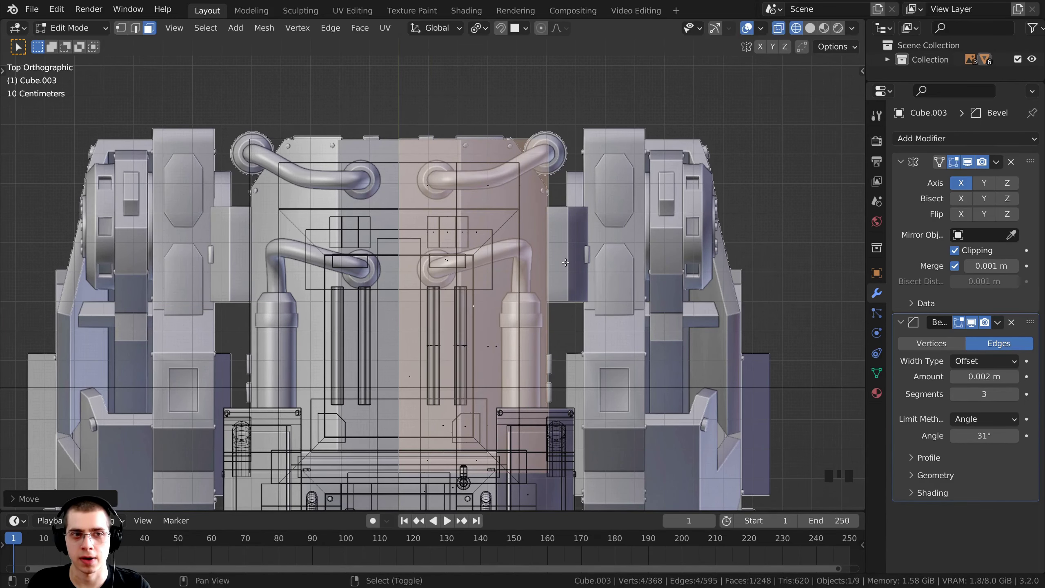
Step: In the right view, move the top face's front vertices about 0.143 m along negative Y to the front end of the reference housing
{"action": "scroll", "coordinate": [466, 135], "scroll_direction": "up", "scroll_amount": 2}
{"action": "scroll", "coordinate": [459, 156], "scroll_direction": "down", "scroll_amount": 4}
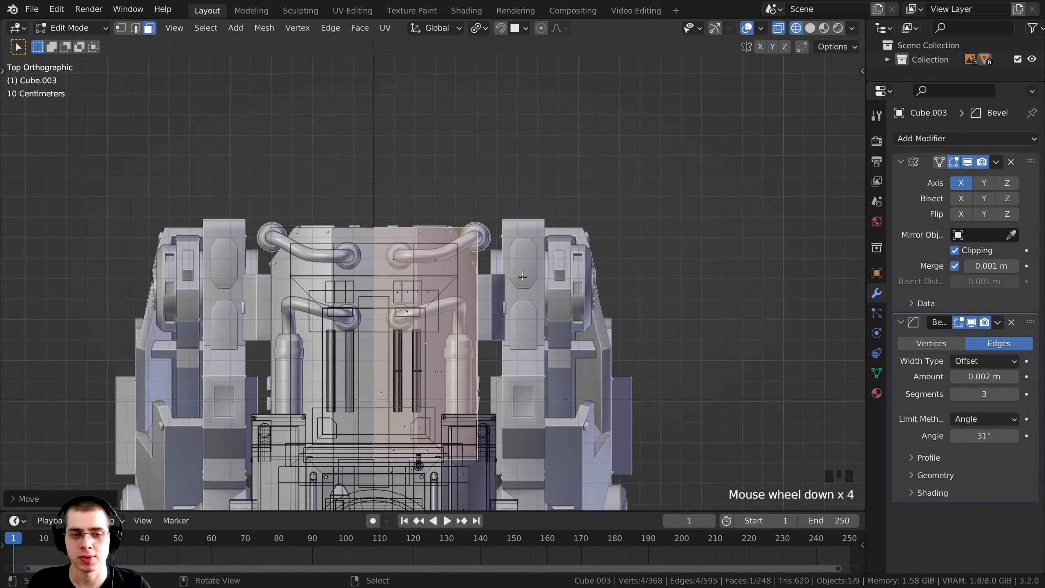
{"action": "middle_click_drag", "start_coordinate": [458, 156], "coordinate": [473, 190], "text": "shift"}
{"action": "key", "text": "KP_3"}
{"action": "scroll", "coordinate": [440, 209], "scroll_direction": "up", "scroll_amount": 2}
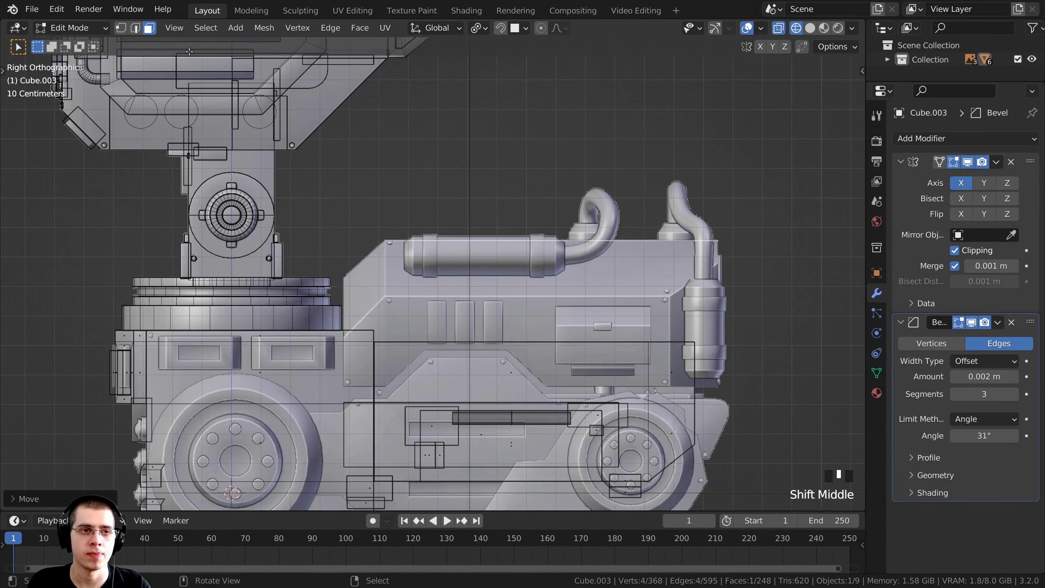
{"action": "left_click", "coordinate": [122, 27]}
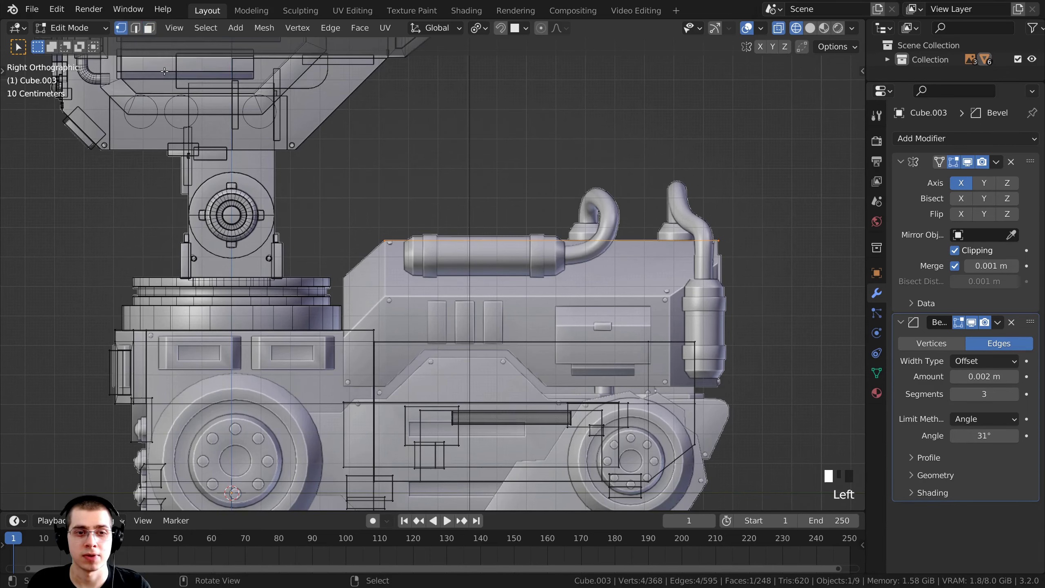
{"action": "middle_click_drag", "start_coordinate": [405, 231], "coordinate": [430, 227], "text": "shift"}
{"action": "scroll", "coordinate": [430, 226], "scroll_direction": "up", "scroll_amount": 2}
{"action": "left_click", "coordinate": [433, 210]}
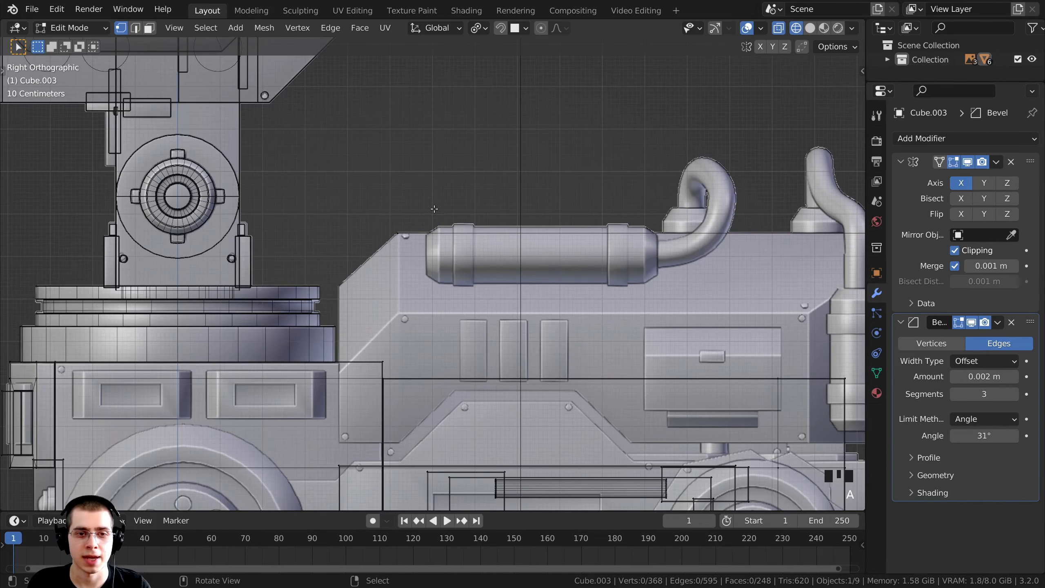
{"action": "scroll", "coordinate": [432, 213], "scroll_direction": "up", "scroll_amount": 1}
{"action": "key", "text": "b"}
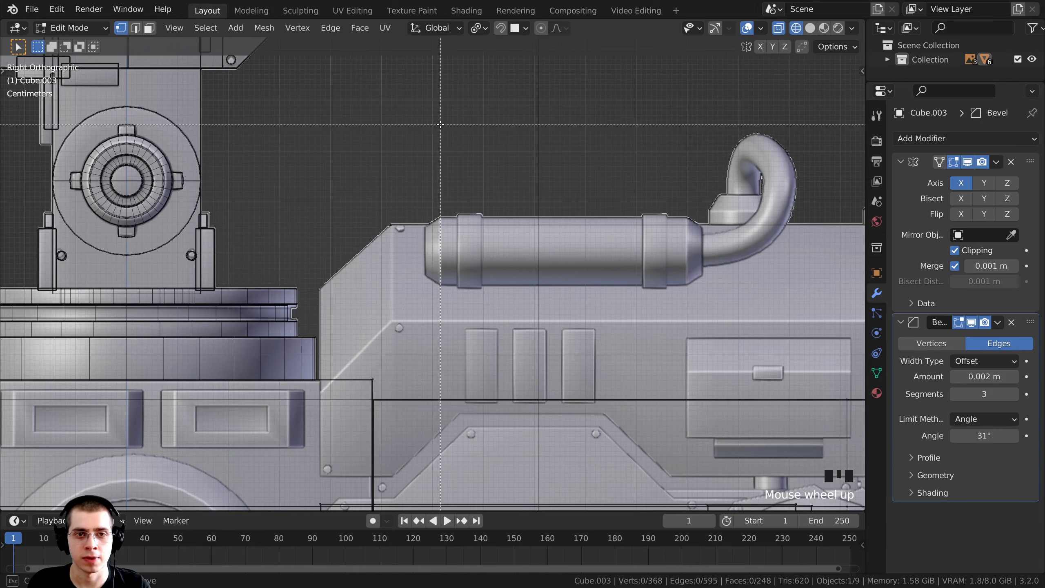
{"action": "left_click_drag", "start_coordinate": [439, 128], "coordinate": [310, 278]}
{"action": "middle_click_drag", "start_coordinate": [423, 245], "coordinate": [495, 202], "text": "shift"}
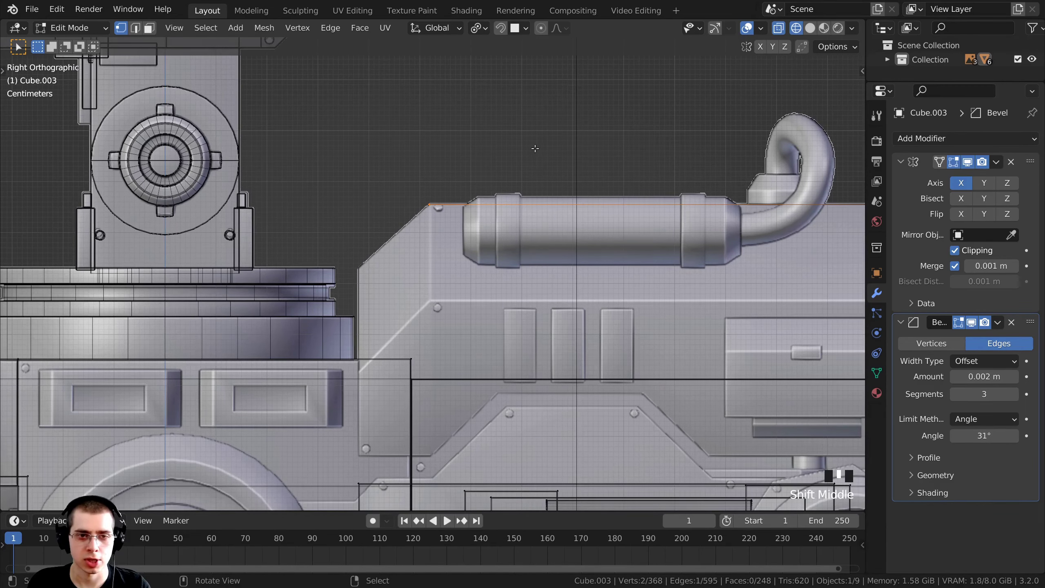
{"action": "key", "text": "g"}
{"action": "key", "text": "y"}
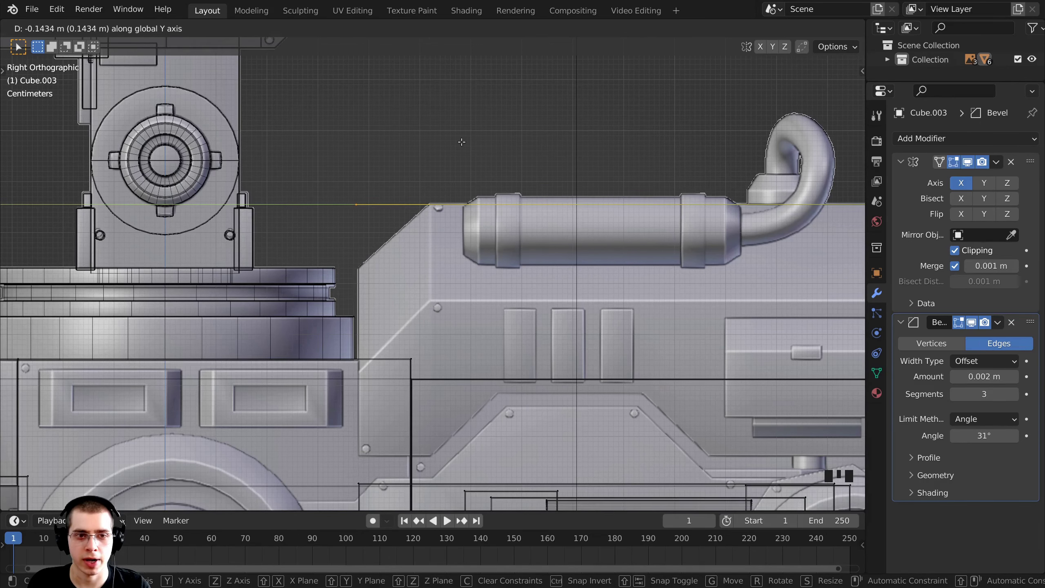
{"action": "left_click", "coordinate": [461, 142]}
Step: Select all vertices of the top face, extrude it down to the reference housing's lower edge, and clear the selection
{"action": "scroll", "coordinate": [358, 241], "scroll_direction": "down", "scroll_amount": 2}
{"action": "middle_click_drag", "start_coordinate": [358, 241], "coordinate": [344, 212], "text": "shift"}
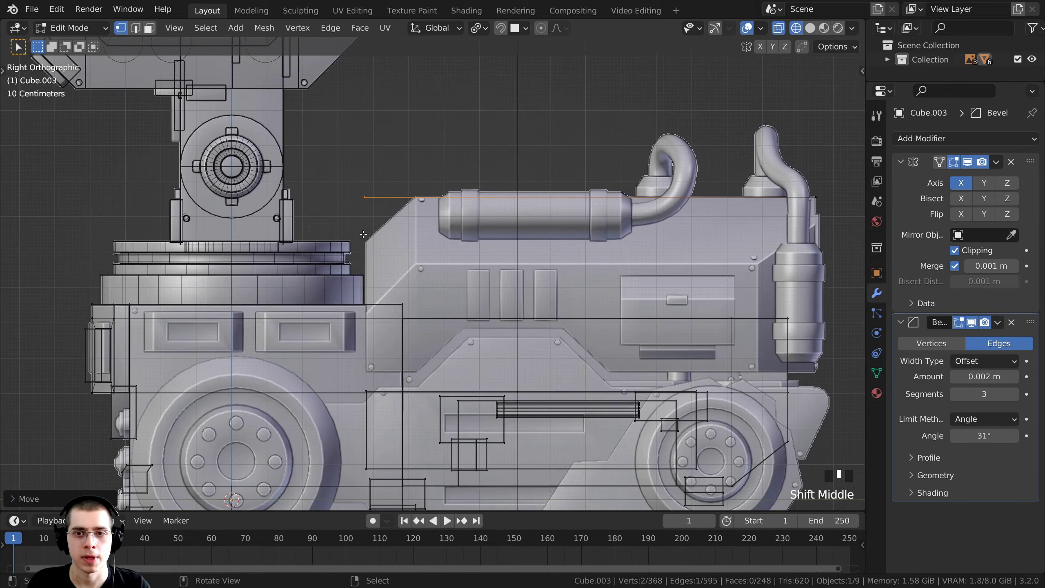
{"action": "key", "text": "b"}
{"action": "left_click_drag", "start_coordinate": [337, 128], "coordinate": [862, 239]}
{"action": "middle_click_drag", "start_coordinate": [535, 233], "coordinate": [531, 188], "text": "shift"}
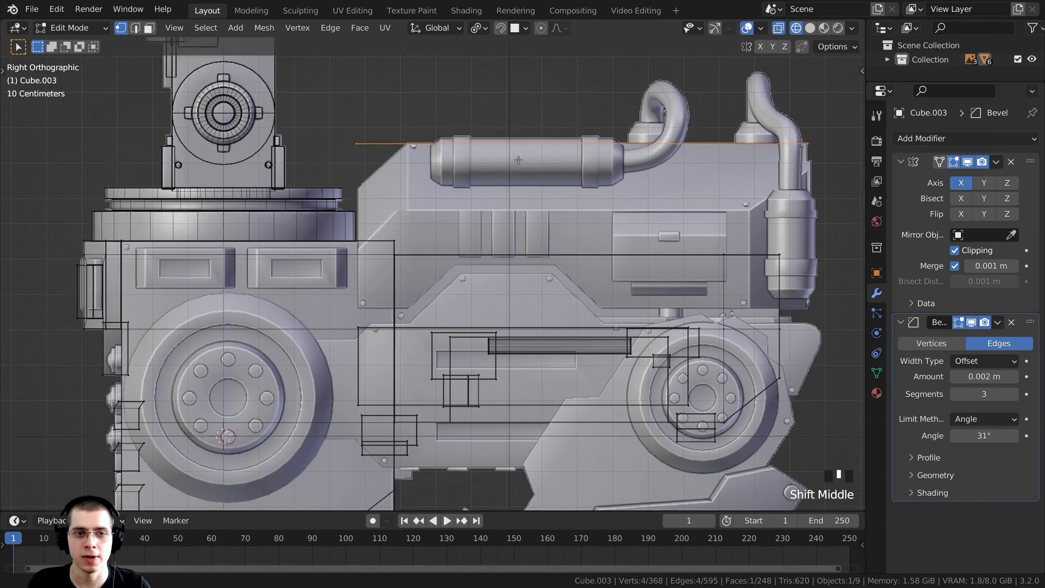
{"action": "middle_click_drag", "start_coordinate": [455, 157], "coordinate": [448, 95], "text": "shift"}
{"action": "middle_click_drag", "start_coordinate": [420, 153], "coordinate": [419, 171], "text": "shift"}
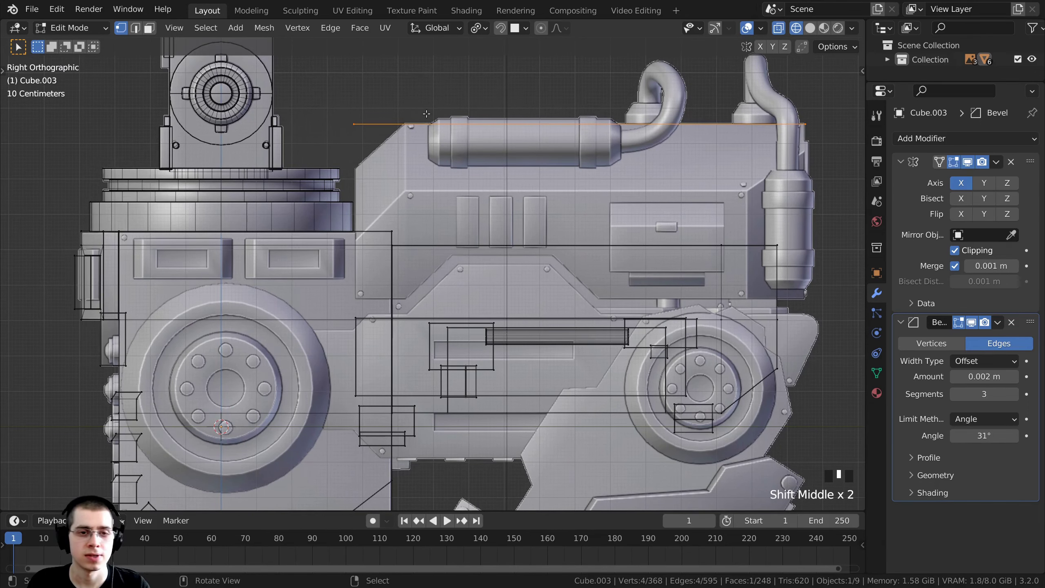
{"action": "key", "text": "e"}
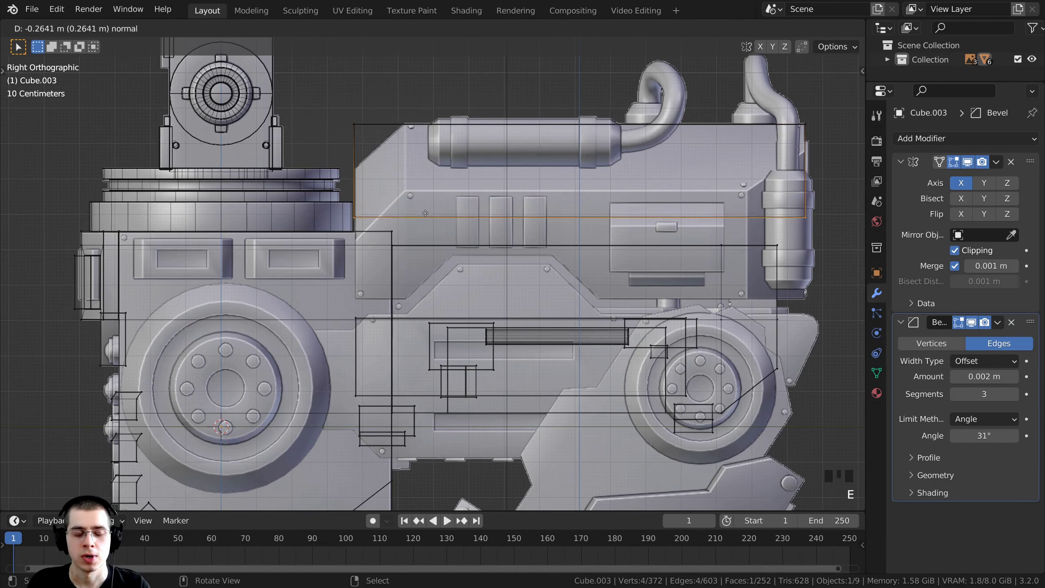
{"action": "left_click", "coordinate": [423, 291]}
{"action": "key", "text": "alt+a"}
Step: In the top view, add a lengthwise loop cut to the housing and slide it to the crease in the reference
{"action": "scroll", "coordinate": [372, 305], "scroll_direction": "down", "scroll_amount": 1}
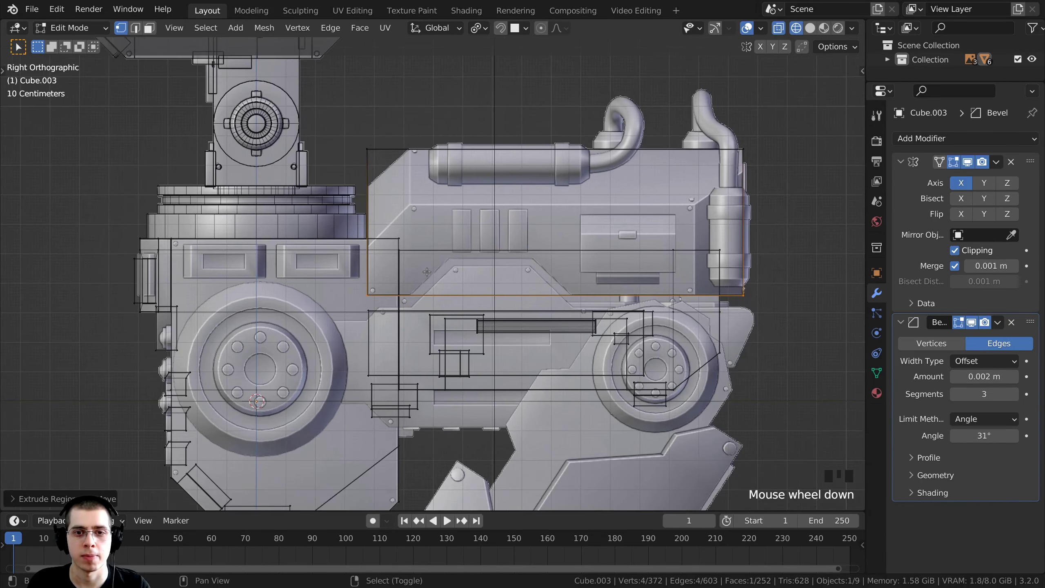
{"action": "middle_click_drag", "start_coordinate": [650, 39], "coordinate": [530, 96], "text": "shift"}
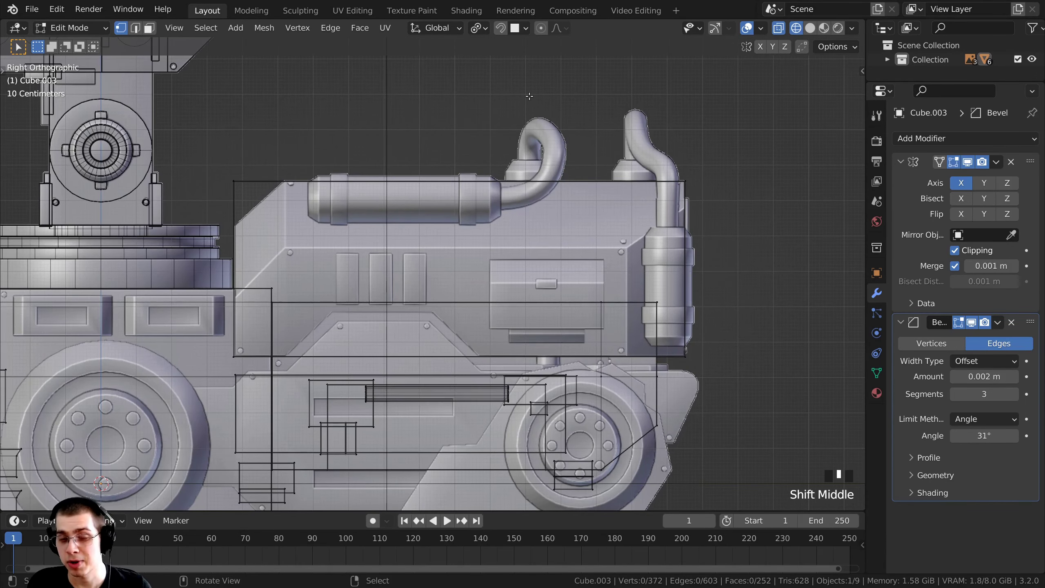
{"action": "key", "text": "KP_7"}
{"action": "middle_click_drag", "start_coordinate": [520, 41], "coordinate": [408, 165], "text": "shift"}
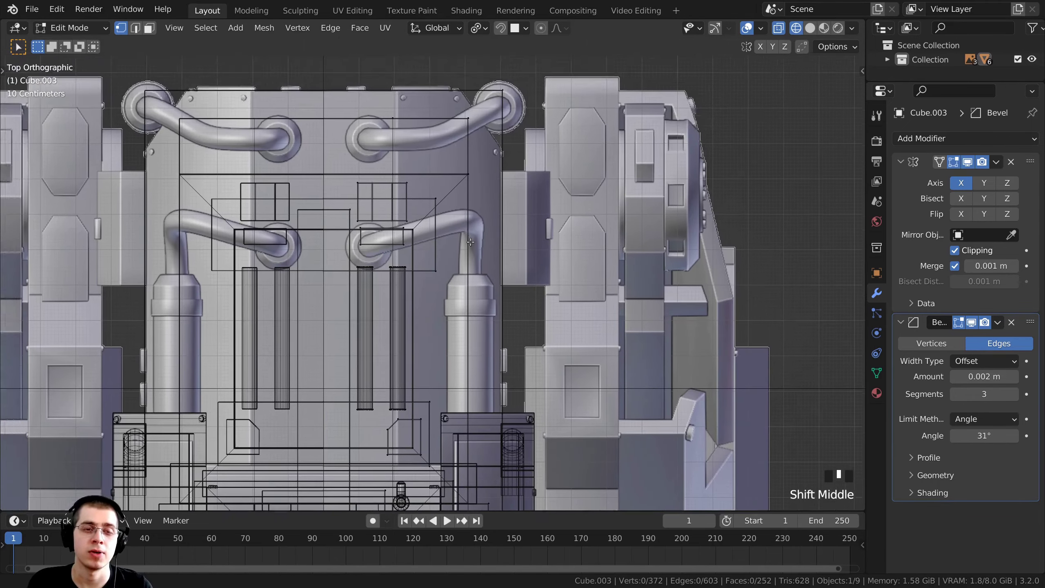
{"action": "scroll", "coordinate": [409, 164], "scroll_direction": "up", "scroll_amount": 2}
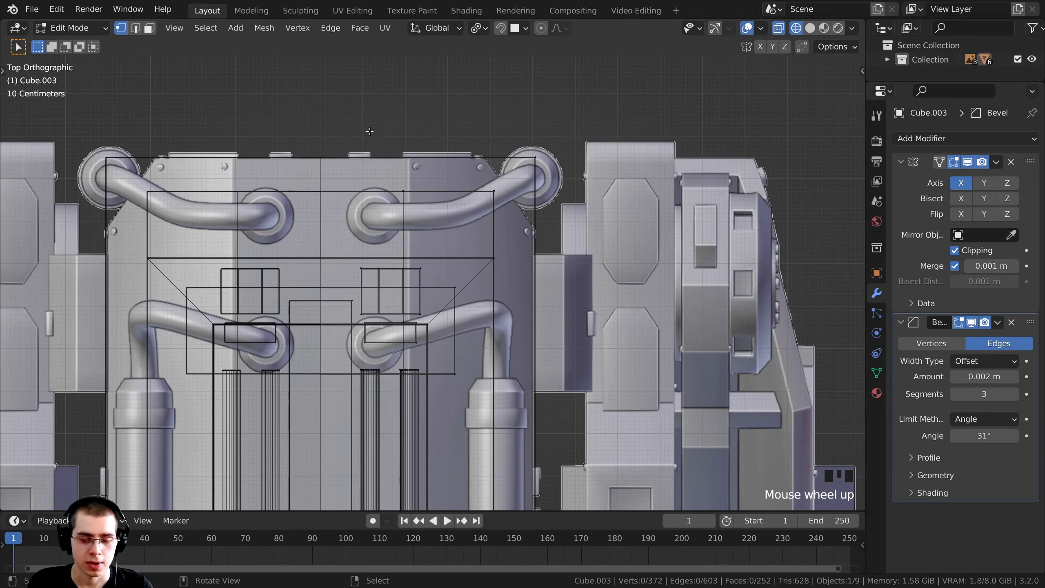
{"action": "key", "text": "ctrl+r"}
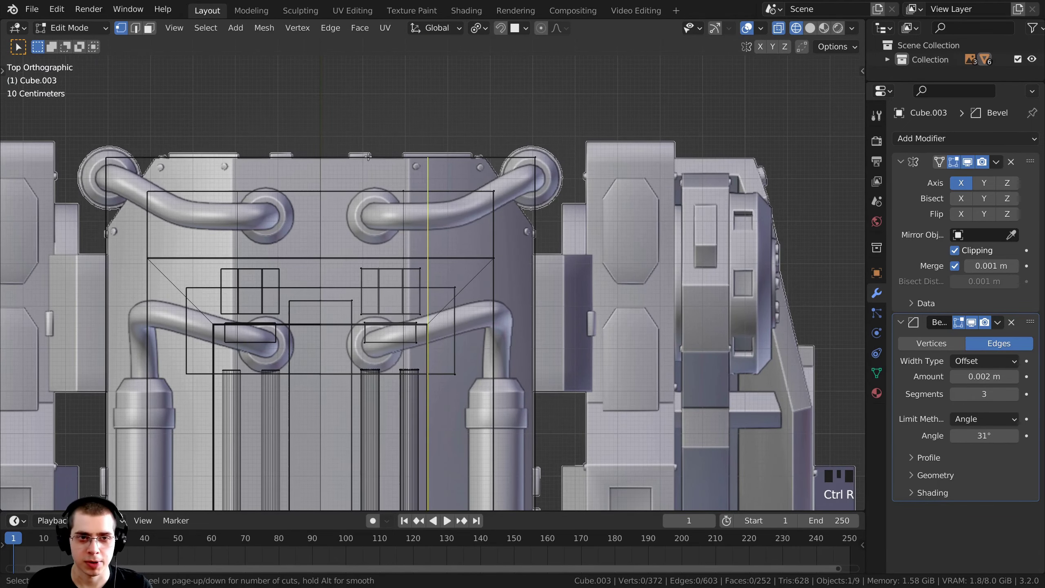
{"action": "left_click", "coordinate": [439, 154]}
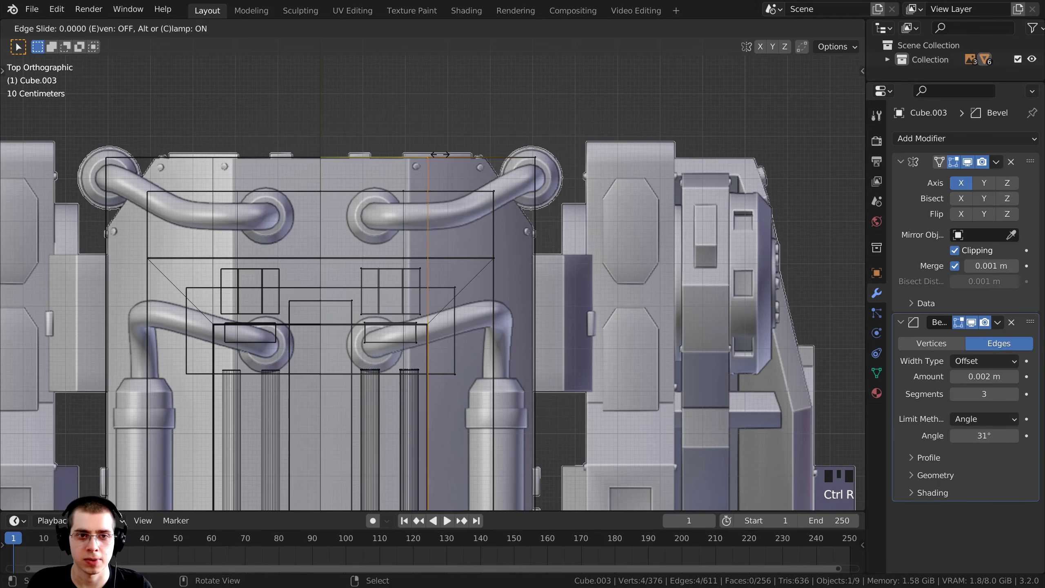
{"action": "left_click", "coordinate": [419, 152]}
{"action": "scroll", "coordinate": [419, 151], "scroll_direction": "up", "scroll_amount": 5}
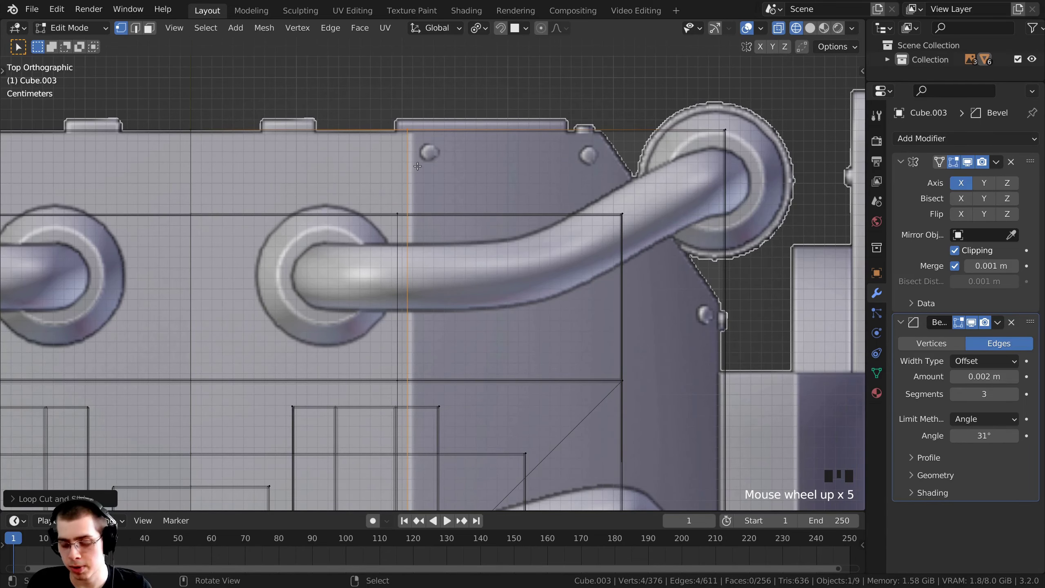
Step: In the front view, lower the housing's outer top edge about 0.185 m along Z to match the reference slope
{"action": "key", "text": "KP_1"}
{"action": "scroll", "coordinate": [418, 166], "scroll_direction": "down", "scroll_amount": 5}
{"action": "middle_click_drag", "start_coordinate": [573, 205], "coordinate": [551, 249], "text": "shift"}
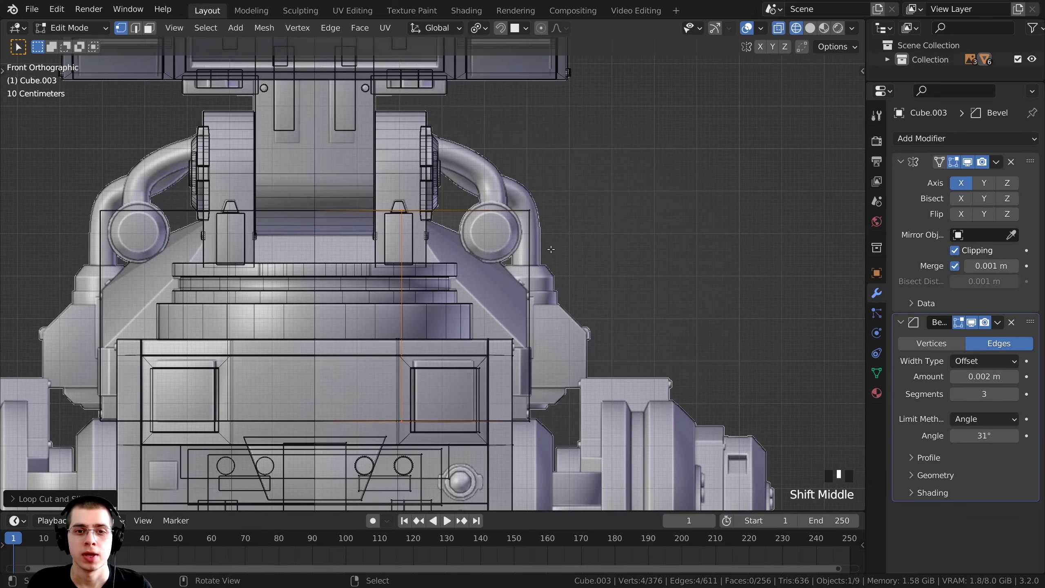
{"action": "scroll", "coordinate": [549, 248], "scroll_direction": "up", "scroll_amount": 2}
{"action": "key", "text": "alt+a"}
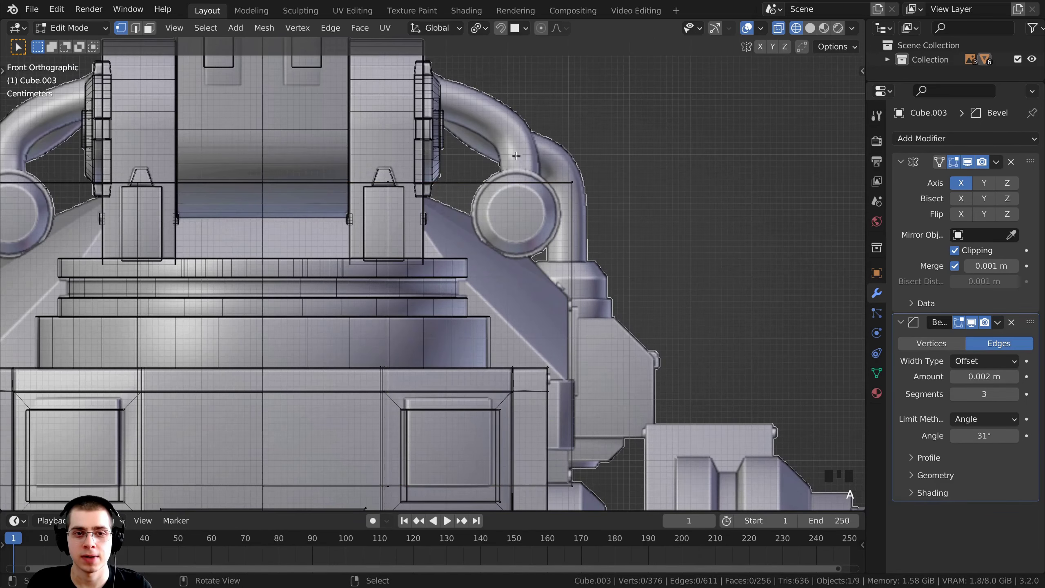
{"action": "key", "text": "b"}
{"action": "left_click_drag", "start_coordinate": [510, 135], "coordinate": [609, 250]}
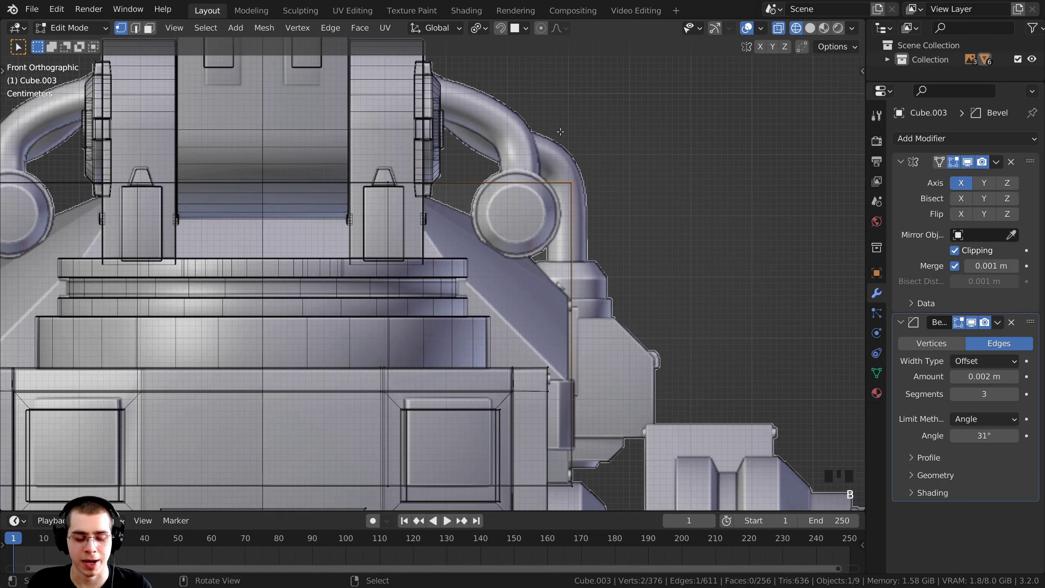
{"action": "key", "text": "g"}
{"action": "key", "text": "z"}
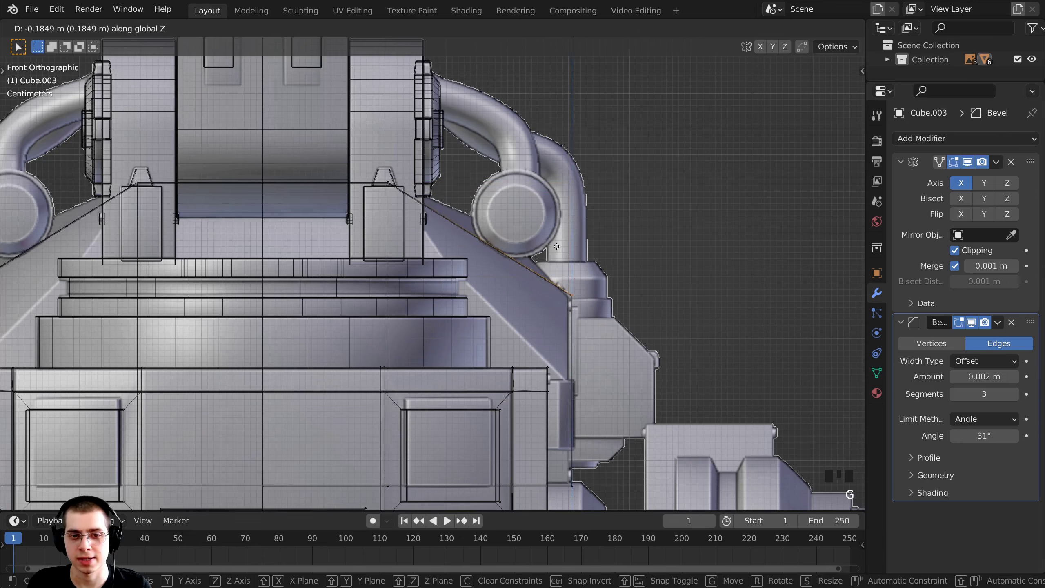
{"action": "left_click", "coordinate": [569, 295]}
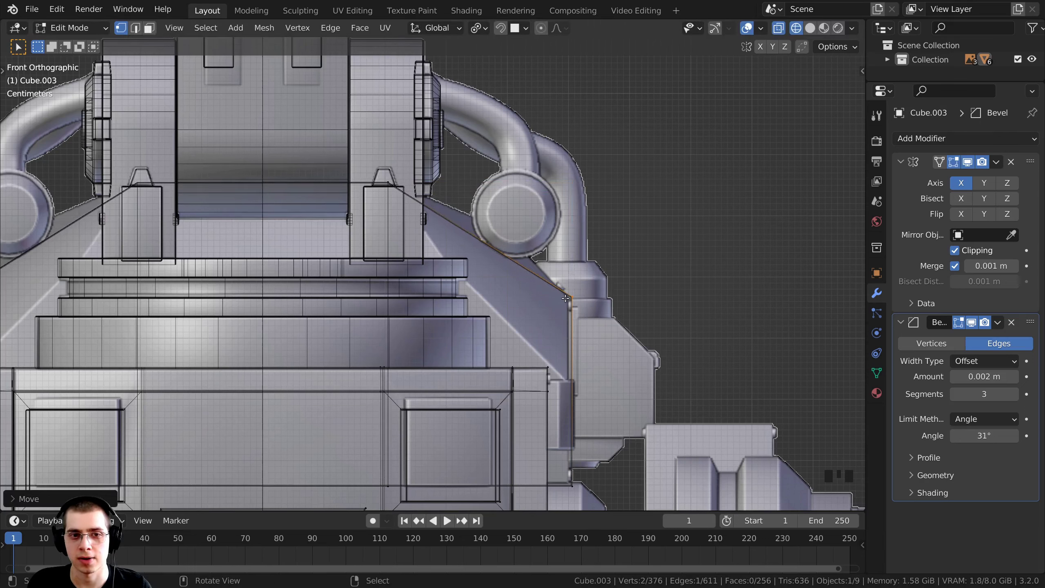
Step: In solid shading, clear the selection and select the three vertices along the housing's front top edge
{"action": "key", "text": "z"}
{"action": "left_click", "coordinate": [566, 298]}
{"action": "scroll", "coordinate": [565, 298], "scroll_direction": "down", "scroll_amount": 2}
{"action": "mouse_move", "coordinate": [565, 298]}
{"action": "middle_mouse_down"}
{"action": "mouse_move", "coordinate": [450, 345]}
{"action": "mouse_move", "coordinate": [441, 303]}
{"action": "mouse_move", "coordinate": [326, 285]}
{"action": "mouse_move", "coordinate": [144, 293]}
{"action": "middle_mouse_up"}
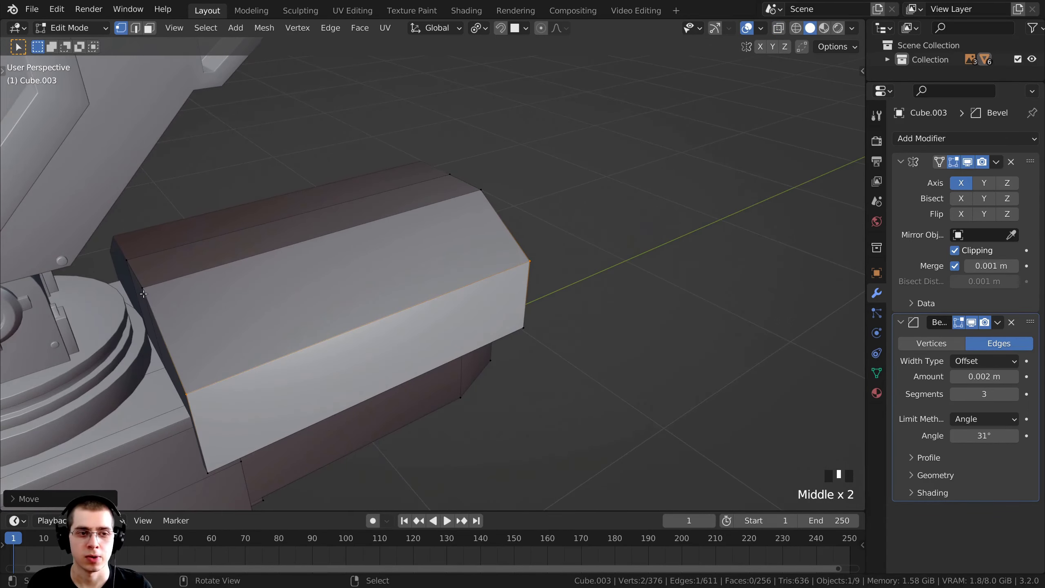
{"action": "right_click", "coordinate": [144, 289]}
{"action": "middle_click_drag", "start_coordinate": [439, 205], "coordinate": [471, 167]}
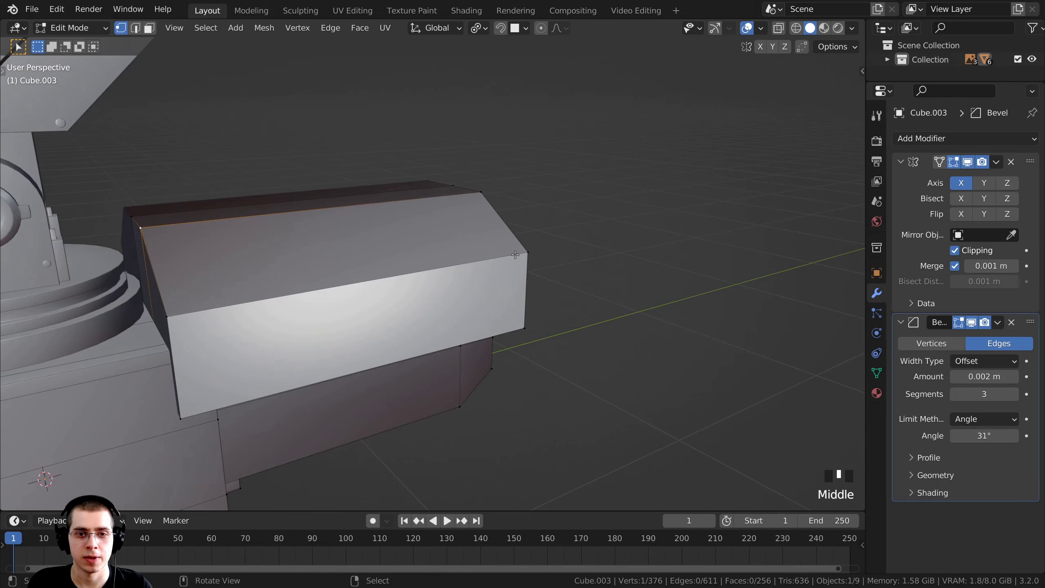
{"action": "middle_click_drag", "start_coordinate": [516, 254], "coordinate": [542, 250]}
{"action": "middle_click_drag", "start_coordinate": [293, 323], "coordinate": [174, 260]}
{"action": "key", "text": "alt+a"}
{"action": "key", "text": "a"}
{"action": "key", "text": "a"}
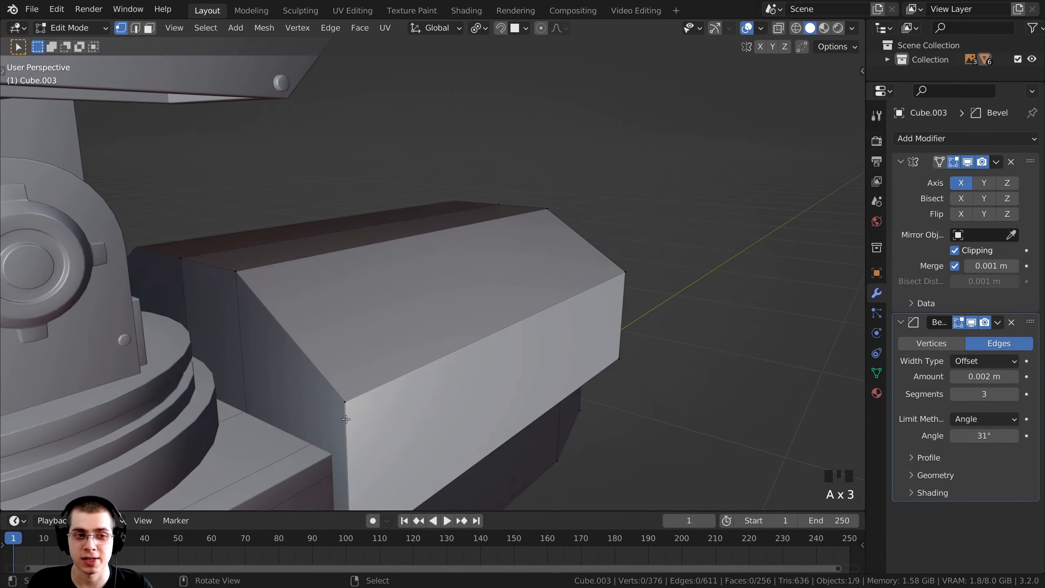
{"action": "right_click", "coordinate": [182, 260]}
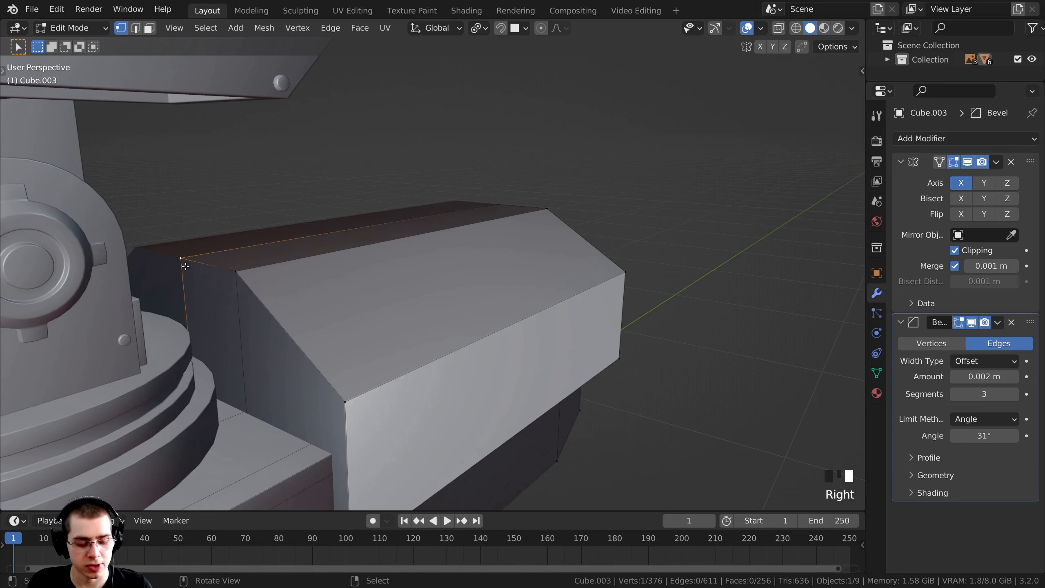
{"action": "right_click", "coordinate": [235, 271], "text": "shift"}
{"action": "right_click", "coordinate": [358, 402], "text": "shift"}
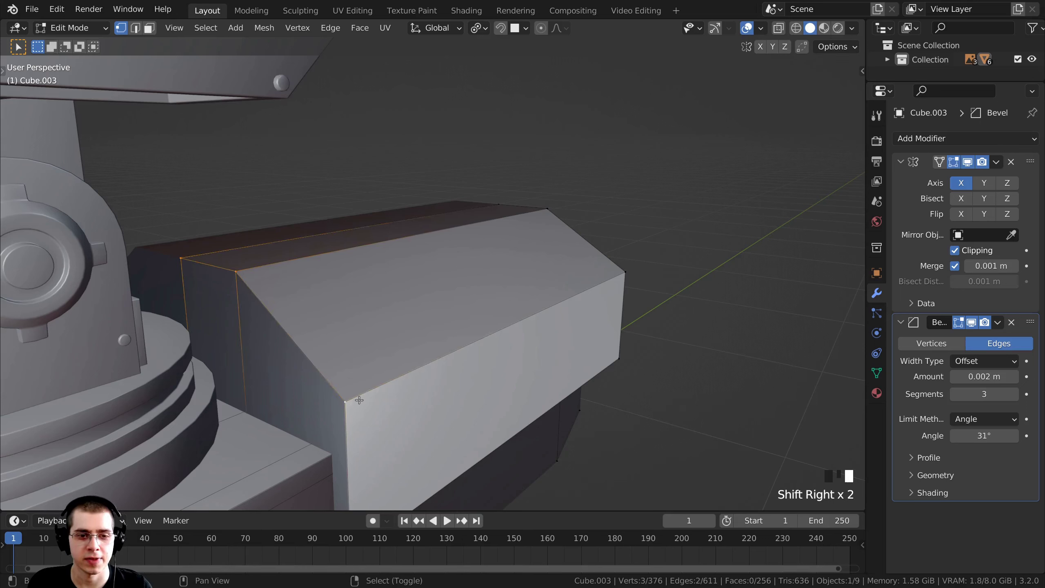
Step: In the right view with wireframe shading, bevel the housing's front top edges about 0.142 m to match the reference chamfer
{"action": "key", "text": "KP_3"}
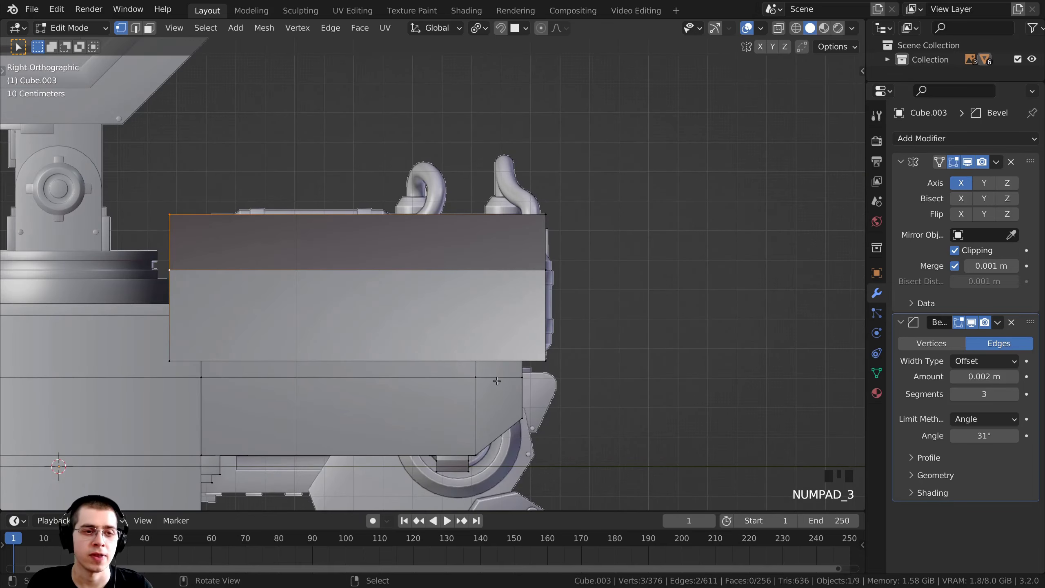
{"action": "scroll", "coordinate": [484, 328], "scroll_direction": "up", "scroll_amount": 2}
{"action": "key", "text": "z"}
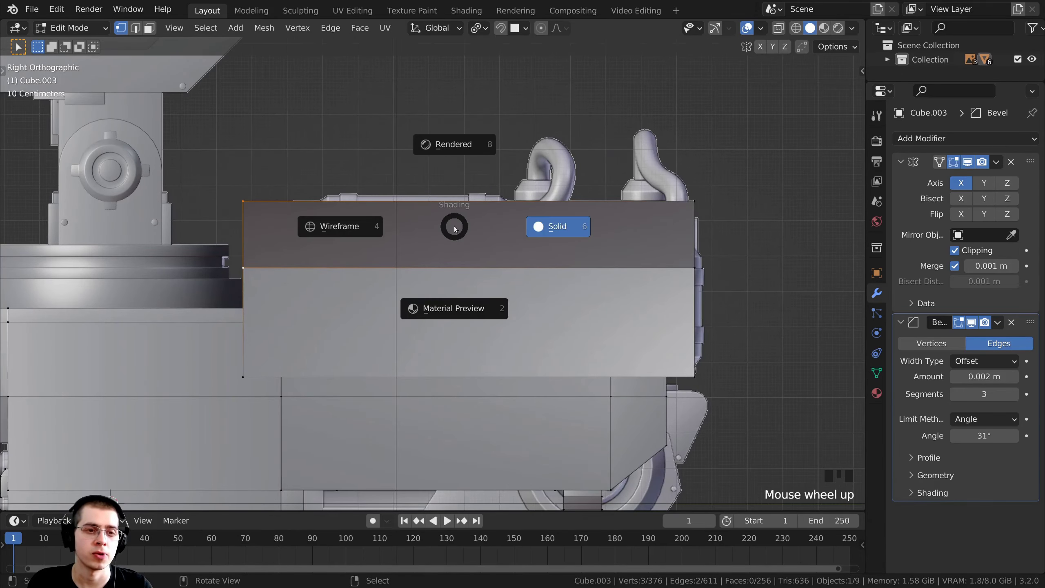
{"action": "left_click", "coordinate": [301, 216]}
{"action": "middle_click_drag", "start_coordinate": [314, 218], "coordinate": [432, 210], "text": "shift"}
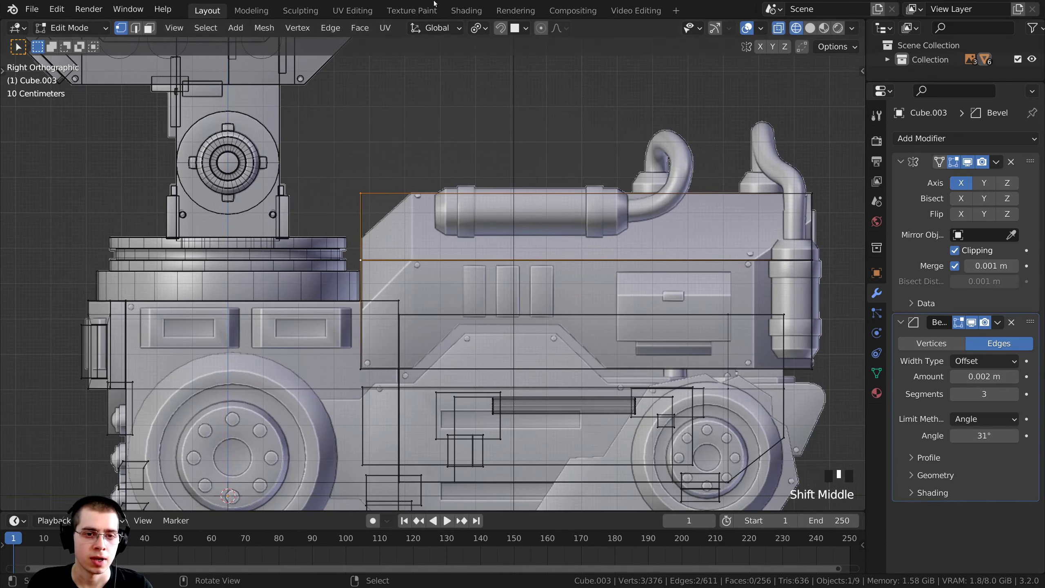
{"action": "scroll", "coordinate": [438, 208], "scroll_direction": "up", "scroll_amount": 2}
{"action": "key", "text": "ctrl+b"}
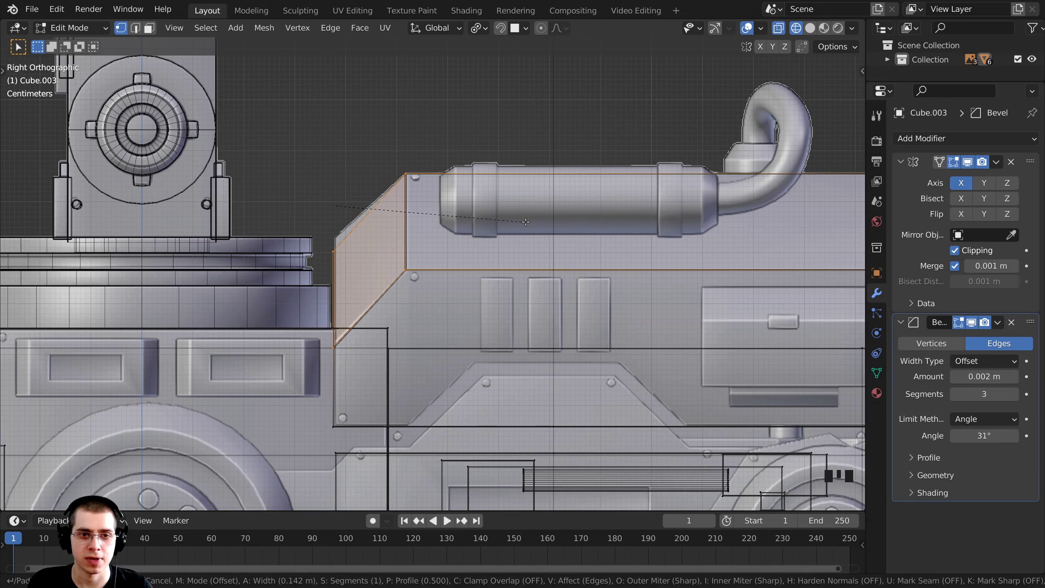
{"action": "left_click", "coordinate": [390, 300]}
Step: Return to solid shading, undo the front bevel, and bevel the same front top edges again in the perspective view
{"action": "scroll", "coordinate": [390, 300], "scroll_direction": "down", "scroll_amount": 3}
{"action": "key", "text": "z"}
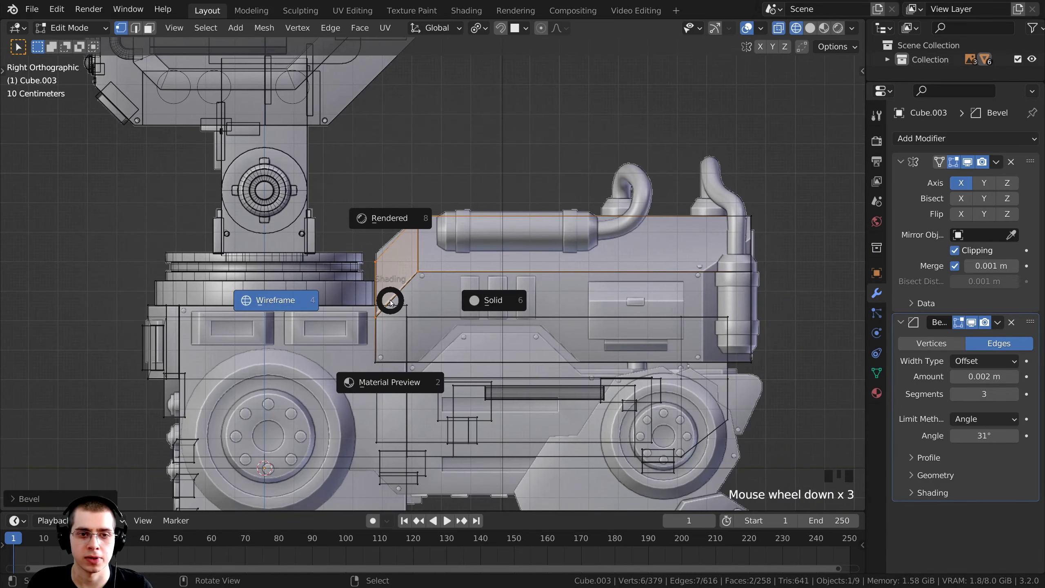
{"action": "left_click", "coordinate": [507, 299]}
{"action": "mouse_move", "coordinate": [507, 299]}
{"action": "middle_mouse_down"}
{"action": "mouse_move", "coordinate": [521, 381]}
{"action": "mouse_move", "coordinate": [532, 390]}
{"action": "middle_mouse_up"}
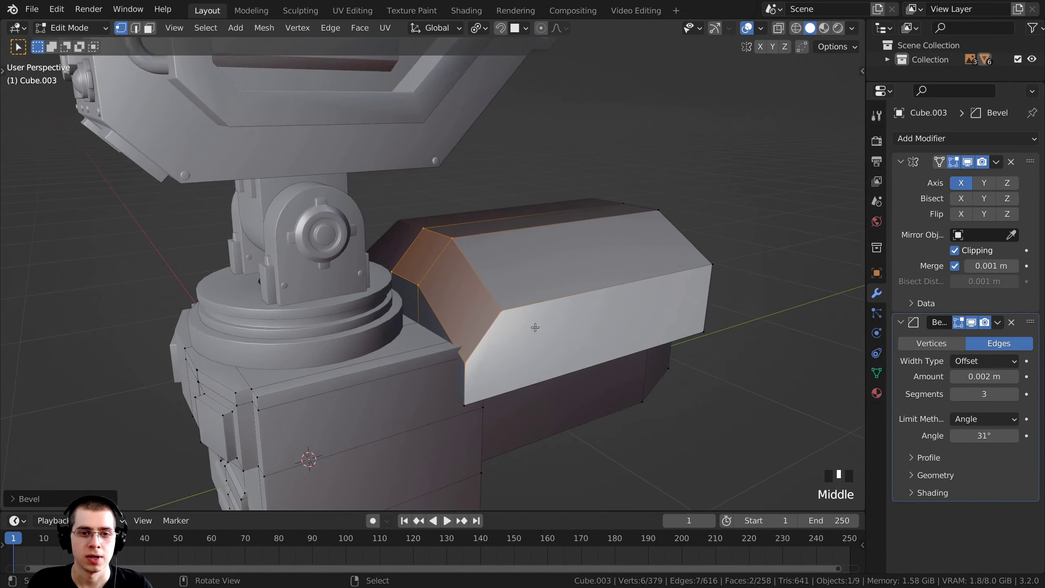
{"action": "scroll", "coordinate": [429, 275], "scroll_direction": "up", "scroll_amount": 1}
{"action": "middle_click_drag", "start_coordinate": [428, 275], "coordinate": [438, 397]}
{"action": "scroll", "coordinate": [441, 410], "scroll_direction": "up", "scroll_amount": 1}
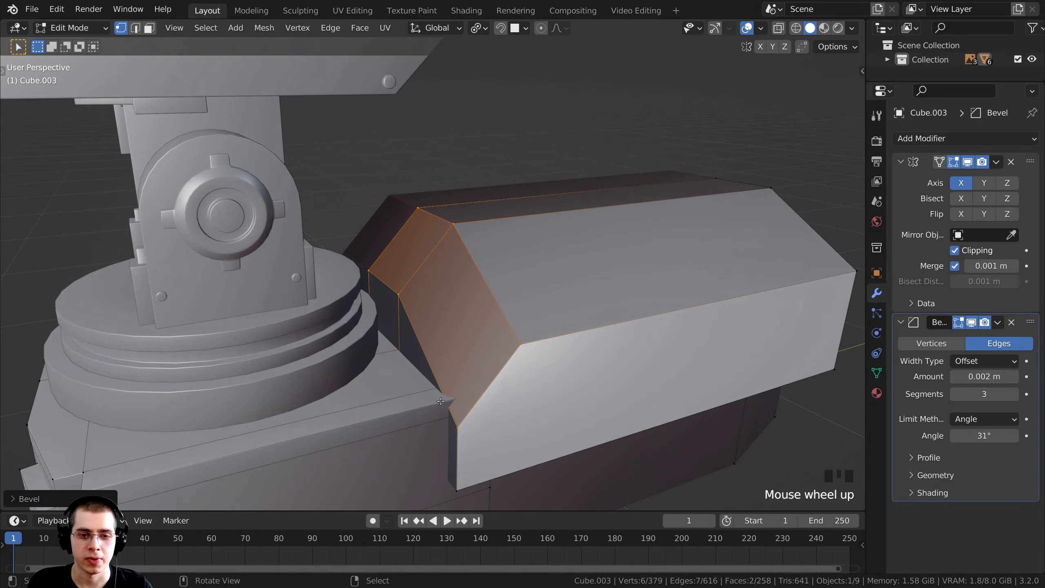
{"action": "scroll", "coordinate": [441, 401], "scroll_direction": "up", "scroll_amount": 1}
{"action": "scroll", "coordinate": [454, 393], "scroll_direction": "down", "scroll_amount": 1}
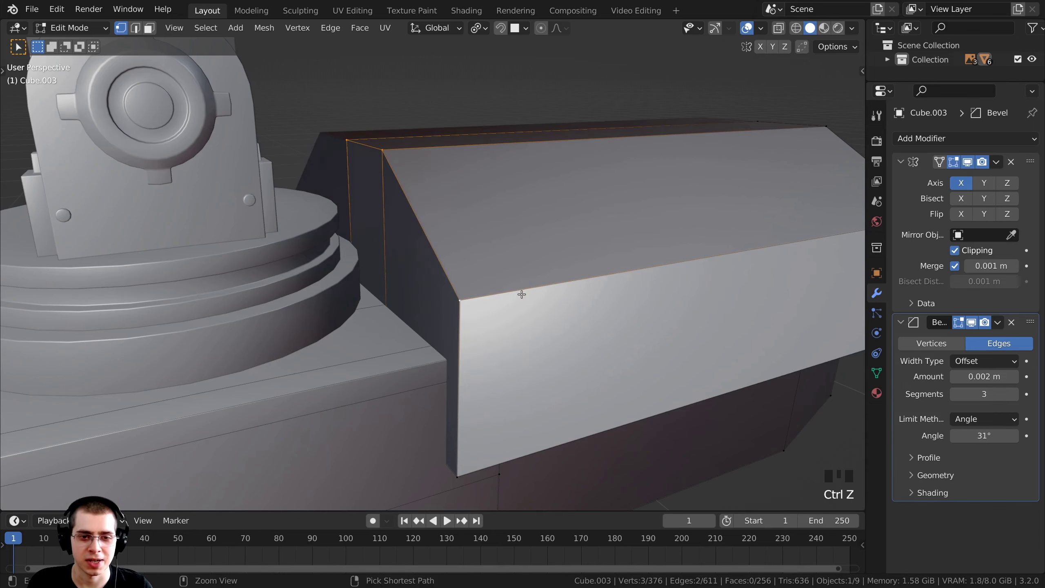
{"action": "key", "text": "ctrl+z"}
{"action": "key", "text": "ctrl+b"}
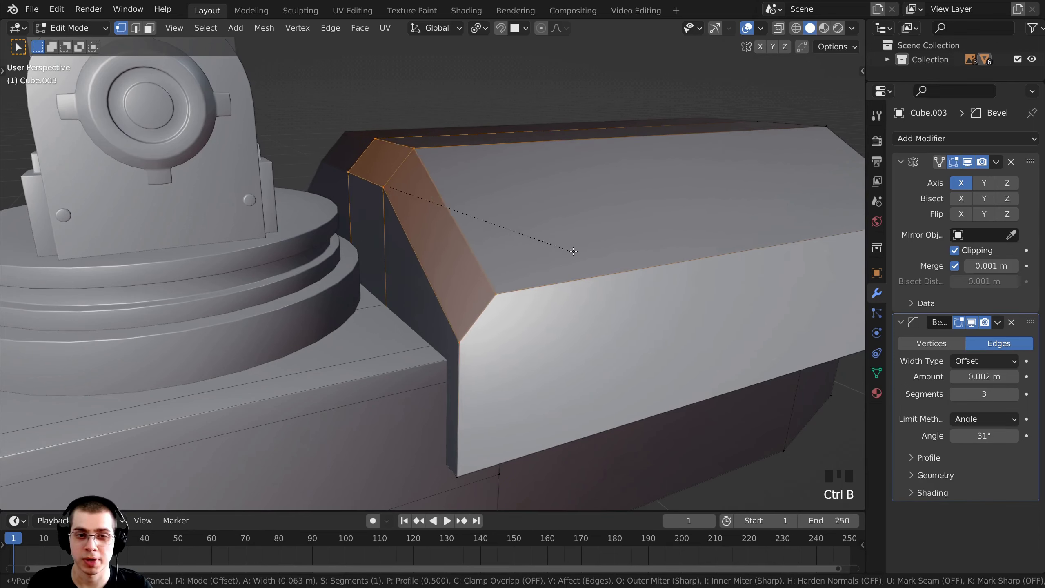
{"action": "left_click", "coordinate": [601, 253]}
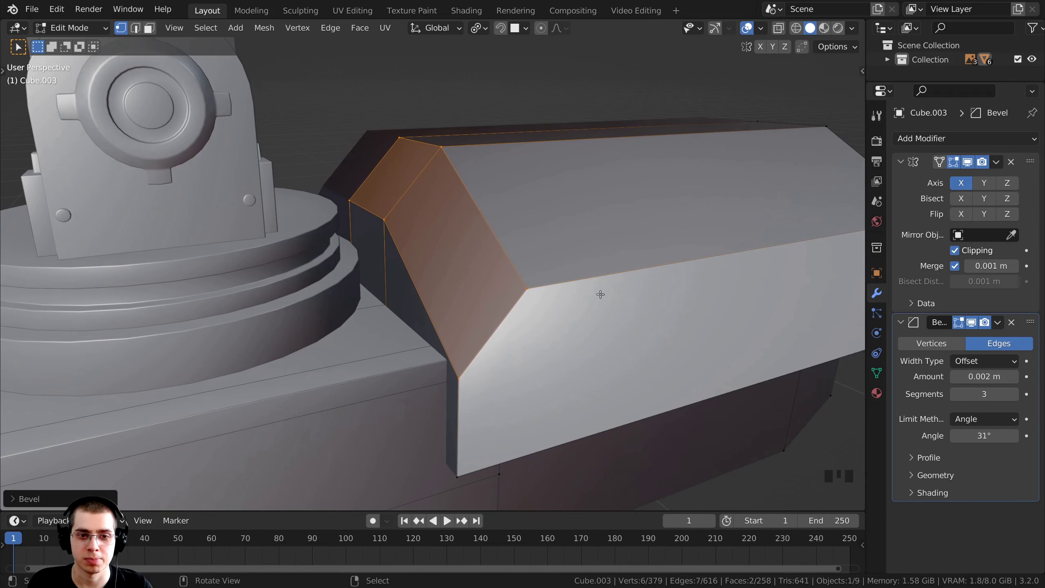
Step: Select the whole mesh, recalculate its normals outward, and clear the selection
{"action": "scroll", "coordinate": [601, 294], "scroll_direction": "down", "scroll_amount": 3}
{"action": "middle_click_drag", "start_coordinate": [601, 294], "coordinate": [549, 301]}
{"action": "key", "text": "alt+a"}
{"action": "key", "text": "a"}
{"action": "key", "text": "a"}
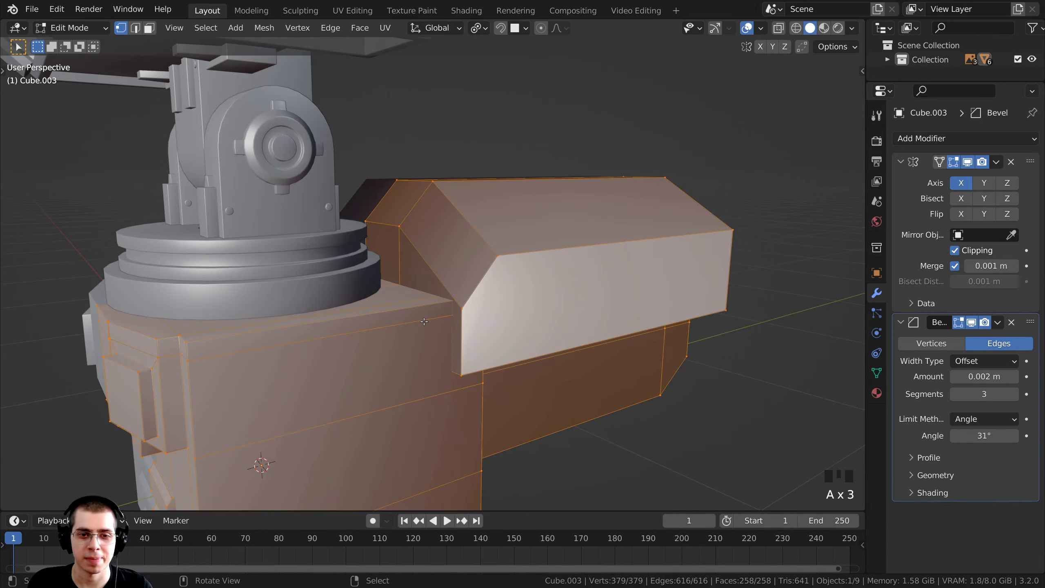
{"action": "middle_click_drag", "start_coordinate": [425, 320], "coordinate": [465, 357]}
{"action": "key", "text": "shift+n"}
{"action": "key", "text": "alt+a"}
{"action": "scroll", "coordinate": [416, 371], "scroll_direction": "down", "scroll_amount": 2}
{"action": "scroll", "coordinate": [471, 314], "scroll_direction": "up", "scroll_amount": 2}
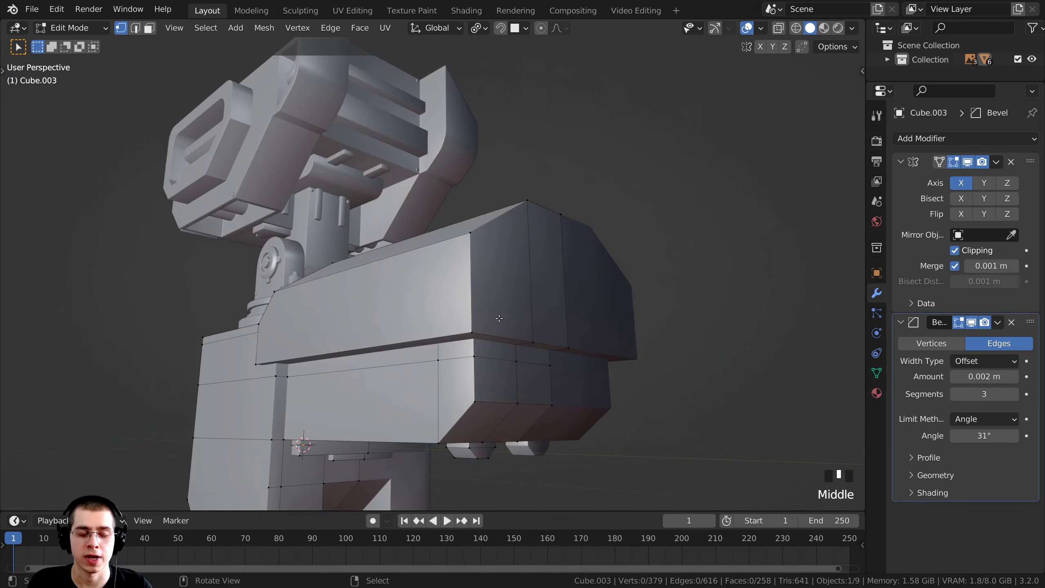
Step: Select the housing's vertical outer rear edge and bevel it in the top view's wireframe to approximate the reference's angled corner
{"action": "scroll", "coordinate": [490, 234], "scroll_direction": "up", "scroll_amount": 2}
{"action": "right_click", "coordinate": [482, 221]}
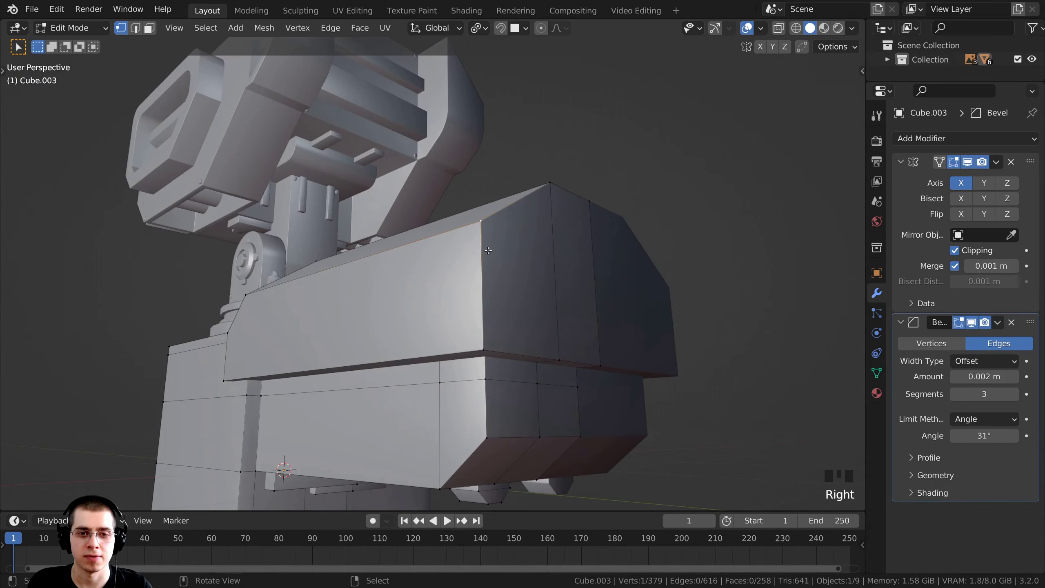
{"action": "right_click", "coordinate": [483, 343], "text": "shift"}
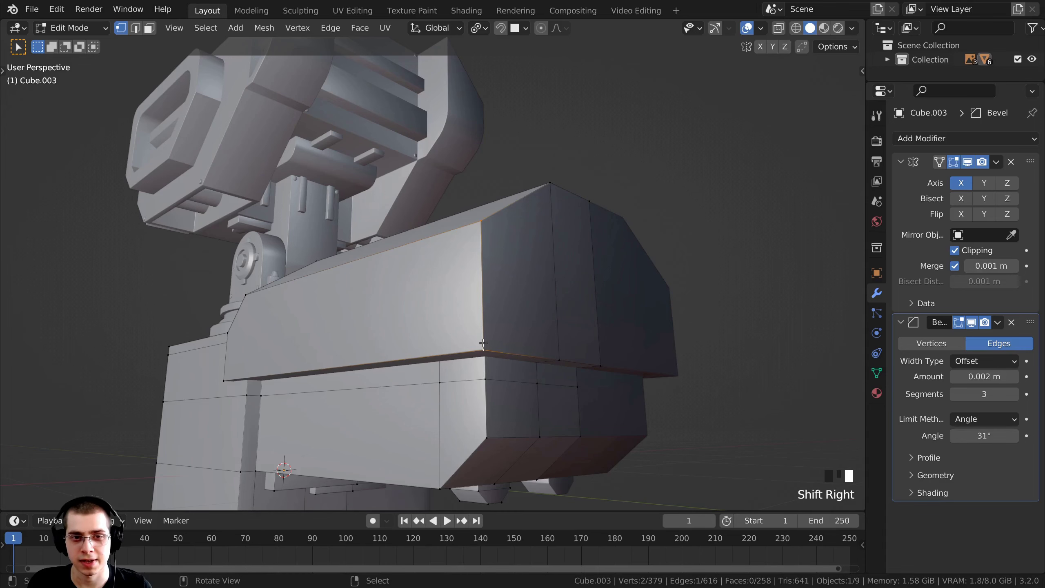
{"action": "key", "text": "KP_3"}
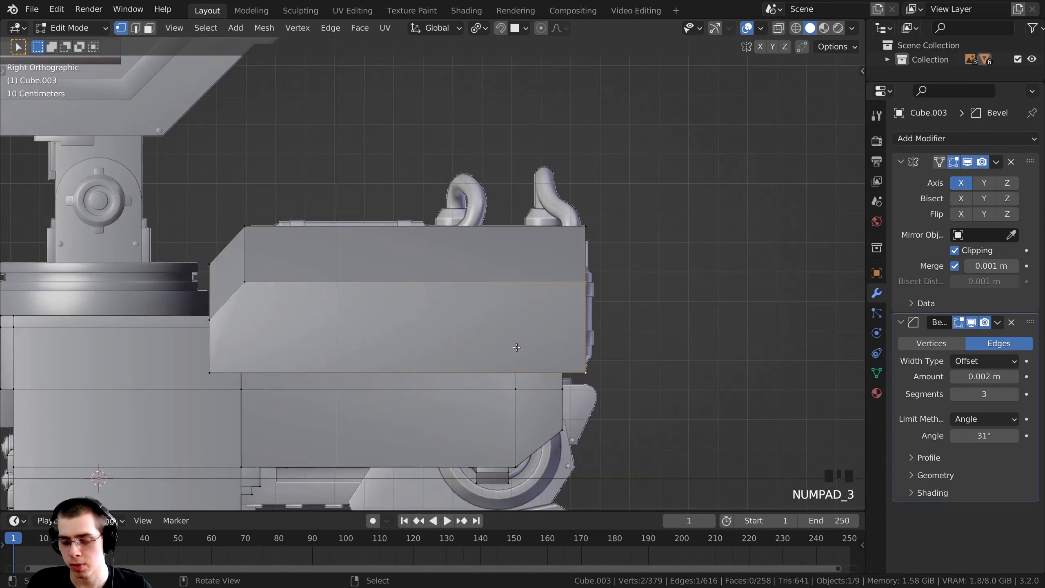
{"action": "scroll", "coordinate": [574, 263], "scroll_direction": "up", "scroll_amount": 3}
{"action": "key", "text": "z"}
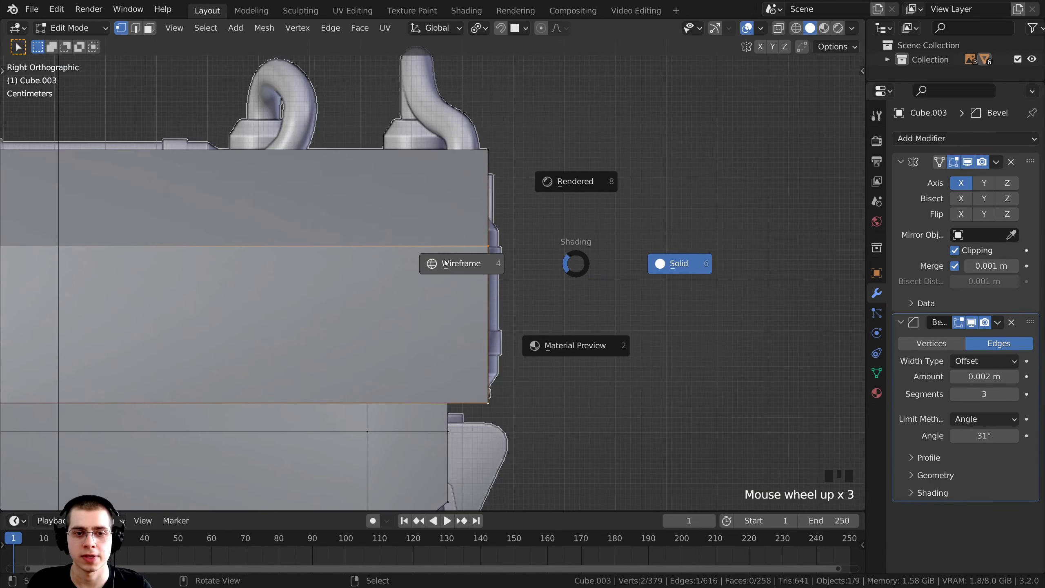
{"action": "left_click", "coordinate": [441, 259]}
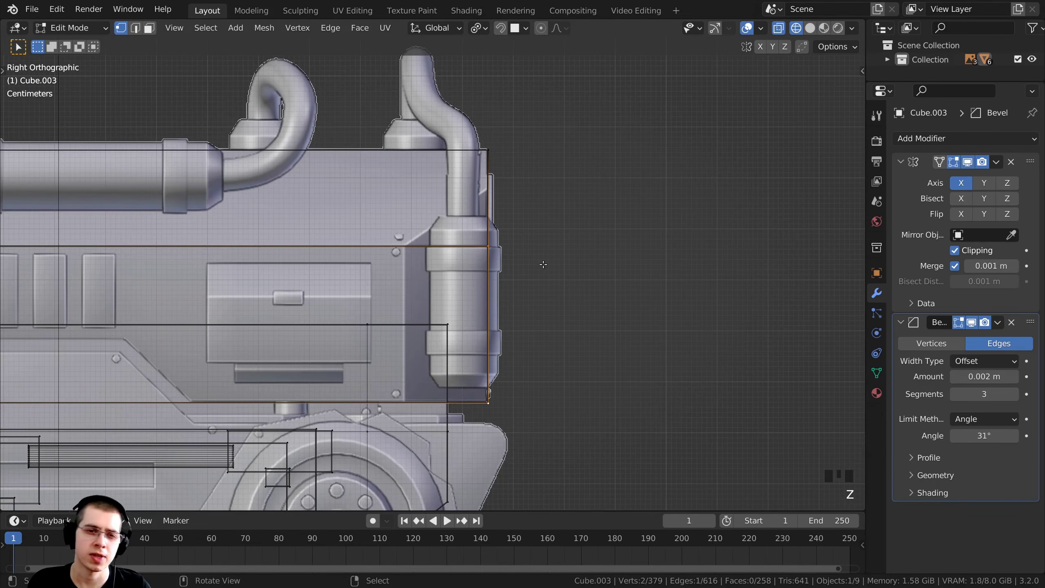
{"action": "key", "text": "KP_7"}
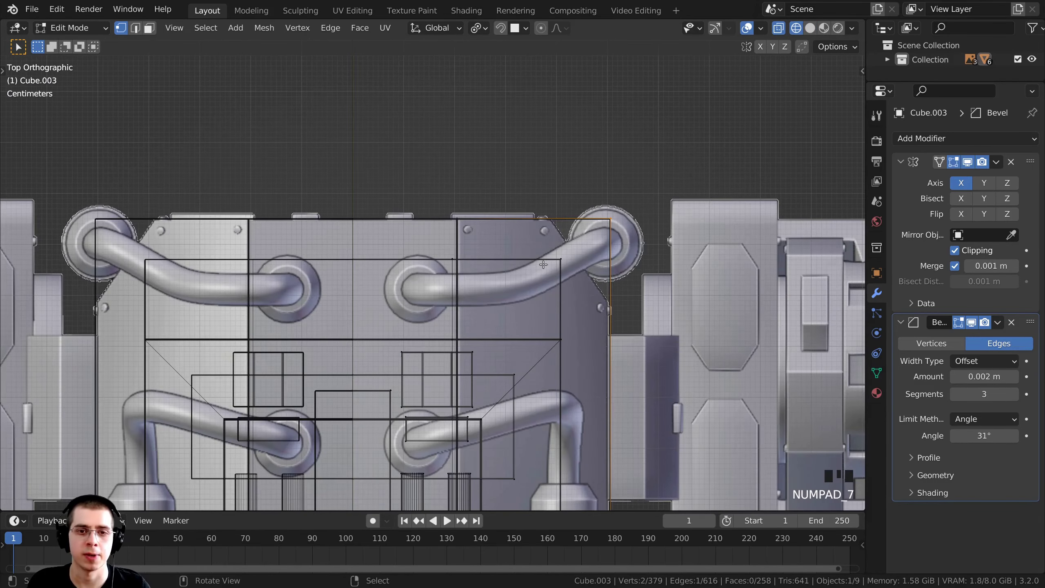
{"action": "middle_click_drag", "start_coordinate": [592, 214], "coordinate": [559, 214], "text": "shift"}
{"action": "scroll", "coordinate": [558, 214], "scroll_direction": "up", "scroll_amount": 1}
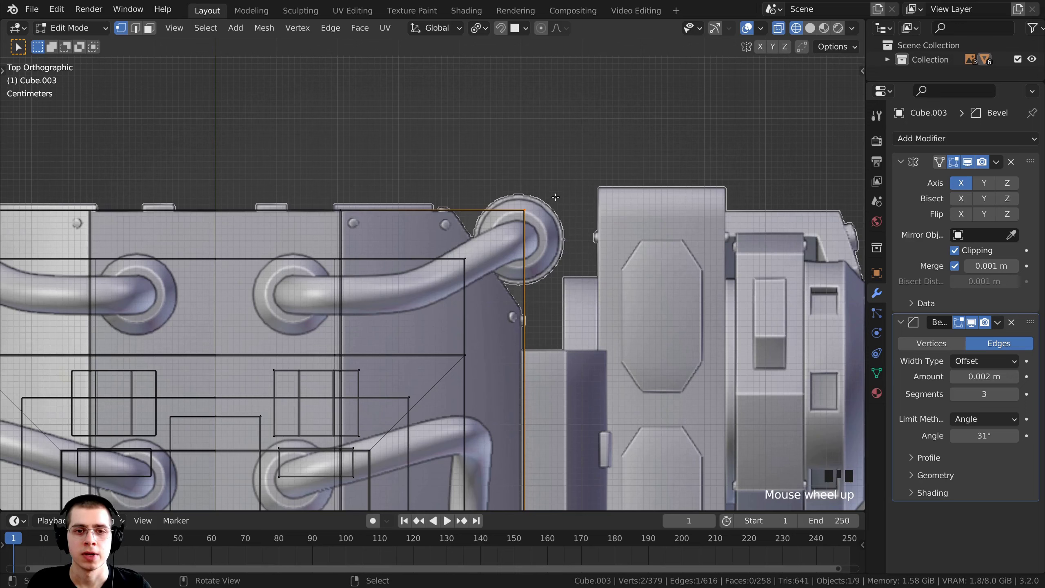
{"action": "key", "text": "ctrl+b"}
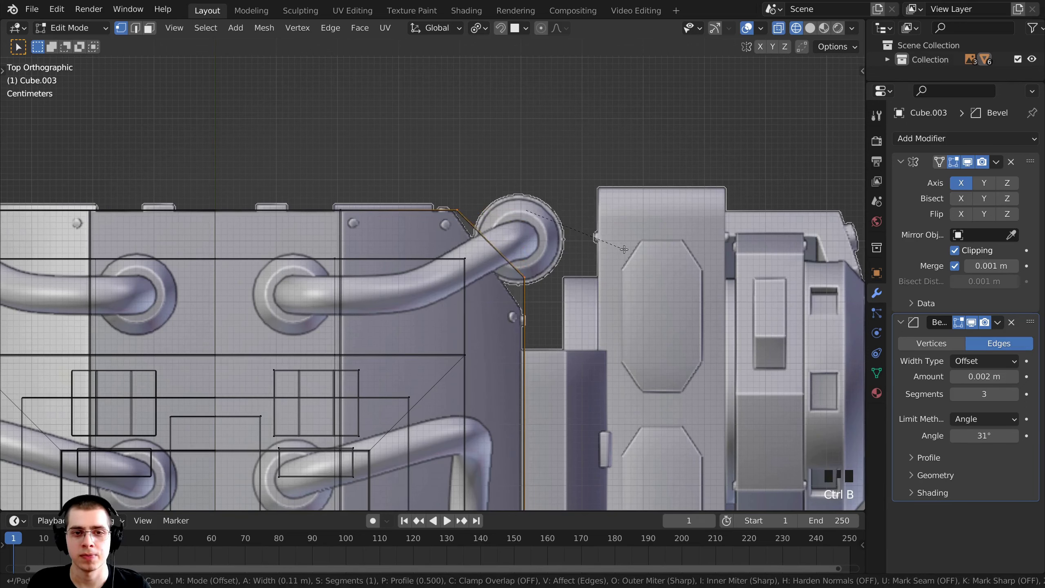
{"action": "left_click", "coordinate": [629, 253]}
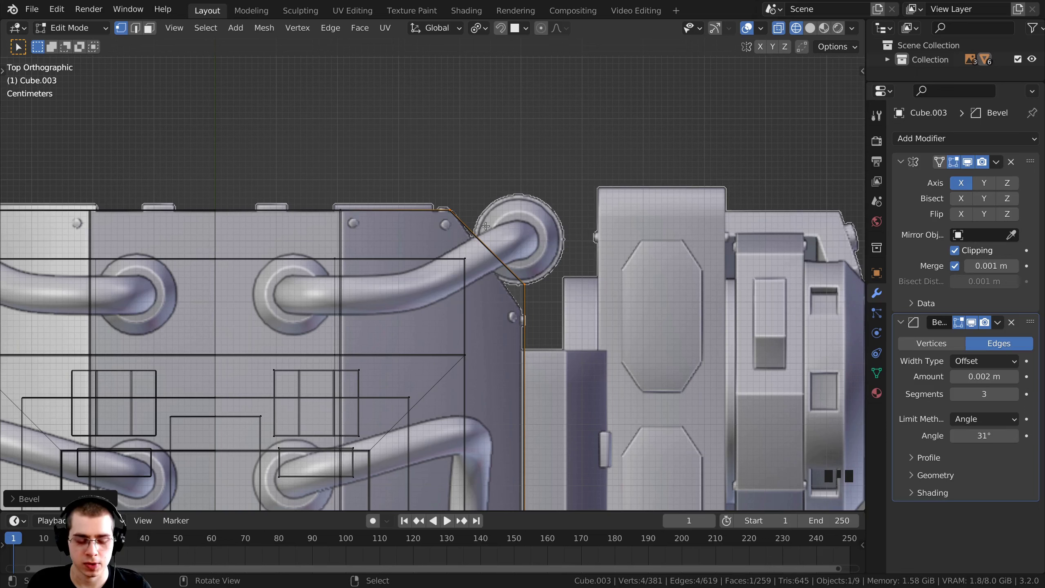
Step: Isolate the outer edge of the rear corner bevel and move it along negative Y to the reference corner
{"action": "key", "text": "b"}
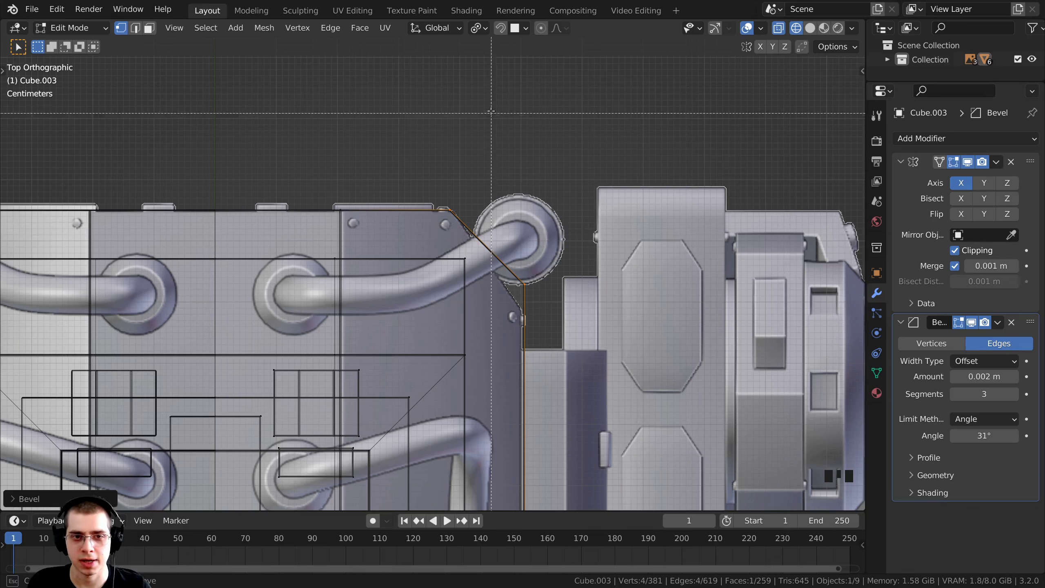
{"action": "key", "text": "Escape"}
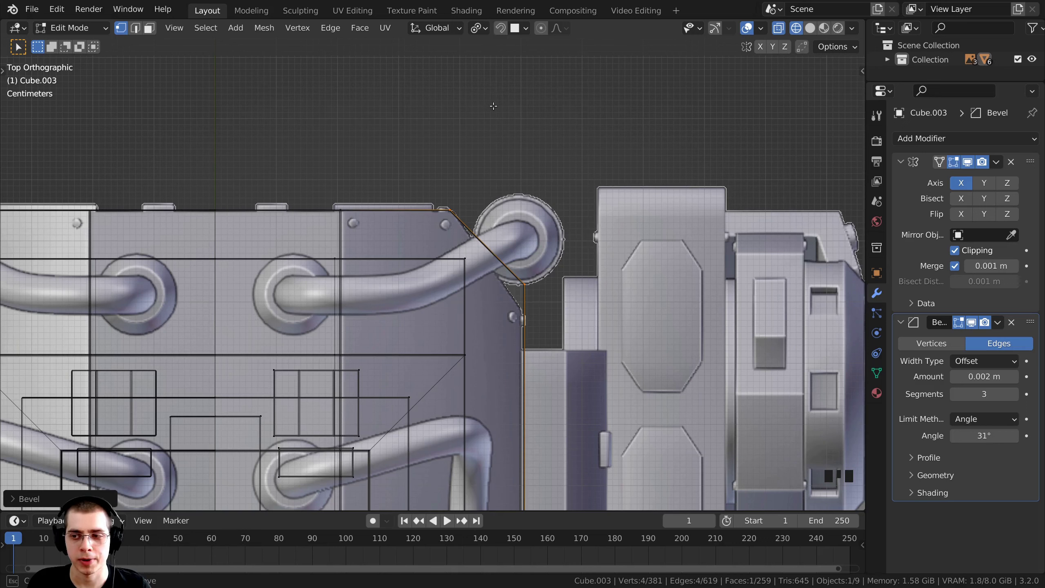
{"action": "left_click_drag", "start_coordinate": [494, 106], "coordinate": [394, 264]}
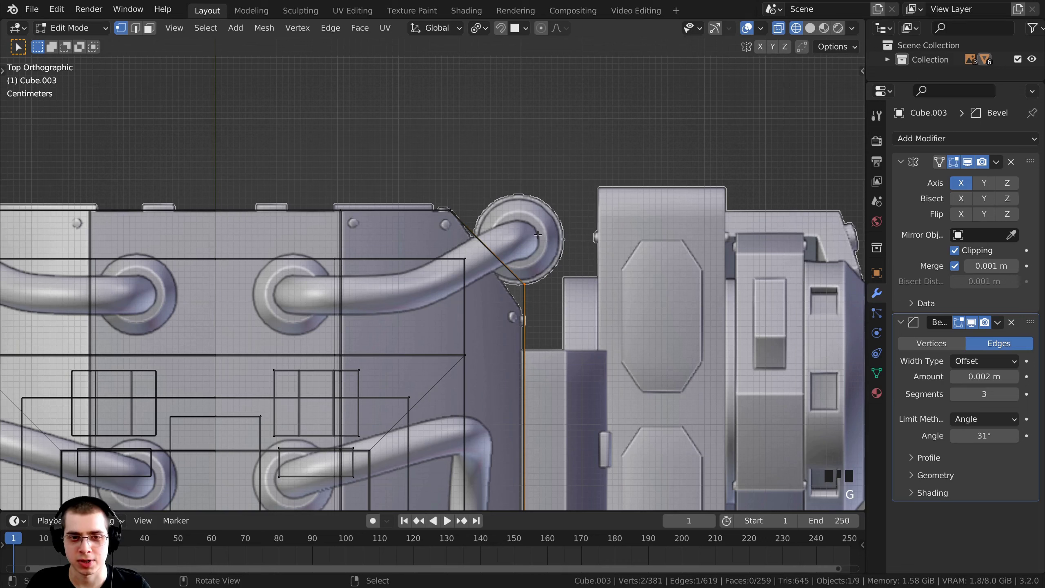
{"action": "key", "text": "g"}
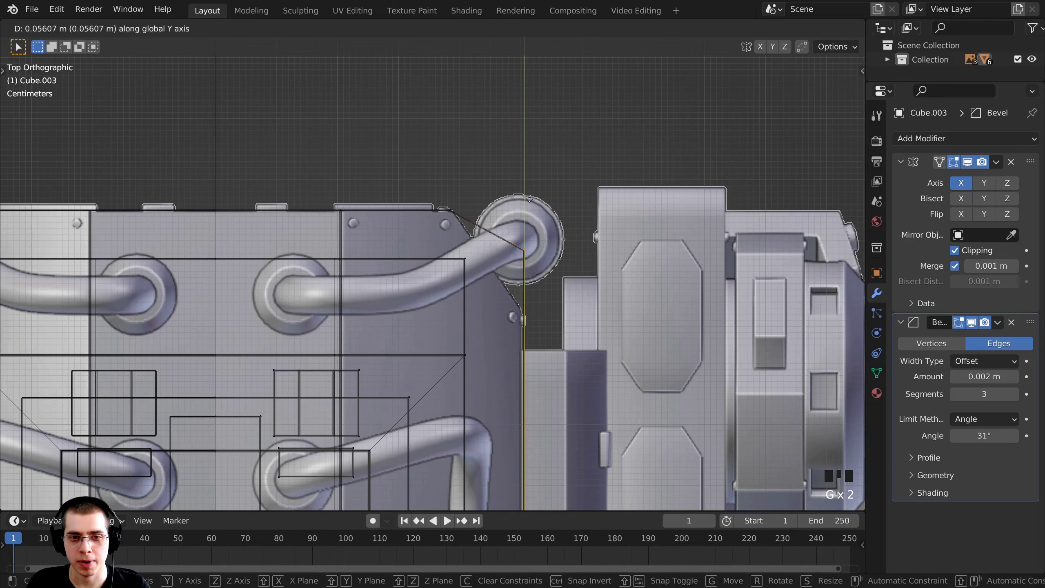
{"action": "left_click", "coordinate": [526, 266]}
Step: Check the rear corner bevel in solid shading and compare the housing with the reference in the right view's wireframe
{"action": "key", "text": "z"}
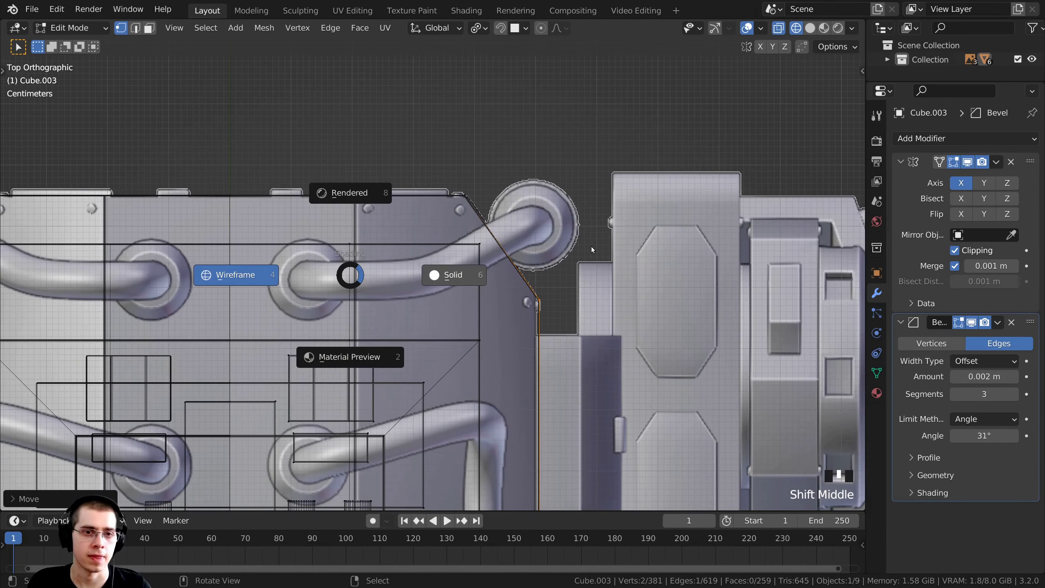
{"action": "left_click", "coordinate": [655, 308]}
{"action": "mouse_move", "coordinate": [655, 308]}
{"action": "middle_mouse_down"}
{"action": "mouse_move", "coordinate": [598, 366]}
{"action": "mouse_move", "coordinate": [513, 246]}
{"action": "mouse_move", "coordinate": [524, 347]}
{"action": "middle_mouse_up"}
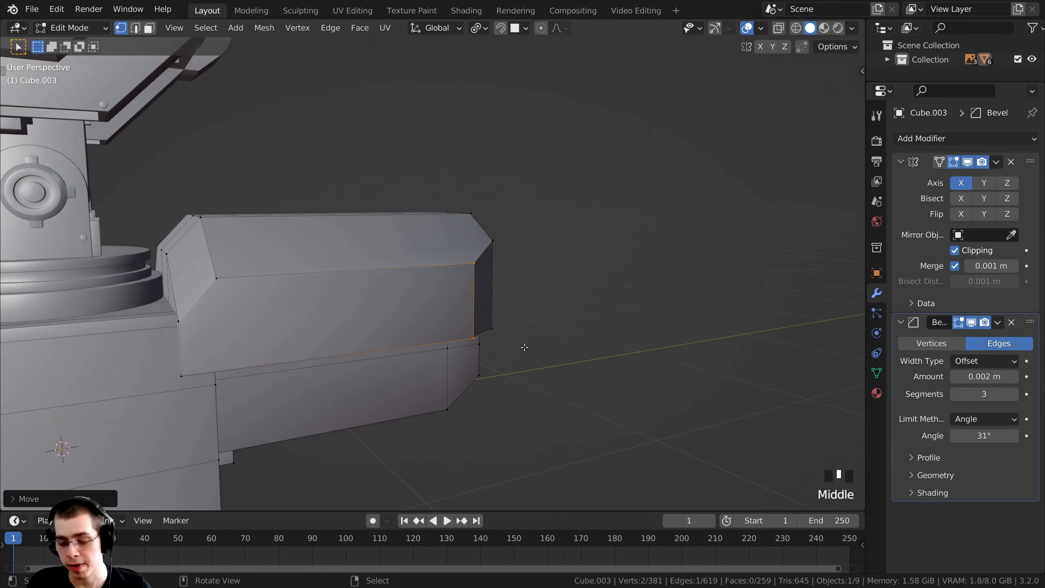
{"action": "key", "text": "KP_3"}
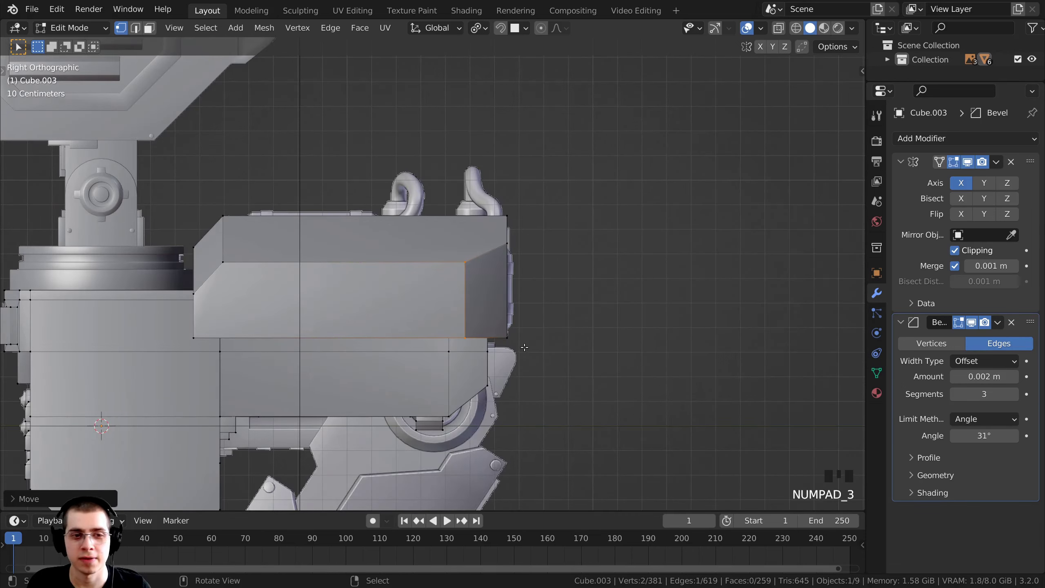
{"action": "key", "text": "z"}
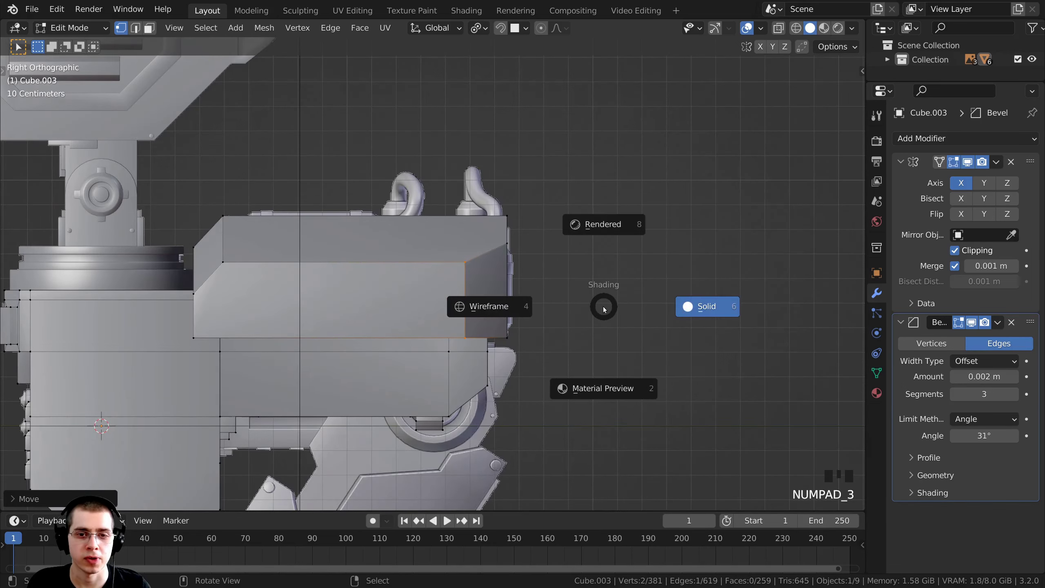
{"action": "left_click", "coordinate": [528, 310]}
{"action": "middle_click_drag", "start_coordinate": [528, 310], "coordinate": [659, 288], "text": "shift"}
{"action": "scroll", "coordinate": [398, 327], "scroll_direction": "up", "scroll_amount": 4}
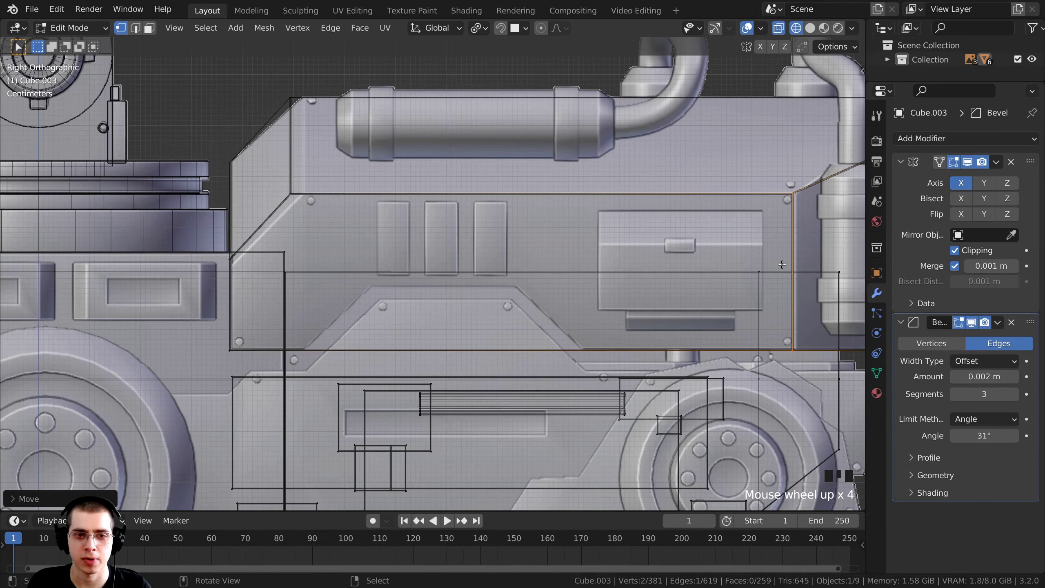
{"action": "middle_click_drag", "start_coordinate": [514, 138], "coordinate": [526, 169], "text": "shift"}
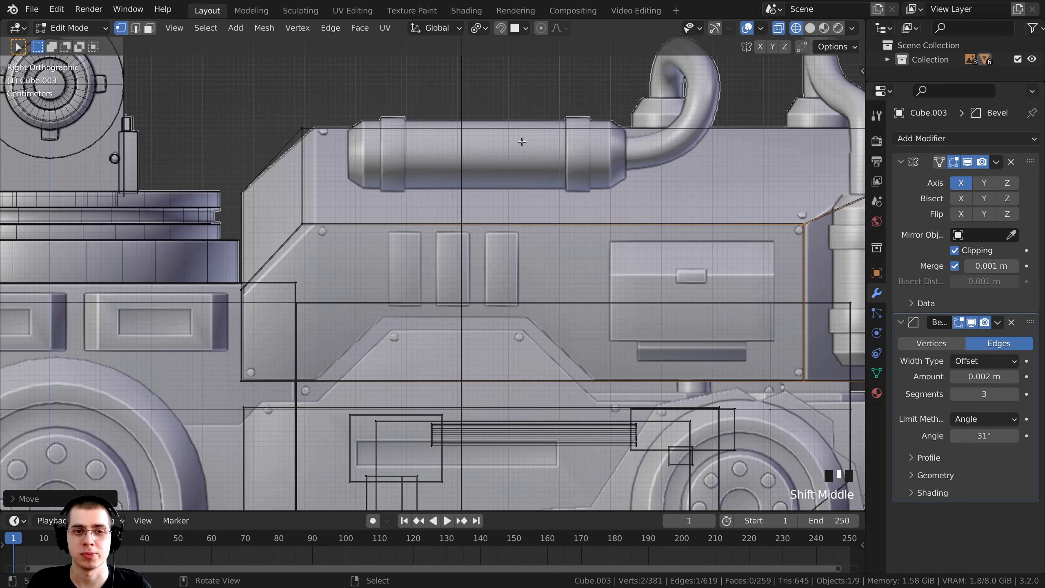
{"action": "middle_click_drag", "start_coordinate": [453, 166], "coordinate": [426, 213]}
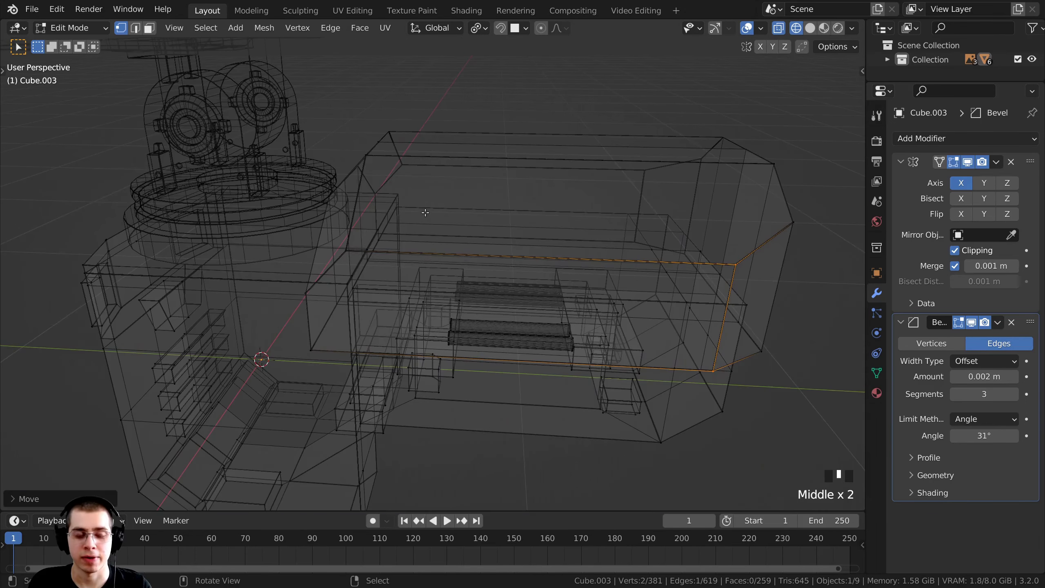
{"action": "key", "text": "ctrl+r"}
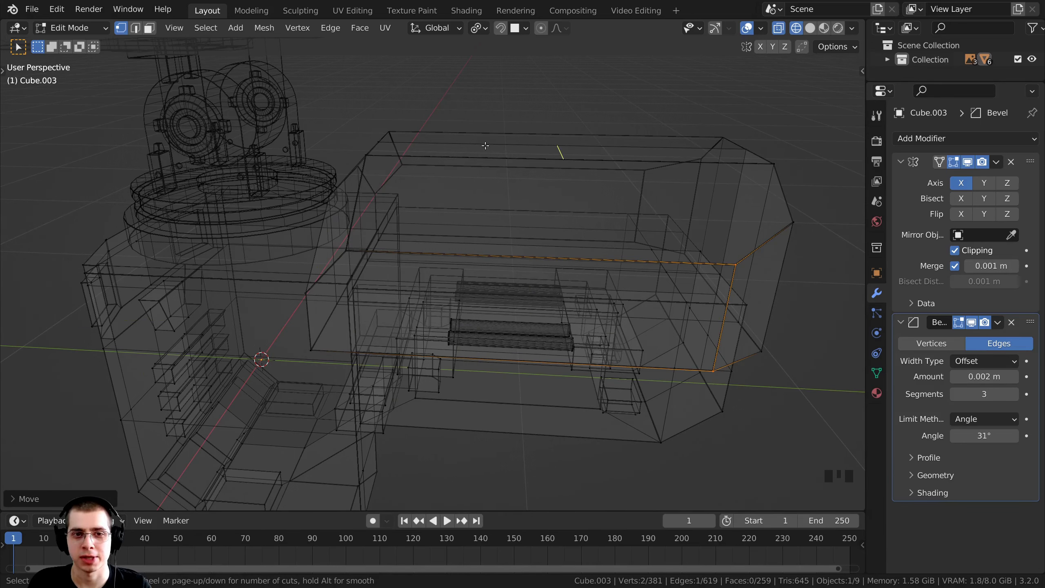
{"action": "key", "text": "Escape"}
Step: Clear the selection, select the sloped rear housing's whole linked mesh, and hide all other geometry of the object
{"action": "left_click", "coordinate": [488, 228]}
{"action": "scroll", "coordinate": [488, 228], "scroll_direction": "down", "scroll_amount": 3}
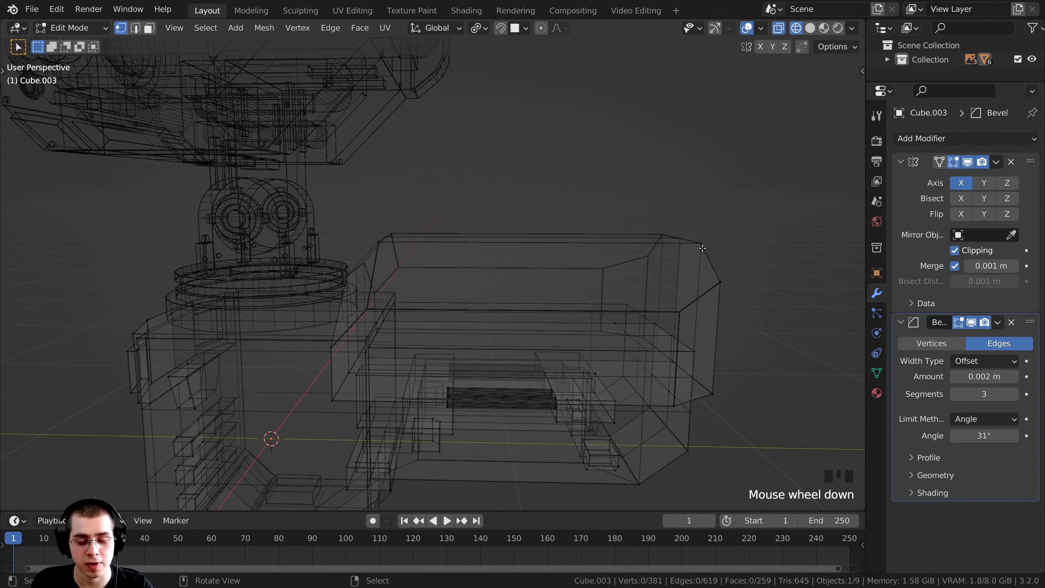
{"action": "middle_click_drag", "start_coordinate": [693, 244], "coordinate": [695, 250]}
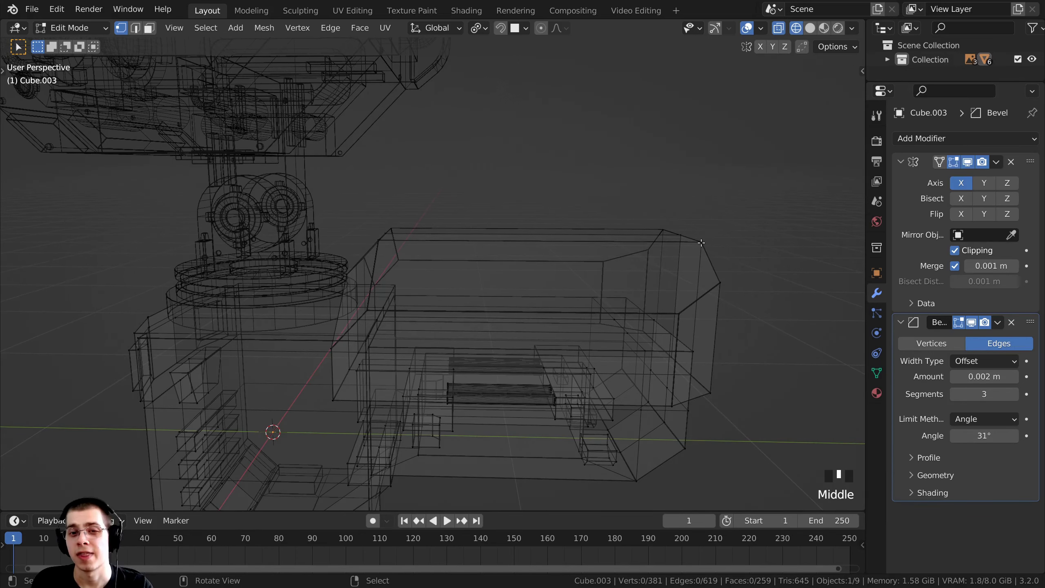
{"action": "key", "text": "l"}
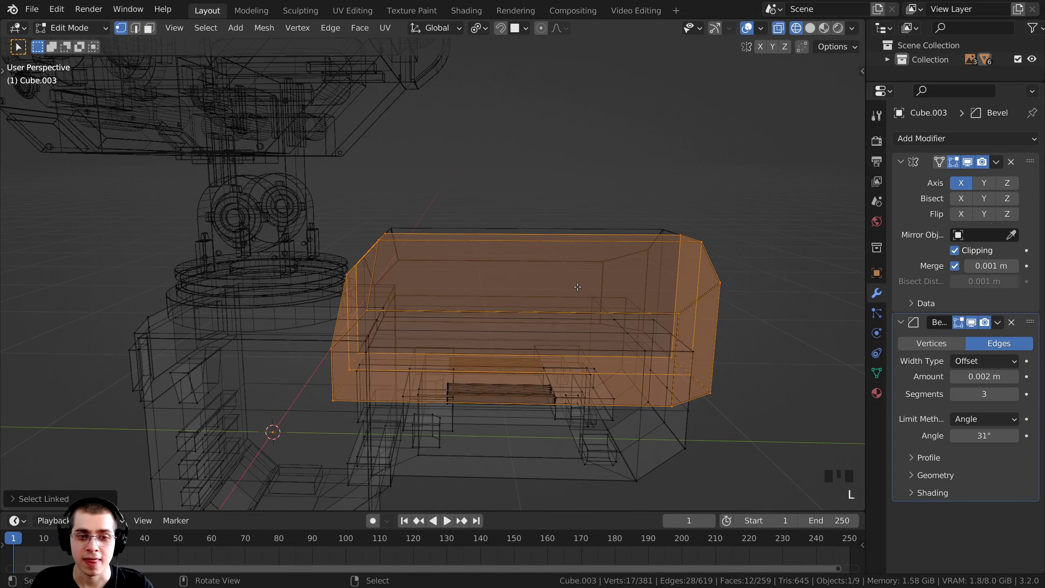
{"action": "middle_click_drag", "start_coordinate": [498, 336], "coordinate": [507, 337]}
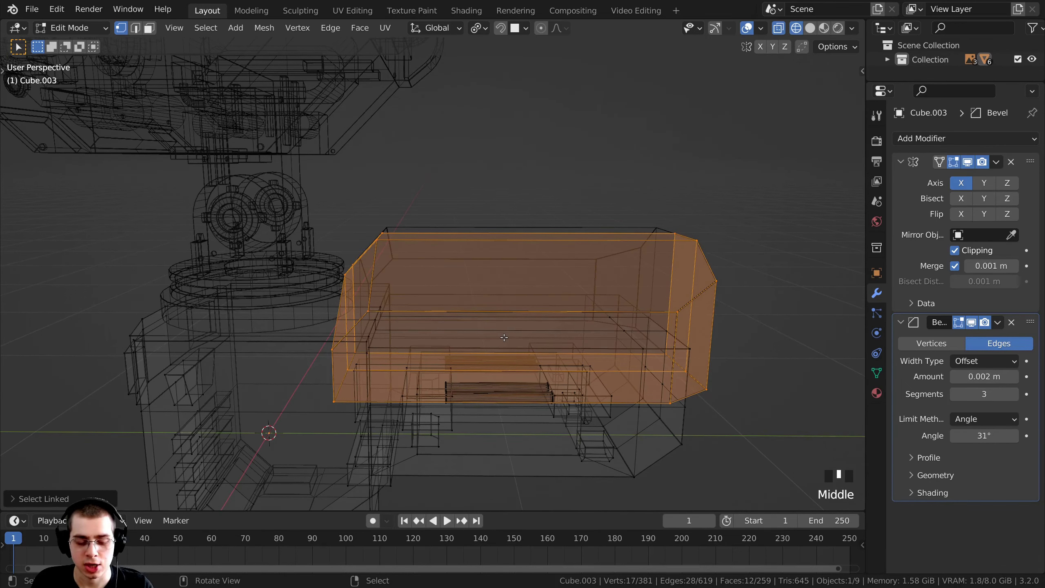
{"action": "scroll", "coordinate": [503, 337], "scroll_direction": "up", "scroll_amount": 1}
{"action": "key", "text": "shift+h"}
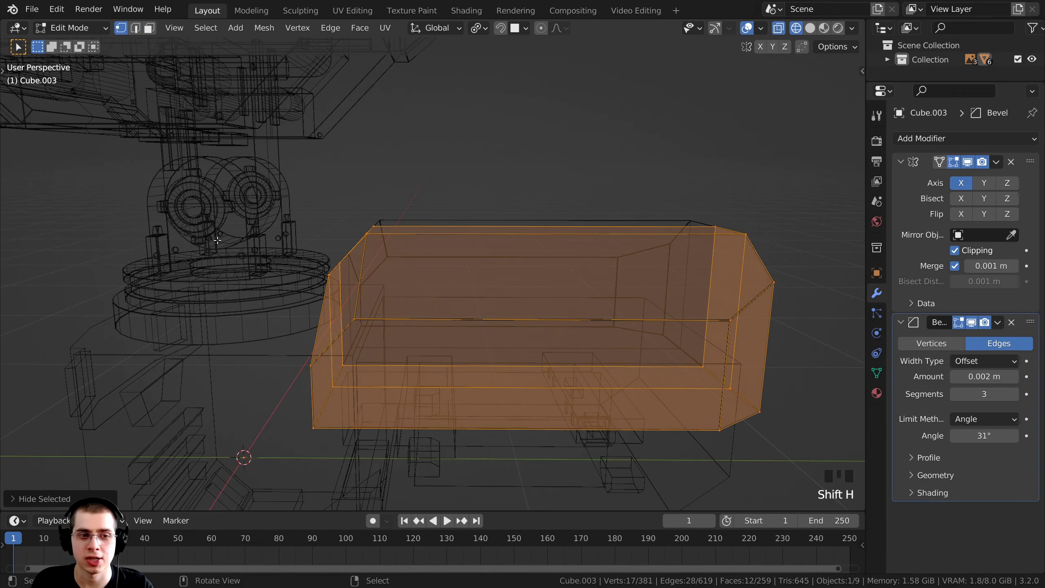
Step: In the right view, knife a vertical cut through the whole housing at the reference recess's upper front corner, using cut-through and Z-axis lock
{"action": "scroll", "coordinate": [197, 396], "scroll_direction": "down", "scroll_amount": 1}
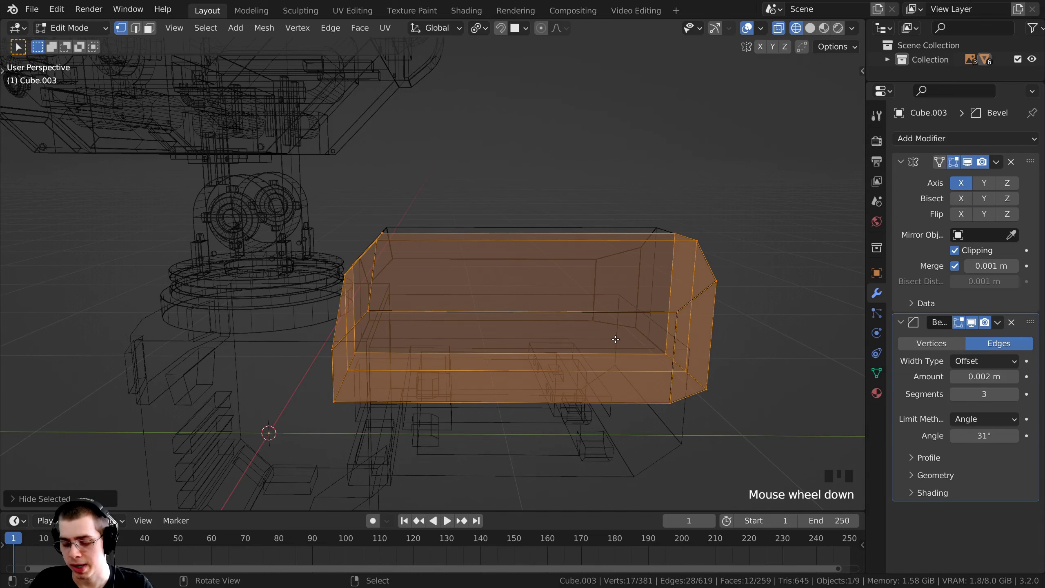
{"action": "key", "text": "KP_3"}
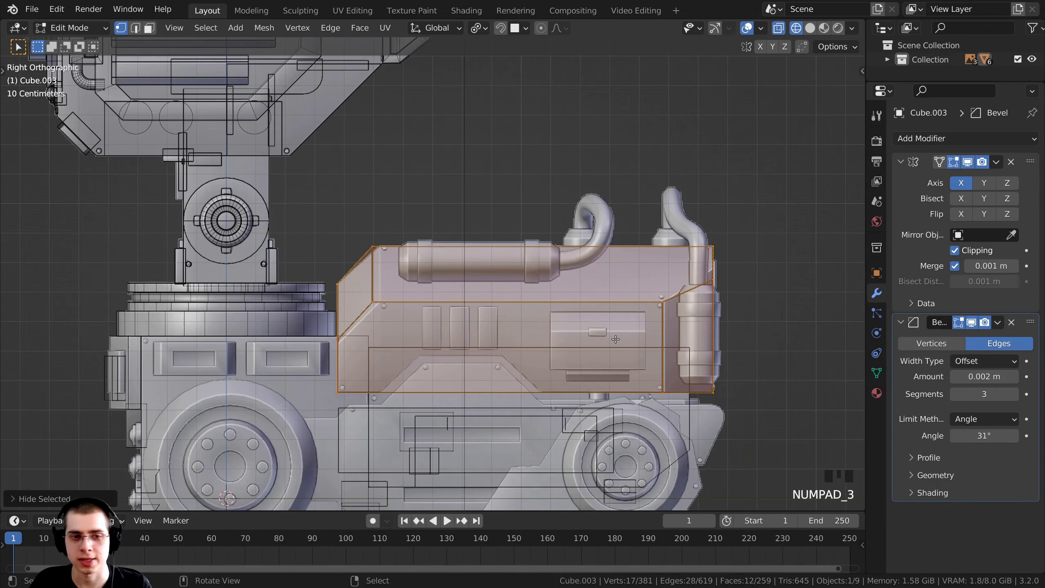
{"action": "scroll", "coordinate": [408, 144], "scroll_direction": "up", "scroll_amount": 3}
{"action": "scroll", "coordinate": [472, 370], "scroll_direction": "up", "scroll_amount": 1}
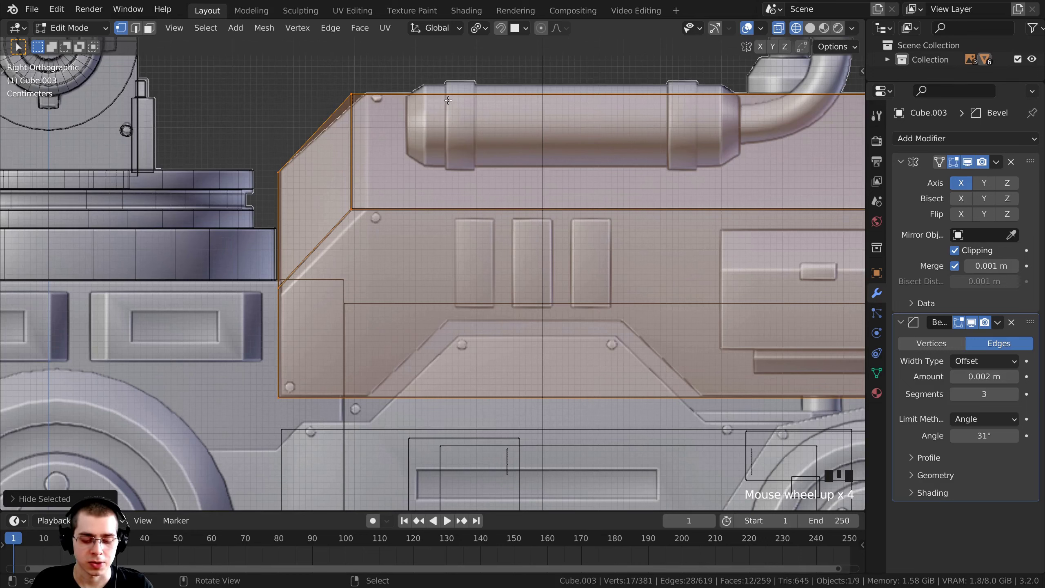
{"action": "key", "text": "k"}
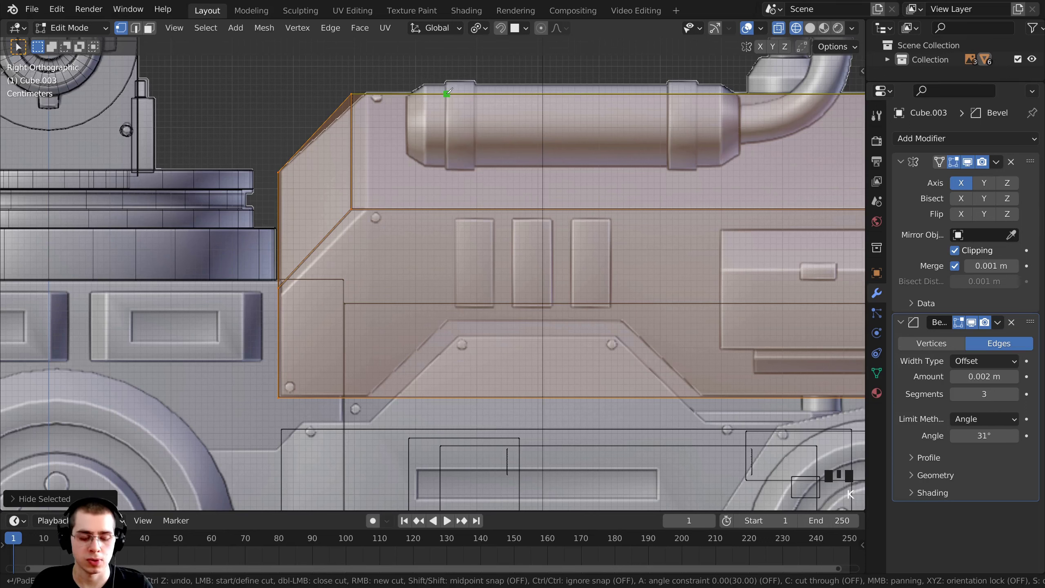
{"action": "key", "text": "c"}
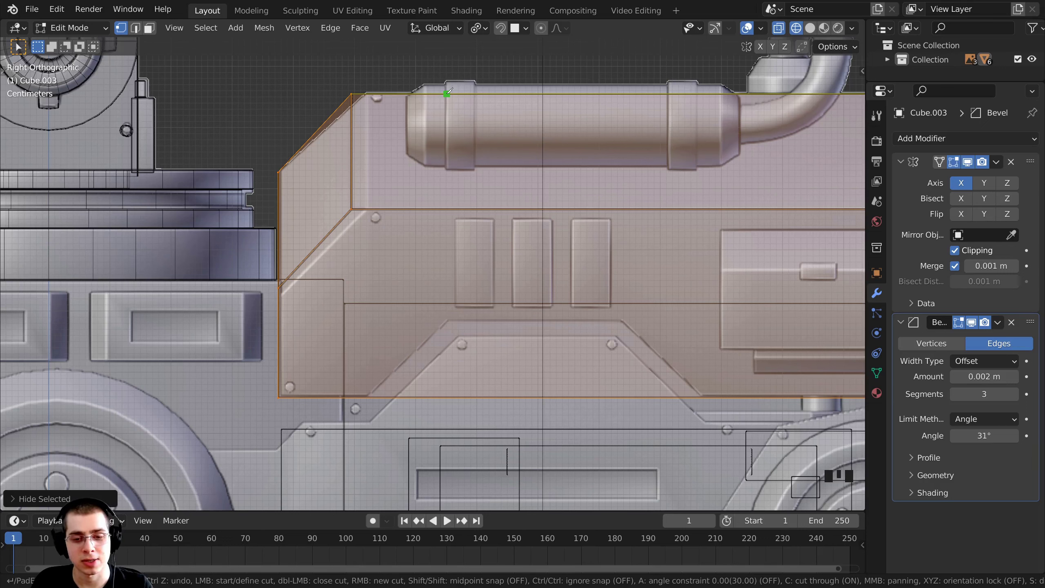
{"action": "key", "text": "c"}
{"action": "key", "text": "c"}
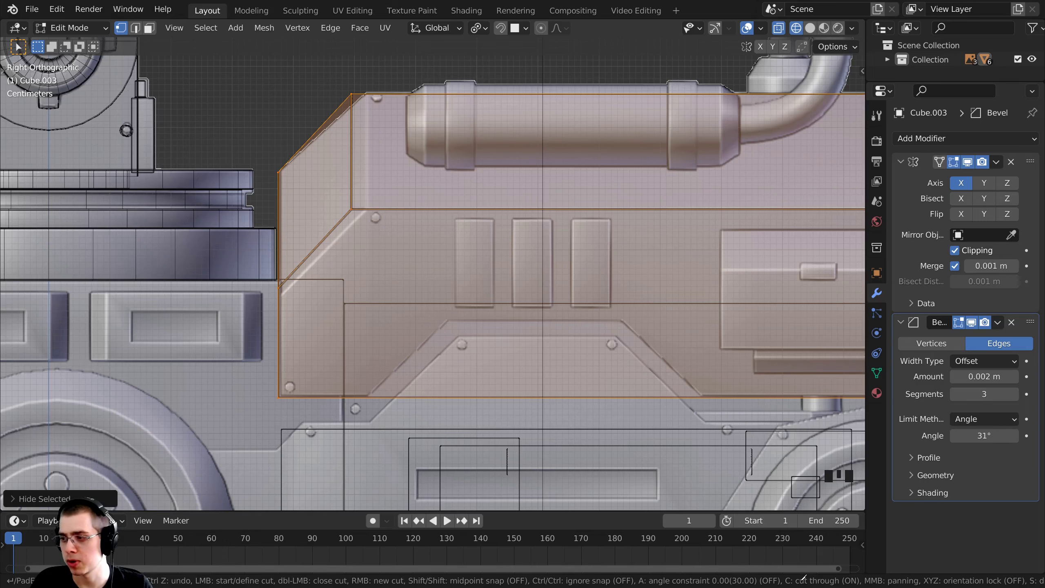
{"action": "key", "text": "c"}
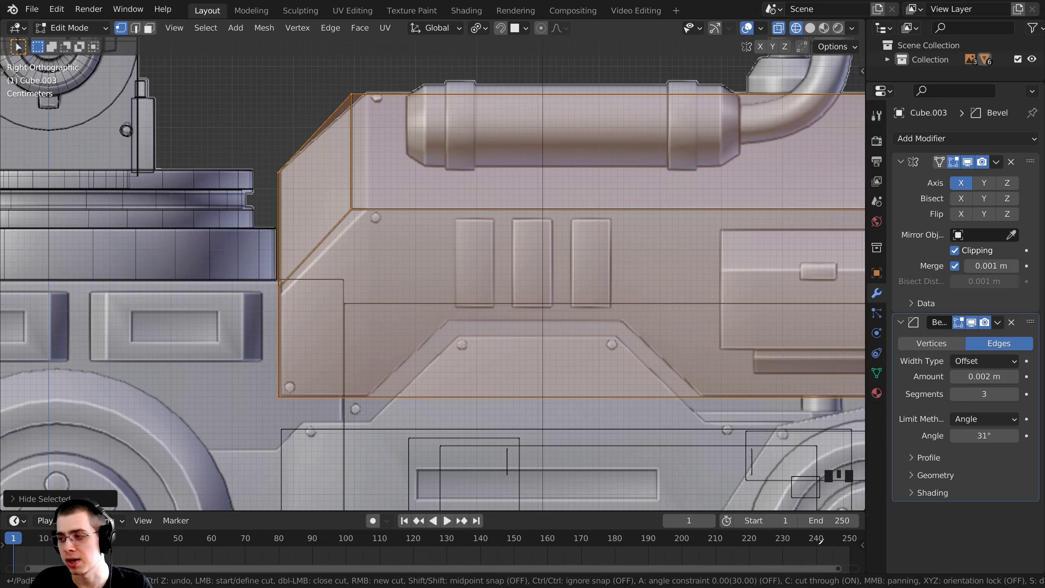
{"action": "key", "text": "c"}
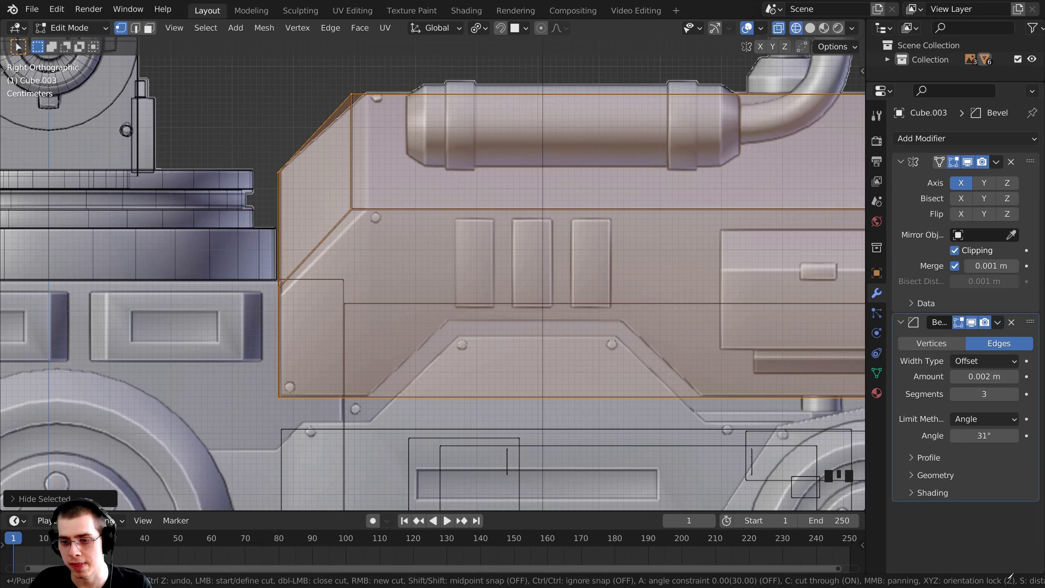
{"action": "scroll", "coordinate": [1010, 579], "scroll_direction": "down", "scroll_amount": 6}
{"action": "scroll", "coordinate": [953, 579], "scroll_direction": "up", "scroll_amount": 10}
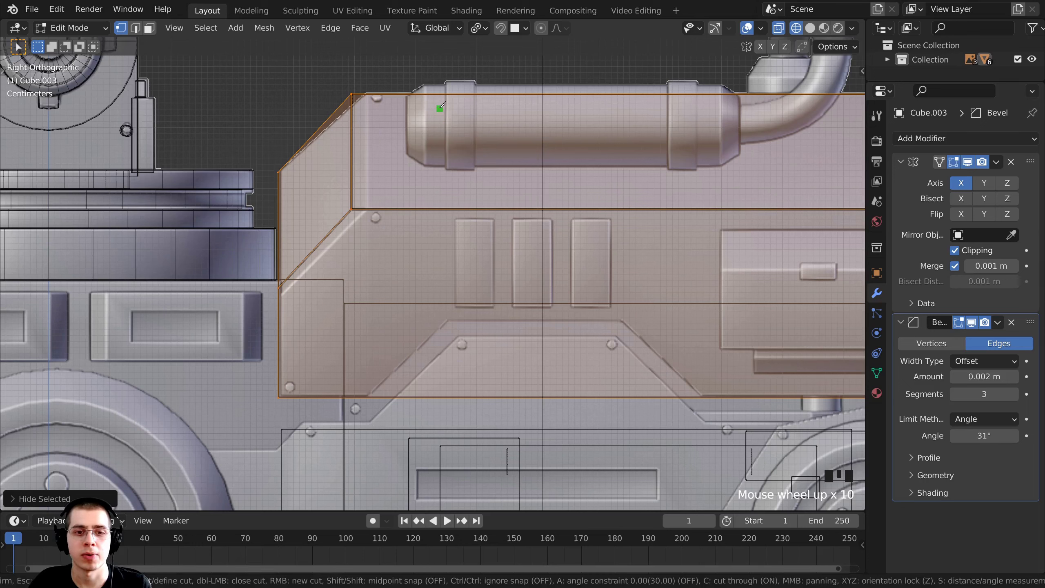
{"action": "left_click", "coordinate": [437, 94]}
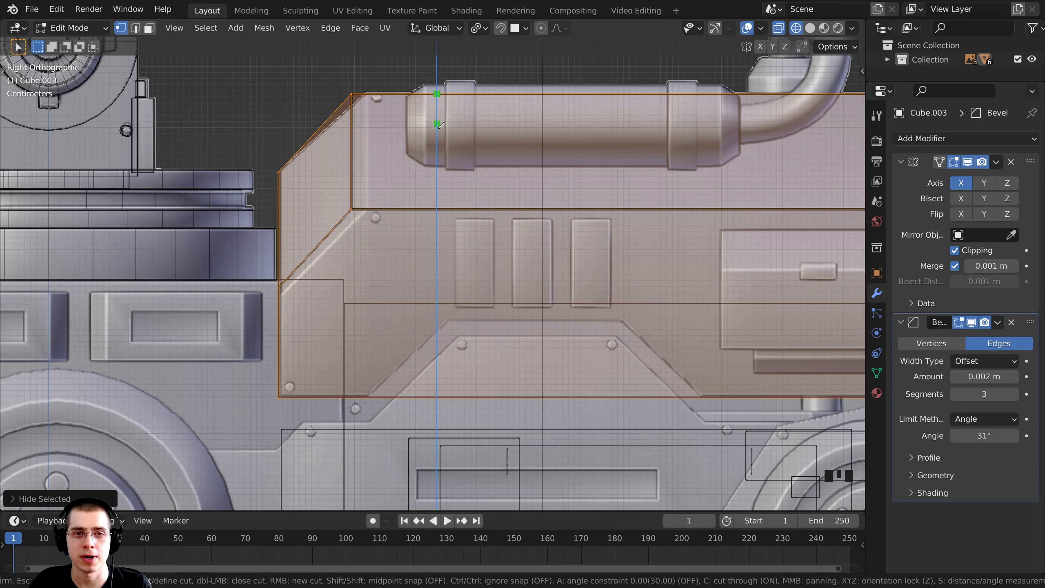
{"action": "left_click", "coordinate": [437, 393]}
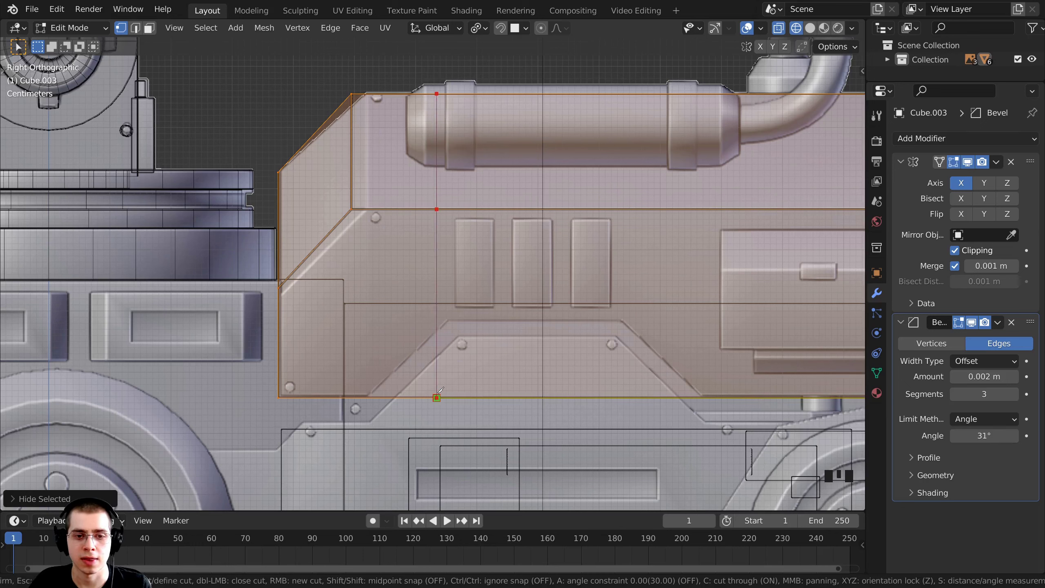
{"action": "key", "text": "Return"}
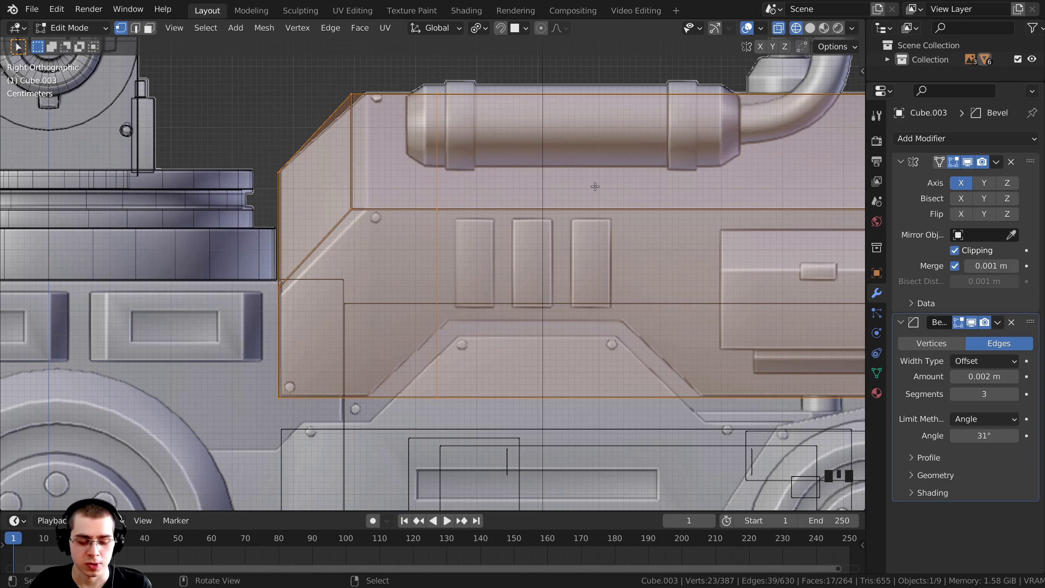
Step: Knife a second vertical Z-locked cut through the whole housing at the reference recess's upper rear corner
{"action": "key", "text": "k"}
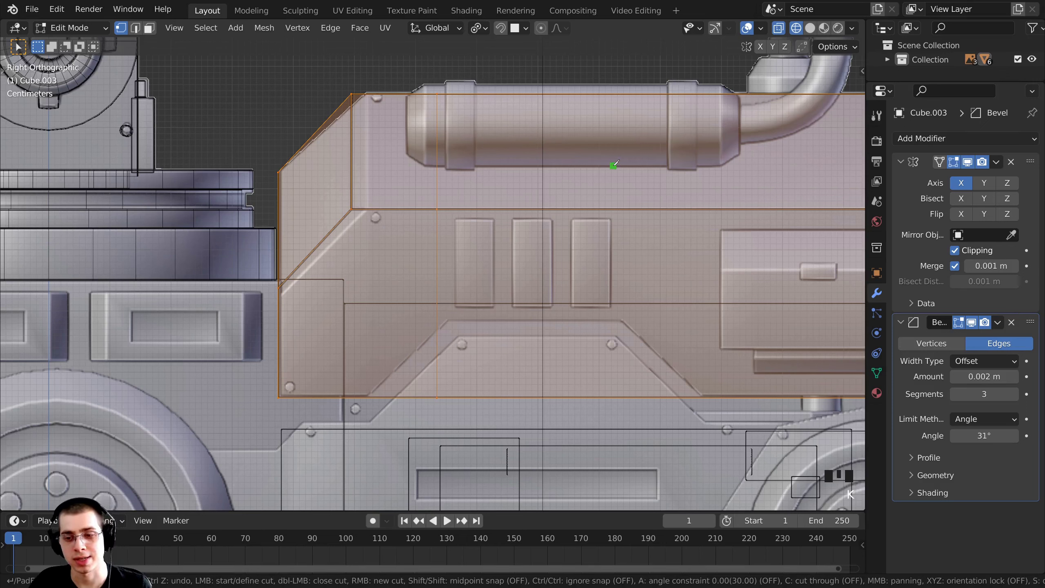
{"action": "key", "text": "z"}
{"action": "key", "text": "c"}
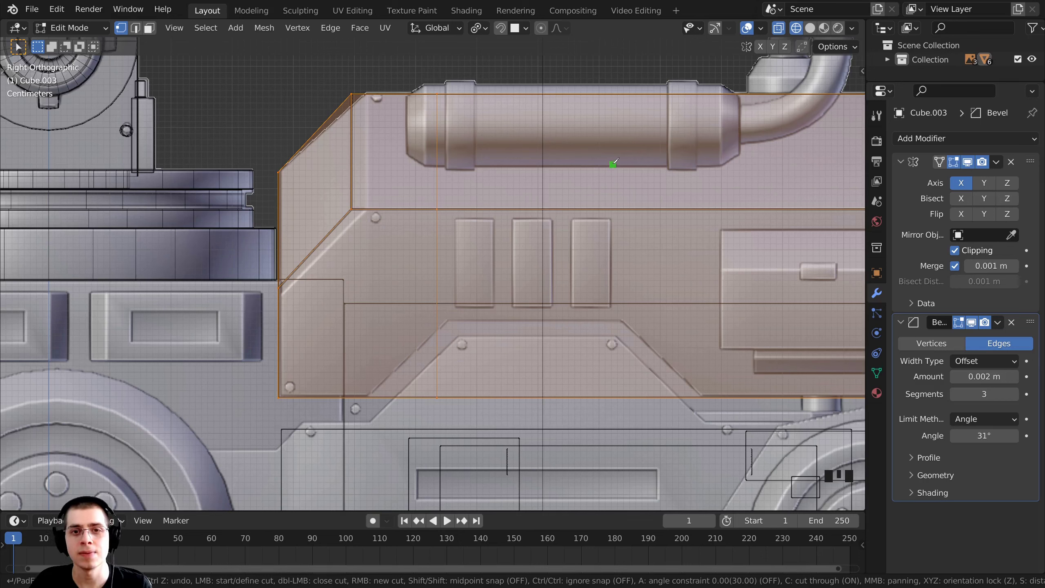
{"action": "left_click", "coordinate": [624, 94]}
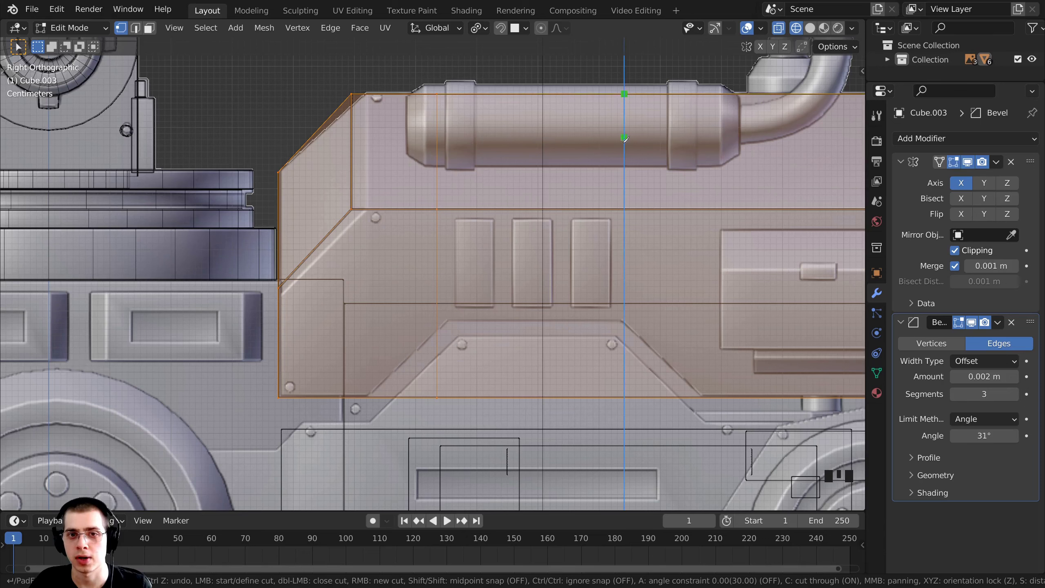
{"action": "left_click", "coordinate": [625, 397]}
{"action": "key", "text": "Return"}
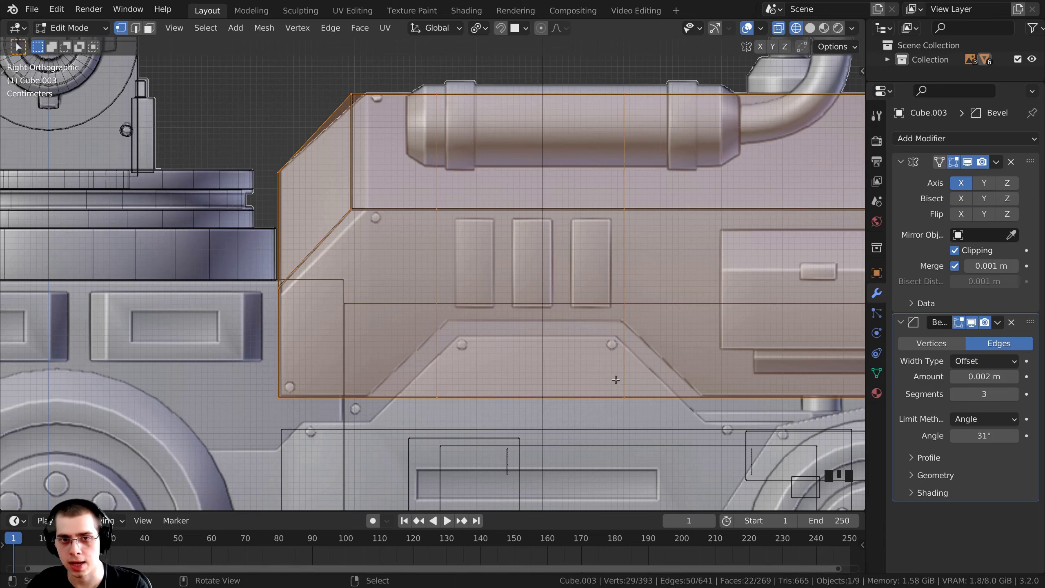
Step: Inspect both vertical cuts on the housing in solid shading and clear the selection
{"action": "key", "text": "z"}
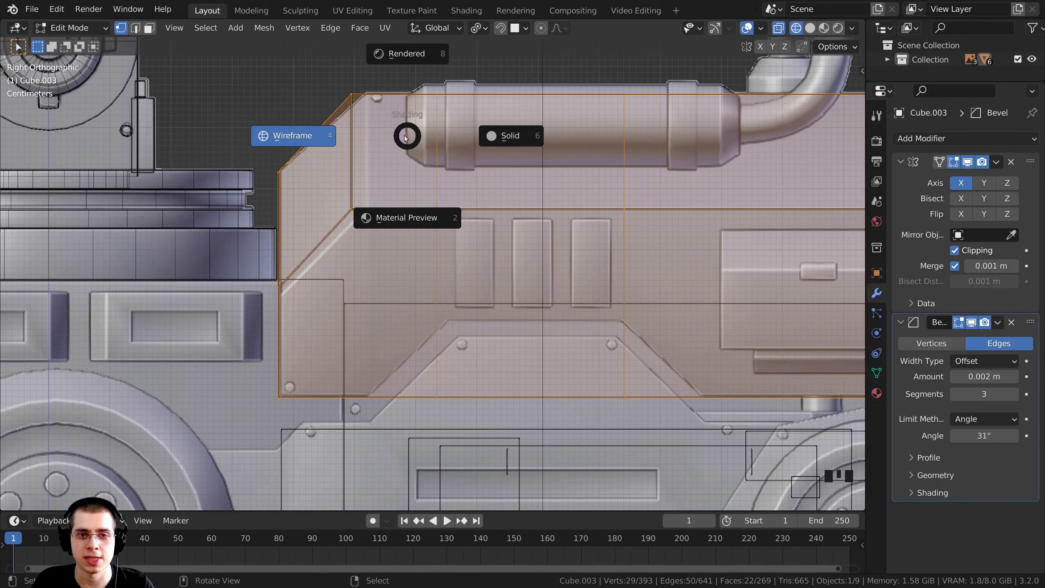
{"action": "left_click", "coordinate": [605, 146]}
{"action": "scroll", "coordinate": [605, 146], "scroll_direction": "down", "scroll_amount": 3}
{"action": "mouse_move", "coordinate": [606, 146]}
{"action": "middle_mouse_down"}
{"action": "mouse_move", "coordinate": [611, 165]}
{"action": "mouse_move", "coordinate": [546, 180]}
{"action": "mouse_move", "coordinate": [556, 322]}
{"action": "mouse_move", "coordinate": [379, 146]}
{"action": "middle_mouse_up"}
{"action": "scroll", "coordinate": [541, 297], "scroll_direction": "up", "scroll_amount": 2}
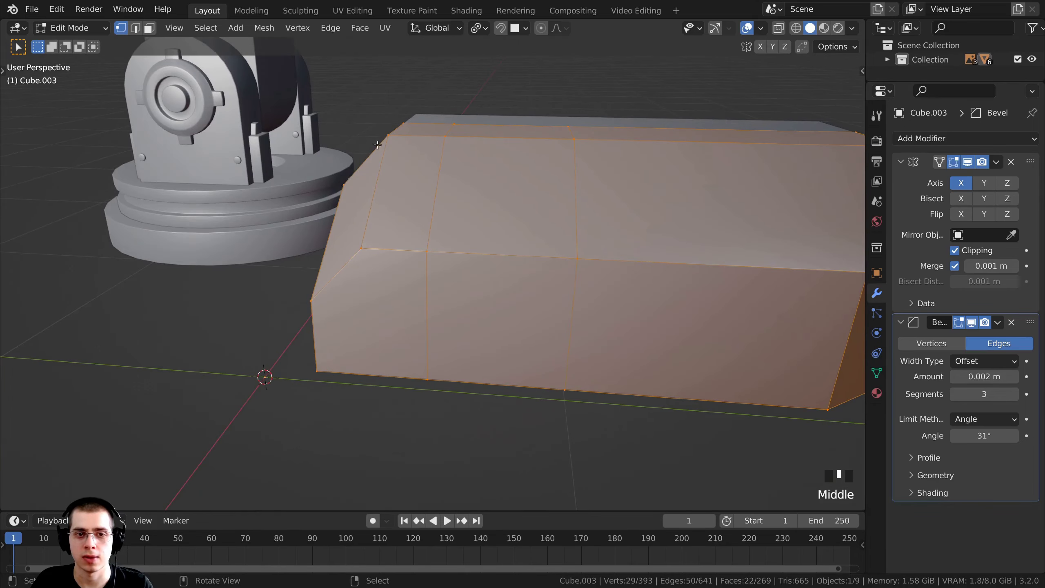
{"action": "middle_click_drag", "start_coordinate": [466, 214], "coordinate": [590, 212]}
{"action": "left_click", "coordinate": [458, 115]}
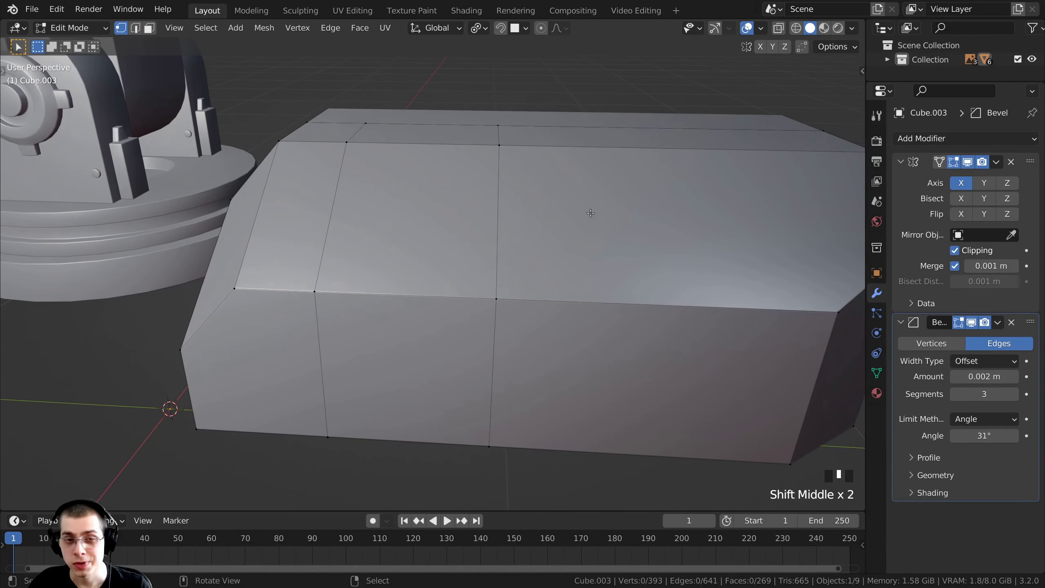
Step: Select the rear vertical cut's edge loop and move it along Y to the recess's lower rear corner in the right view's wireframe
{"action": "right_click", "coordinate": [501, 168], "text": "alt"}
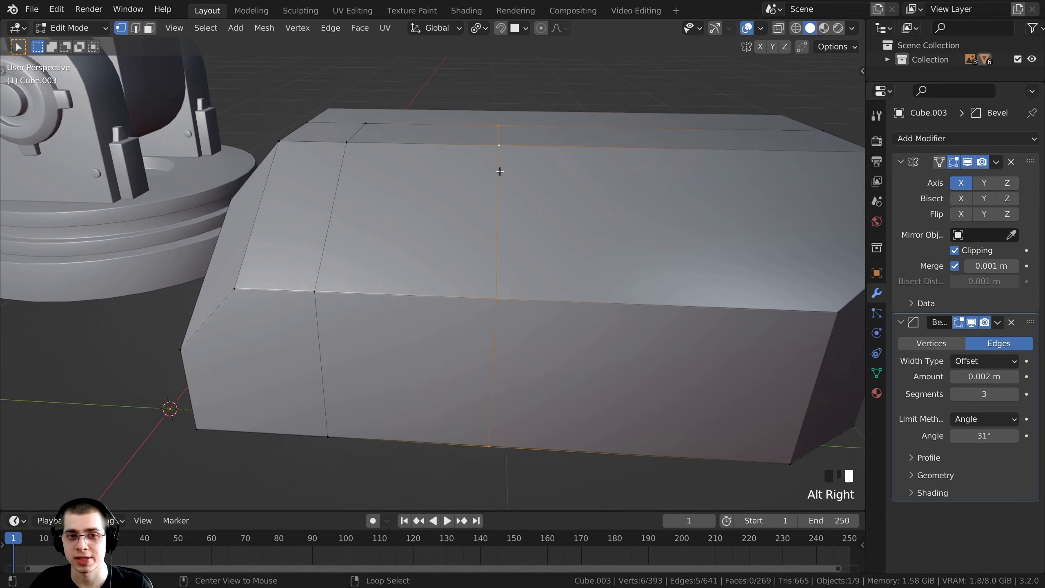
{"action": "middle_click_drag", "start_coordinate": [500, 280], "coordinate": [497, 270]}
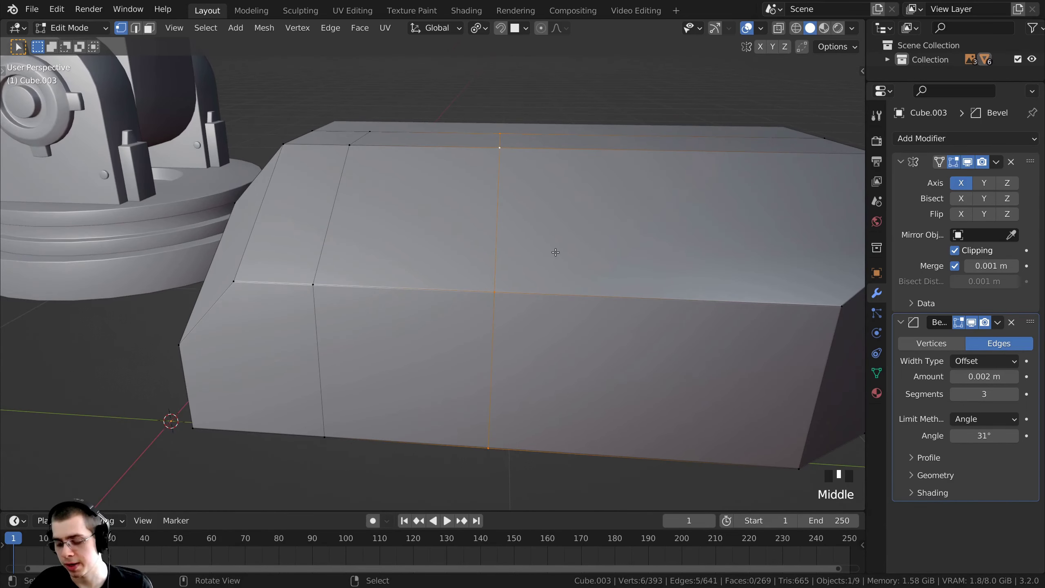
{"action": "key", "text": "KP_3"}
{"action": "middle_click_drag", "start_coordinate": [568, 266], "coordinate": [602, 217], "text": "shift"}
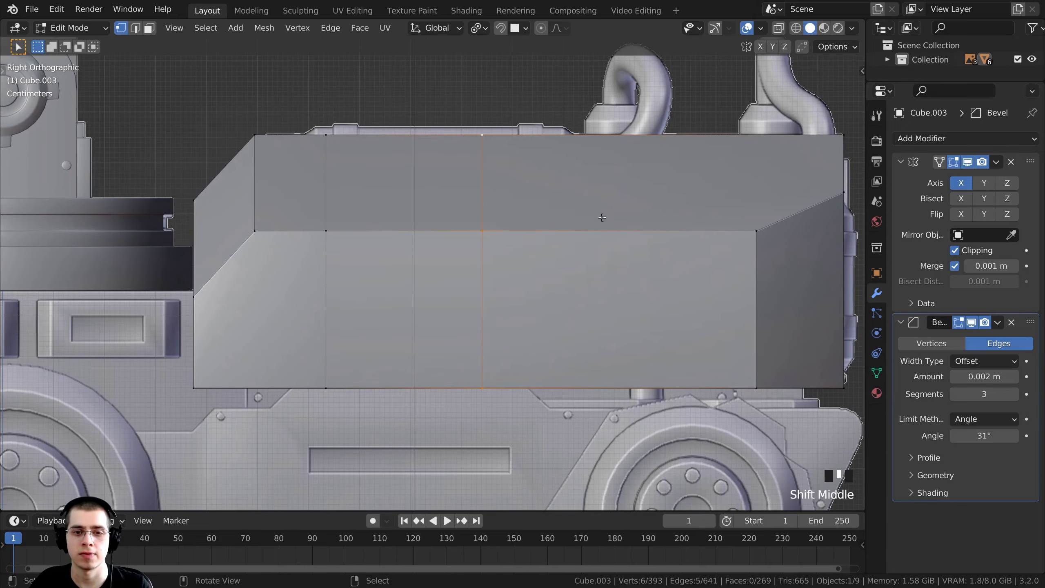
{"action": "scroll", "coordinate": [611, 205], "scroll_direction": "up", "scroll_amount": 2}
{"action": "key", "text": "z"}
{"action": "left_click", "coordinate": [492, 202]}
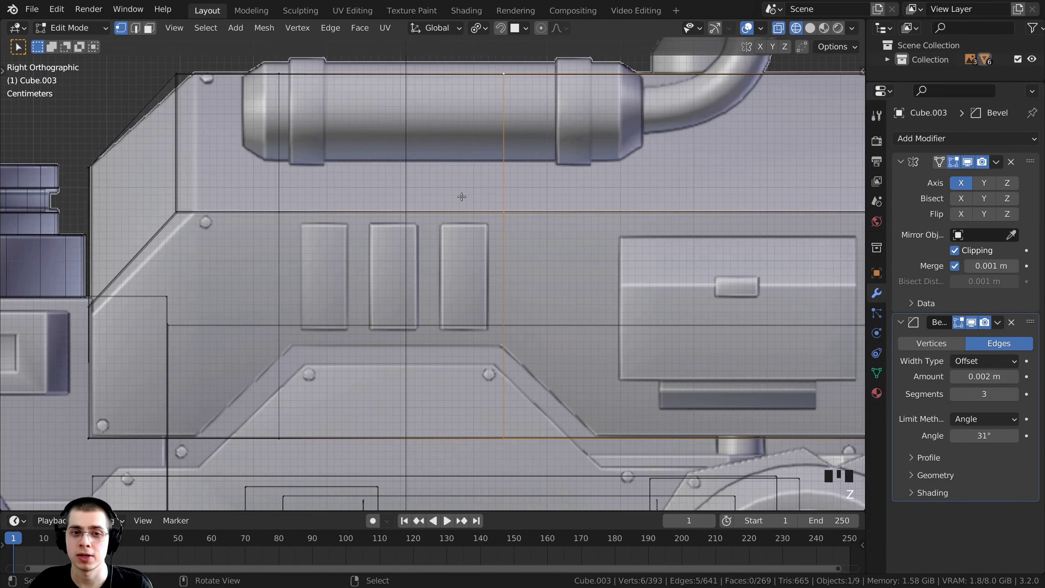
{"action": "middle_click_drag", "start_coordinate": [469, 202], "coordinate": [451, 210], "text": "shift"}
{"action": "scroll", "coordinate": [446, 154], "scroll_direction": "down", "scroll_amount": 1}
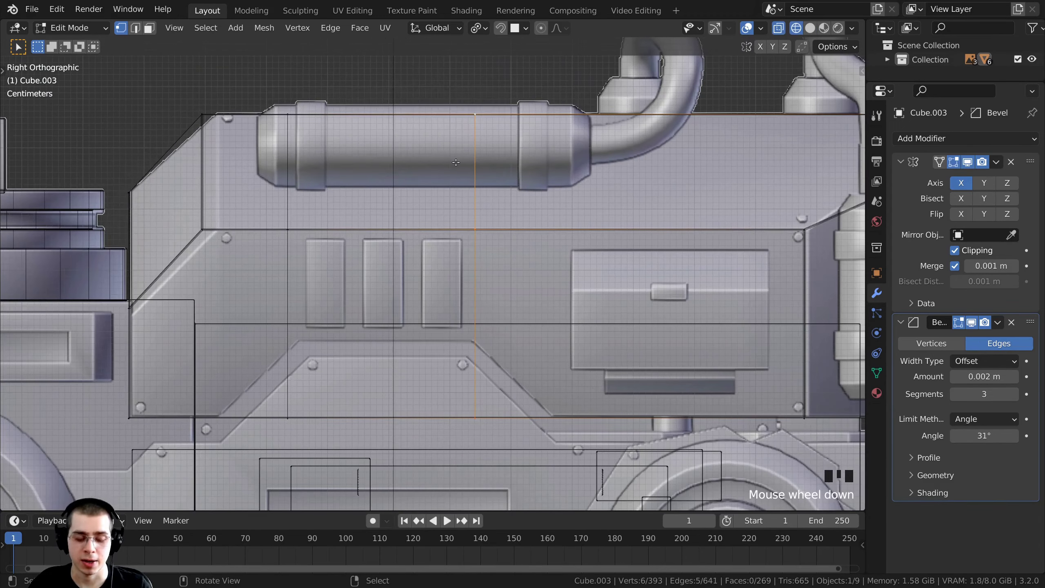
{"action": "key", "text": "g"}
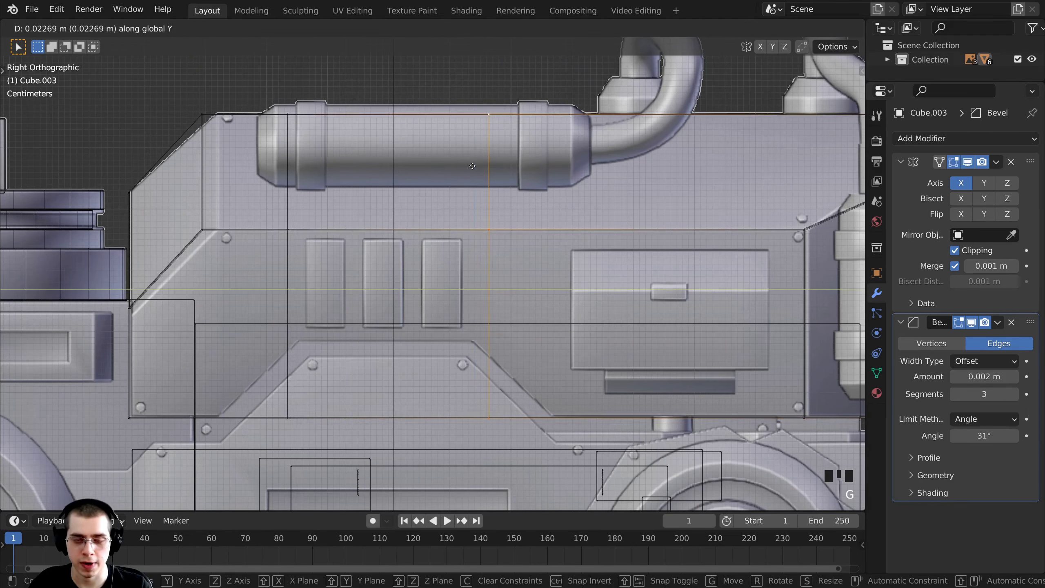
{"action": "left_click", "coordinate": [538, 171]}
{"action": "middle_click_drag", "start_coordinate": [538, 172], "coordinate": [519, 50], "text": "shift"}
{"action": "scroll", "coordinate": [515, 189], "scroll_direction": "up", "scroll_amount": 4}
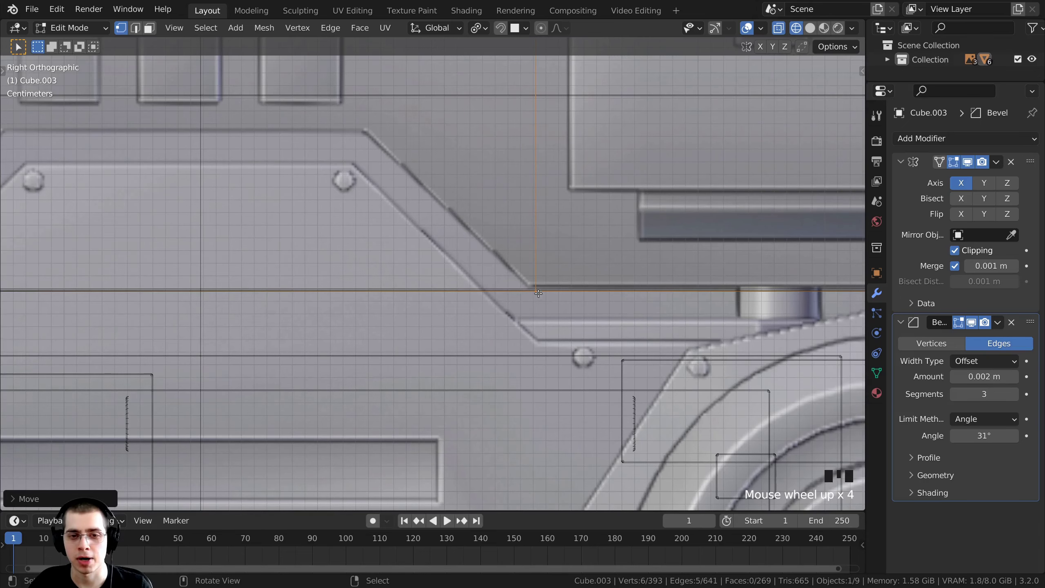
{"action": "scroll", "coordinate": [521, 277], "scroll_direction": "down", "scroll_amount": 1}
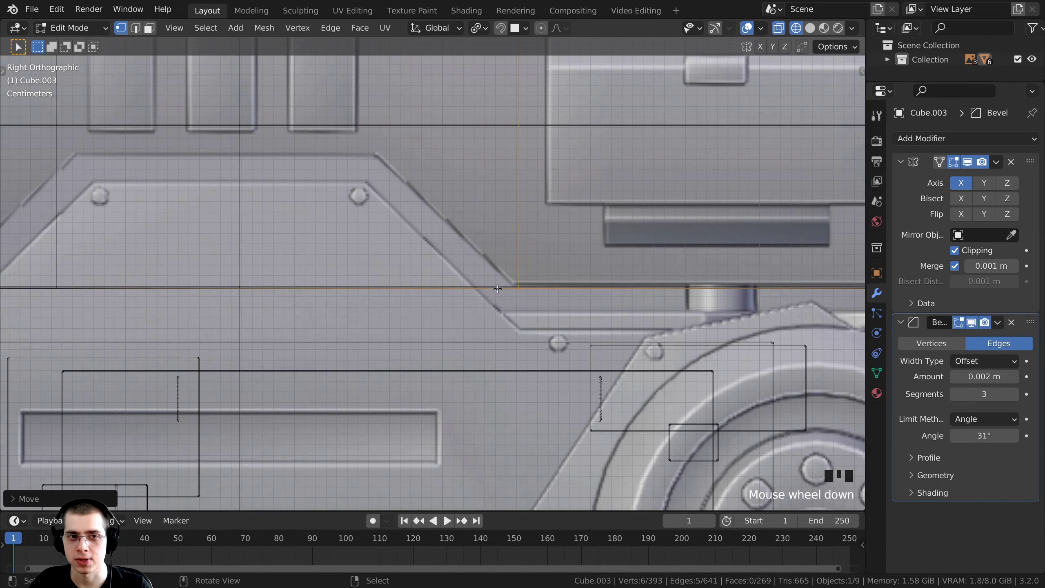
Step: Select the front vertical cut's edge loop and move it along Y to the reference recess's lower front corner
{"action": "scroll", "coordinate": [497, 289], "scroll_direction": "down", "scroll_amount": 2}
{"action": "scroll", "coordinate": [391, 130], "scroll_direction": "up", "scroll_amount": 2}
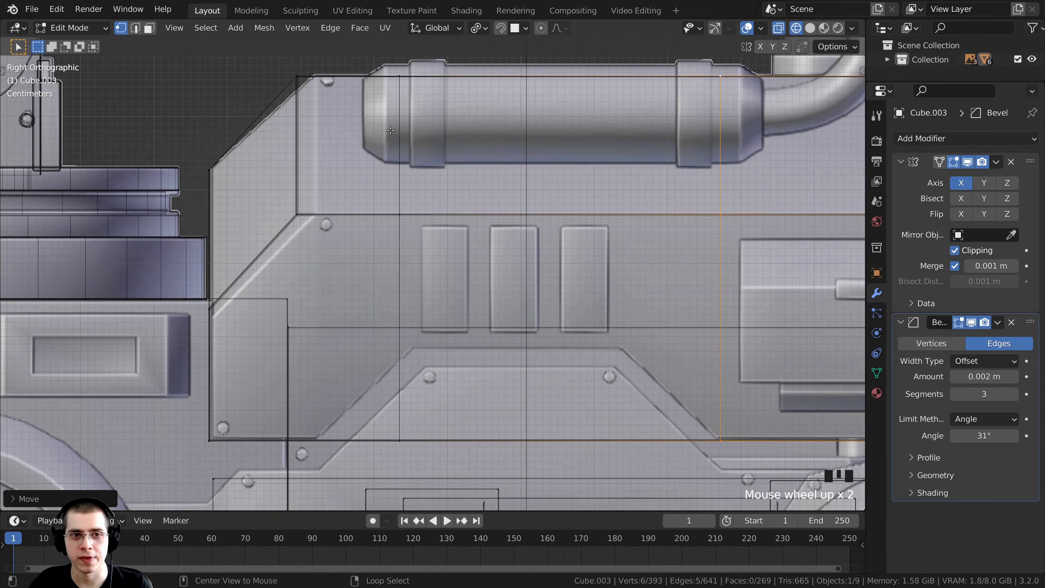
{"action": "left_click", "coordinate": [401, 123], "text": "alt"}
{"action": "middle_click_drag", "start_coordinate": [505, 252], "coordinate": [532, 234], "text": "shift"}
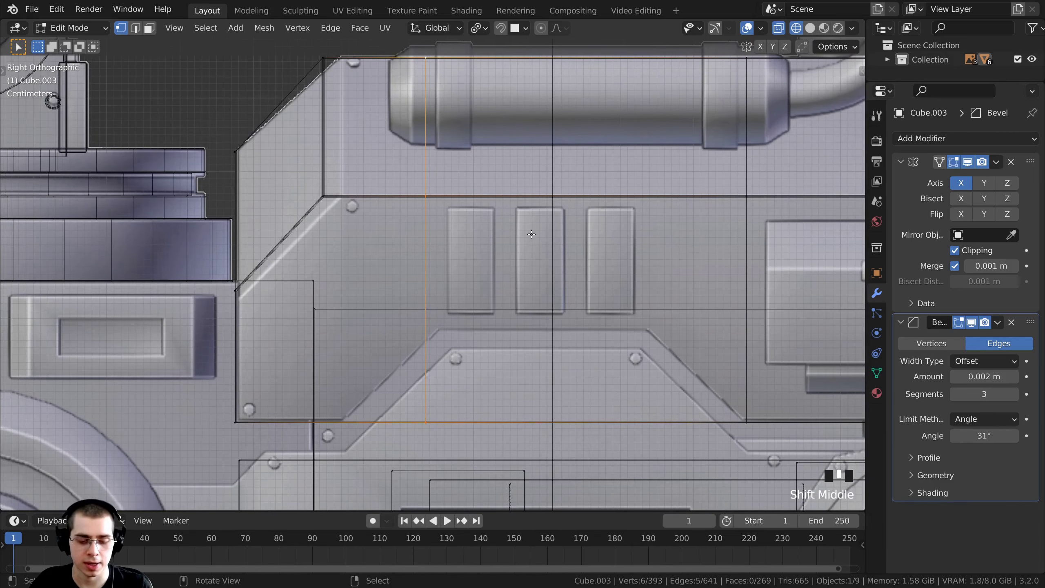
{"action": "key", "text": "g"}
{"action": "key", "text": "x"}
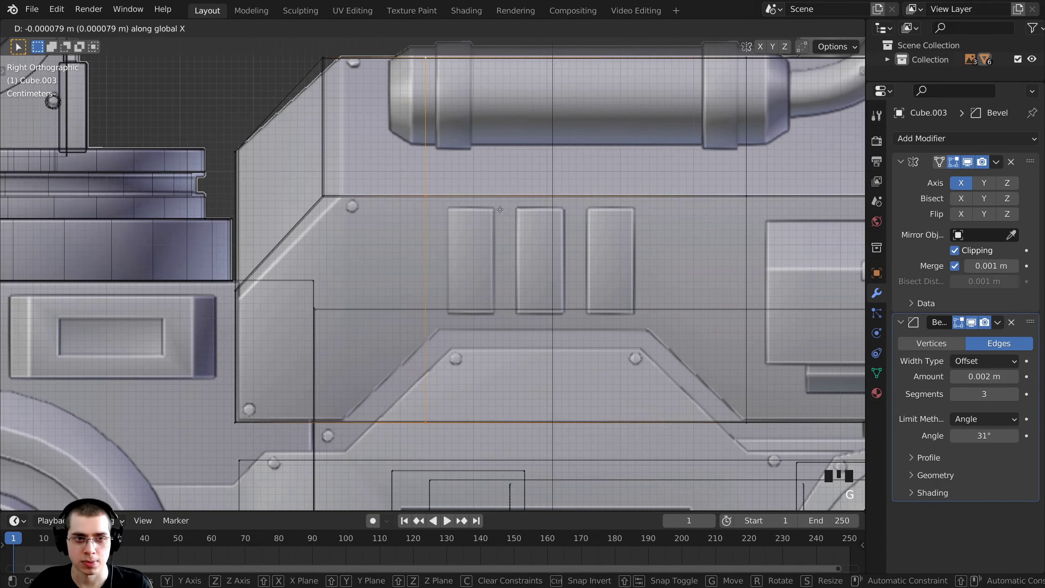
{"action": "key", "text": "y"}
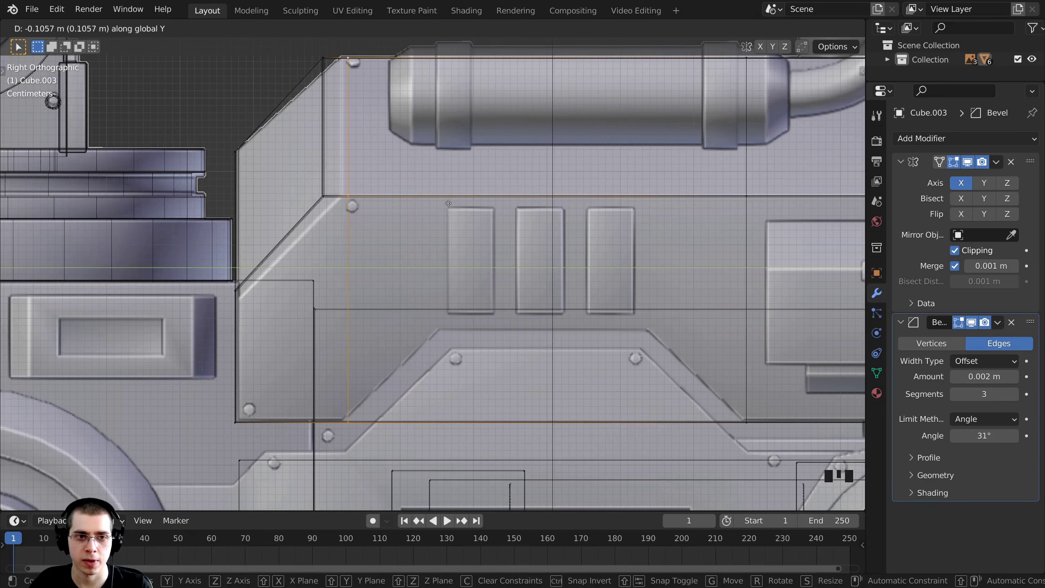
{"action": "left_click", "coordinate": [447, 201]}
{"action": "scroll", "coordinate": [290, 442], "scroll_direction": "up", "scroll_amount": 5}
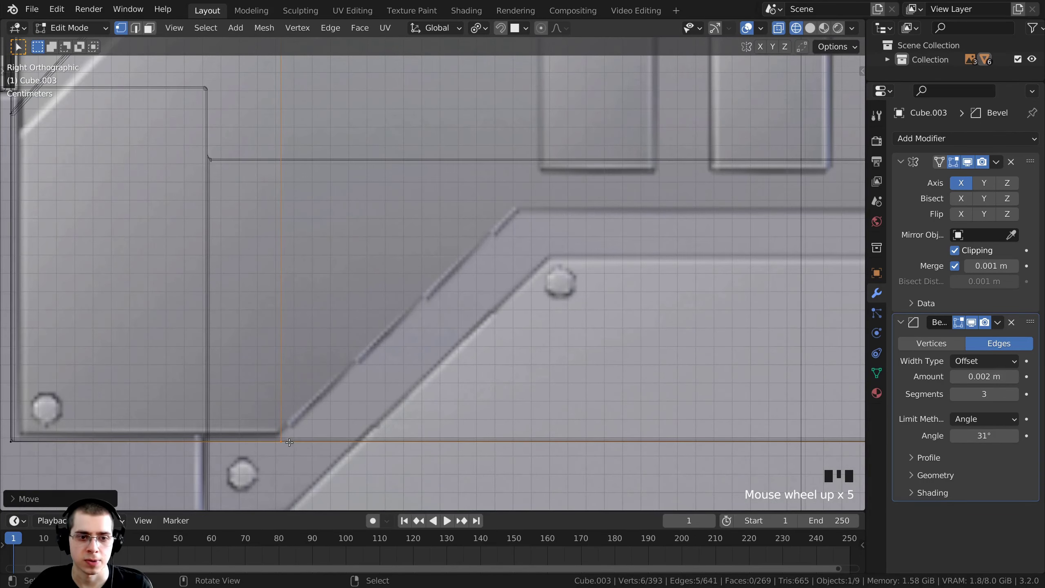
{"action": "scroll", "coordinate": [299, 415], "scroll_direction": "down", "scroll_amount": 5}
{"action": "scroll", "coordinate": [647, 127], "scroll_direction": "up", "scroll_amount": 1}
{"action": "scroll", "coordinate": [647, 126], "scroll_direction": "up", "scroll_amount": 1}
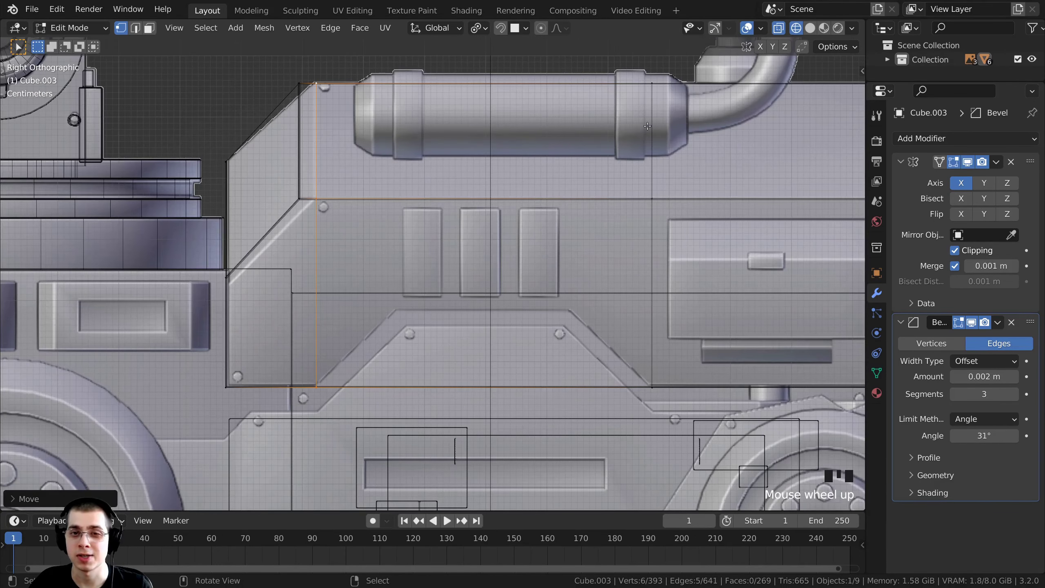
Step: Add a vertical loop cut between the two existing cuts and slide it to the recess's upper front corner
{"action": "middle_click_drag", "start_coordinate": [583, 128], "coordinate": [570, 170], "text": "shift"}
{"action": "key", "text": "ctrl+r"}
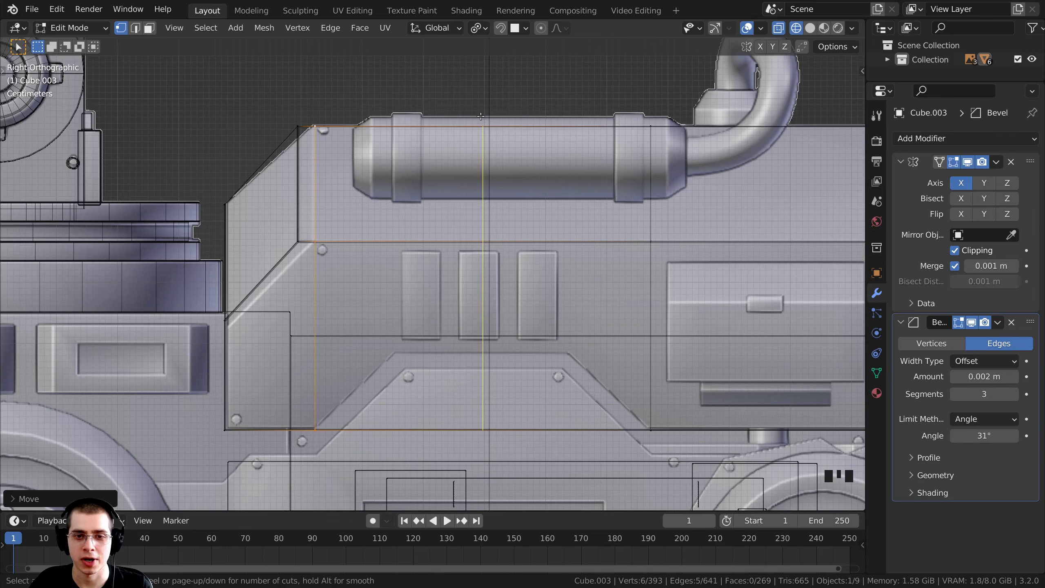
{"action": "left_click", "coordinate": [480, 118]}
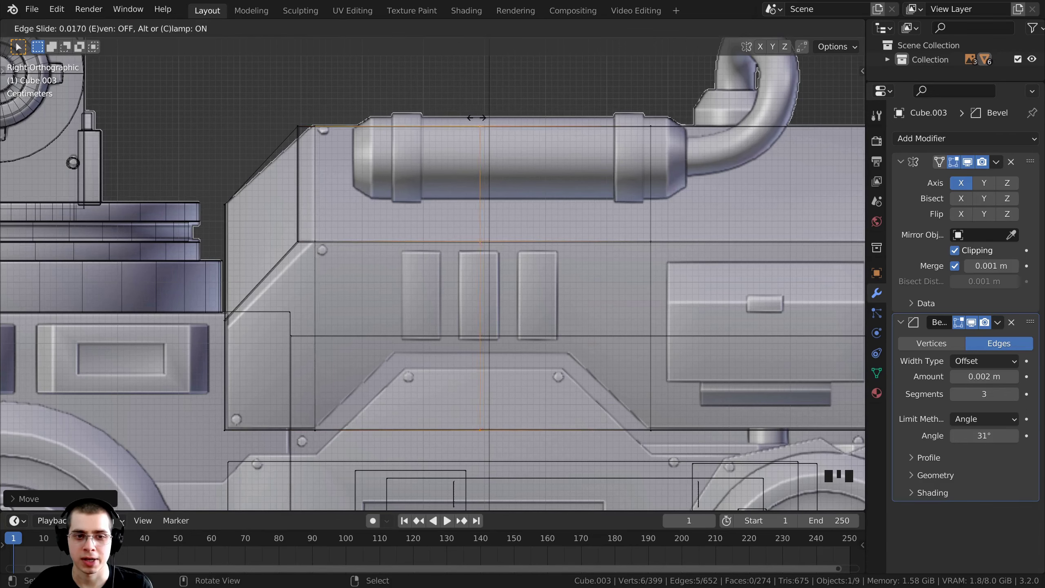
{"action": "left_click", "coordinate": [391, 120]}
{"action": "scroll", "coordinate": [388, 315], "scroll_direction": "up", "scroll_amount": 4}
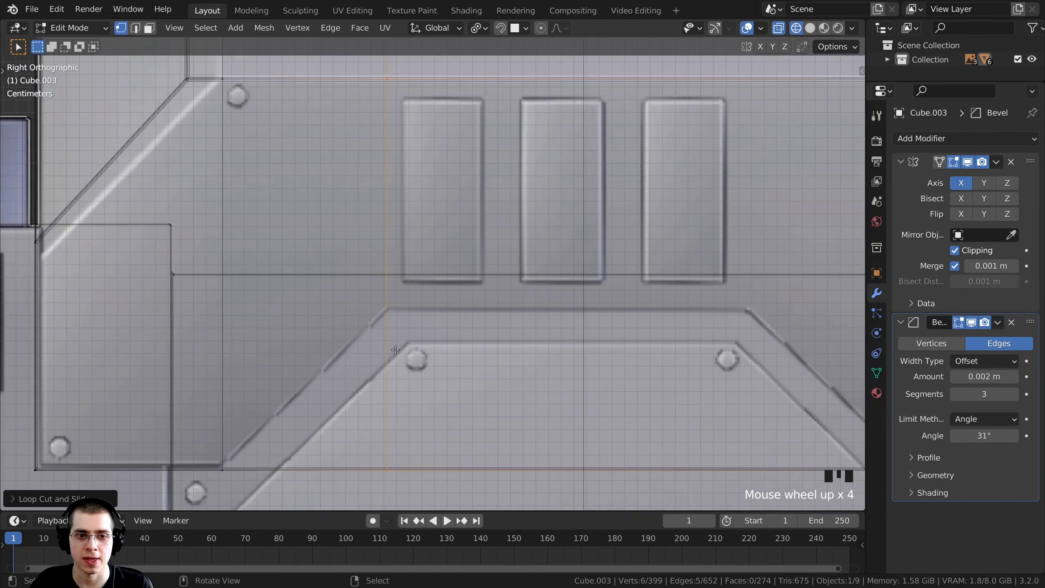
{"action": "scroll", "coordinate": [386, 312], "scroll_direction": "down", "scroll_amount": 4}
Step: Add another vertical loop cut through the housing and slide it to the recess's upper rear corner
{"action": "middle_click_drag", "start_coordinate": [385, 311], "coordinate": [425, 176], "text": "shift"}
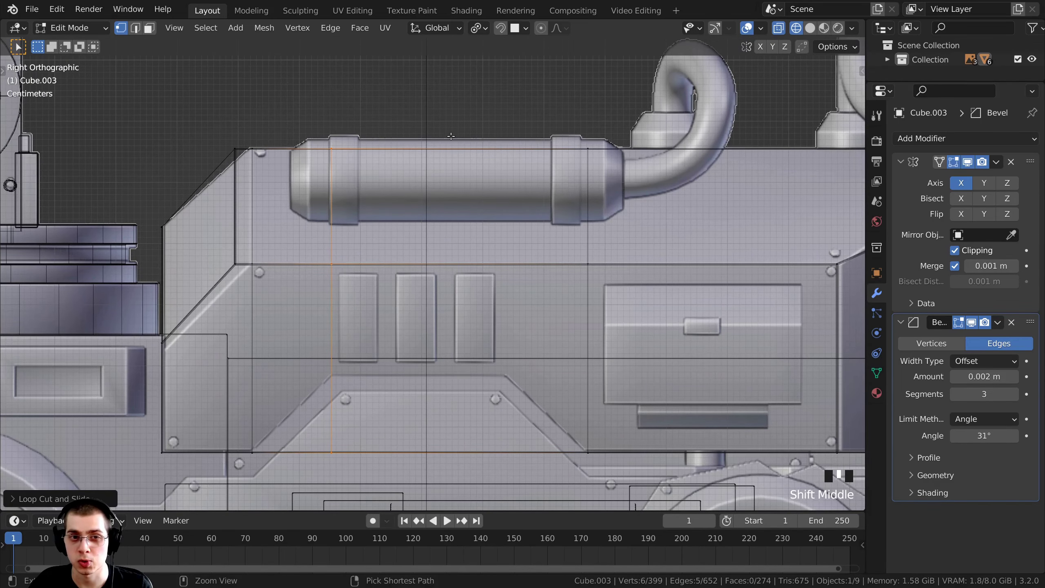
{"action": "key", "text": "ctrl+r"}
{"action": "left_click", "coordinate": [452, 154]}
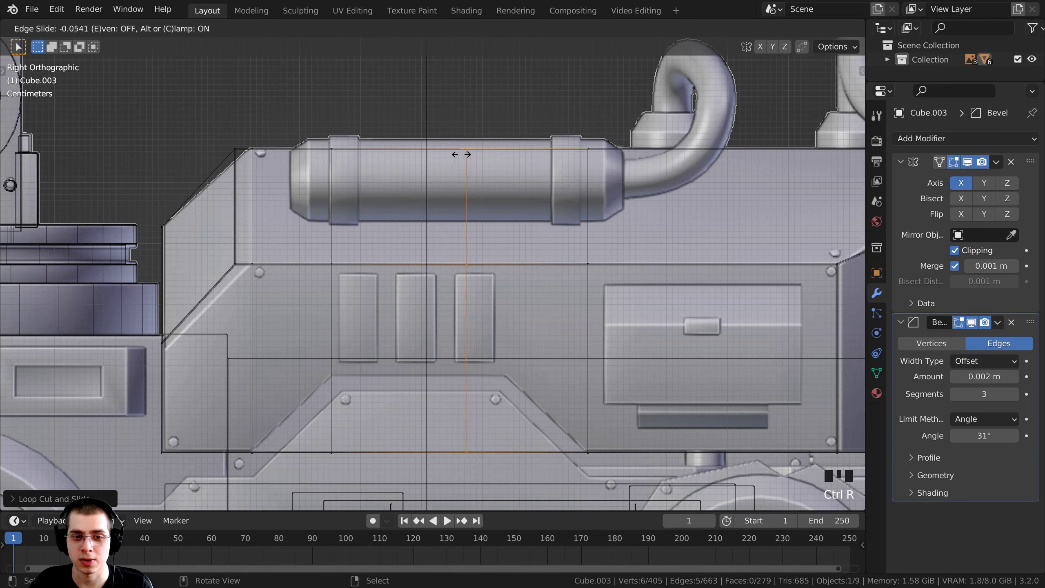
{"action": "left_click", "coordinate": [497, 161]}
{"action": "scroll", "coordinate": [453, 212], "scroll_direction": "up", "scroll_amount": 3}
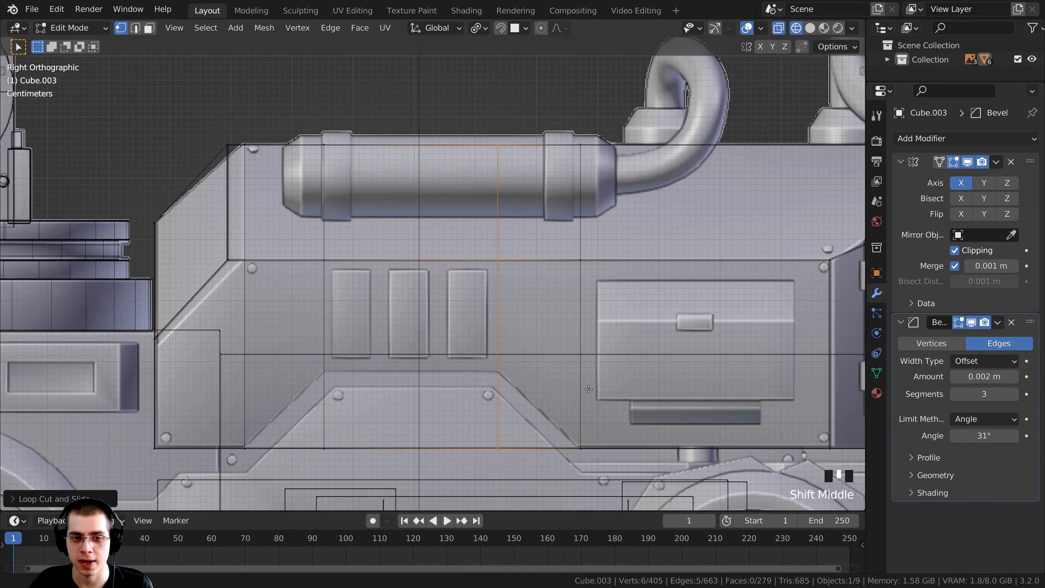
{"action": "scroll", "coordinate": [453, 211], "scroll_direction": "down", "scroll_amount": 3}
Step: Box-select the housing's bottom vertices between the two inner loops and check the selection from below in solid shading
{"action": "middle_click_drag", "start_coordinate": [453, 212], "coordinate": [382, 322], "text": "shift"}
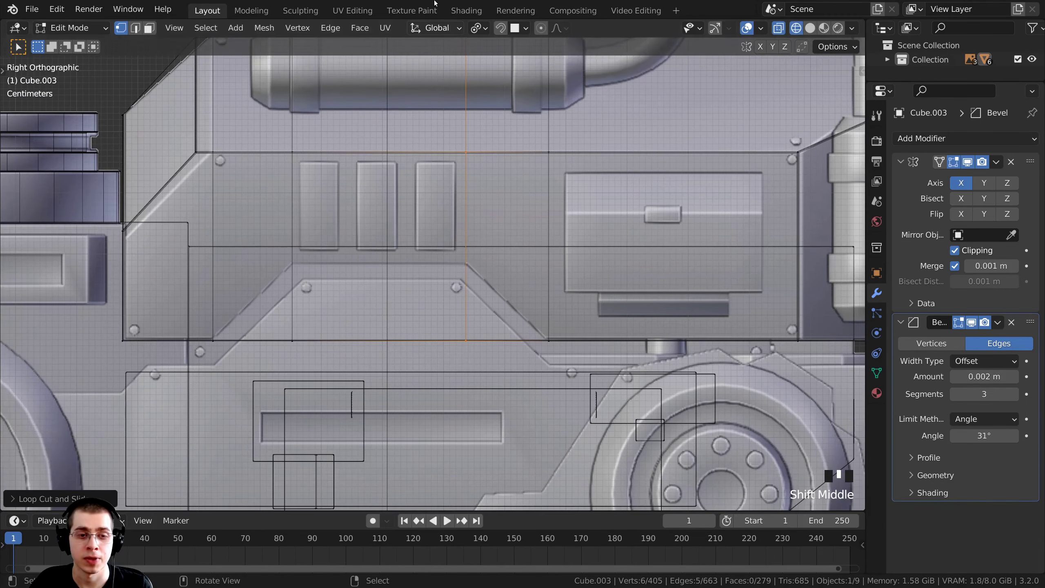
{"action": "key", "text": "alt+a"}
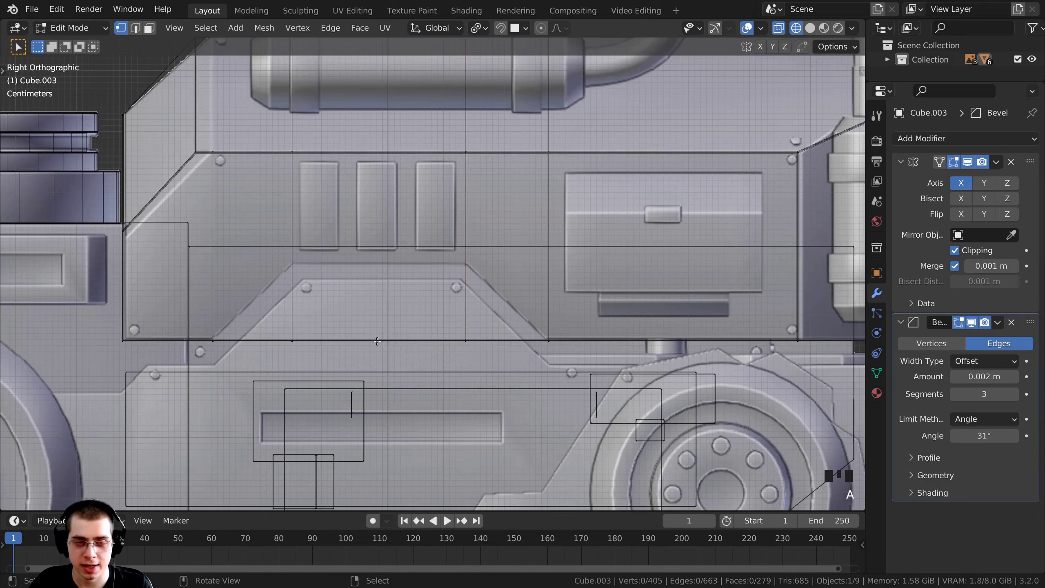
{"action": "key", "text": "b"}
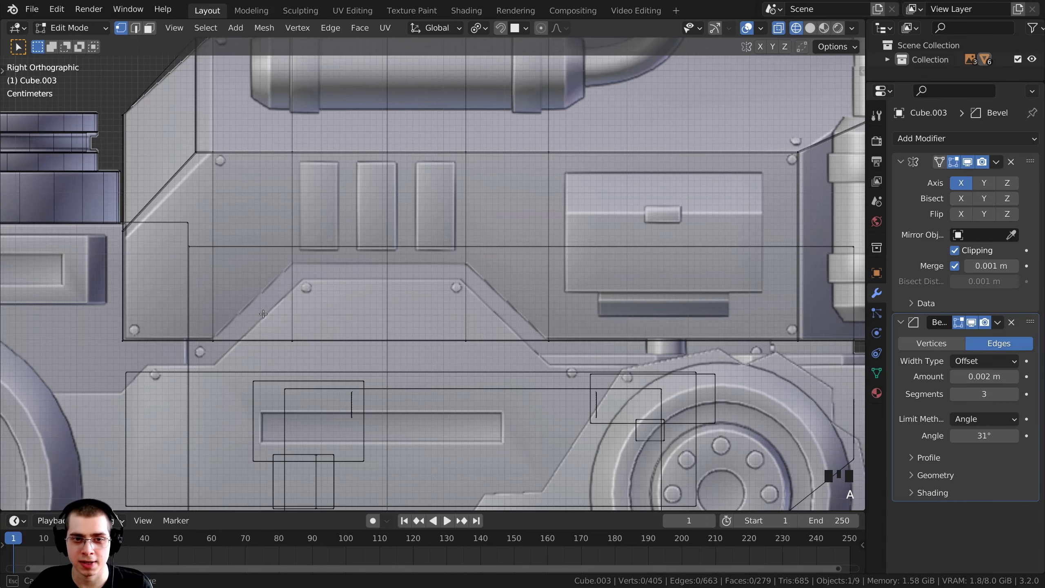
{"action": "left_click_drag", "start_coordinate": [263, 313], "coordinate": [490, 383]}
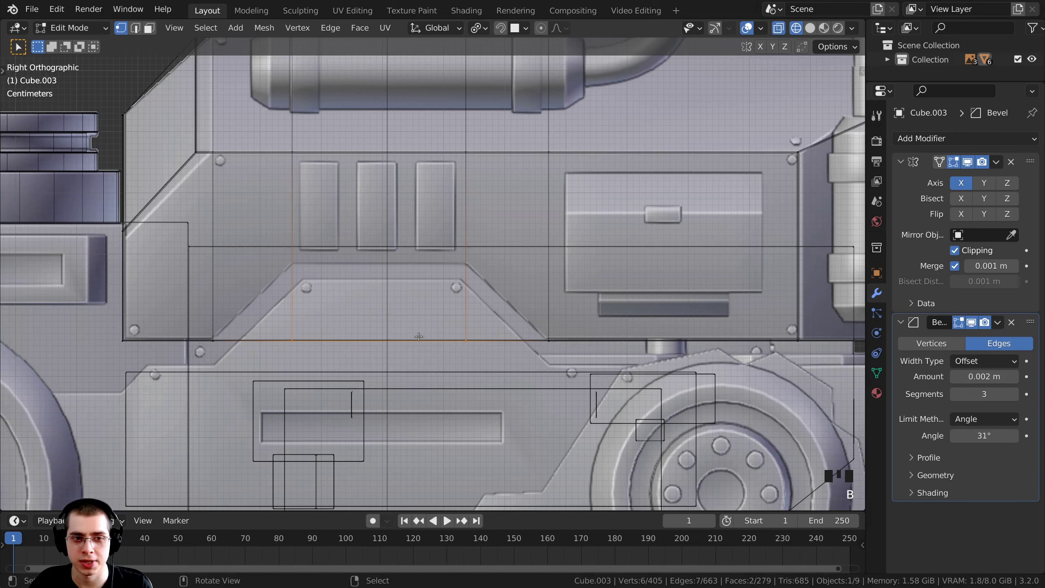
{"action": "key", "text": "z"}
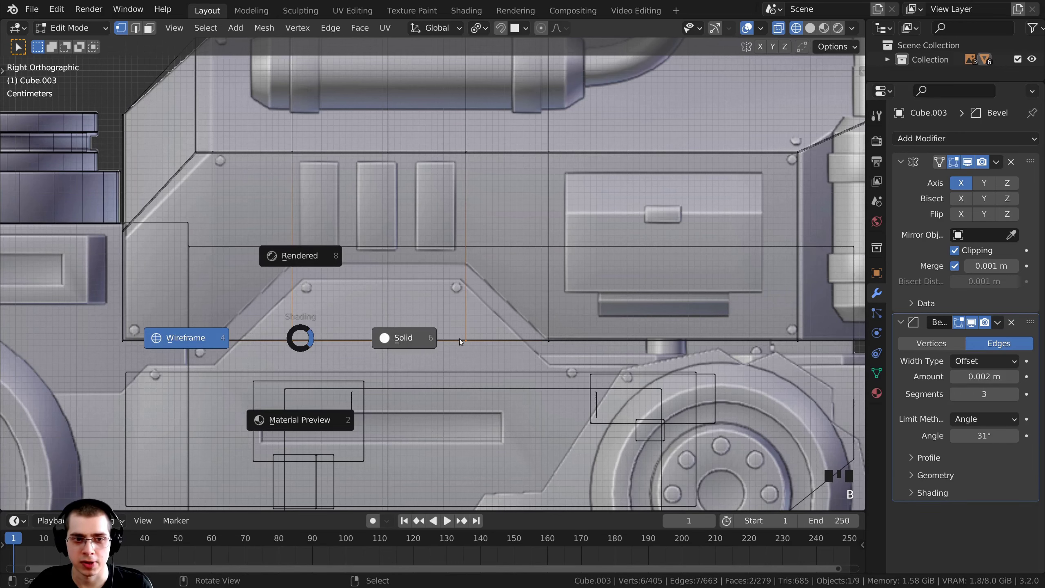
{"action": "left_click", "coordinate": [461, 342]}
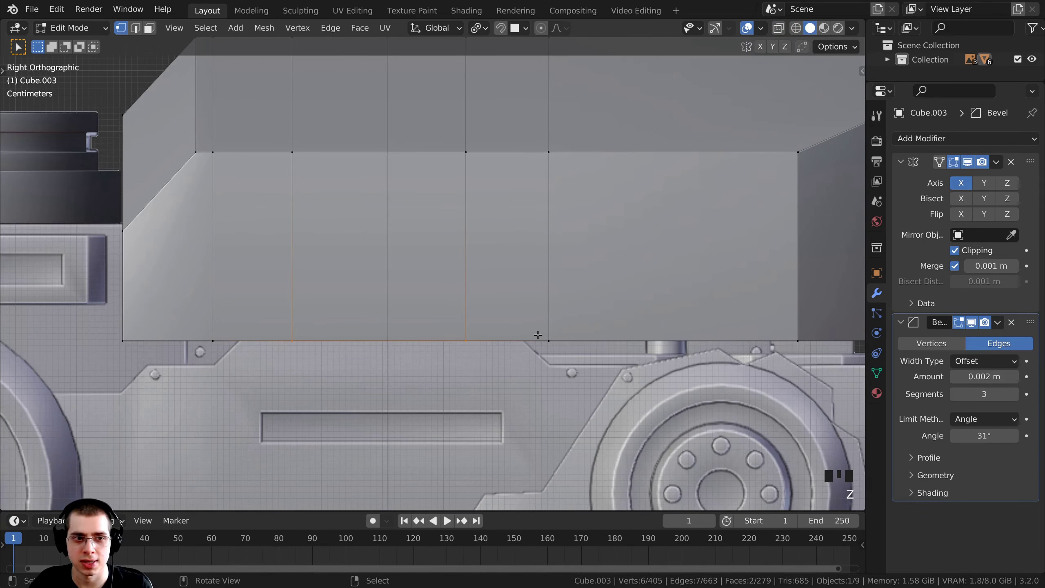
{"action": "mouse_move", "coordinate": [490, 352]}
{"action": "middle_mouse_down"}
{"action": "mouse_move", "coordinate": [476, 313]}
{"action": "mouse_move", "coordinate": [414, 260]}
{"action": "middle_mouse_up"}
{"action": "scroll", "coordinate": [413, 260], "scroll_direction": "down", "scroll_amount": 2}
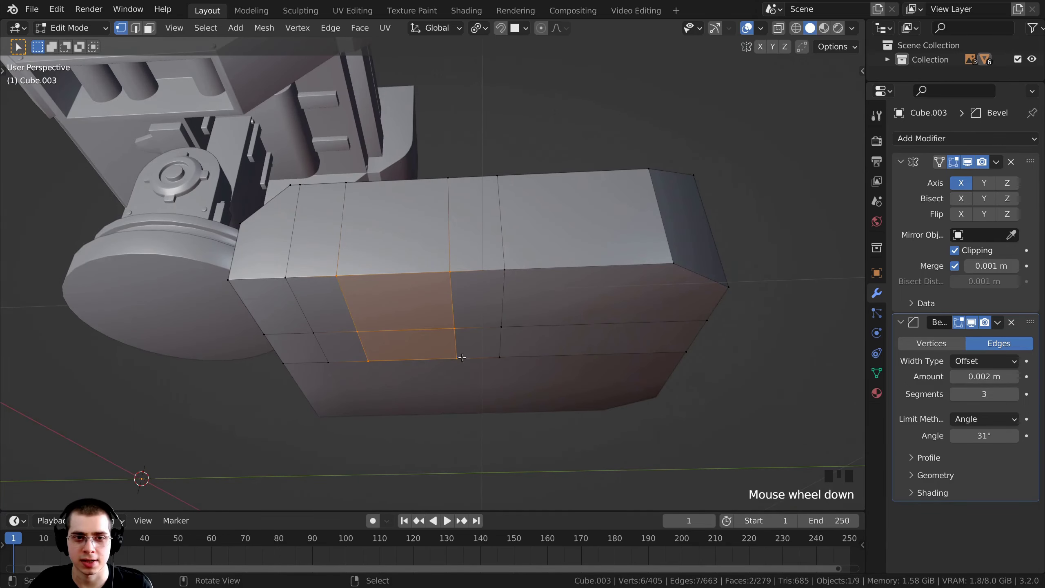
{"action": "middle_click_drag", "start_coordinate": [486, 281], "coordinate": [480, 350]}
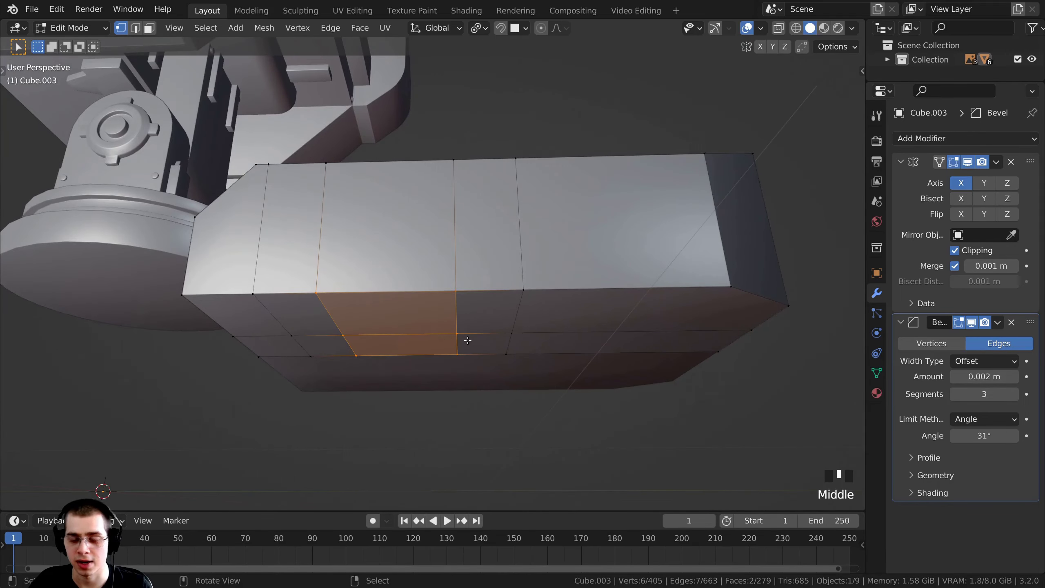
Step: In the right view's wireframe, move the selected bottom vertices up along Z to the reference recess's upper edge
{"action": "key", "text": "KP_3"}
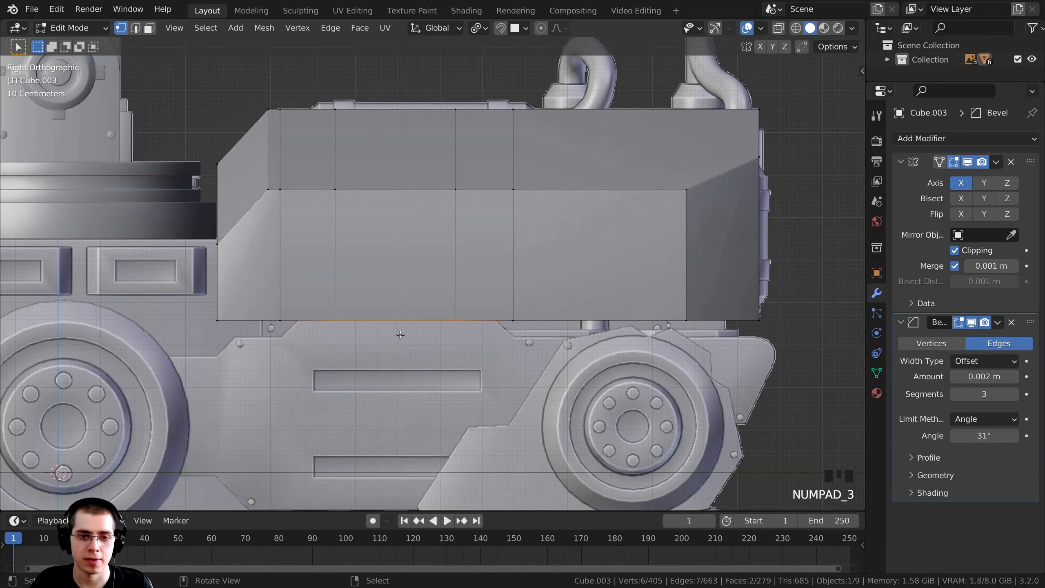
{"action": "scroll", "coordinate": [525, 344], "scroll_direction": "up", "scroll_amount": 2}
{"action": "key", "text": "z"}
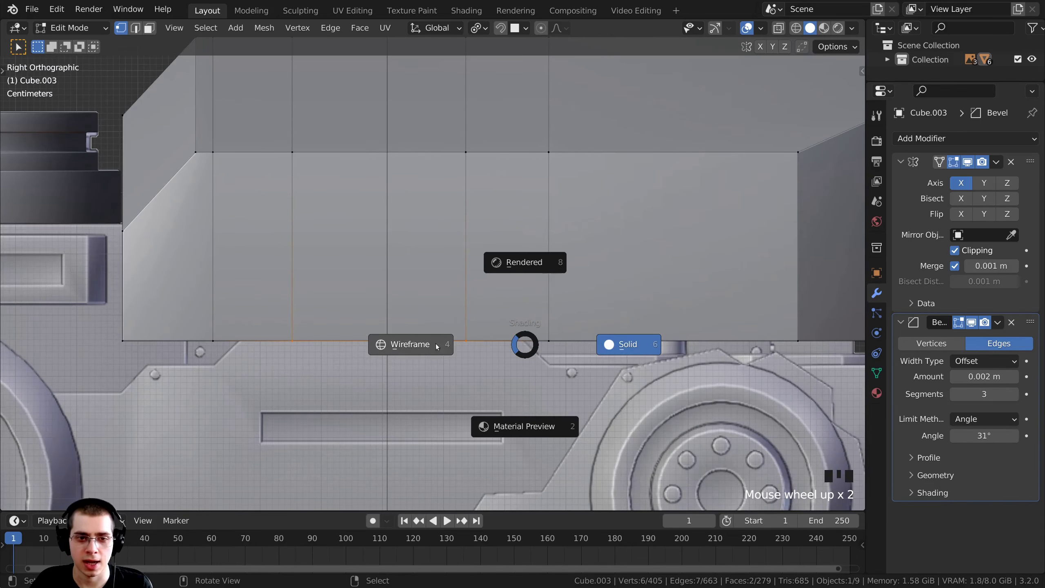
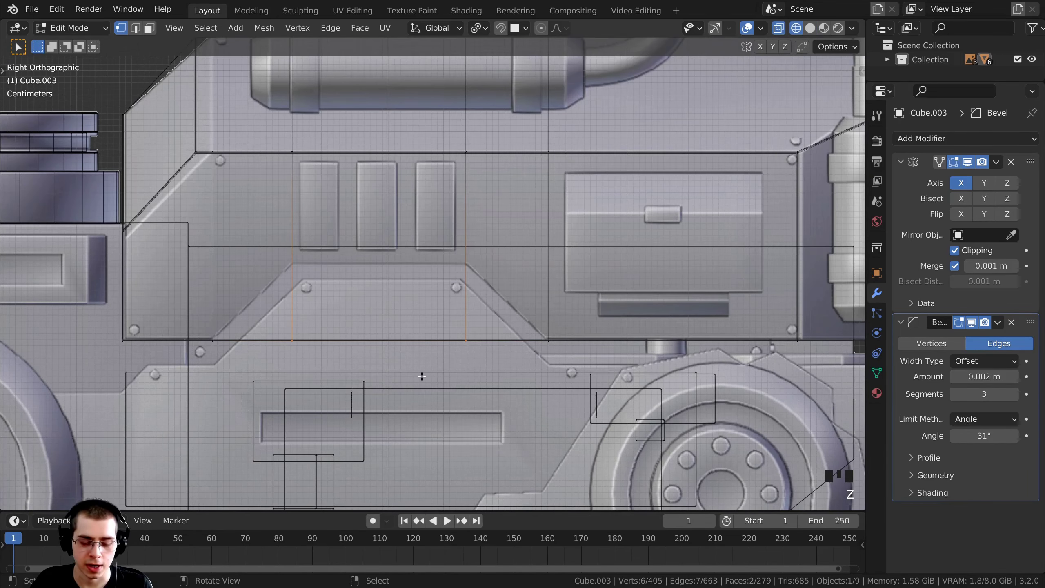
{"action": "key", "text": "g"}
{"action": "key", "text": "z"}
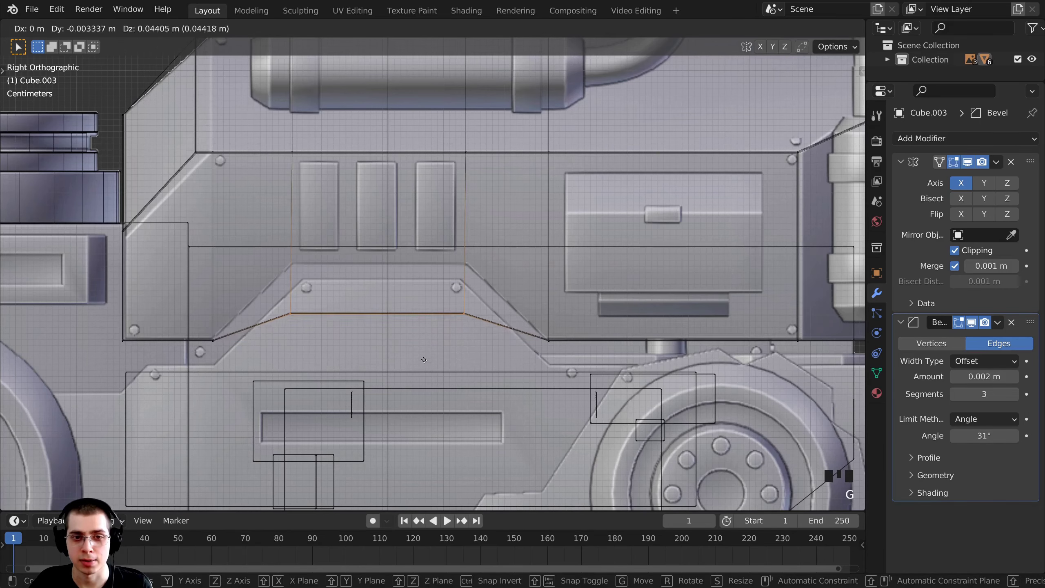
{"action": "left_click", "coordinate": [414, 314]}
Step: Examine the housing's angled lower recess from the side and below in solid shading
{"action": "scroll", "coordinate": [413, 314], "scroll_direction": "down", "scroll_amount": 3}
{"action": "key", "text": "z"}
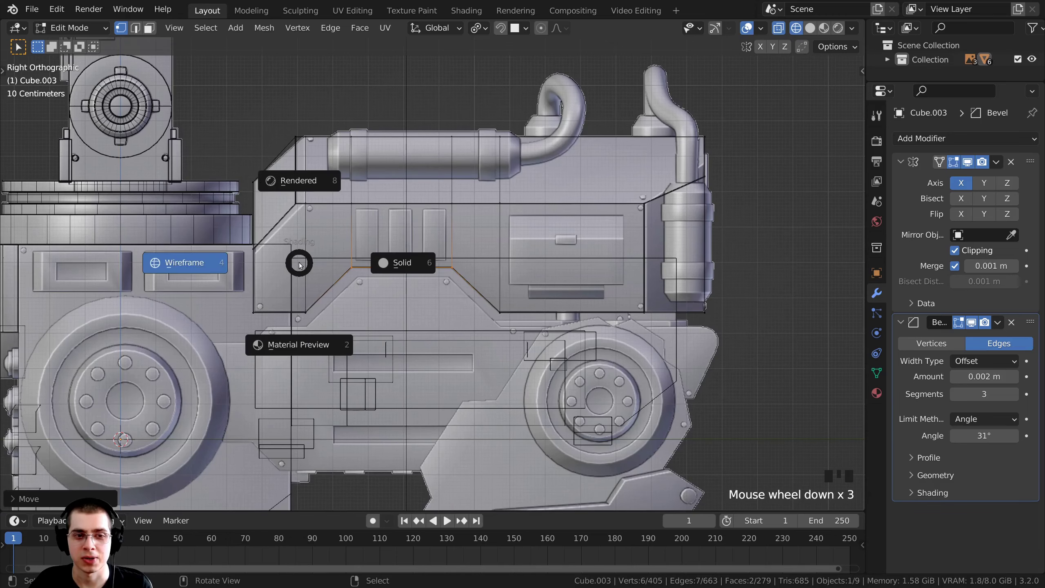
{"action": "left_click", "coordinate": [485, 258]}
{"action": "scroll", "coordinate": [485, 258], "scroll_direction": "down", "scroll_amount": 2}
{"action": "mouse_move", "coordinate": [484, 258]}
{"action": "middle_mouse_down"}
{"action": "mouse_move", "coordinate": [491, 336]}
{"action": "mouse_move", "coordinate": [399, 272]}
{"action": "mouse_move", "coordinate": [407, 274]}
{"action": "middle_mouse_up"}
{"action": "scroll", "coordinate": [407, 274], "scroll_direction": "up", "scroll_amount": 4}
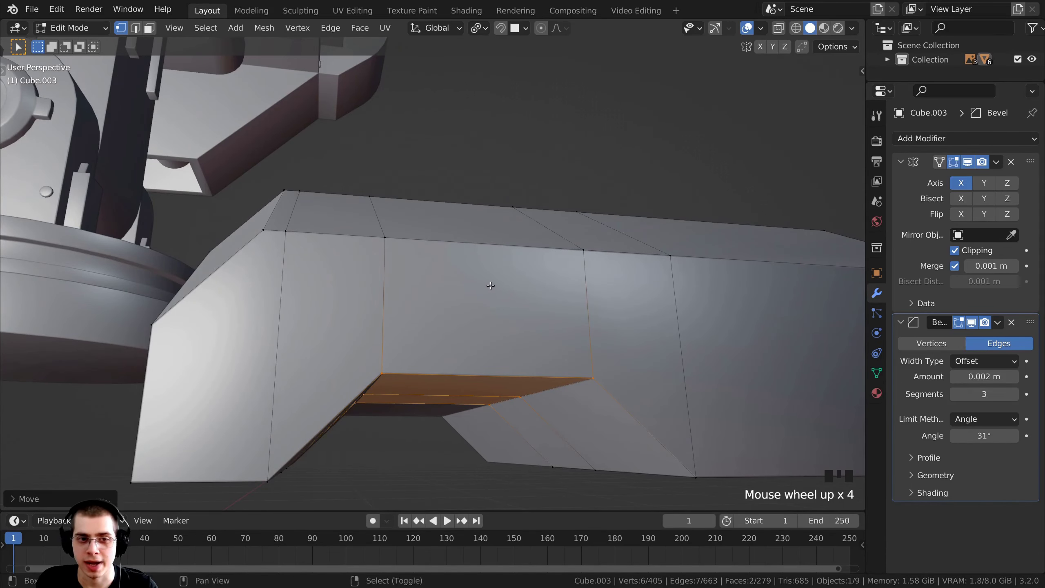
{"action": "middle_click_drag", "start_coordinate": [487, 280], "coordinate": [446, 299], "text": "shift"}
{"action": "middle_click_drag", "start_coordinate": [354, 209], "coordinate": [280, 121]}
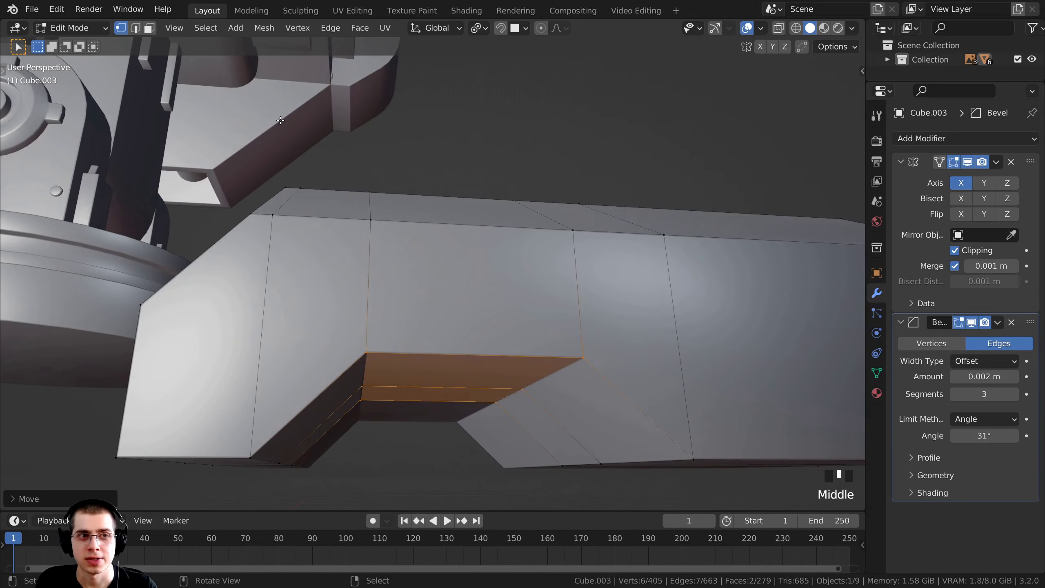
Step: In face select mode, duplicate the housing's side face above the recess and place the copy further forward in the right view's wireframe
{"action": "left_click", "coordinate": [147, 29]}
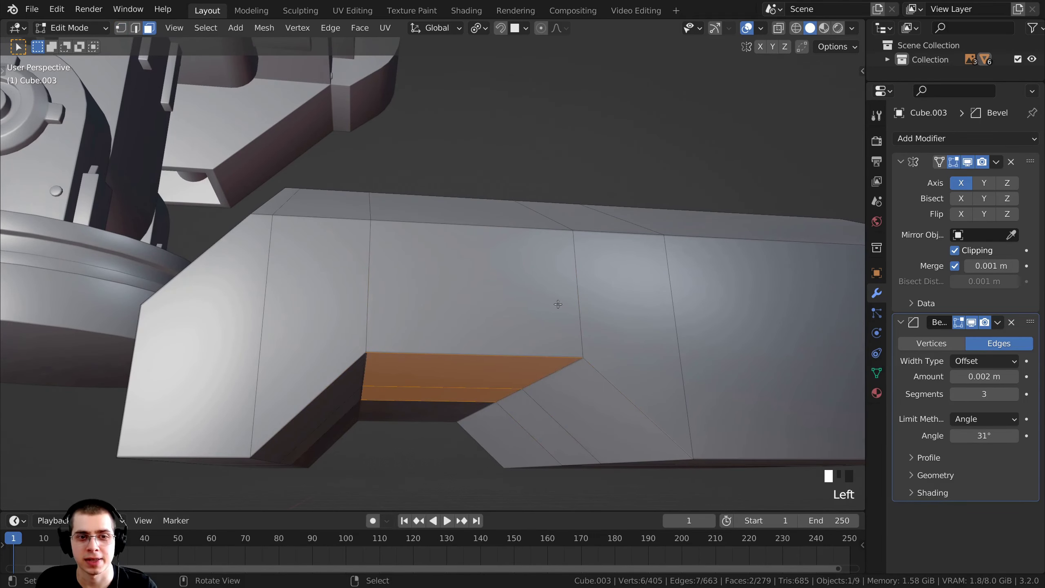
{"action": "right_click", "coordinate": [454, 286]}
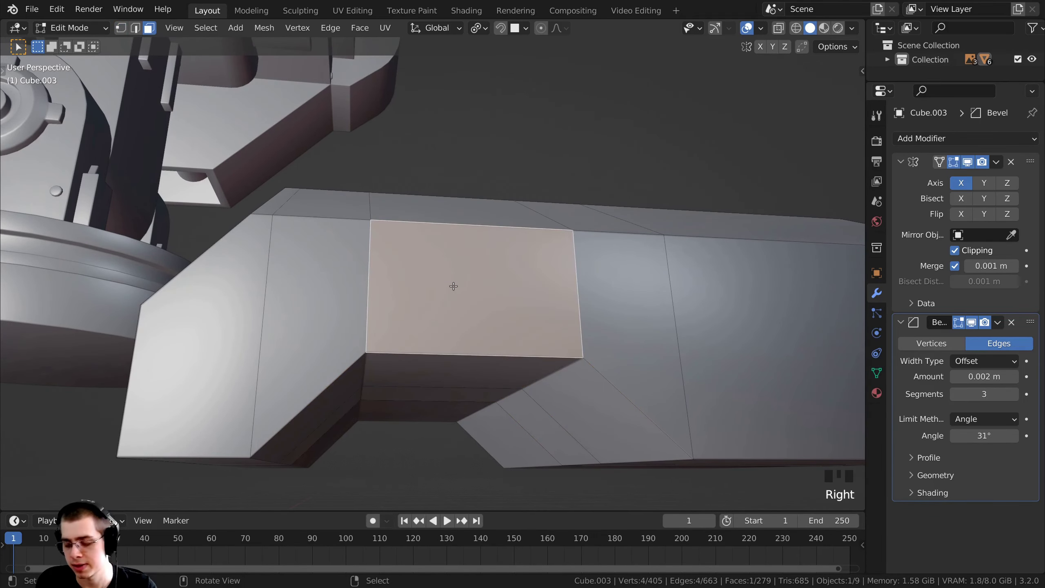
{"action": "key", "text": "KP_3"}
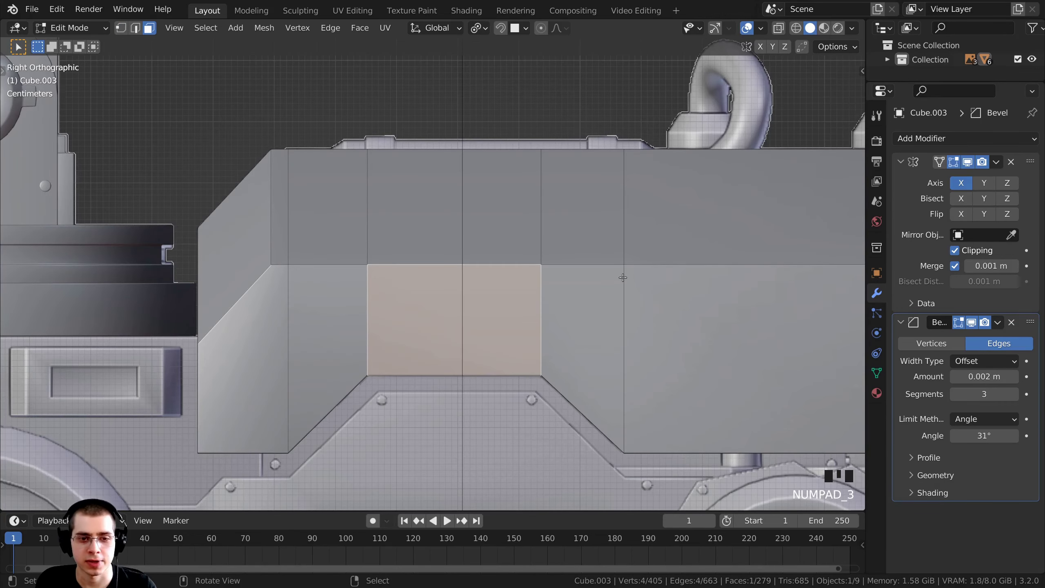
{"action": "key", "text": "z"}
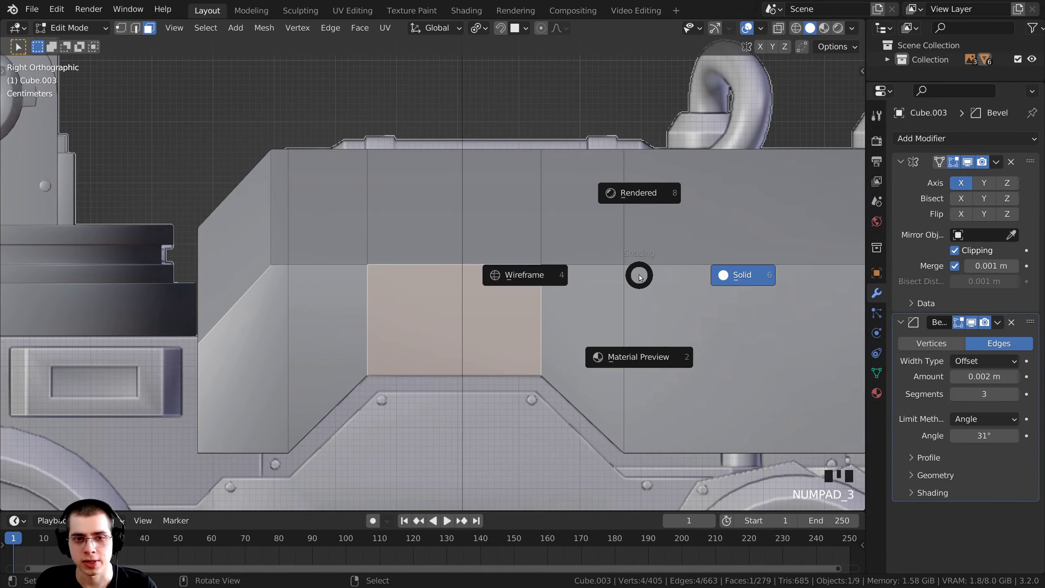
{"action": "left_click", "coordinate": [538, 275]}
{"action": "scroll", "coordinate": [443, 256], "scroll_direction": "up", "scroll_amount": 1}
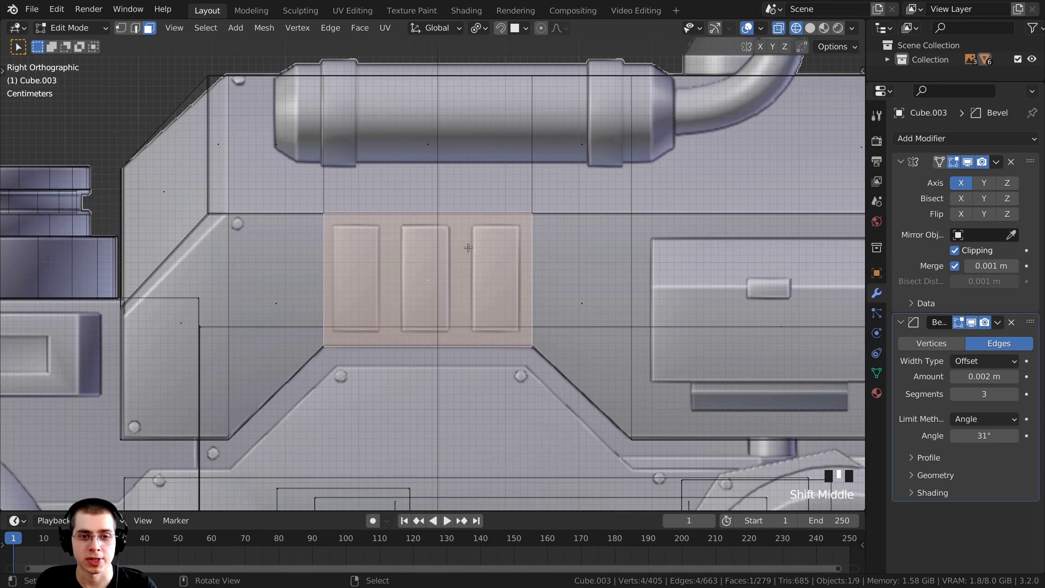
{"action": "key", "text": "shift+d"}
{"action": "left_click", "coordinate": [529, 232]}
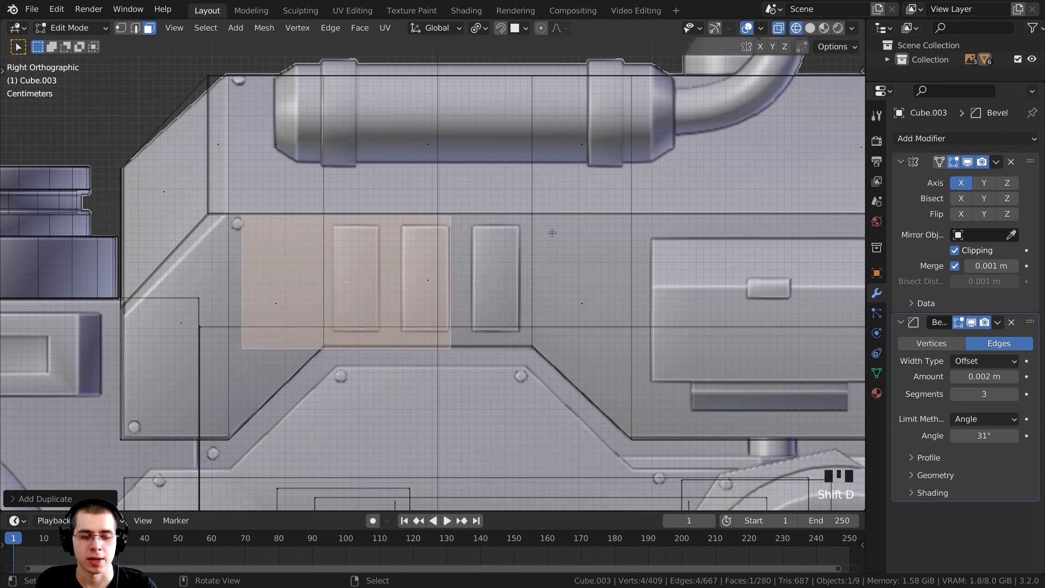
Step: Scale the copied side face down, narrow it along Y and fit it over the reference's foremost vent panel
{"action": "key", "text": "g"}
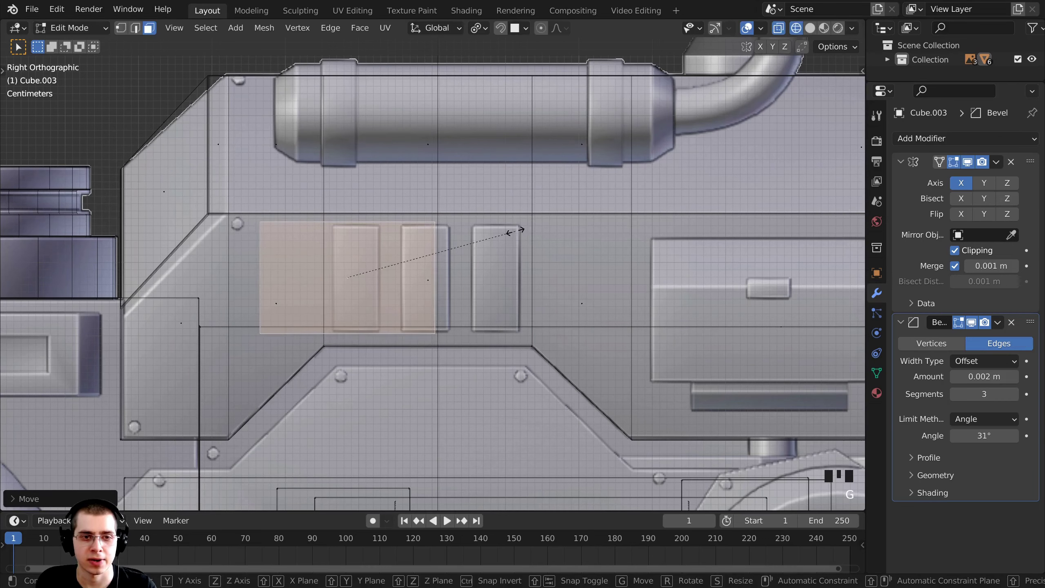
{"action": "key", "text": "s"}
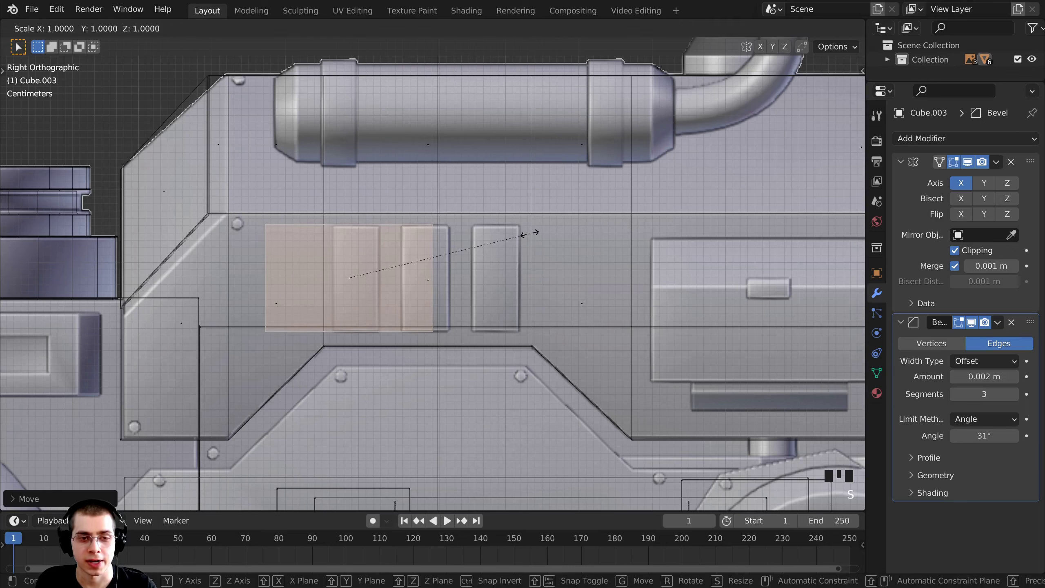
{"action": "key", "text": "y"}
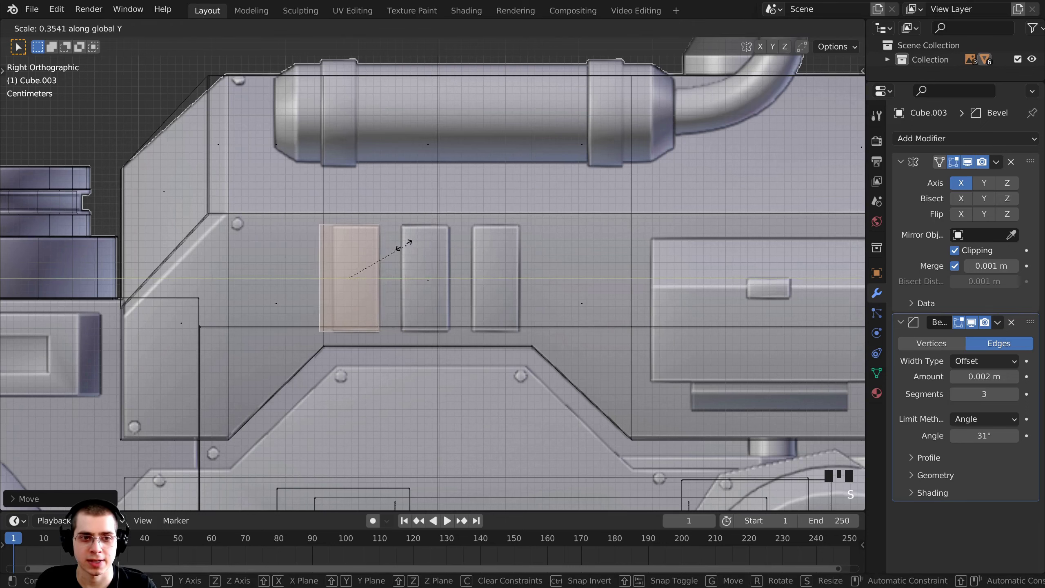
{"action": "left_click", "coordinate": [403, 244]}
{"action": "key", "text": "g"}
{"action": "key", "text": "s"}
{"action": "key", "text": "g"}
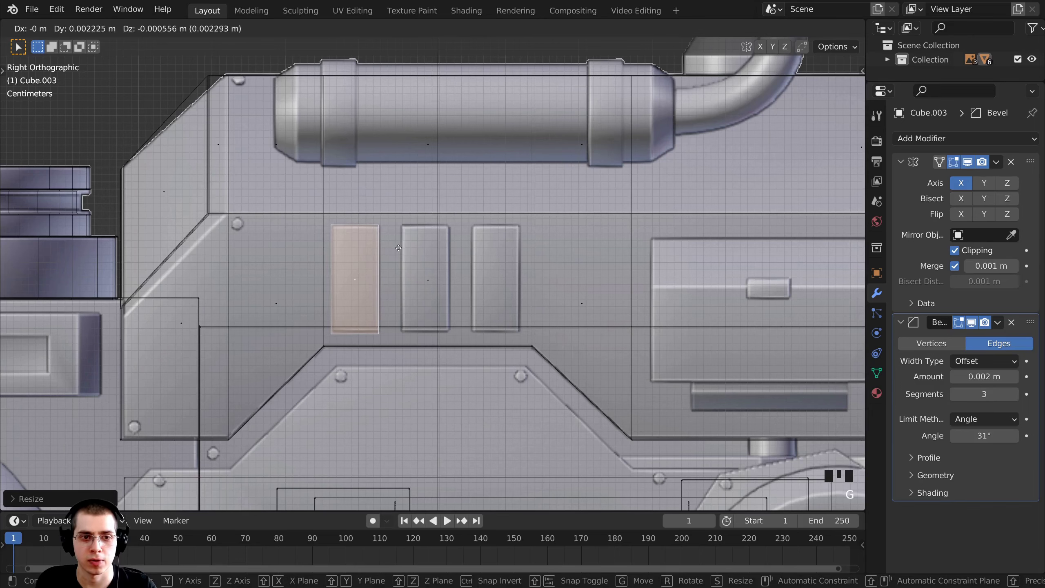
{"action": "left_click", "coordinate": [399, 248]}
{"action": "key", "text": "g"}
{"action": "left_click", "coordinate": [466, 256]}
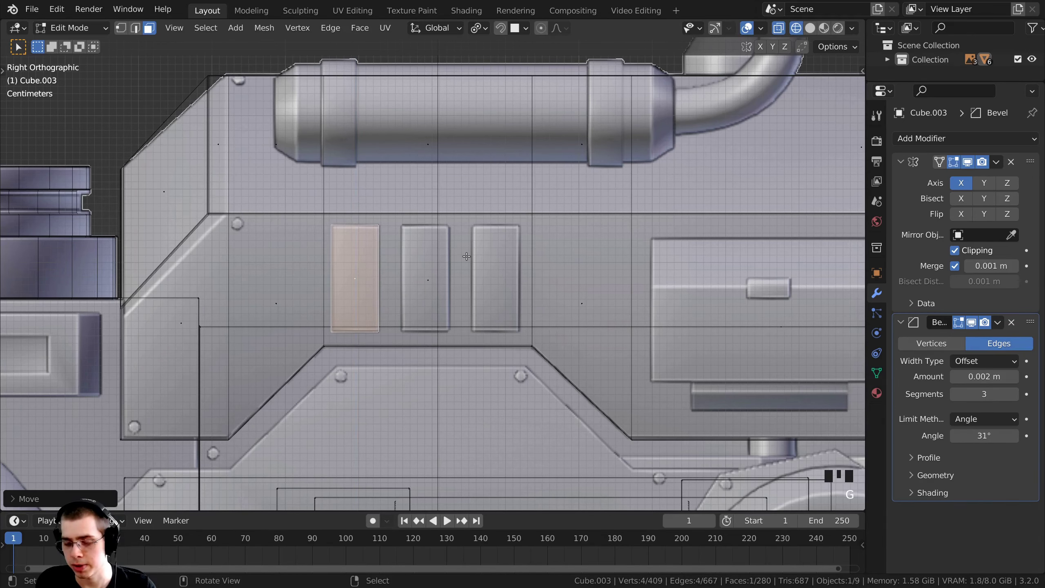
Step: In the front view, move the vent face outward to the outer edge of the reference vent panel
{"action": "key", "text": "KP_1"}
{"action": "scroll", "coordinate": [407, 331], "scroll_direction": "down", "scroll_amount": 2}
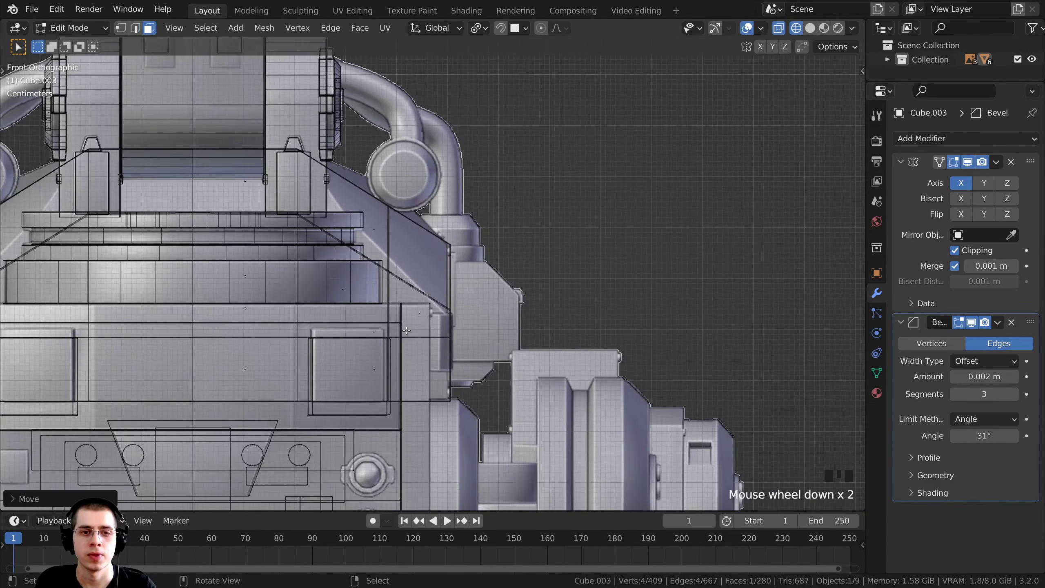
{"action": "scroll", "coordinate": [406, 330], "scroll_direction": "up", "scroll_amount": 4}
{"action": "key", "text": "g"}
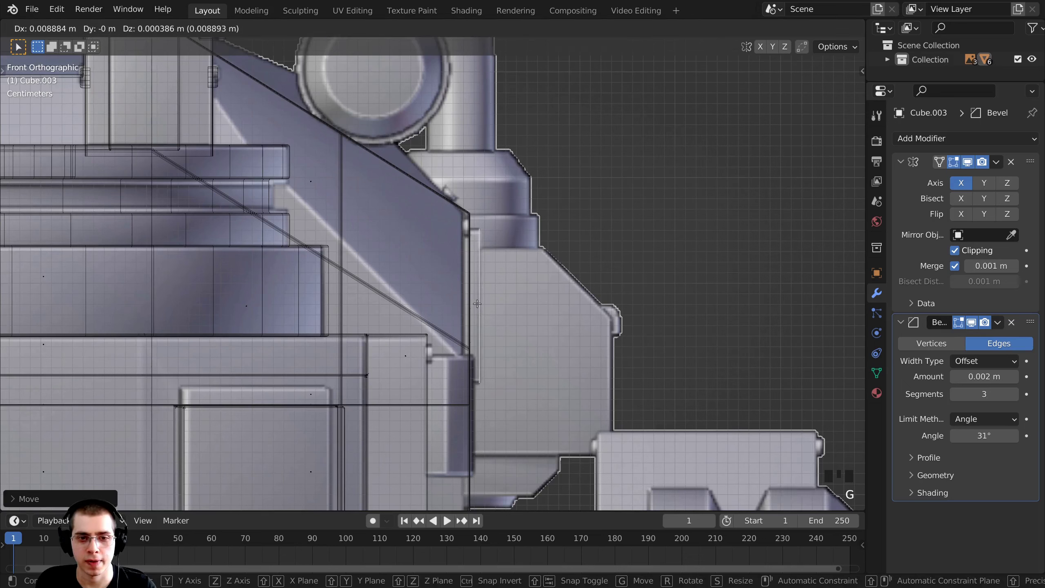
{"action": "left_click", "coordinate": [477, 304]}
{"action": "key", "text": "g"}
{"action": "left_click", "coordinate": [476, 271]}
{"action": "key", "text": "g"}
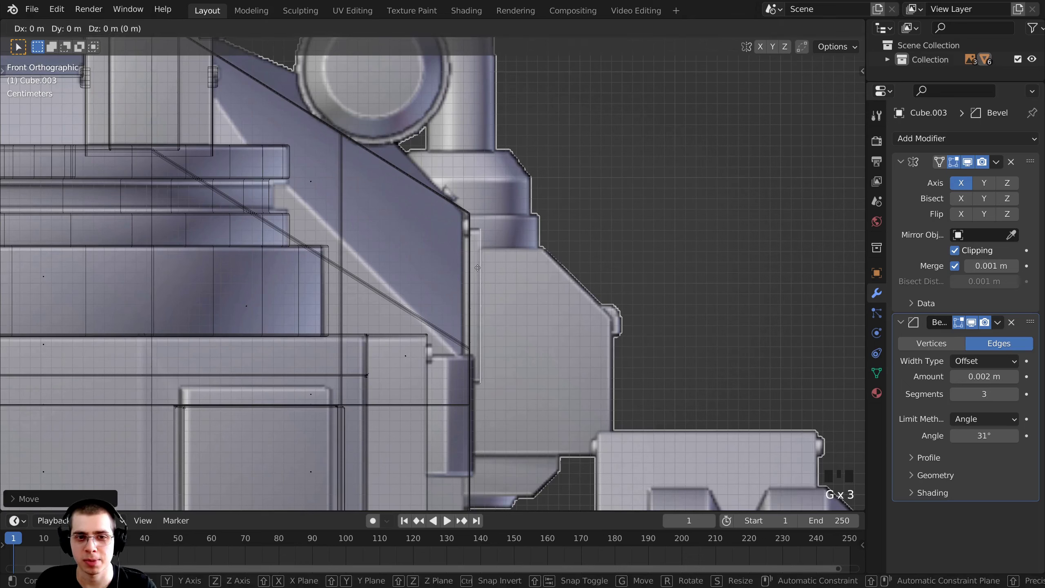
{"action": "left_click", "coordinate": [463, 258]}
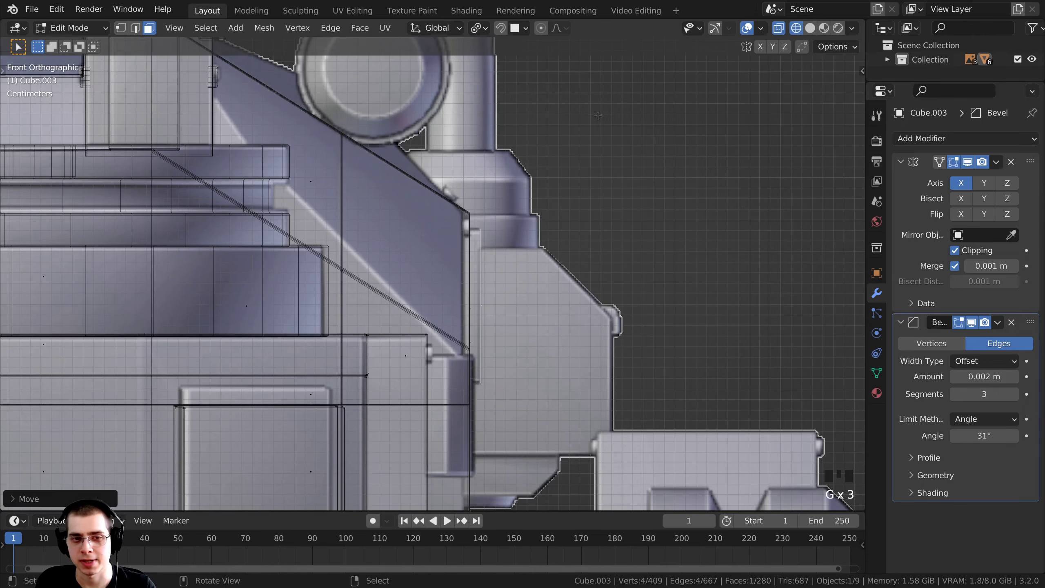
Step: Extrude the vent face inward until it sinks into the housing's side wall, and check it in solid shading
{"action": "scroll", "coordinate": [575, 257], "scroll_direction": "up", "scroll_amount": 2}
{"action": "key", "text": "e"}
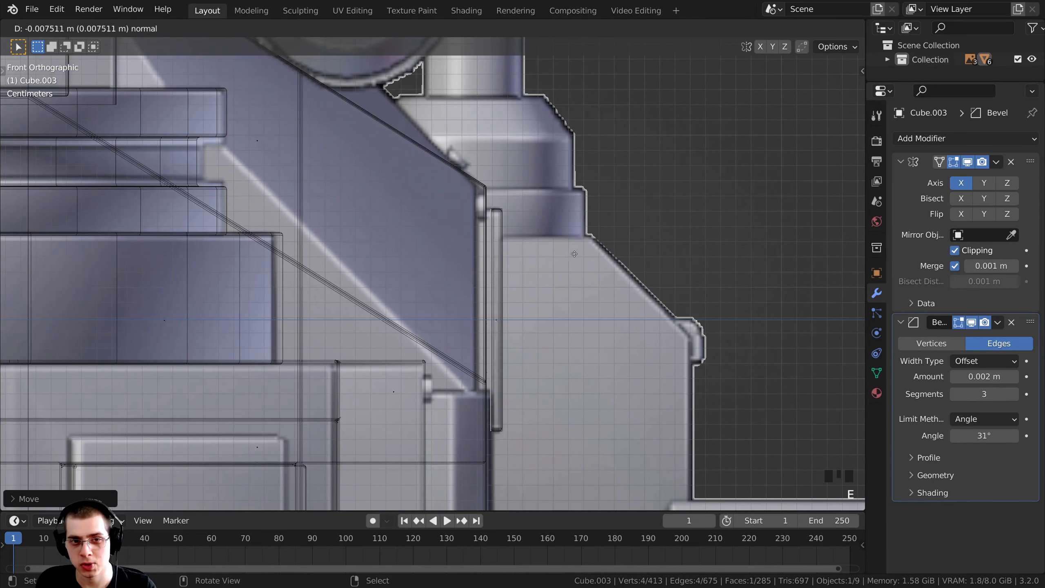
{"action": "left_click", "coordinate": [560, 253]}
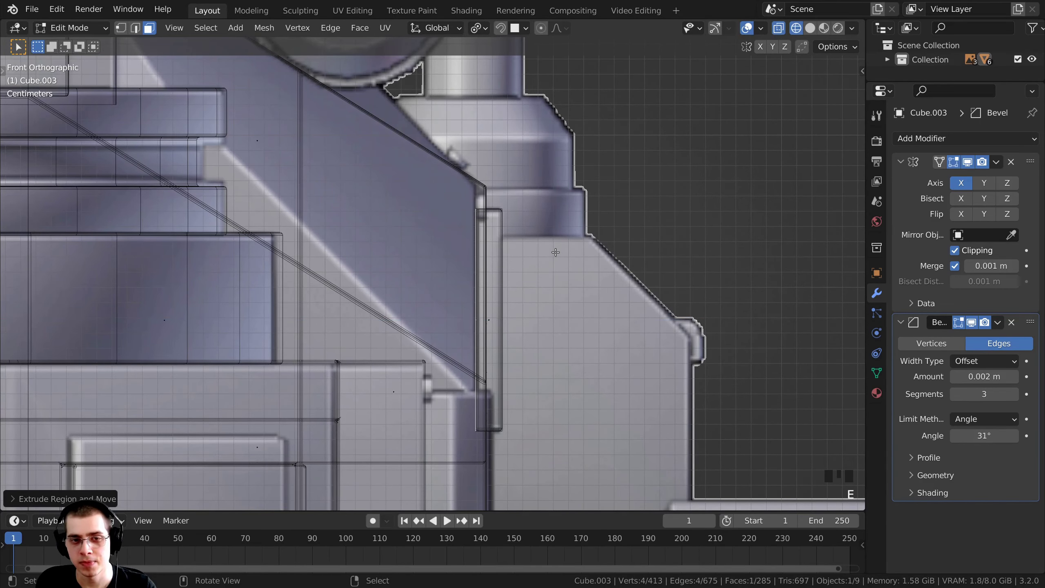
{"action": "key", "text": "z"}
{"action": "left_click", "coordinate": [614, 265]}
{"action": "scroll", "coordinate": [613, 265], "scroll_direction": "down", "scroll_amount": 2}
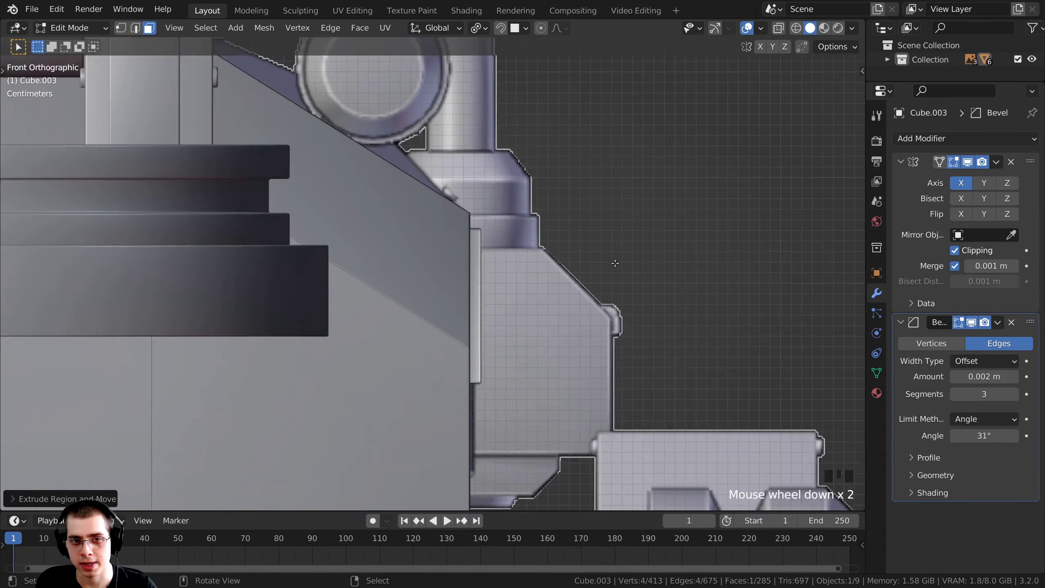
{"action": "mouse_move", "coordinate": [613, 265]}
{"action": "middle_mouse_down"}
{"action": "mouse_move", "coordinate": [518, 276]}
{"action": "mouse_move", "coordinate": [350, 254]}
{"action": "mouse_move", "coordinate": [370, 284]}
{"action": "middle_mouse_up"}
Step: Select the whole linked vent panel and duplicate it about 0.1 m rearward along the Y axis
{"action": "key", "text": "l"}
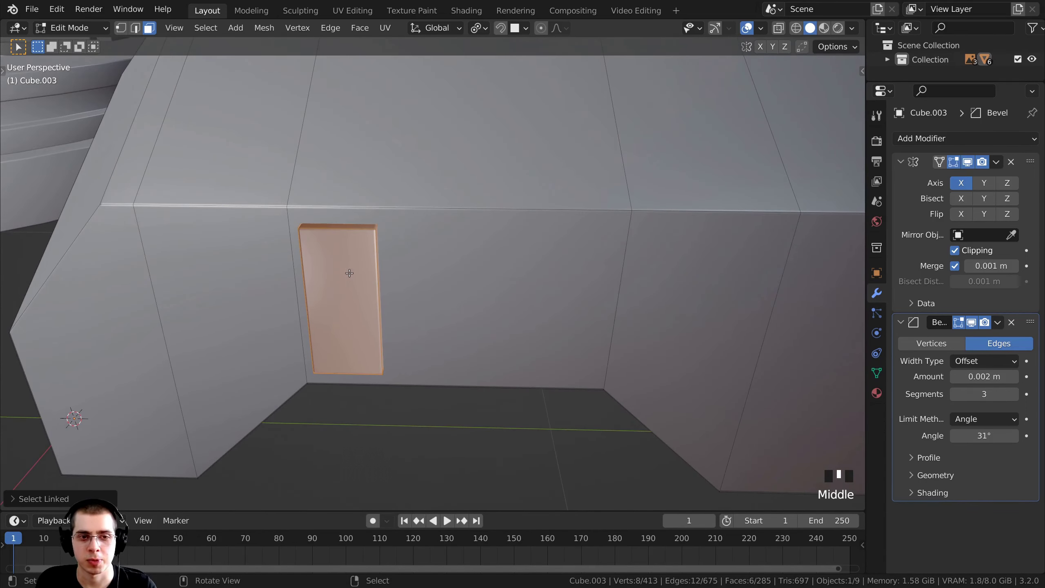
{"action": "key", "text": "shift+d"}
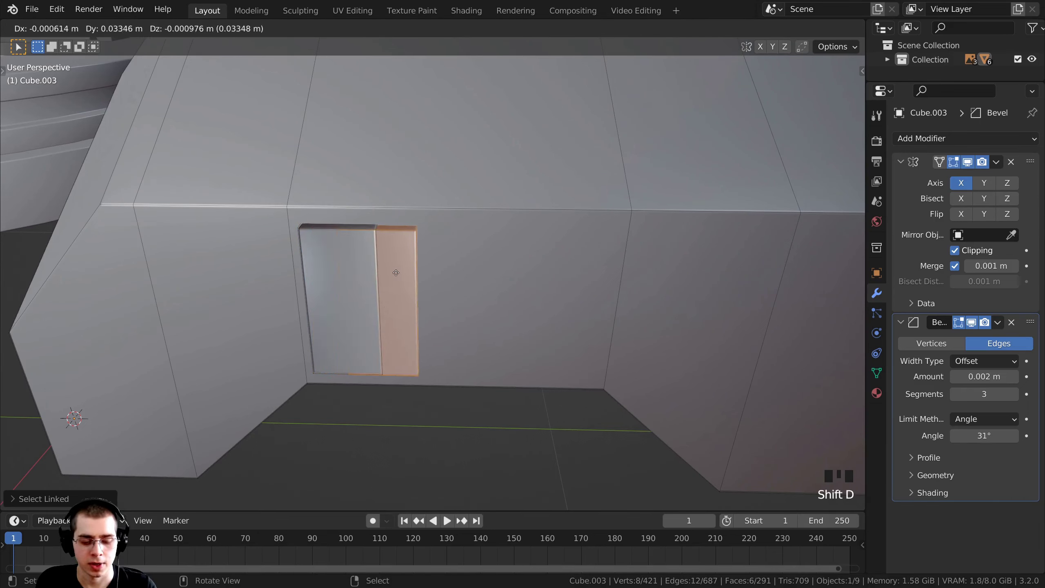
{"action": "key", "text": "x"}
{"action": "key", "text": "y"}
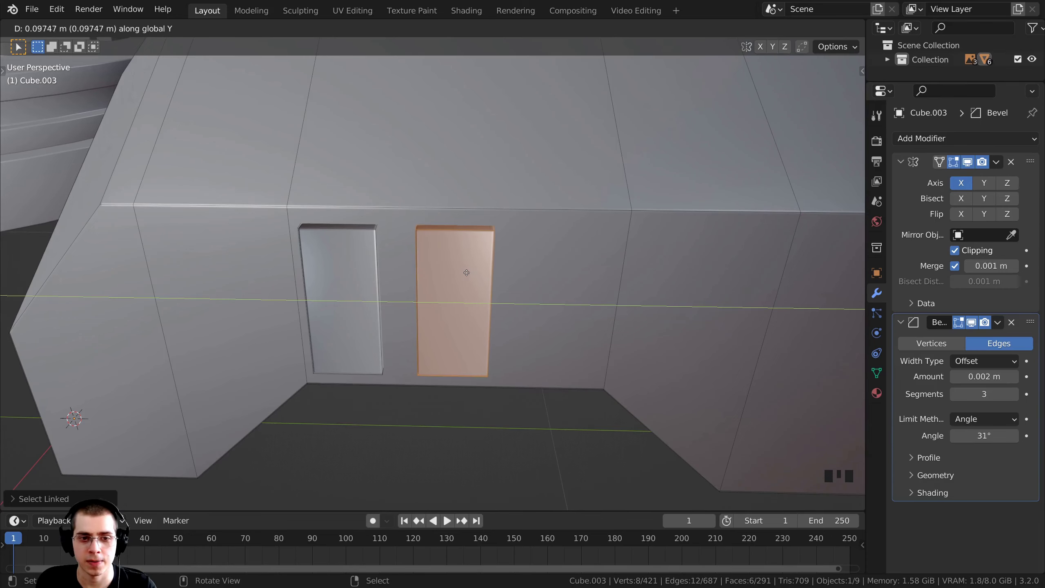
{"action": "left_click", "coordinate": [472, 287]}
{"action": "middle_click_drag", "start_coordinate": [472, 287], "coordinate": [461, 263]}
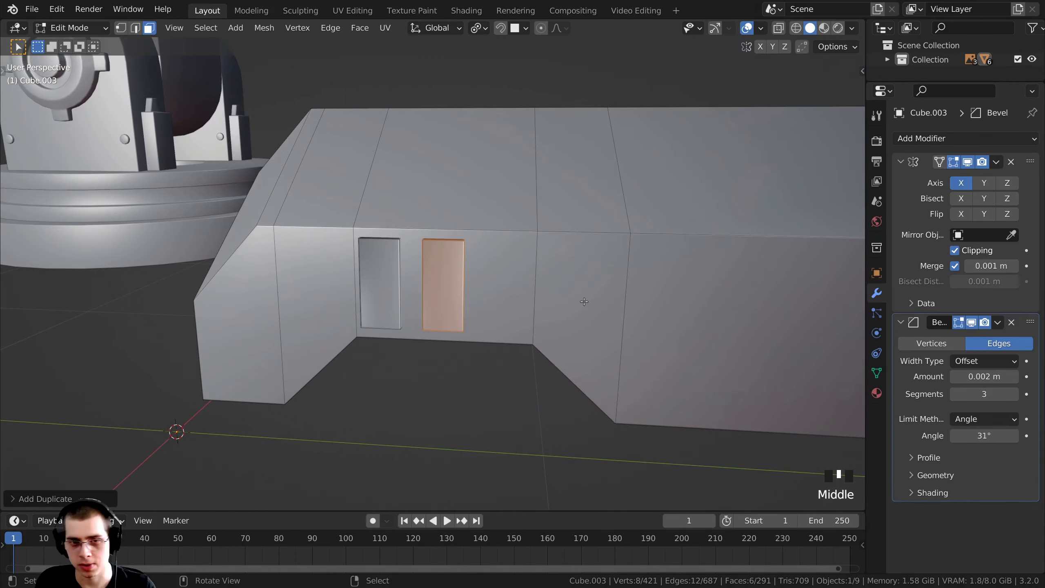
Step: In the right view's wireframe, move the duplicated vent panel onto the reference's middle vent
{"action": "key", "text": "KP_3"}
{"action": "scroll", "coordinate": [728, 294], "scroll_direction": "up", "scroll_amount": 2}
{"action": "key", "text": "z"}
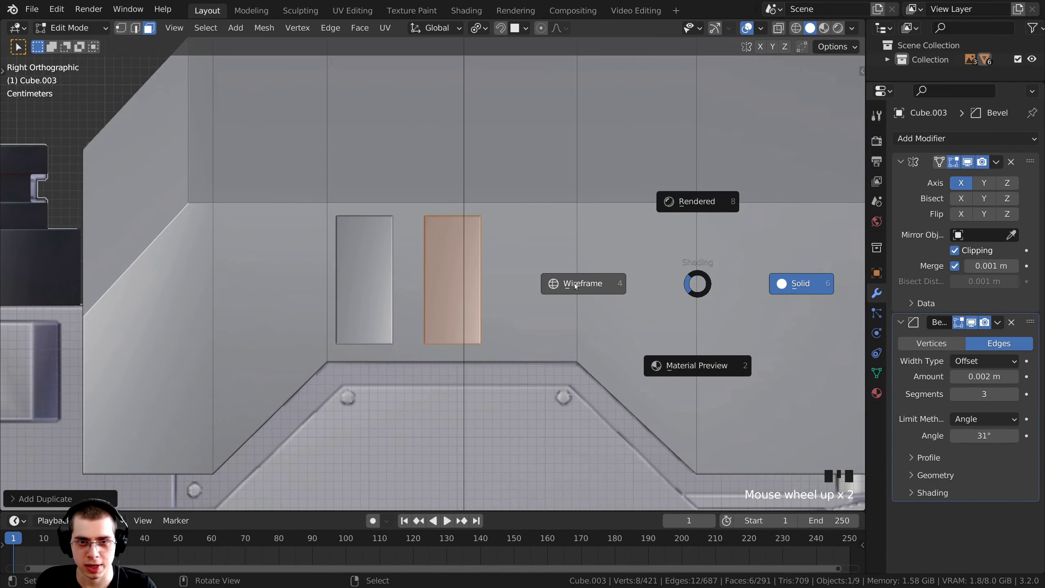
{"action": "left_click", "coordinate": [575, 285]}
{"action": "key", "text": "g"}
{"action": "left_click", "coordinate": [501, 271]}
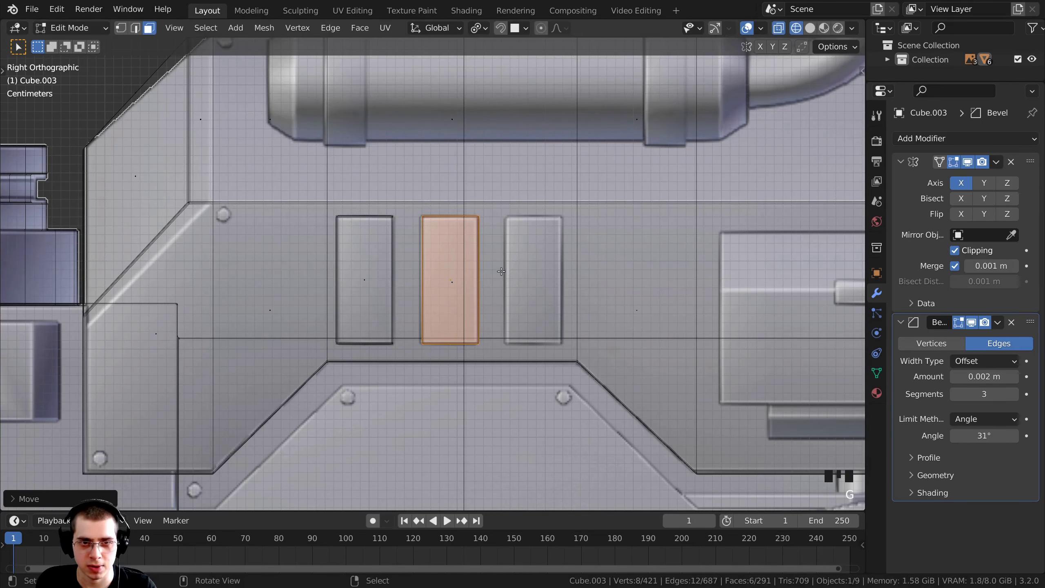
Step: Duplicate the middle vent panel about 0.1 m along Y onto the third reference vent and return to solid shading
{"action": "scroll", "coordinate": [487, 201], "scroll_direction": "up", "scroll_amount": 1}
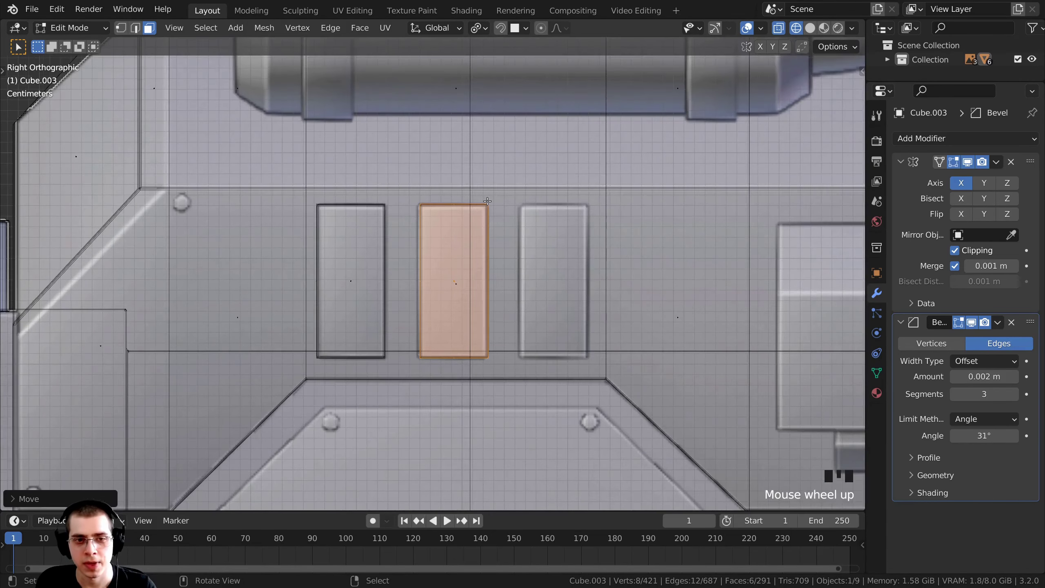
{"action": "key", "text": "shift+d"}
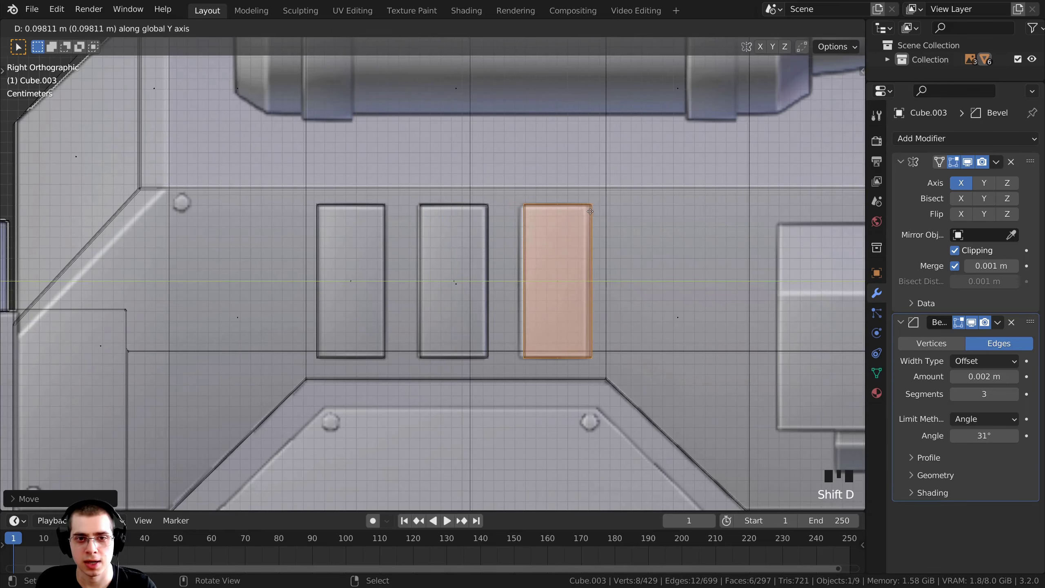
{"action": "left_click", "coordinate": [585, 212]}
{"action": "key", "text": "z"}
{"action": "left_click", "coordinate": [604, 270]}
{"action": "scroll", "coordinate": [605, 269], "scroll_direction": "down", "scroll_amount": 4}
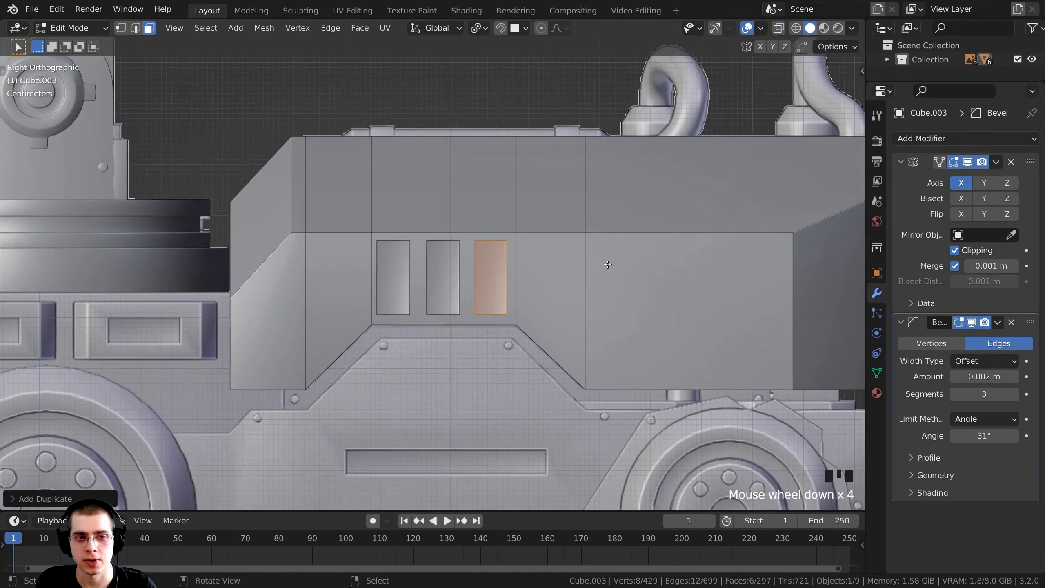
{"action": "mouse_move", "coordinate": [604, 270]}
{"action": "middle_mouse_down"}
{"action": "mouse_move", "coordinate": [668, 301]}
{"action": "mouse_move", "coordinate": [487, 260]}
{"action": "middle_mouse_up"}
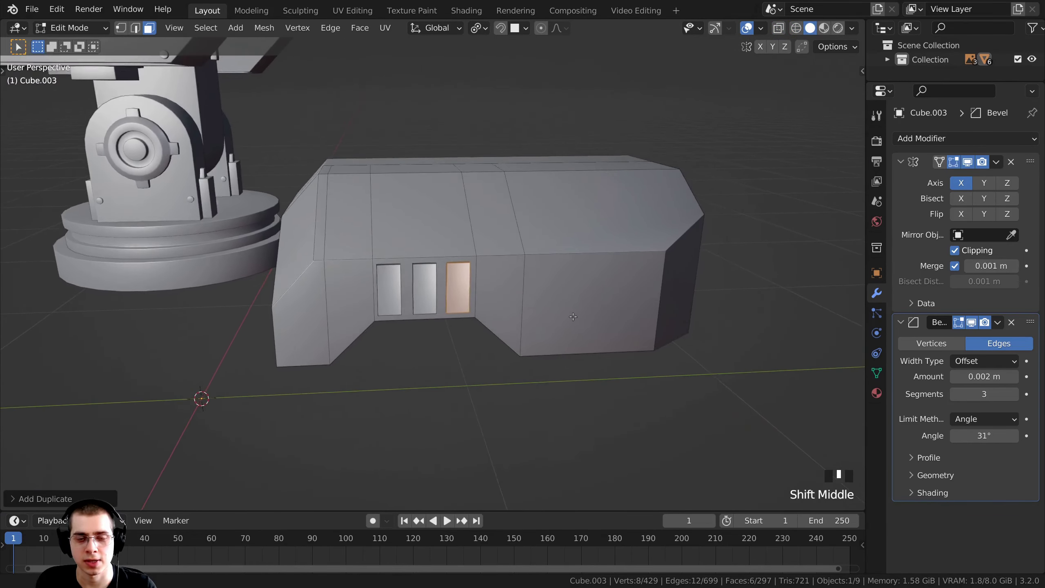
Step: Select the housing's entire mesh, including the three vent panels, and recalculate its normals to face outward
{"action": "scroll", "coordinate": [487, 259], "scroll_direction": "up", "scroll_amount": 2}
{"action": "key", "text": "a"}
{"action": "key", "text": "a"}
{"action": "key", "text": "a"}
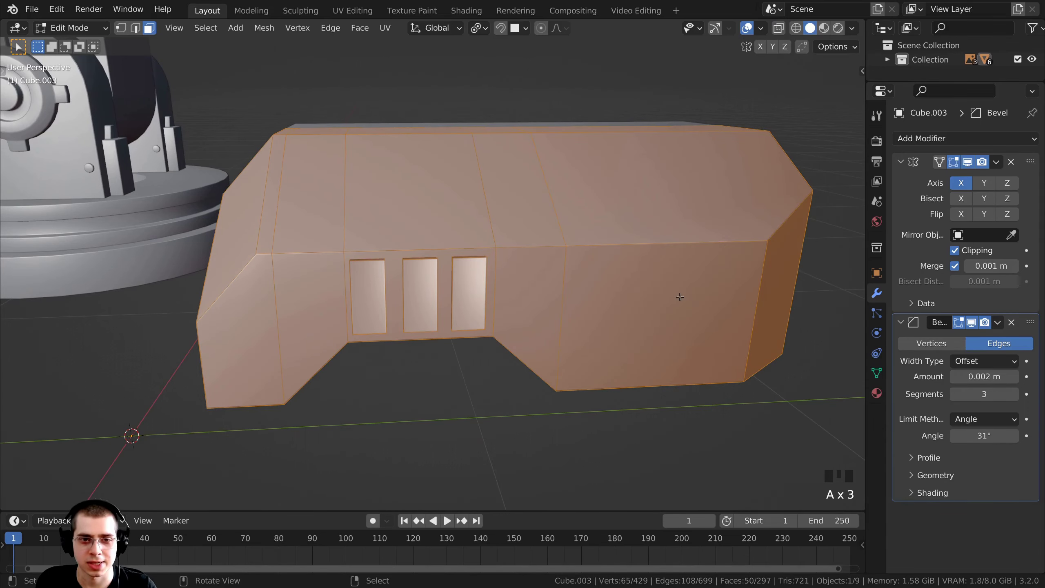
{"action": "scroll", "coordinate": [680, 297], "scroll_direction": "up", "scroll_amount": 1}
{"action": "key", "text": "alt+a"}
{"action": "key", "text": "a"}
{"action": "middle_click_drag", "start_coordinate": [680, 297], "coordinate": [597, 262]}
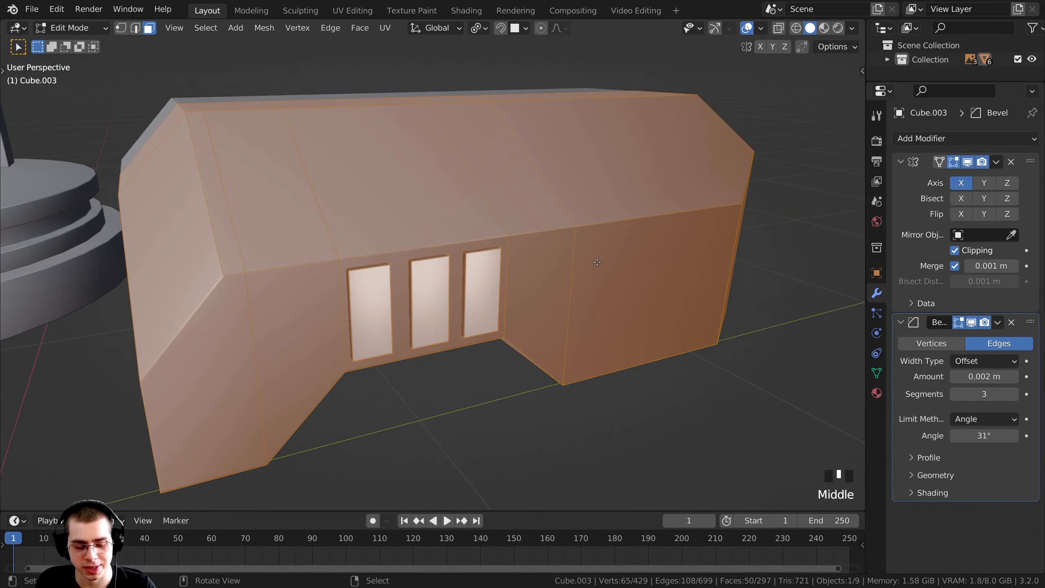
{"action": "key", "text": "shift+n"}
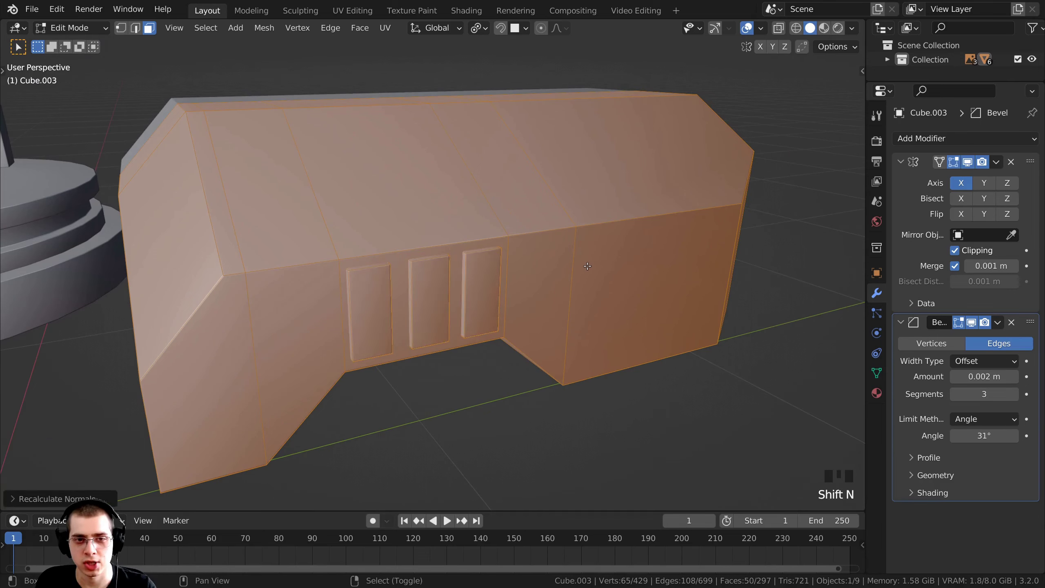
Step: Clear the mesh selection and save the file
{"action": "middle_click_drag", "start_coordinate": [586, 296], "coordinate": [405, 202]}
{"action": "scroll", "coordinate": [509, 178], "scroll_direction": "down", "scroll_amount": 1}
{"action": "key", "text": "alt+a"}
{"action": "key", "text": "ctrl+s"}
{"action": "scroll", "coordinate": [403, 203], "scroll_direction": "up", "scroll_amount": 1}
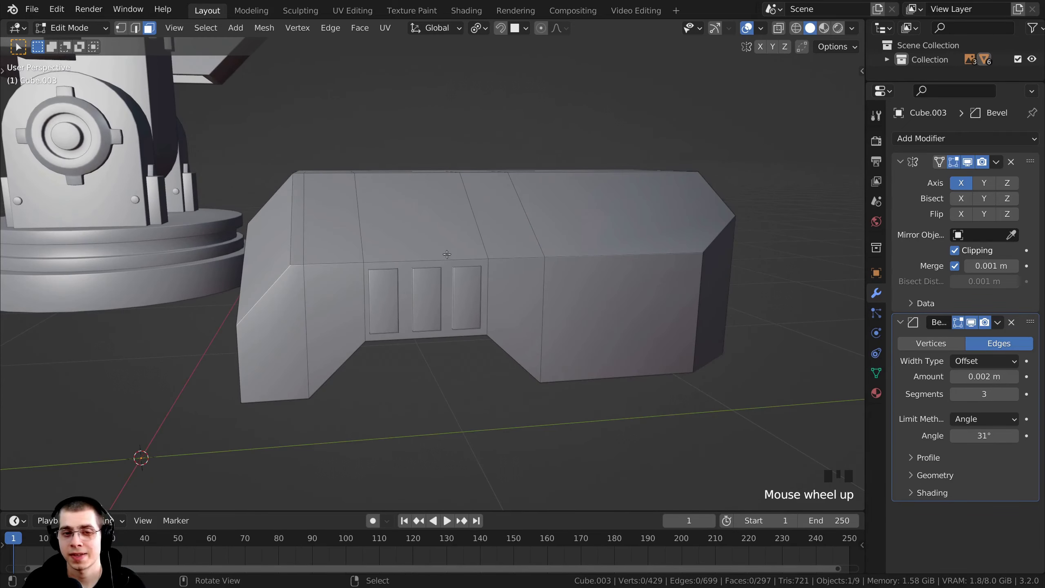
Step: Duplicate the housing's rear side face and place the copy at the reference side box's outer edge in the top view
{"action": "middle_click_drag", "start_coordinate": [447, 254], "coordinate": [572, 280]}
{"action": "middle_click_drag", "start_coordinate": [572, 280], "coordinate": [593, 279], "text": "shift"}
{"action": "middle_click_drag", "start_coordinate": [702, 278], "coordinate": [595, 272]}
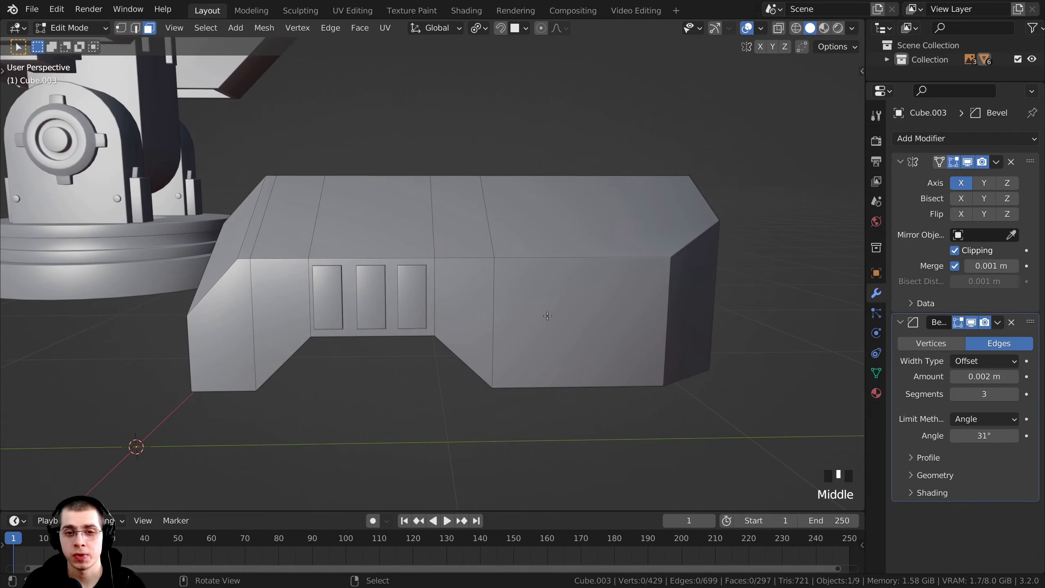
{"action": "right_click", "coordinate": [585, 294]}
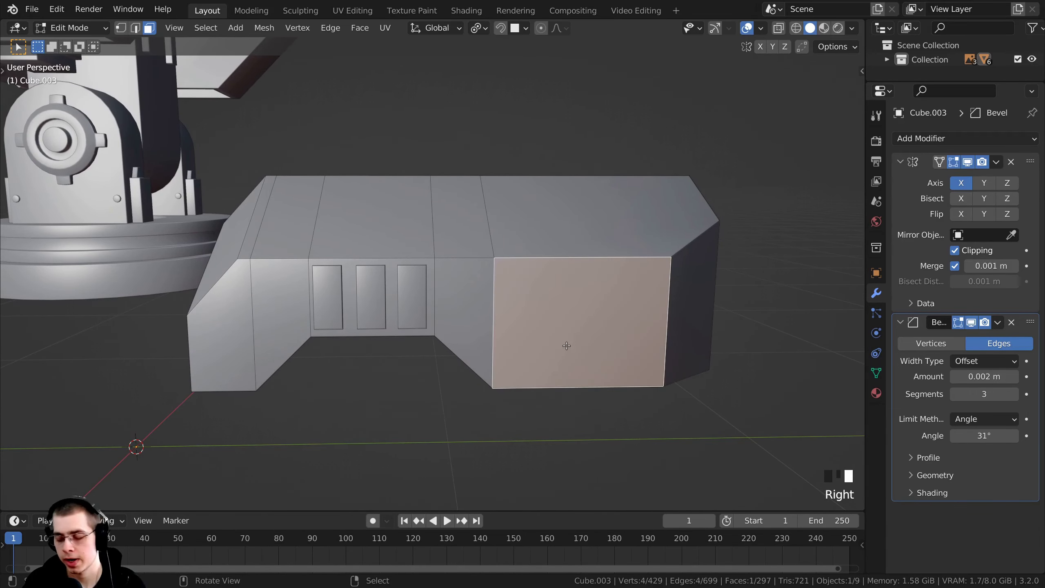
{"action": "middle_click_drag", "start_coordinate": [566, 346], "coordinate": [570, 341]}
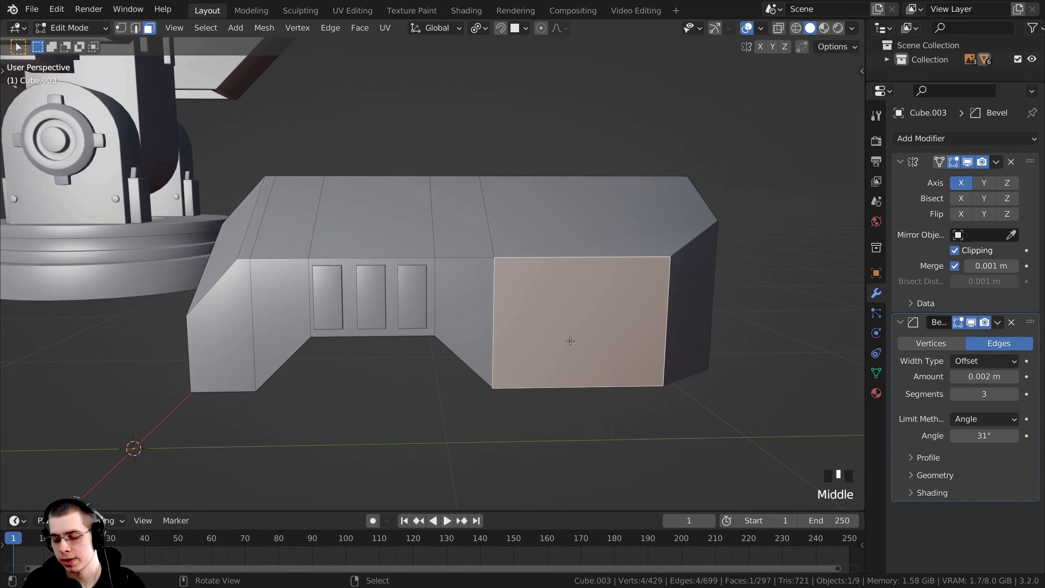
{"action": "key", "text": "KP_7"}
{"action": "middle_click_drag", "start_coordinate": [470, 98], "coordinate": [438, 176], "text": "shift"}
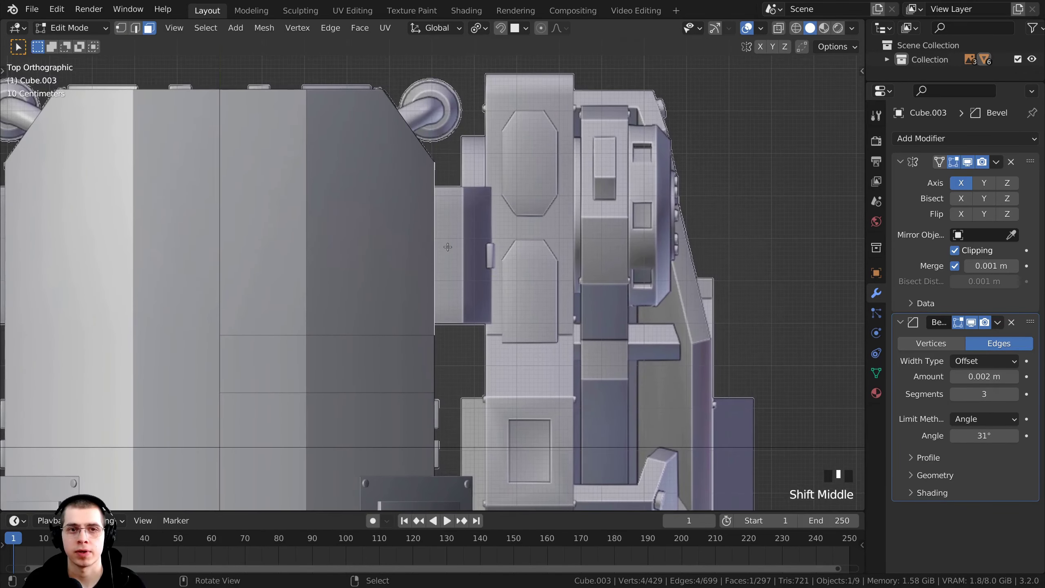
{"action": "scroll", "coordinate": [438, 176], "scroll_direction": "up", "scroll_amount": 3}
{"action": "key", "text": "shift+d"}
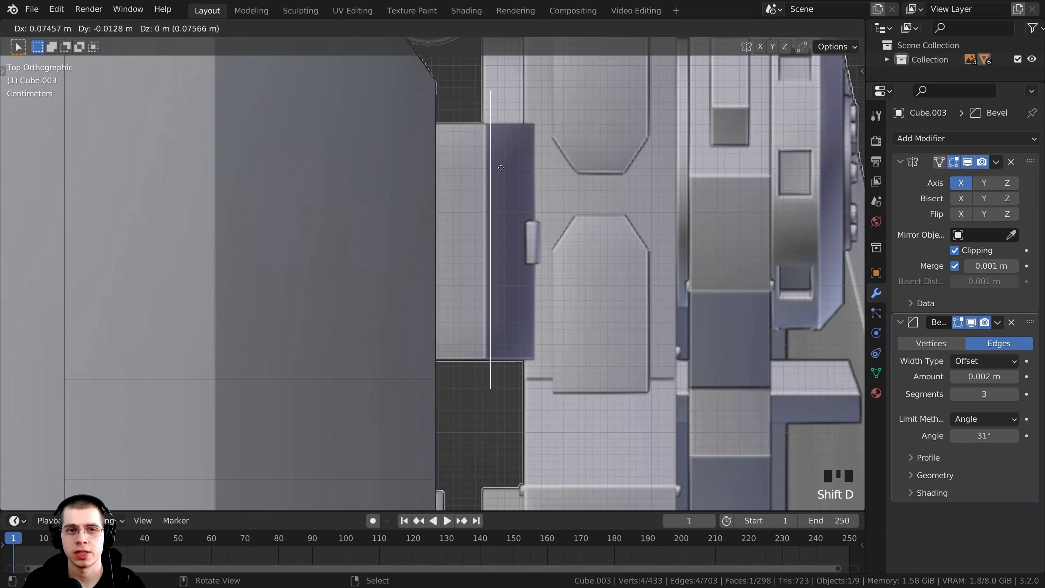
{"action": "left_click", "coordinate": [541, 174]}
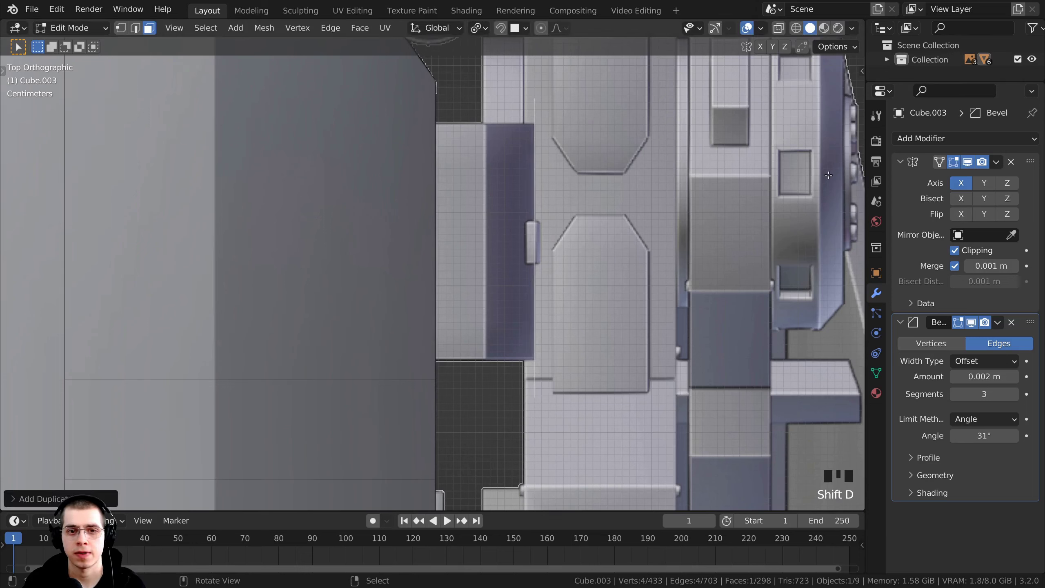
Step: Scale the duplicated face down to the reference side box's length, align it in the top view, and show the right view
{"action": "key", "text": "s"}
{"action": "left_click", "coordinate": [761, 180]}
{"action": "key", "text": "g"}
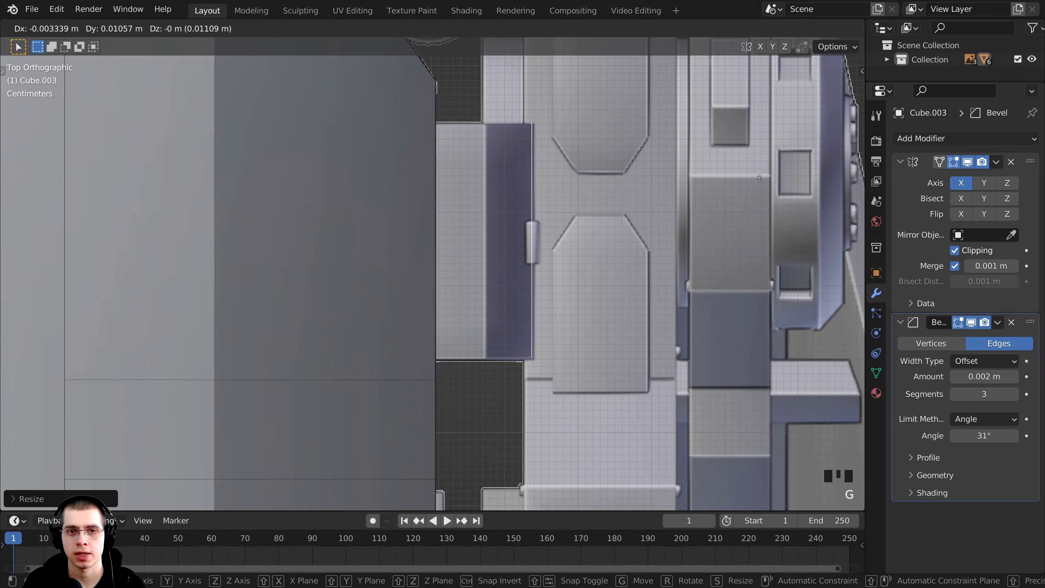
{"action": "left_click", "coordinate": [763, 177]}
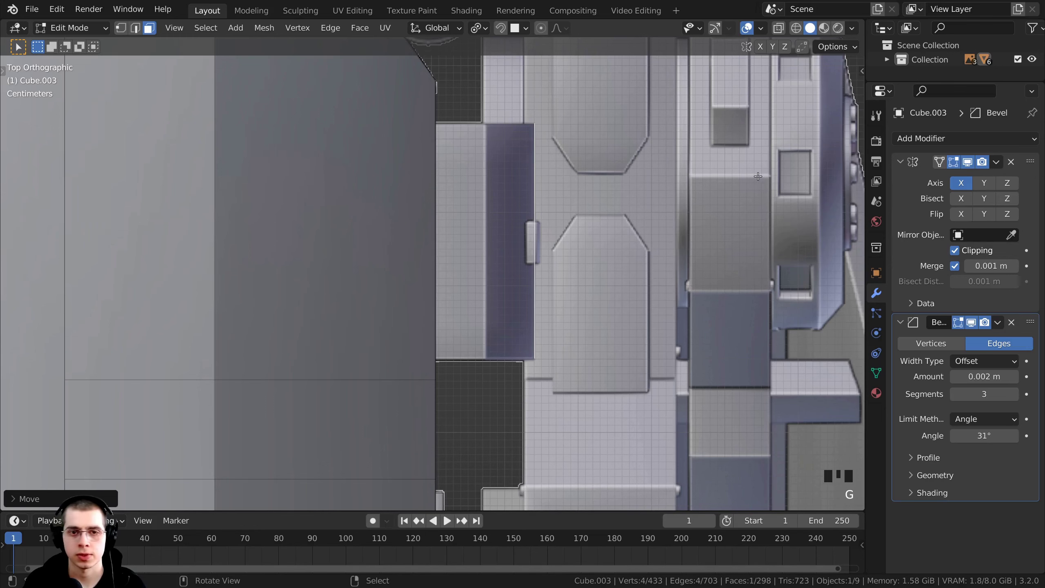
{"action": "key", "text": "KP_3"}
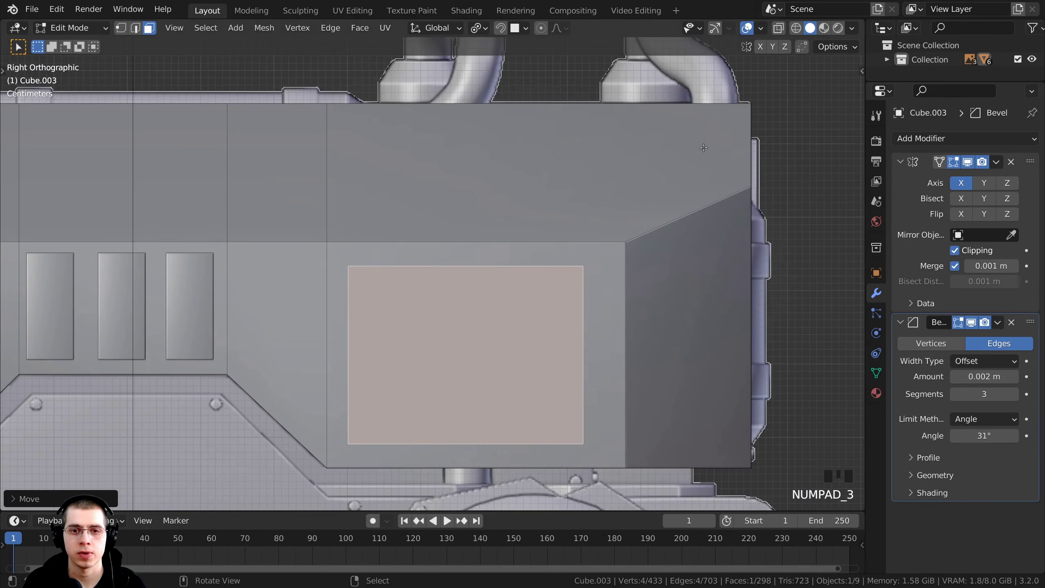
Step: Scale the duplicated face vertically to the reference side box's height and align it in the wireframe right view
{"action": "key", "text": "z"}
{"action": "left_click", "coordinate": [582, 245]}
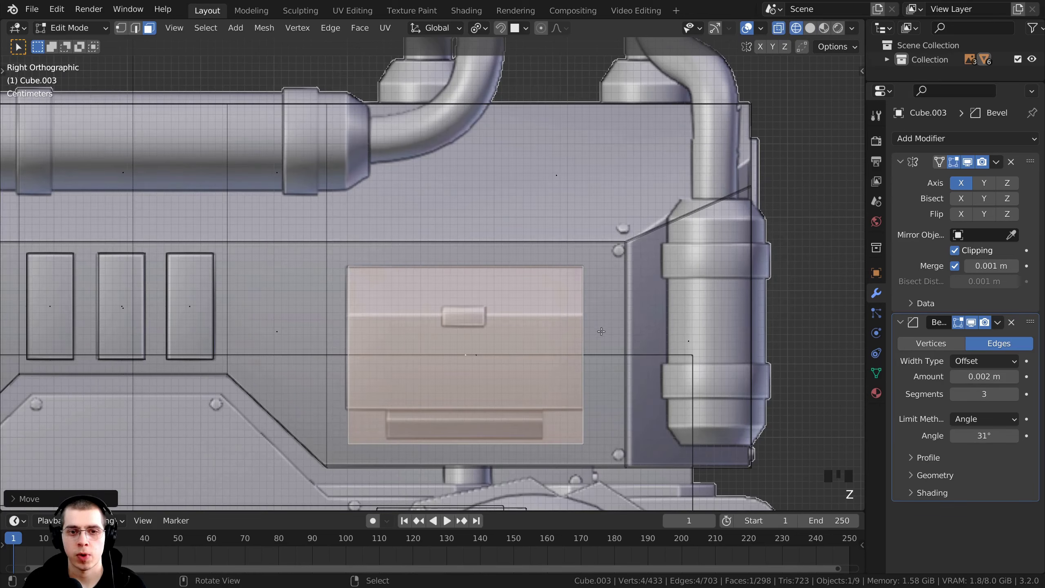
{"action": "key", "text": "g"}
{"action": "left_click", "coordinate": [630, 334]}
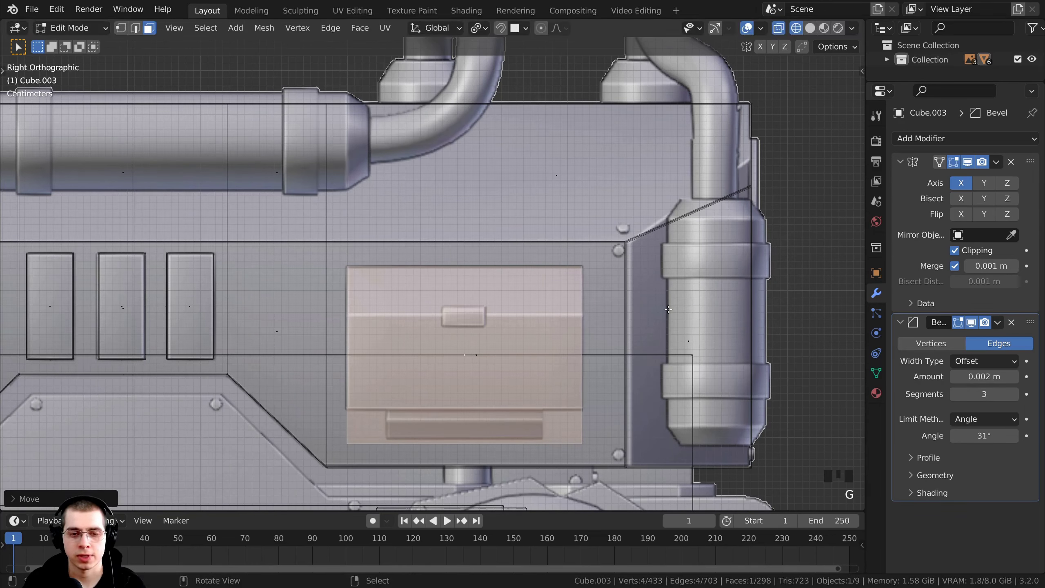
{"action": "key", "text": "s"}
{"action": "key", "text": "z"}
{"action": "left_click", "coordinate": [635, 320]}
{"action": "key", "text": "g"}
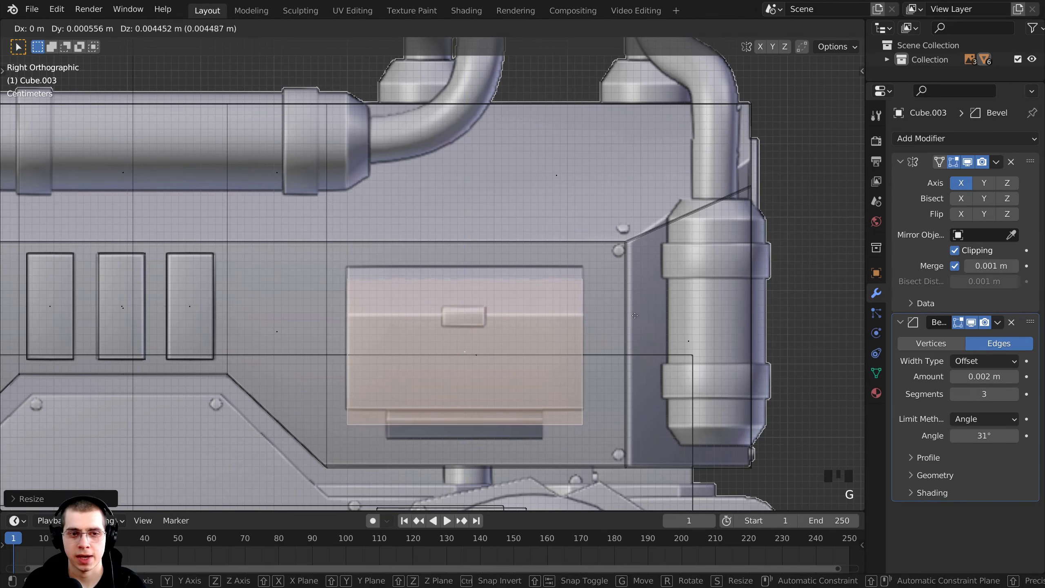
{"action": "left_click", "coordinate": [635, 312]}
Step: Fine-tune the face's length along the Y axis to match the reference side box's outline
{"action": "key", "text": "s"}
{"action": "key", "text": "y"}
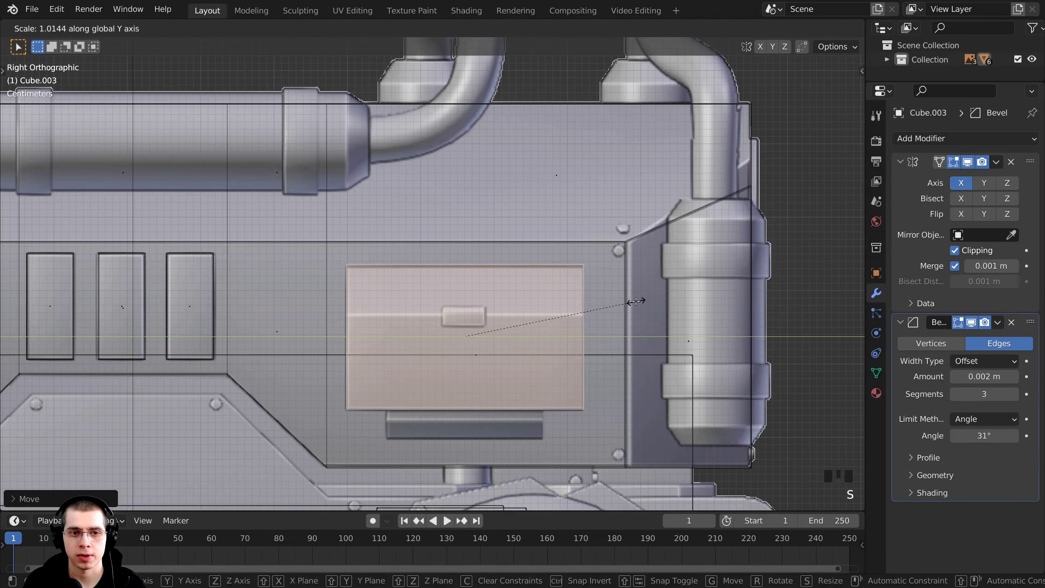
{"action": "key", "text": "g"}
{"action": "right_click", "coordinate": [613, 284]}
Step: Extrude the face inward in the front view until the side box reaches inside the housing wall
{"action": "key", "text": "KP_1"}
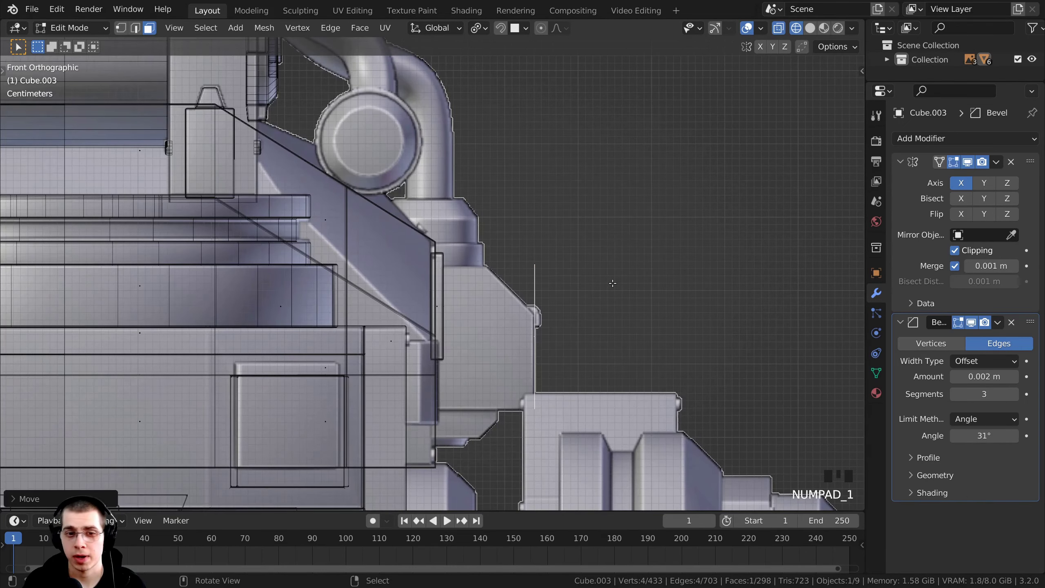
{"action": "key", "text": "e"}
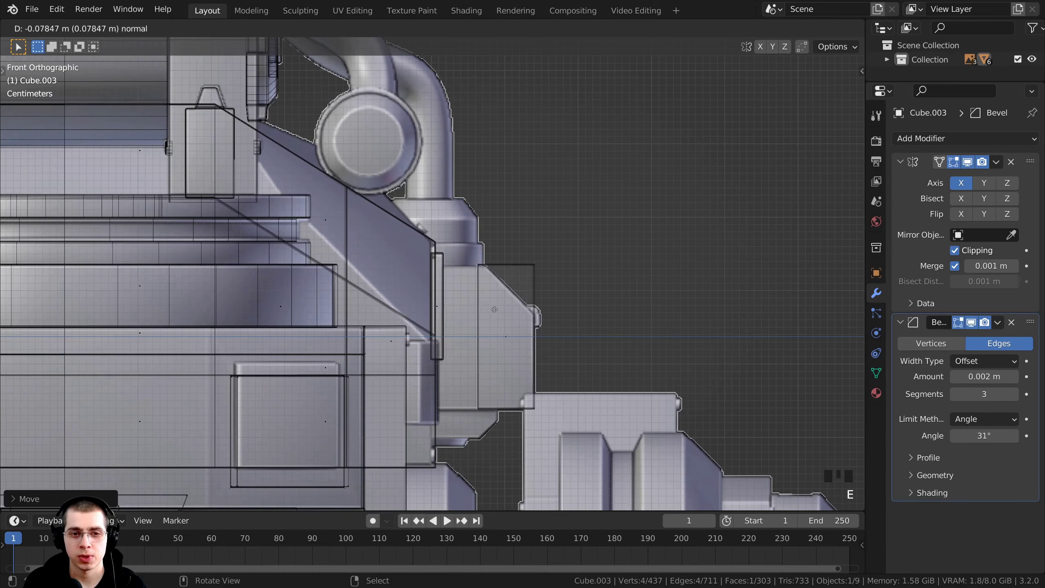
{"action": "left_click", "coordinate": [440, 314]}
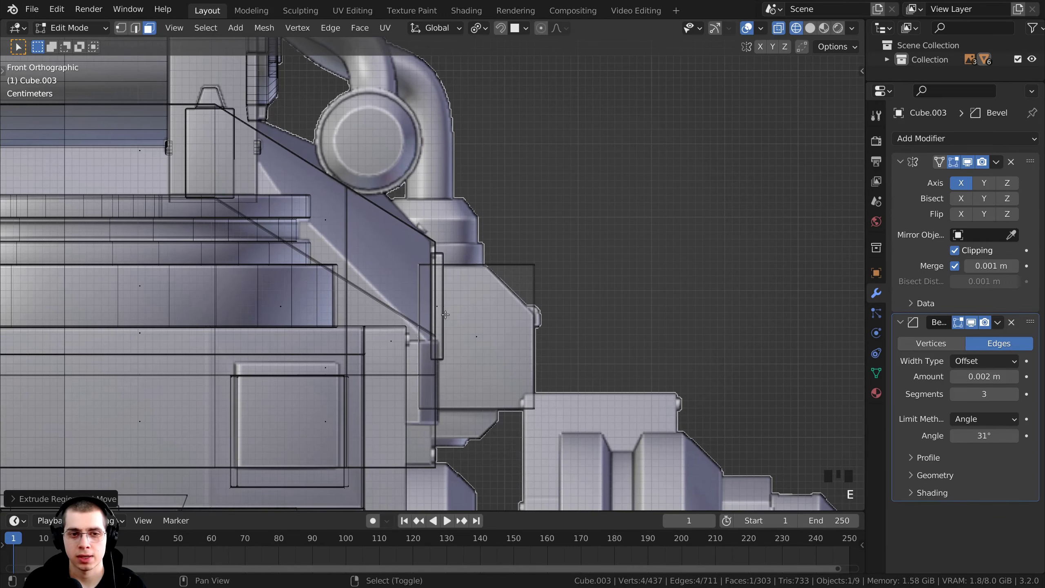
Step: Bevel the side box's upper outer edge with one segment to match the reference's sloped corner, and check it in solid view
{"action": "middle_click_drag", "start_coordinate": [498, 362], "coordinate": [457, 327], "text": "shift"}
{"action": "scroll", "coordinate": [477, 319], "scroll_direction": "up", "scroll_amount": 1}
{"action": "scroll", "coordinate": [477, 263], "scroll_direction": "up", "scroll_amount": 1}
{"action": "left_click", "coordinate": [121, 28]}
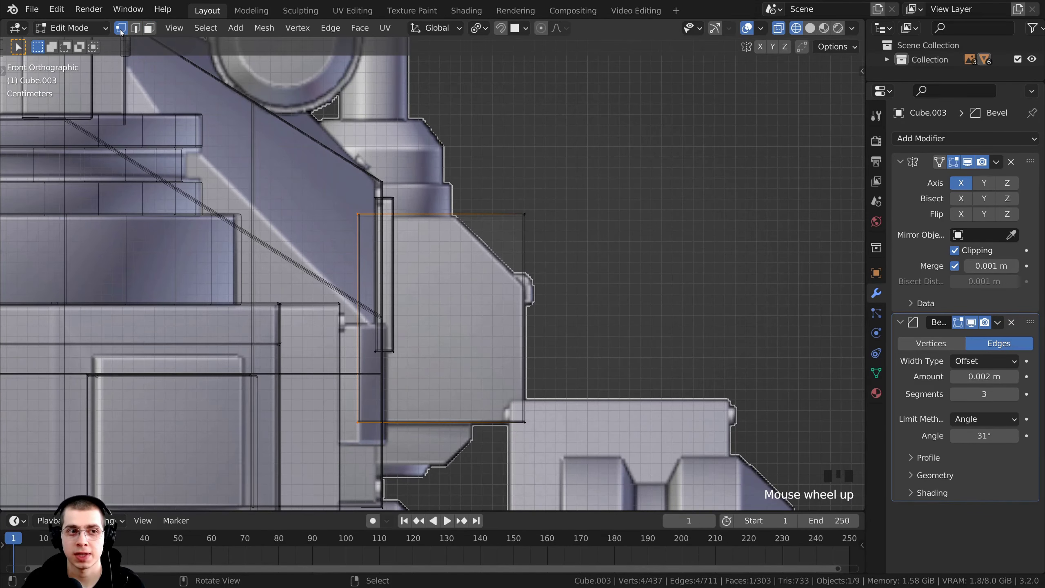
{"action": "scroll", "coordinate": [520, 187], "scroll_direction": "up", "scroll_amount": 1}
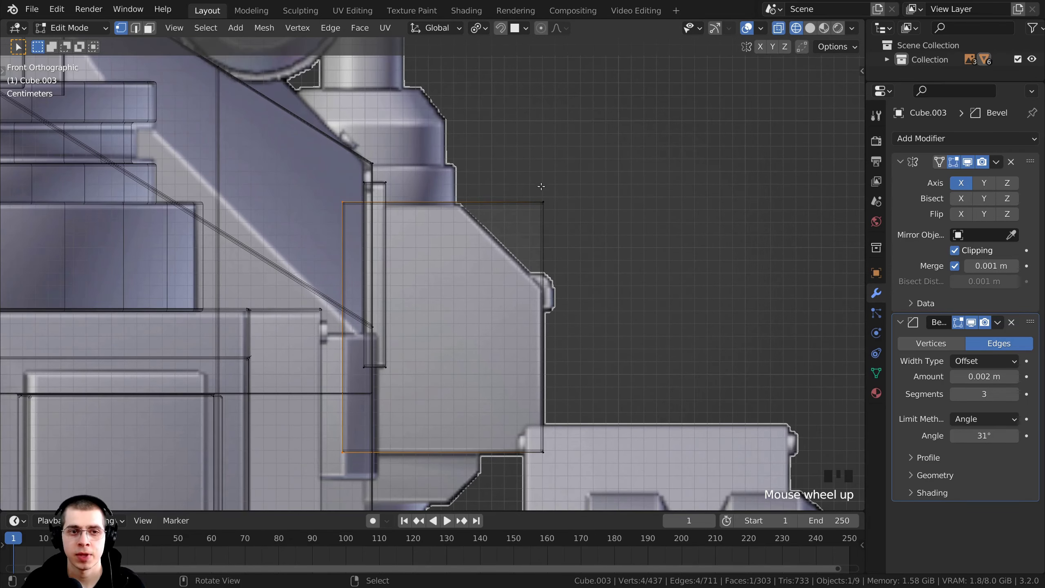
{"action": "key", "text": "alt+a"}
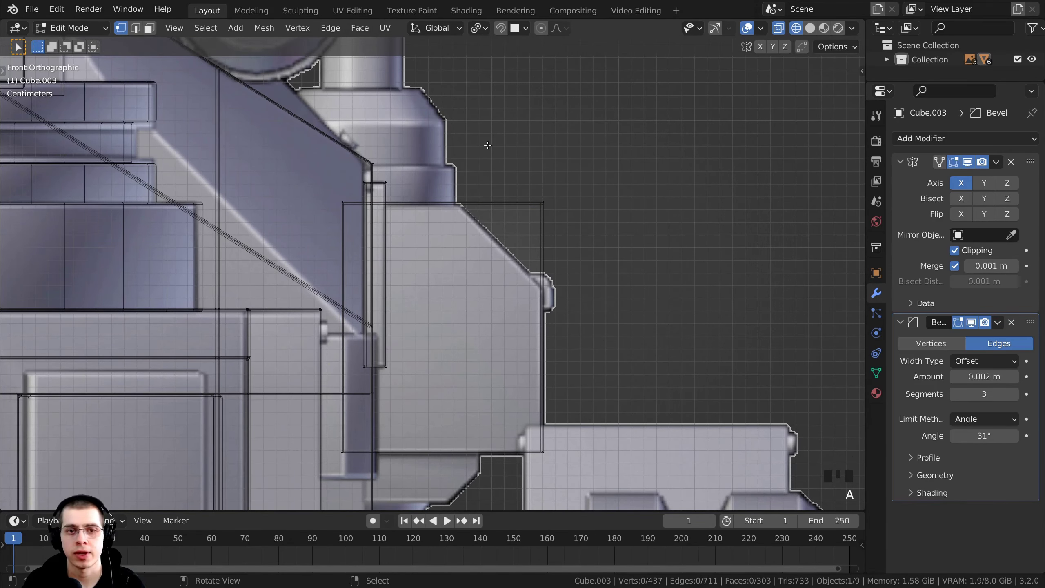
{"action": "key", "text": "b"}
{"action": "left_click_drag", "start_coordinate": [488, 146], "coordinate": [618, 258]}
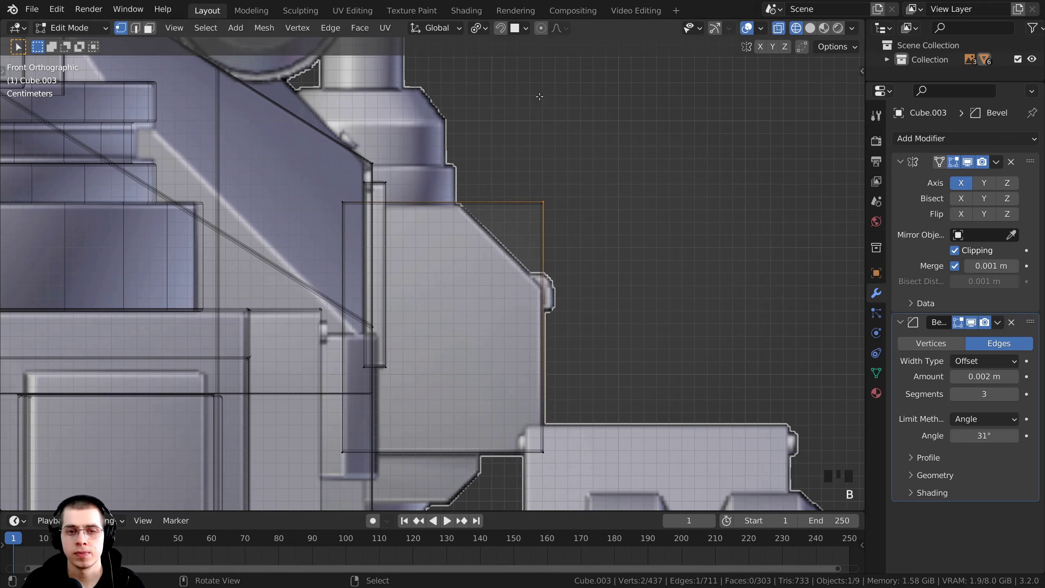
{"action": "key", "text": "ctrl+b"}
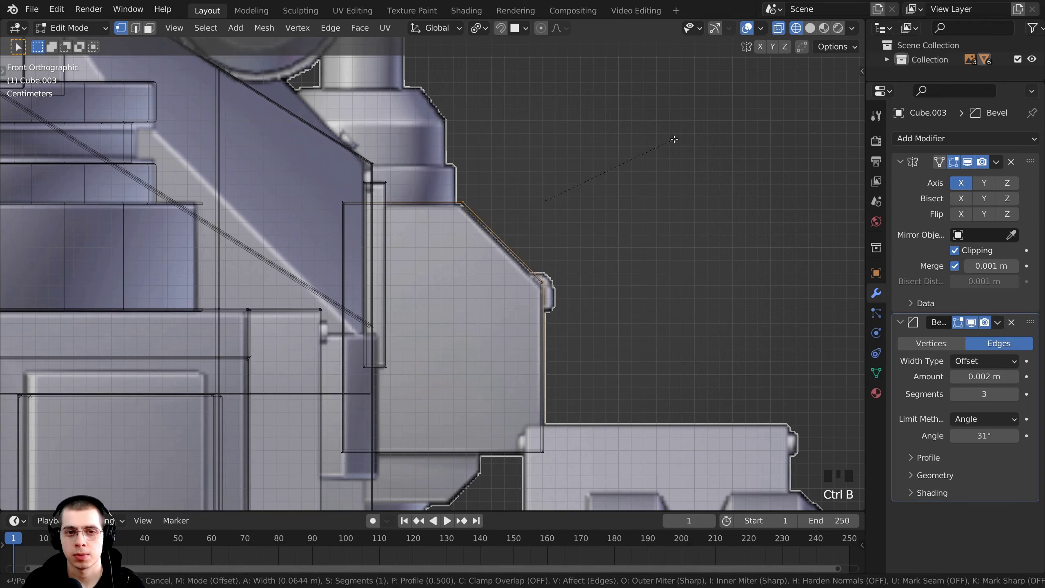
{"action": "left_click", "coordinate": [674, 139]}
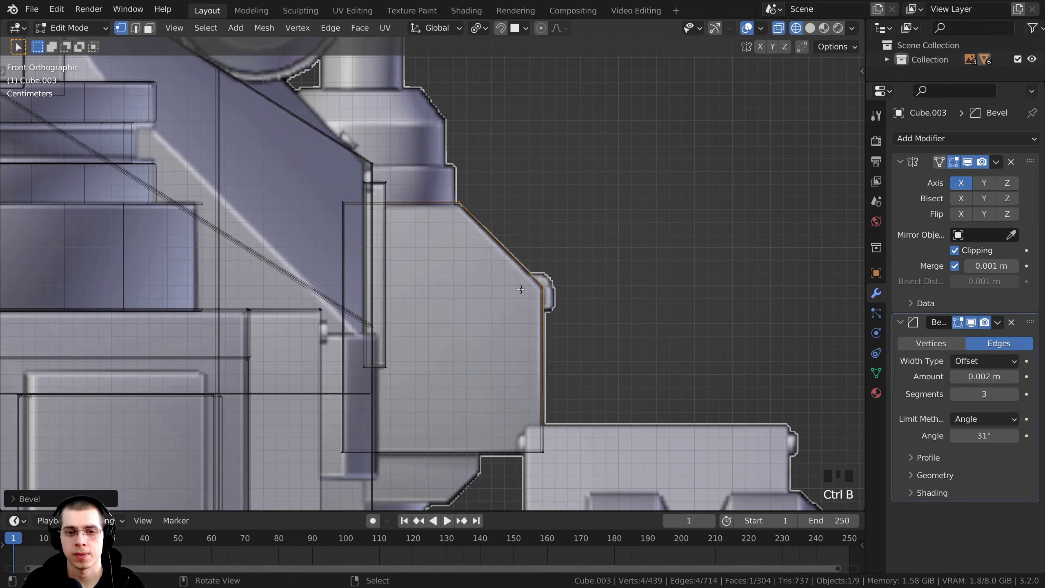
{"action": "key", "text": "z"}
{"action": "left_click", "coordinate": [605, 291]}
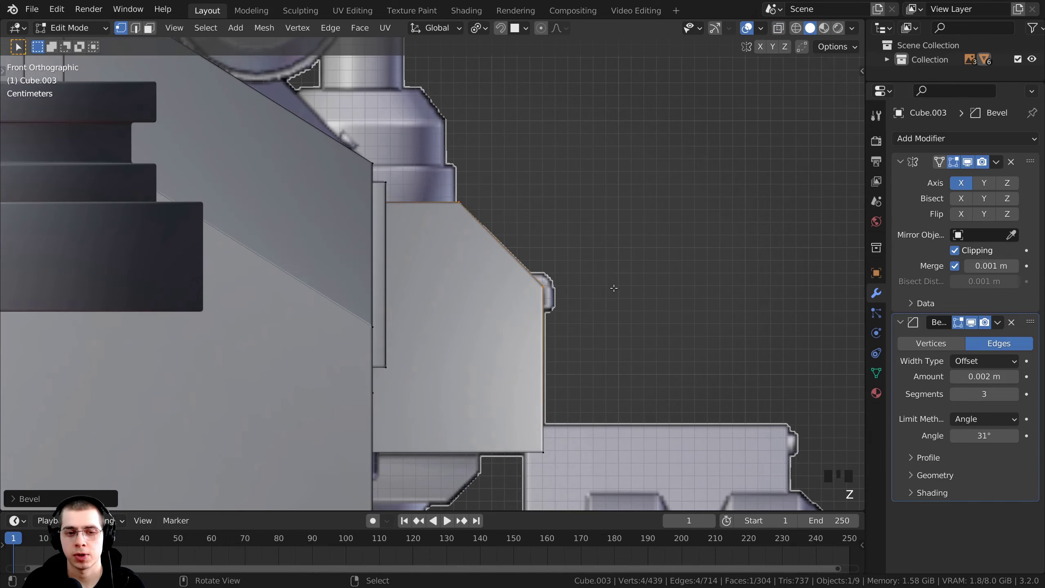
{"action": "mouse_move", "coordinate": [609, 290]}
{"action": "middle_mouse_down"}
{"action": "mouse_move", "coordinate": [443, 280]}
{"action": "mouse_move", "coordinate": [455, 262]}
{"action": "mouse_move", "coordinate": [443, 360]}
{"action": "mouse_move", "coordinate": [434, 311]}
{"action": "mouse_move", "coordinate": [399, 345]}
{"action": "mouse_move", "coordinate": [428, 365]}
{"action": "mouse_move", "coordinate": [425, 390]}
{"action": "middle_mouse_up"}
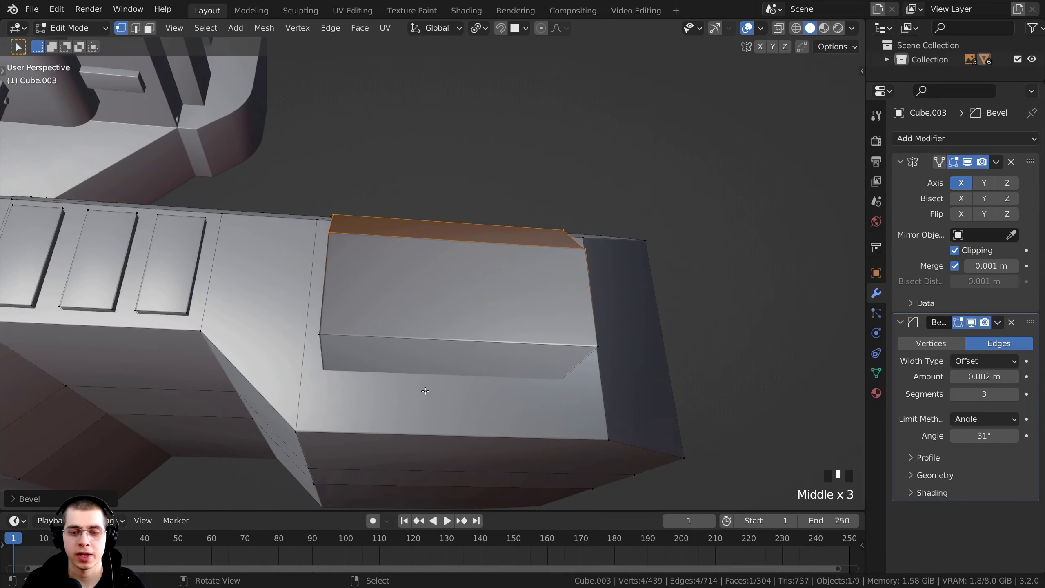
Step: Add two evenly spaced vertical loop cuts across the side box in the wireframe right view
{"action": "key", "text": "KP_3"}
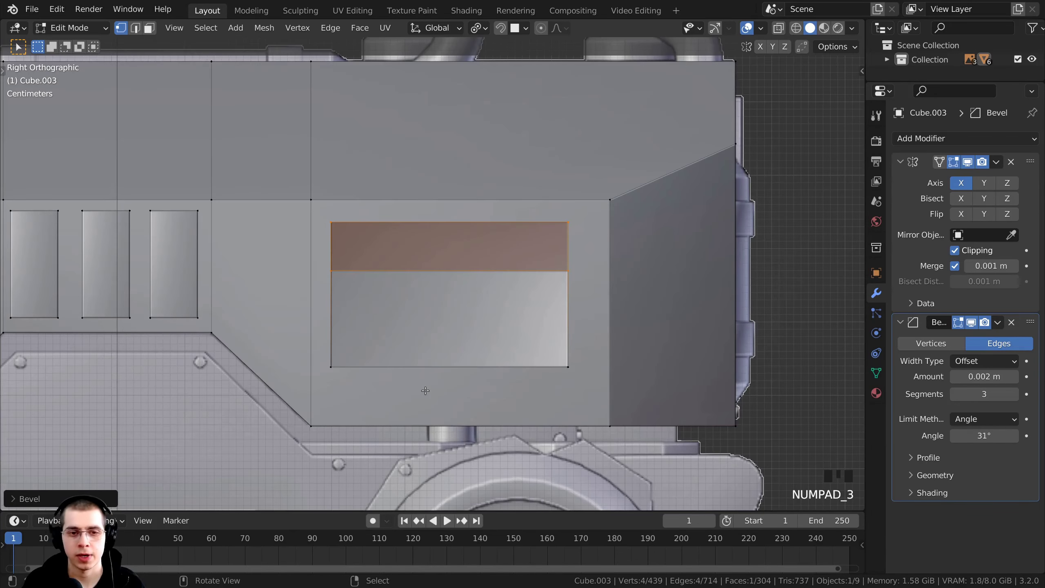
{"action": "scroll", "coordinate": [586, 312], "scroll_direction": "up", "scroll_amount": 2}
{"action": "key", "text": "z"}
{"action": "left_click", "coordinate": [425, 310]}
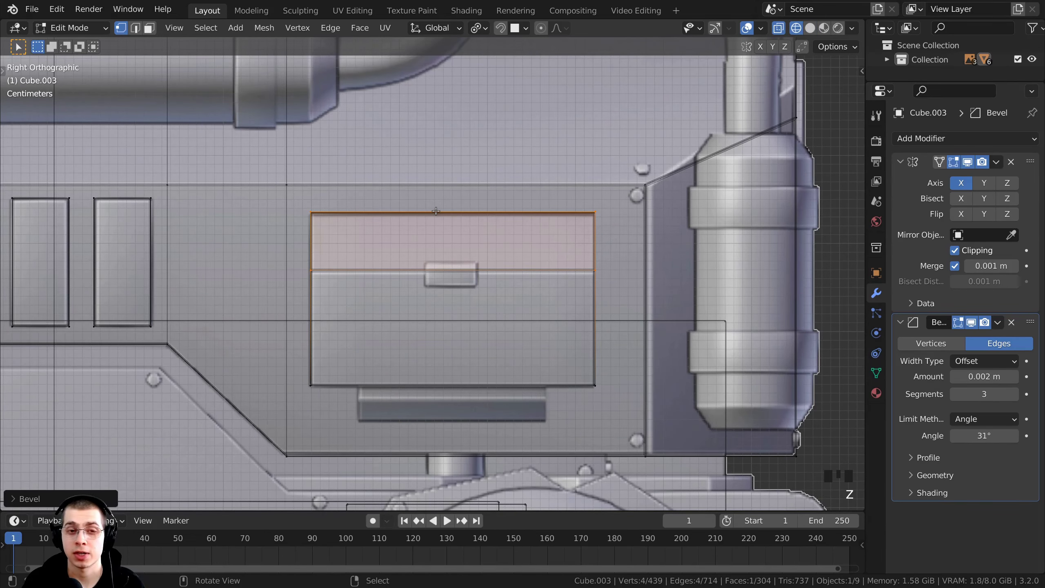
{"action": "key", "text": "ctrl+r"}
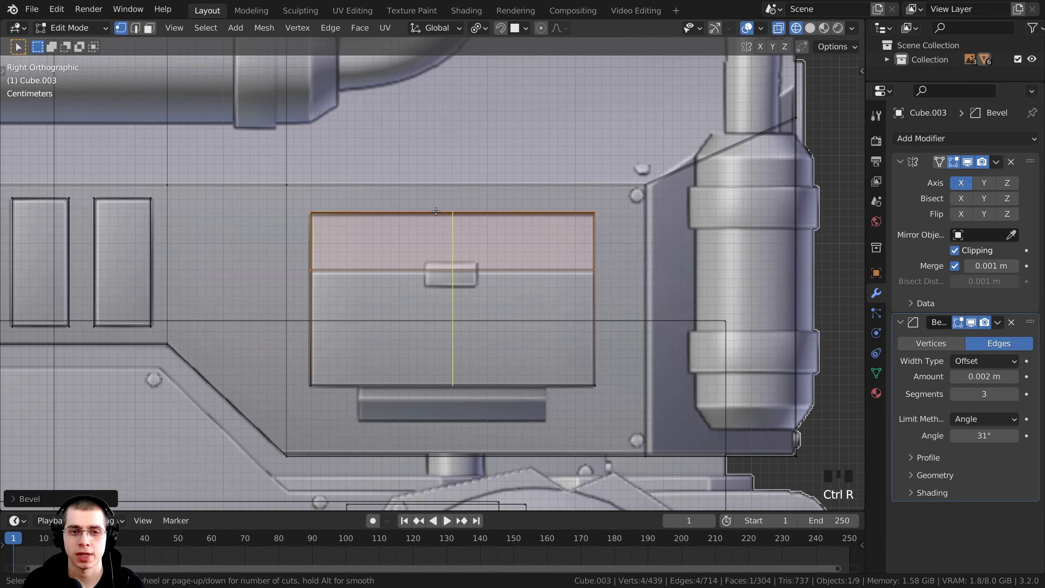
{"action": "scroll", "coordinate": [435, 212], "scroll_direction": "up", "scroll_amount": 1}
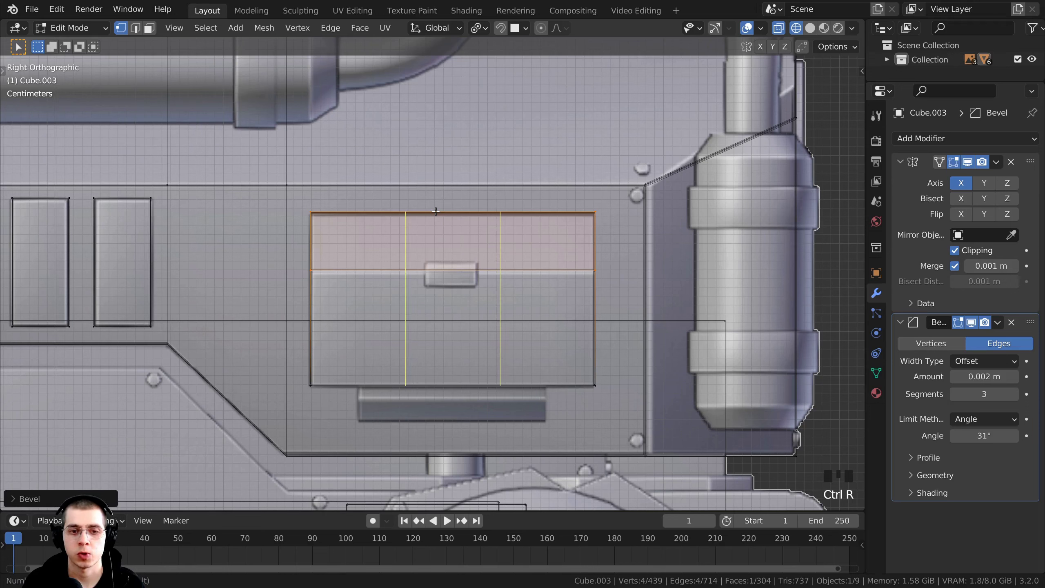
{"action": "left_click", "coordinate": [477, 251]}
{"action": "right_click", "coordinate": [544, 251]}
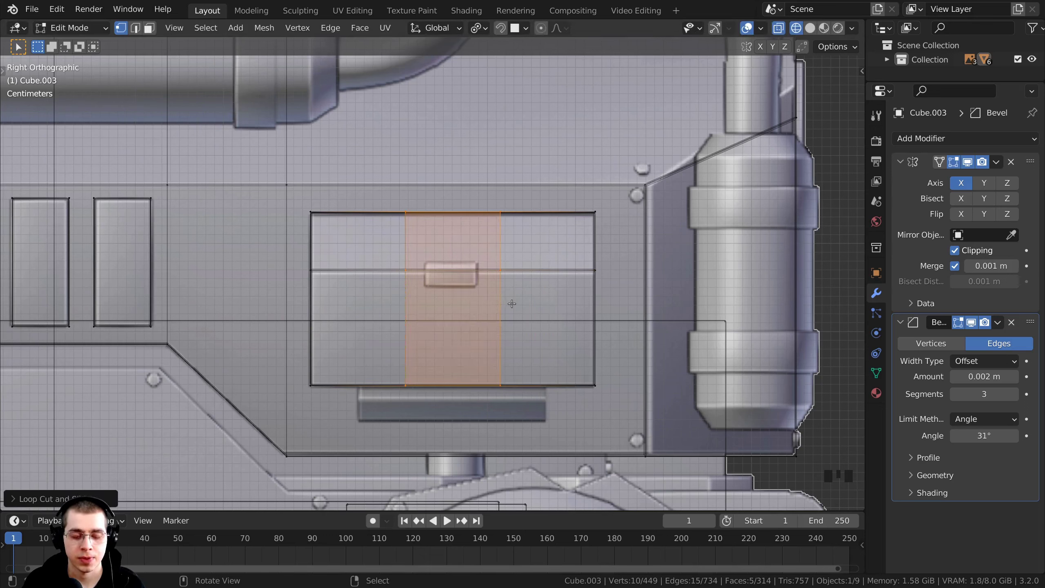
Step: Scale the two loop cuts apart along the Y axis to match the width of the reference block beneath the box
{"action": "key", "text": "s"}
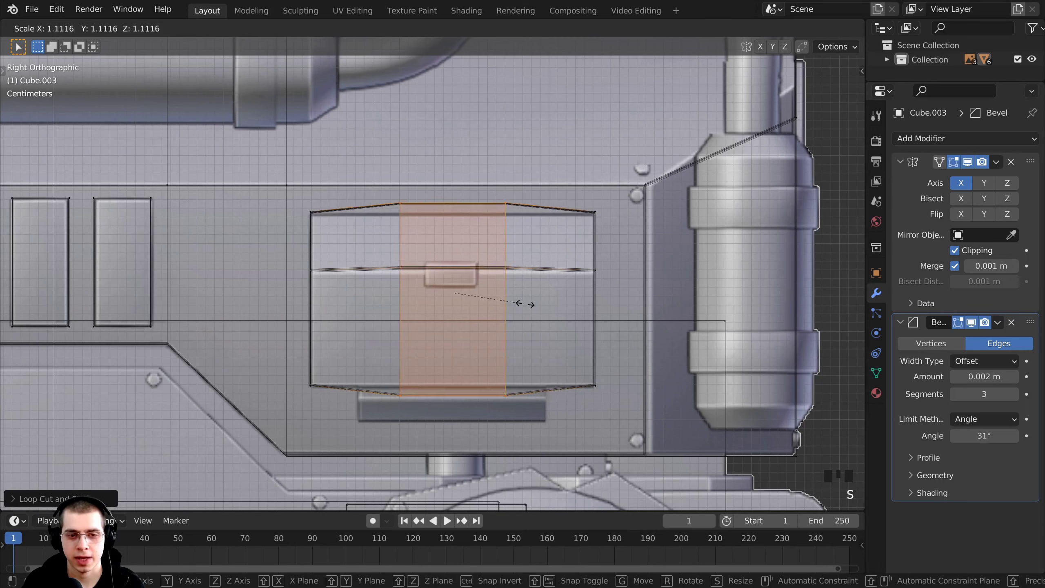
{"action": "key", "text": "y"}
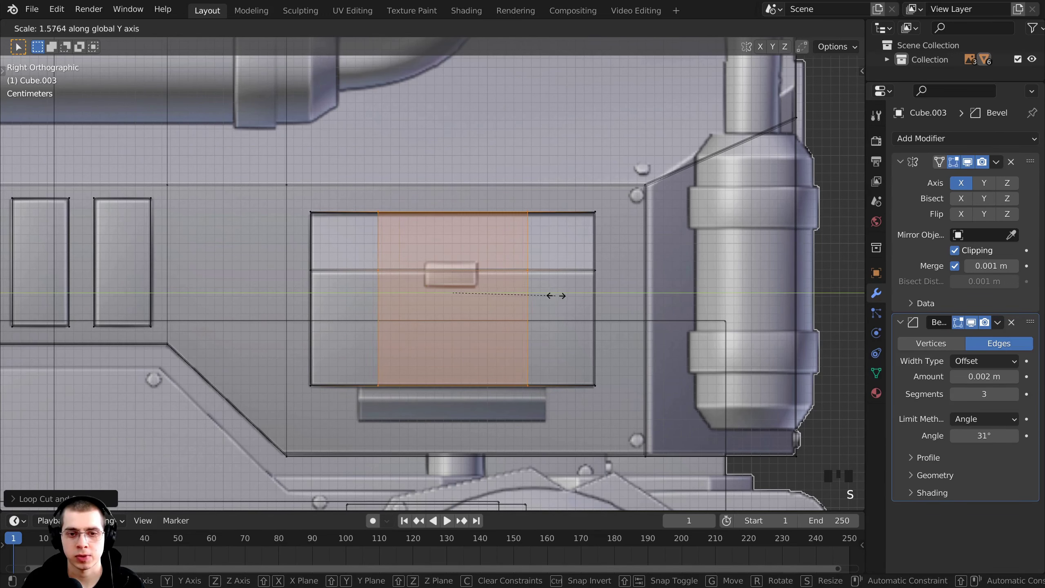
{"action": "left_click", "coordinate": [581, 299]}
{"action": "middle_click_drag", "start_coordinate": [581, 300], "coordinate": [474, 255], "text": "shift"}
{"action": "scroll", "coordinate": [520, 101], "scroll_direction": "up", "scroll_amount": 3}
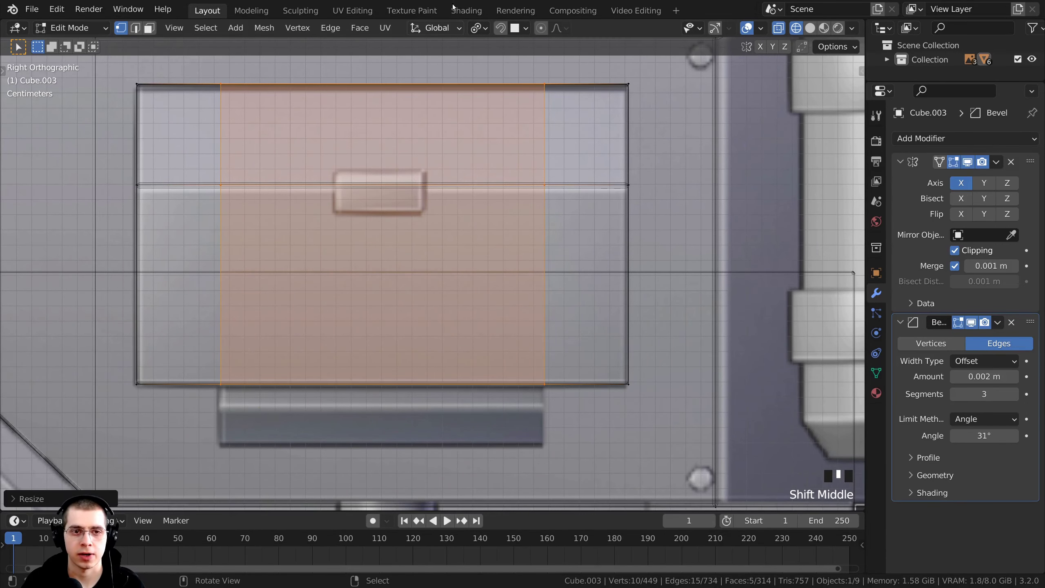
Step: Add a lengthwise loop cut along the side box's underside and slide it toward the box's outer edge
{"action": "middle_click_drag", "start_coordinate": [539, 264], "coordinate": [311, 287]}
{"action": "key", "text": "z"}
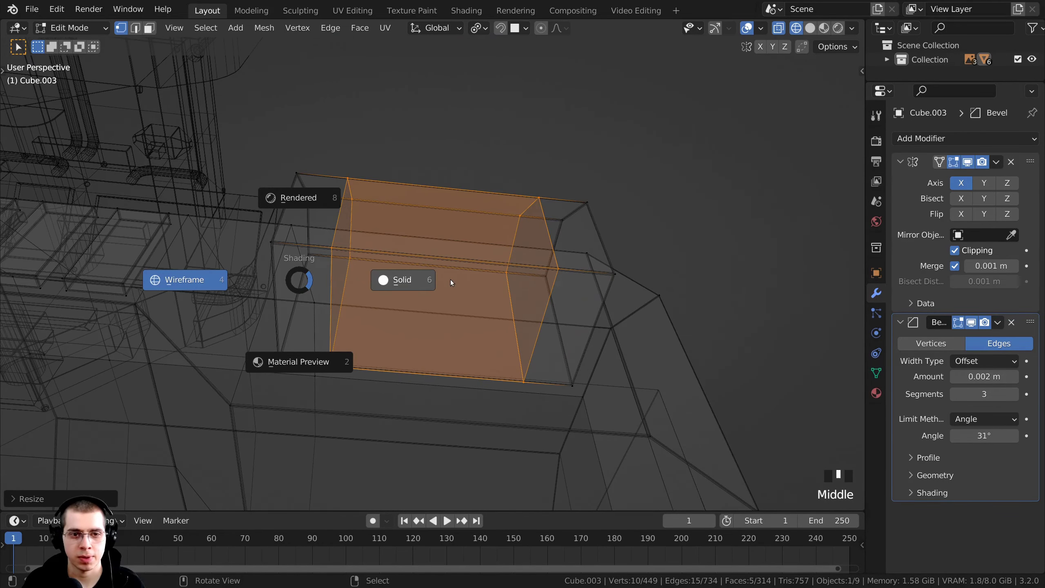
{"action": "left_click", "coordinate": [451, 280]}
{"action": "scroll", "coordinate": [451, 280], "scroll_direction": "up", "scroll_amount": 2}
{"action": "mouse_move", "coordinate": [451, 280]}
{"action": "middle_mouse_down"}
{"action": "mouse_move", "coordinate": [520, 276]}
{"action": "mouse_move", "coordinate": [475, 273]}
{"action": "middle_mouse_up"}
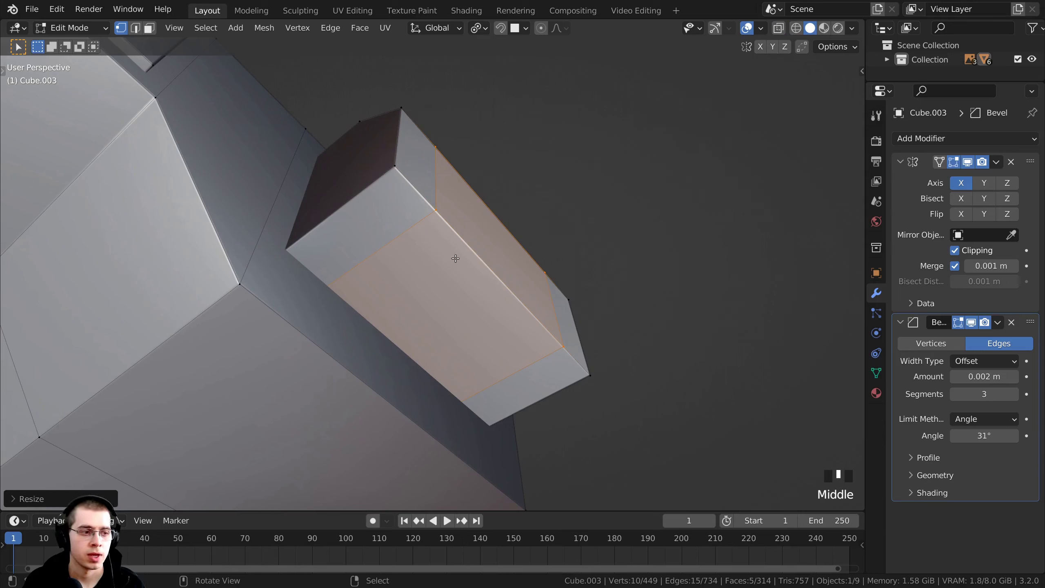
{"action": "key", "text": "ctrl+r"}
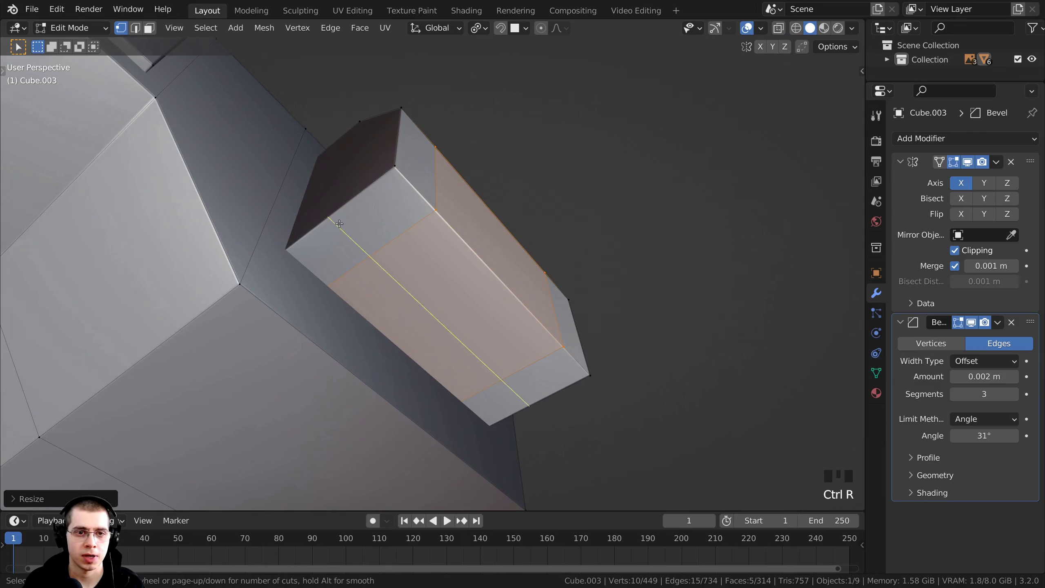
{"action": "left_click", "coordinate": [339, 224]}
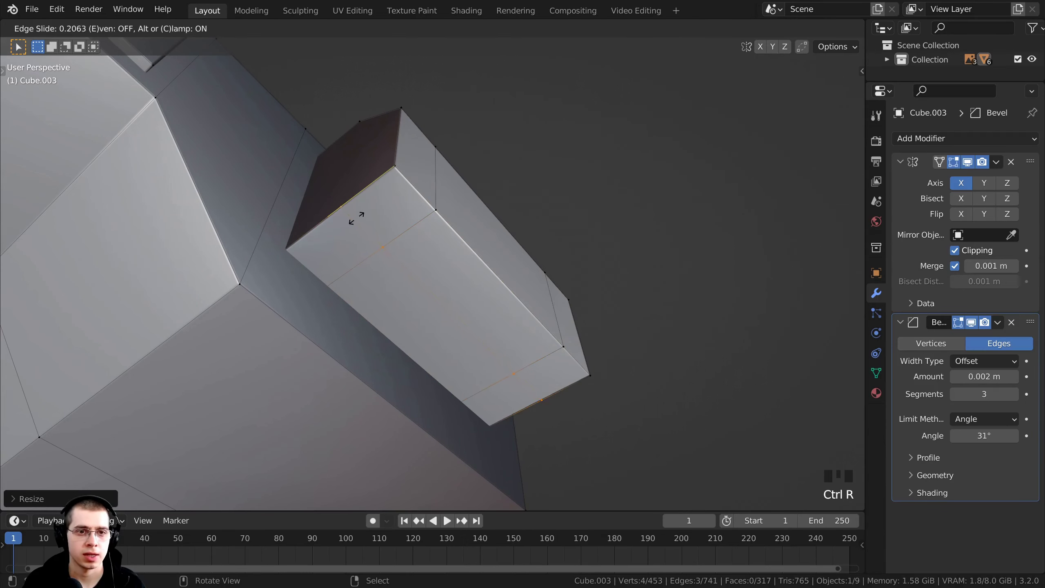
{"action": "left_click", "coordinate": [378, 208]}
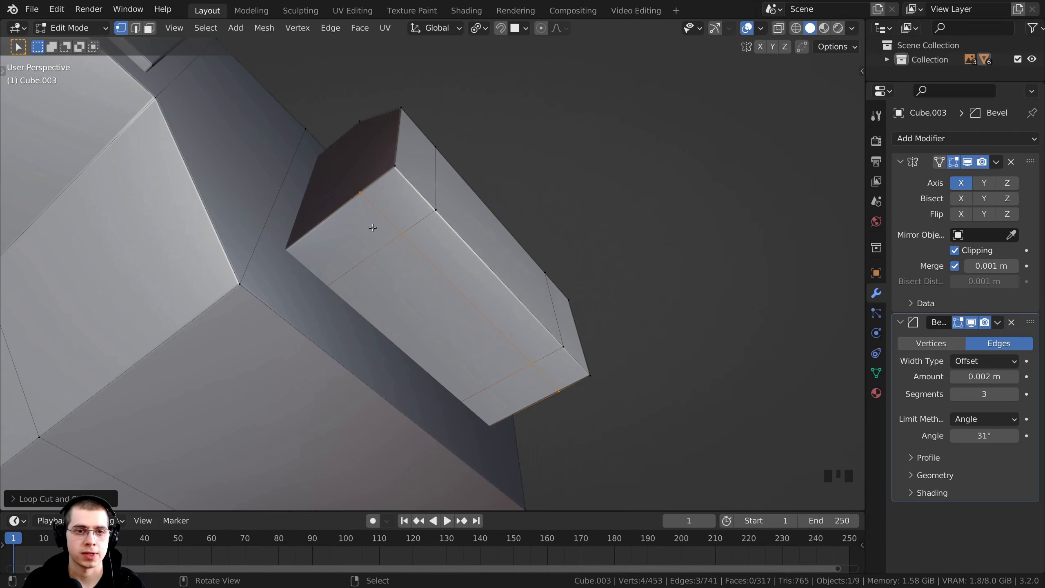
Step: Select the middle inner face on the side box's underside and extrude it downward about 0.013 m
{"action": "left_click", "coordinate": [149, 27]}
{"action": "middle_click_drag", "start_coordinate": [396, 309], "coordinate": [393, 308]}
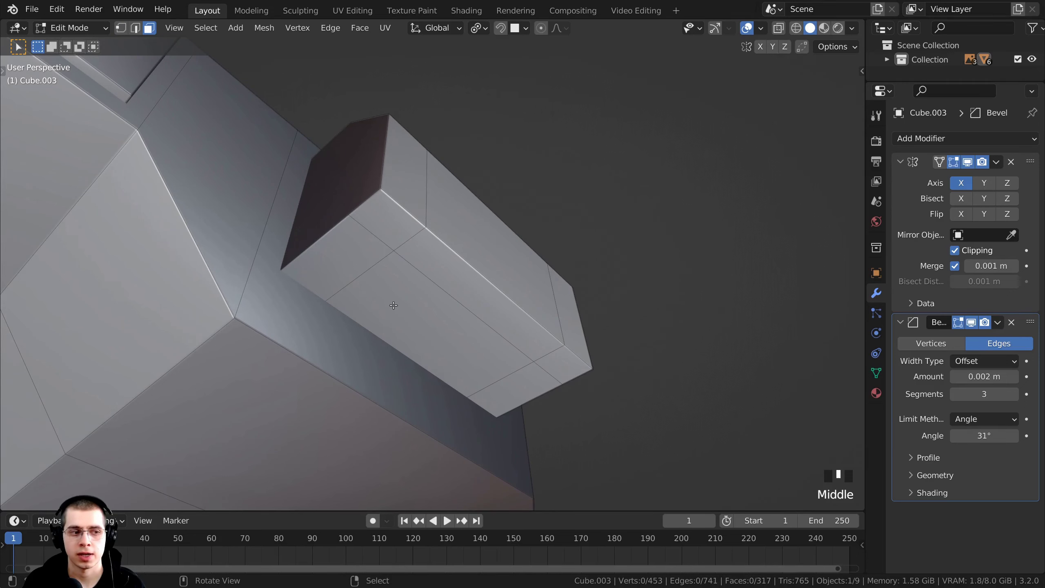
{"action": "left_click", "coordinate": [393, 305]}
{"action": "scroll", "coordinate": [397, 303], "scroll_direction": "up", "scroll_amount": 3}
{"action": "middle_click_drag", "start_coordinate": [415, 273], "coordinate": [441, 279]}
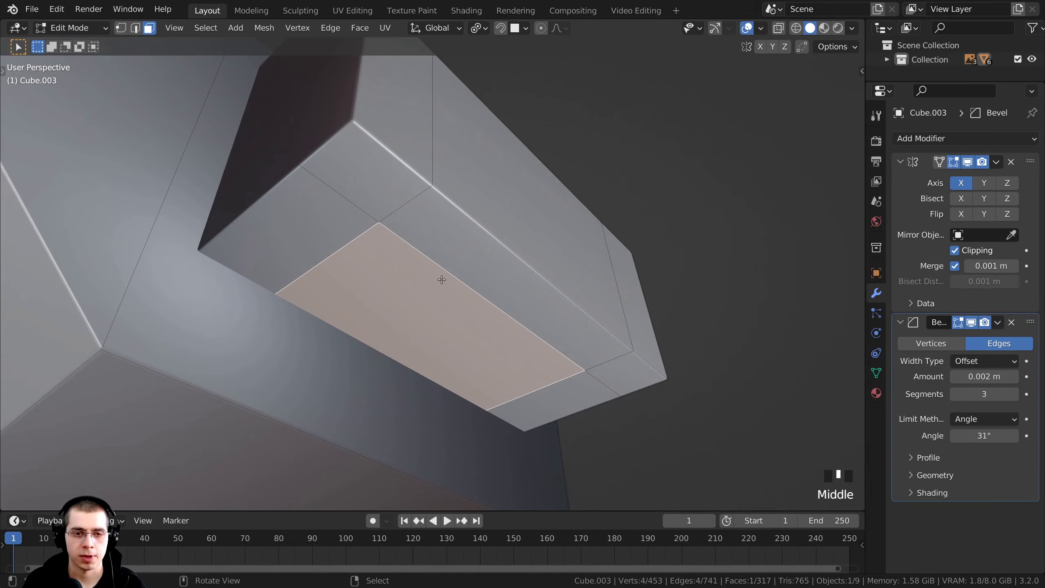
{"action": "key", "text": "e"}
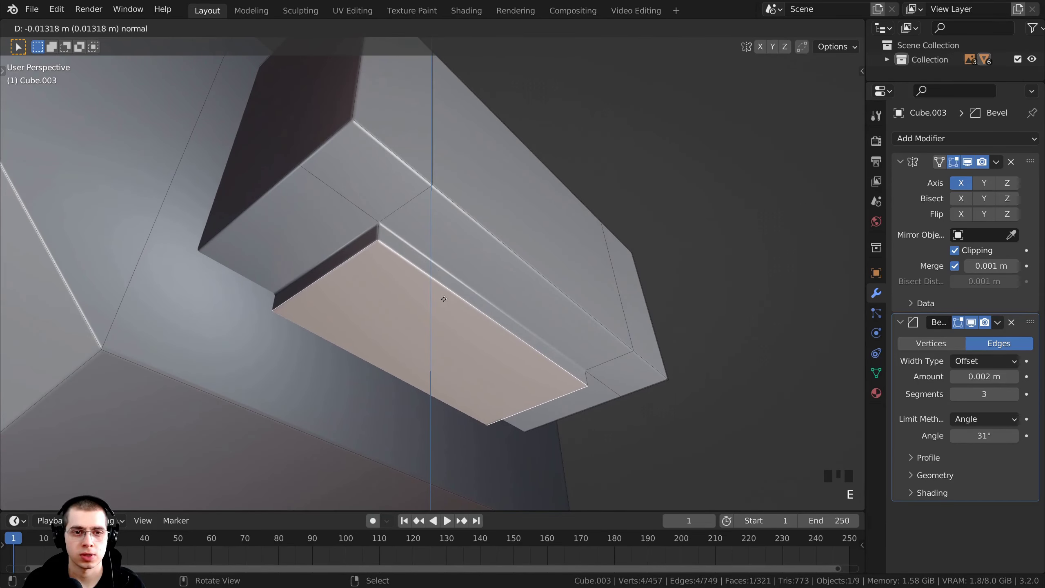
{"action": "left_click", "coordinate": [444, 298]}
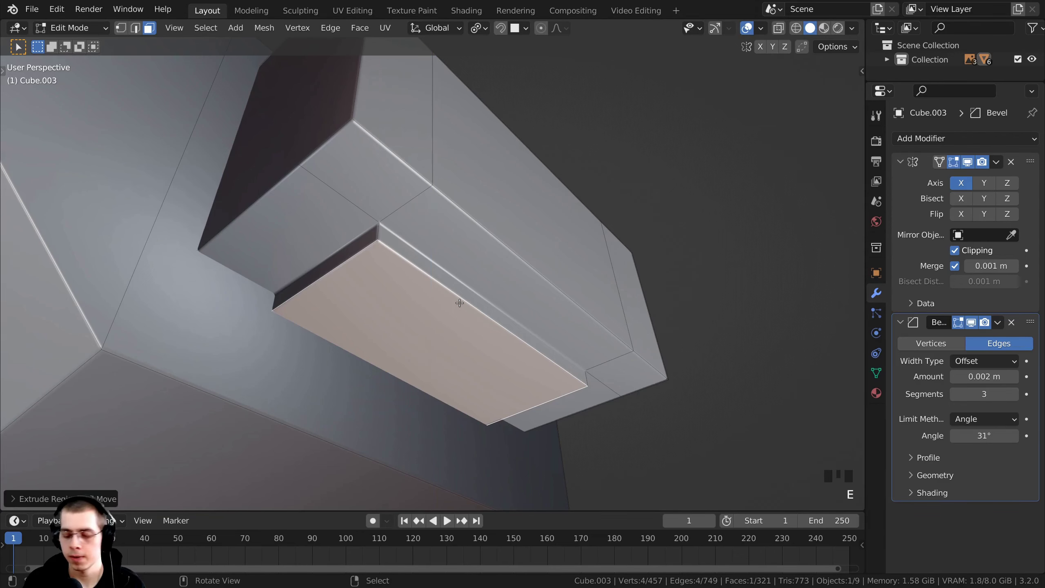
Step: Extrude the underside face again in the front view, down to the lower end of the reference block's sloped section
{"action": "key", "text": "KP_1"}
{"action": "middle_click_drag", "start_coordinate": [460, 302], "coordinate": [461, 265], "text": "shift"}
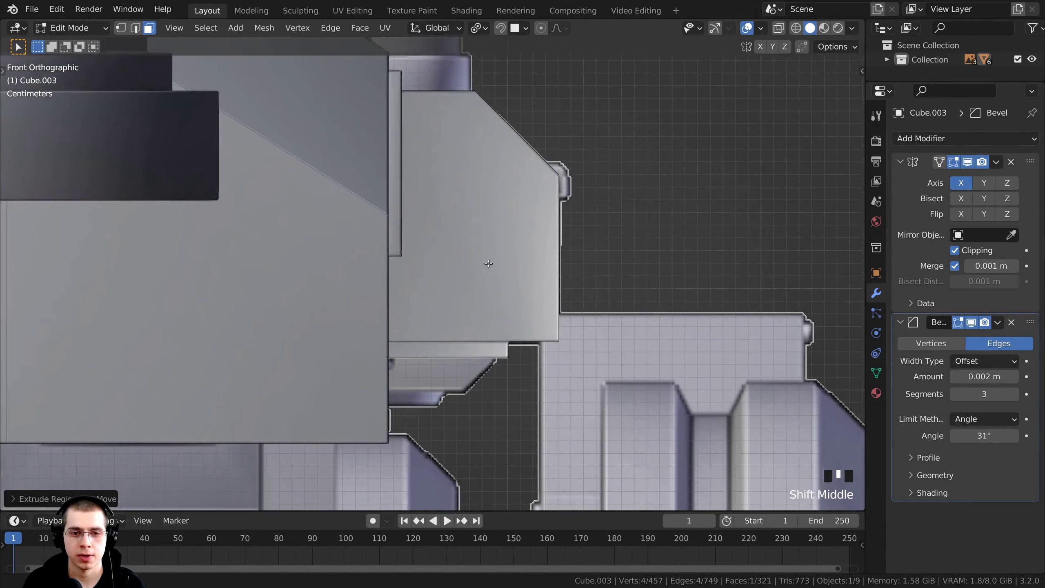
{"action": "scroll", "coordinate": [434, 290], "scroll_direction": "up", "scroll_amount": 2}
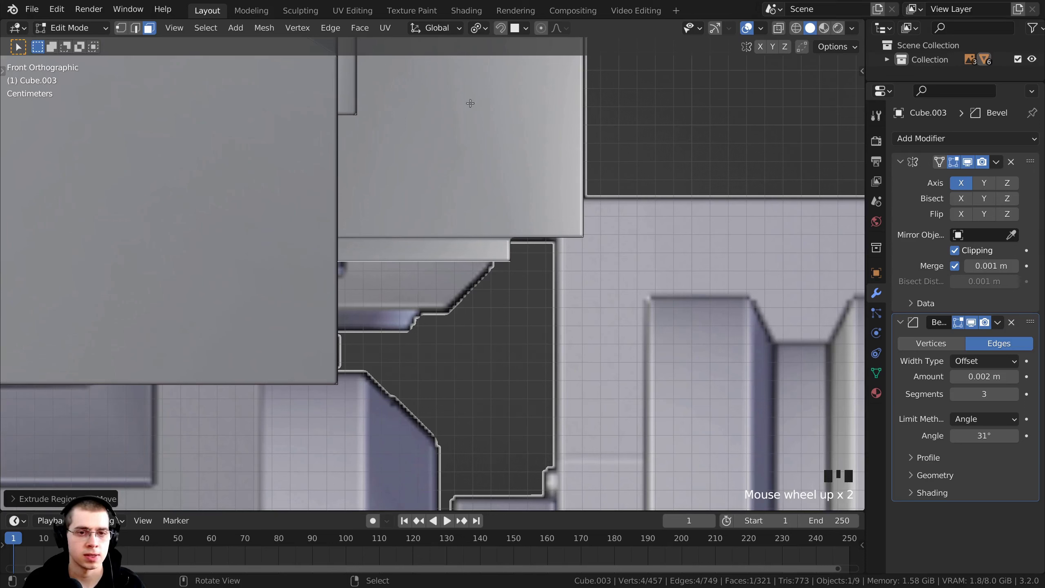
{"action": "key", "text": "e"}
{"action": "left_click", "coordinate": [450, 366]}
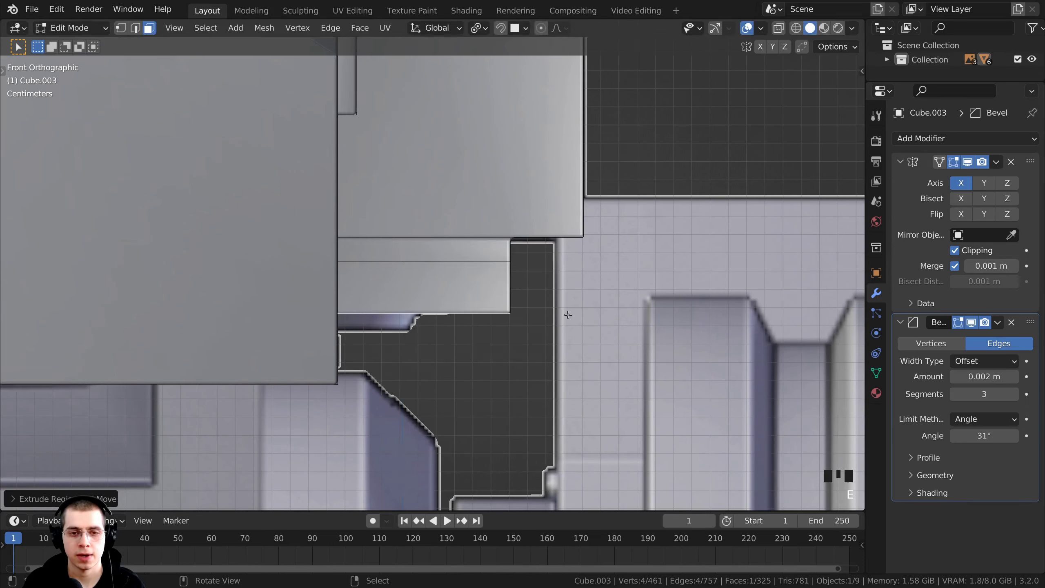
Step: Move the extruded underside face inward along X by about 0.03 m to match the reference block's slope
{"action": "key", "text": "g"}
{"action": "key", "text": "x"}
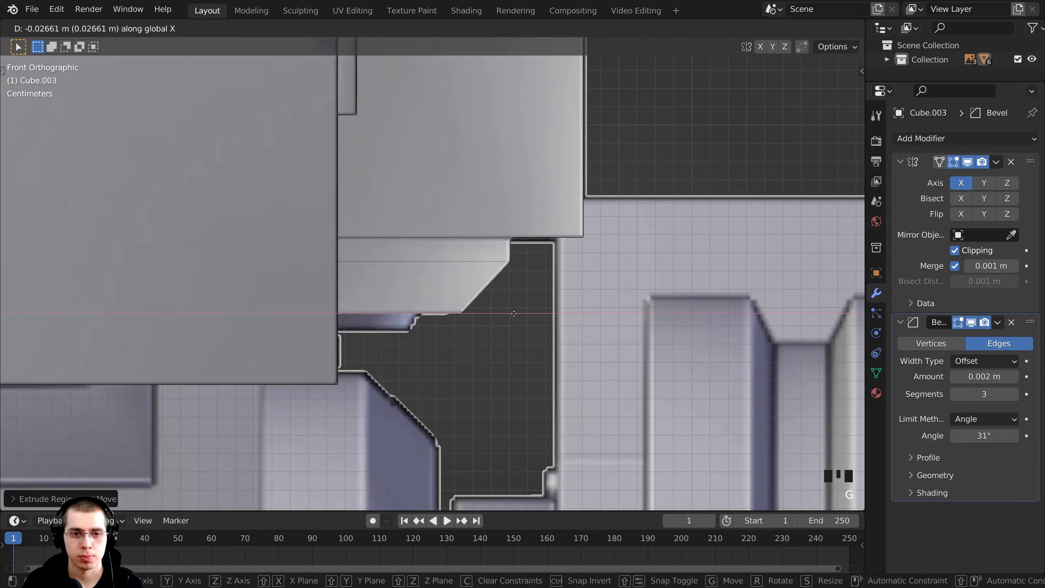
{"action": "left_click", "coordinate": [502, 316]}
{"action": "middle_click_drag", "start_coordinate": [501, 316], "coordinate": [420, 243]}
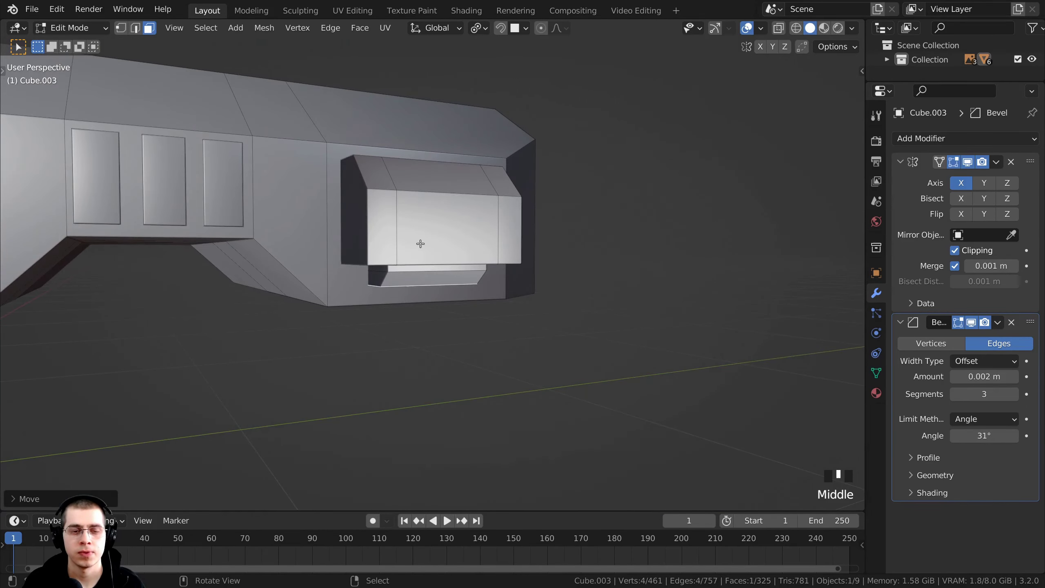
Step: Select the entire housing mesh and recalculate its normals to face outside
{"action": "key", "text": "a"}
{"action": "key", "text": "a"}
{"action": "key", "text": "a"}
{"action": "scroll", "coordinate": [452, 282], "scroll_direction": "up", "scroll_amount": 2}
{"action": "middle_click_drag", "start_coordinate": [452, 282], "coordinate": [428, 331], "text": "shift"}
{"action": "key", "text": "shift+n"}
{"action": "scroll", "coordinate": [367, 350], "scroll_direction": "down", "scroll_amount": 2}
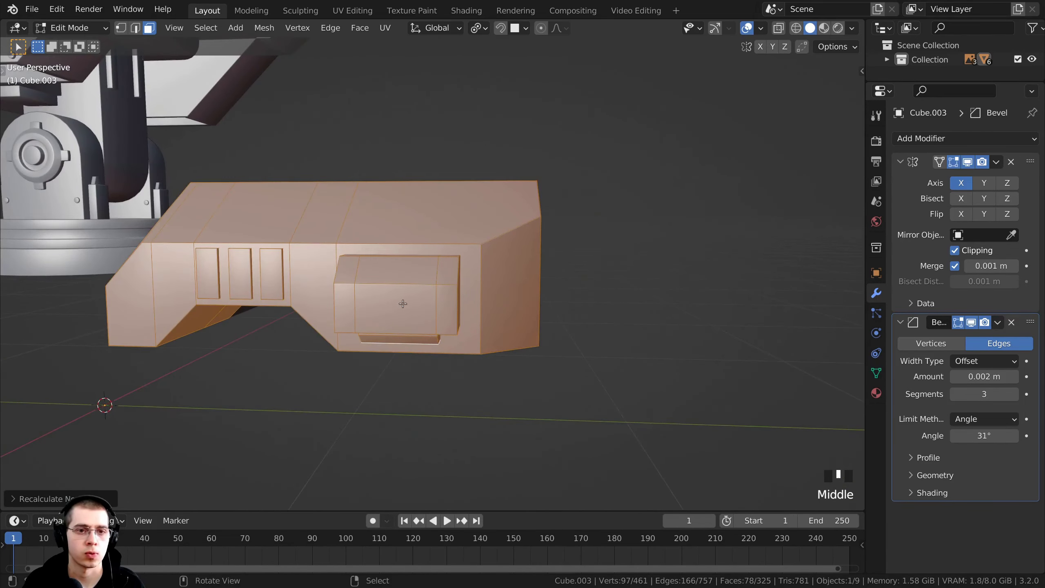
Step: Duplicate the side box's middle outer face upward along Z and scale the copy down to about 0.2 at the beveled edge
{"action": "scroll", "coordinate": [424, 332], "scroll_direction": "up", "scroll_amount": 5}
{"action": "middle_click_drag", "start_coordinate": [459, 283], "coordinate": [501, 369]}
{"action": "scroll", "coordinate": [446, 294], "scroll_direction": "up", "scroll_amount": 2}
{"action": "left_click", "coordinate": [399, 287]}
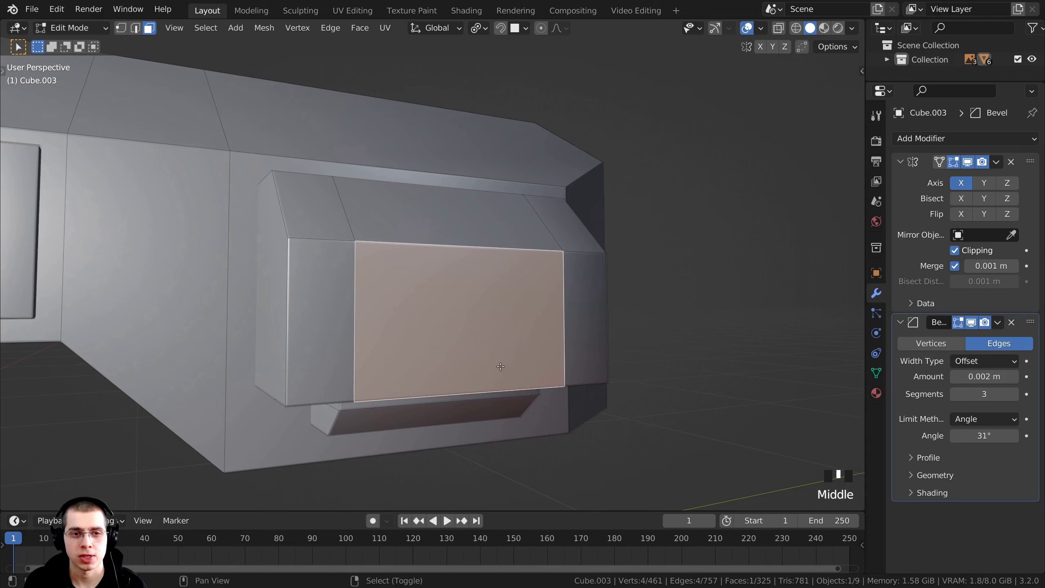
{"action": "key", "text": "shift+d"}
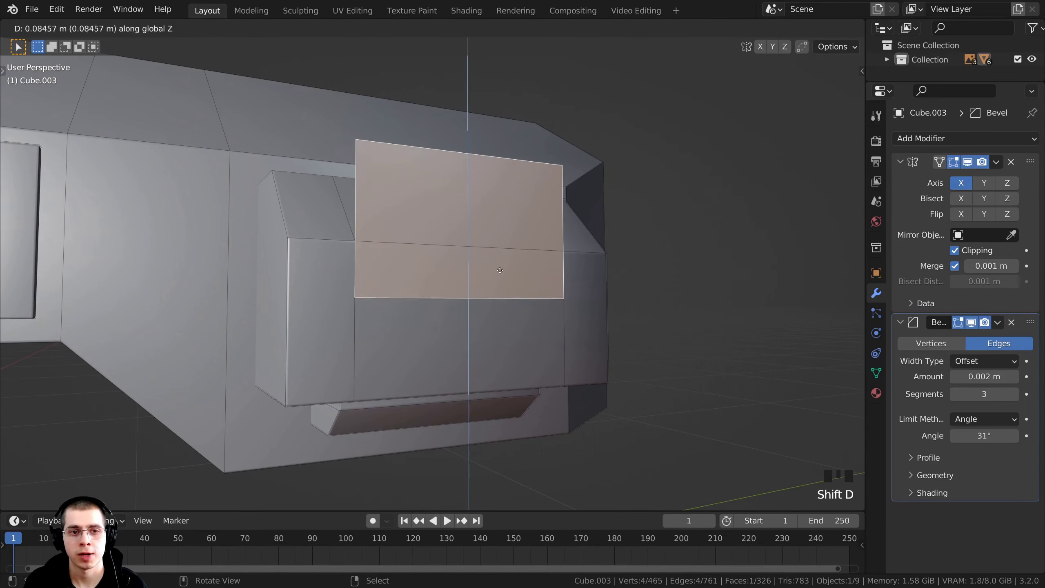
{"action": "left_click", "coordinate": [695, 275]}
{"action": "key", "text": "s"}
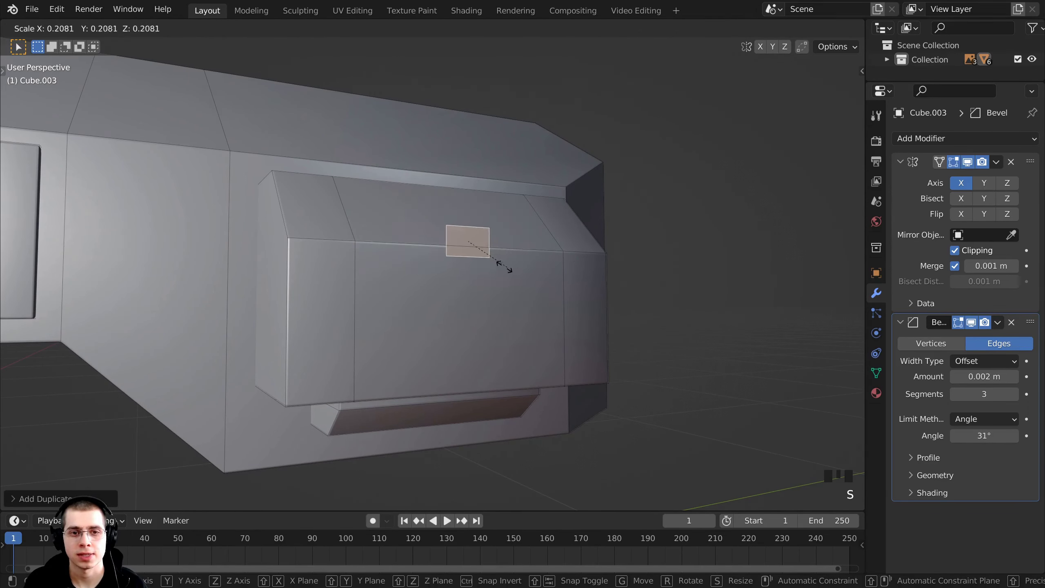
{"action": "left_click", "coordinate": [495, 262]}
Step: Widen the small duplicated face about 1.6 times along Y and adjust its height along Z at the box's beveled edge
{"action": "middle_click_drag", "start_coordinate": [496, 261], "coordinate": [480, 270]}
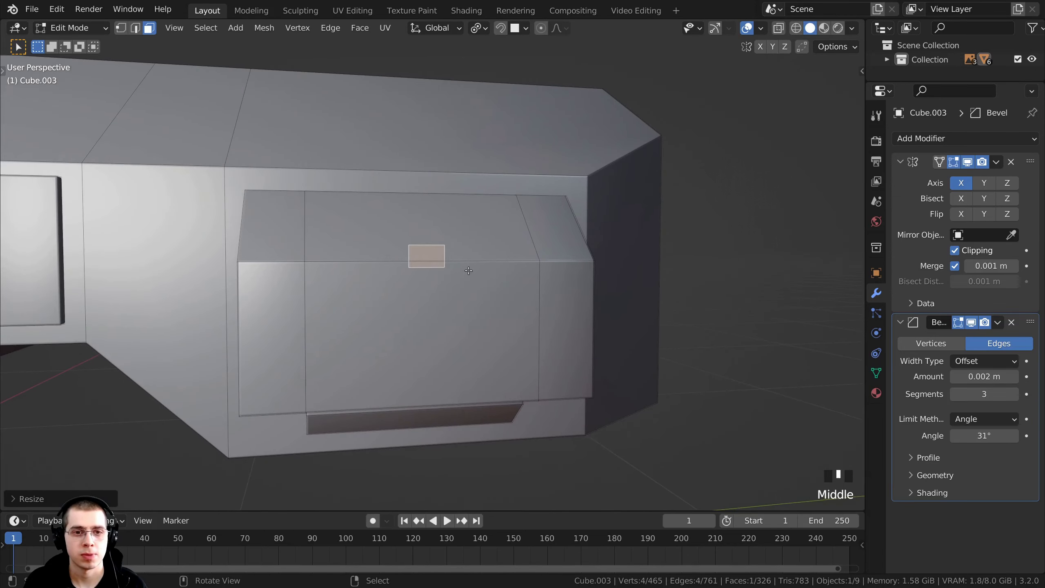
{"action": "key", "text": "s"}
{"action": "key", "text": "x"}
{"action": "key", "text": "y"}
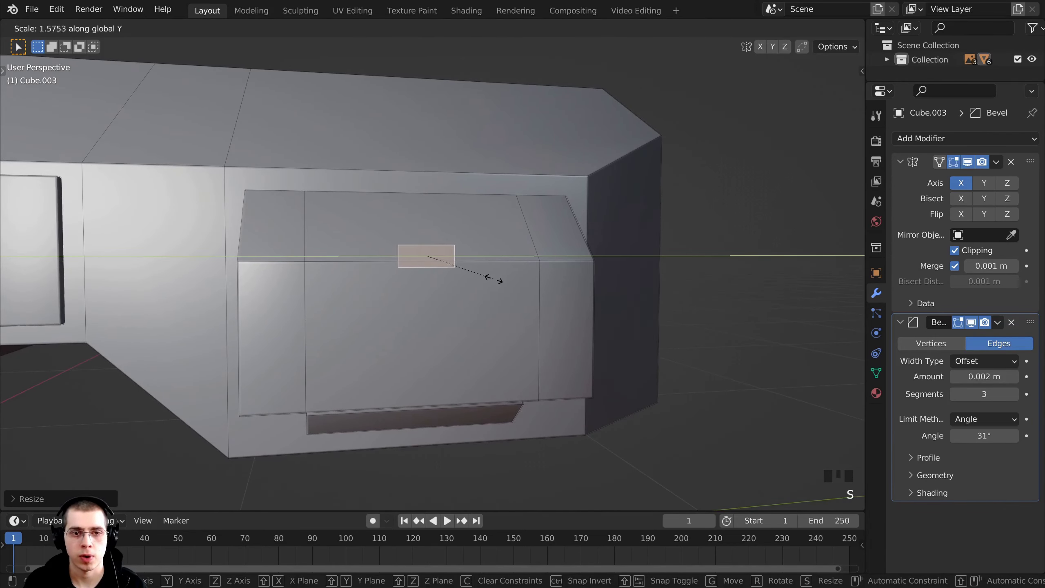
{"action": "left_click", "coordinate": [493, 279]}
{"action": "middle_click_drag", "start_coordinate": [494, 279], "coordinate": [560, 322]}
{"action": "scroll", "coordinate": [583, 329], "scroll_direction": "up", "scroll_amount": 2}
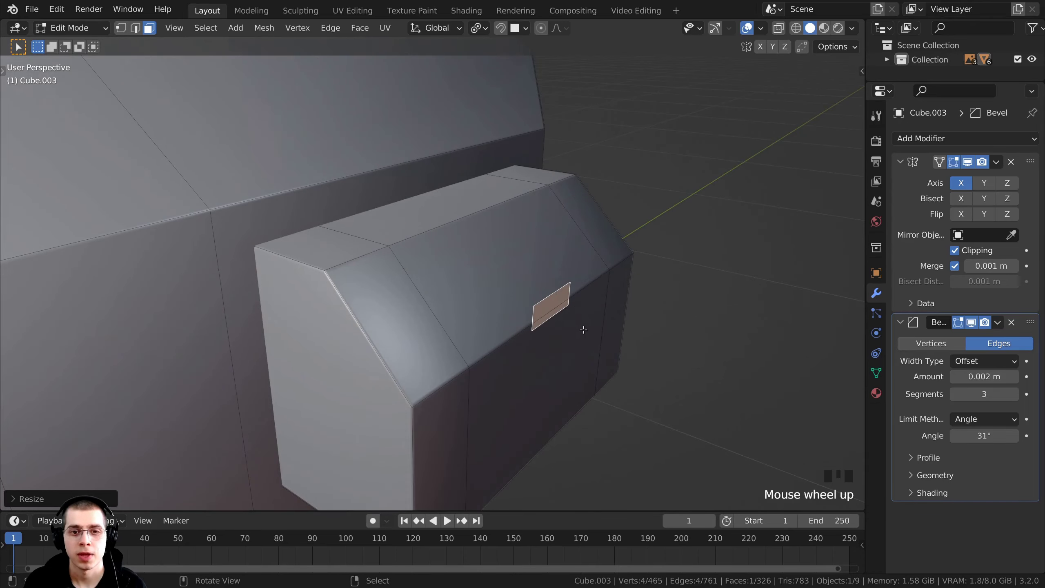
{"action": "key", "text": "g"}
{"action": "key", "text": "z"}
{"action": "left_click", "coordinate": [578, 323]}
{"action": "scroll", "coordinate": [509, 306], "scroll_direction": "up", "scroll_amount": 2}
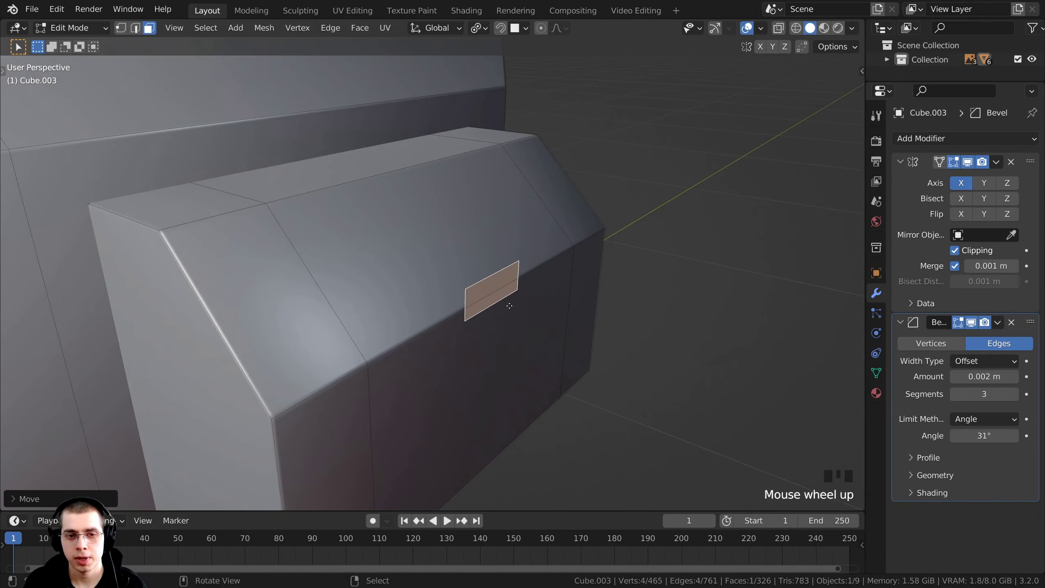
Step: Move the small face outward along X by about 0.008 m and extrude it back into the side box as a latch
{"action": "key", "text": "g"}
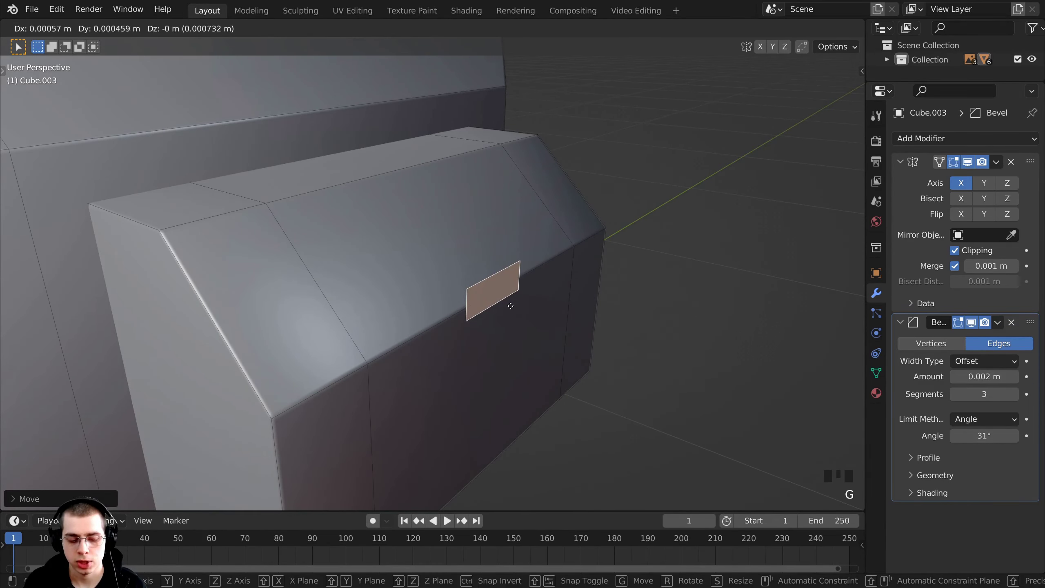
{"action": "key", "text": "x"}
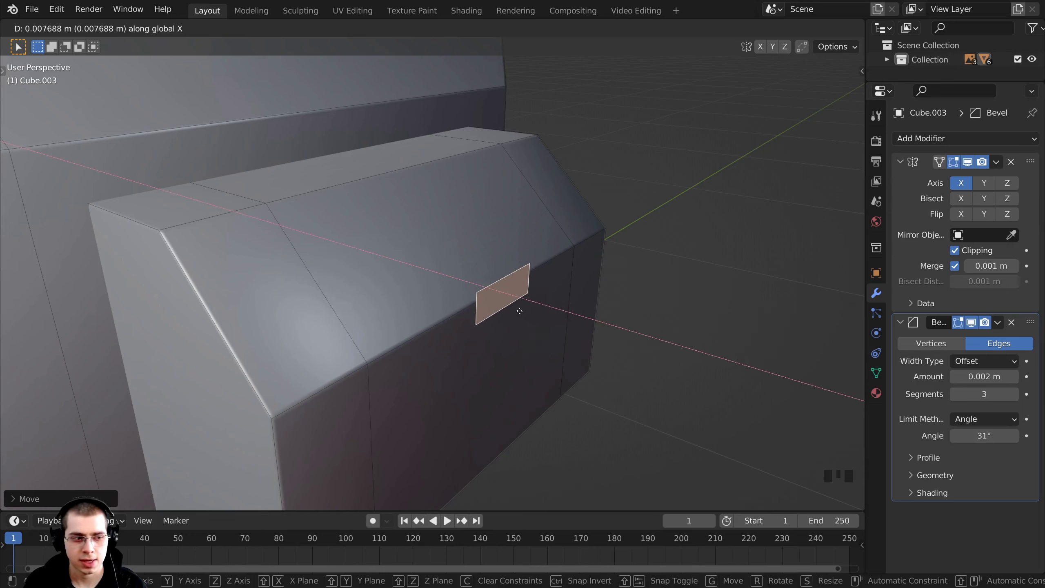
{"action": "left_click", "coordinate": [521, 311]}
{"action": "key", "text": "e"}
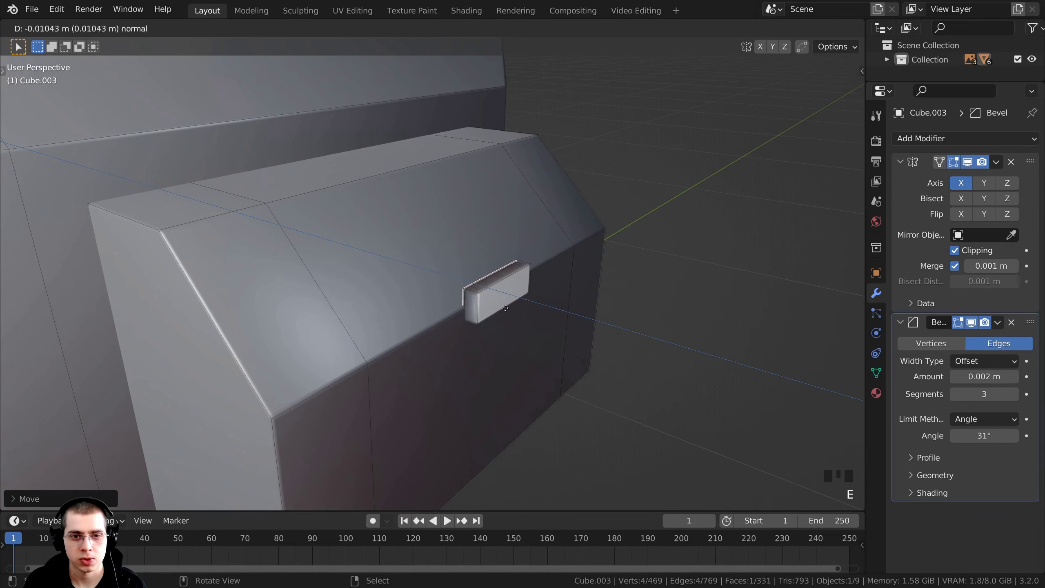
{"action": "left_click", "coordinate": [480, 299]}
Step: Bevel the latch's upper outer edge with five segments to round it off
{"action": "middle_click_drag", "start_coordinate": [480, 299], "coordinate": [422, 299], "text": "shift"}
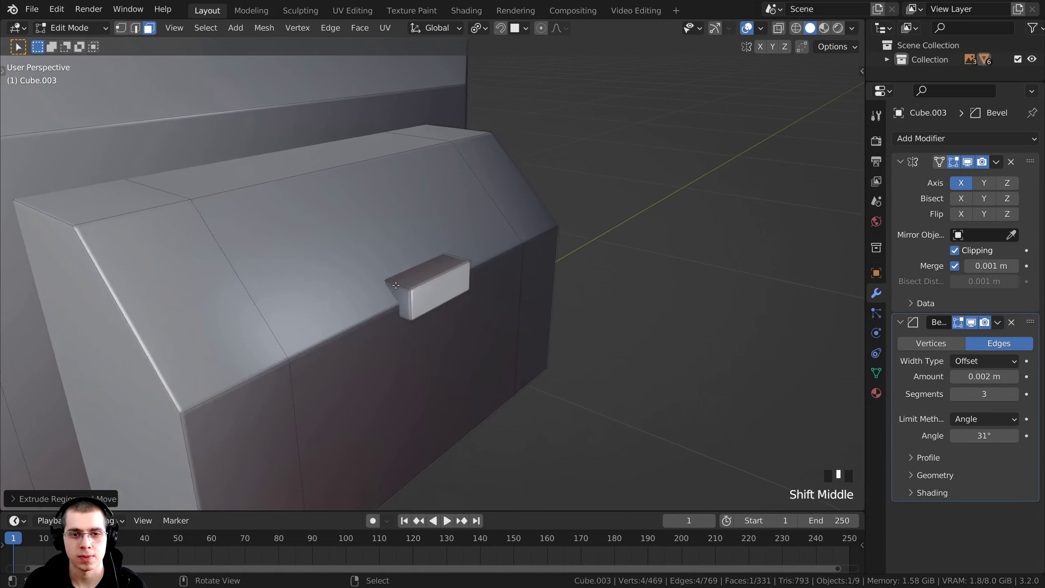
{"action": "scroll", "coordinate": [265, 137], "scroll_direction": "up", "scroll_amount": 3}
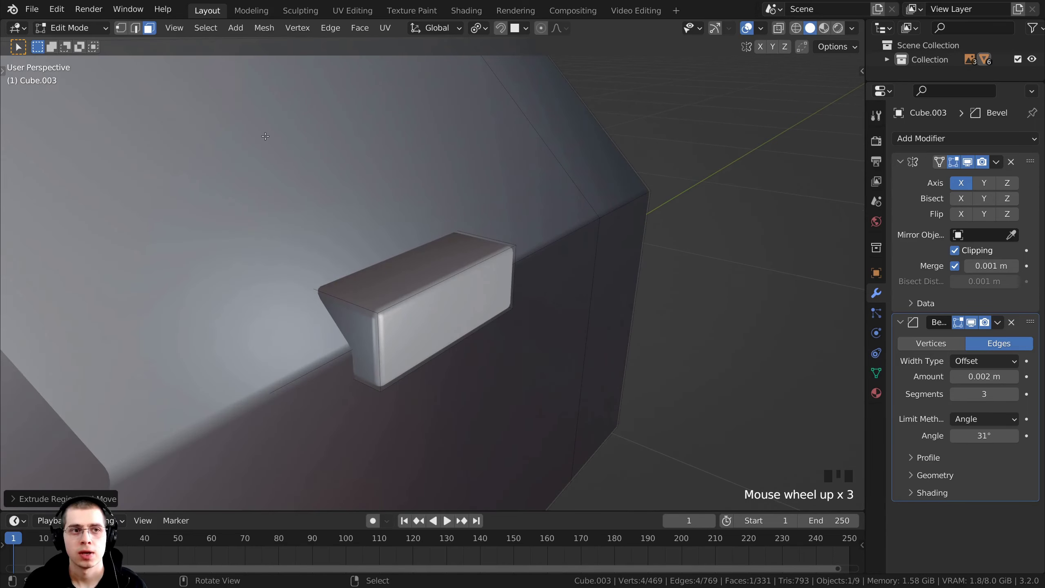
{"action": "left_click", "coordinate": [138, 30]}
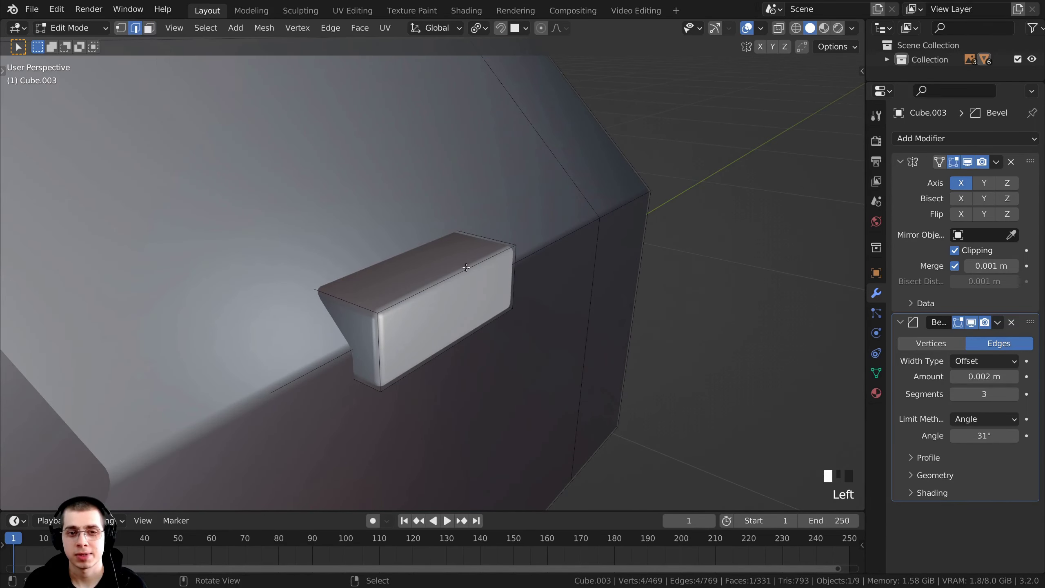
{"action": "middle_click_drag", "start_coordinate": [466, 267], "coordinate": [520, 301]}
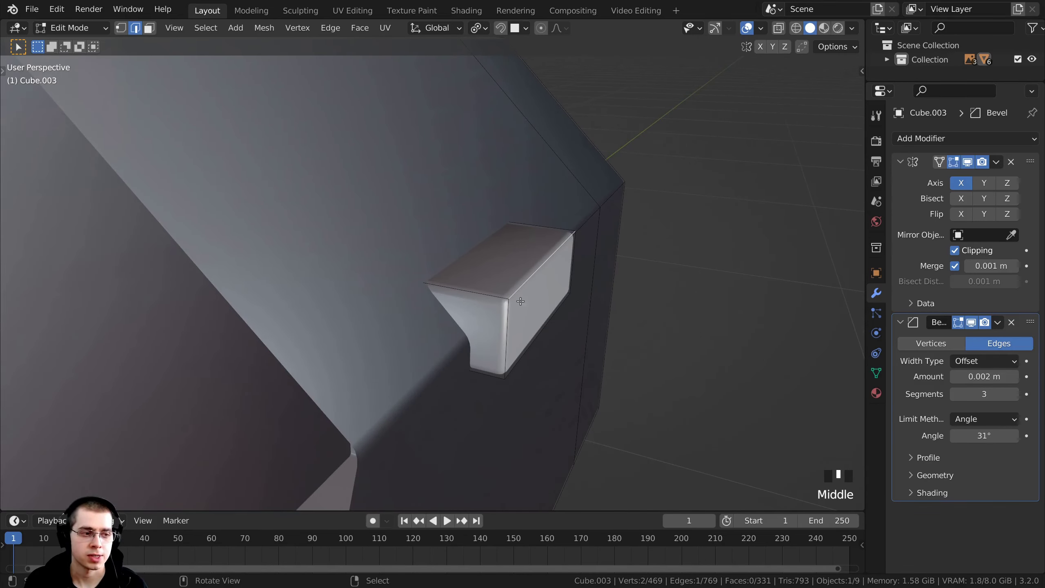
{"action": "key", "text": "ctrl+b"}
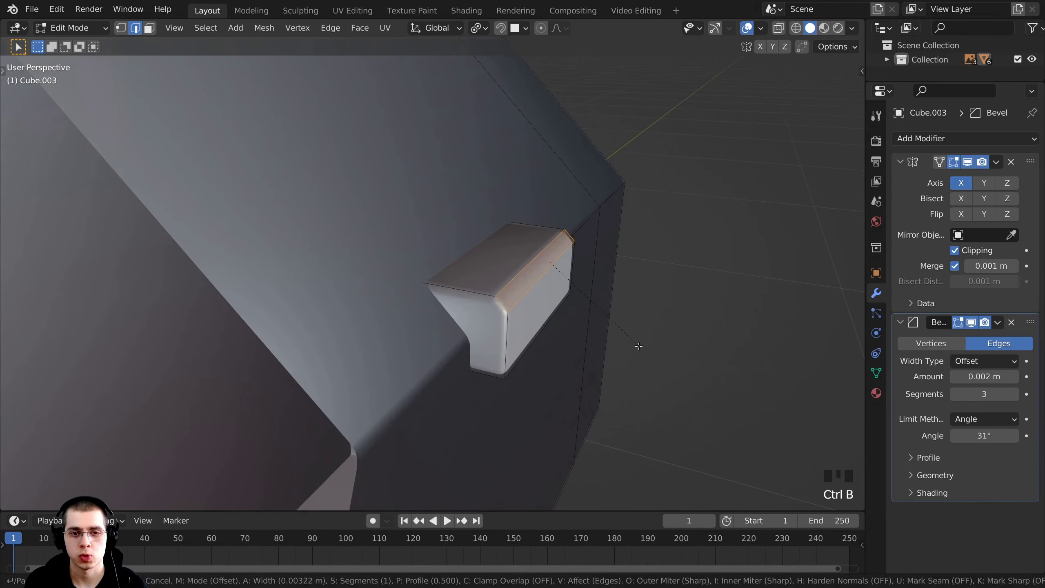
{"action": "scroll", "coordinate": [644, 358], "scroll_direction": "up", "scroll_amount": 4}
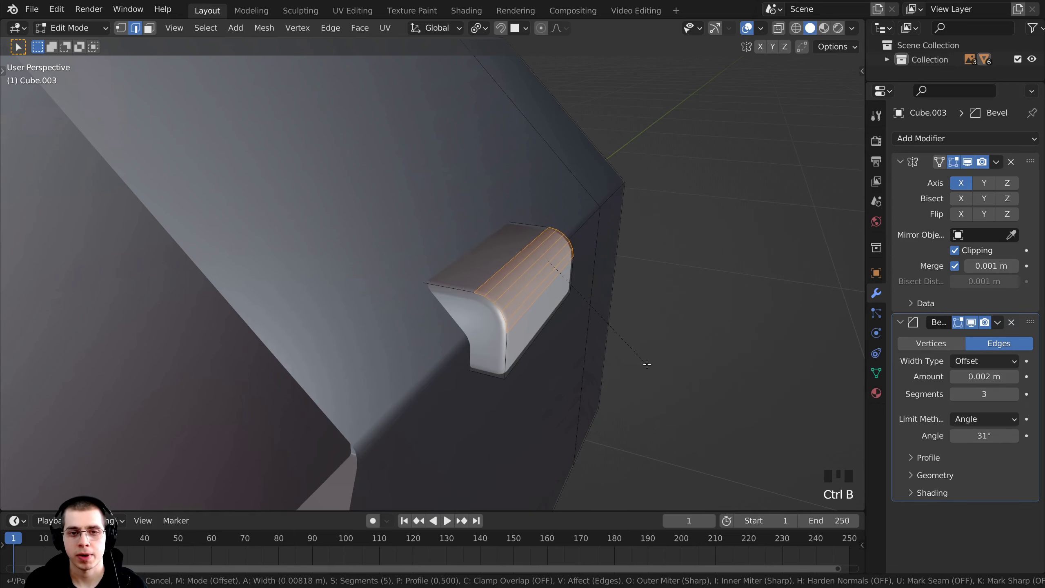
{"action": "left_click", "coordinate": [584, 350]}
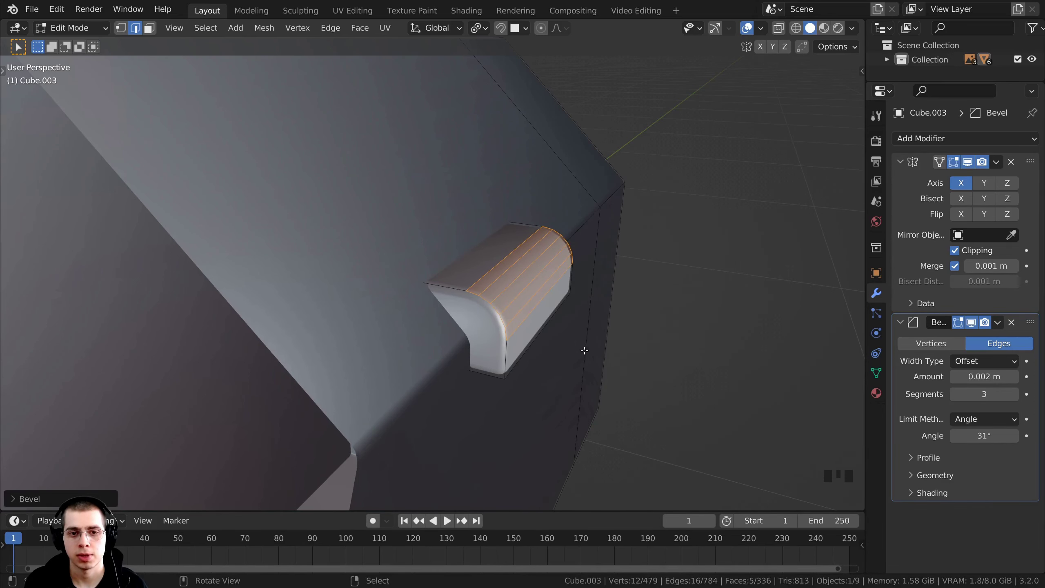
Step: Select the latch's linked geometry and recalculate its normals to face outside
{"action": "middle_click_drag", "start_coordinate": [583, 350], "coordinate": [388, 325]}
{"action": "scroll", "coordinate": [377, 289], "scroll_direction": "down", "scroll_amount": 2}
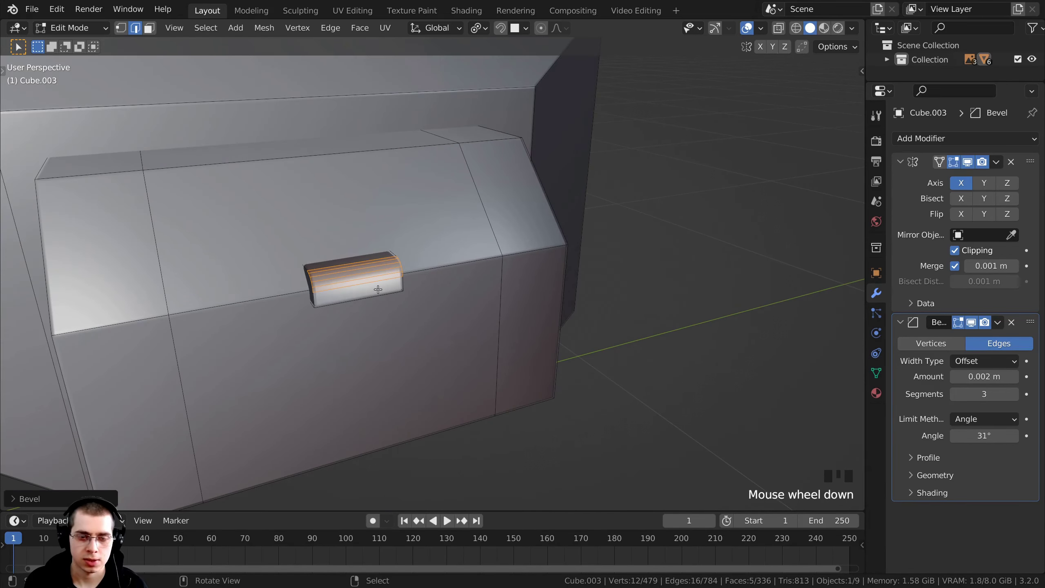
{"action": "key", "text": "l"}
{"action": "scroll", "coordinate": [378, 290], "scroll_direction": "down", "scroll_amount": 2}
{"action": "middle_click_drag", "start_coordinate": [378, 289], "coordinate": [544, 186]}
{"action": "scroll", "coordinate": [453, 307], "scroll_direction": "up", "scroll_amount": 2}
{"action": "key", "text": "shift+n"}
{"action": "key", "text": "Tab"}
{"action": "key", "text": "Tab"}
Step: Duplicate the housing's rear face next to the centre line and place the copy slightly behind and below the original
{"action": "scroll", "coordinate": [392, 322], "scroll_direction": "down", "scroll_amount": 4}
{"action": "middle_click_drag", "start_coordinate": [561, 249], "coordinate": [338, 222]}
{"action": "key", "text": "alt+a"}
{"action": "left_click", "coordinate": [150, 28]}
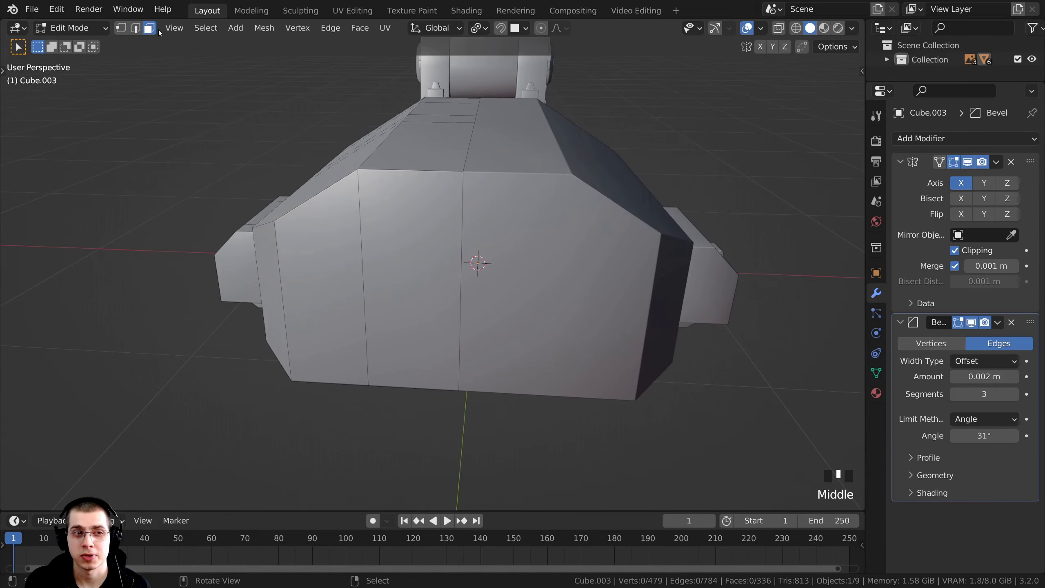
{"action": "right_click", "coordinate": [401, 210]}
{"action": "scroll", "coordinate": [401, 210], "scroll_direction": "up", "scroll_amount": 2}
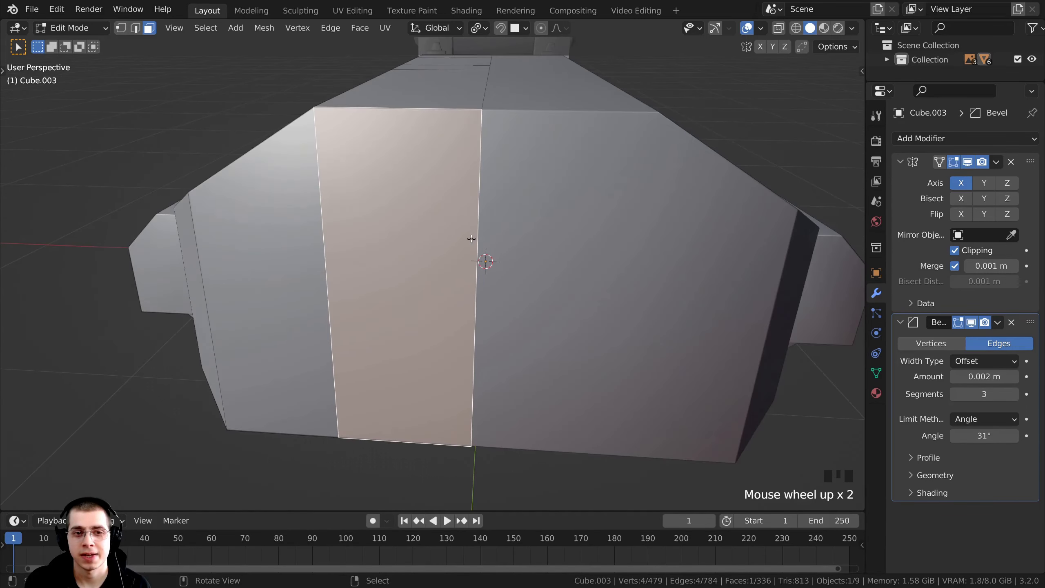
{"action": "scroll", "coordinate": [474, 214], "scroll_direction": "down", "scroll_amount": 1}
{"action": "middle_click_drag", "start_coordinate": [492, 215], "coordinate": [454, 213]}
{"action": "key", "text": "shift+d"}
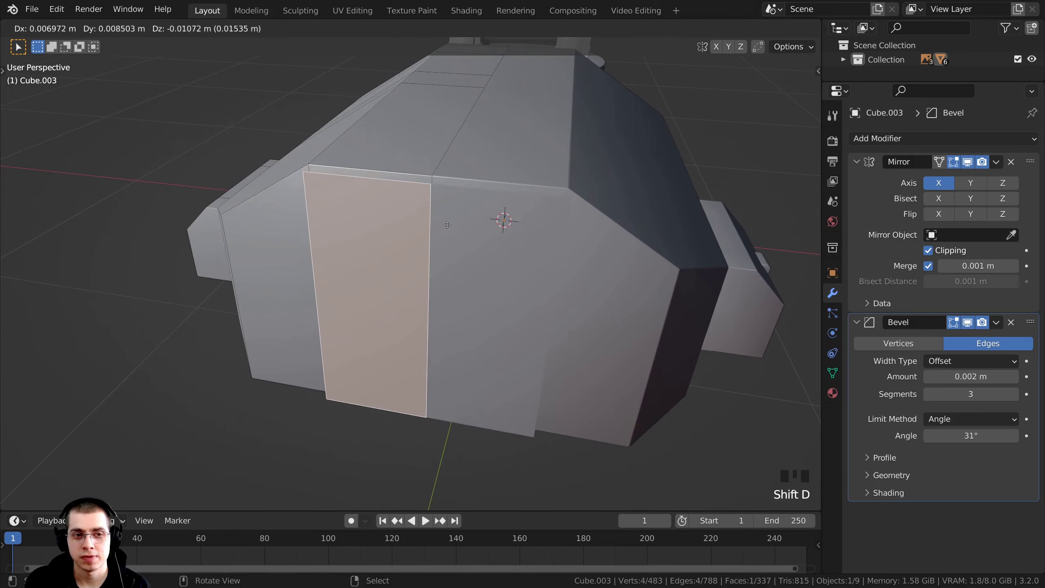
{"action": "left_click", "coordinate": [399, 419]}
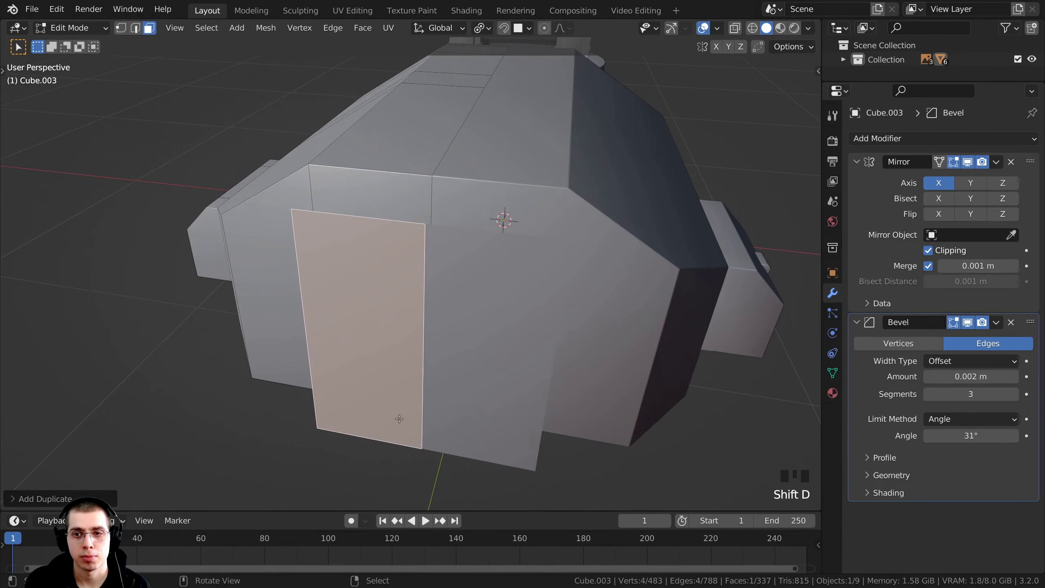
Step: Disable the Mirror modifier's Clipping, move the duplicated rear face away from the centre line, and enable Clipping again
{"action": "left_click", "coordinate": [928, 251]}
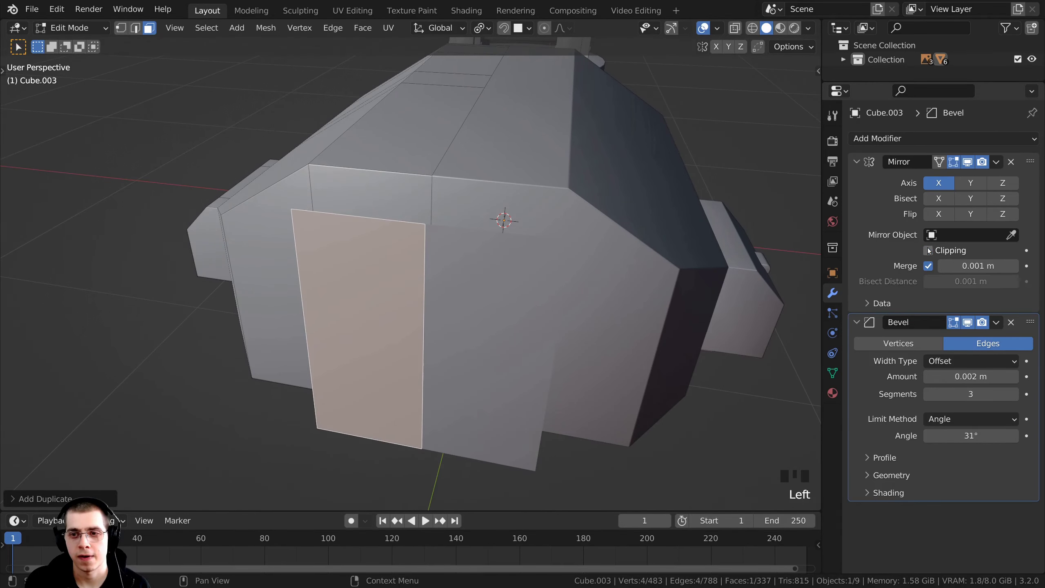
{"action": "middle_click_drag", "start_coordinate": [467, 250], "coordinate": [518, 245]}
{"action": "key", "text": "g"}
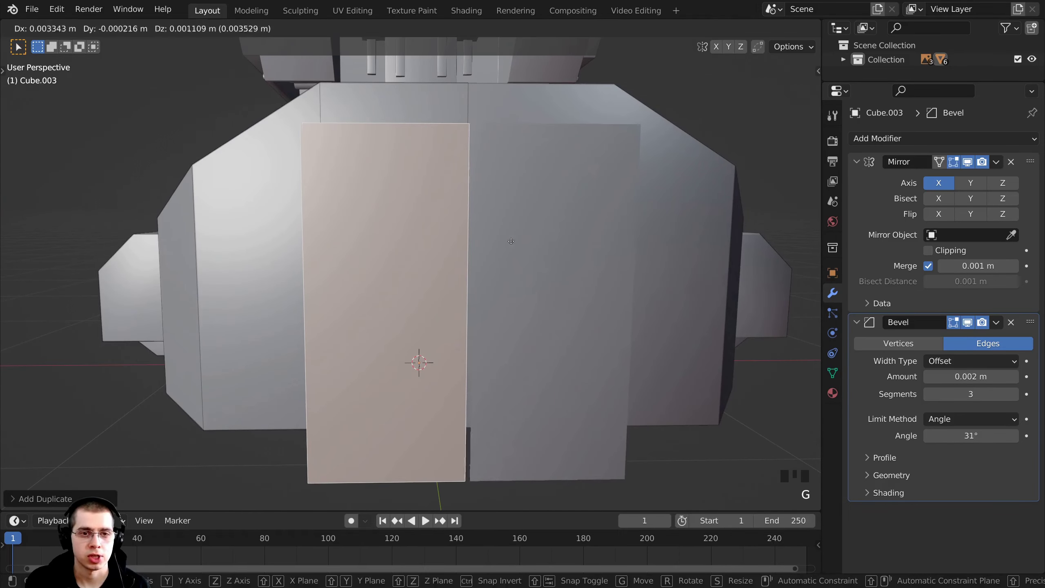
{"action": "left_click", "coordinate": [490, 231]}
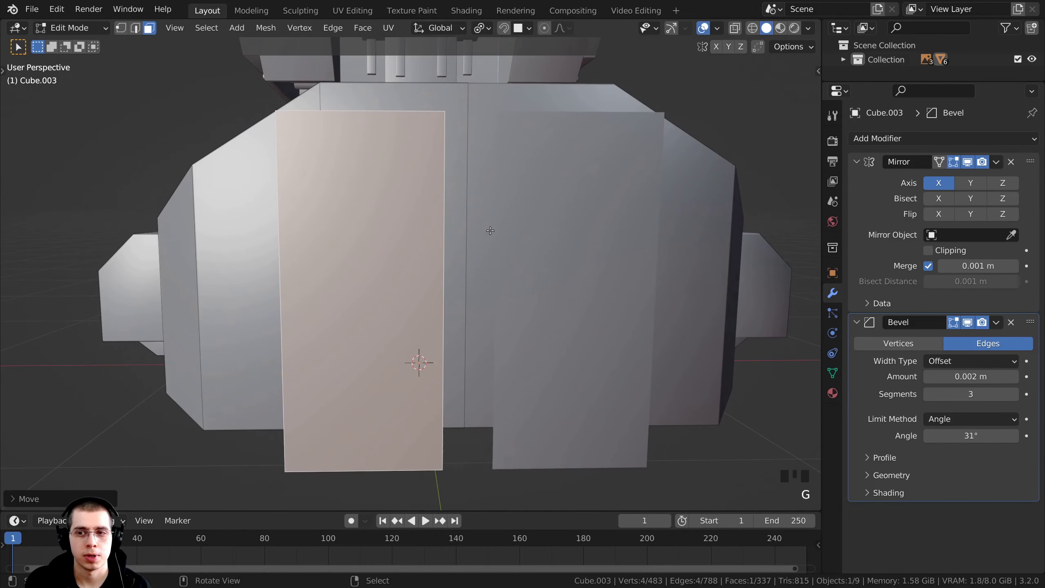
{"action": "left_click", "coordinate": [929, 250]}
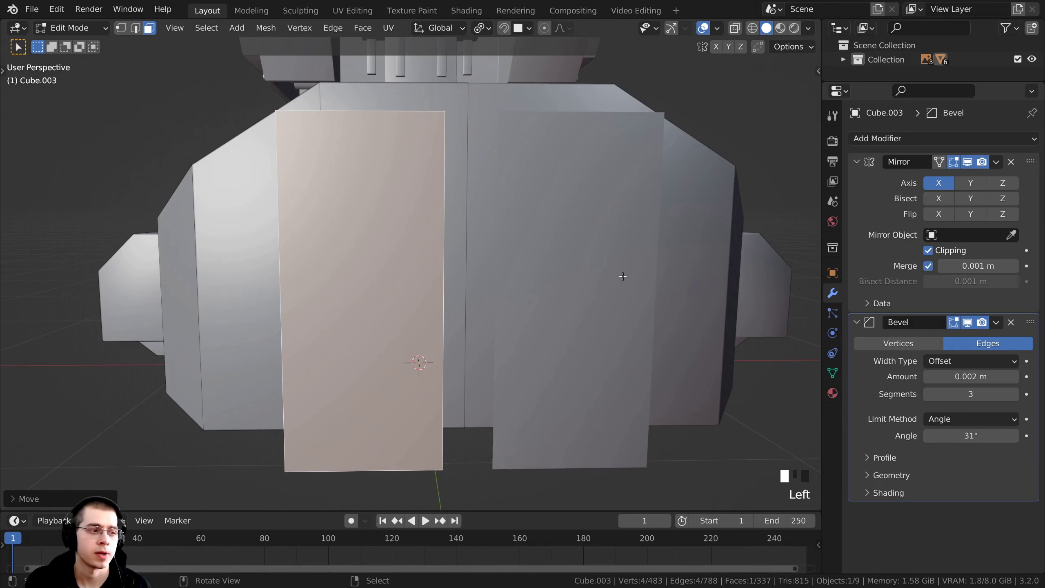
Step: Scale the duplicated rear face down in the back view until it fits within the housing's rear panel
{"action": "key", "text": "s"}
{"action": "left_click", "coordinate": [681, 279]}
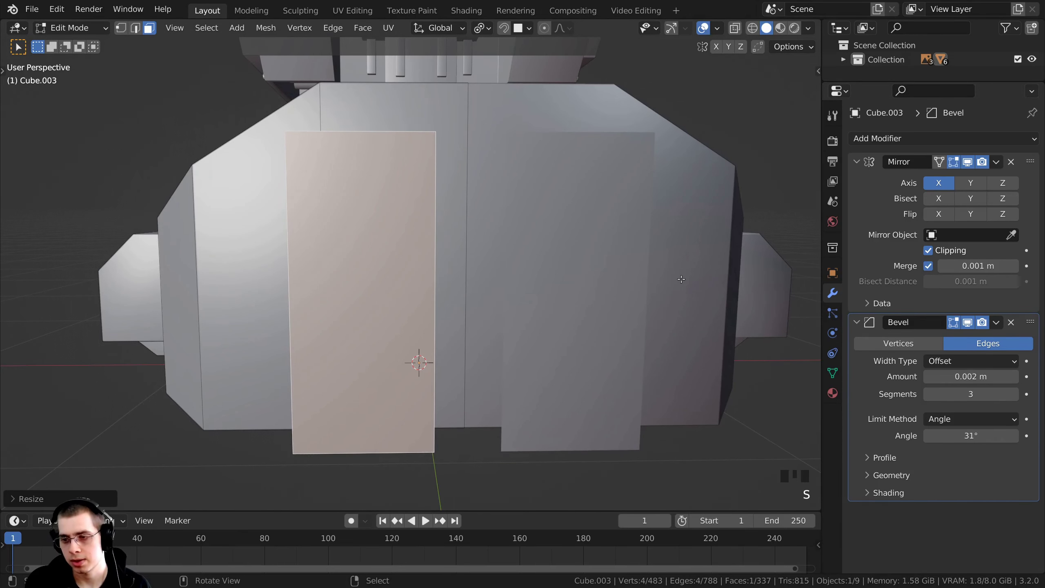
{"action": "key", "text": "ctrl+KP_1"}
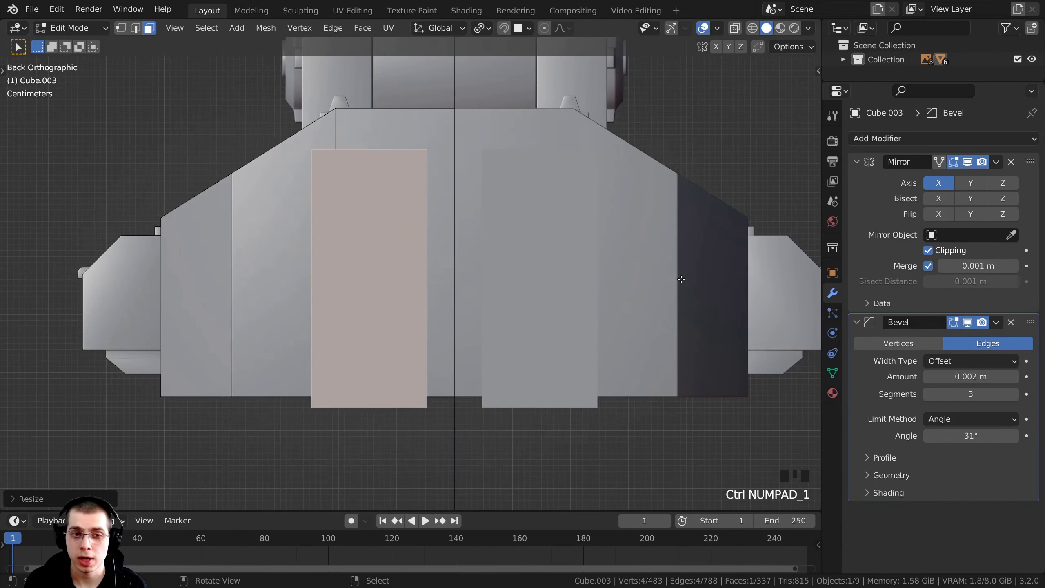
{"action": "key", "text": "KP_1"}
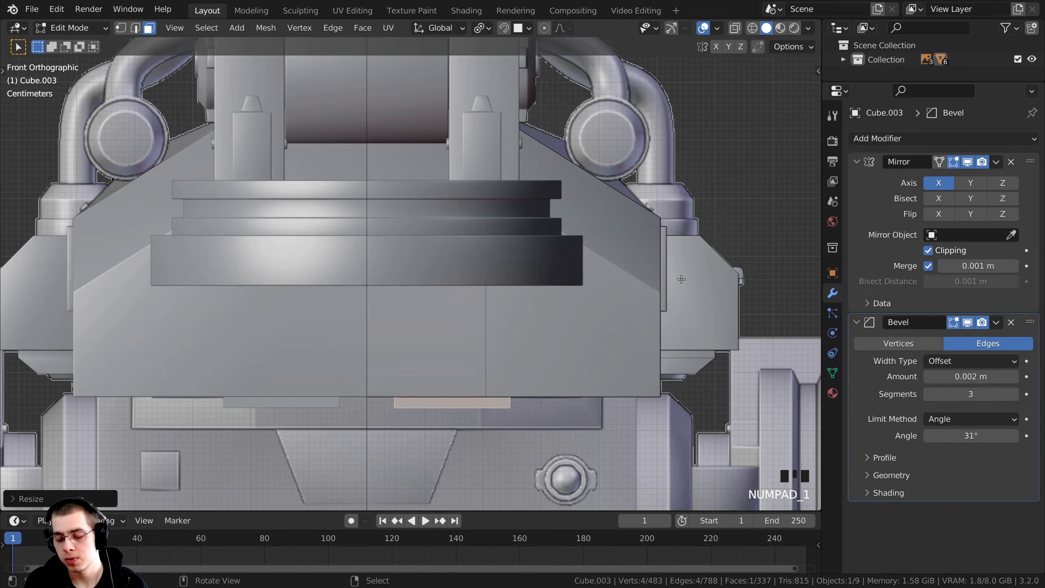
{"action": "key", "text": "ctrl+KP_1"}
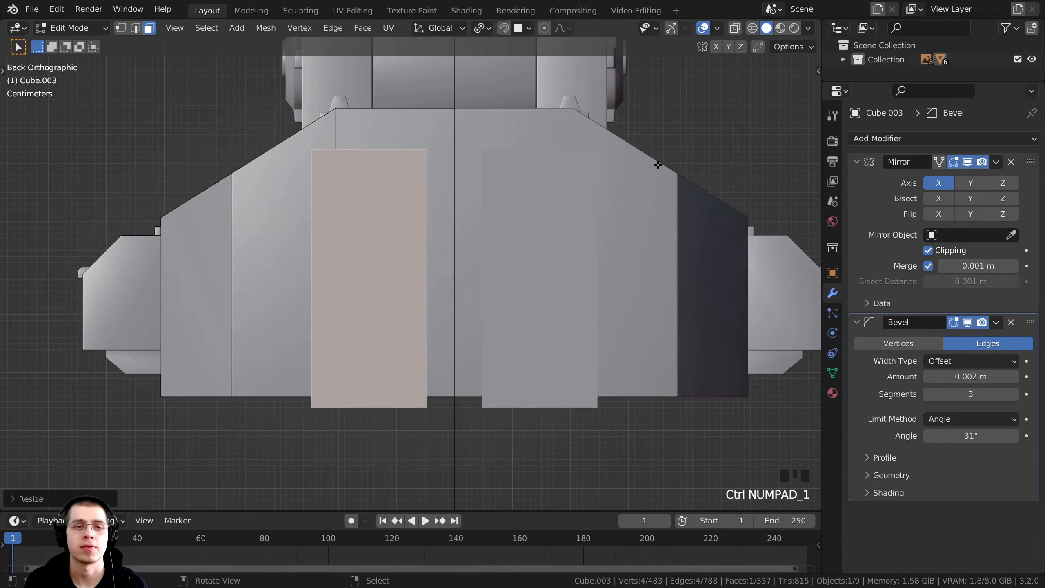
{"action": "key", "text": "s"}
{"action": "left_click", "coordinate": [617, 178]}
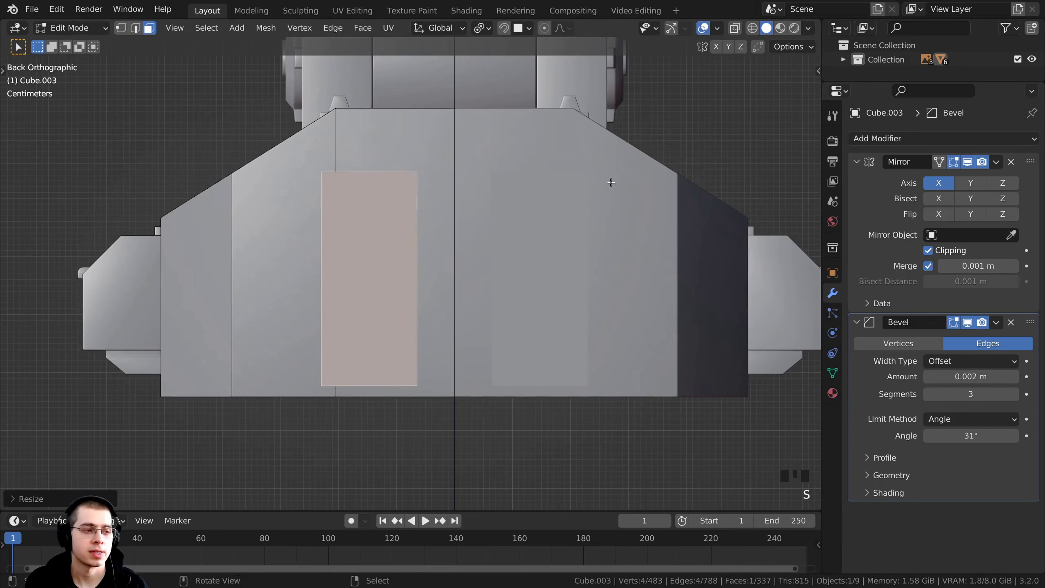
Step: Narrow the duplicated rear face along X into a tall thin strip, enlarge it slightly, and move it closer to the centre line
{"action": "key", "text": "s"}
{"action": "key", "text": "x"}
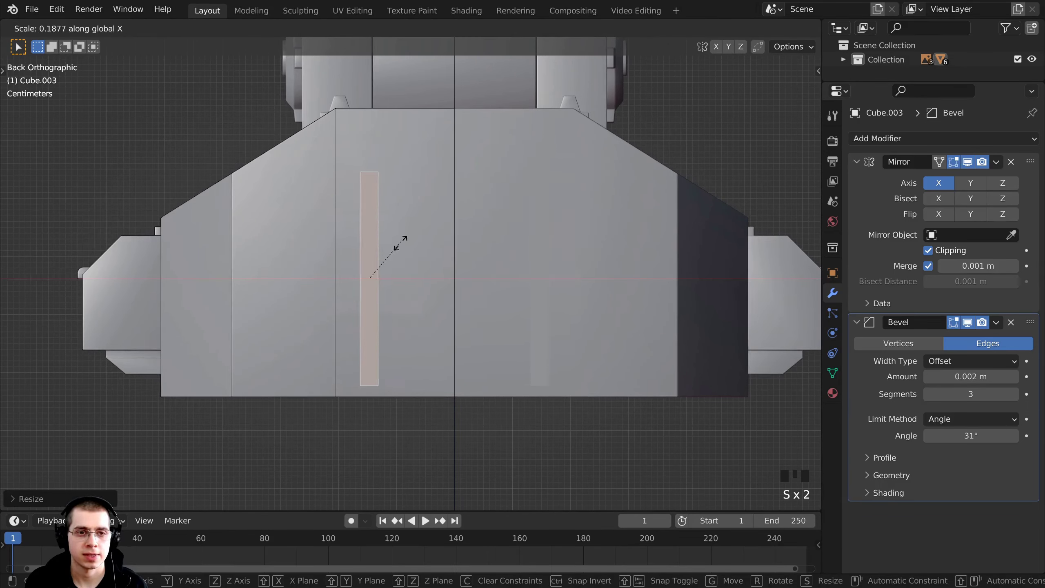
{"action": "left_click", "coordinate": [400, 251]}
{"action": "key", "text": "s"}
{"action": "left_click", "coordinate": [412, 251]}
{"action": "key", "text": "g"}
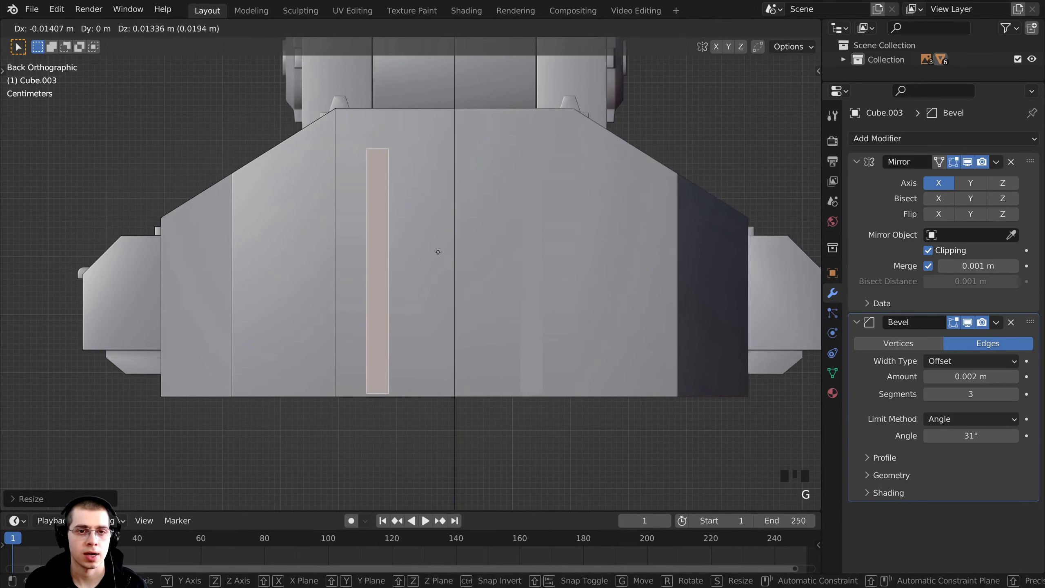
{"action": "left_click", "coordinate": [459, 233]}
Step: Move the strip along Y against the housing's rear face and extrude it into a thin raised bar
{"action": "middle_click_drag", "start_coordinate": [460, 233], "coordinate": [559, 316]}
{"action": "key", "text": "g"}
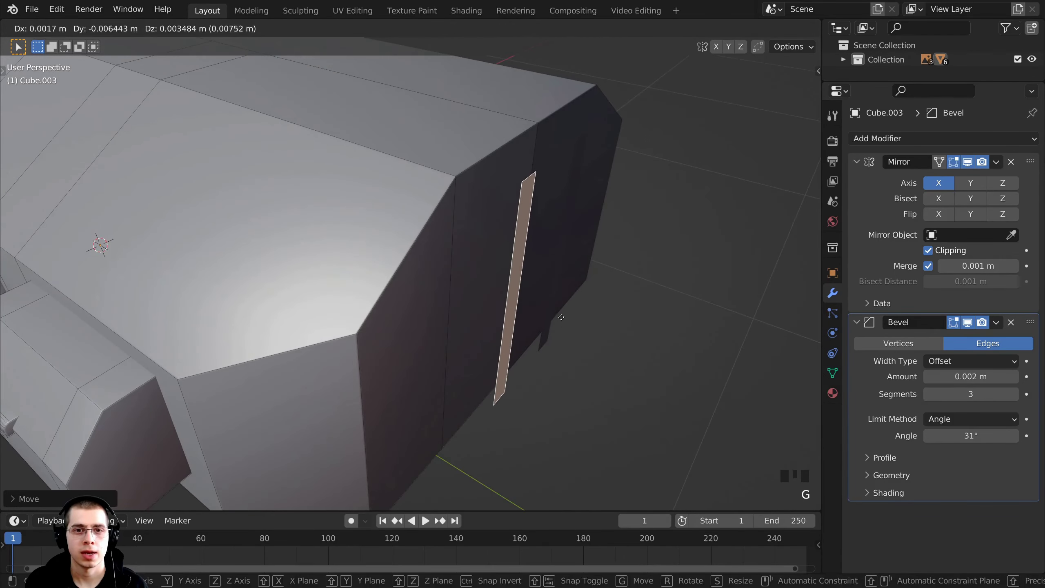
{"action": "key", "text": "y"}
{"action": "left_click", "coordinate": [552, 310]}
{"action": "key", "text": "e"}
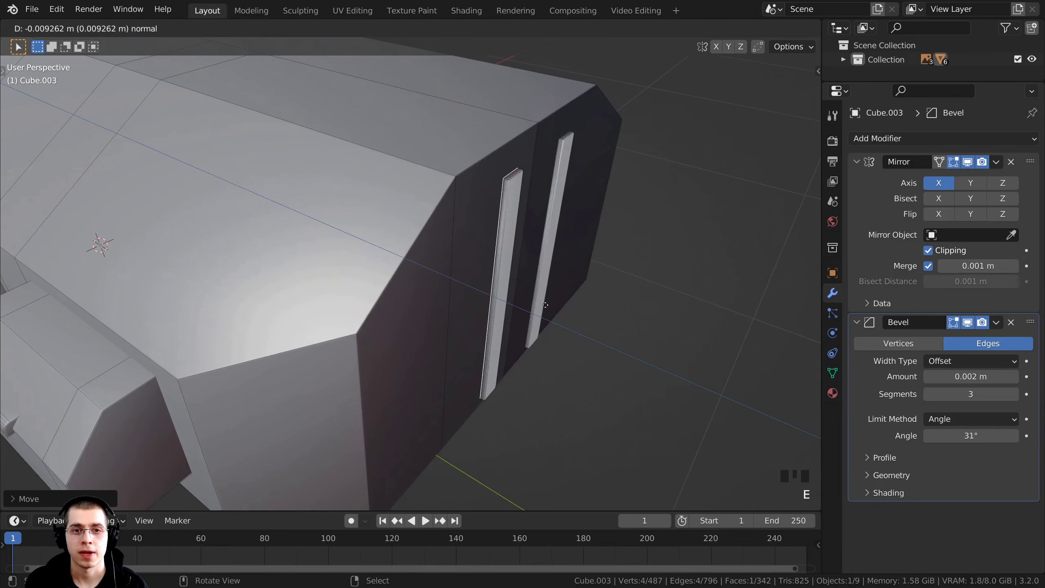
{"action": "left_click", "coordinate": [537, 301]}
{"action": "scroll", "coordinate": [537, 301], "scroll_direction": "down", "scroll_amount": 2}
{"action": "middle_click_drag", "start_coordinate": [537, 301], "coordinate": [403, 235]}
{"action": "scroll", "coordinate": [403, 235], "scroll_direction": "up", "scroll_amount": 4}
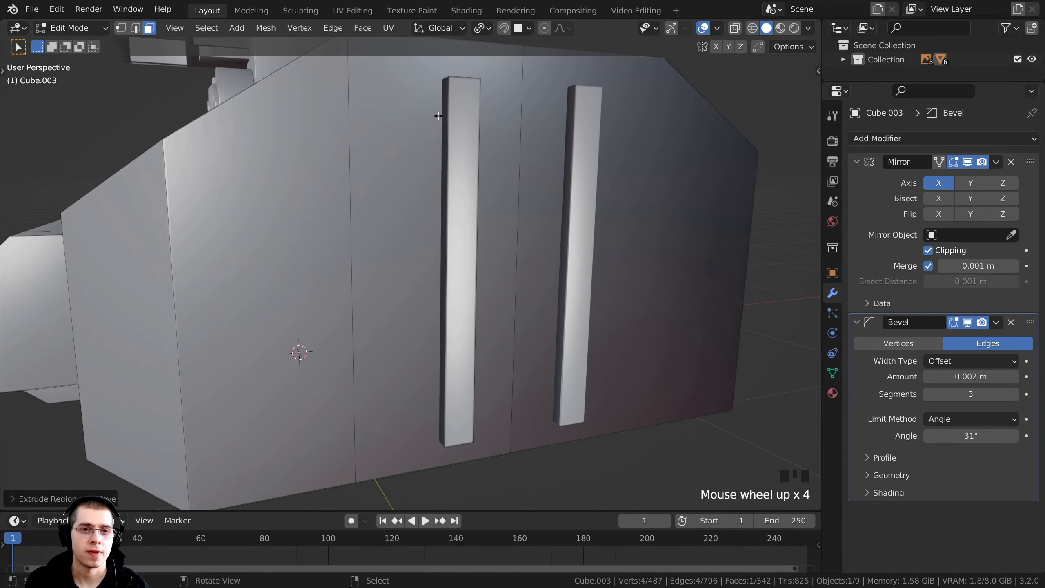
Step: Duplicate the bar's outer side face and move the copy about 0.105 m along X to the edge line of the rear panel
{"action": "right_click", "coordinate": [443, 233]}
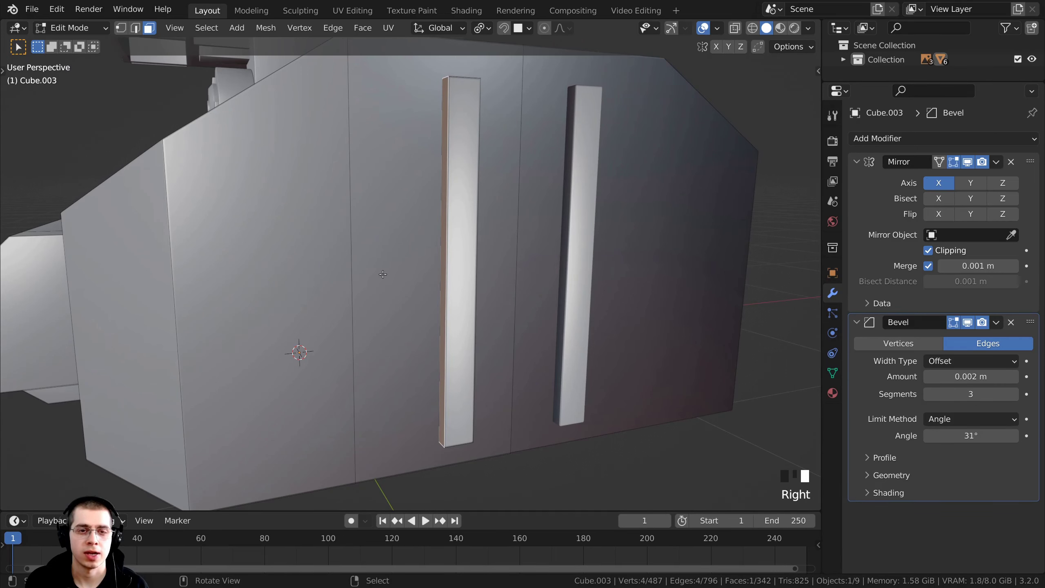
{"action": "middle_click_drag", "start_coordinate": [426, 254], "coordinate": [404, 265]}
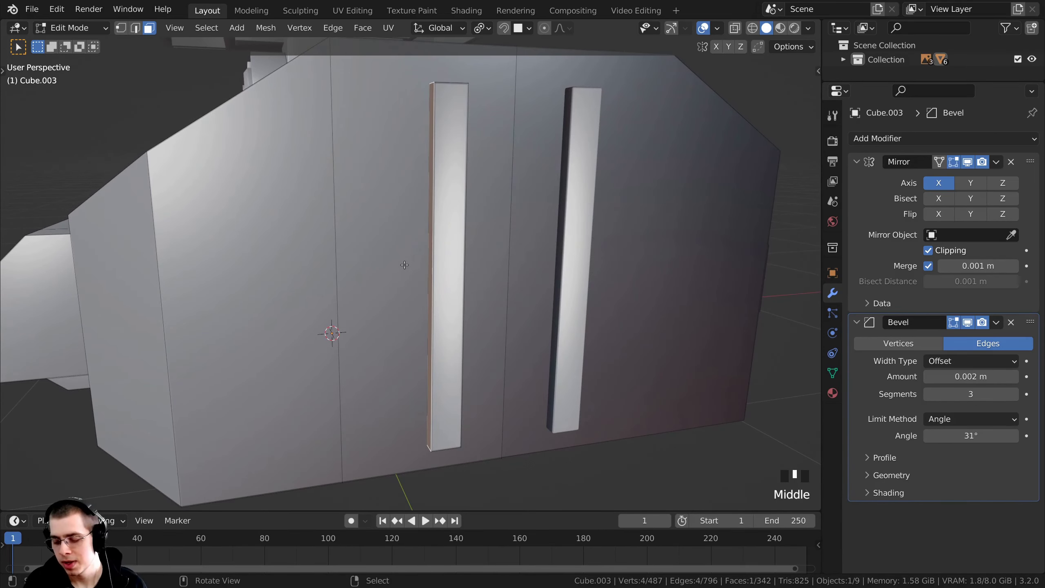
{"action": "key", "text": "ctrl+KP_1"}
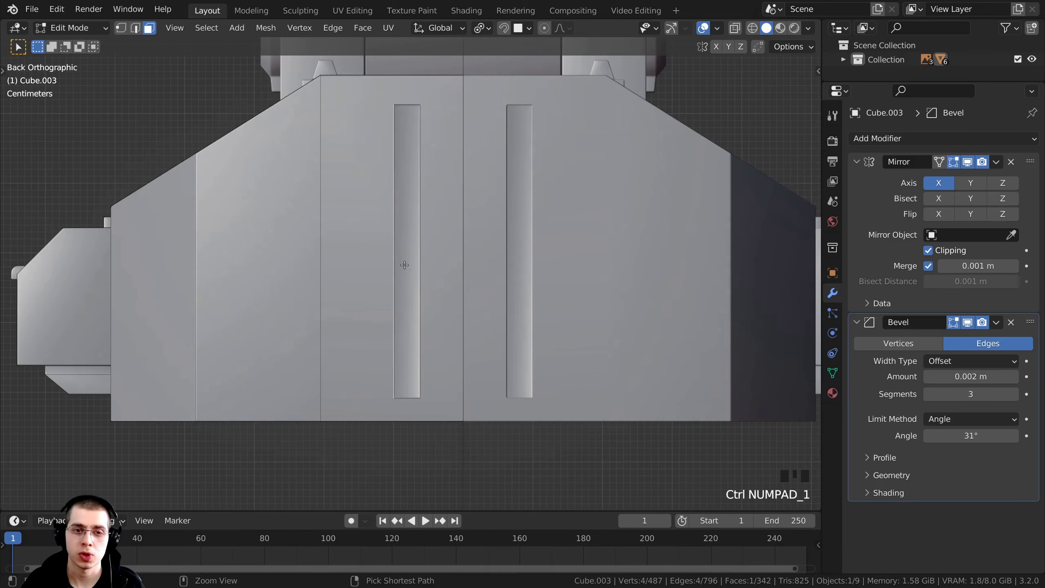
{"action": "middle_click_drag", "start_coordinate": [498, 196], "coordinate": [530, 250], "text": "shift"}
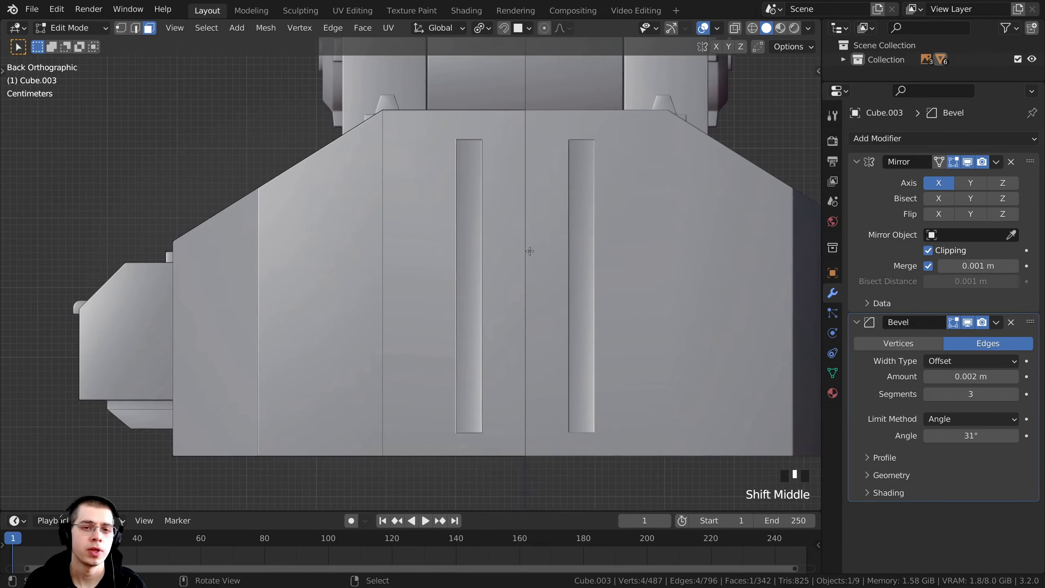
{"action": "key", "text": "shift+d"}
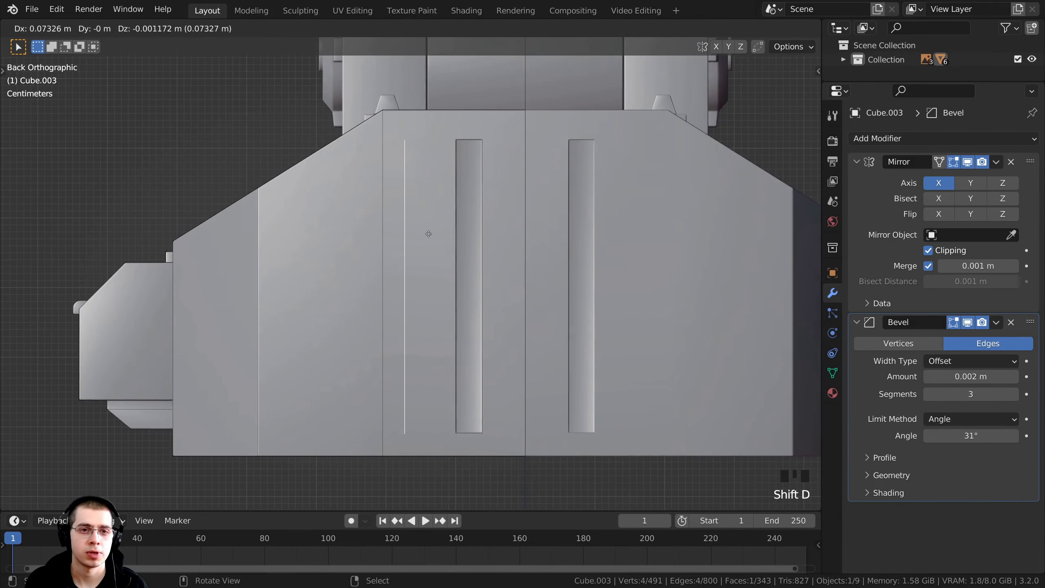
{"action": "key", "text": "x"}
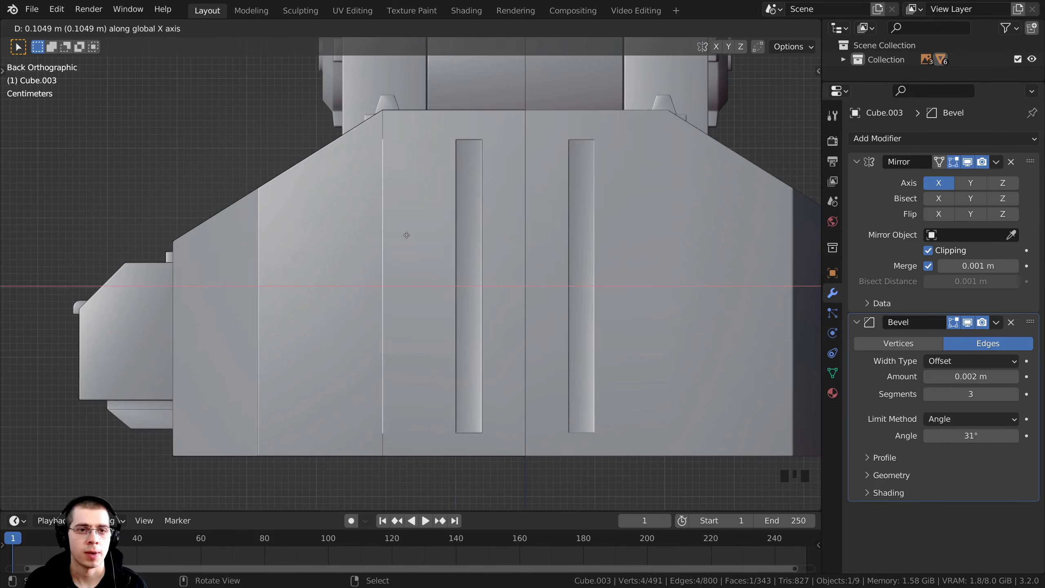
{"action": "left_click", "coordinate": [406, 234]}
Step: Extrude the copied side face outward across the outer rear panel and scale its end along Z to taper it parallel to the housing's slope
{"action": "key", "text": "e"}
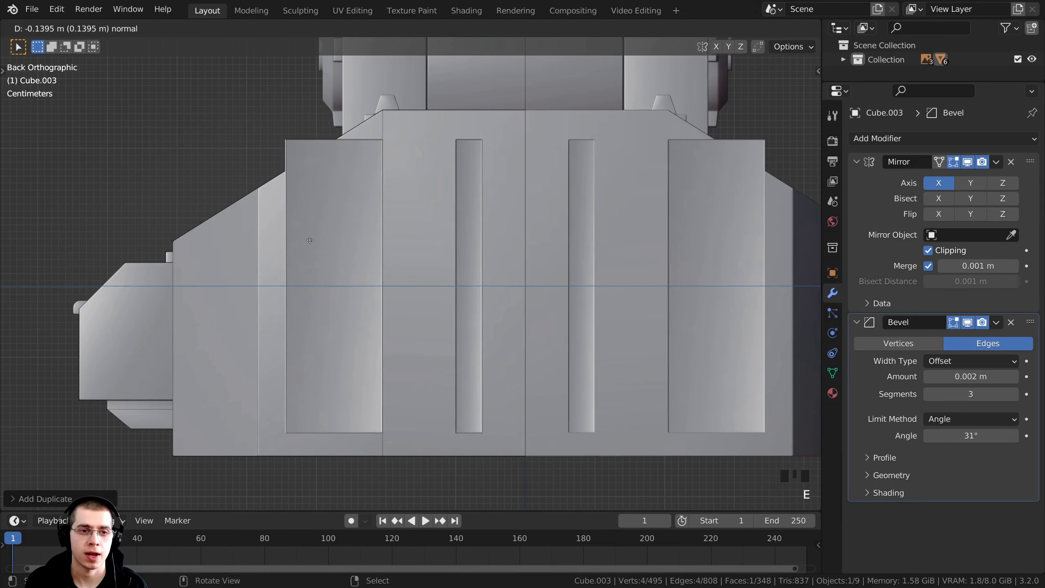
{"action": "left_click", "coordinate": [366, 304]}
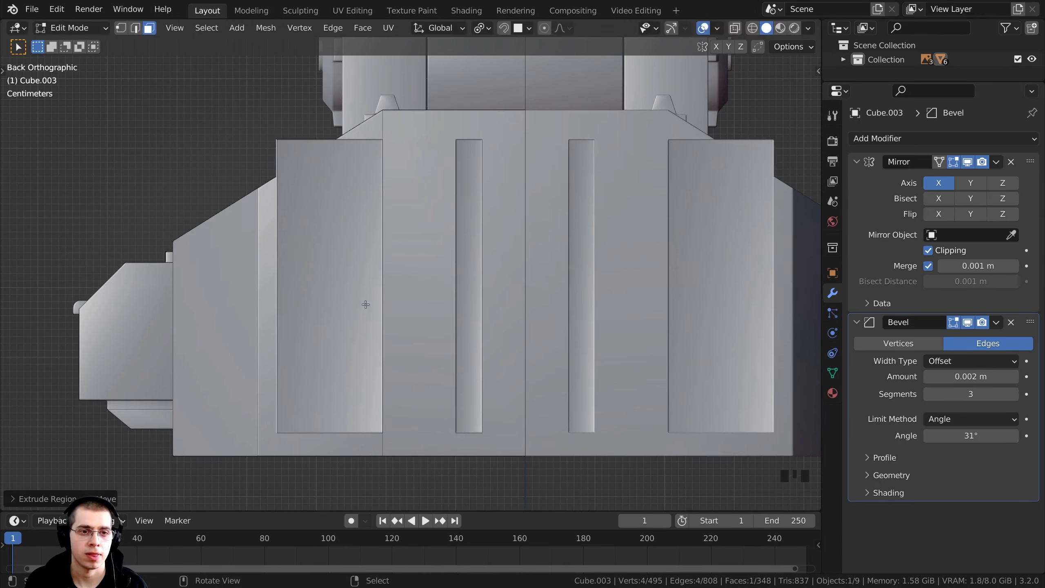
{"action": "key", "text": "s"}
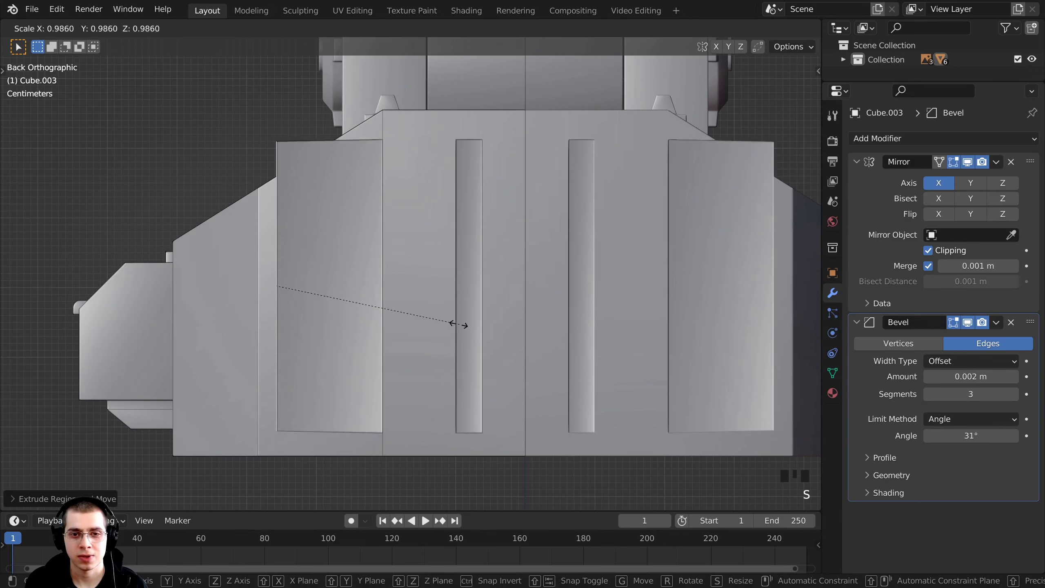
{"action": "key", "text": "z"}
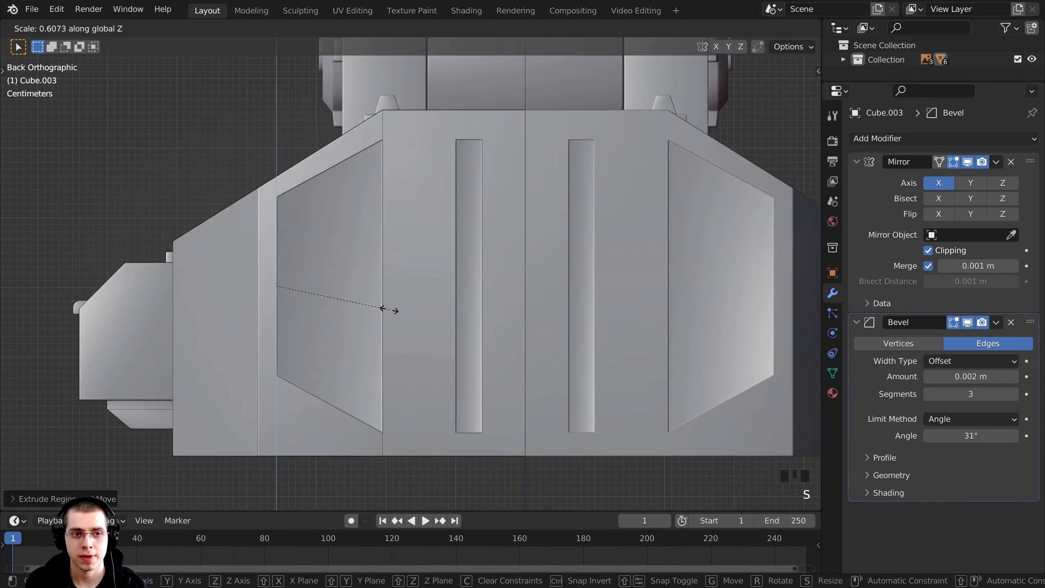
{"action": "left_click", "coordinate": [375, 305]}
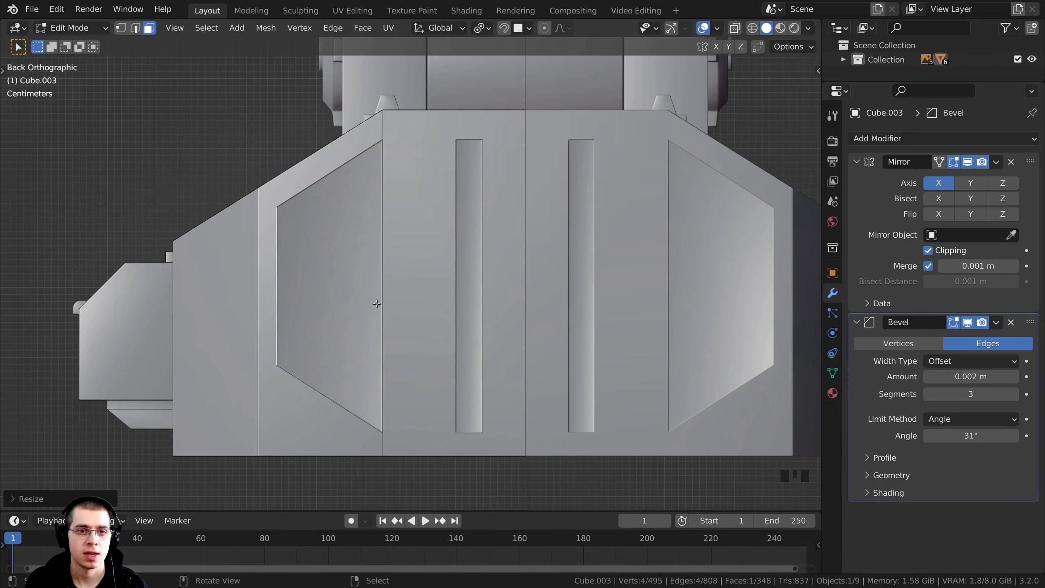
Step: Select all visible geometry and recalculate its normals to face outside
{"action": "scroll", "coordinate": [460, 479], "scroll_direction": "down", "scroll_amount": 4}
{"action": "middle_click_drag", "start_coordinate": [460, 479], "coordinate": [432, 371]}
{"action": "scroll", "coordinate": [480, 283], "scroll_direction": "up", "scroll_amount": 2}
{"action": "key", "text": "a"}
{"action": "key", "text": "a"}
{"action": "key", "text": "a"}
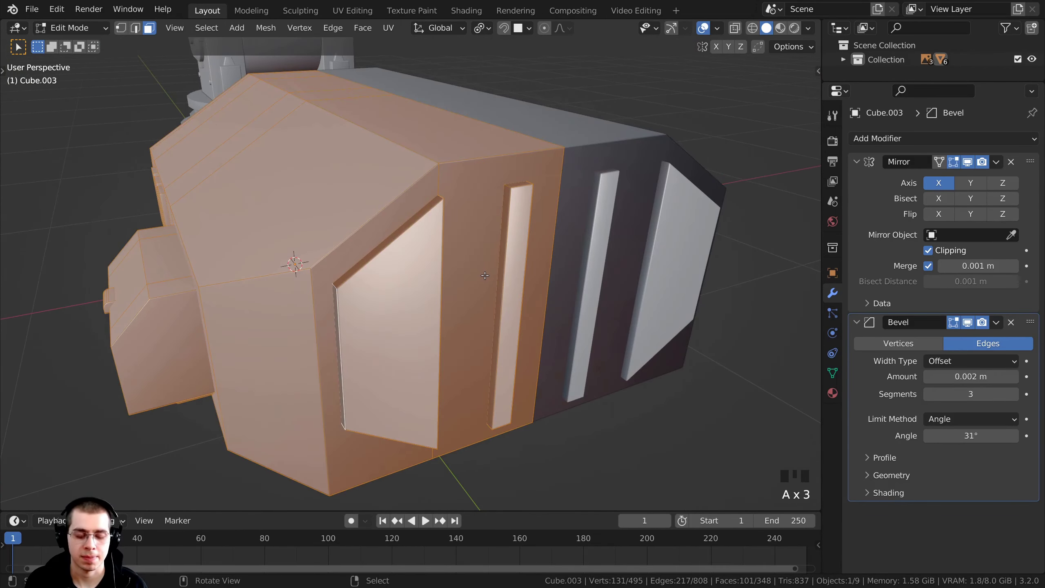
{"action": "scroll", "coordinate": [498, 273], "scroll_direction": "up", "scroll_amount": 2}
{"action": "scroll", "coordinate": [490, 274], "scroll_direction": "down", "scroll_amount": 2}
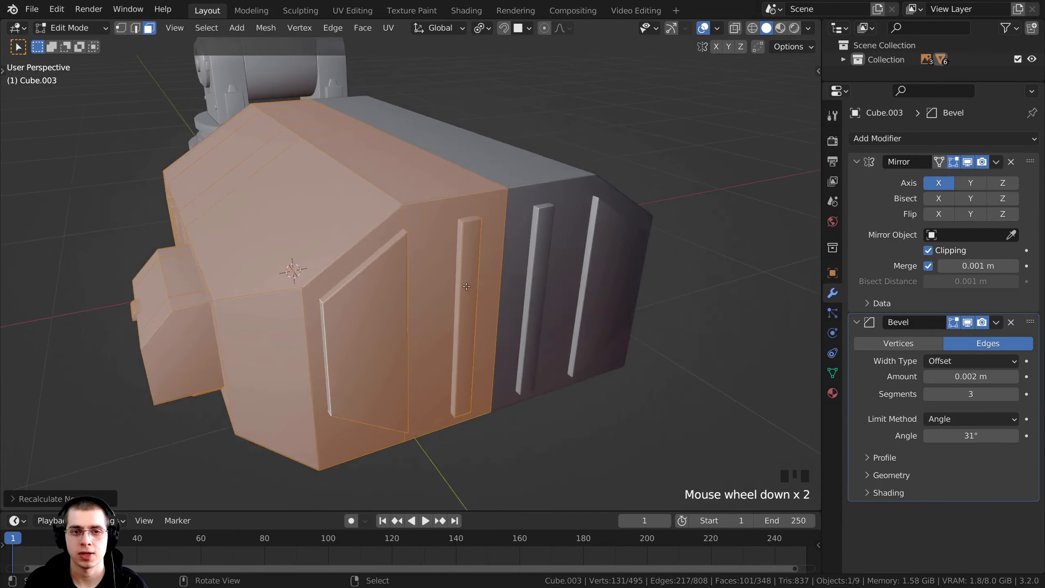
Step: Widen the narrow vertical bar on the rear face by moving its outer side face about 0.014 m outward along X
{"action": "middle_click_drag", "start_coordinate": [489, 274], "coordinate": [448, 264]}
{"action": "left_click", "coordinate": [463, 187]}
{"action": "scroll", "coordinate": [463, 187], "scroll_direction": "up", "scroll_amount": 2}
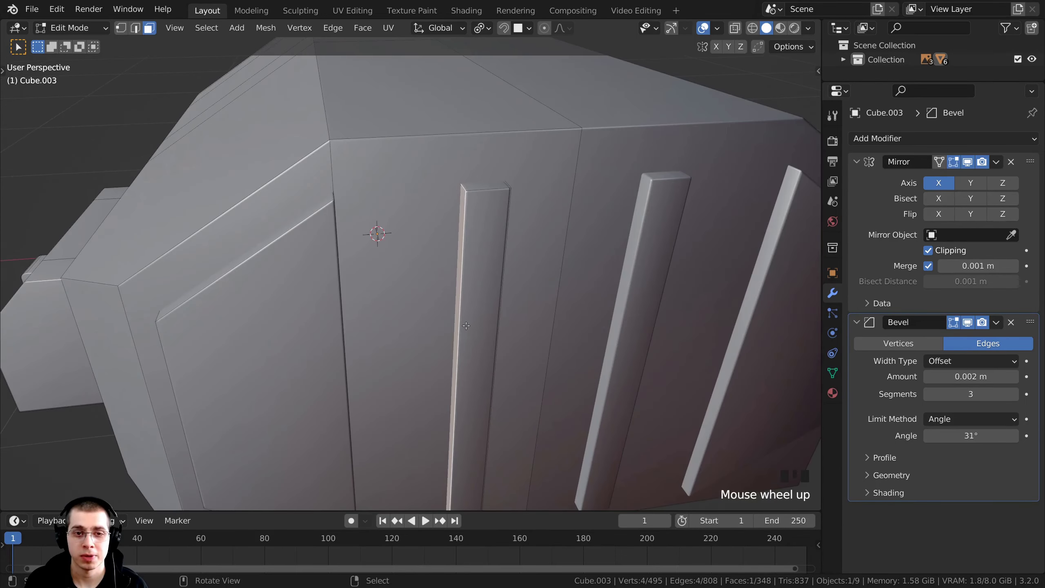
{"action": "scroll", "coordinate": [466, 326], "scroll_direction": "down", "scroll_amount": 3}
{"action": "middle_click_drag", "start_coordinate": [466, 326], "coordinate": [454, 344], "text": "shift"}
{"action": "key", "text": "g"}
{"action": "key", "text": "g"}
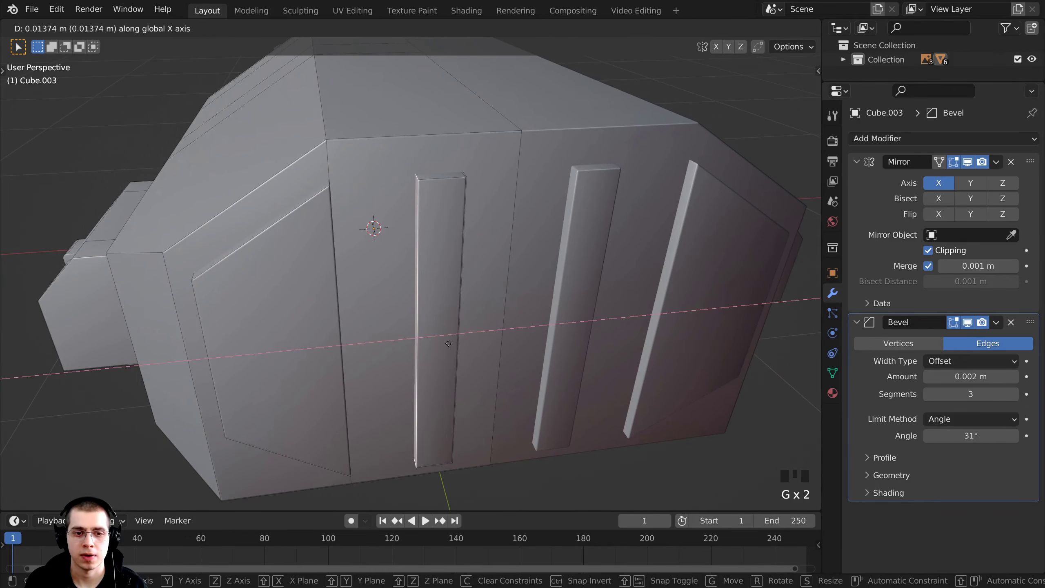
{"action": "left_click", "coordinate": [448, 343]}
{"action": "scroll", "coordinate": [448, 343], "scroll_direction": "down", "scroll_amount": 3}
{"action": "middle_click_drag", "start_coordinate": [448, 343], "coordinate": [424, 297]}
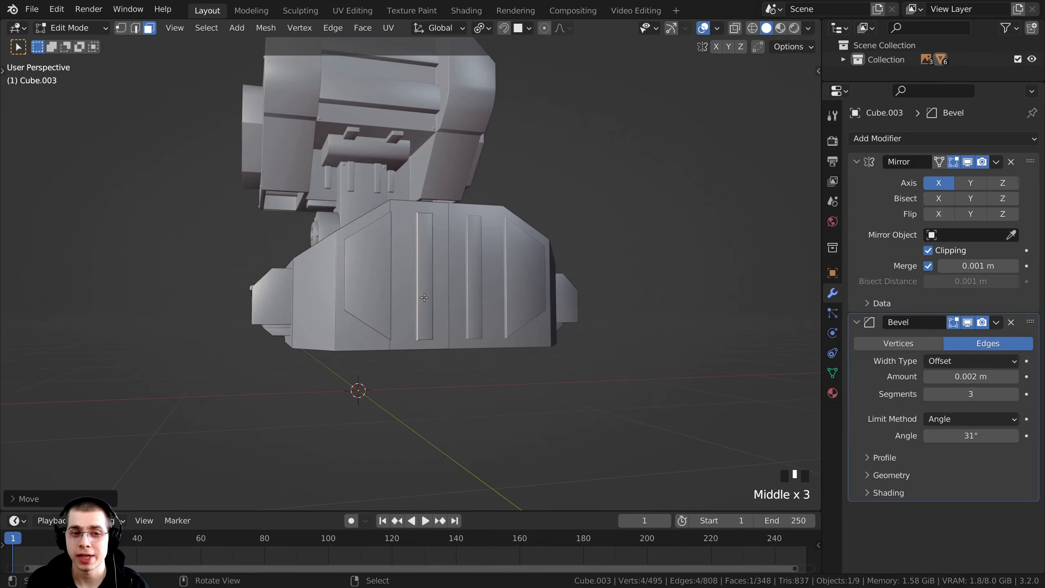
Step: Reveal the hidden geometry, duplicate the lower block's upper rear face beside the centre line, and stretch the copy outward along X
{"action": "key", "text": "alt+h"}
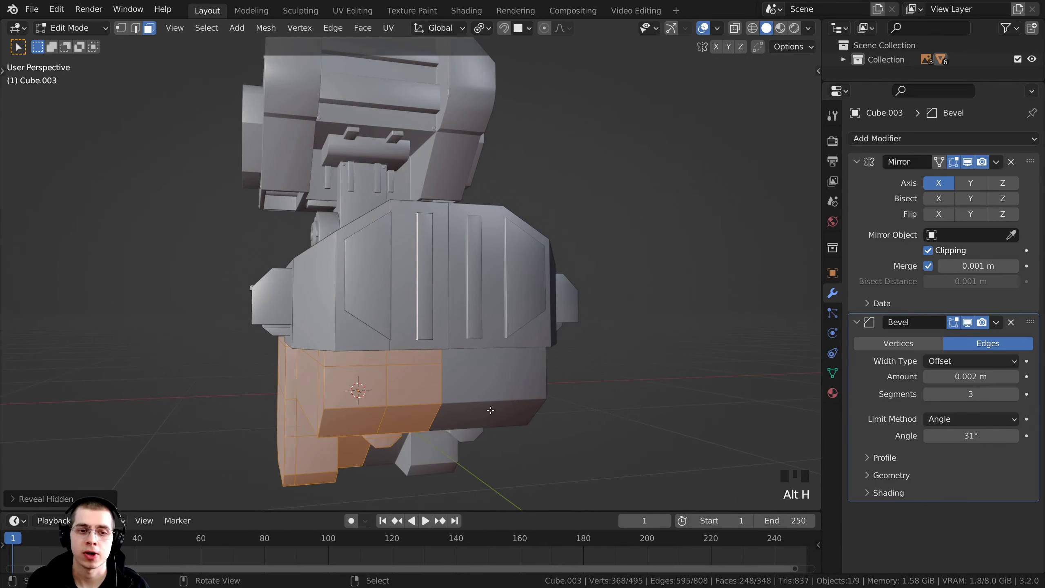
{"action": "middle_click_drag", "start_coordinate": [491, 410], "coordinate": [456, 359]}
{"action": "key", "text": "alt+a"}
{"action": "left_click", "coordinate": [460, 301]}
{"action": "scroll", "coordinate": [460, 302], "scroll_direction": "down", "scroll_amount": 3}
{"action": "key", "text": "shift+d"}
{"action": "left_click", "coordinate": [455, 324]}
{"action": "key", "text": "g"}
{"action": "key", "text": "x"}
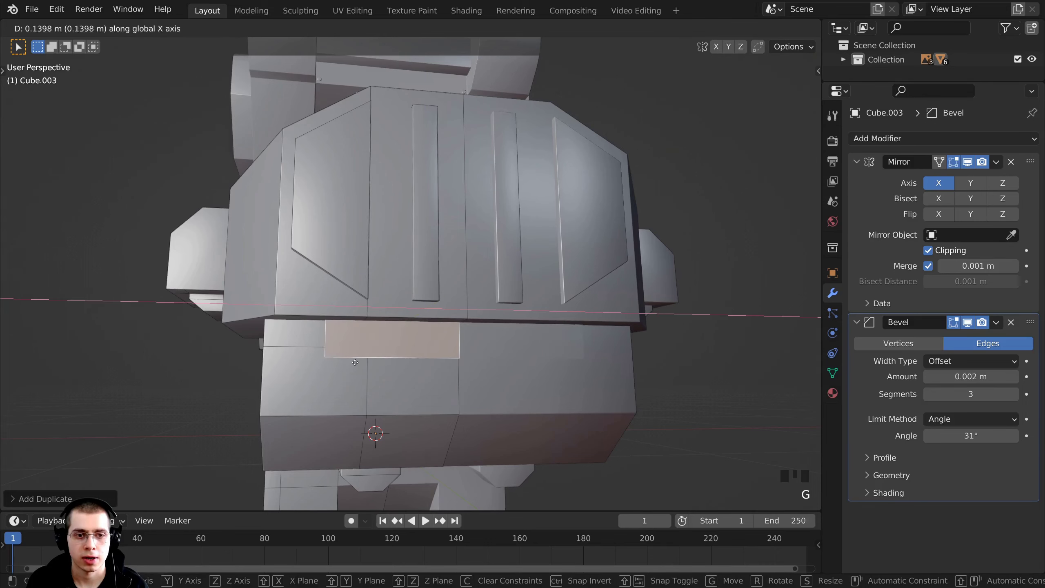
{"action": "left_click", "coordinate": [337, 362]}
Step: Shorten the duplicated face along Z and position it behind the lower block, just beneath the housing's rear edge
{"action": "key", "text": "s"}
{"action": "key", "text": "z"}
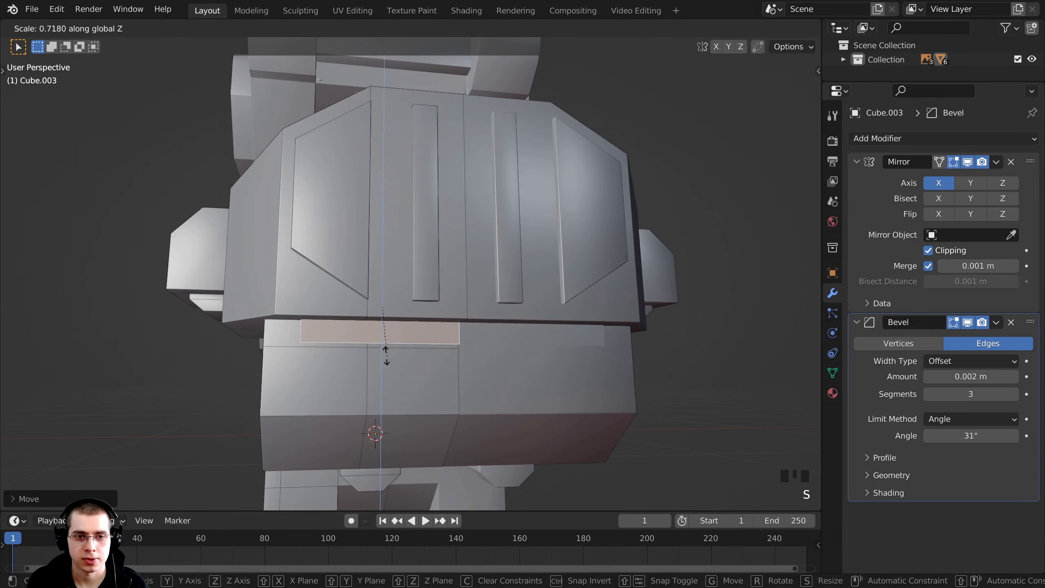
{"action": "left_click", "coordinate": [377, 346]}
{"action": "key", "text": "g"}
{"action": "left_click", "coordinate": [377, 354]}
{"action": "middle_click_drag", "start_coordinate": [378, 354], "coordinate": [425, 290]}
{"action": "key", "text": "s"}
{"action": "left_click", "coordinate": [544, 337]}
{"action": "scroll", "coordinate": [425, 291], "scroll_direction": "up", "scroll_amount": 2}
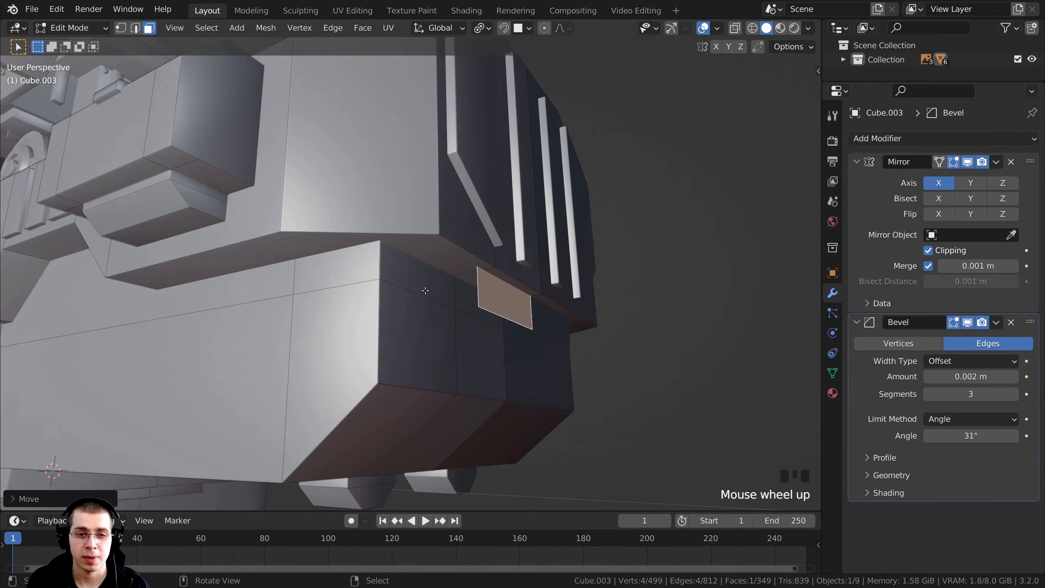
{"action": "scroll", "coordinate": [431, 287], "scroll_direction": "down", "scroll_amount": 1}
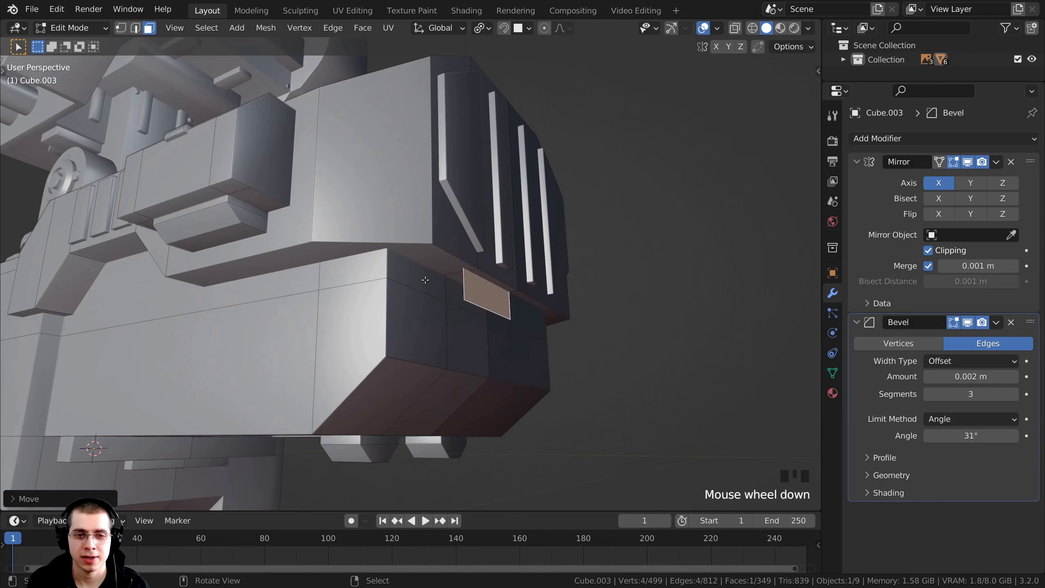
Step: Select the lower block's four rear faces and move them forward along Y, away from the duplicated face
{"action": "right_click", "coordinate": [425, 280]}
{"action": "right_click", "coordinate": [454, 289], "text": "shift"}
{"action": "right_click", "coordinate": [465, 325], "text": "shift"}
{"action": "right_click", "coordinate": [436, 329], "text": "shift"}
{"action": "scroll", "coordinate": [436, 321], "scroll_direction": "down", "scroll_amount": 1}
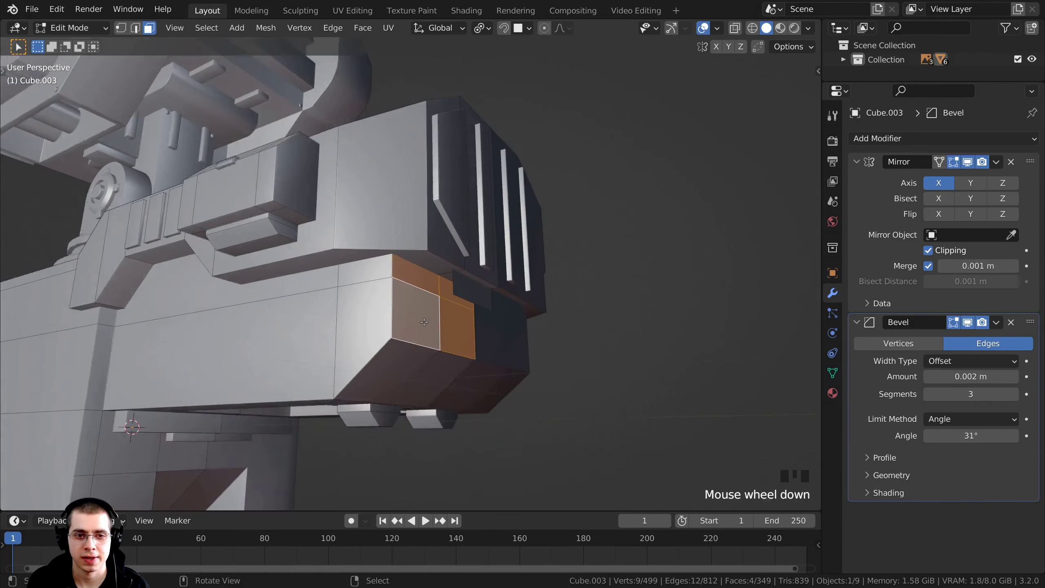
{"action": "middle_click_drag", "start_coordinate": [436, 321], "coordinate": [437, 341]}
{"action": "key", "text": "z"}
{"action": "left_click", "coordinate": [349, 336]}
{"action": "key", "text": "z"}
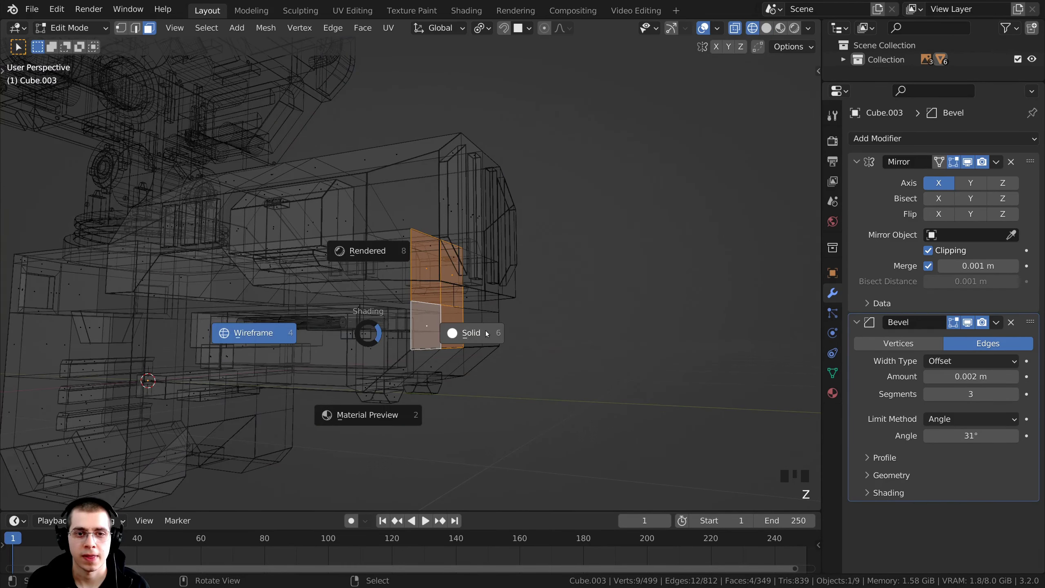
{"action": "left_click", "coordinate": [467, 341]}
{"action": "scroll", "coordinate": [532, 300], "scroll_direction": "up", "scroll_amount": 3}
{"action": "middle_click_drag", "start_coordinate": [532, 300], "coordinate": [533, 302]}
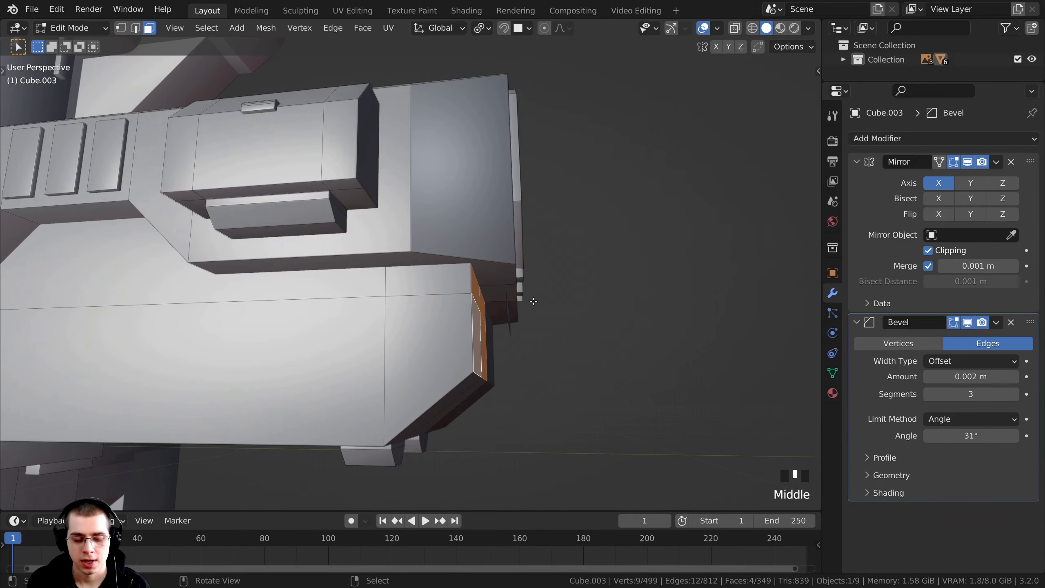
{"action": "key", "text": "g"}
{"action": "key", "text": "y"}
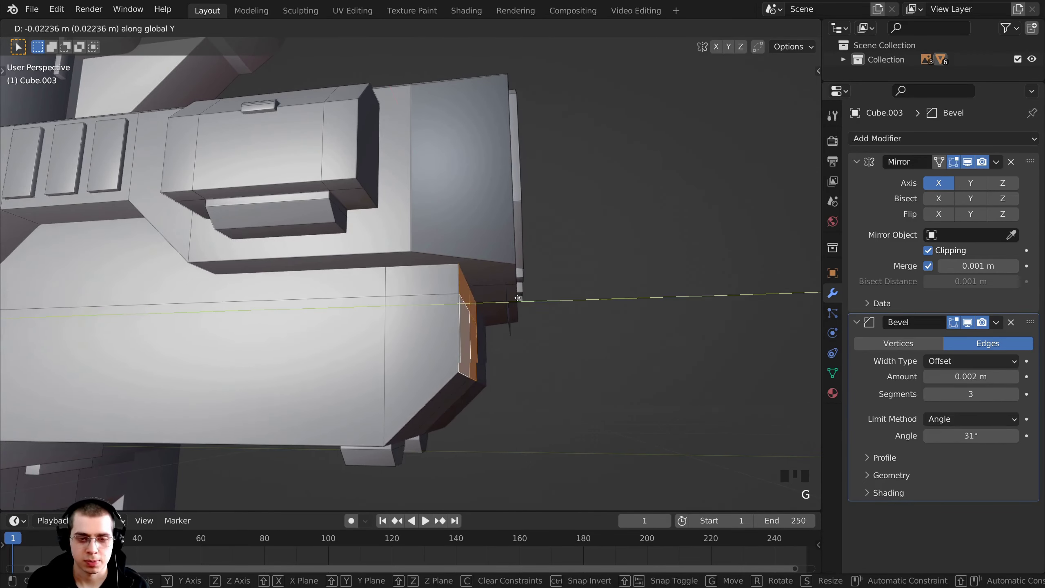
{"action": "left_click", "coordinate": [510, 297]}
Step: Adjust the duplicated face's position beneath the housing's rear edge and extrude it forward toward the lower block to form a bar
{"action": "key", "text": "Tab"}
{"action": "middle_click_drag", "start_coordinate": [510, 296], "coordinate": [537, 303]}
{"action": "key", "text": "Tab"}
{"action": "scroll", "coordinate": [505, 293], "scroll_direction": "up", "scroll_amount": 3}
{"action": "scroll", "coordinate": [505, 293], "scroll_direction": "up", "scroll_amount": 2}
{"action": "key", "text": "g"}
{"action": "left_click", "coordinate": [511, 293]}
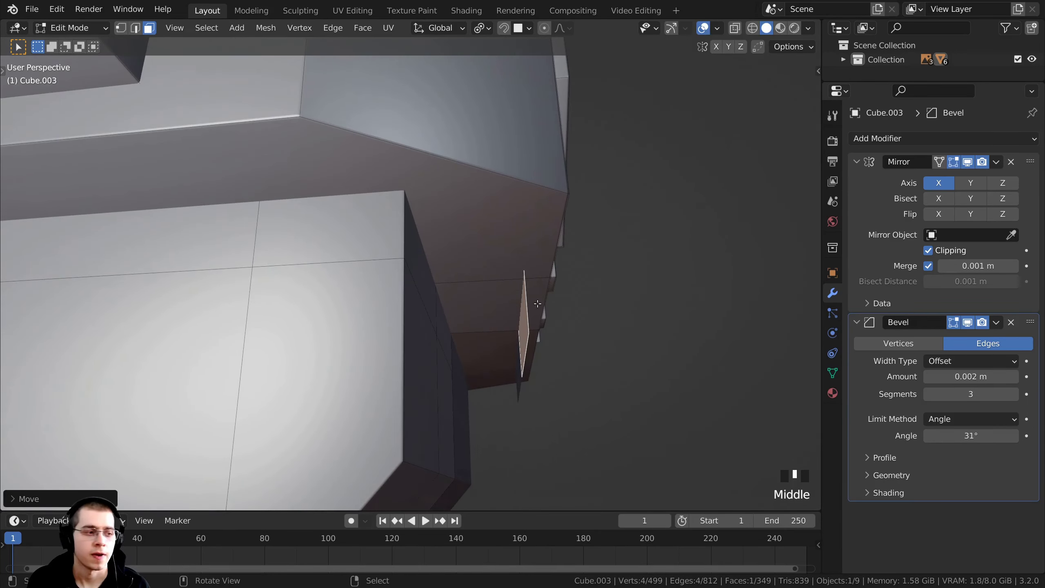
{"action": "key", "text": "e"}
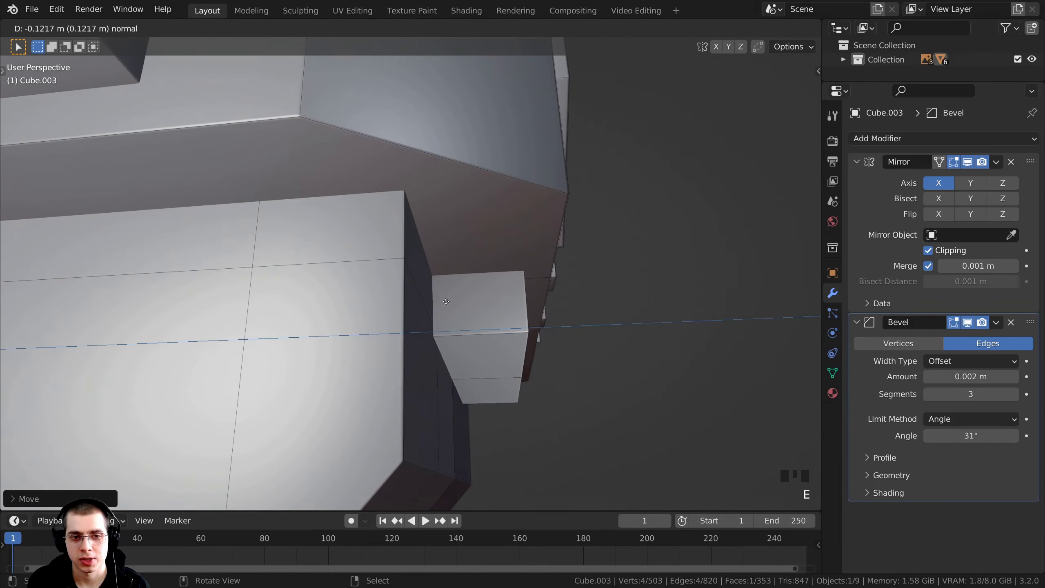
{"action": "left_click", "coordinate": [464, 331]}
Step: Bevel the bar's lower outer edge into a rounded profile about 0.047 m wide with 7 segments
{"action": "middle_click_drag", "start_coordinate": [464, 331], "coordinate": [248, 281]}
{"action": "scroll", "coordinate": [370, 313], "scroll_direction": "up", "scroll_amount": 2}
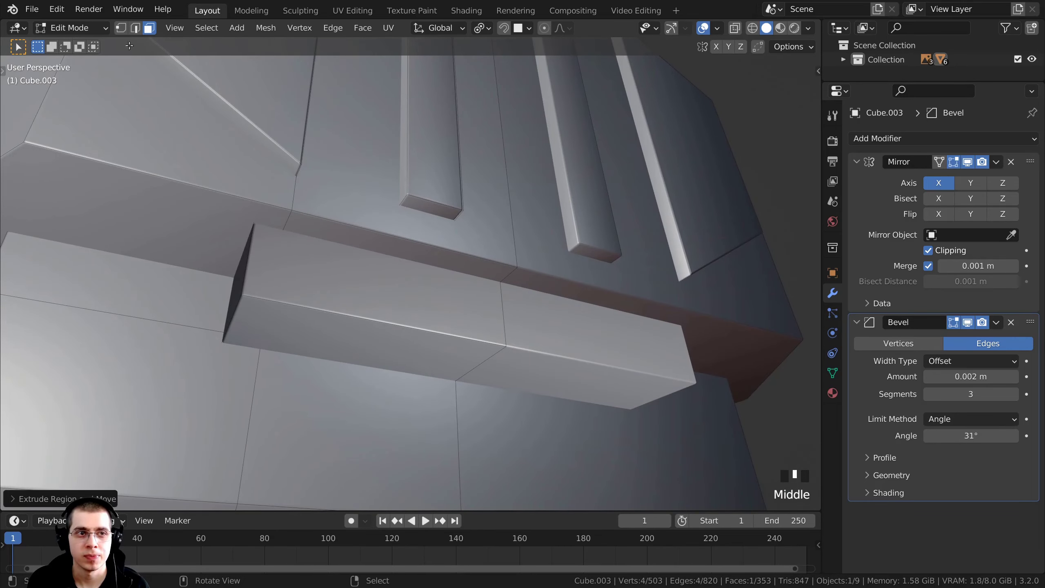
{"action": "middle_click_drag", "start_coordinate": [219, 106], "coordinate": [229, 123]}
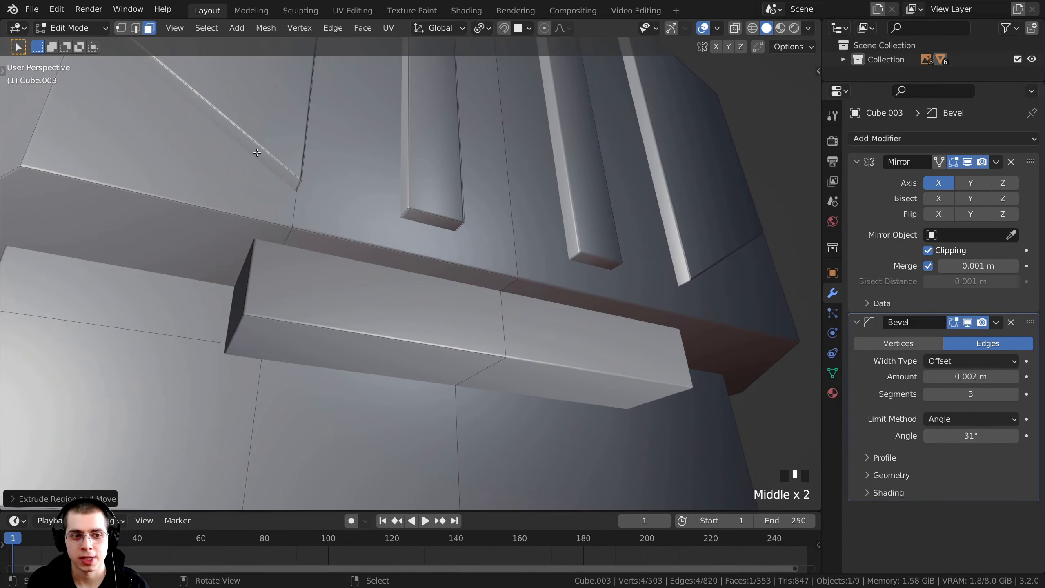
{"action": "key", "text": "2"}
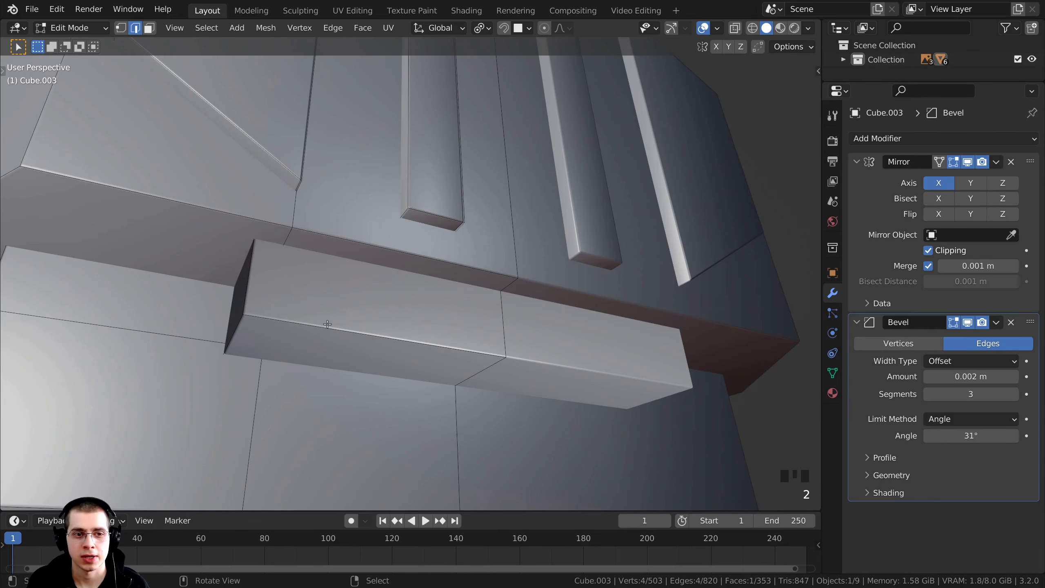
{"action": "middle_click_drag", "start_coordinate": [327, 324], "coordinate": [361, 322]}
{"action": "right_click", "coordinate": [361, 321]}
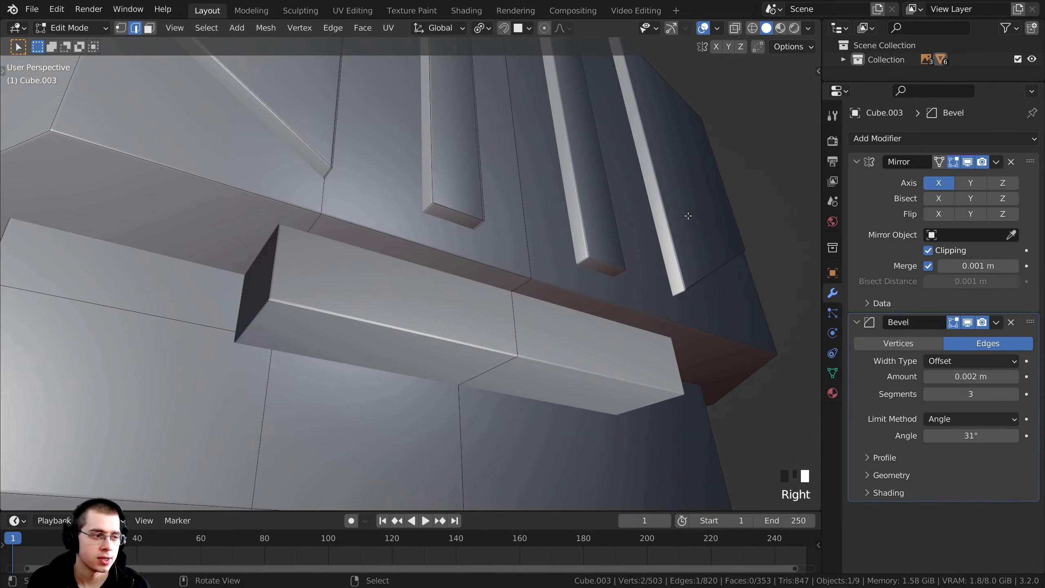
{"action": "middle_click_drag", "start_coordinate": [591, 222], "coordinate": [548, 274]}
{"action": "key", "text": "ctrl+b"}
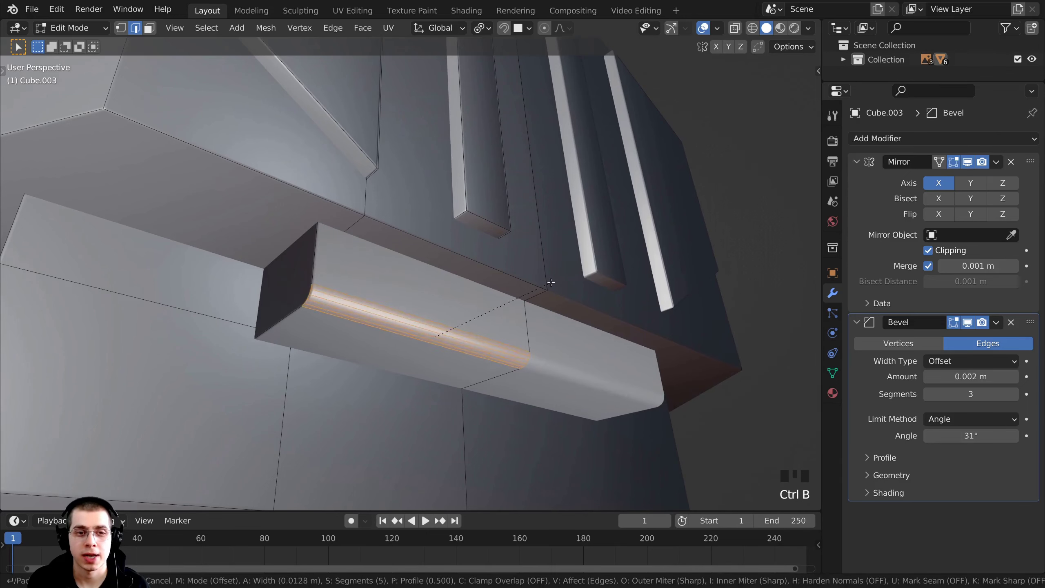
{"action": "scroll", "coordinate": [562, 281], "scroll_direction": "down", "scroll_amount": 2}
{"action": "scroll", "coordinate": [567, 280], "scroll_direction": "up", "scroll_amount": 2}
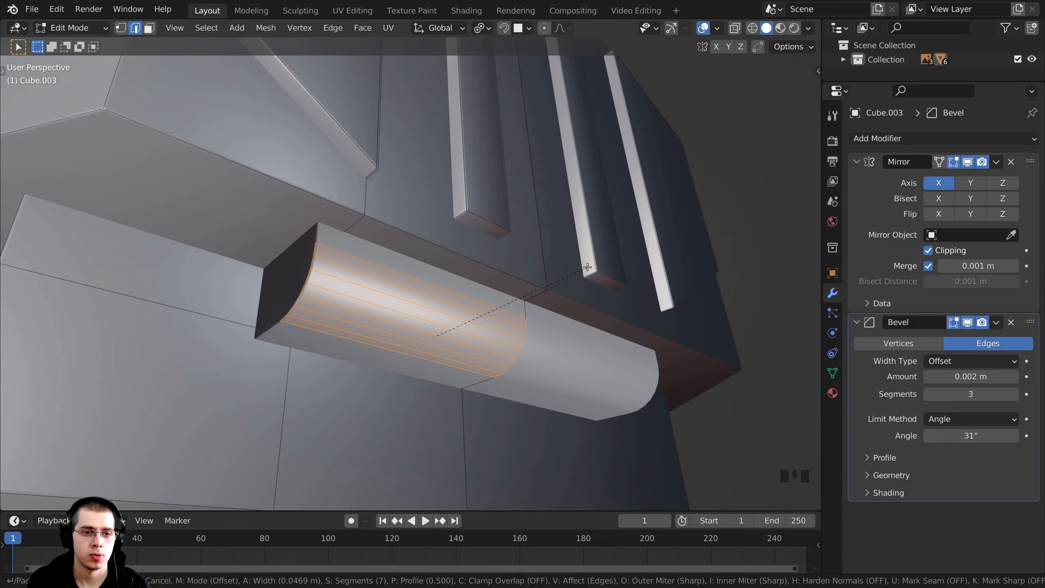
{"action": "left_click", "coordinate": [587, 266]}
{"action": "scroll", "coordinate": [587, 267], "scroll_direction": "down", "scroll_amount": 2}
{"action": "middle_click_drag", "start_coordinate": [587, 267], "coordinate": [600, 284]}
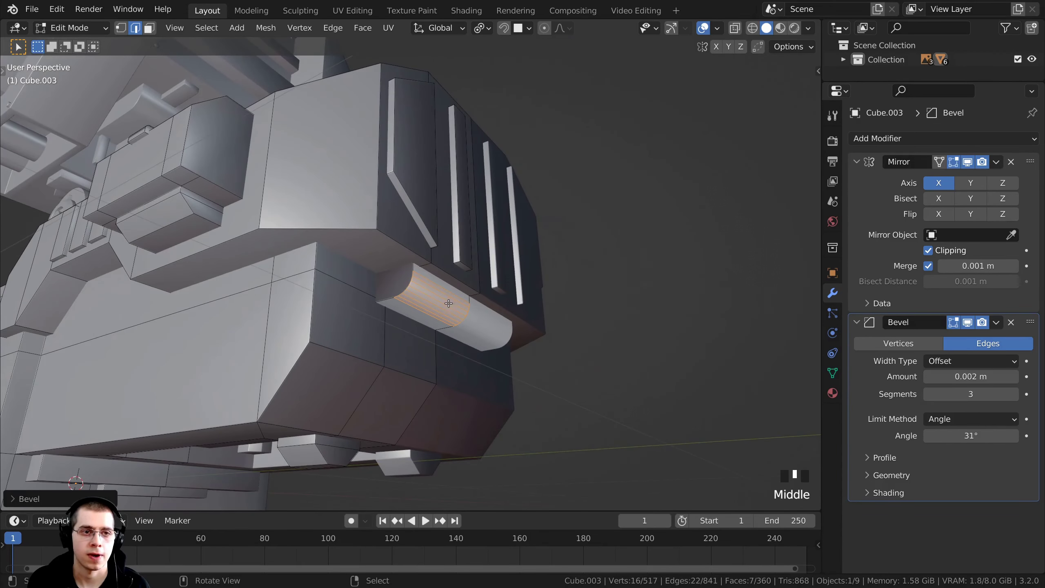
Step: Select the entire mesh and recalculate its normals to face outward
{"action": "key", "text": "a"}
{"action": "key", "text": "a"}
{"action": "key", "text": "a"}
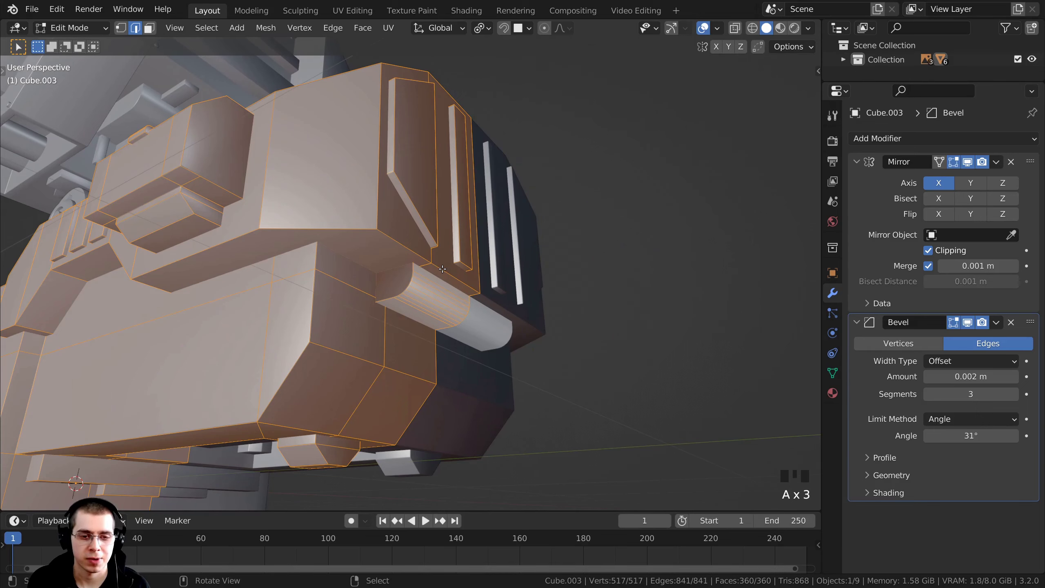
{"action": "middle_click_drag", "start_coordinate": [442, 269], "coordinate": [348, 283]}
{"action": "key", "text": "shift+n"}
{"action": "scroll", "coordinate": [449, 272], "scroll_direction": "down", "scroll_amount": 3}
{"action": "scroll", "coordinate": [354, 291], "scroll_direction": "up", "scroll_amount": 3}
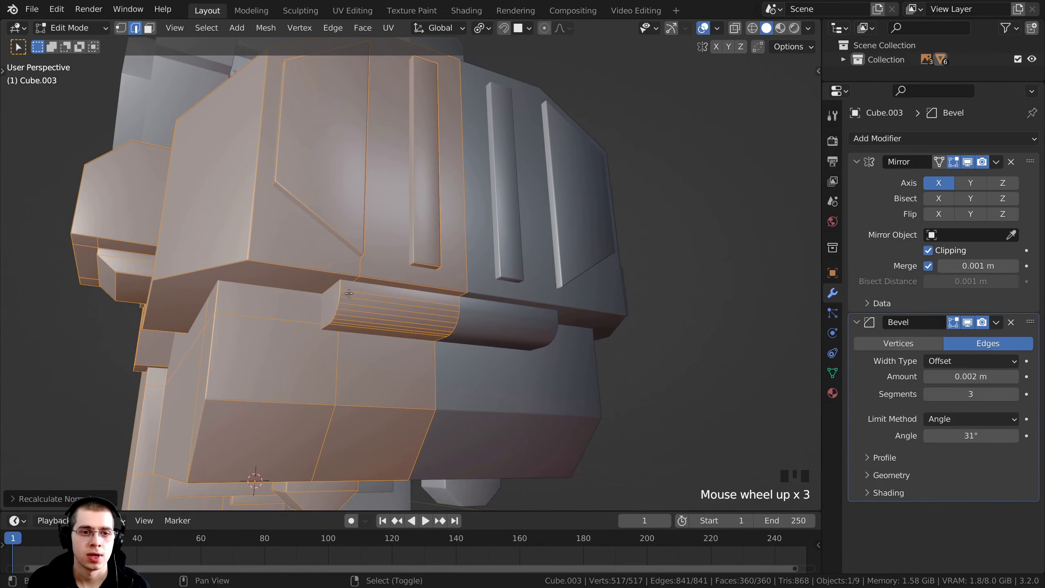
Step: Move the rounded bar's end face outward along X by about 0.04 m to lengthen it, and clear the selection
{"action": "scroll", "coordinate": [349, 294], "scroll_direction": "up", "scroll_amount": 2}
{"action": "right_click", "coordinate": [353, 285]}
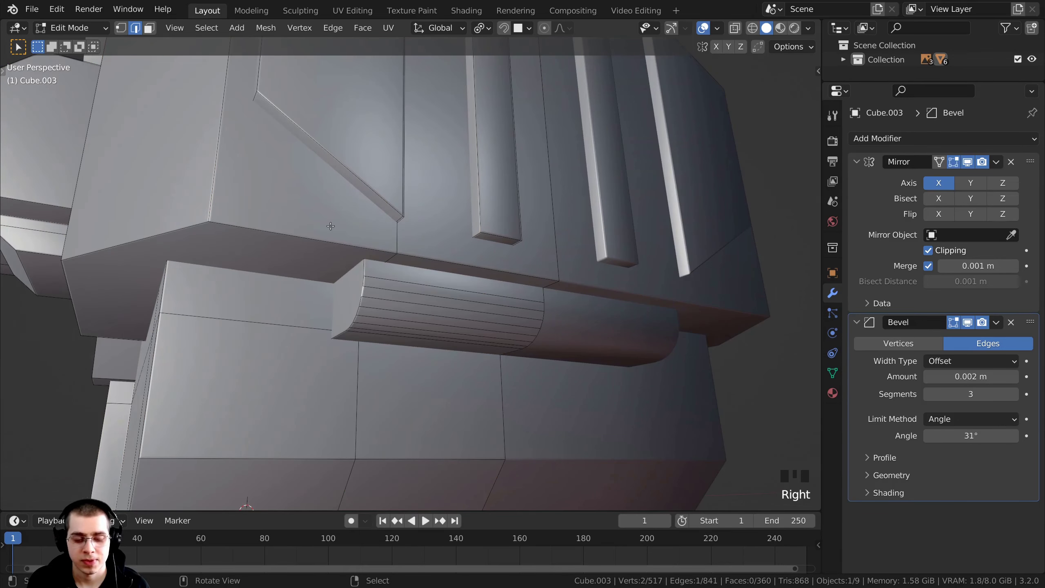
{"action": "right_click", "coordinate": [345, 279]}
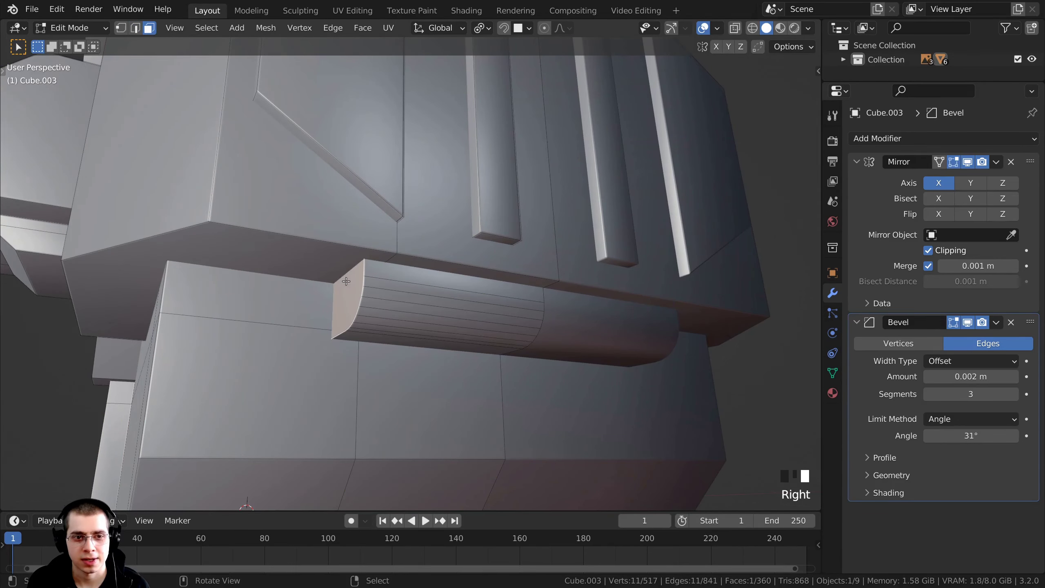
{"action": "middle_click_drag", "start_coordinate": [346, 279], "coordinate": [338, 280]}
{"action": "key", "text": "g"}
{"action": "key", "text": "x"}
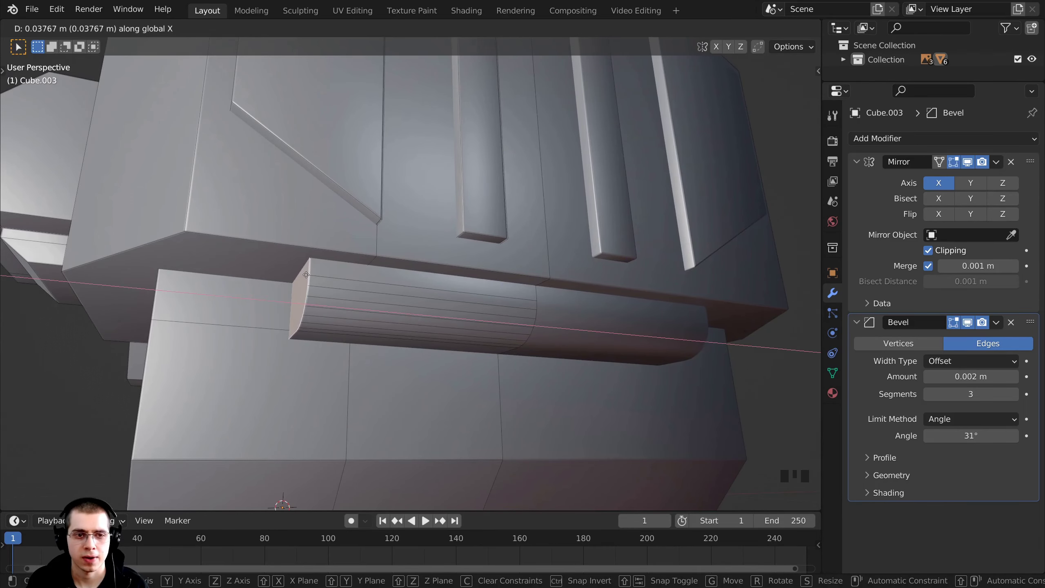
{"action": "left_click", "coordinate": [309, 276]}
{"action": "middle_click_drag", "start_coordinate": [310, 276], "coordinate": [440, 165]}
{"action": "key", "text": "alt+a"}
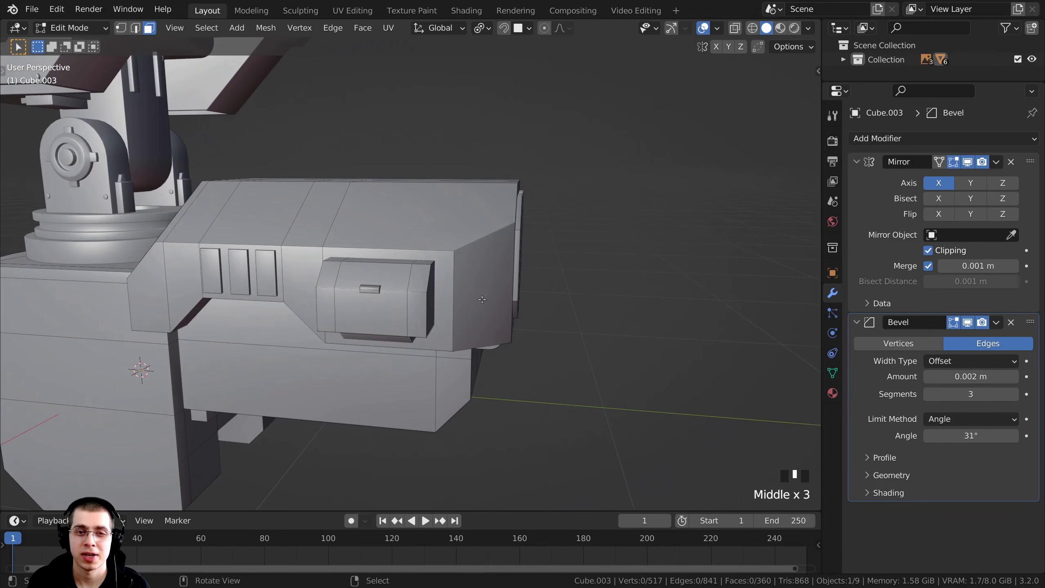
Step: Add a cylinder to the housing mesh
{"action": "middle_click_drag", "start_coordinate": [481, 300], "coordinate": [532, 276]}
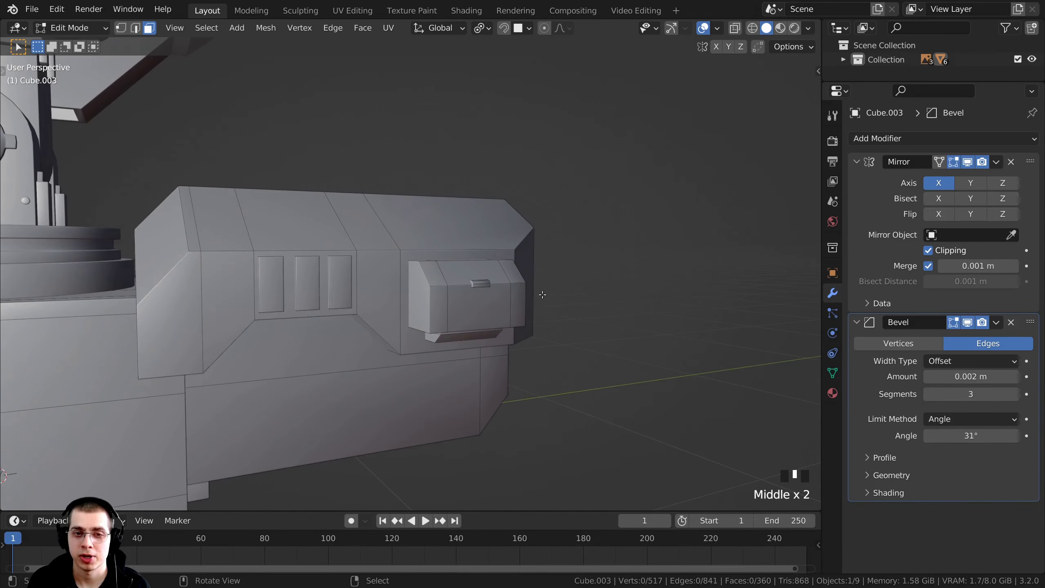
{"action": "middle_click_drag", "start_coordinate": [546, 234], "coordinate": [336, 265]}
{"action": "scroll", "coordinate": [384, 286], "scroll_direction": "up", "scroll_amount": 1}
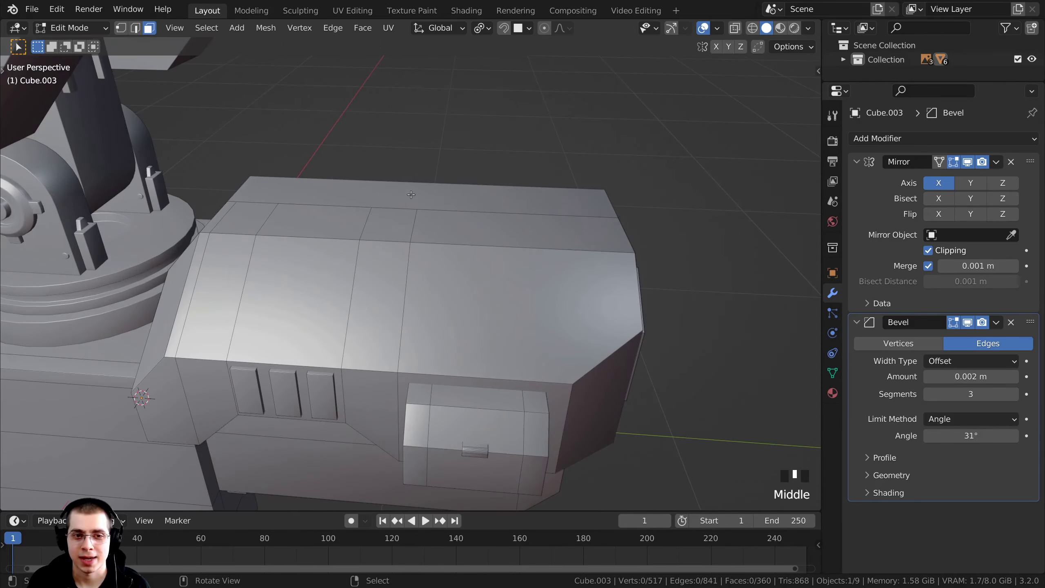
{"action": "middle_click_drag", "start_coordinate": [447, 226], "coordinate": [357, 177]}
{"action": "key", "text": "shift+a"}
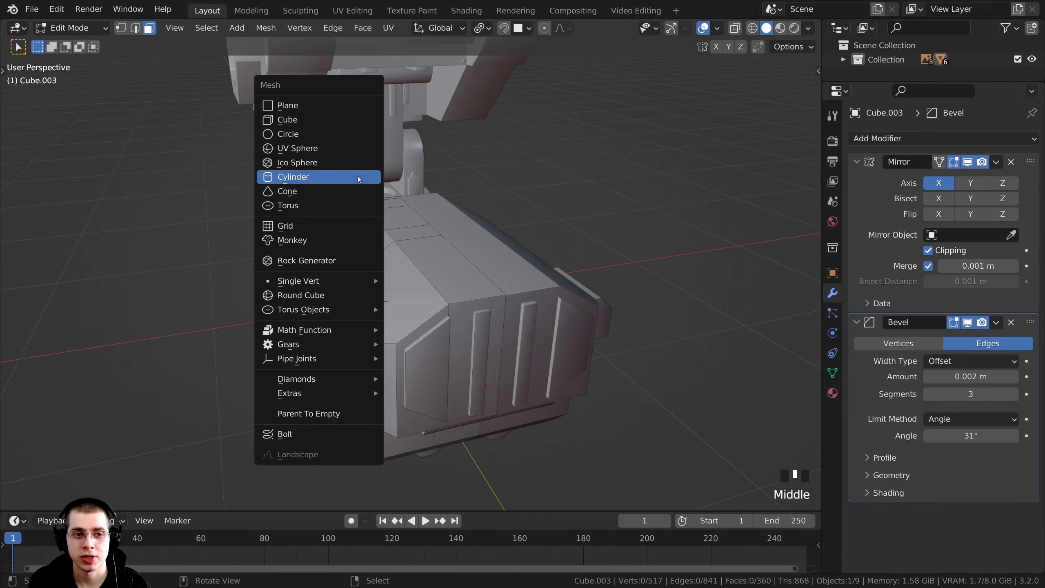
{"action": "left_click", "coordinate": [292, 177]}
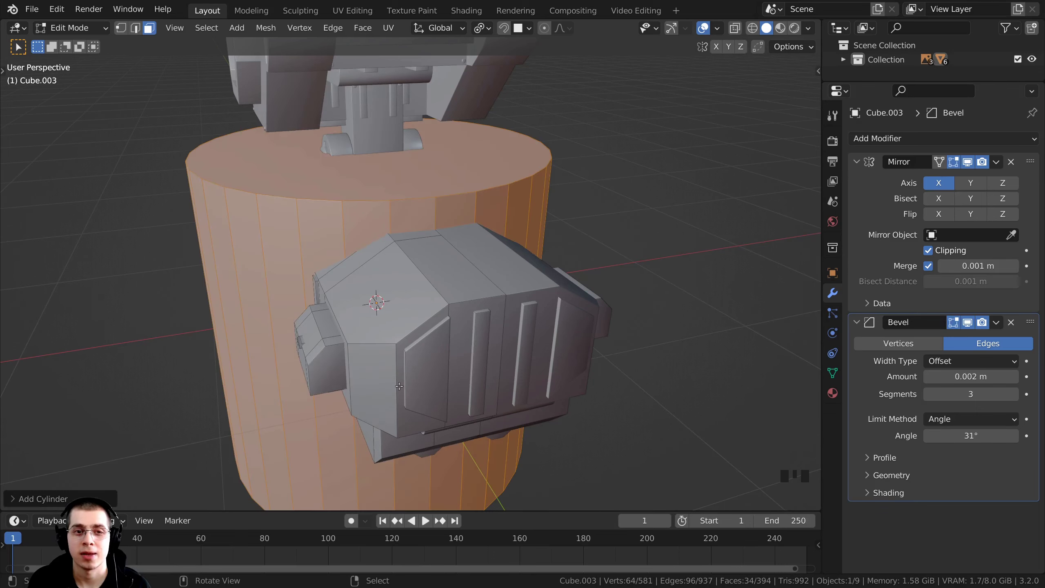
Step: Disable Mirror clipping, move the cylinder off the centre line to one side of the body, and re-enable clipping
{"action": "middle_click_drag", "start_coordinate": [417, 359], "coordinate": [777, 284]}
{"action": "scroll", "coordinate": [618, 308], "scroll_direction": "down", "scroll_amount": 2}
{"action": "left_click", "coordinate": [928, 251]}
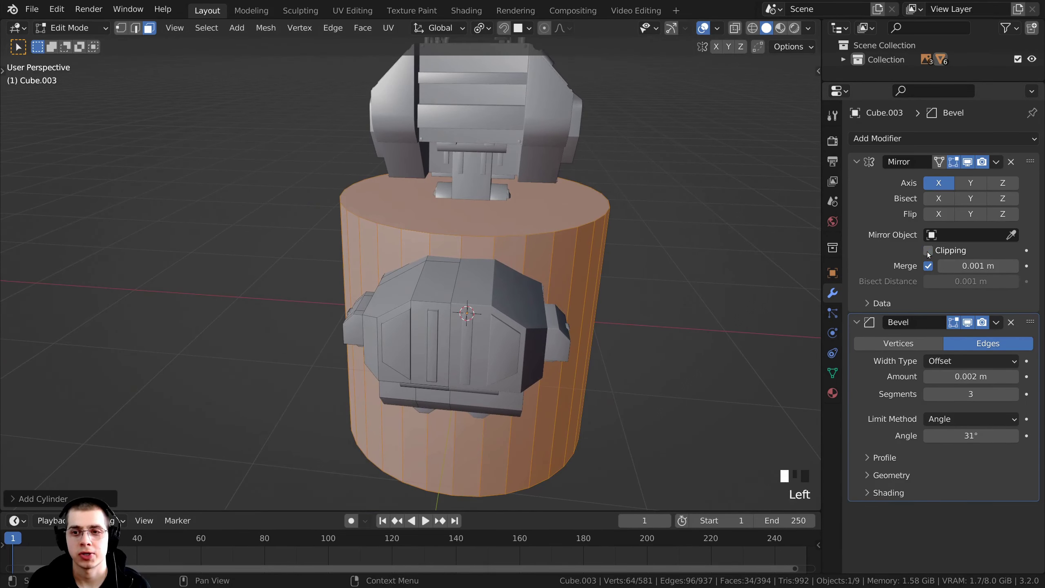
{"action": "key", "text": "g"}
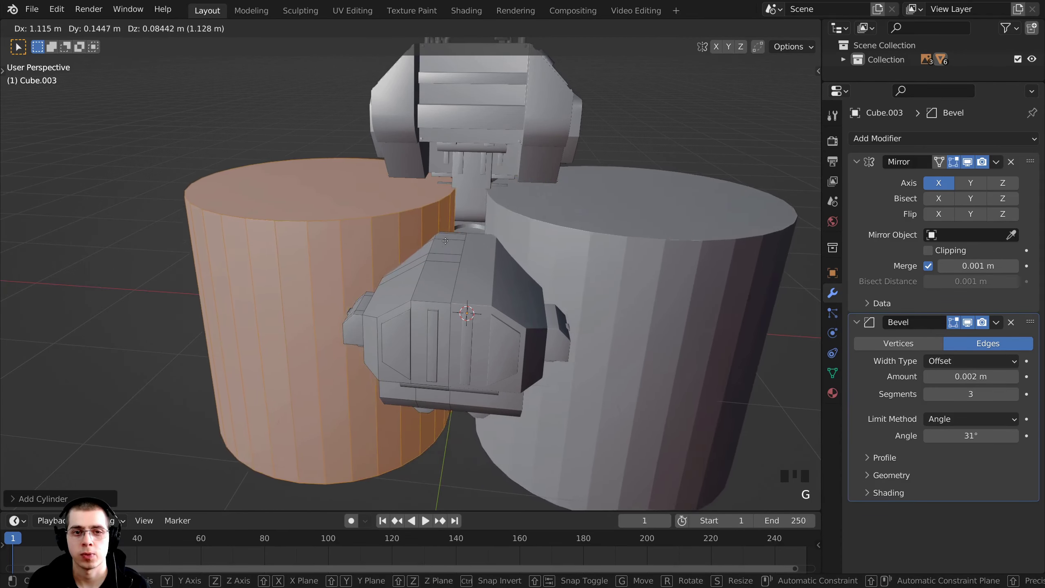
{"action": "left_click", "coordinate": [341, 244]}
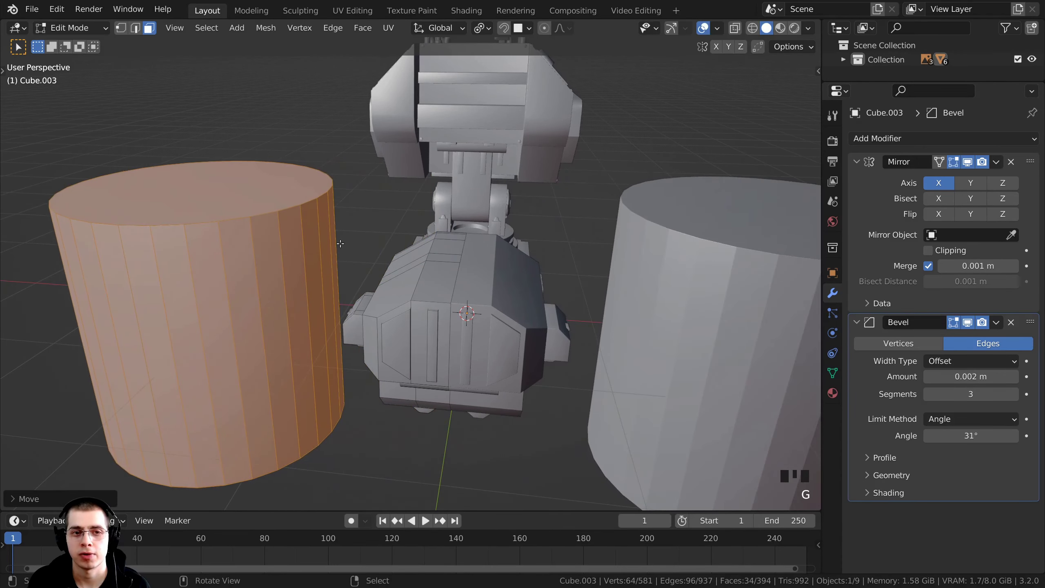
{"action": "left_click", "coordinate": [928, 250]}
{"action": "middle_click_drag", "start_coordinate": [618, 272], "coordinate": [545, 276]}
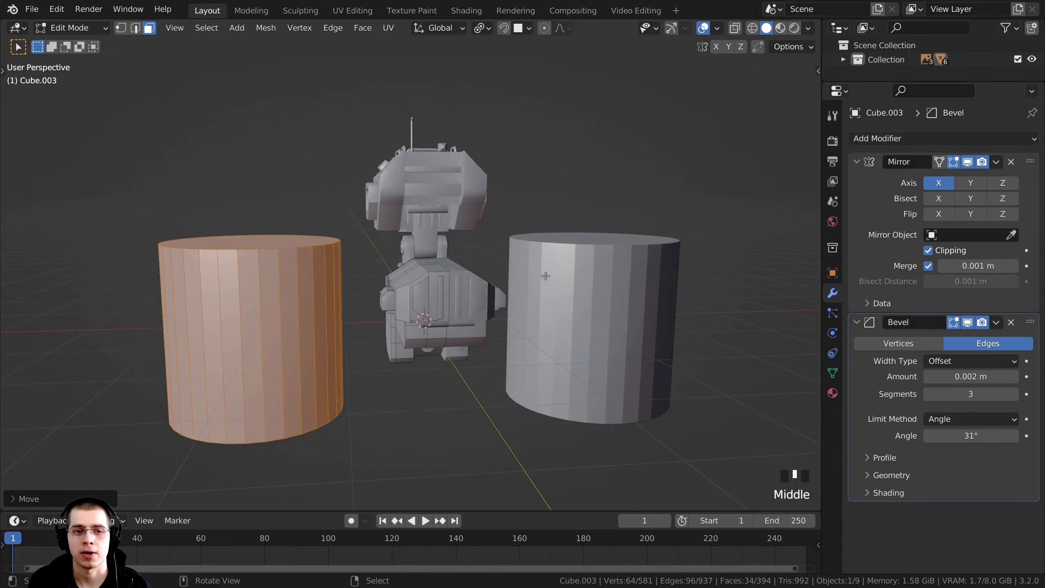
Step: Scale the cylinder down to about 0.15 and place it over the housing's rear upper corner in the right side view
{"action": "key", "text": "s"}
{"action": "key", "text": "s"}
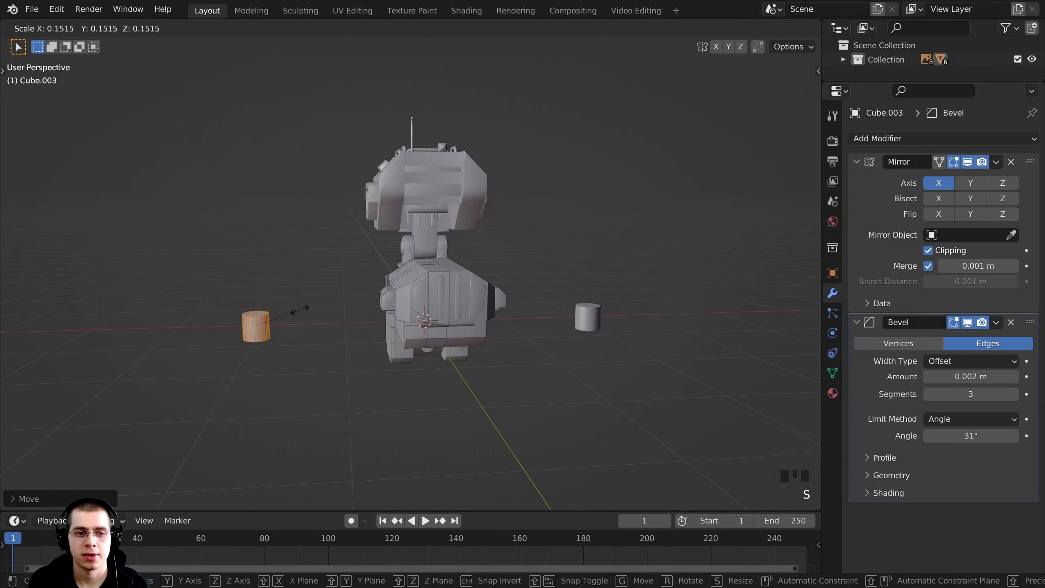
{"action": "left_click", "coordinate": [393, 305]}
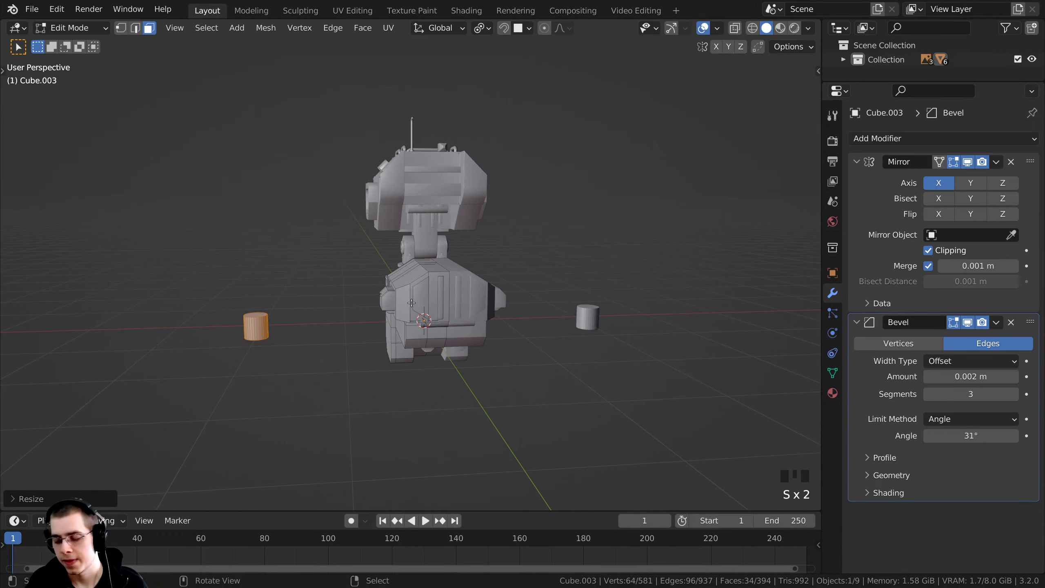
{"action": "key", "text": "KP_1"}
{"action": "key", "text": "KP_3"}
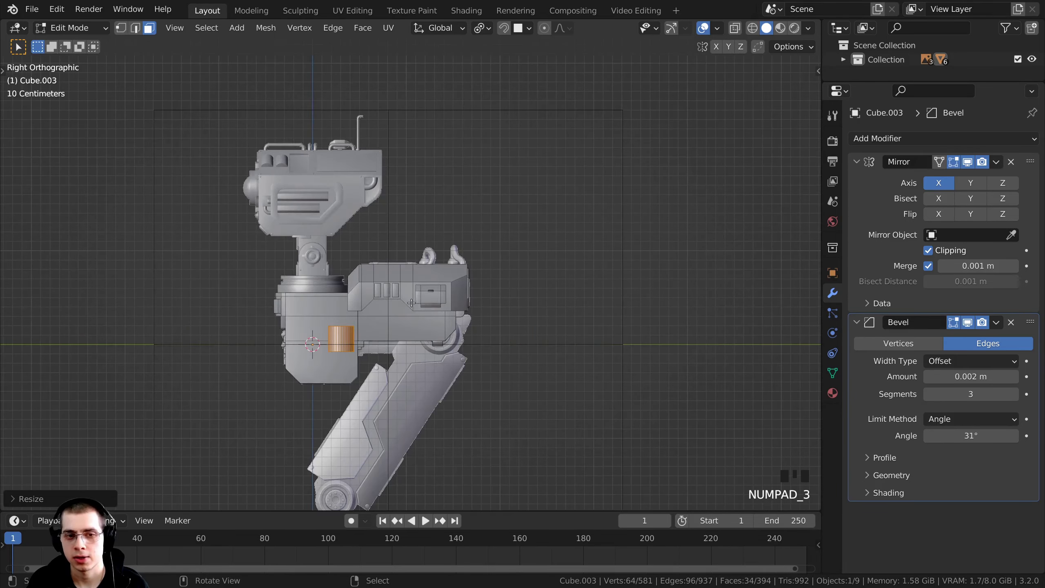
{"action": "scroll", "coordinate": [418, 306], "scroll_direction": "up", "scroll_amount": 3}
{"action": "scroll", "coordinate": [175, 494], "scroll_direction": "up", "scroll_amount": 1}
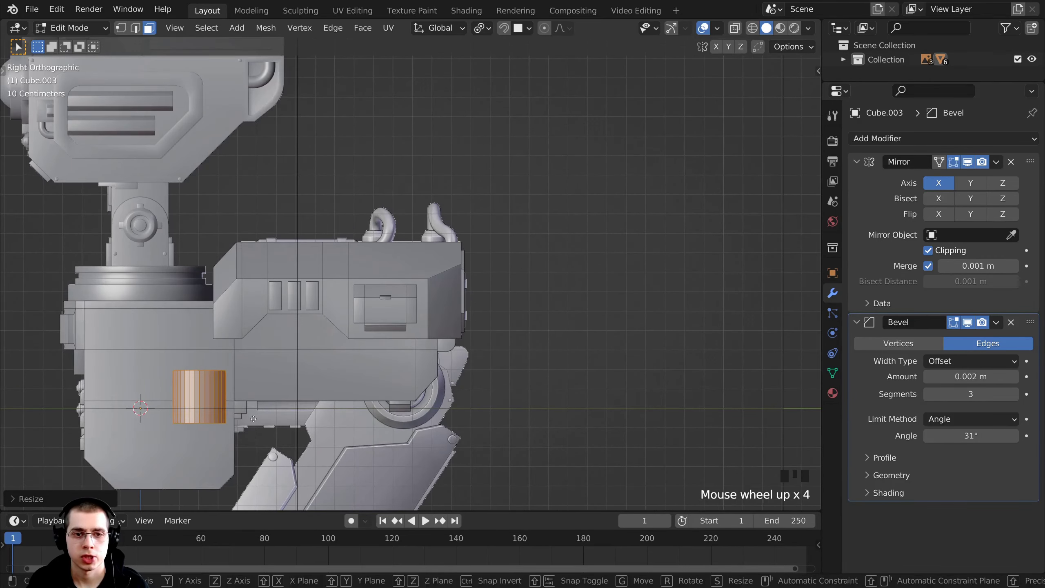
{"action": "key", "text": "g"}
{"action": "left_click", "coordinate": [578, 310]}
{"action": "scroll", "coordinate": [579, 311], "scroll_direction": "up", "scroll_amount": 1}
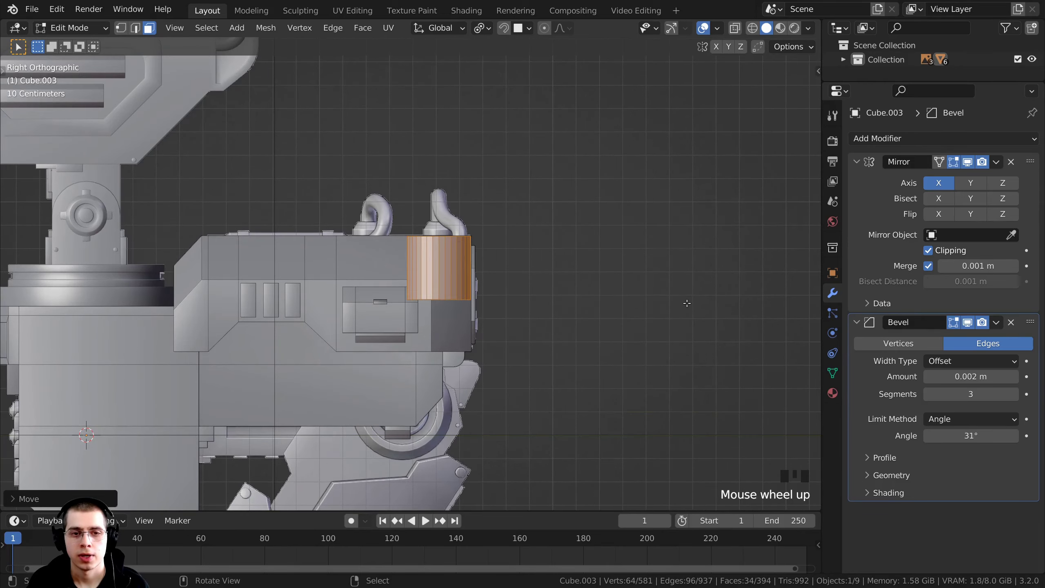
Step: Switch to wireframe shading, scale the cylinder down to the reference canister's width, and move it over the canister's middle
{"action": "key", "text": "z"}
{"action": "left_click", "coordinate": [571, 304]}
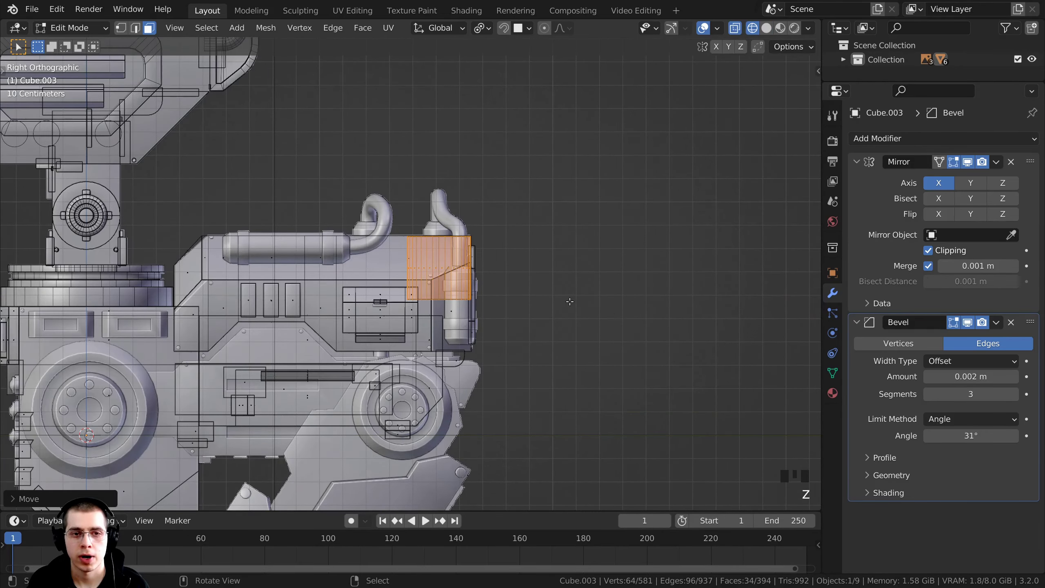
{"action": "scroll", "coordinate": [637, 301], "scroll_direction": "up", "scroll_amount": 3}
{"action": "key", "text": "s"}
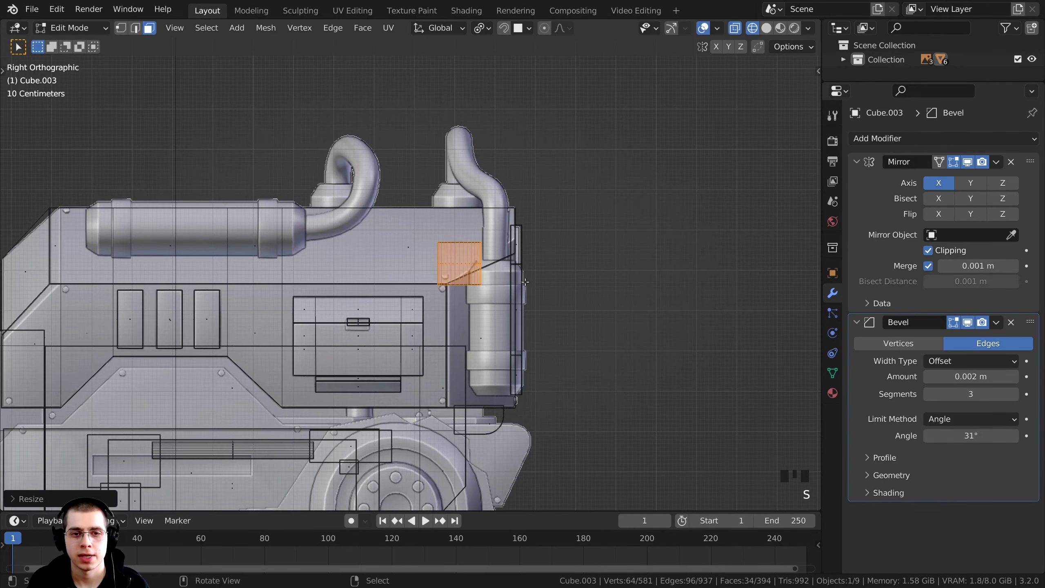
{"action": "scroll", "coordinate": [559, 293], "scroll_direction": "up", "scroll_amount": 1}
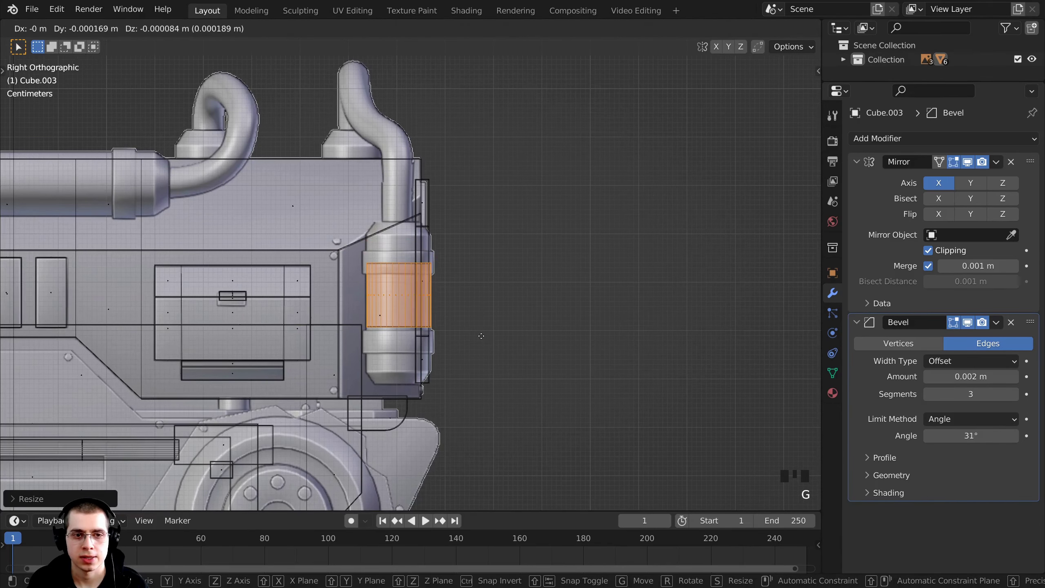
{"action": "left_click", "coordinate": [442, 352]}
Step: Stretch the cylinder along Z to span the reference canister's straight section, and move it down into place
{"action": "scroll", "coordinate": [442, 352], "scroll_direction": "up", "scroll_amount": 3}
{"action": "key", "text": "s"}
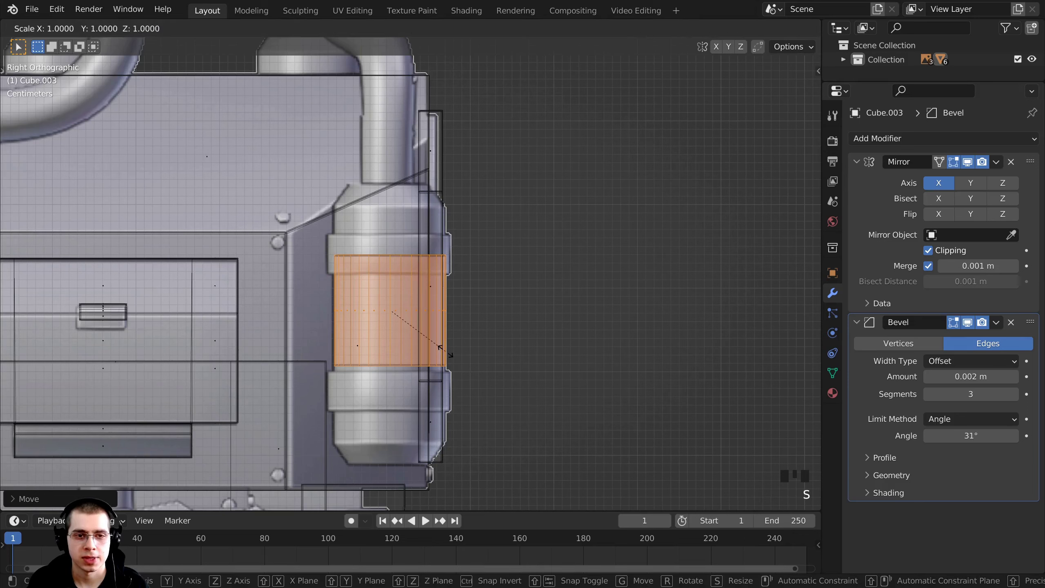
{"action": "key", "text": "z"}
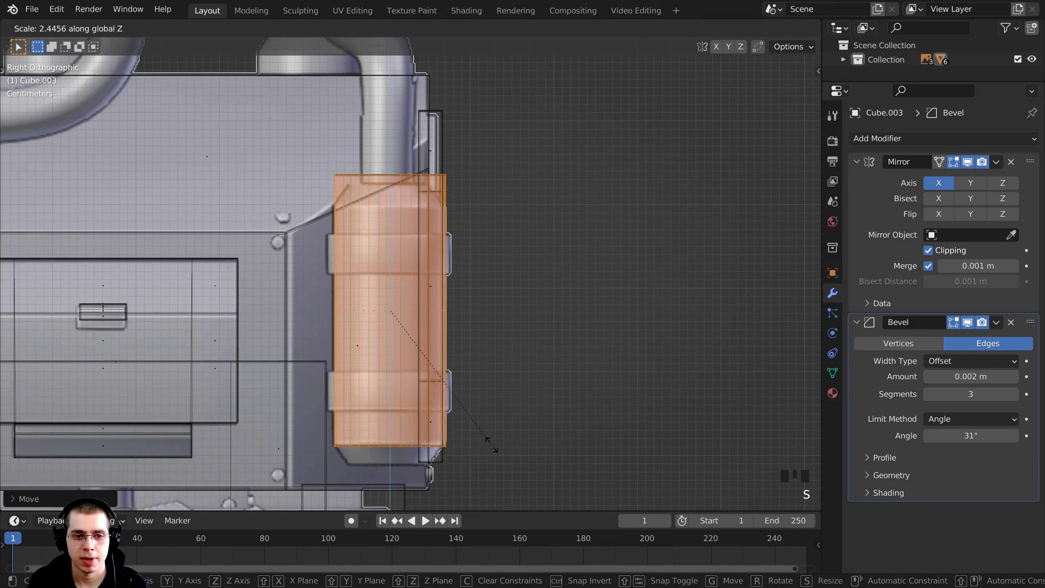
{"action": "left_click", "coordinate": [480, 395]}
{"action": "key", "text": "g"}
{"action": "left_click", "coordinate": [482, 359]}
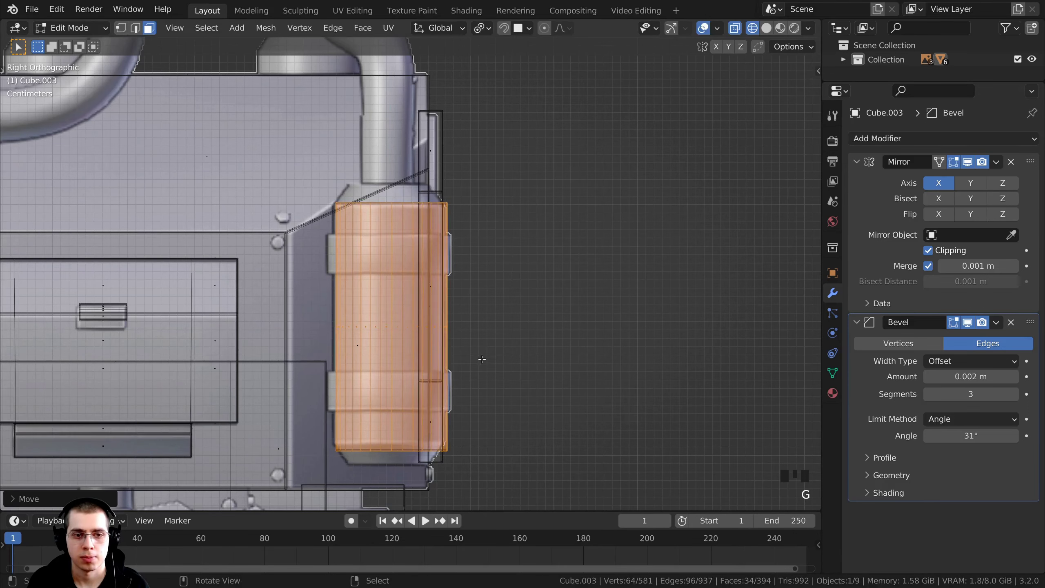
Step: Fine-tune the cylinder's Z height and position to match the straight section of the reference canister
{"action": "key", "text": "g"}
{"action": "left_click", "coordinate": [480, 354]}
{"action": "key", "text": "s"}
{"action": "key", "text": "z"}
{"action": "left_click", "coordinate": [477, 352]}
{"action": "key", "text": "g"}
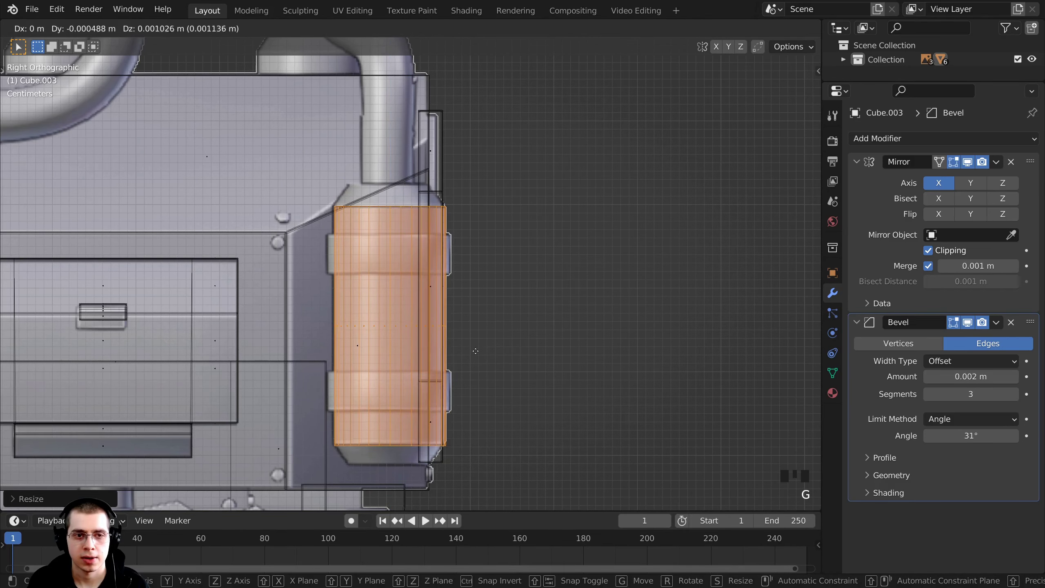
{"action": "key", "text": "s"}
{"action": "key", "text": "z"}
{"action": "left_click", "coordinate": [470, 335]}
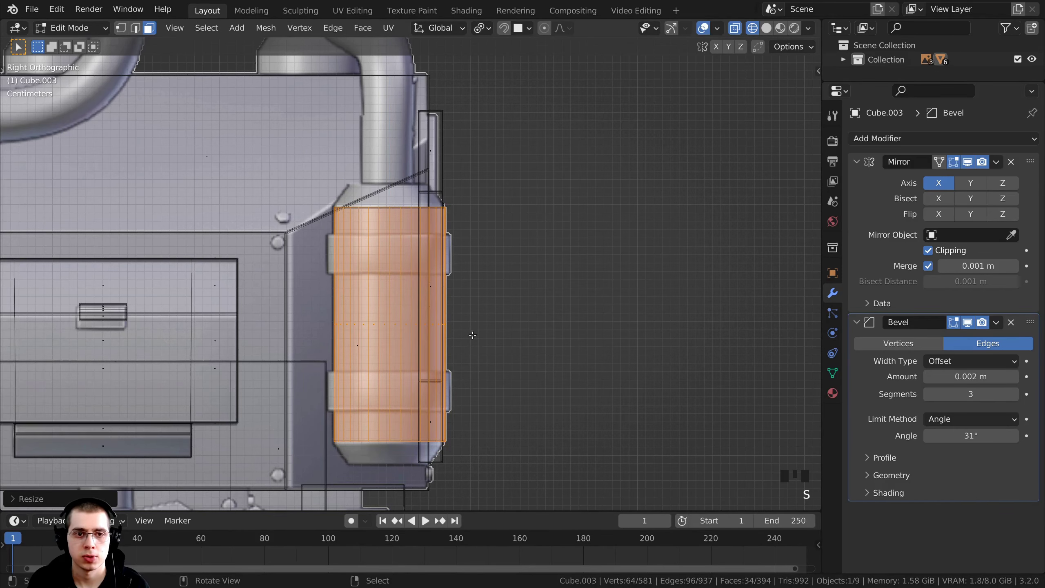
{"action": "key", "text": "g"}
{"action": "left_click", "coordinate": [453, 305]}
{"action": "scroll", "coordinate": [451, 301], "scroll_direction": "up", "scroll_amount": 3}
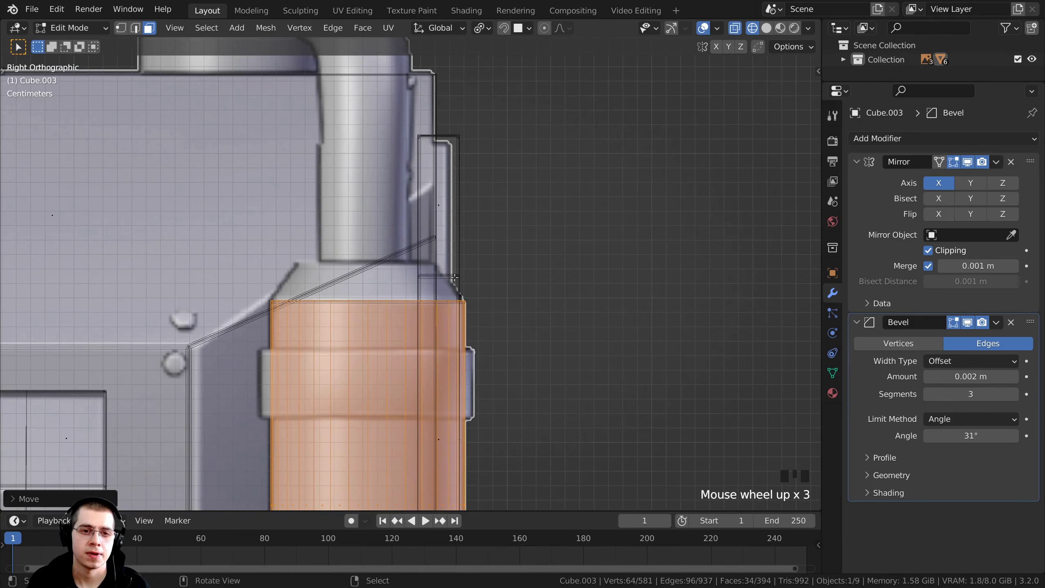
Step: In the top view, move the cylinder about 1.45 m along the X axis, inward toward the reference exhaust canister
{"action": "scroll", "coordinate": [472, 294], "scroll_direction": "up", "scroll_amount": 1}
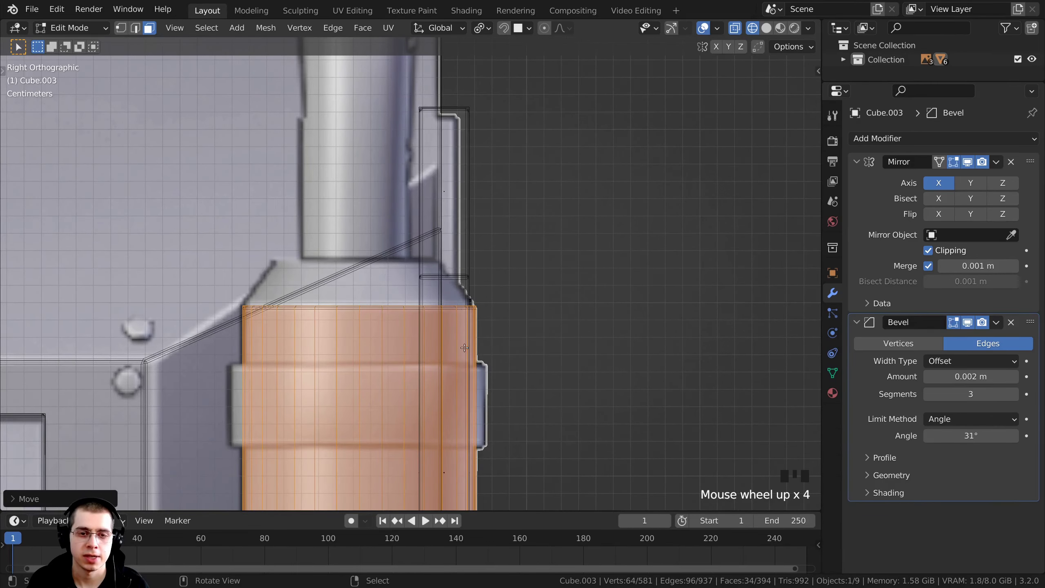
{"action": "scroll", "coordinate": [465, 347], "scroll_direction": "down", "scroll_amount": 4}
{"action": "middle_click_drag", "start_coordinate": [465, 348], "coordinate": [511, 350], "text": "shift"}
{"action": "middle_click_drag", "start_coordinate": [467, 256], "coordinate": [449, 265], "text": "shift"}
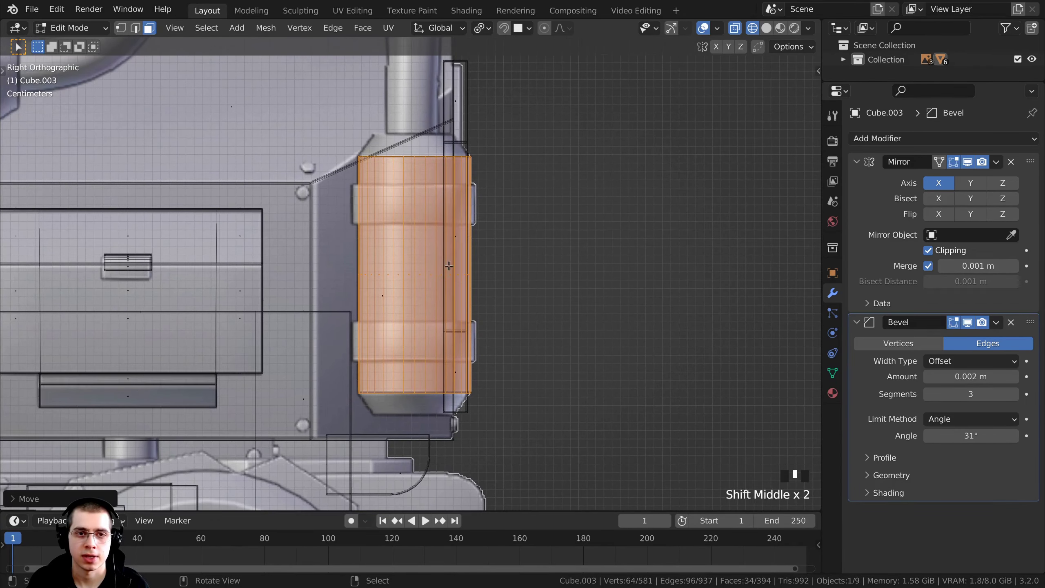
{"action": "middle_click_drag", "start_coordinate": [411, 227], "coordinate": [451, 239]}
{"action": "scroll", "coordinate": [452, 240], "scroll_direction": "down", "scroll_amount": 2}
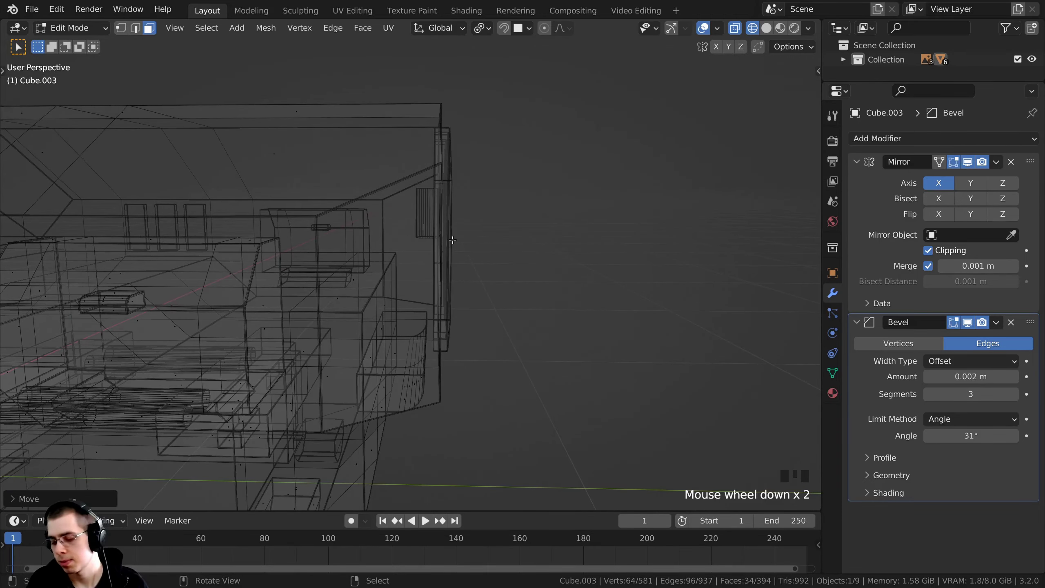
{"action": "key", "text": "KP_7"}
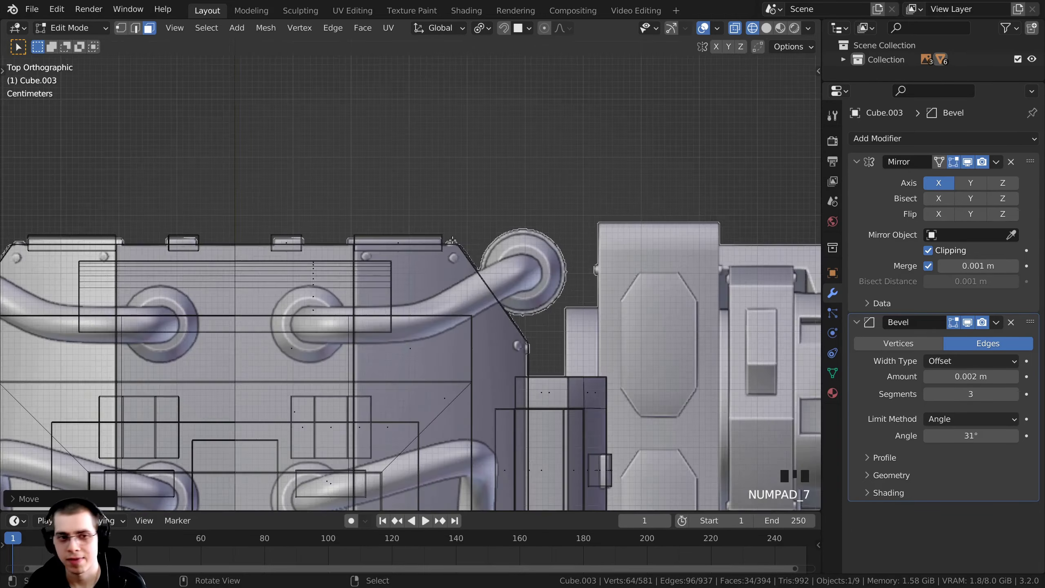
{"action": "scroll", "coordinate": [660, 114], "scroll_direction": "down", "scroll_amount": 8}
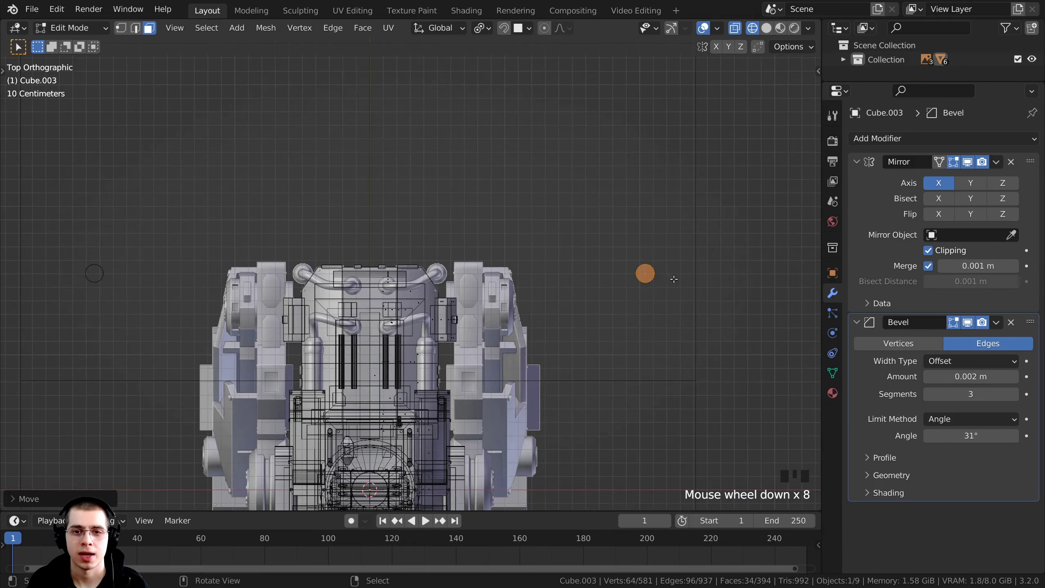
{"action": "scroll", "coordinate": [684, 266], "scroll_direction": "up", "scroll_amount": 1}
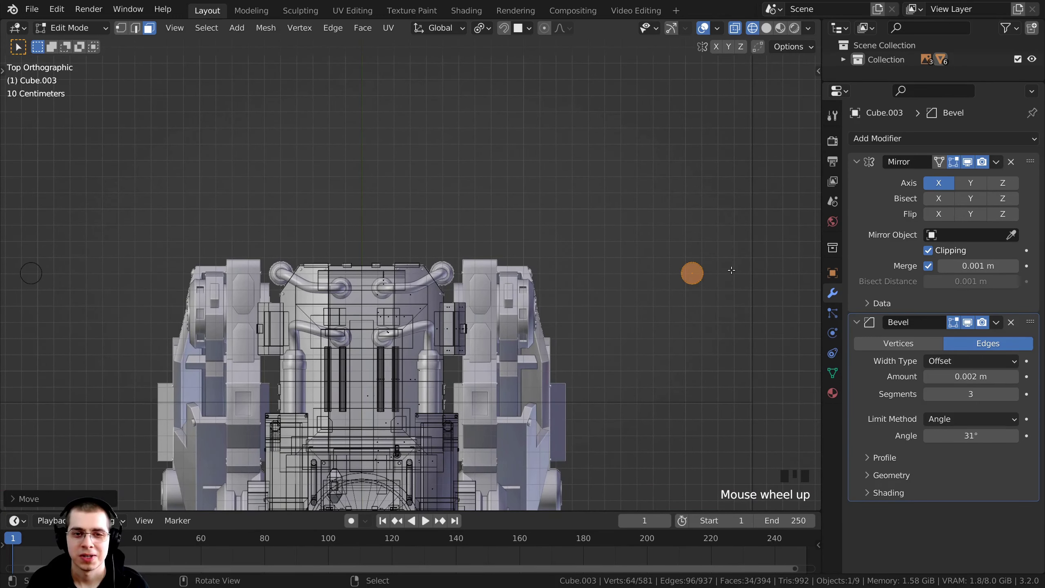
{"action": "key", "text": "g"}
{"action": "key", "text": "x"}
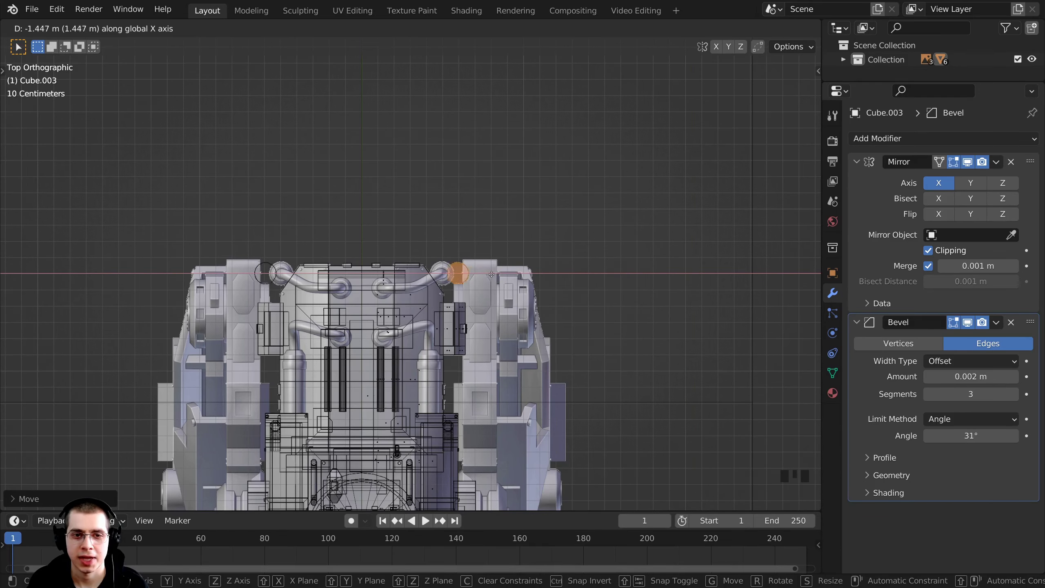
{"action": "left_click", "coordinate": [476, 262]}
Step: Align the cylinder with the circular outline of the reference canister beside the housing's rear corner in the top view
{"action": "middle_click_drag", "start_coordinate": [432, 279], "coordinate": [402, 281], "text": "shift"}
{"action": "scroll", "coordinate": [402, 281], "scroll_direction": "up", "scroll_amount": 7}
{"action": "key", "text": "g"}
{"action": "left_click", "coordinate": [462, 270]}
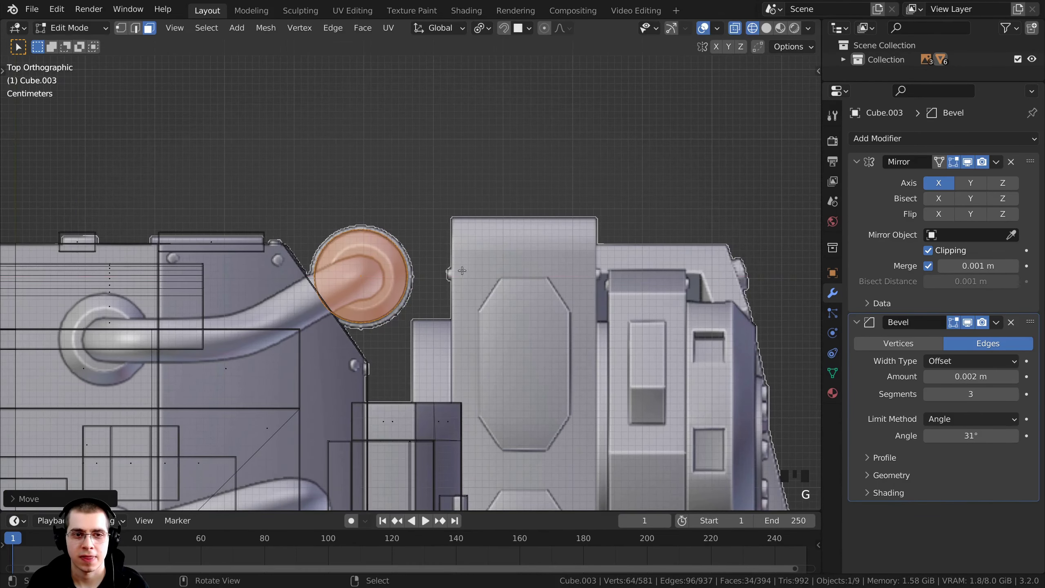
{"action": "key", "text": "g"}
{"action": "left_click", "coordinate": [459, 287]}
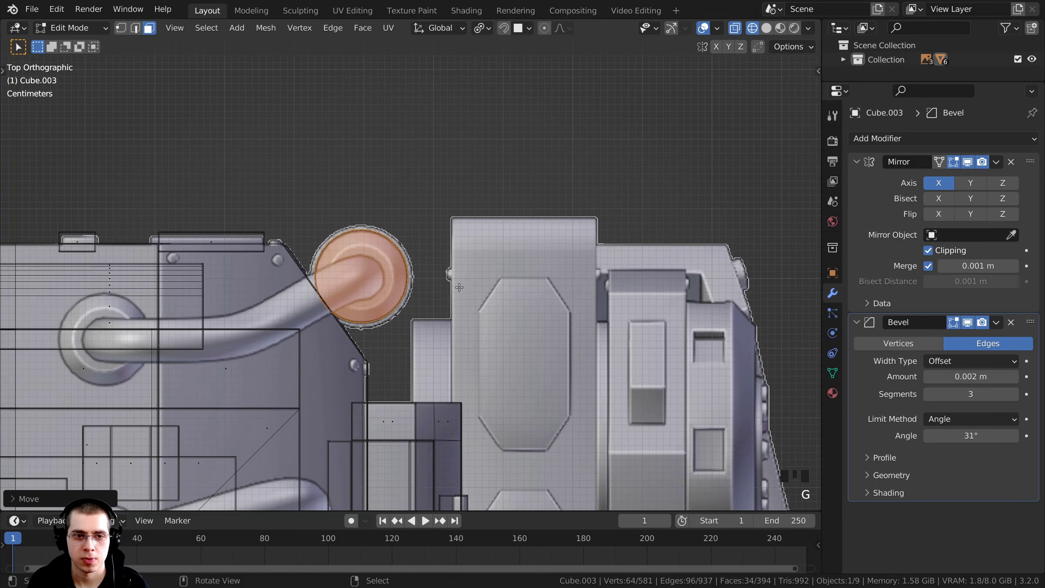
Step: Switch to solid shading and select the cylinder's top and bottom cap faces together
{"action": "key", "text": "z"}
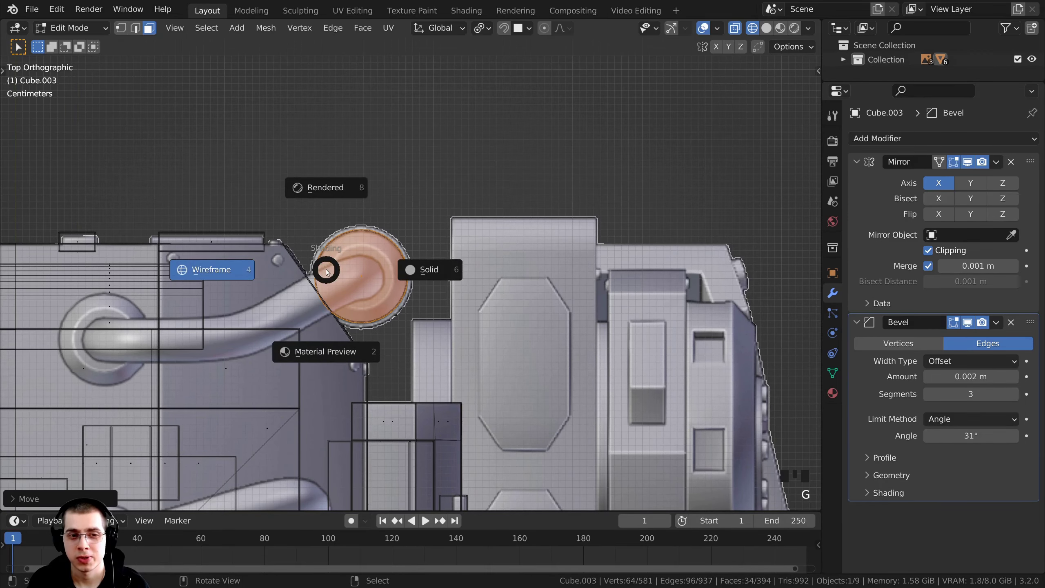
{"action": "left_click", "coordinate": [431, 279]}
{"action": "middle_click_drag", "start_coordinate": [447, 295], "coordinate": [412, 232]}
{"action": "scroll", "coordinate": [370, 277], "scroll_direction": "up", "scroll_amount": 2}
{"action": "right_click", "coordinate": [408, 175]}
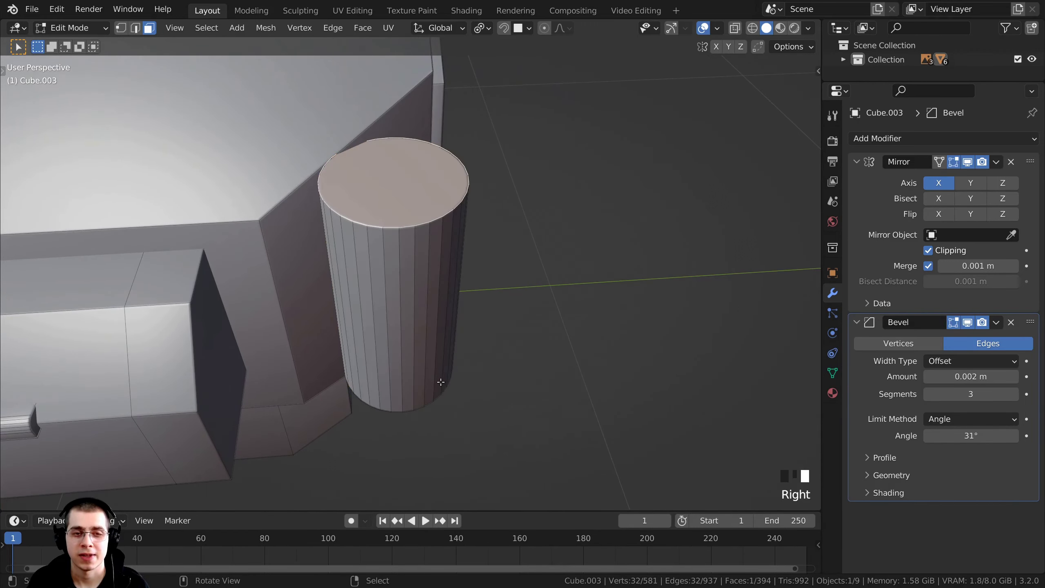
{"action": "middle_click_drag", "start_coordinate": [409, 175], "coordinate": [411, 333]}
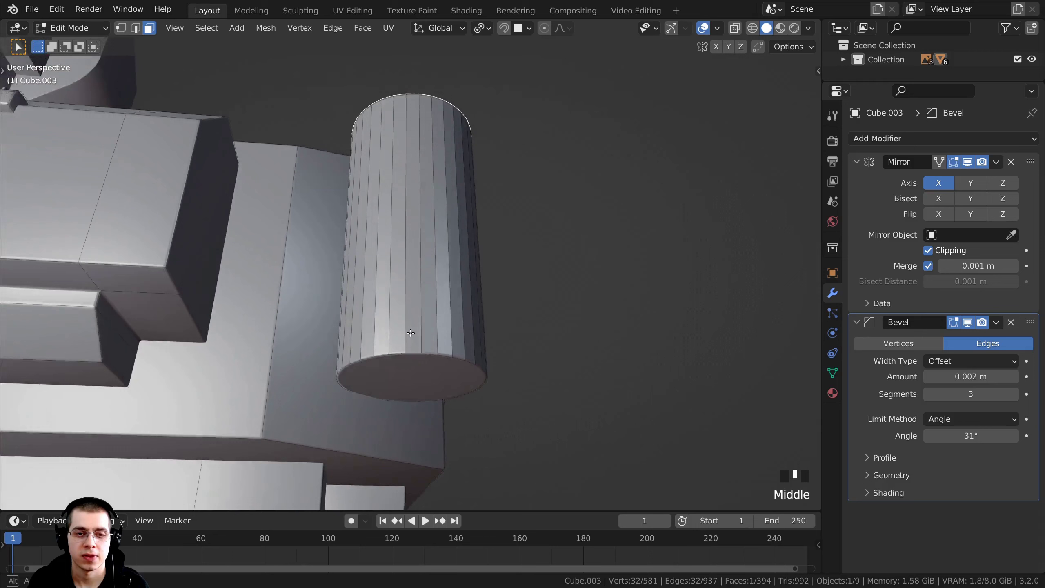
{"action": "right_click", "coordinate": [408, 377], "text": "shift"}
Step: Return to the right side view with see-through wireframe display and set the transform pivot point to Median Point
{"action": "middle_click_drag", "start_coordinate": [408, 378], "coordinate": [411, 390]}
{"action": "key", "text": "KP_3"}
{"action": "key", "text": "alt+z"}
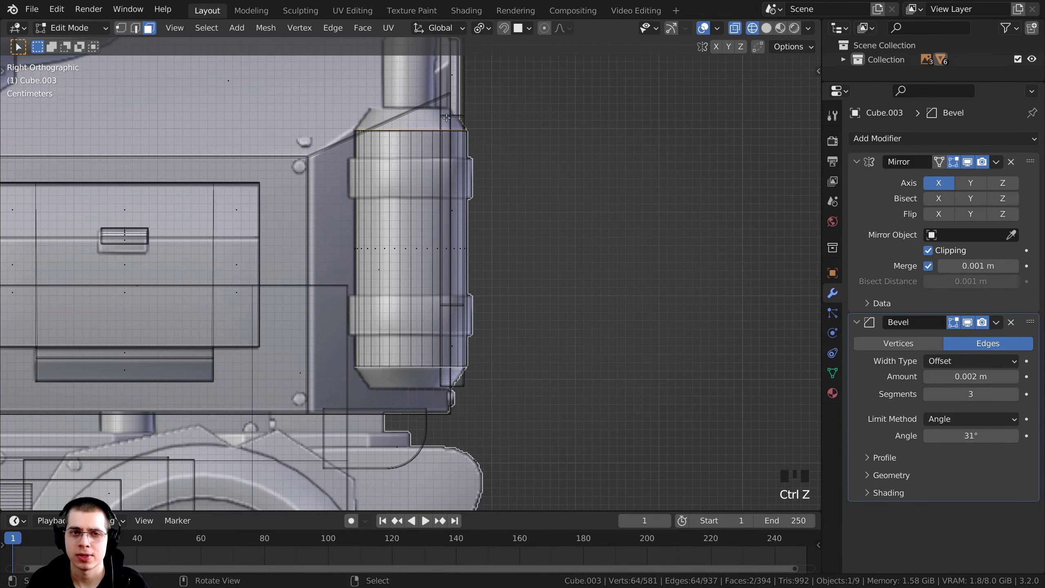
{"action": "left_click", "coordinate": [485, 27]}
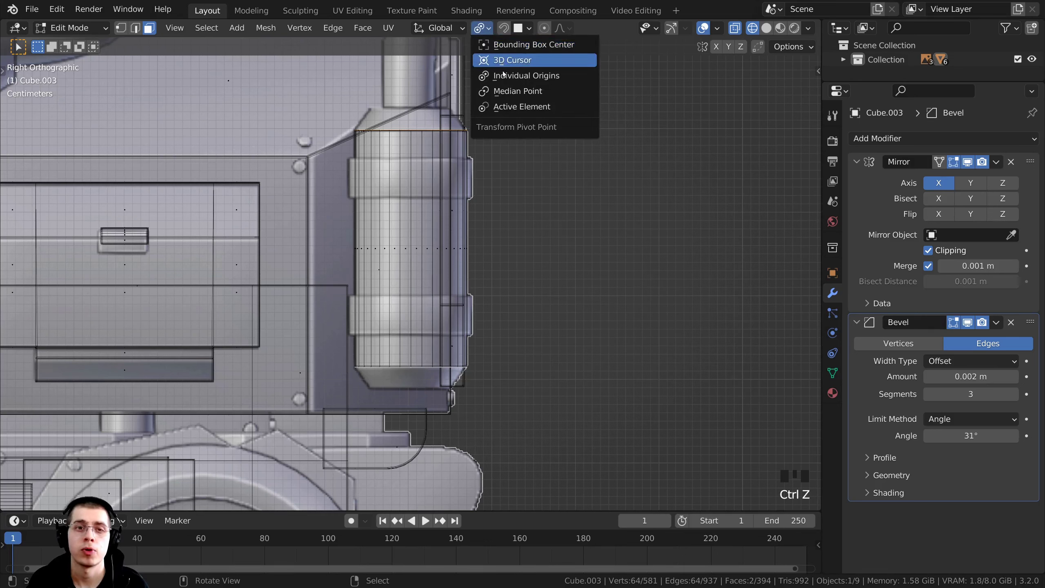
{"action": "left_click", "coordinate": [509, 91]}
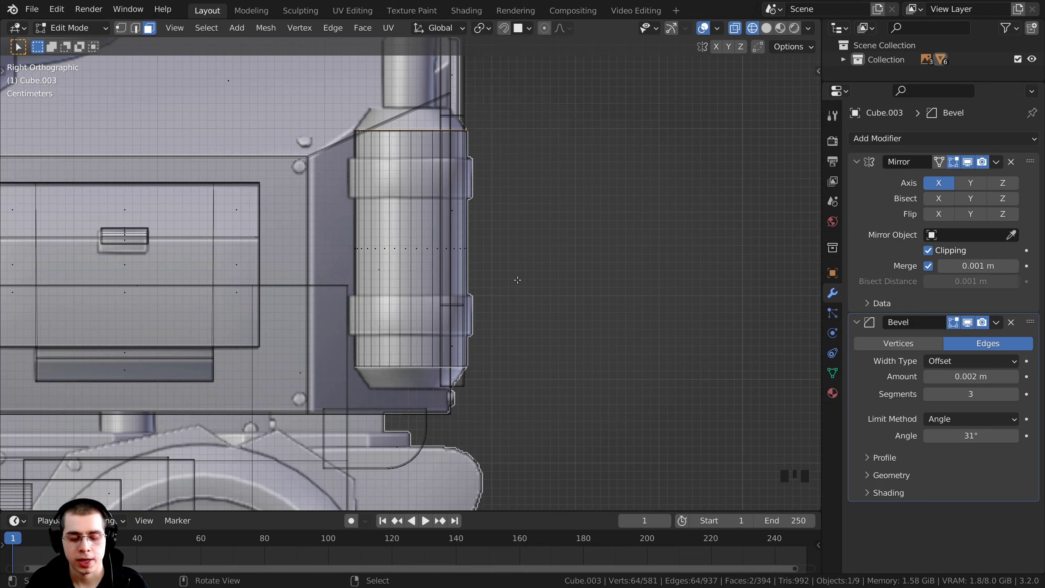
Step: Extrude both cap faces and scale them along Z by about 1.2 to reach the reference canister's tapered ends
{"action": "key", "text": "e"}
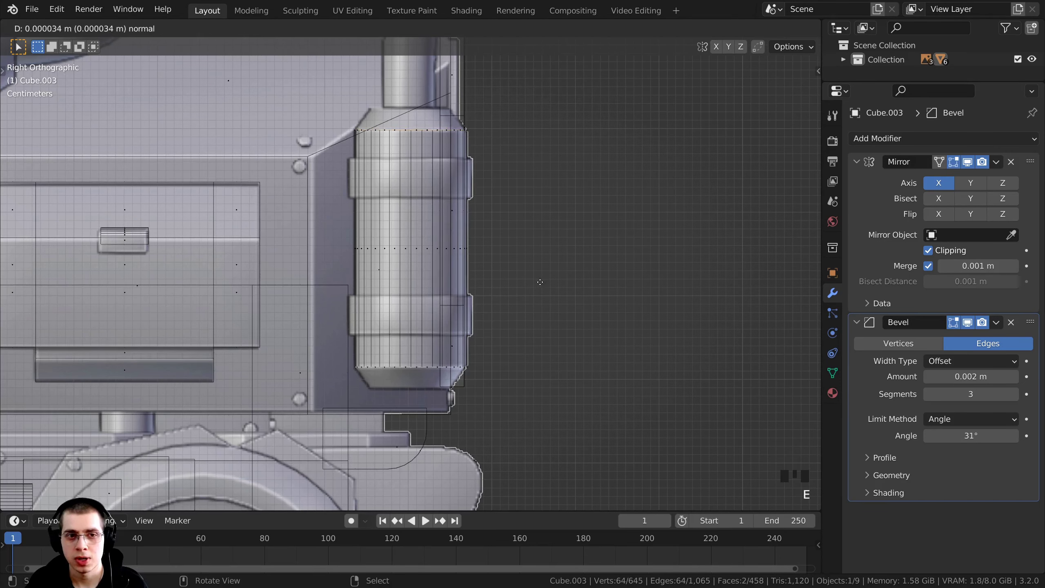
{"action": "left_click", "coordinate": [524, 256]}
{"action": "key", "text": "s"}
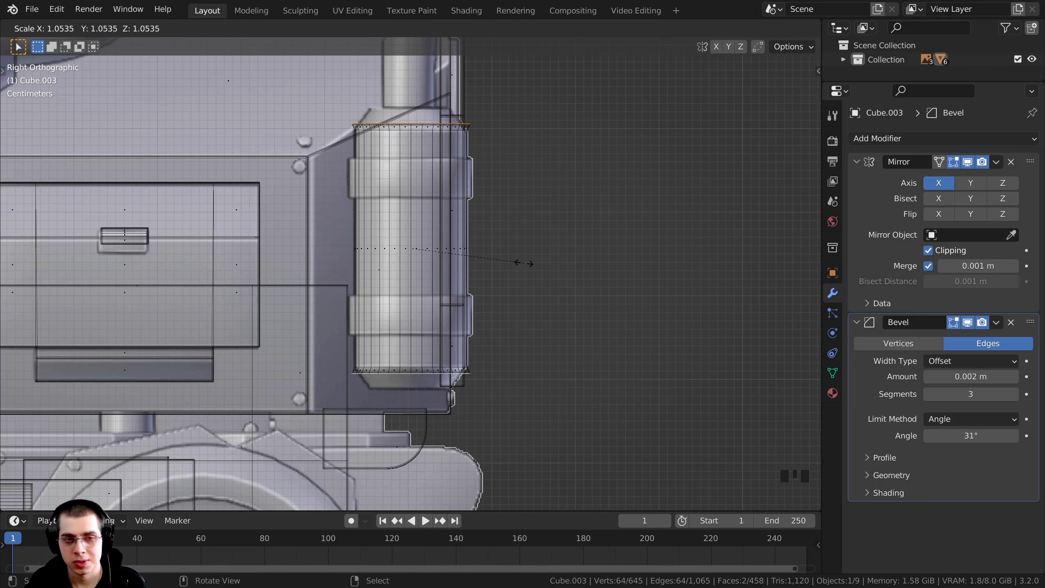
{"action": "key", "text": "z"}
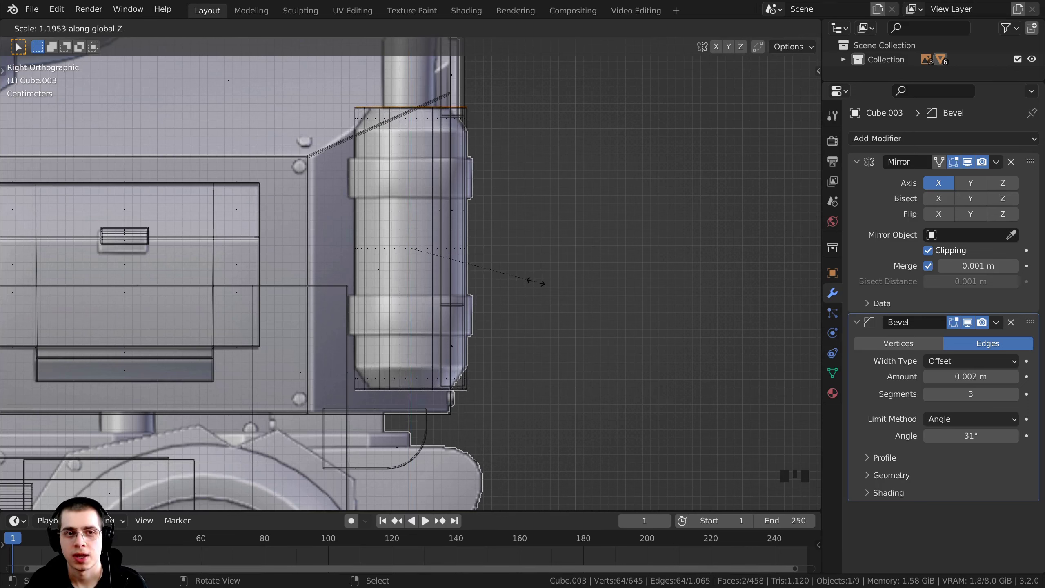
{"action": "right_click", "coordinate": [533, 281]}
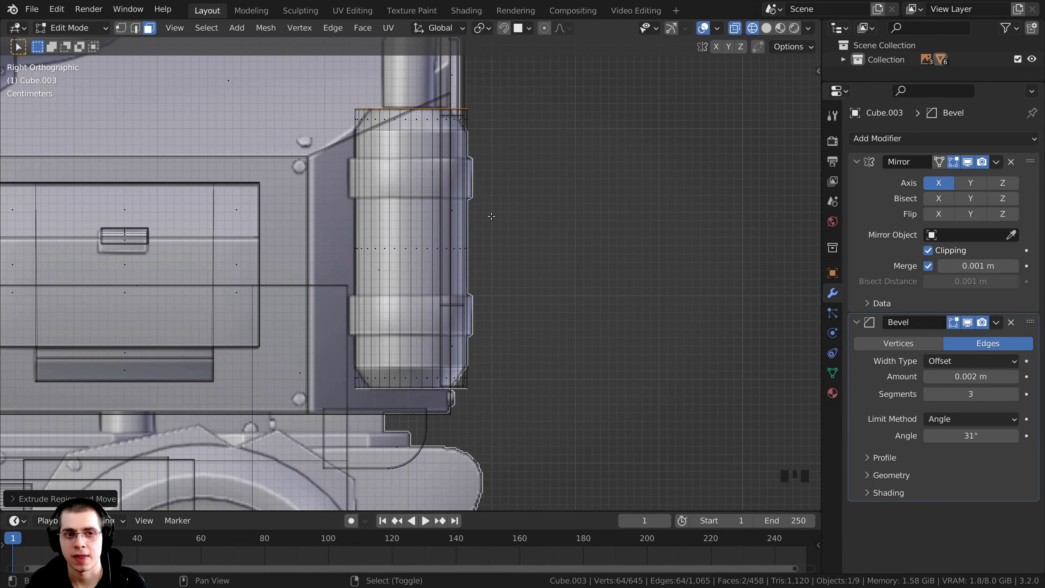
Step: Scale the extruded end faces of the cylinder along Z to match the reference tank's height
{"action": "middle_click_drag", "start_coordinate": [535, 242], "coordinate": [532, 264], "text": "shift"}
{"action": "key", "text": "s"}
{"action": "key", "text": "z"}
{"action": "left_click", "coordinate": [531, 259]}
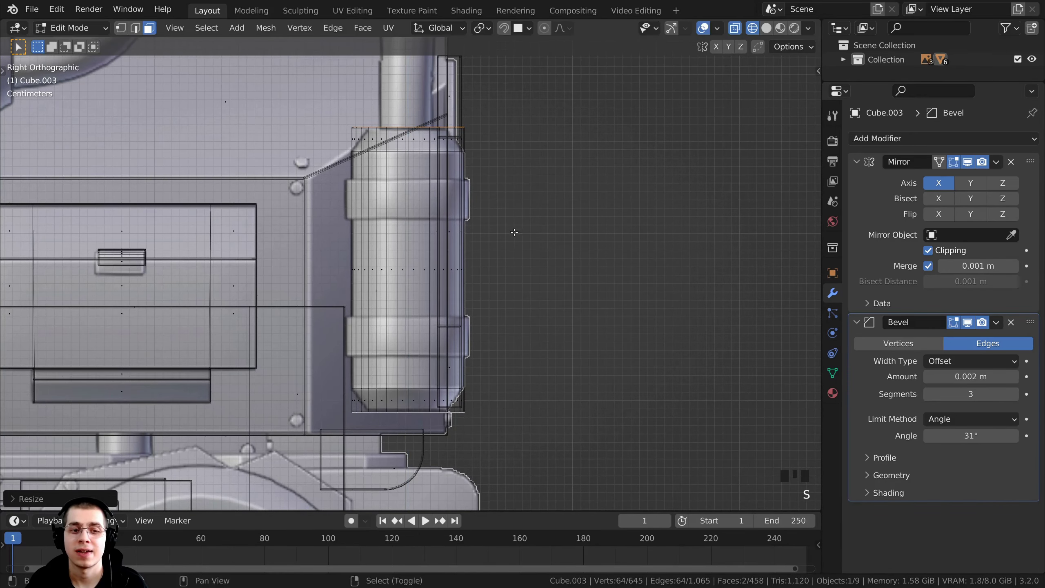
{"action": "scroll", "coordinate": [464, 111], "scroll_direction": "up", "scroll_amount": 3}
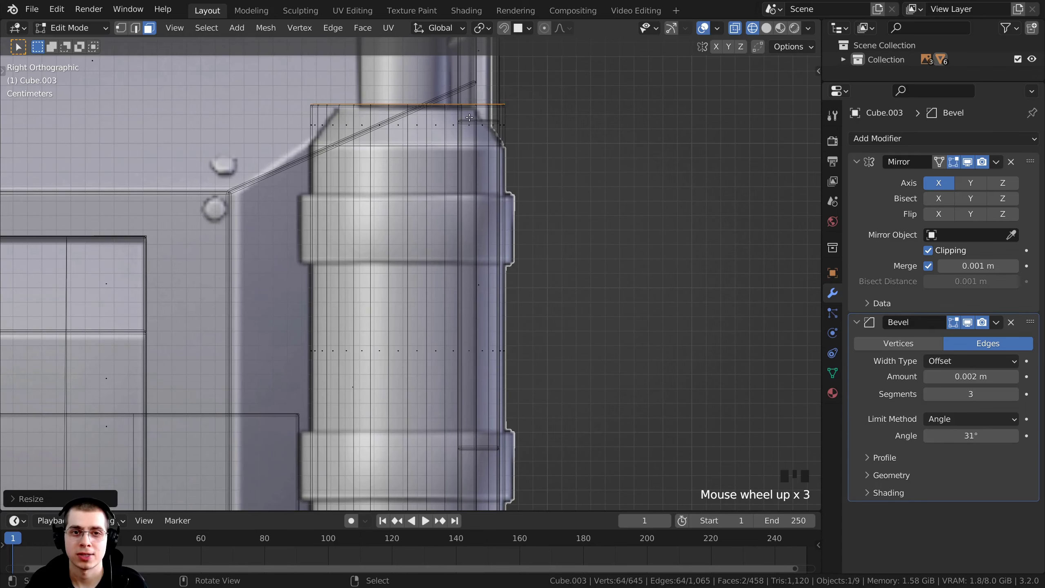
{"action": "scroll", "coordinate": [469, 119], "scroll_direction": "down", "scroll_amount": 1}
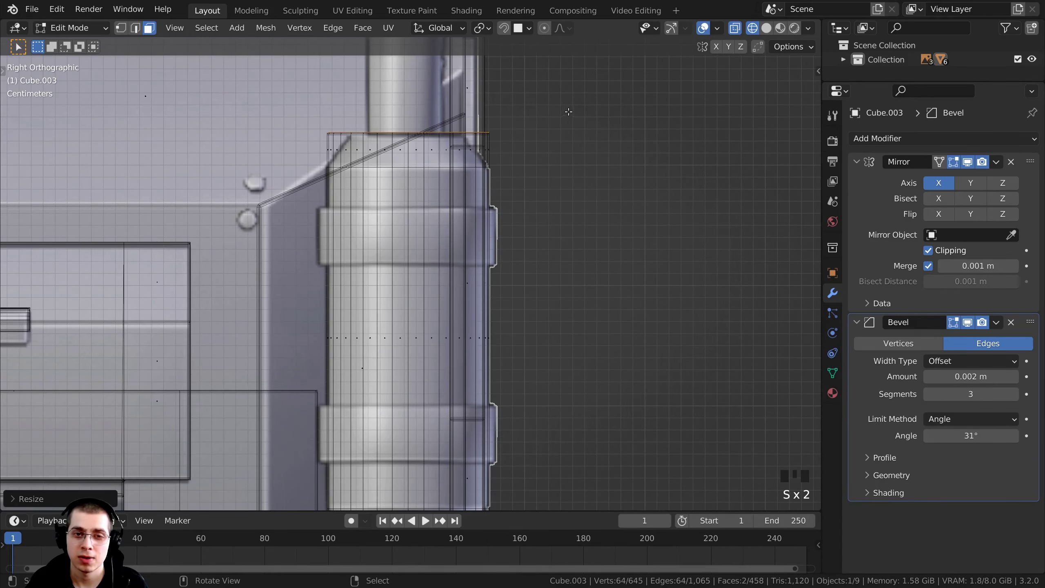
{"action": "key", "text": "s"}
{"action": "right_click", "coordinate": [446, 314]}
{"action": "scroll", "coordinate": [446, 314], "scroll_direction": "down", "scroll_amount": 3}
{"action": "scroll", "coordinate": [412, 308], "scroll_direction": "up", "scroll_amount": 2}
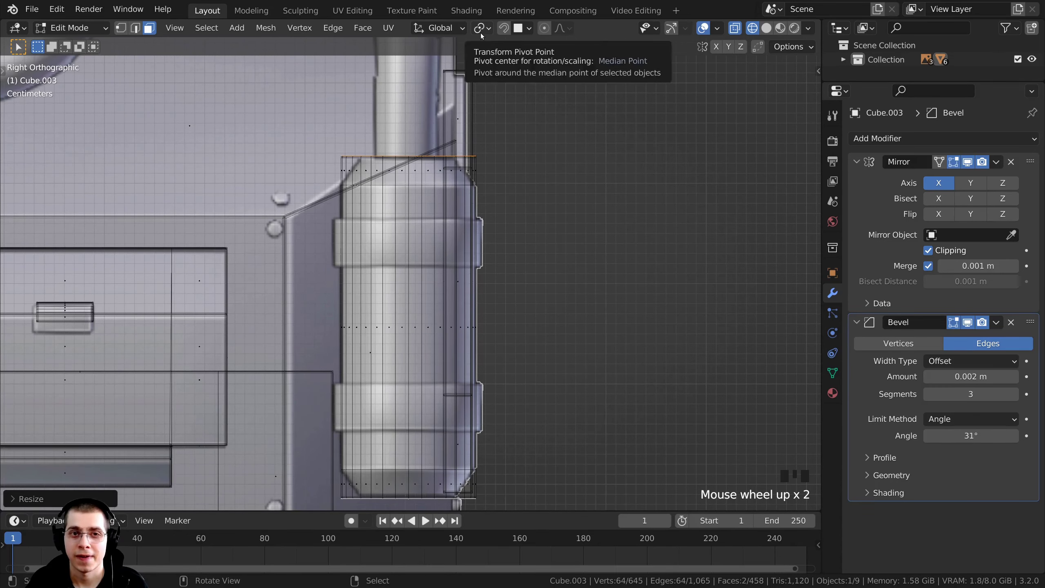
Step: Set the transform pivot to Individual Origins and shrink the cylinder's two end faces to form tapered ends matching the reference
{"action": "left_click", "coordinate": [480, 33]}
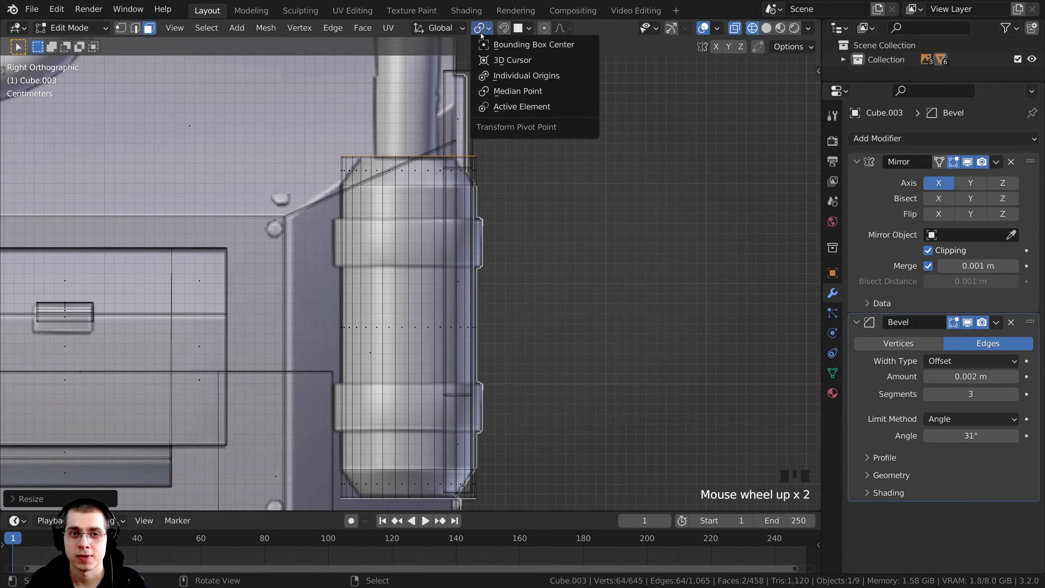
{"action": "left_click", "coordinate": [495, 77]}
{"action": "middle_click_drag", "start_coordinate": [575, 152], "coordinate": [547, 126], "text": "shift"}
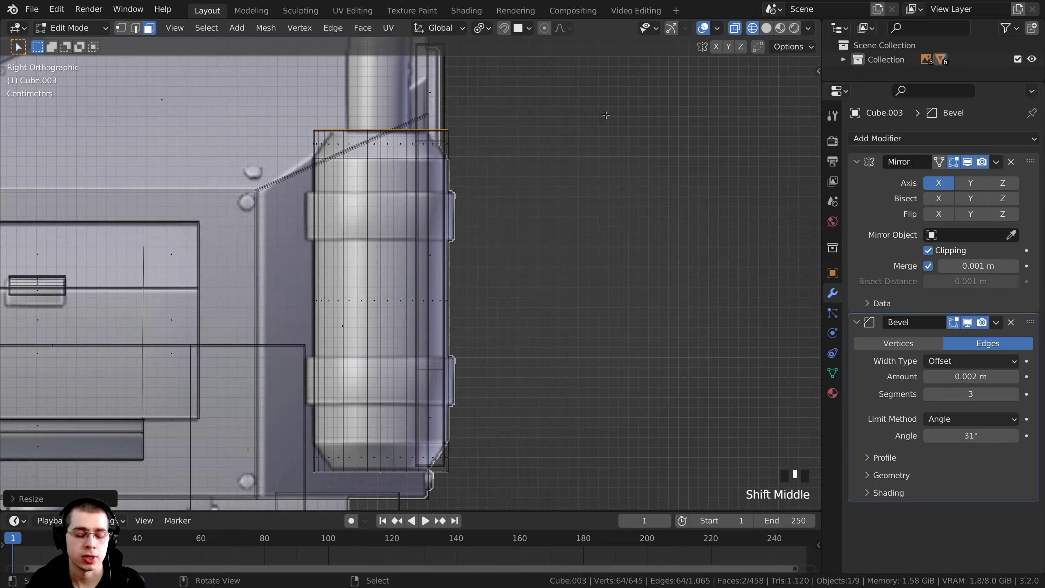
{"action": "key", "text": "s"}
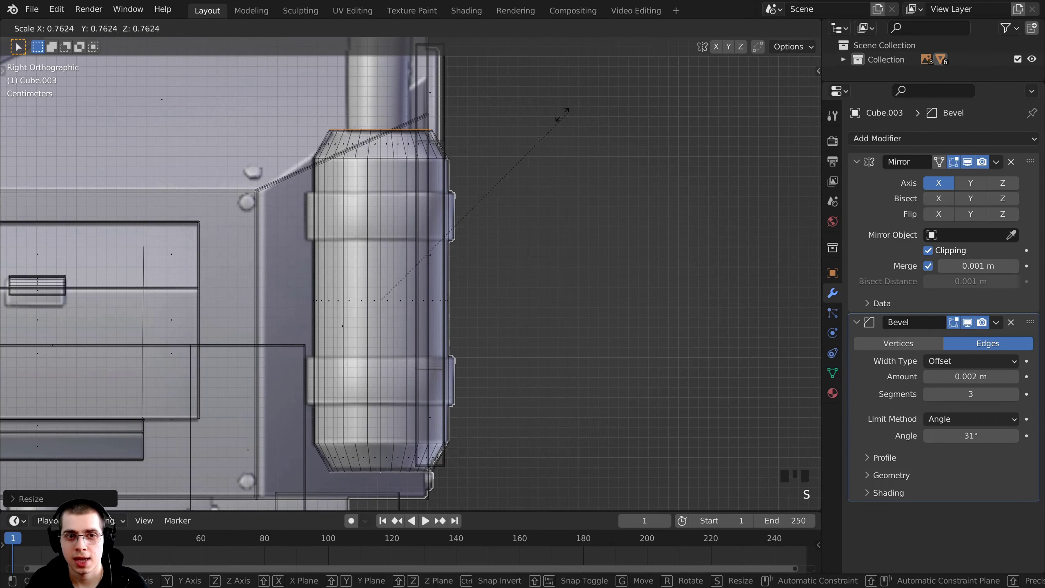
{"action": "left_click", "coordinate": [499, 125]}
Step: Switch to solid shading and select the full loop of long side faces around the cylinder
{"action": "middle_click_drag", "start_coordinate": [571, 355], "coordinate": [346, 264]}
{"action": "key", "text": "z"}
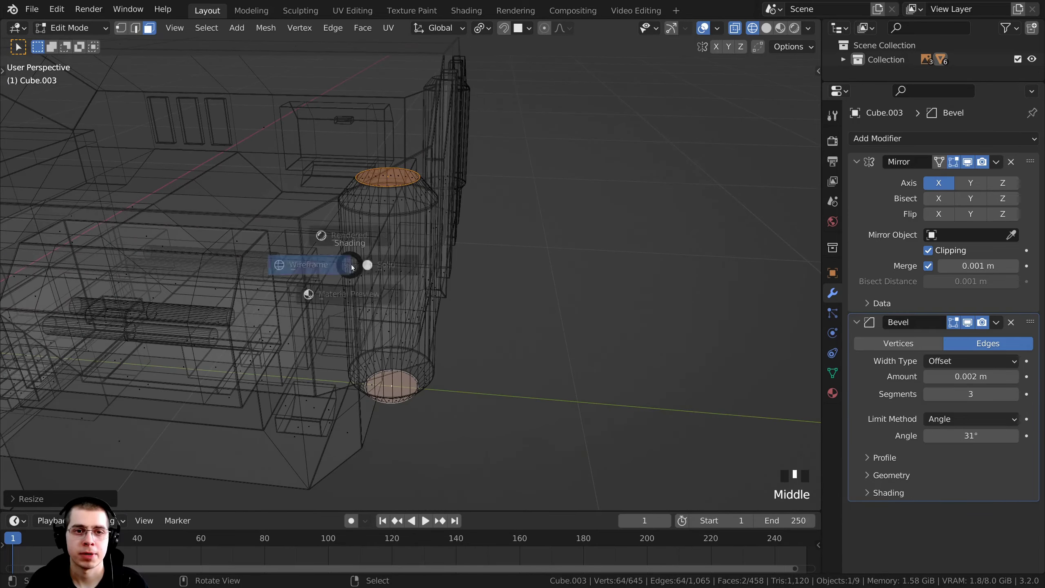
{"action": "left_click", "coordinate": [485, 264]}
{"action": "mouse_move", "coordinate": [485, 264]}
{"action": "middle_mouse_down"}
{"action": "mouse_move", "coordinate": [423, 253]}
{"action": "mouse_move", "coordinate": [345, 272]}
{"action": "middle_mouse_up"}
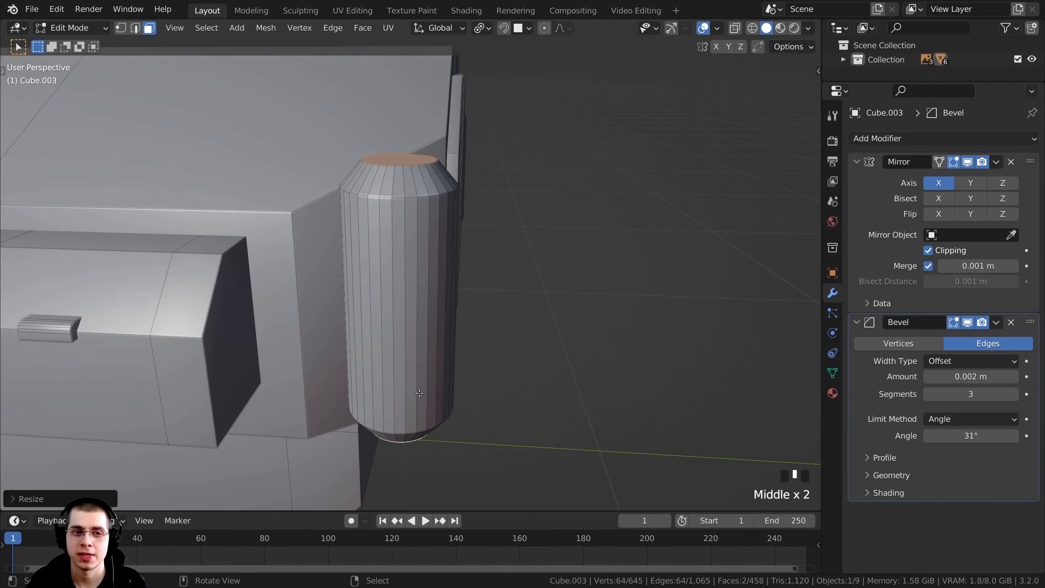
{"action": "middle_click_drag", "start_coordinate": [396, 278], "coordinate": [435, 284], "text": "shift"}
{"action": "scroll", "coordinate": [436, 285], "scroll_direction": "up", "scroll_amount": 1}
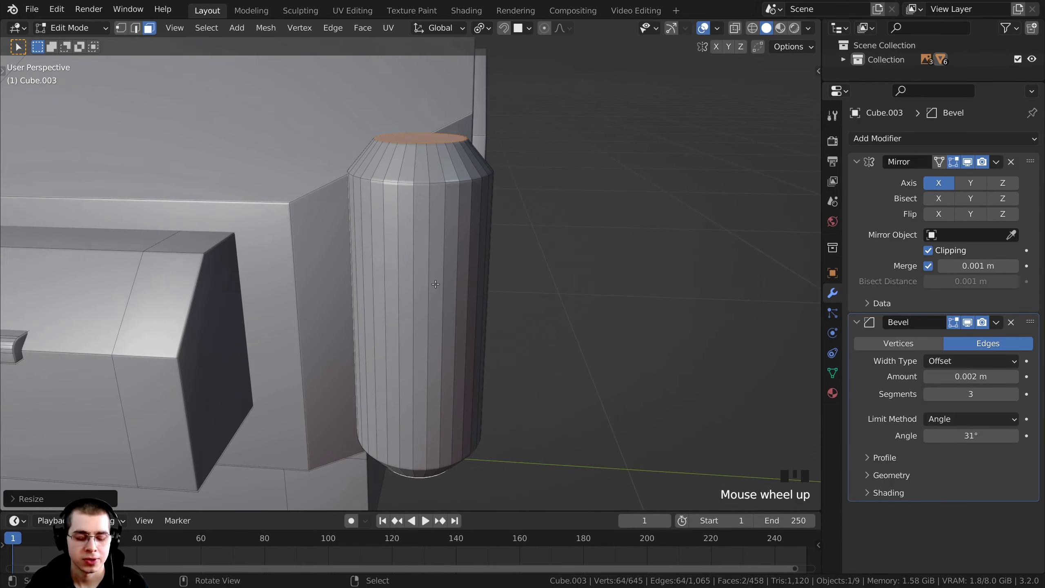
{"action": "scroll", "coordinate": [402, 252], "scroll_direction": "up", "scroll_amount": 1}
{"action": "right_click", "coordinate": [413, 219], "text": "alt"}
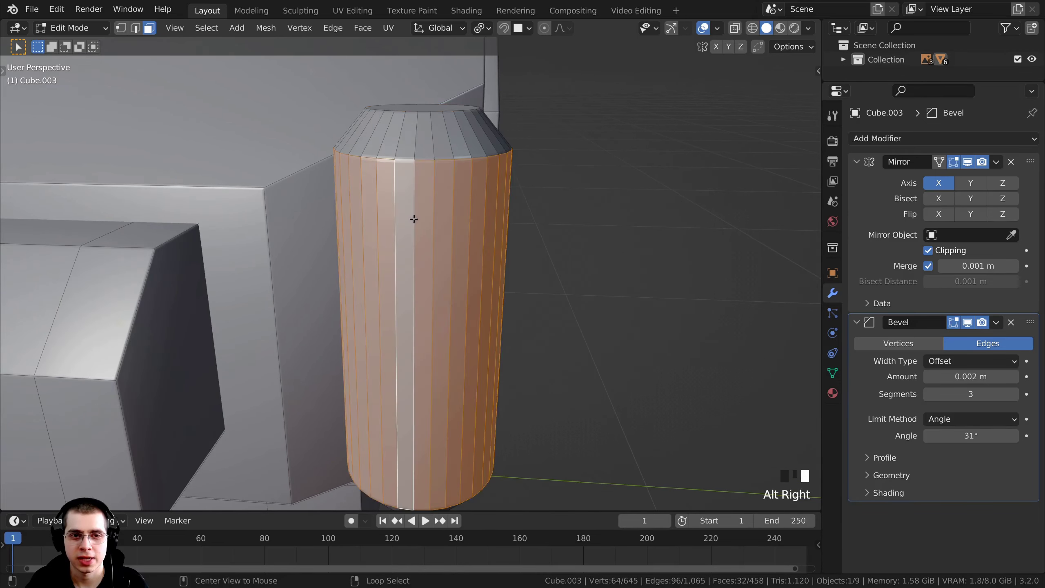
{"action": "right_click", "coordinate": [417, 187], "text": "alt"}
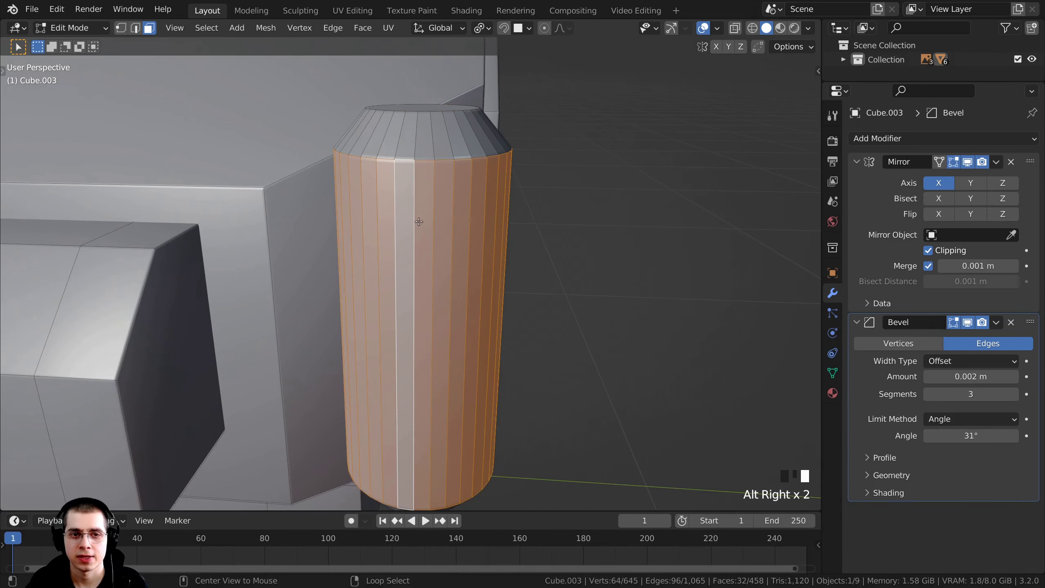
Step: Duplicate the selected side faces in the right-side wireframe view and move the copy up along Z
{"action": "middle_click_drag", "start_coordinate": [506, 263], "coordinate": [487, 261]}
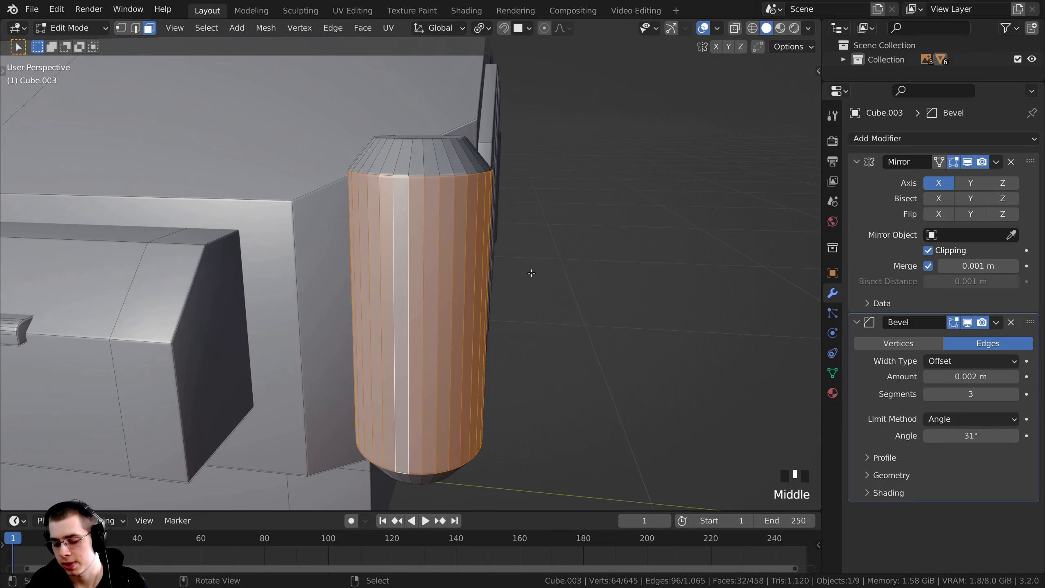
{"action": "key", "text": "KP_3"}
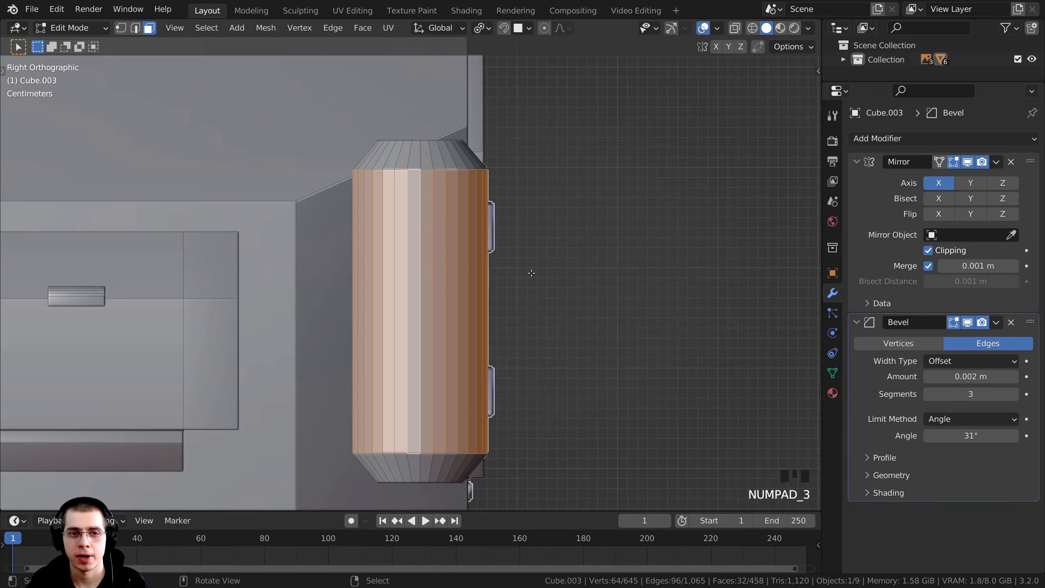
{"action": "key", "text": "z"}
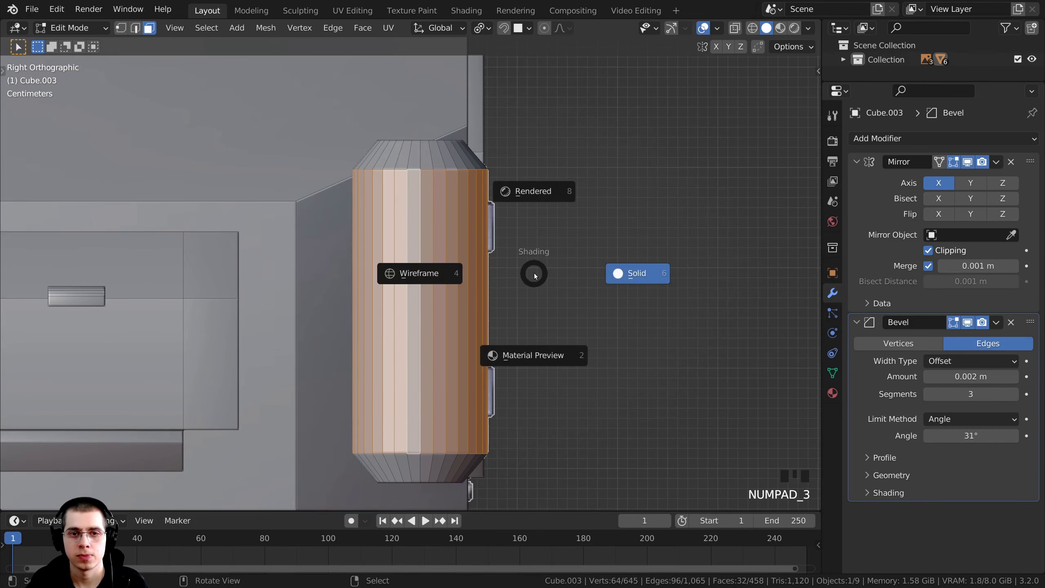
{"action": "left_click", "coordinate": [393, 274]}
{"action": "scroll", "coordinate": [462, 285], "scroll_direction": "down", "scroll_amount": 1}
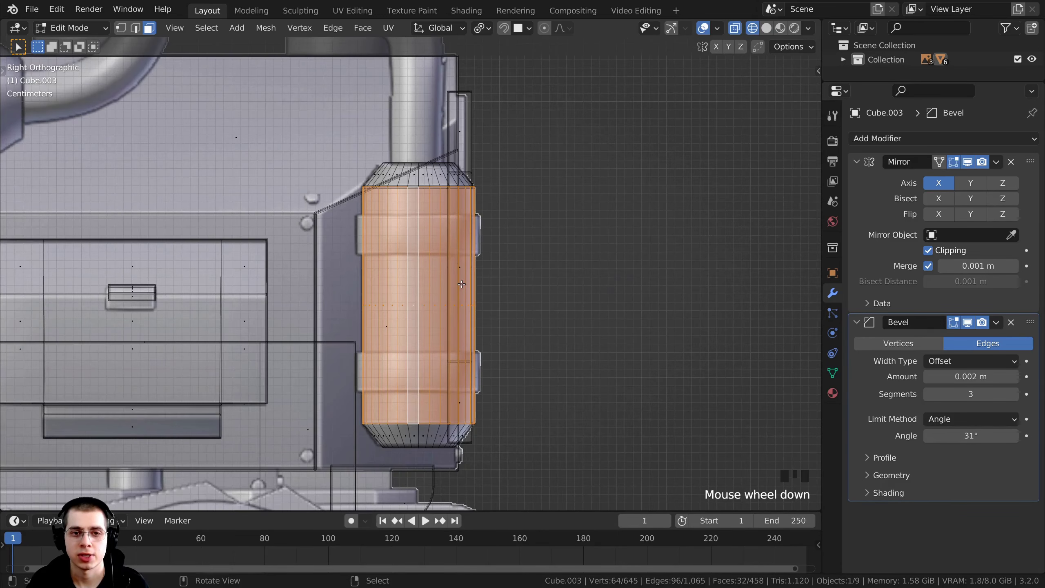
{"action": "key", "text": "shift+d"}
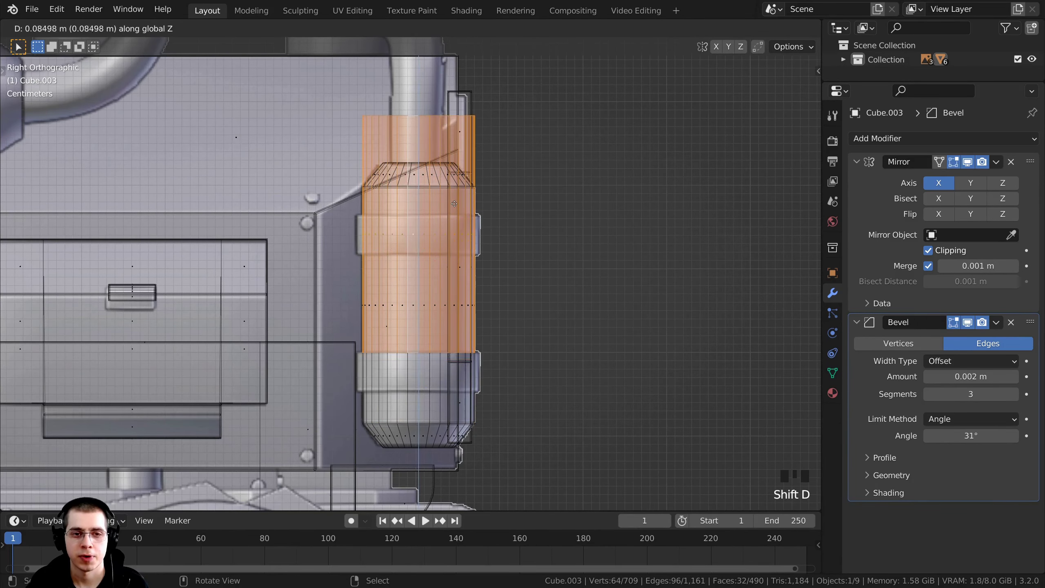
{"action": "left_click", "coordinate": [455, 170]}
Step: Enlarge the duplicated faces to slightly wider than the cylinder, and flatten them along Z into a short band
{"action": "key", "text": "s"}
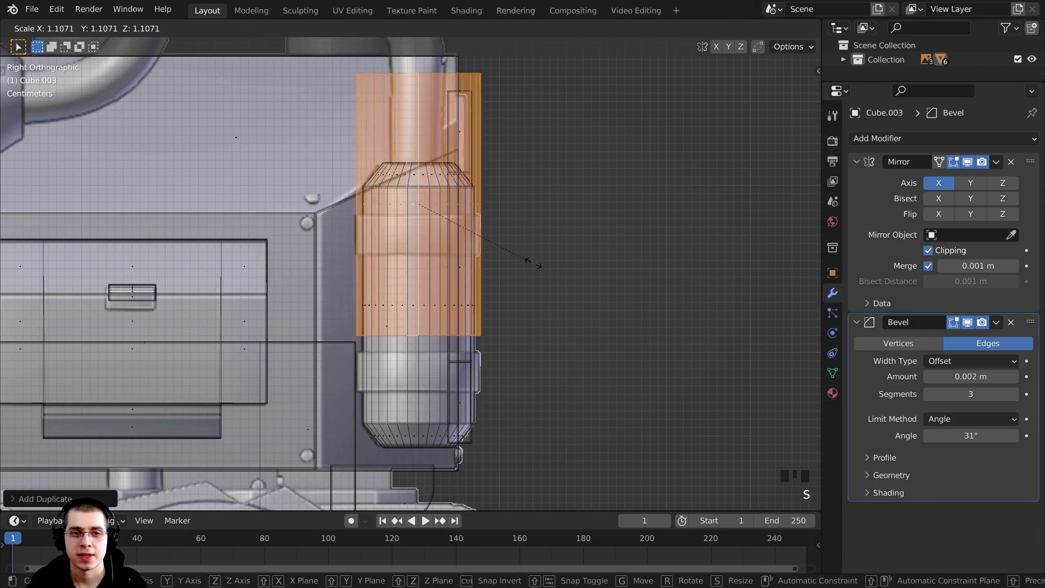
{"action": "left_click", "coordinate": [541, 264]}
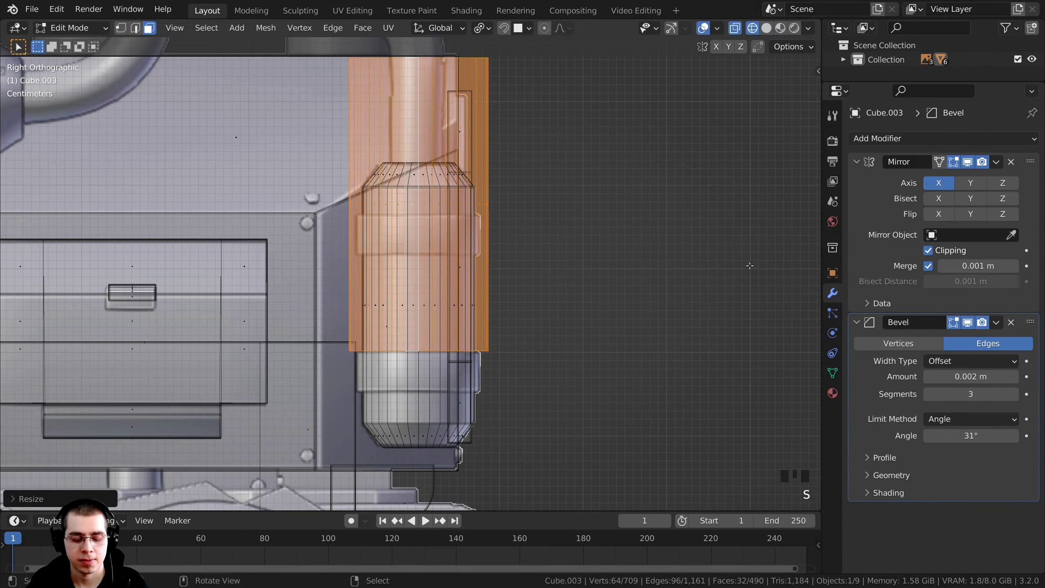
{"action": "key", "text": "s"}
{"action": "key", "text": "z"}
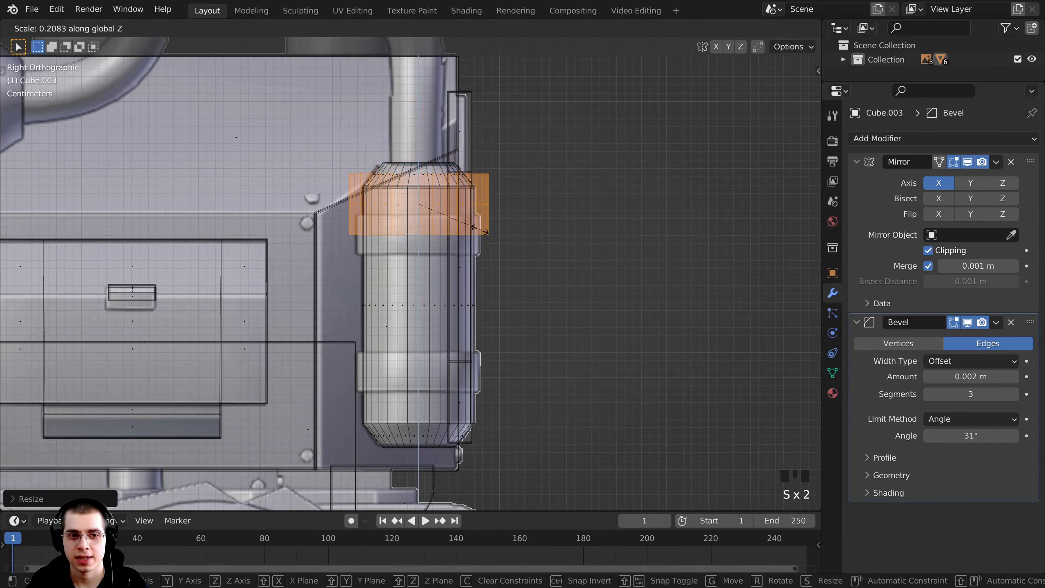
{"action": "left_click", "coordinate": [457, 221]}
Step: Move the band down along Z onto the reference's upper collar and scale it to match the collar's width and height
{"action": "scroll", "coordinate": [452, 222], "scroll_direction": "up", "scroll_amount": 3}
{"action": "key", "text": "g"}
{"action": "key", "text": "z"}
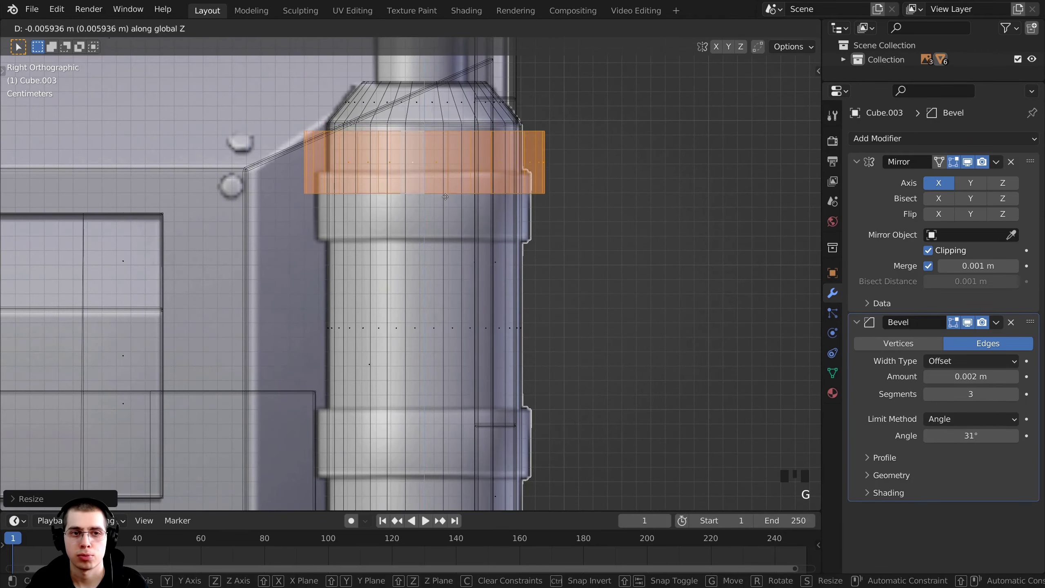
{"action": "left_click", "coordinate": [558, 216]}
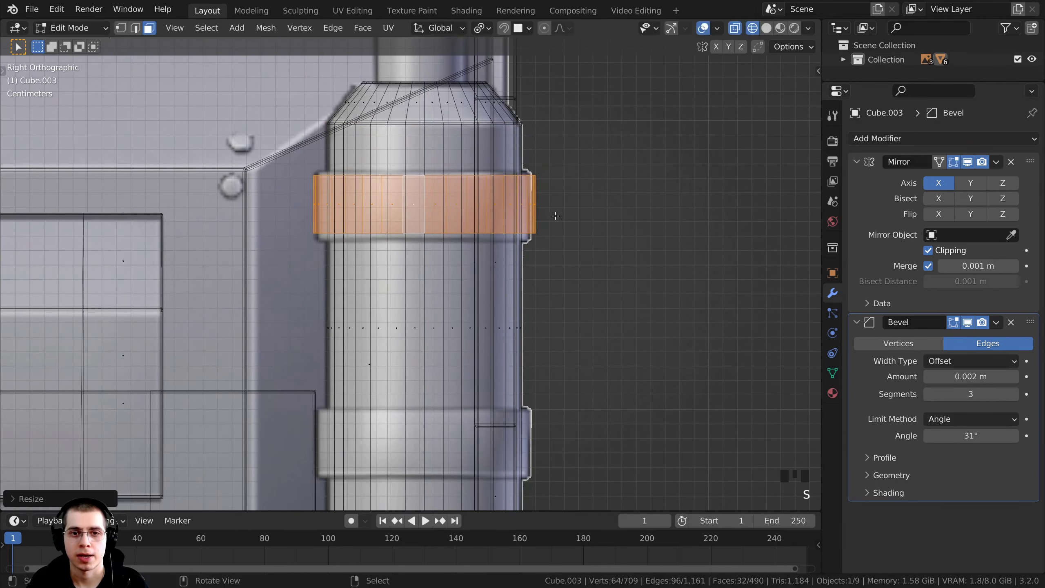
{"action": "key", "text": "s"}
{"action": "key", "text": "z"}
{"action": "left_click", "coordinate": [568, 247]}
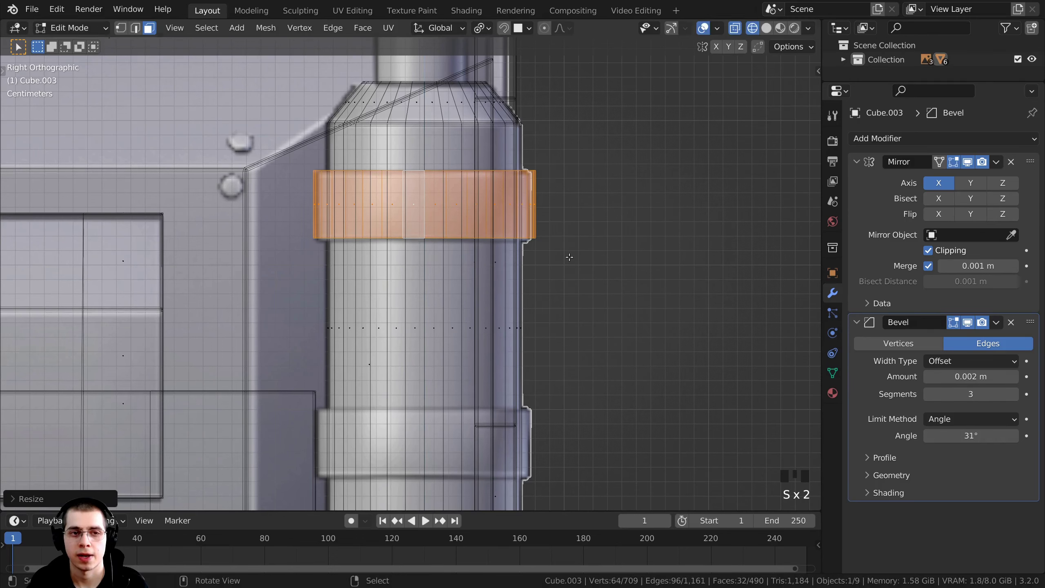
{"action": "key", "text": "g"}
{"action": "key", "text": "z"}
{"action": "left_click", "coordinate": [478, 152]}
Step: Extrude the band in solid shading and scale the new faces inward on X and Y only, giving the collar thickness
{"action": "key", "text": "z"}
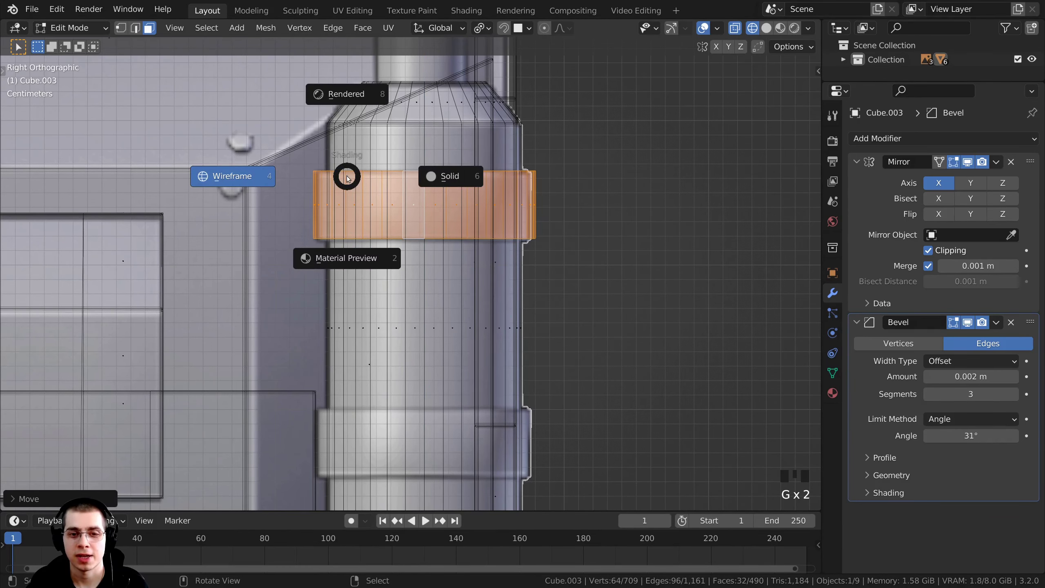
{"action": "left_click", "coordinate": [463, 180]}
{"action": "mouse_move", "coordinate": [464, 180]}
{"action": "middle_mouse_down"}
{"action": "mouse_move", "coordinate": [465, 255]}
{"action": "mouse_move", "coordinate": [485, 273]}
{"action": "middle_mouse_up"}
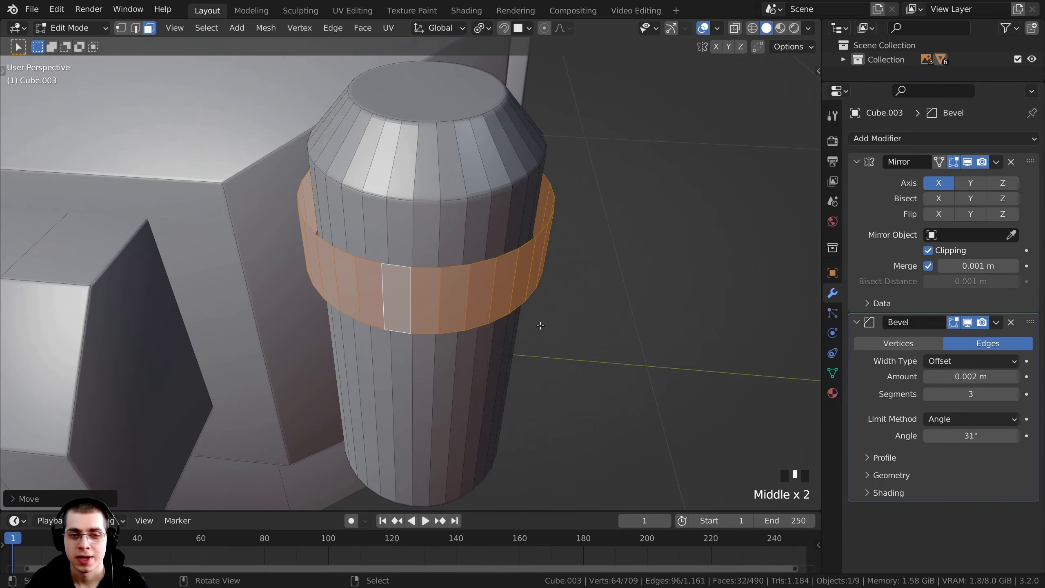
{"action": "key", "text": "e"}
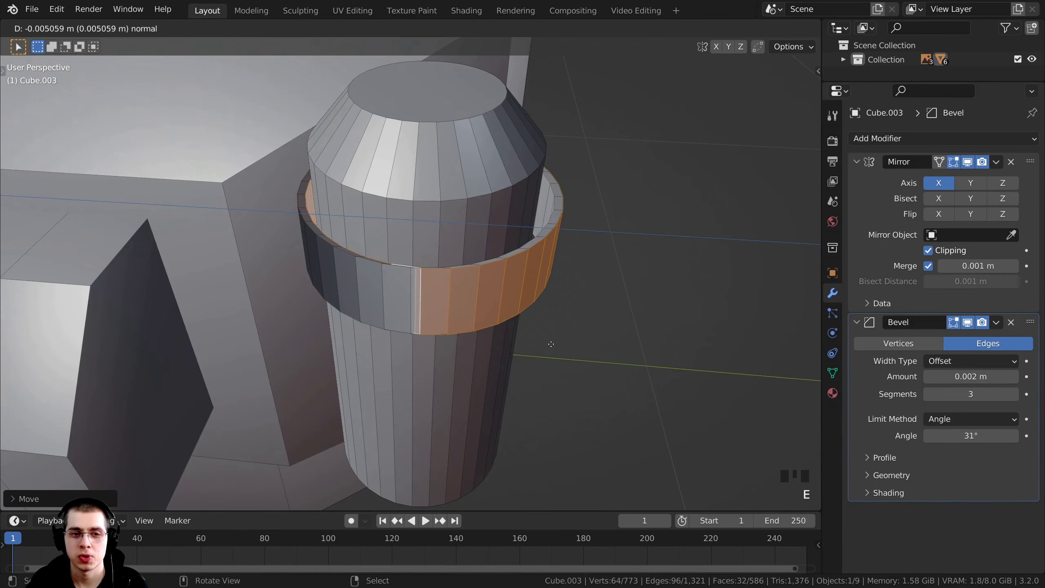
{"action": "left_click", "coordinate": [585, 349]}
{"action": "key", "text": "s"}
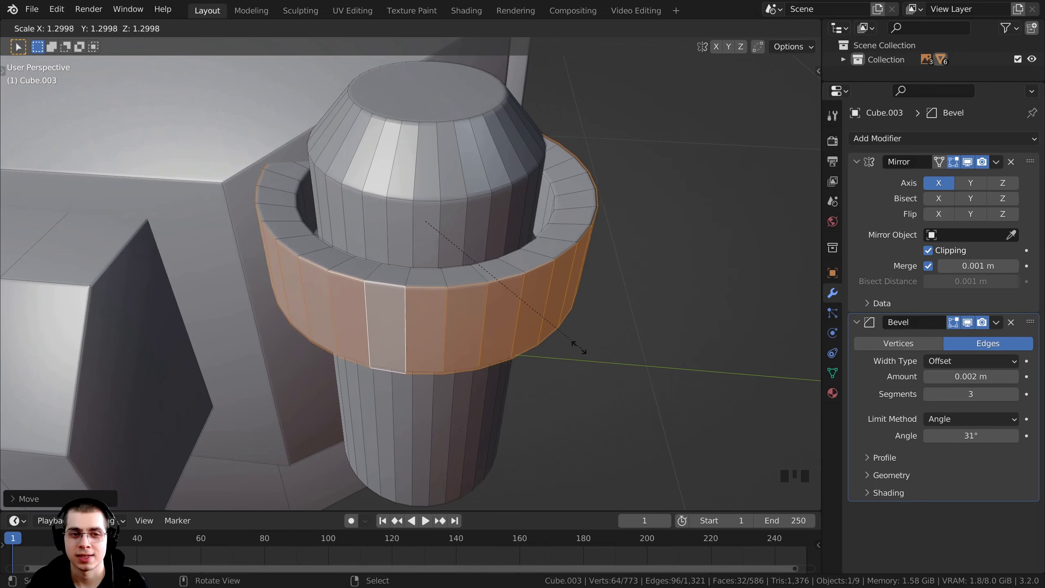
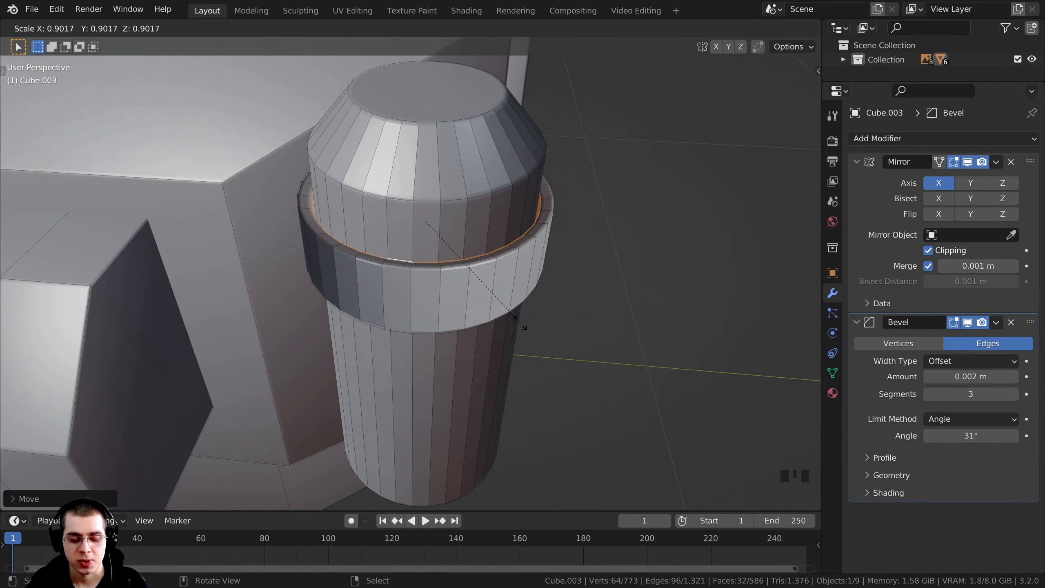
{"action": "key", "text": "shift+z"}
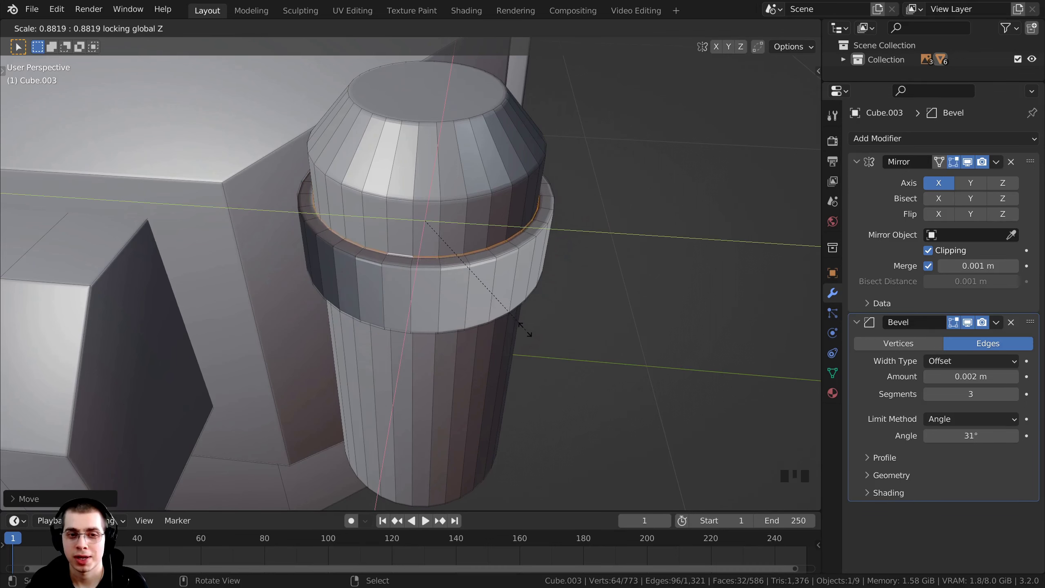
{"action": "left_click", "coordinate": [509, 320]}
Step: Select the entire mesh and recalculate its normals to face outward
{"action": "middle_click_drag", "start_coordinate": [509, 319], "coordinate": [589, 158]}
{"action": "key", "text": "a"}
{"action": "key", "text": "a"}
{"action": "key", "text": "a"}
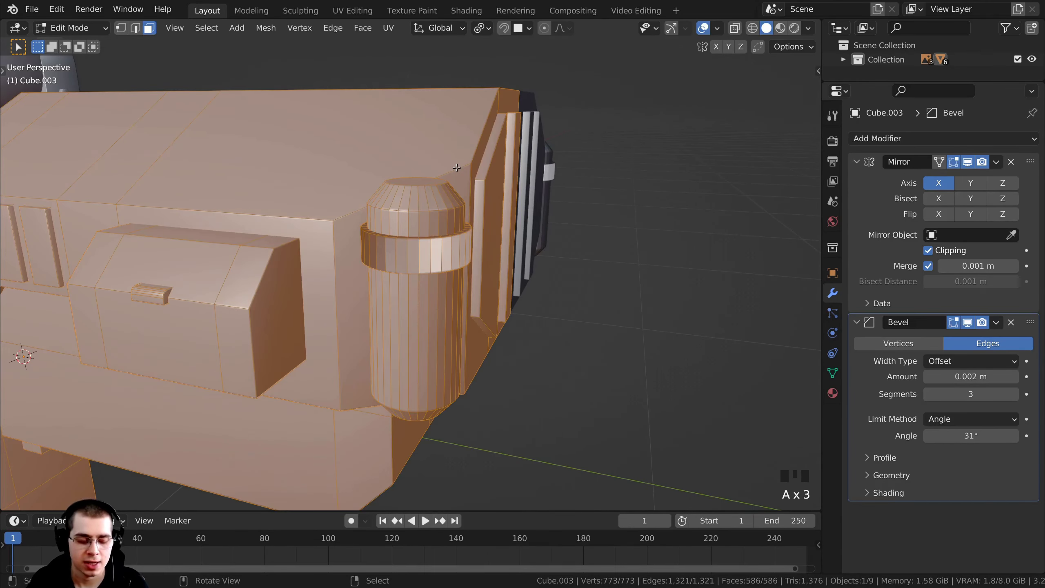
{"action": "key", "text": "shift+n"}
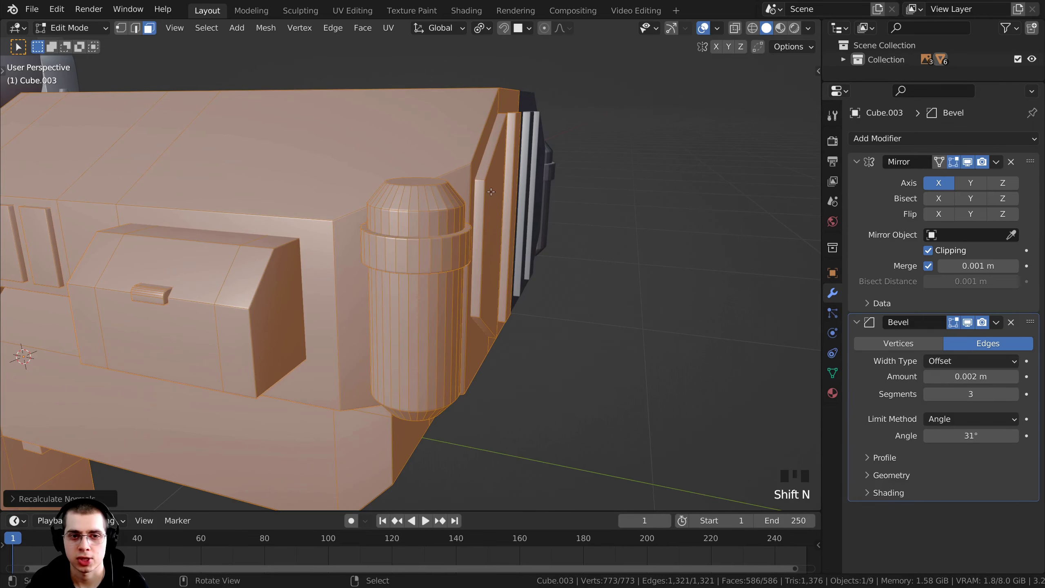
{"action": "middle_click_drag", "start_coordinate": [457, 170], "coordinate": [438, 227]}
{"action": "scroll", "coordinate": [438, 227], "scroll_direction": "up", "scroll_amount": 3}
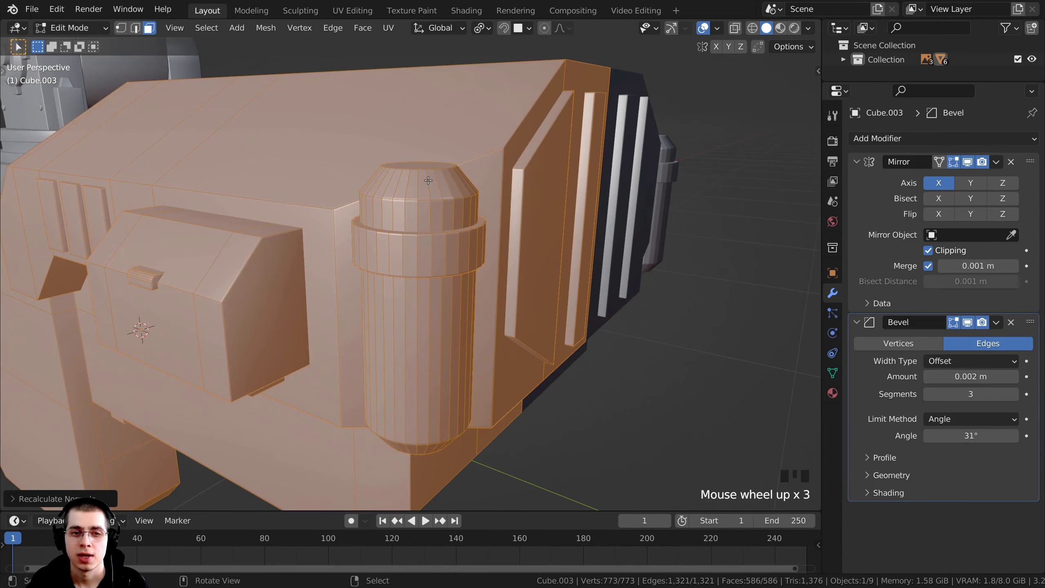
Step: Return to Object Mode and apply Shade Smooth to the body object
{"action": "key", "text": "Tab"}
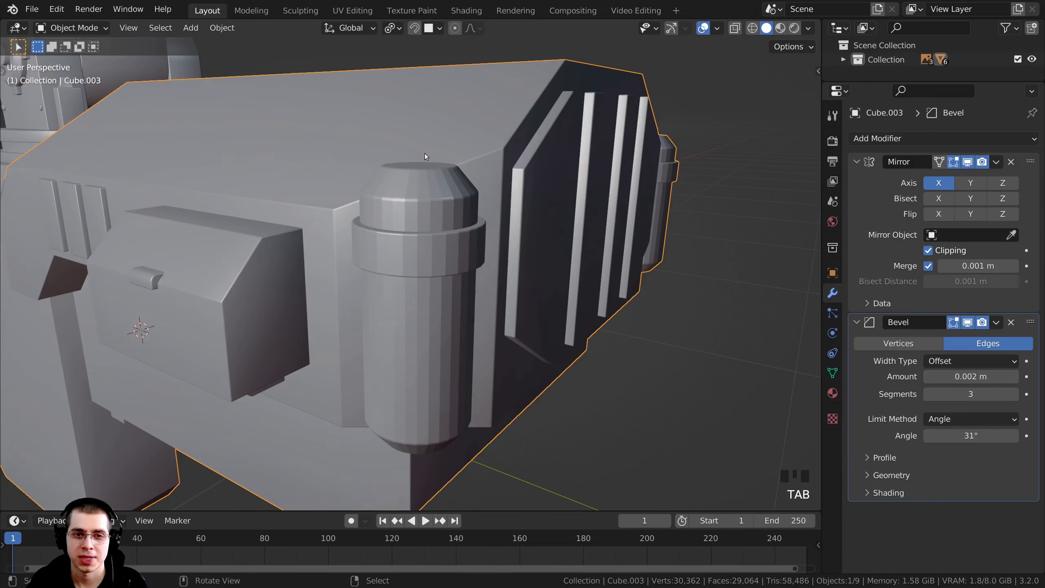
{"action": "right_click", "coordinate": [426, 156]}
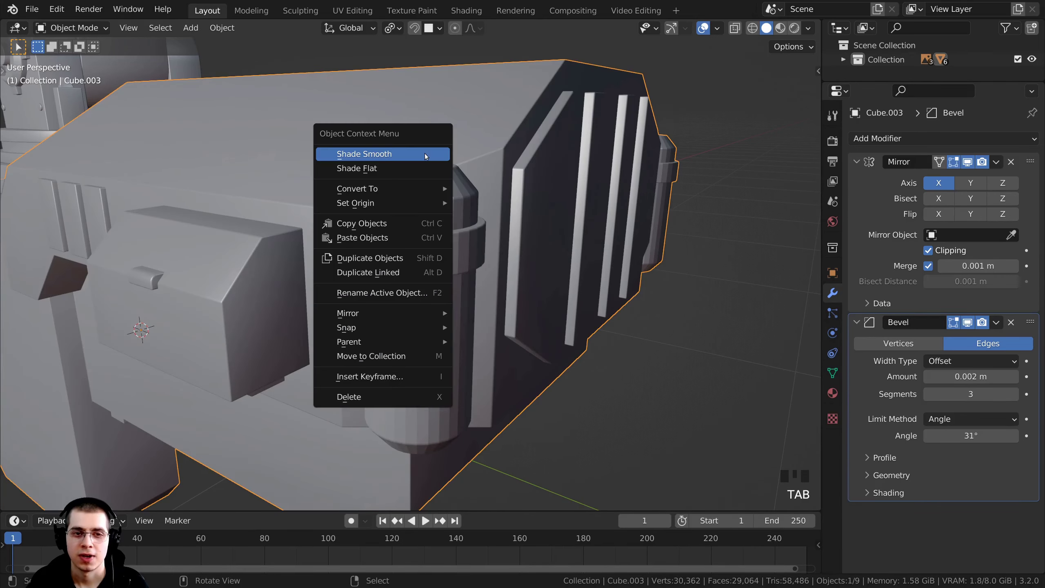
{"action": "left_click", "coordinate": [390, 153]}
{"action": "scroll", "coordinate": [456, 216], "scroll_direction": "down", "scroll_amount": 3}
{"action": "middle_click_drag", "start_coordinate": [456, 216], "coordinate": [511, 200]}
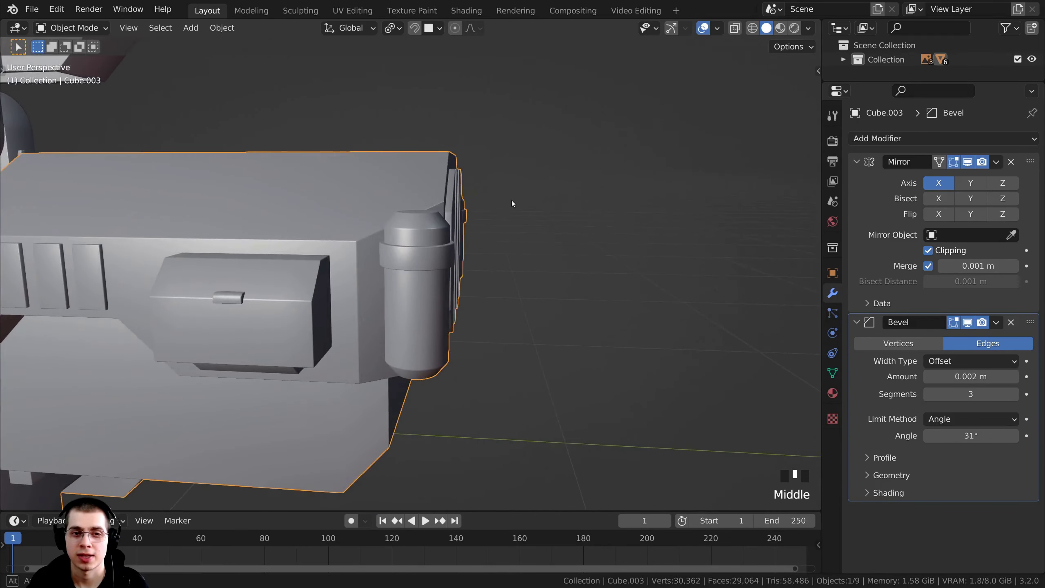
Step: Select only the tank's collar in Edit Mode and scale it down slightly, to about 0.966
{"action": "scroll", "coordinate": [482, 261], "scroll_direction": "up", "scroll_amount": 3}
{"action": "key", "text": "Tab"}
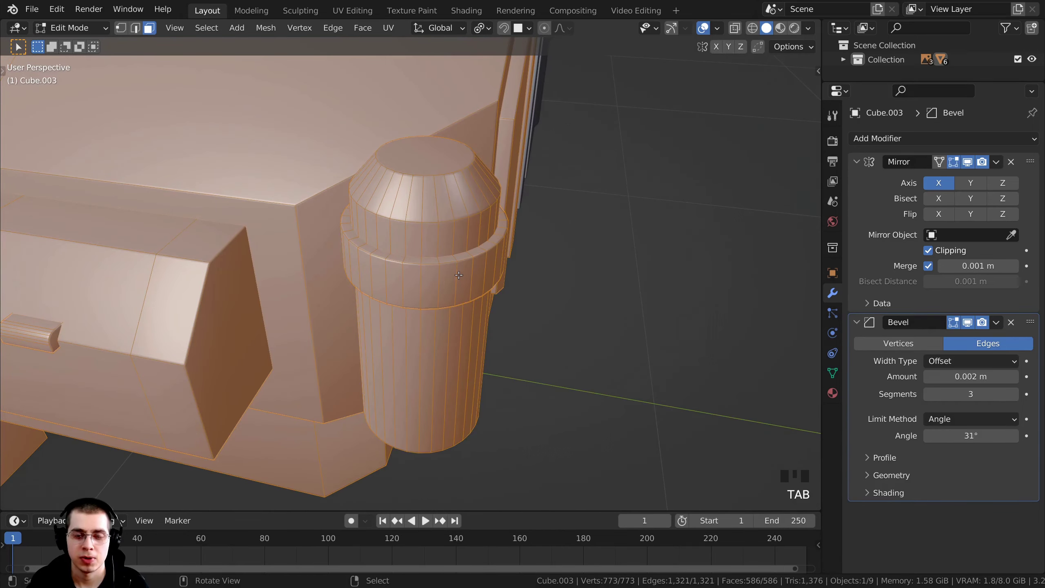
{"action": "key", "text": "a"}
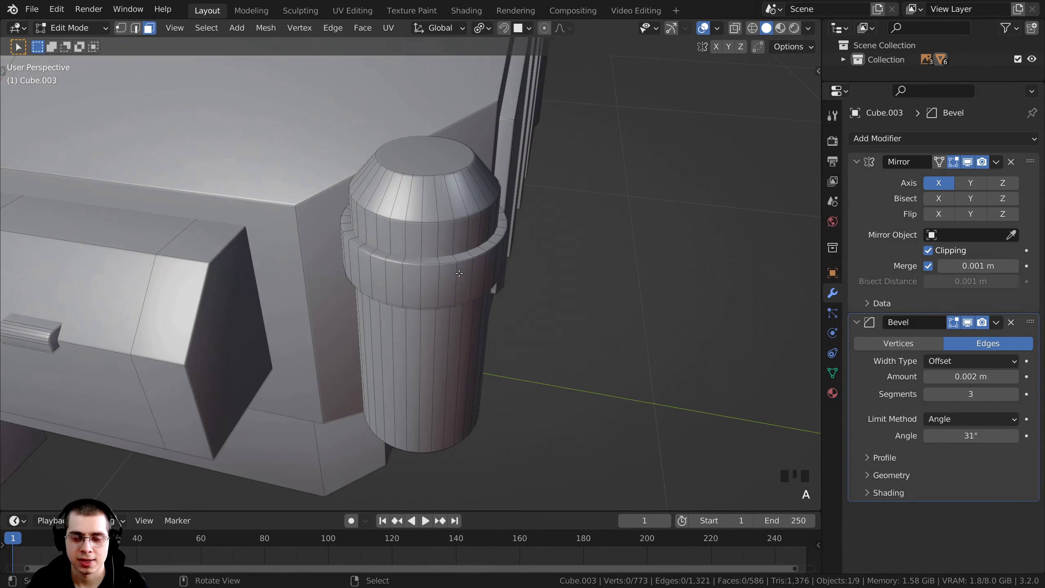
{"action": "scroll", "coordinate": [445, 273], "scroll_direction": "up", "scroll_amount": 1}
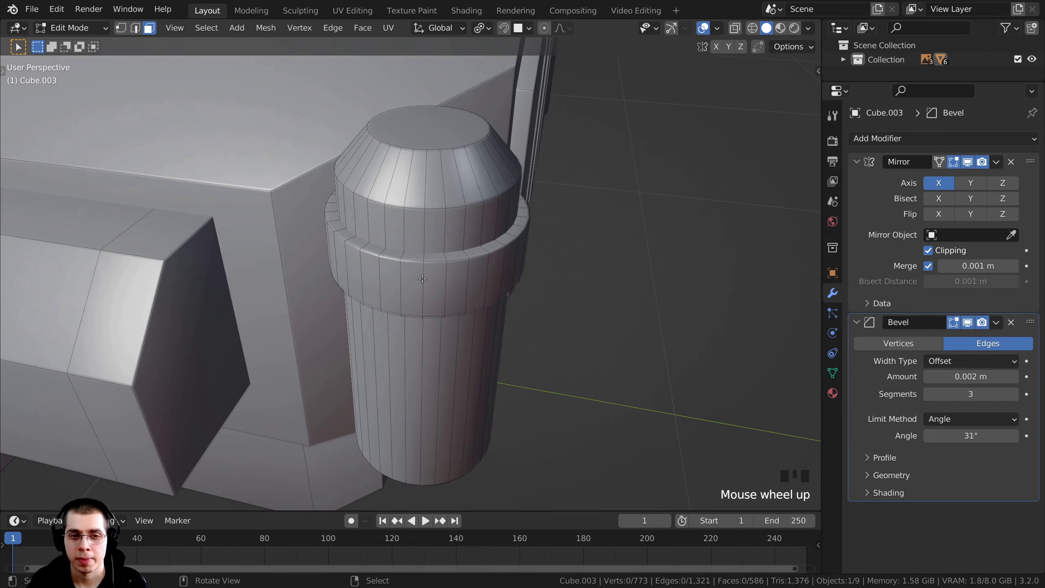
{"action": "key", "text": "l"}
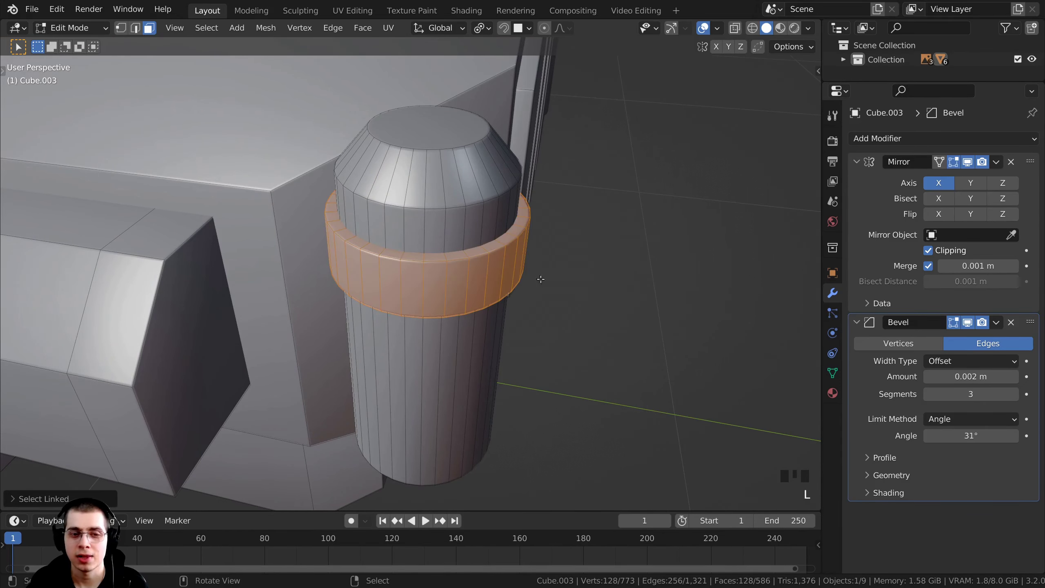
{"action": "scroll", "coordinate": [606, 268], "scroll_direction": "up", "scroll_amount": 1}
{"action": "middle_click_drag", "start_coordinate": [626, 263], "coordinate": [634, 237]}
{"action": "key", "text": "s"}
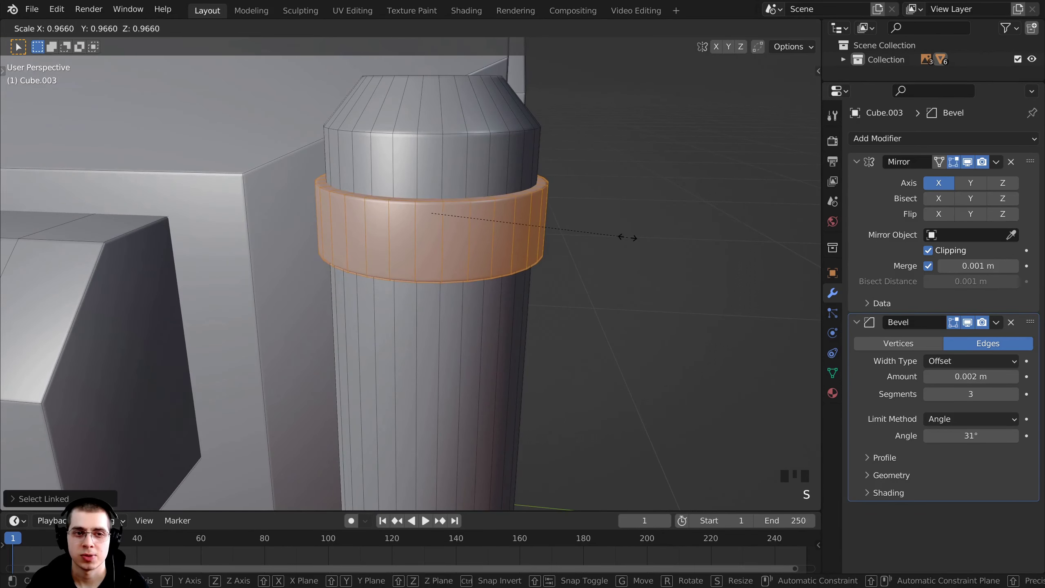
{"action": "left_click", "coordinate": [624, 237]}
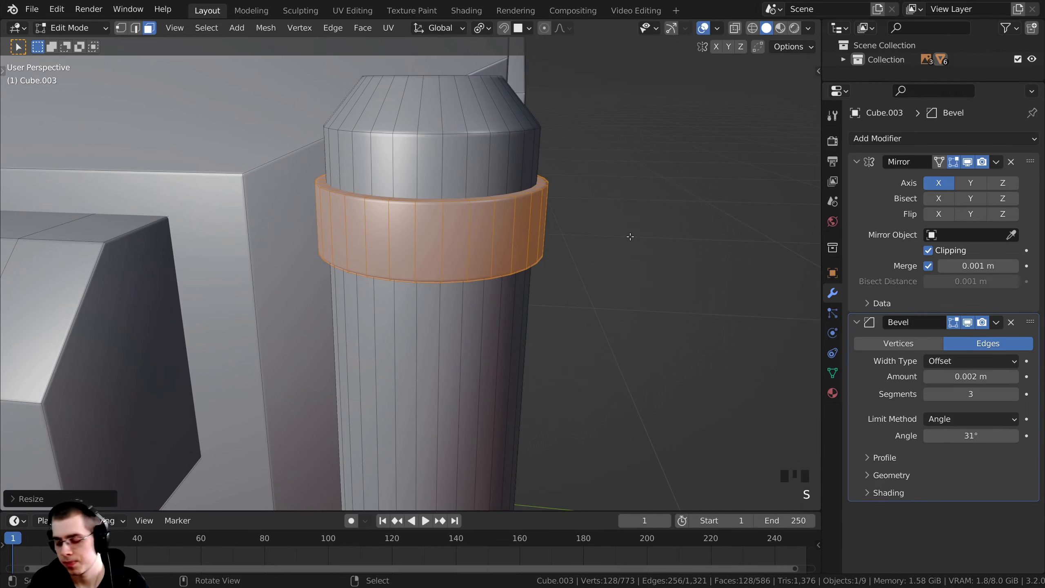
Step: Duplicate the collar in the right side view and place the copy about 0.164 m lower along Z, near the tank's lower end
{"action": "key", "text": "KP_3"}
{"action": "middle_click_drag", "start_coordinate": [633, 236], "coordinate": [536, 173], "text": "shift"}
{"action": "scroll", "coordinate": [535, 172], "scroll_direction": "up", "scroll_amount": 2}
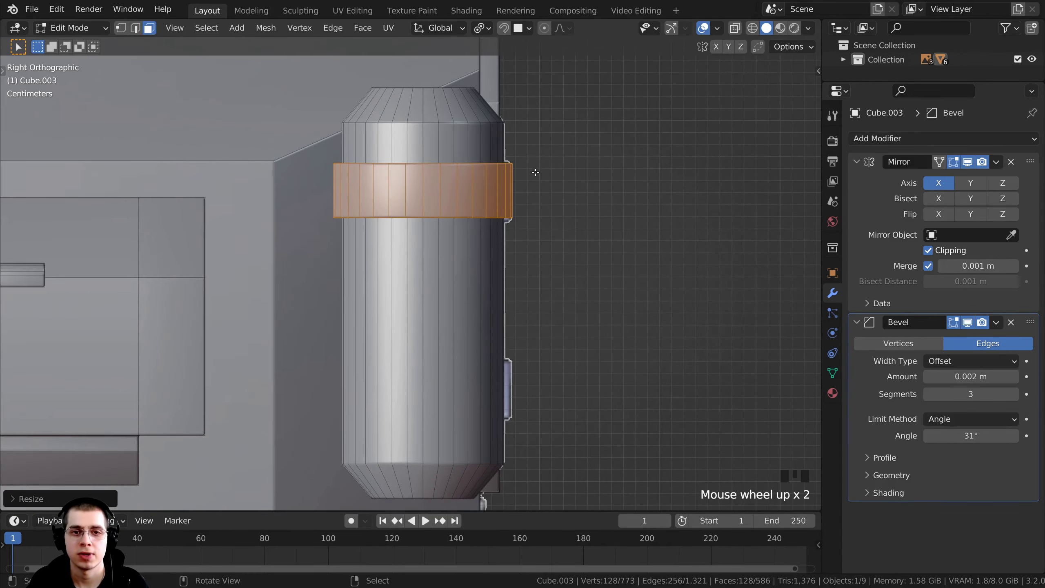
{"action": "key", "text": "shift+d"}
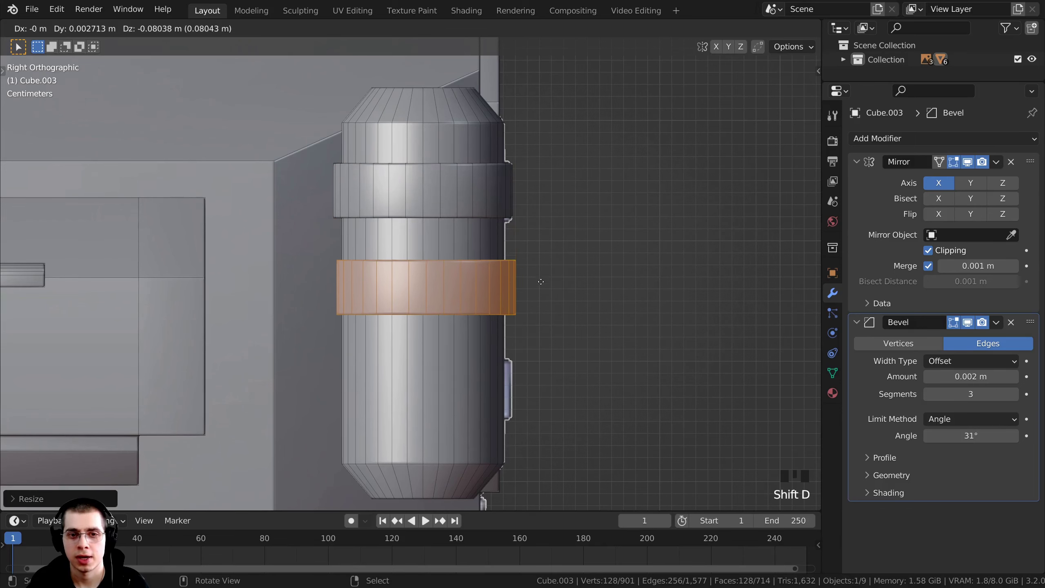
{"action": "key", "text": "z"}
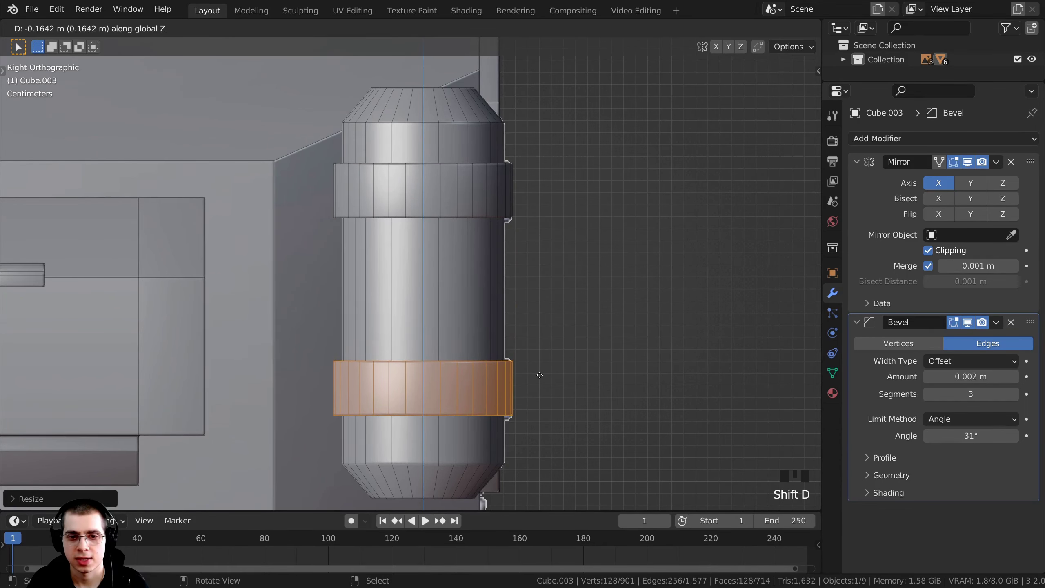
{"action": "left_click", "coordinate": [539, 374]}
Step: Select the tank together with both collars and place a duplicate of them above the body's top edge
{"action": "scroll", "coordinate": [535, 370], "scroll_direction": "down", "scroll_amount": 4}
{"action": "middle_click_drag", "start_coordinate": [458, 297], "coordinate": [470, 330], "text": "shift"}
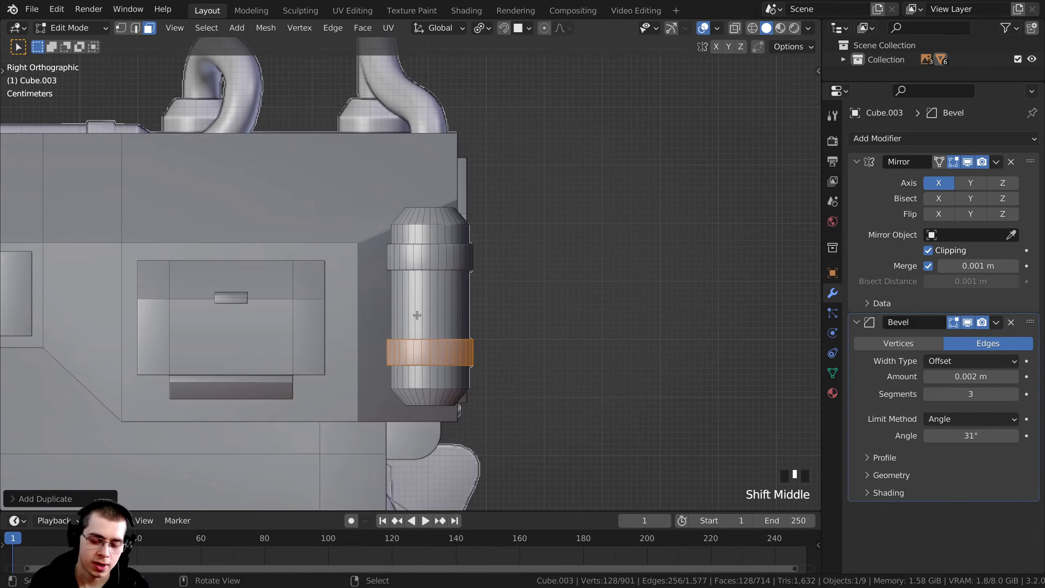
{"action": "scroll", "coordinate": [417, 314], "scroll_direction": "down", "scroll_amount": 2}
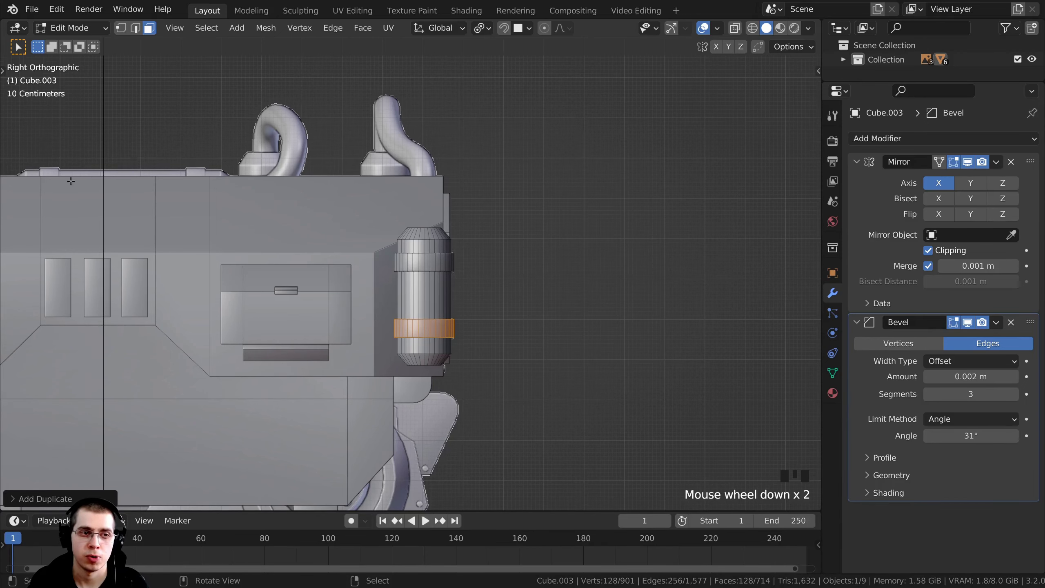
{"action": "scroll", "coordinate": [315, 258], "scroll_direction": "up", "scroll_amount": 3}
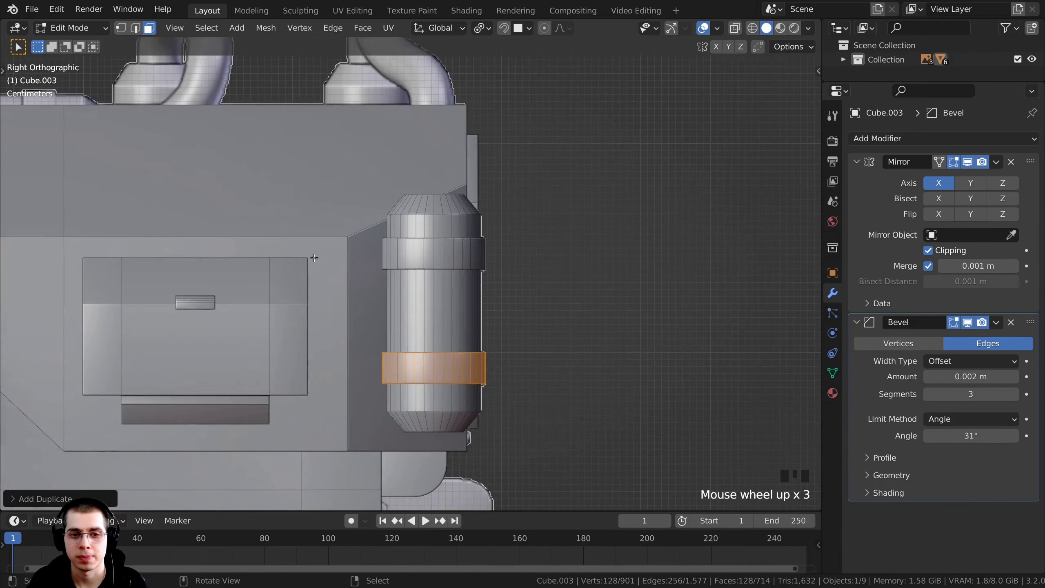
{"action": "scroll", "coordinate": [421, 356], "scroll_direction": "down", "scroll_amount": 1}
{"action": "scroll", "coordinate": [429, 346], "scroll_direction": "up", "scroll_amount": 1}
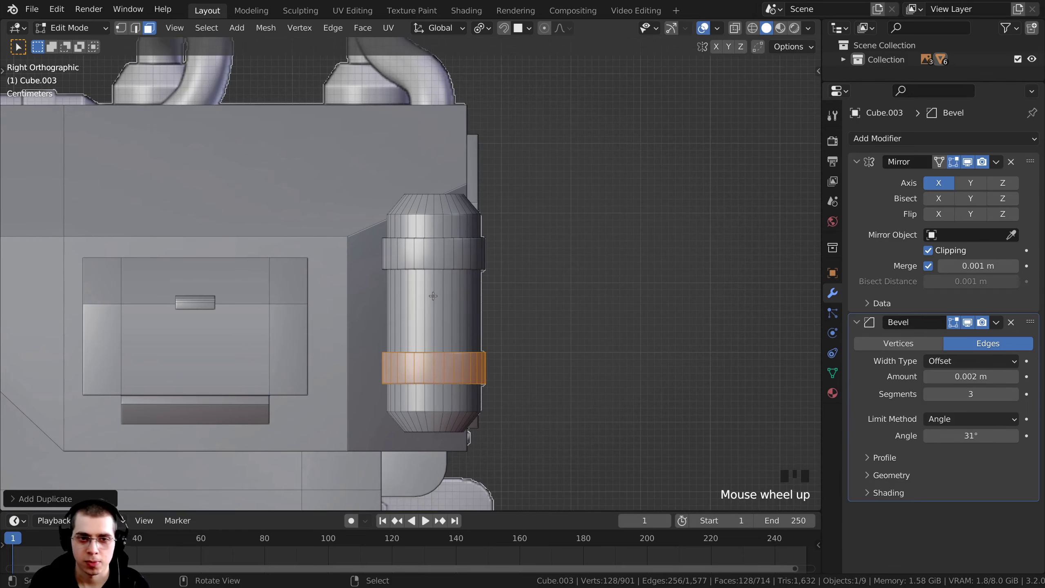
{"action": "key", "text": "l"}
{"action": "key", "text": "l"}
{"action": "key", "text": "l"}
{"action": "key", "text": "l"}
{"action": "key", "text": "l"}
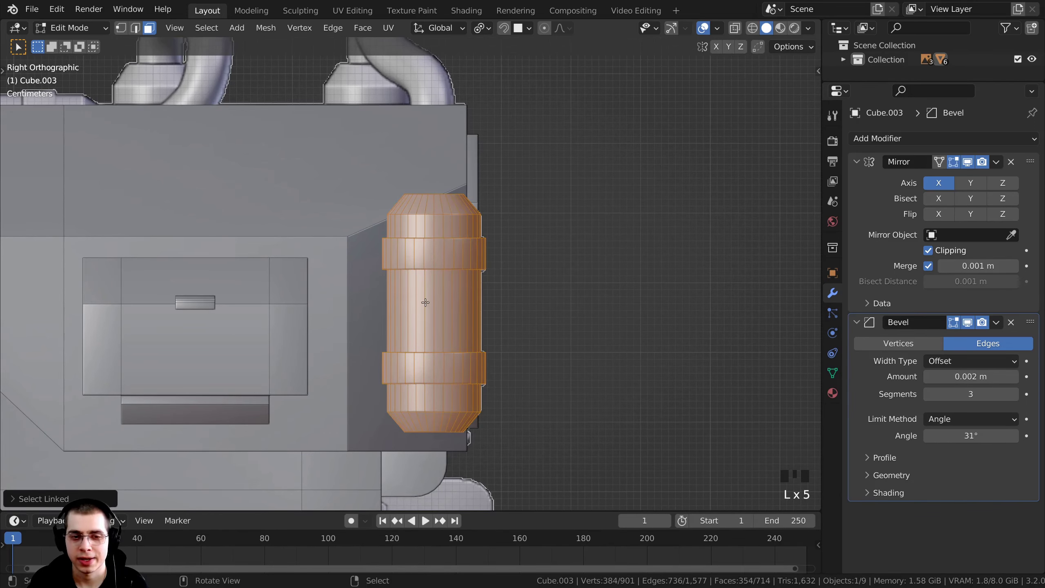
{"action": "scroll", "coordinate": [424, 307], "scroll_direction": "up", "scroll_amount": 1}
{"action": "scroll", "coordinate": [424, 308], "scroll_direction": "down", "scroll_amount": 2}
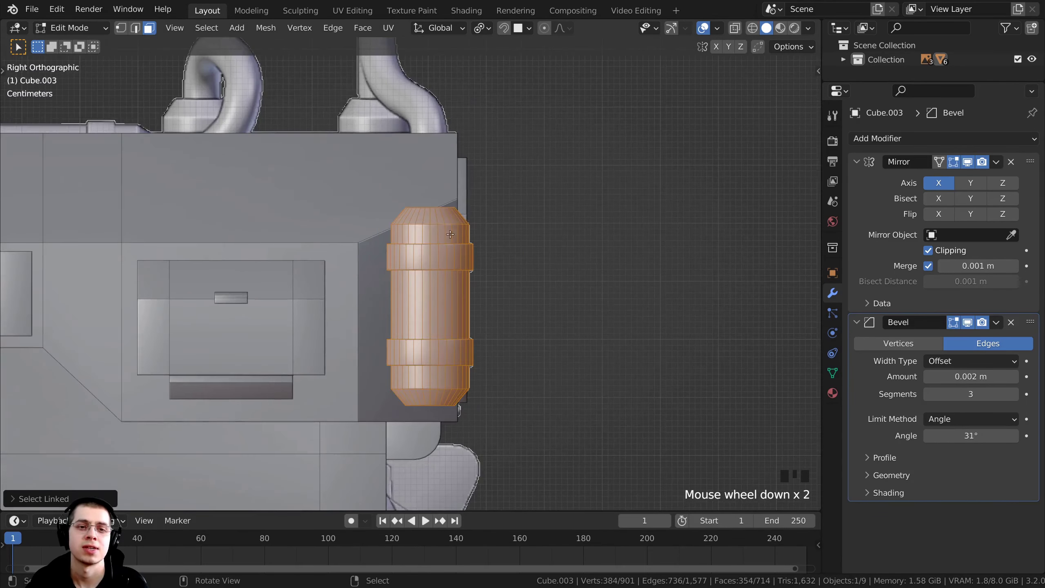
{"action": "middle_click_drag", "start_coordinate": [424, 307], "coordinate": [618, 329], "text": "shift"}
{"action": "key", "text": "shift+d"}
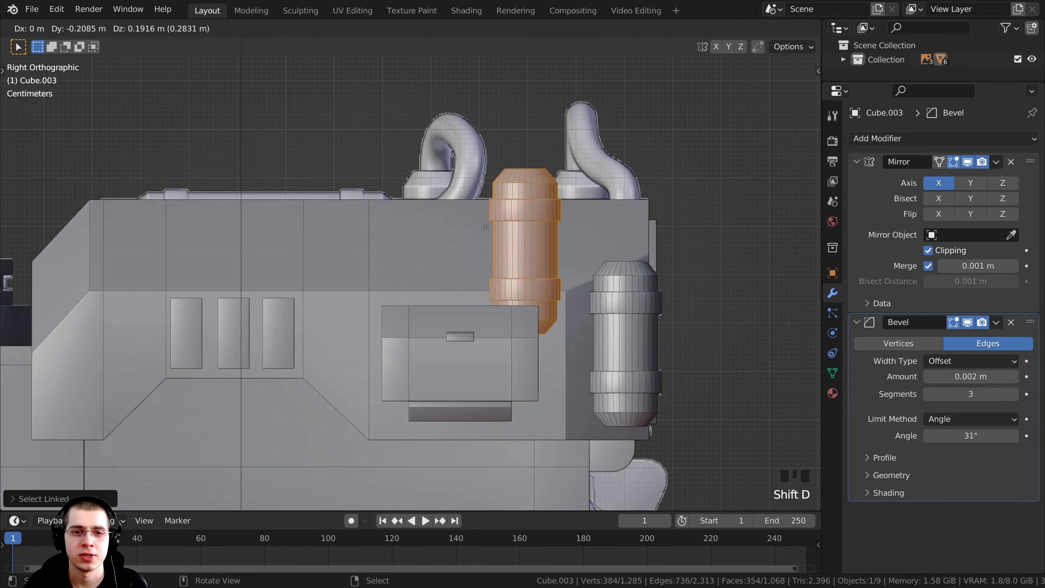
{"action": "left_click", "coordinate": [327, 159]}
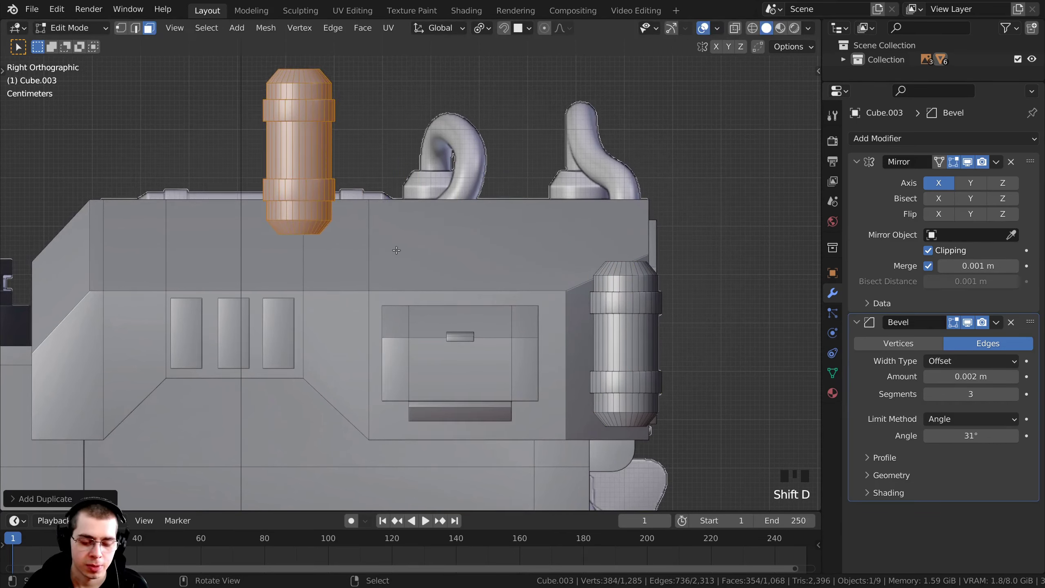
Step: Set the transform pivot point to Median Point and rotate the duplicated tank 90° so it lies horizontally
{"action": "key", "text": "r"}
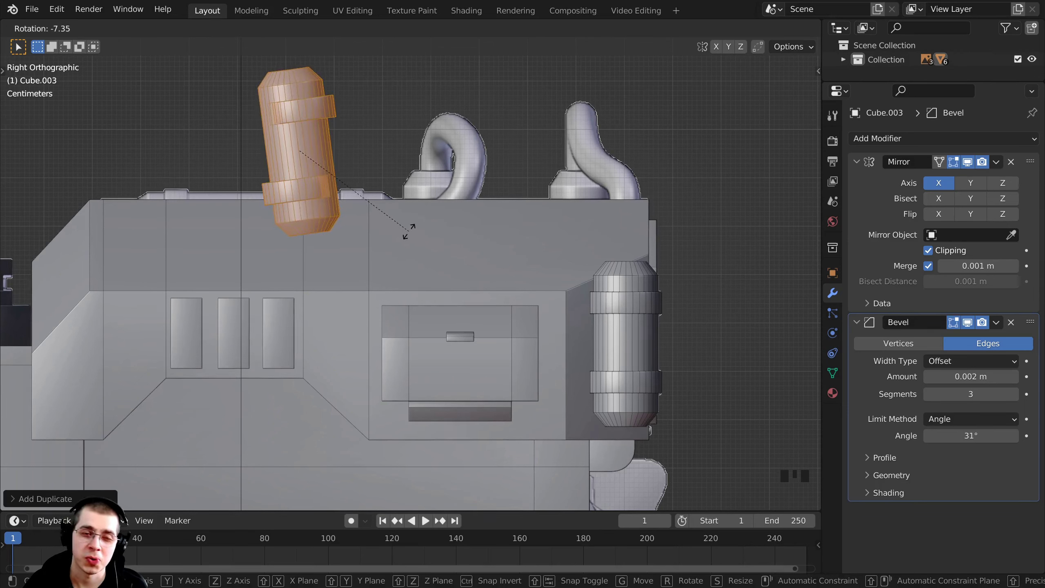
{"action": "key", "text": "Escape"}
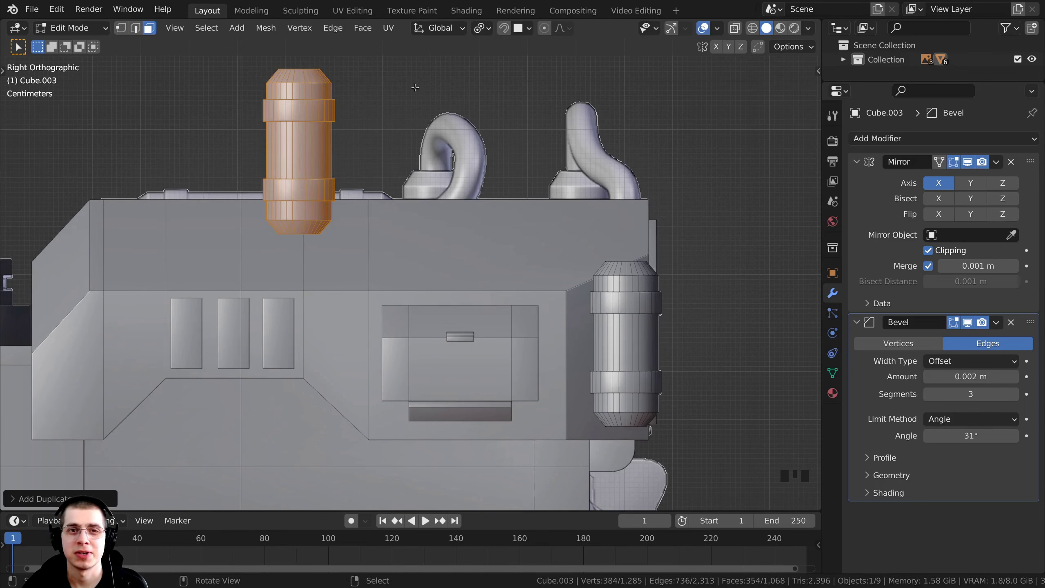
{"action": "left_click", "coordinate": [481, 28]}
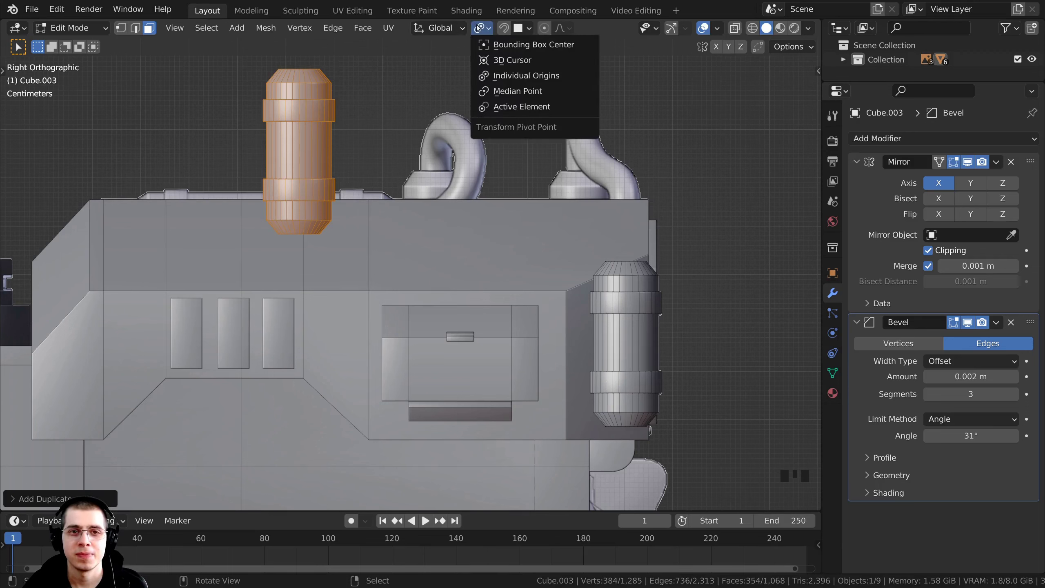
{"action": "left_click", "coordinate": [498, 91]}
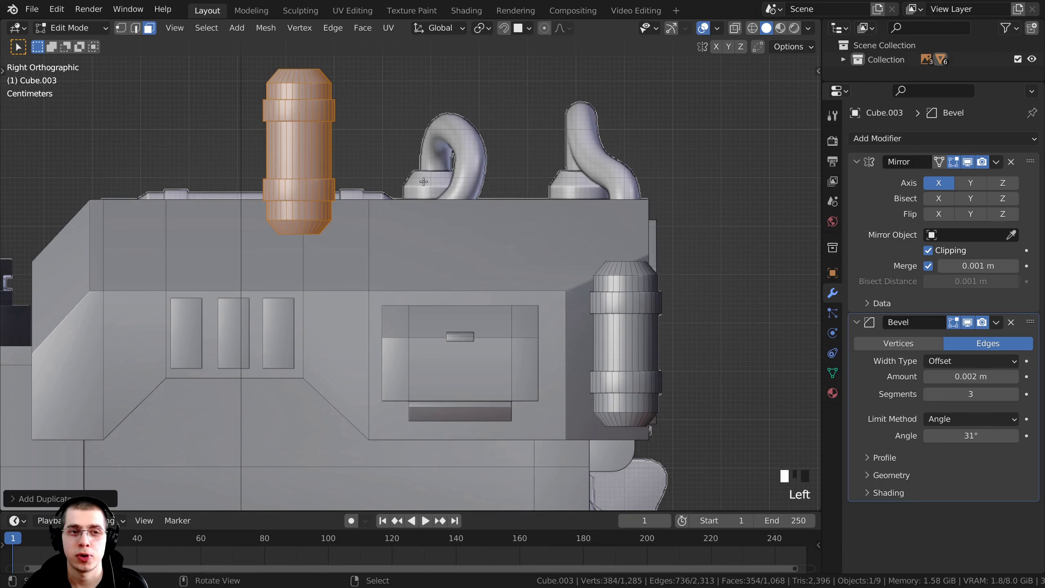
{"action": "type", "text": "r"}
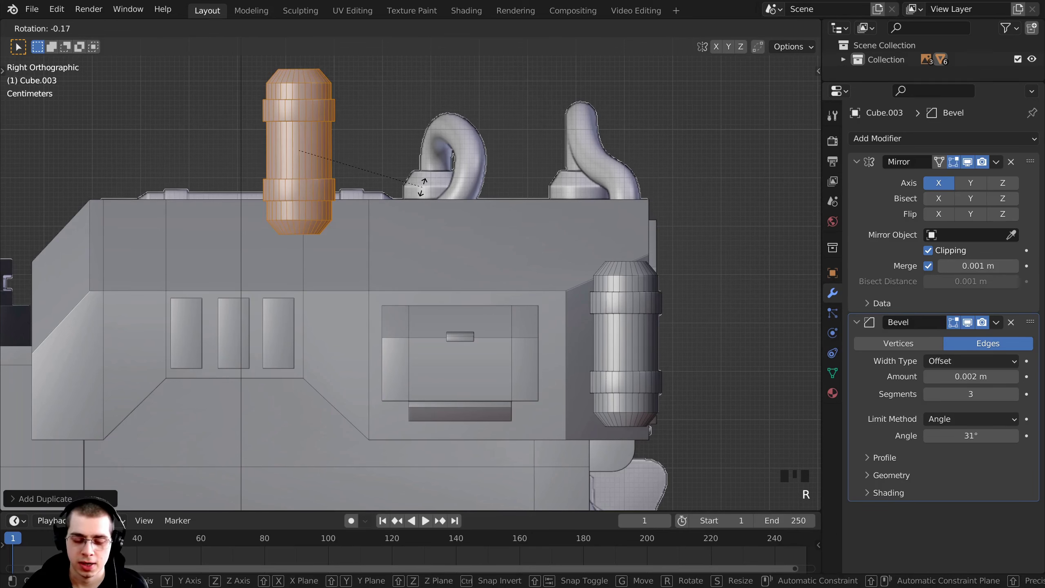
{"action": "type", "text": "90"}
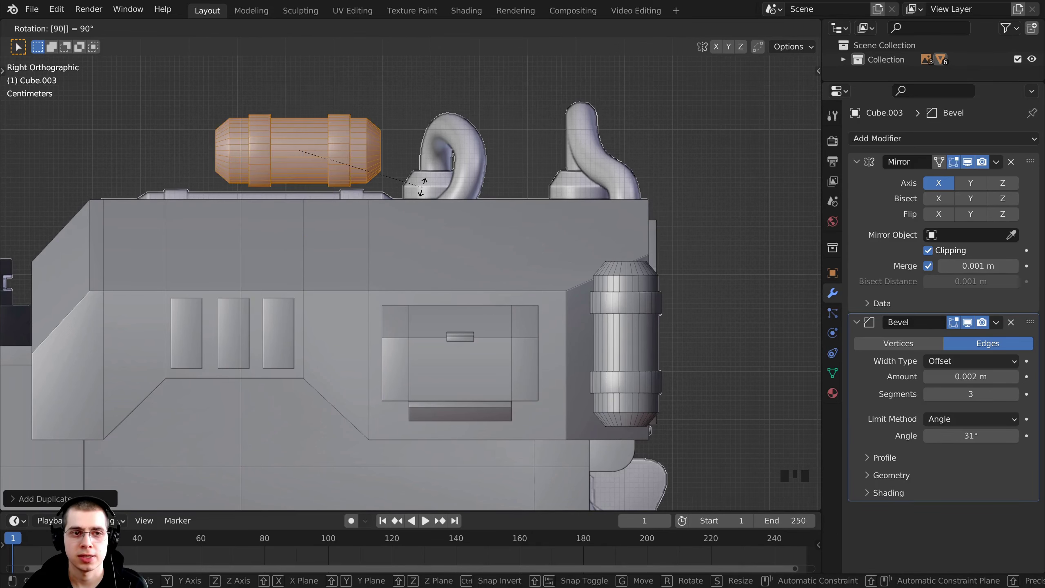
{"action": "key", "text": "Return"}
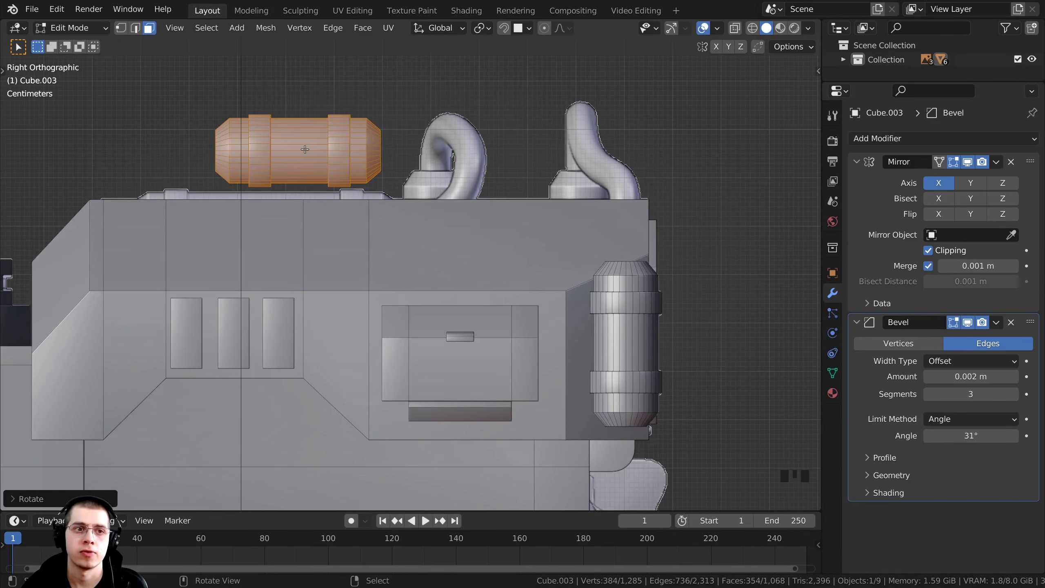
Step: Switch to wireframe shading and move the horizontal tank onto the reference cylinder, aligning it with the end where the curved pipe joins
{"action": "mouse_move", "coordinate": [305, 150]}
{"action": "middle_mouse_down", "text": "shift"}
{"action": "mouse_move", "coordinate": [403, 198]}
{"action": "mouse_move", "coordinate": [471, 210]}
{"action": "middle_mouse_up", "text": "shift"}
{"action": "key", "text": "z"}
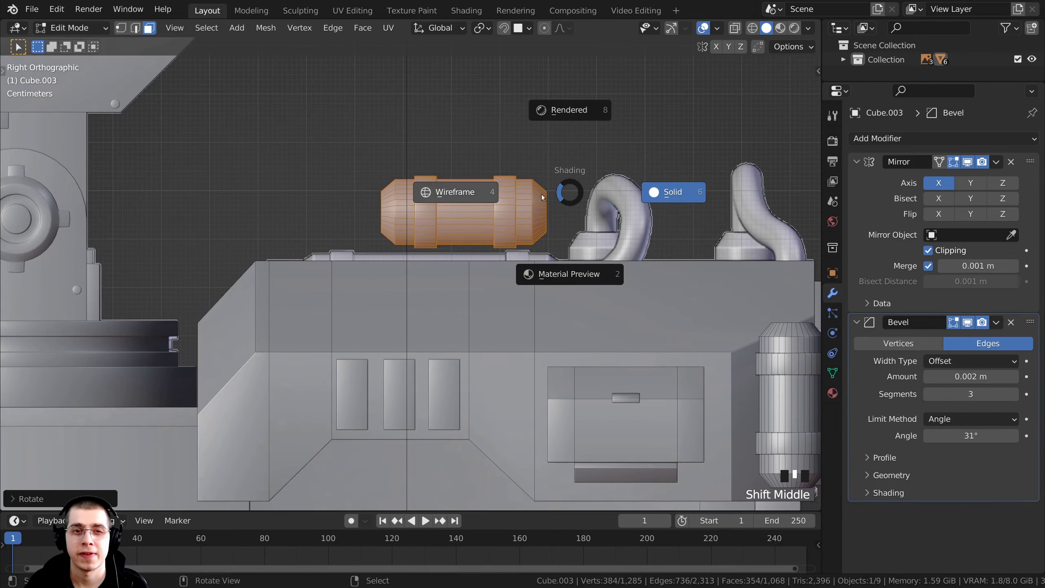
{"action": "left_click", "coordinate": [431, 200]}
{"action": "scroll", "coordinate": [556, 141], "scroll_direction": "up", "scroll_amount": 2}
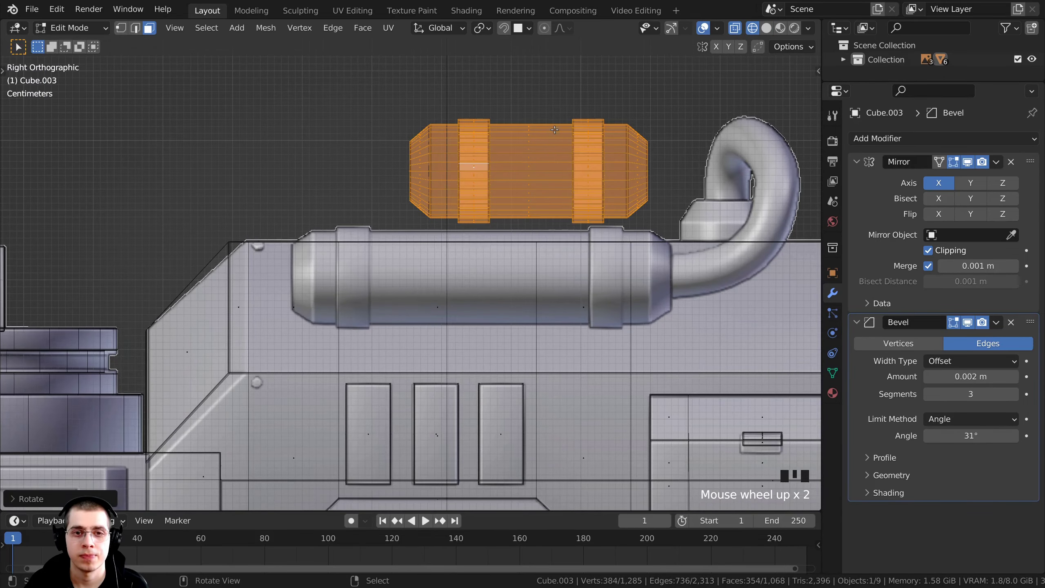
{"action": "key", "text": "g"}
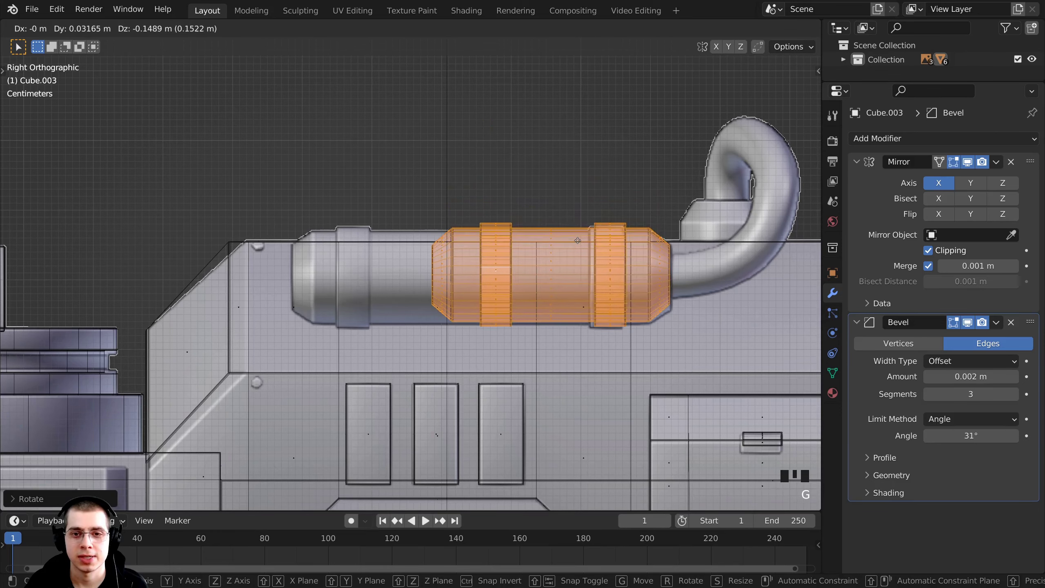
{"action": "left_click", "coordinate": [574, 243]}
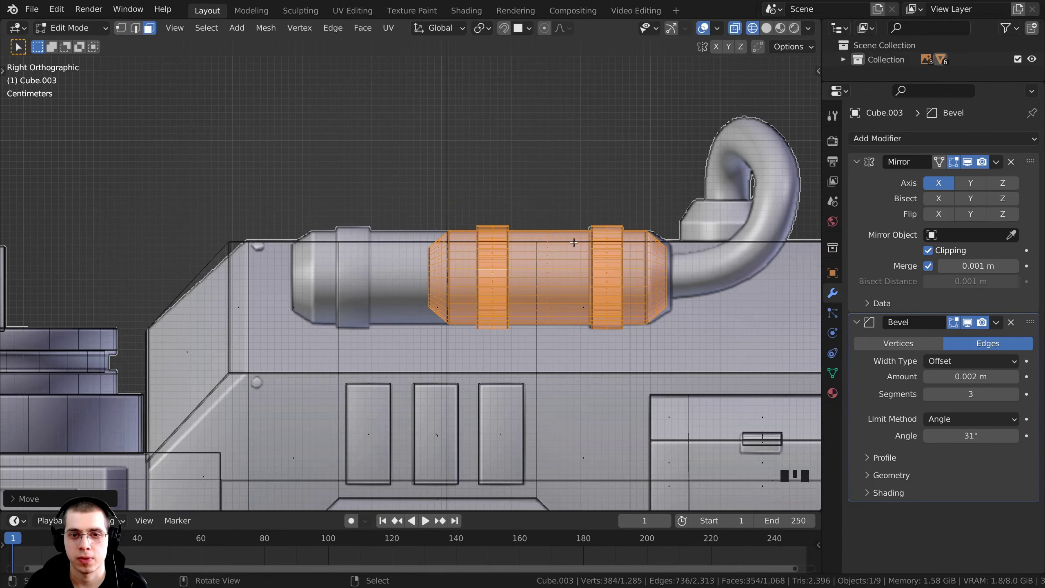
{"action": "middle_click_drag", "start_coordinate": [591, 207], "coordinate": [486, 230], "text": "shift"}
{"action": "scroll", "coordinate": [466, 277], "scroll_direction": "up", "scroll_amount": 2}
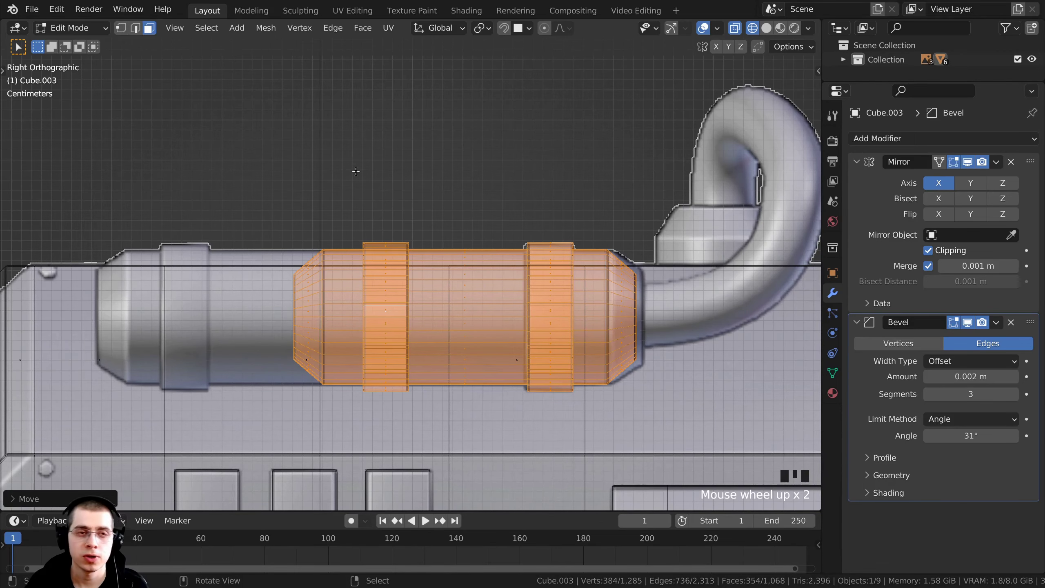
Step: Select the vertices of the horizontal tank's end and collar farthest from the curved pipe and move them outward, stretching the tank to the reference cylinder's length
{"action": "left_click", "coordinate": [119, 30]}
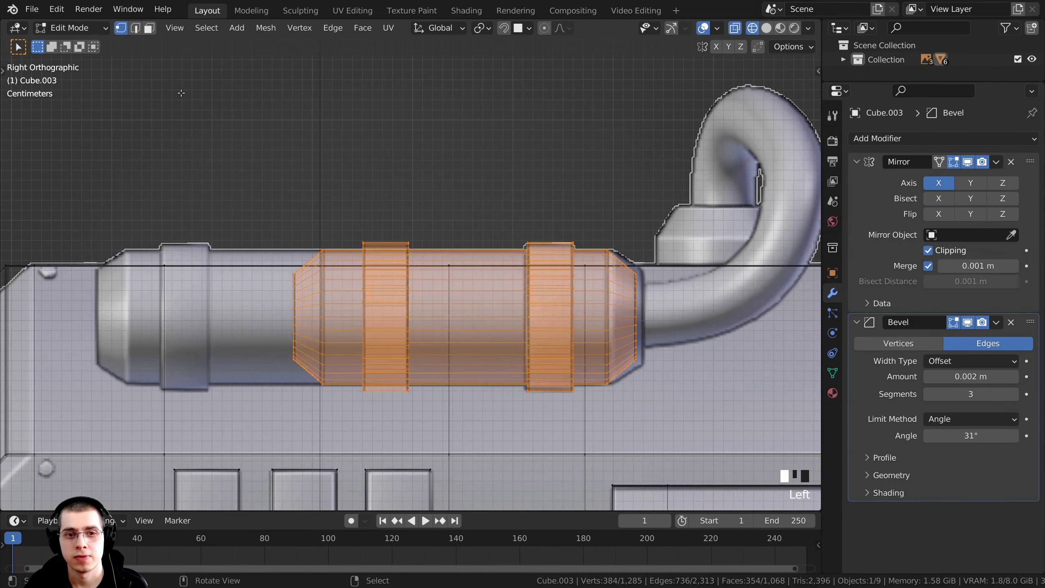
{"action": "middle_click_drag", "start_coordinate": [438, 247], "coordinate": [465, 193], "text": "shift"}
{"action": "key", "text": "g"}
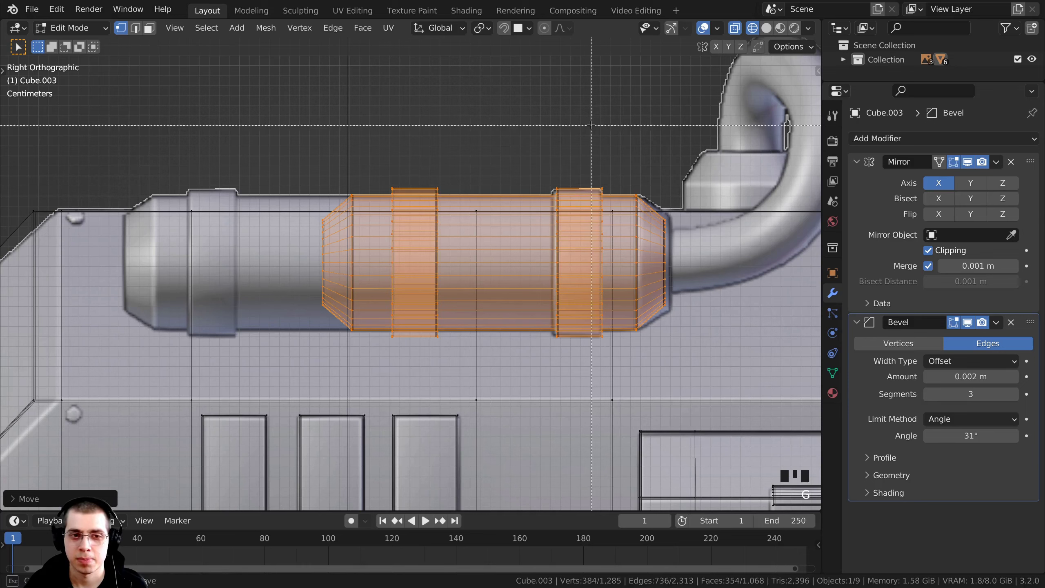
{"action": "left_click", "coordinate": [582, 119]}
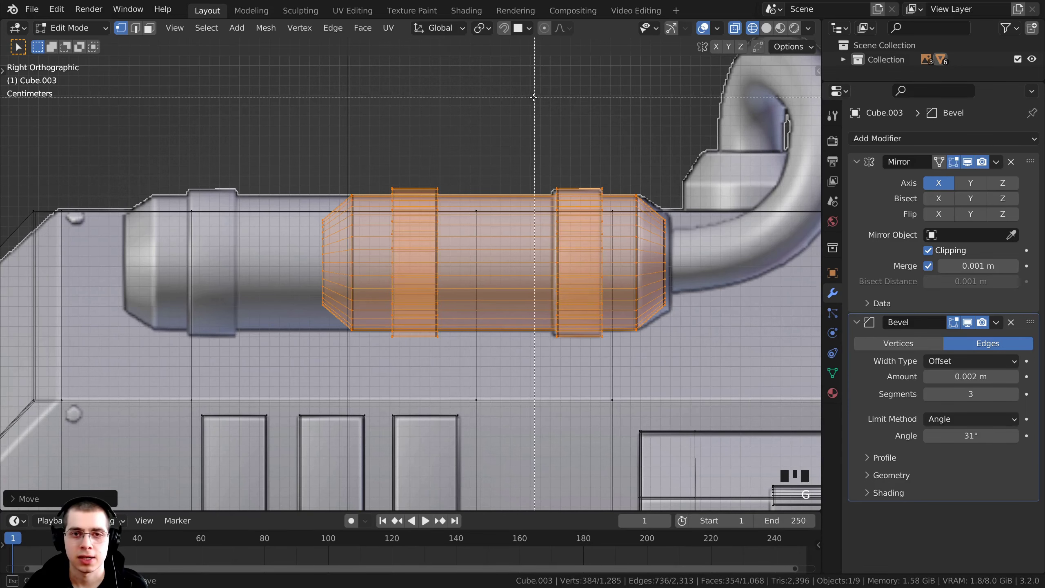
{"action": "left_click_drag", "start_coordinate": [527, 98], "coordinate": [770, 416]}
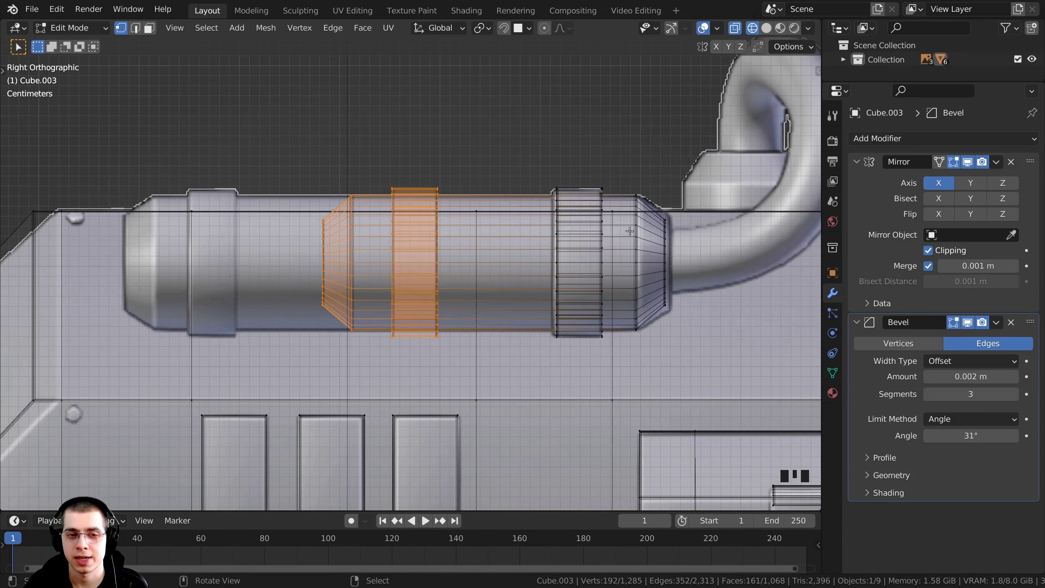
{"action": "middle_click_drag", "start_coordinate": [631, 231], "coordinate": [699, 238], "text": "shift"}
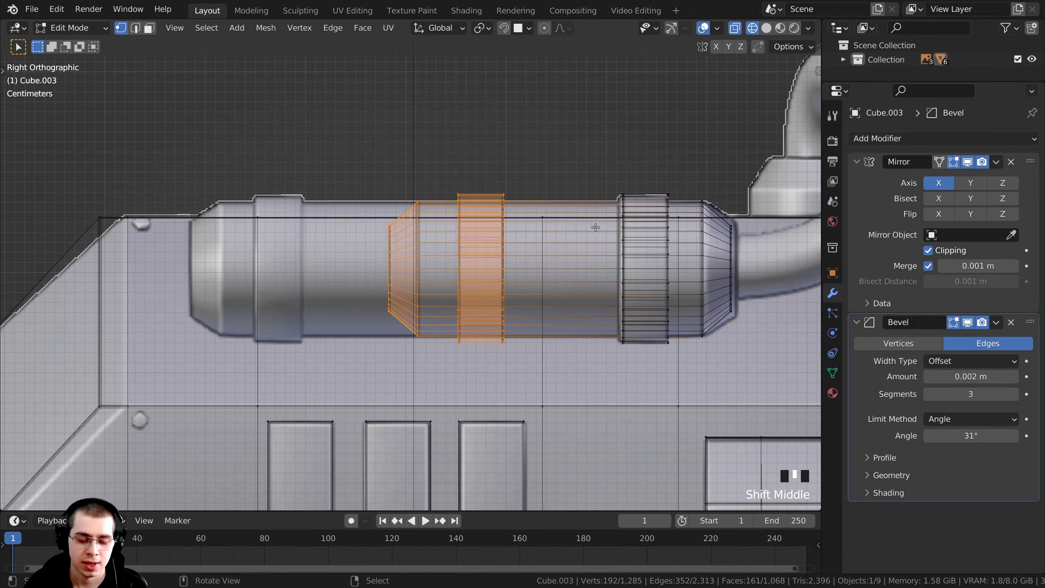
{"action": "key", "text": "g"}
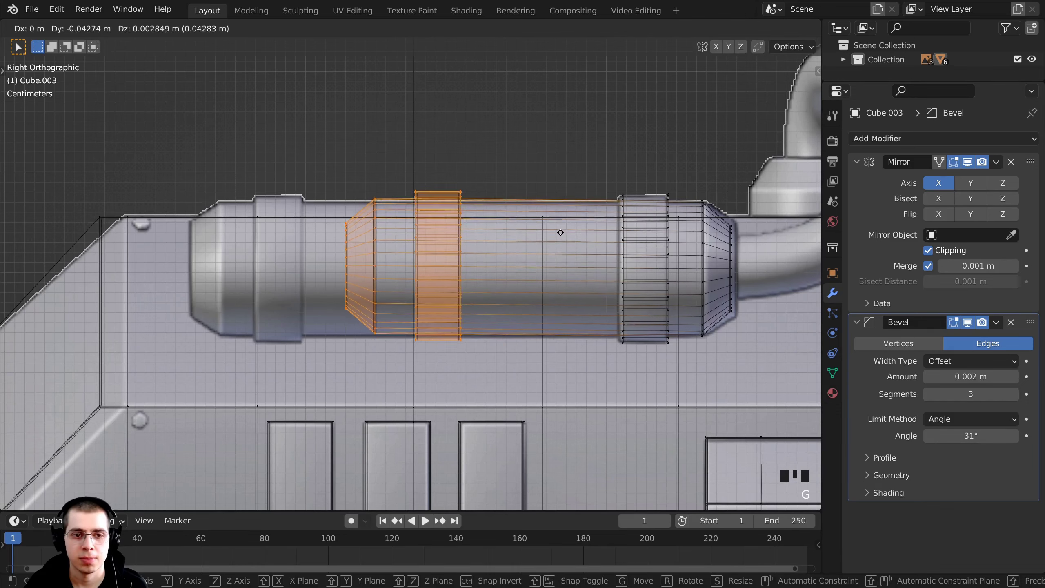
{"action": "left_click", "coordinate": [399, 237]}
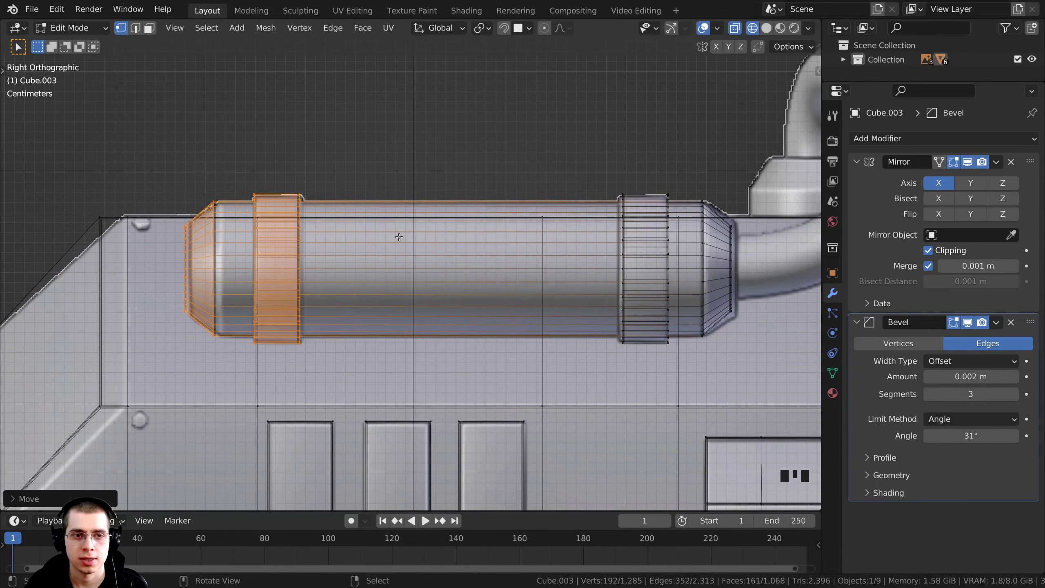
Step: In the top view, select the whole horizontal tank with its collars, move it about -0.084 m along X onto the reference, and return to solid shading
{"action": "scroll", "coordinate": [413, 297], "scroll_direction": "down", "scroll_amount": 6}
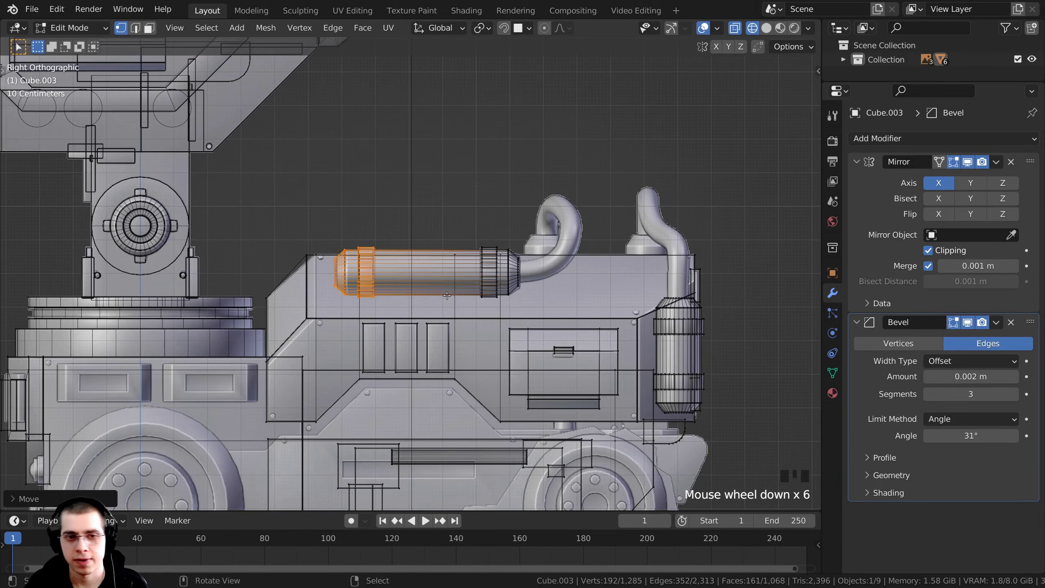
{"action": "key", "text": "KP_7"}
{"action": "scroll", "coordinate": [350, 261], "scroll_direction": "up", "scroll_amount": 4}
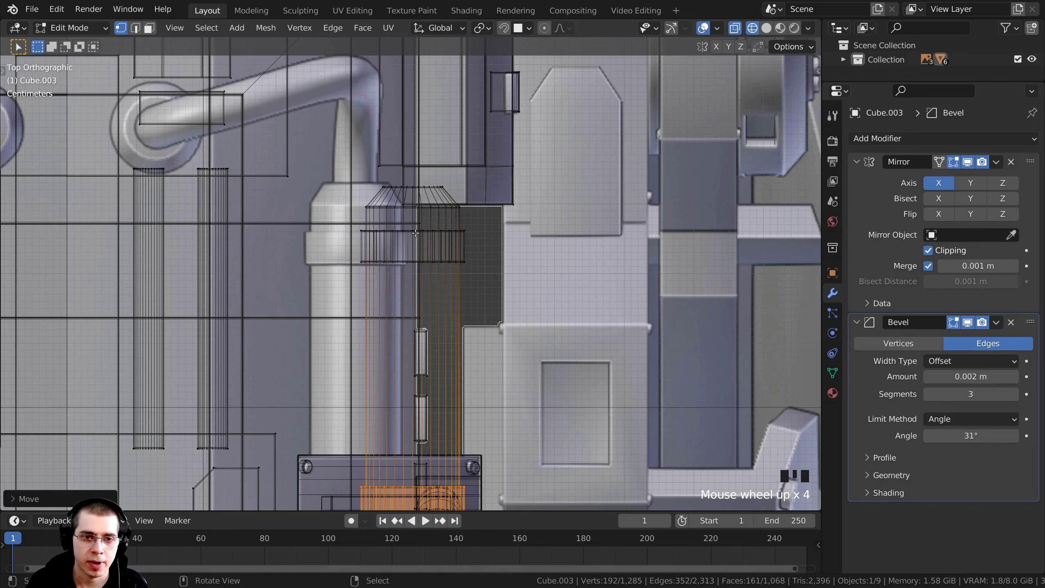
{"action": "key", "text": "l"}
{"action": "key", "text": "l"}
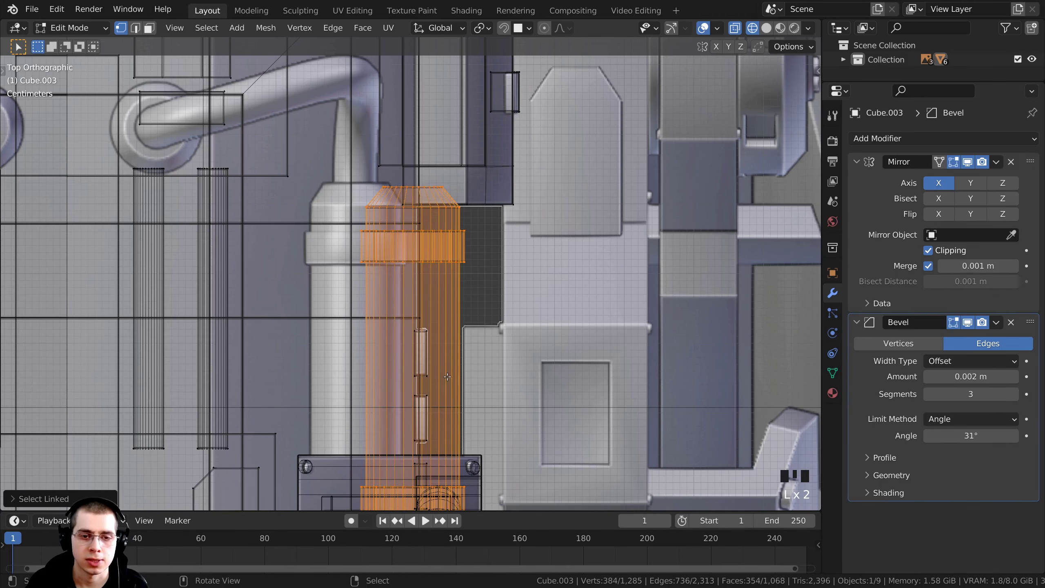
{"action": "scroll", "coordinate": [448, 377], "scroll_direction": "down", "scroll_amount": 4}
{"action": "scroll", "coordinate": [457, 373], "scroll_direction": "up", "scroll_amount": 3}
{"action": "middle_click_drag", "start_coordinate": [495, 329], "coordinate": [497, 313], "text": "shift"}
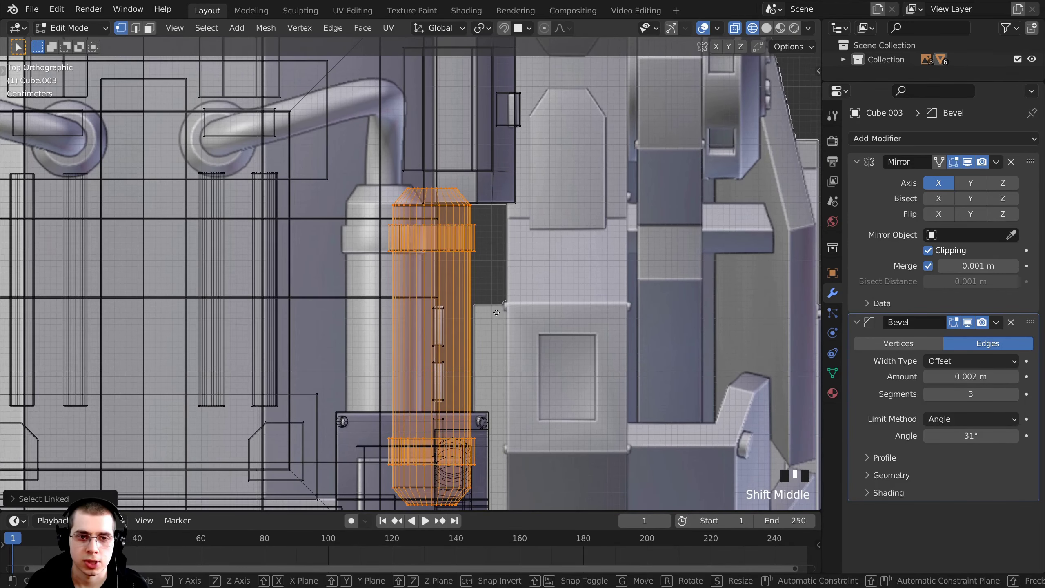
{"action": "key", "text": "g"}
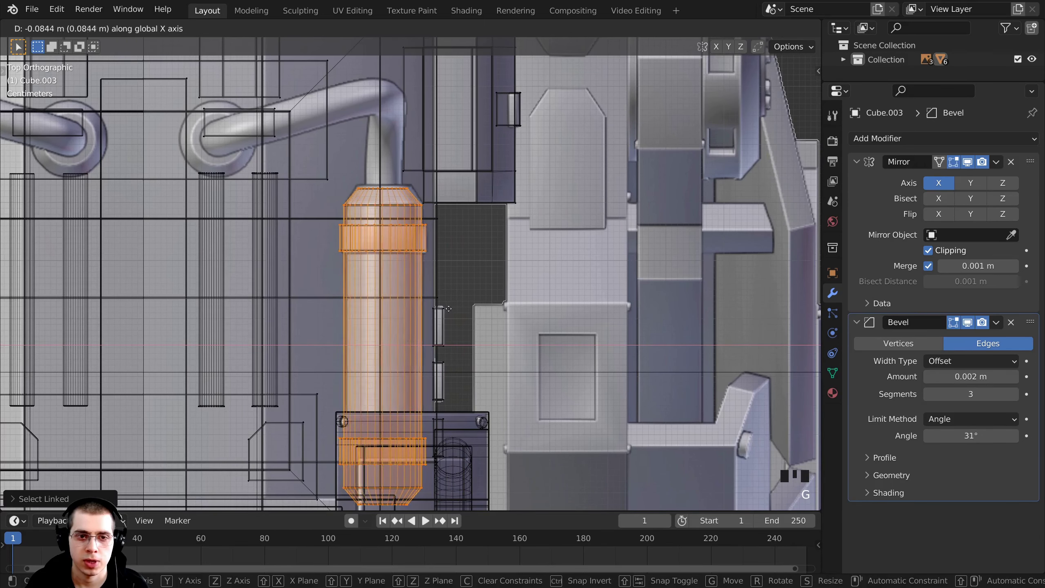
{"action": "left_click", "coordinate": [461, 324]}
{"action": "key", "text": "z"}
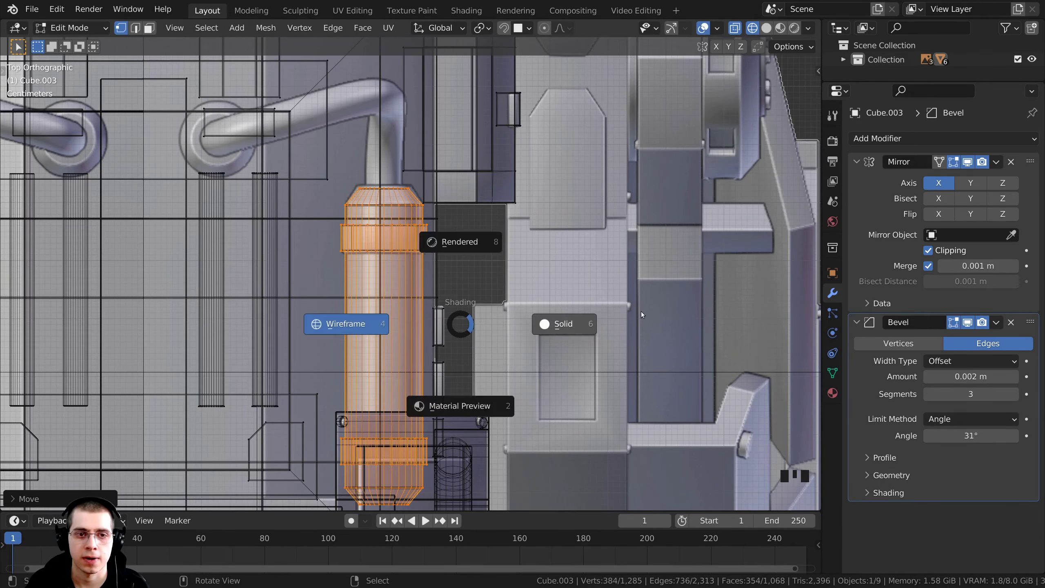
{"action": "left_click", "coordinate": [651, 319]}
Step: Leave Edit Mode and examine the mirrored horizontal tanks and corner tanks on the body from several angles
{"action": "middle_click_drag", "start_coordinate": [651, 319], "coordinate": [425, 316]}
{"action": "scroll", "coordinate": [472, 206], "scroll_direction": "up", "scroll_amount": 3}
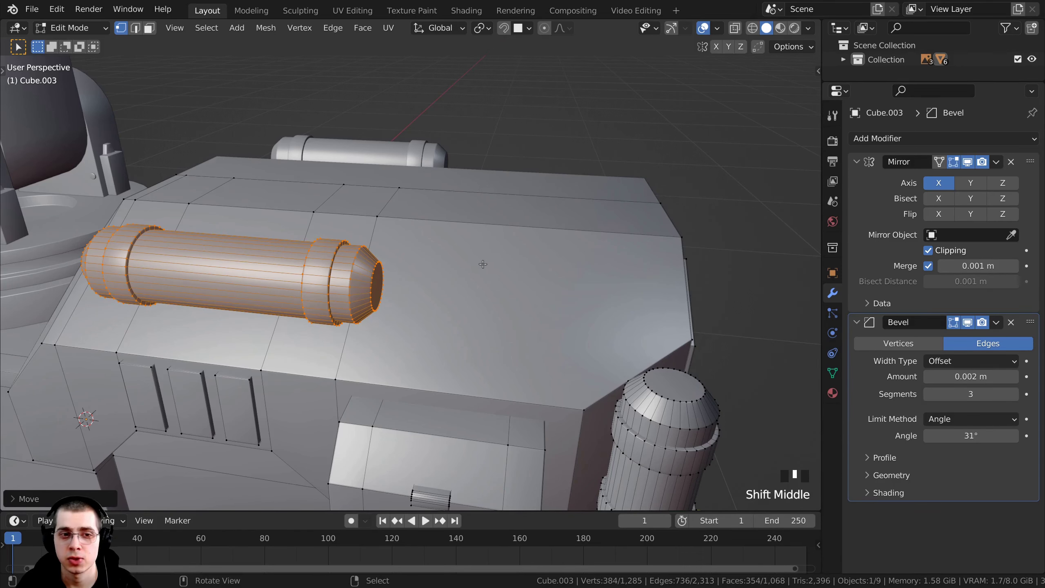
{"action": "middle_click_drag", "start_coordinate": [480, 264], "coordinate": [485, 259]}
{"action": "scroll", "coordinate": [481, 262], "scroll_direction": "up", "scroll_amount": 1}
{"action": "scroll", "coordinate": [481, 262], "scroll_direction": "down", "scroll_amount": 1}
{"action": "key", "text": "Tab"}
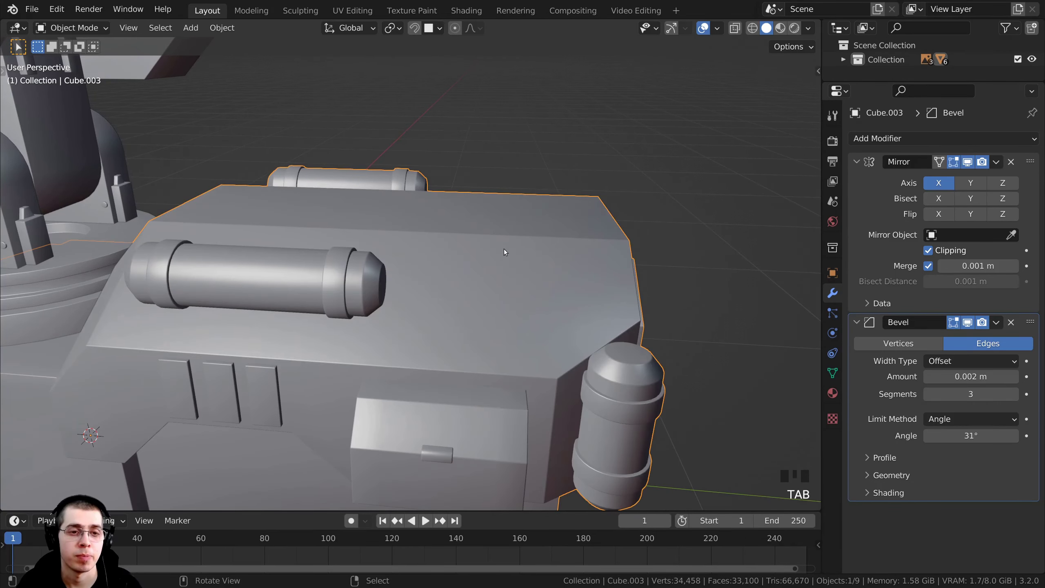
{"action": "scroll", "coordinate": [423, 274], "scroll_direction": "down", "scroll_amount": 1}
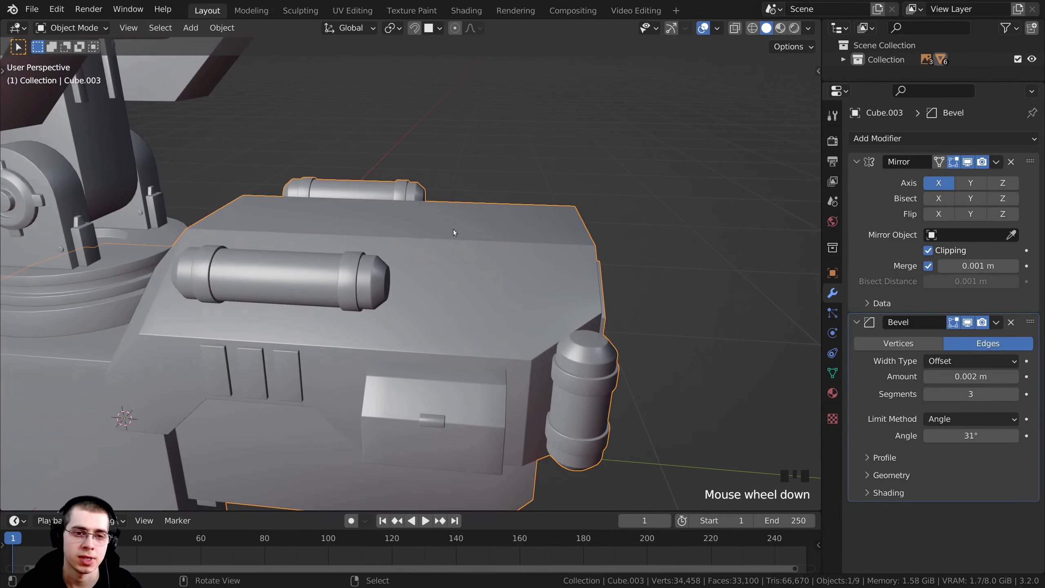
{"action": "middle_click_drag", "start_coordinate": [473, 285], "coordinate": [552, 253]}
{"action": "scroll", "coordinate": [380, 268], "scroll_direction": "down", "scroll_amount": 2}
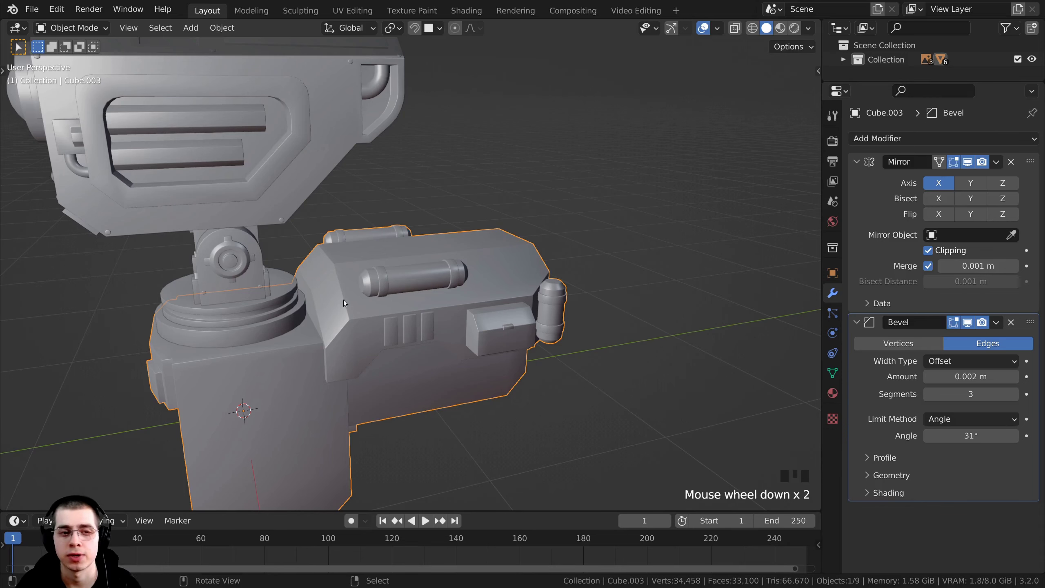
{"action": "scroll", "coordinate": [344, 303], "scroll_direction": "up", "scroll_amount": 3}
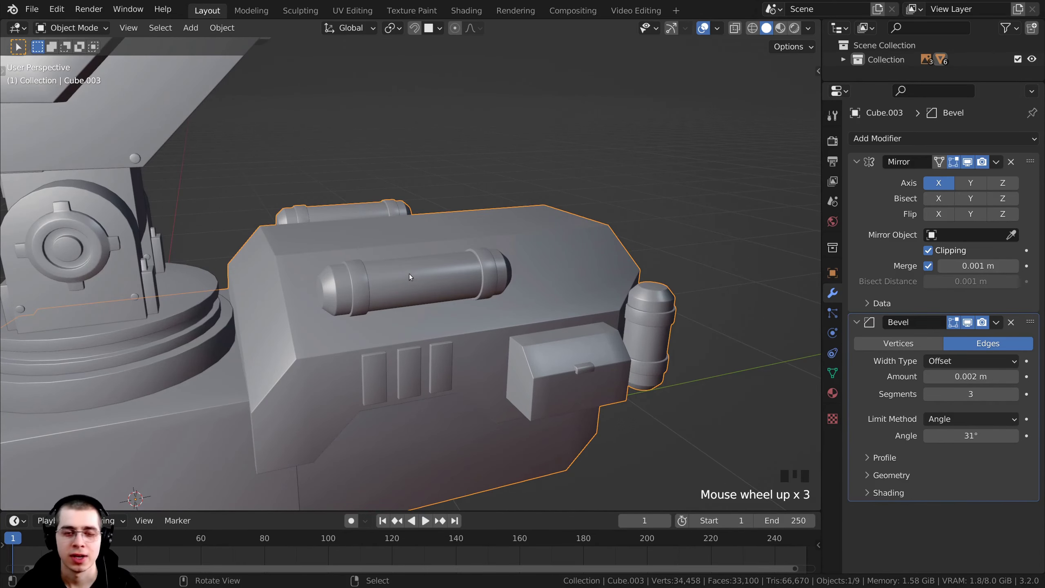
{"action": "scroll", "coordinate": [591, 283], "scroll_direction": "down", "scroll_amount": 3}
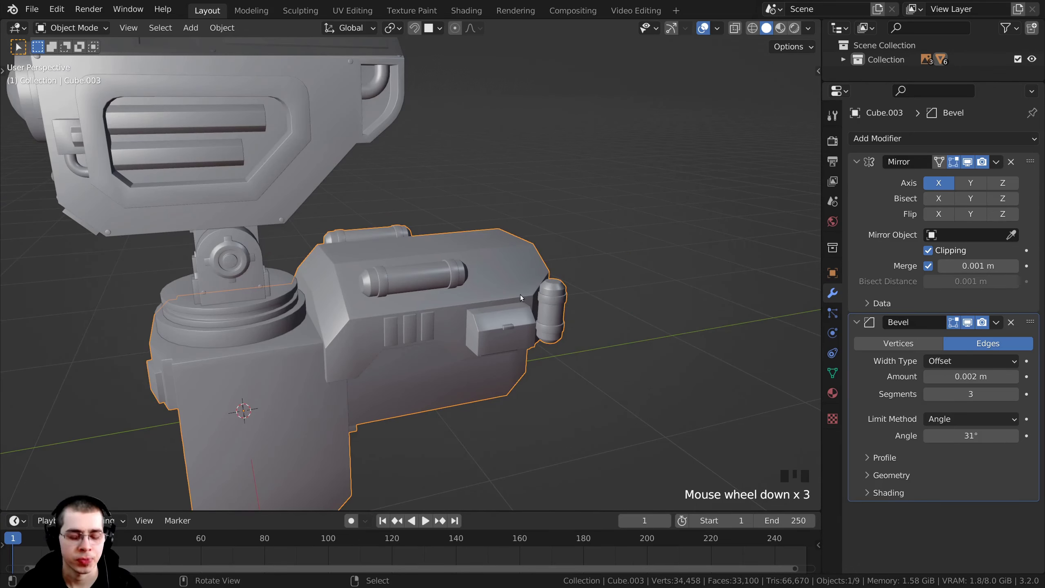
Step: Reset the 3D cursor to the world origin and add a Bezier curve there
{"action": "key", "text": "shift+c"}
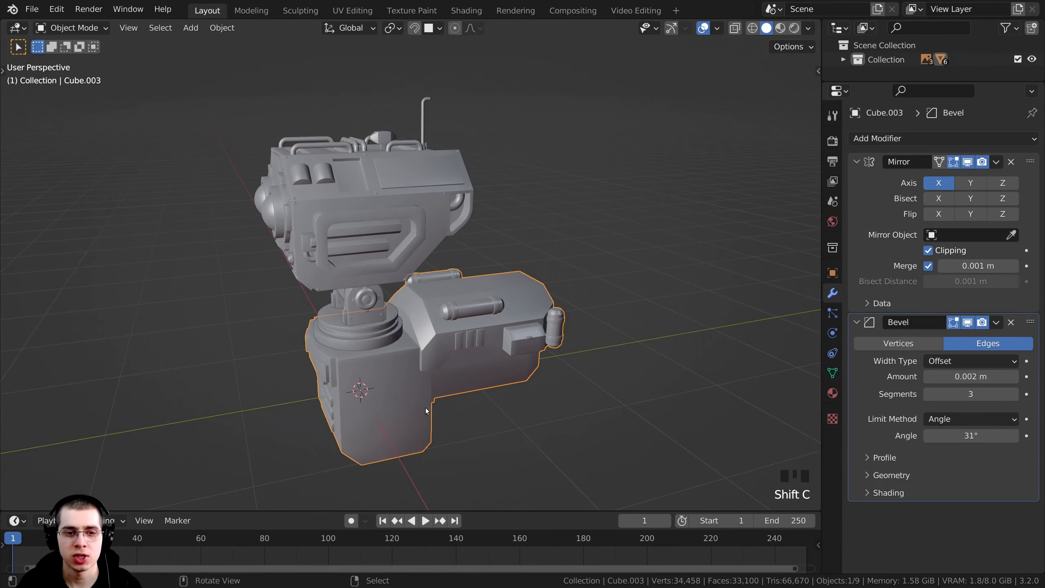
{"action": "middle_click_drag", "start_coordinate": [426, 407], "coordinate": [531, 369]}
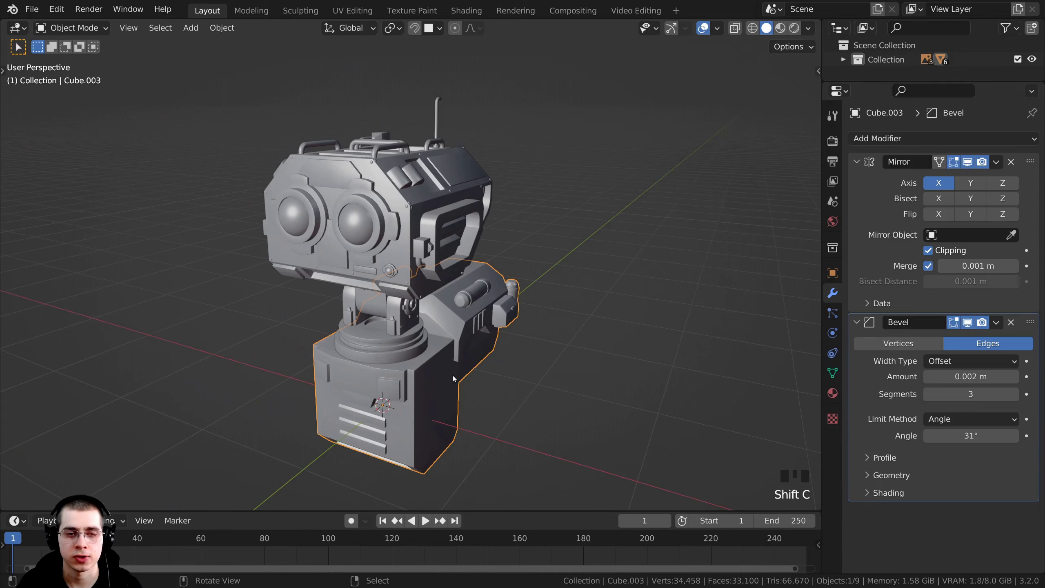
{"action": "middle_click_drag", "start_coordinate": [453, 377], "coordinate": [455, 305]}
{"action": "key", "text": "shift+a"}
{"action": "mouse_move", "coordinate": [426, 225]}
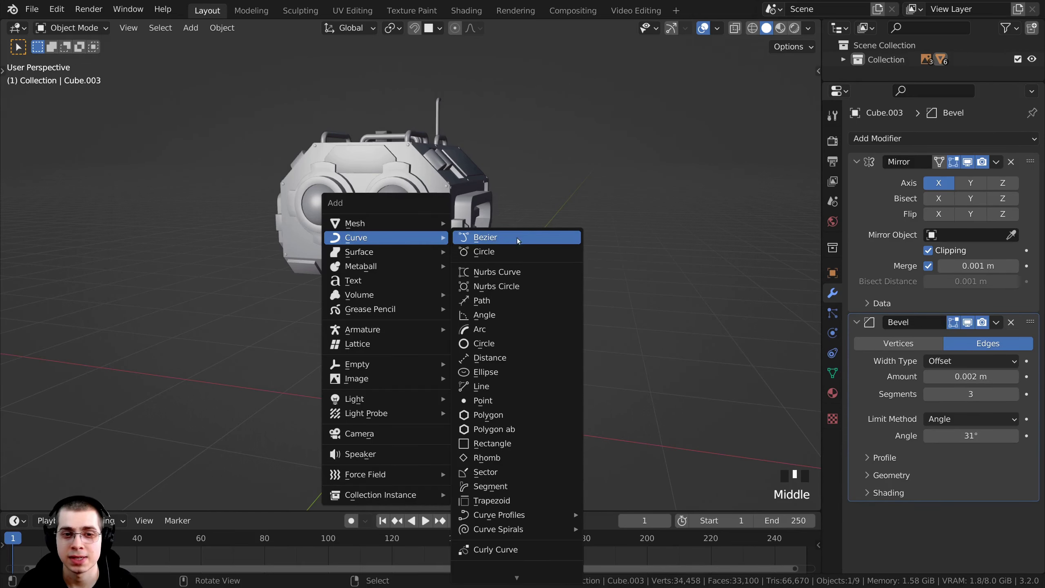
{"action": "left_click", "coordinate": [545, 241]}
{"action": "middle_click_drag", "start_coordinate": [512, 437], "coordinate": [499, 331]}
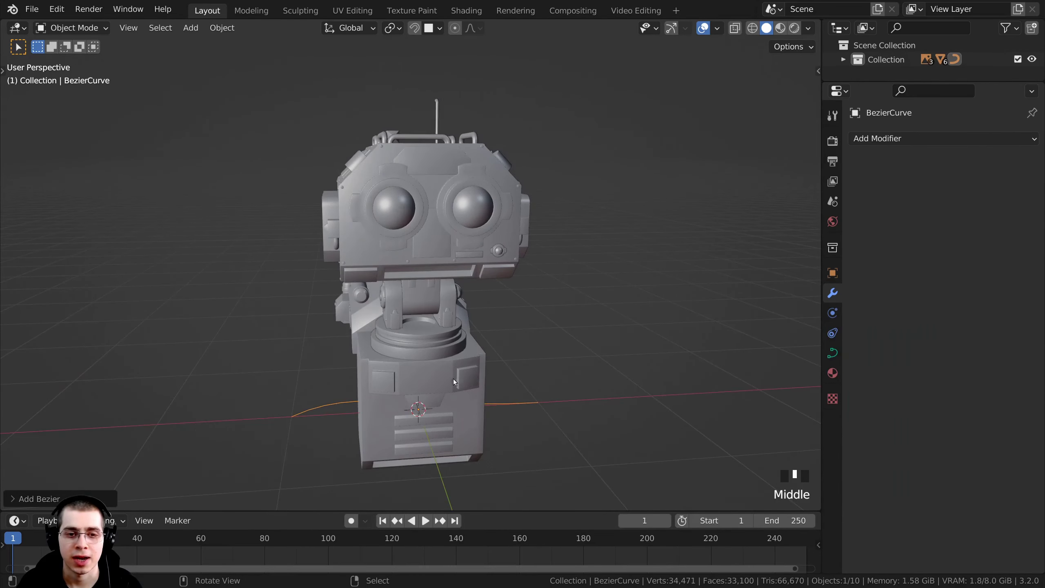
Step: Enter Edit Mode on the Bezier curve and move all its points out of the body to one side of the robot
{"action": "key", "text": "Tab"}
{"action": "middle_click_drag", "start_coordinate": [452, 379], "coordinate": [412, 301], "text": "shift"}
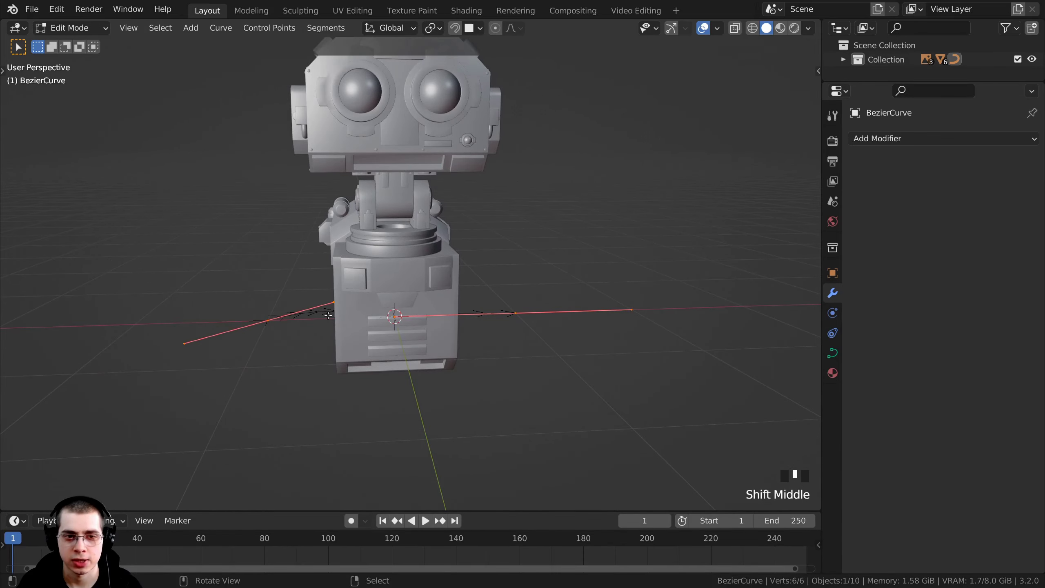
{"action": "key", "text": "g"}
{"action": "left_click", "coordinate": [583, 227]}
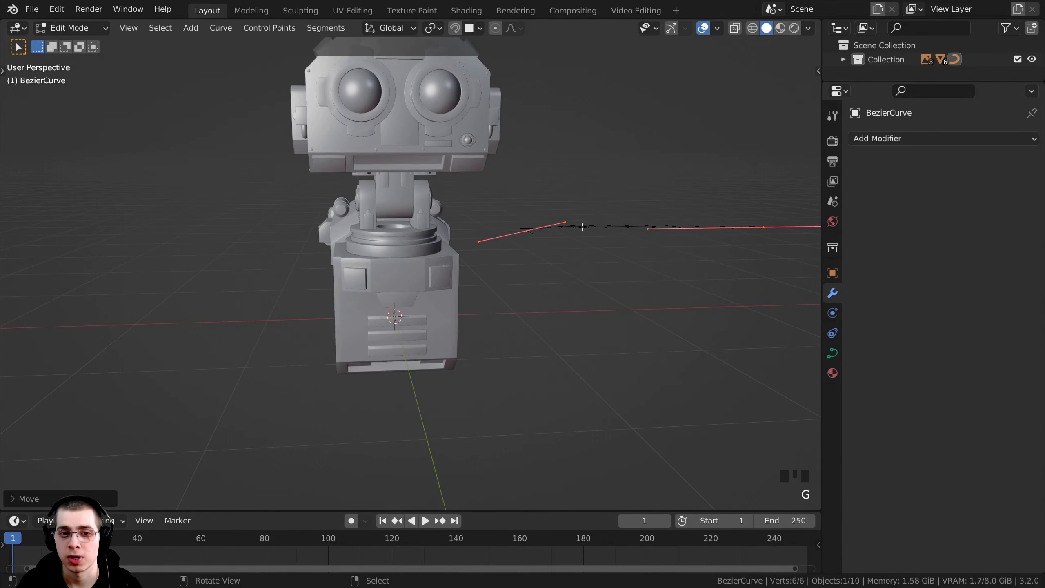
{"action": "middle_click_drag", "start_coordinate": [582, 227], "coordinate": [554, 250]}
{"action": "middle_click_drag", "start_coordinate": [388, 304], "coordinate": [402, 277]}
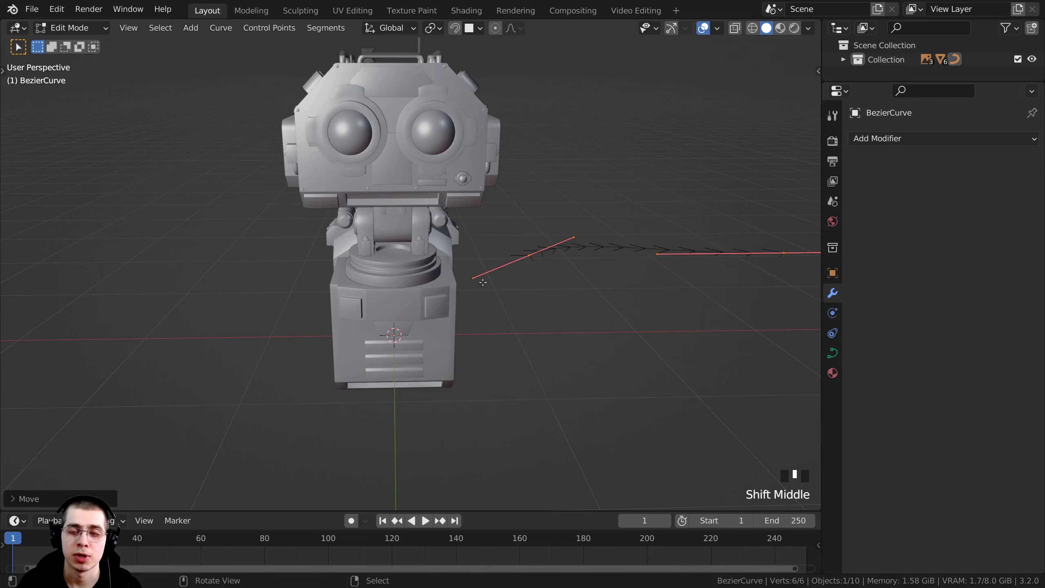
Step: Add a Mirror modifier on the X axis to the Bezier curve and move its points further up beside the head
{"action": "left_click", "coordinate": [860, 143]}
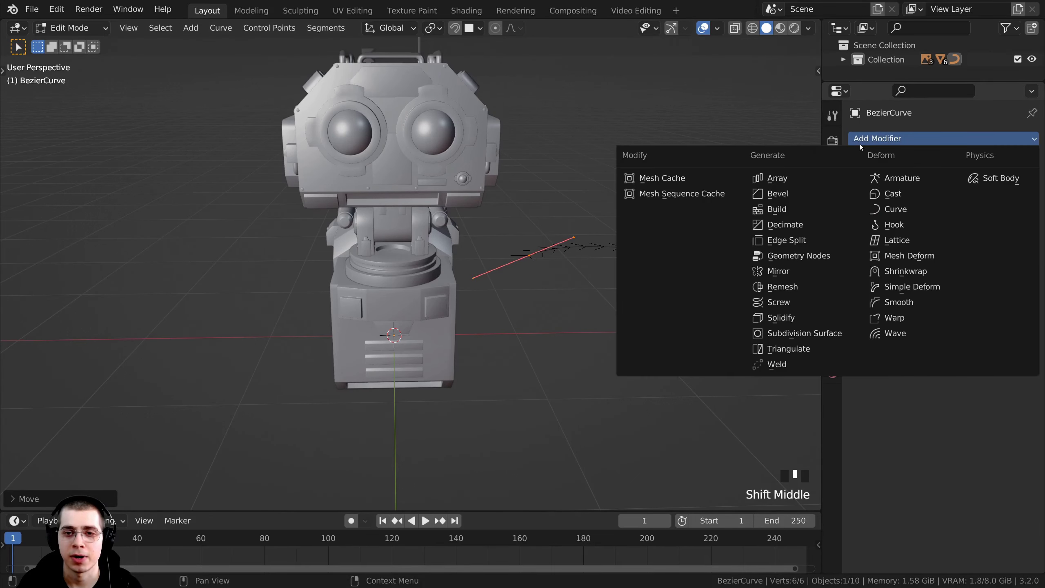
{"action": "left_click", "coordinate": [778, 271]}
{"action": "scroll", "coordinate": [593, 266], "scroll_direction": "down", "scroll_amount": 2}
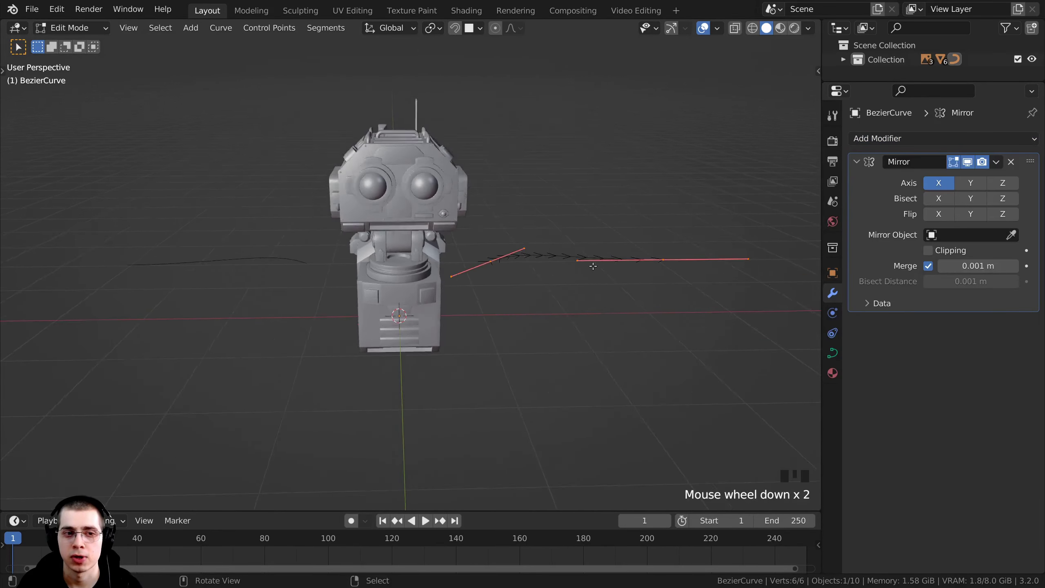
{"action": "middle_click_drag", "start_coordinate": [593, 266], "coordinate": [593, 288]}
{"action": "key", "text": "g"}
{"action": "left_click", "coordinate": [235, 159]}
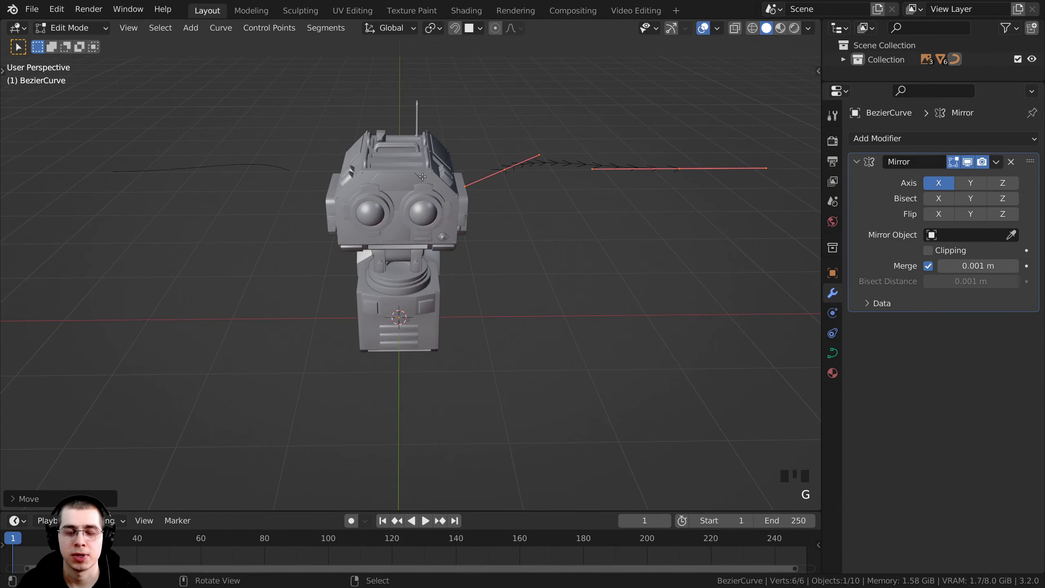
{"action": "middle_click_drag", "start_coordinate": [422, 177], "coordinate": [453, 173]}
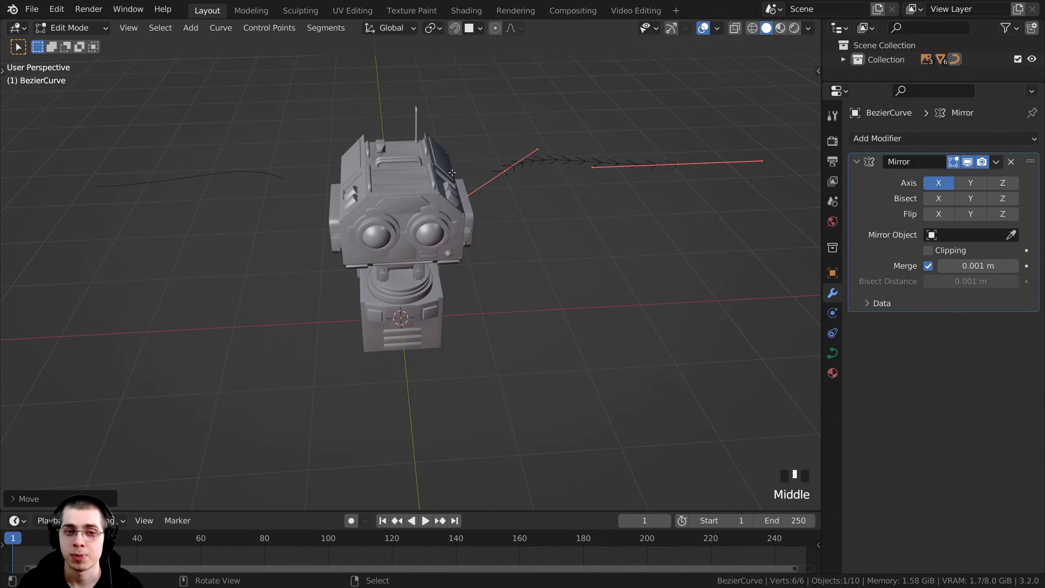
Step: In the top view, move the curve toward the rear of the body and scale it down to about a quarter of its size
{"action": "key", "text": "KP_7"}
{"action": "middle_click_drag", "start_coordinate": [585, 254], "coordinate": [593, 263], "text": "shift"}
{"action": "scroll", "coordinate": [619, 315], "scroll_direction": "up", "scroll_amount": 2}
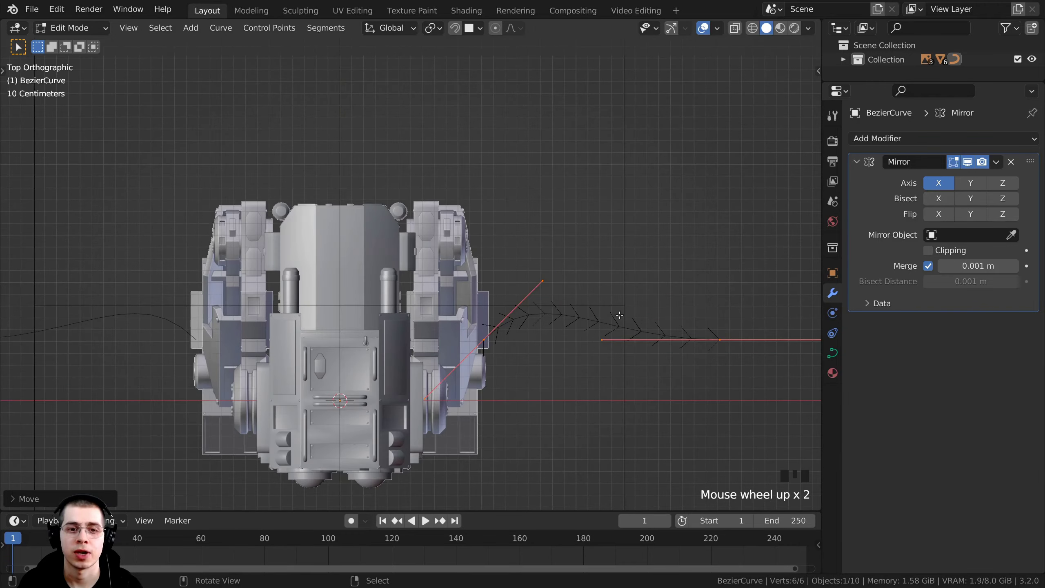
{"action": "key", "text": "g"}
{"action": "left_click", "coordinate": [644, 175]}
{"action": "key", "text": "s"}
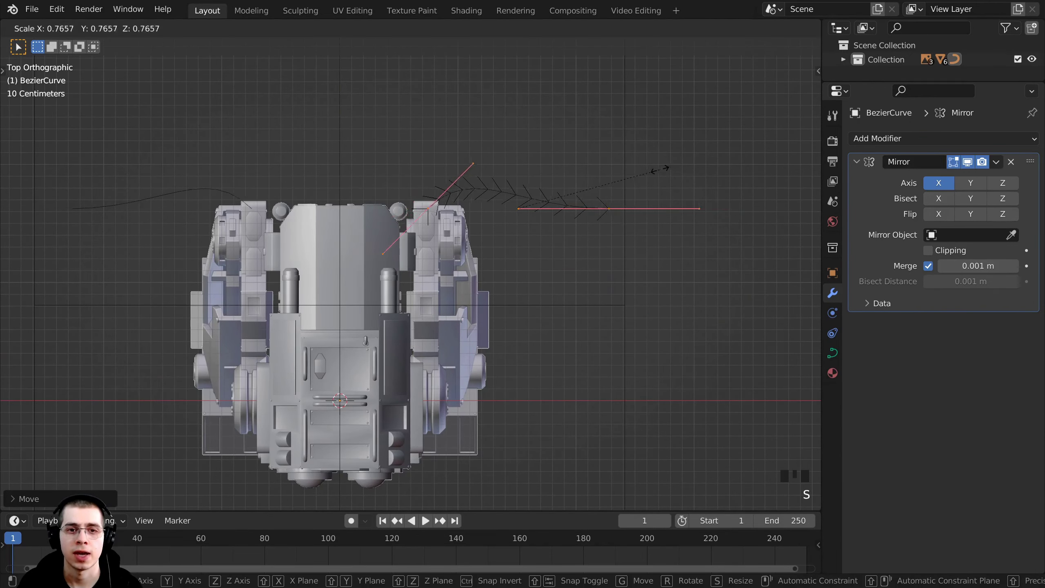
{"action": "left_click", "coordinate": [561, 183]}
Step: In the top view, rotate the curve about 90 degrees to run lengthwise along the body and move it behind the upper tank
{"action": "key", "text": "r"}
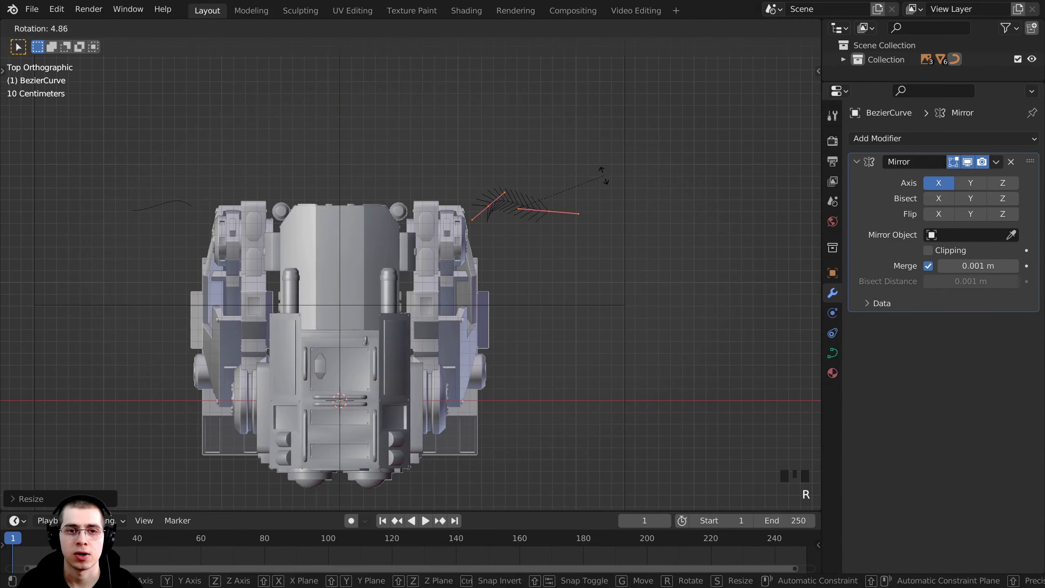
{"action": "left_click", "coordinate": [605, 215]}
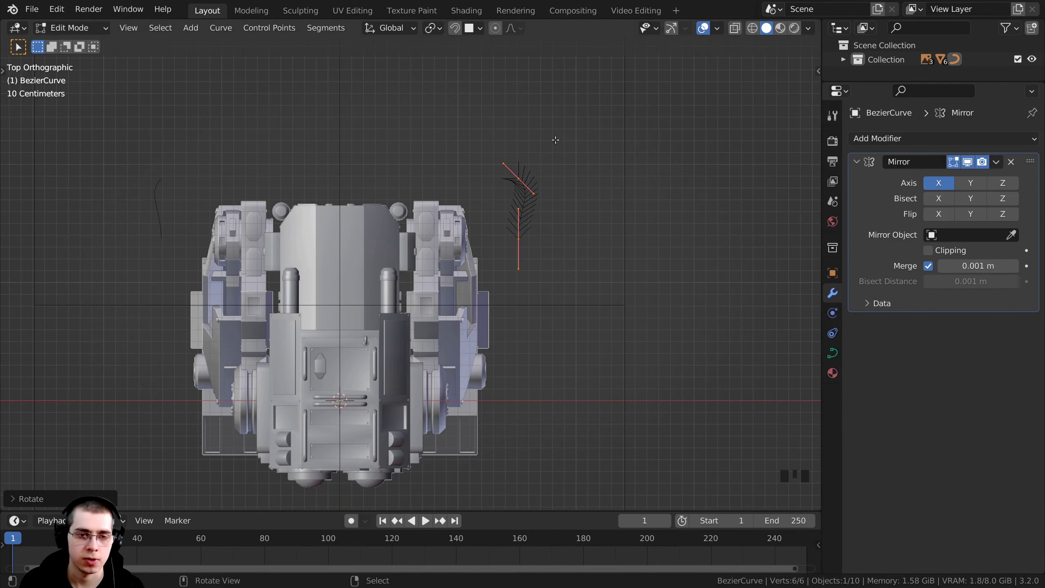
{"action": "scroll", "coordinate": [556, 140], "scroll_direction": "up", "scroll_amount": 2}
{"action": "key", "text": "g"}
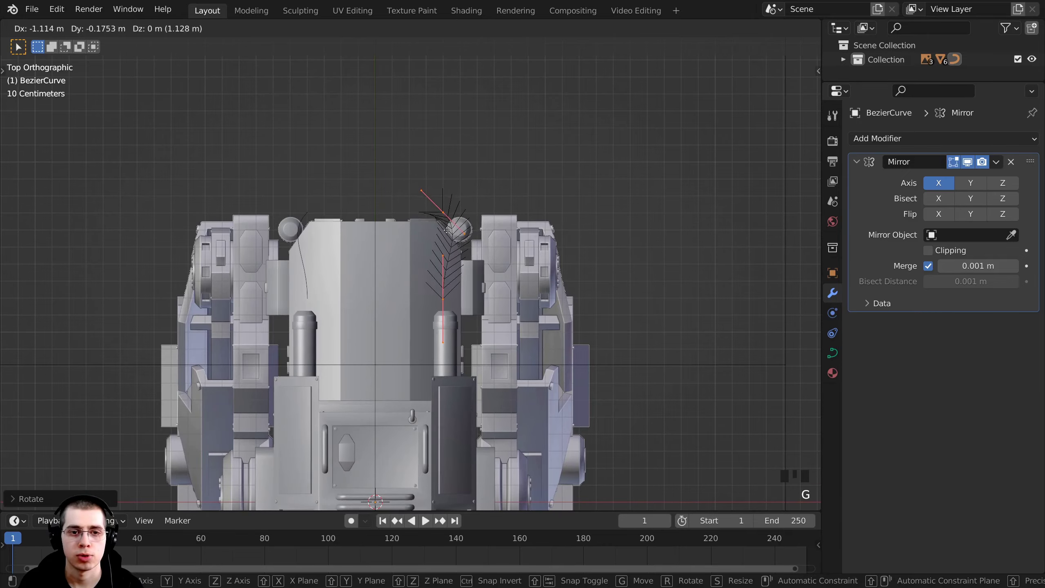
{"action": "left_click", "coordinate": [448, 230]}
Step: Move the curve's points so the curve starts at the rear end of the upper tank, and leave Edit Mode
{"action": "middle_click_drag", "start_coordinate": [447, 230], "coordinate": [584, 74]}
{"action": "key", "text": "g"}
{"action": "key", "text": "g"}
{"action": "left_click", "coordinate": [587, 160]}
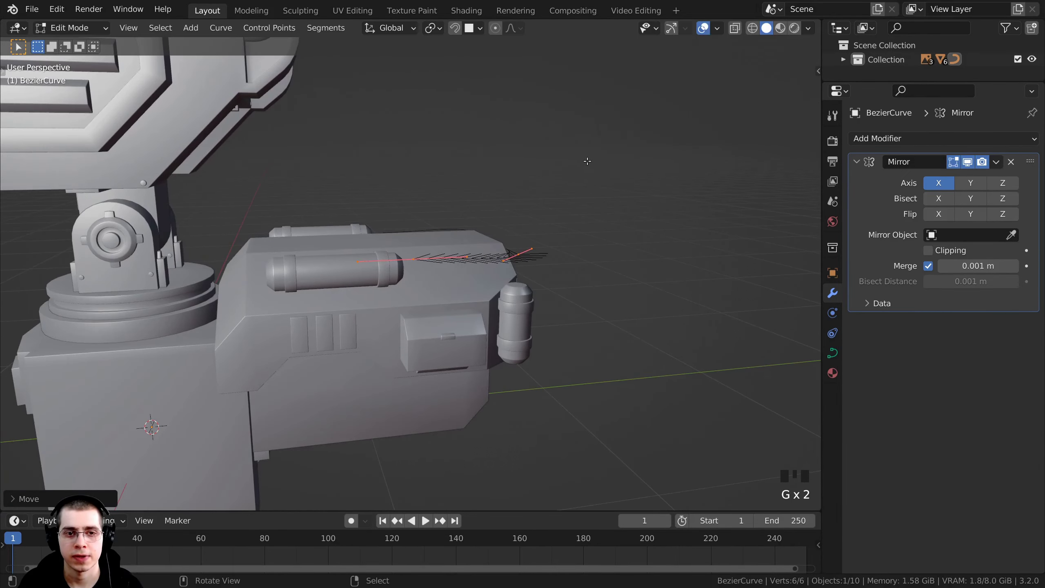
{"action": "key", "text": "g"}
{"action": "middle_click_drag", "start_coordinate": [587, 161], "coordinate": [415, 270]}
{"action": "left_click", "coordinate": [552, 247]}
{"action": "key", "text": "g"}
{"action": "left_click", "coordinate": [545, 194]}
{"action": "key", "text": "Tab"}
Step: Give the Bezier curve a round bevel with a depth of 0.038 m to turn it into a pipe
{"action": "scroll", "coordinate": [383, 296], "scroll_direction": "up", "scroll_amount": 3}
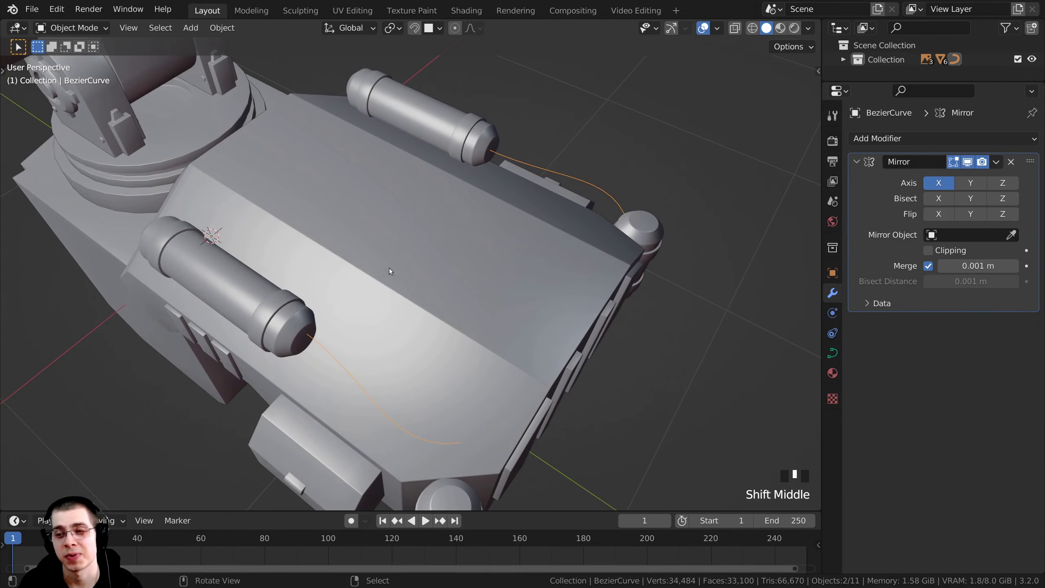
{"action": "middle_click_drag", "start_coordinate": [390, 334], "coordinate": [419, 344]}
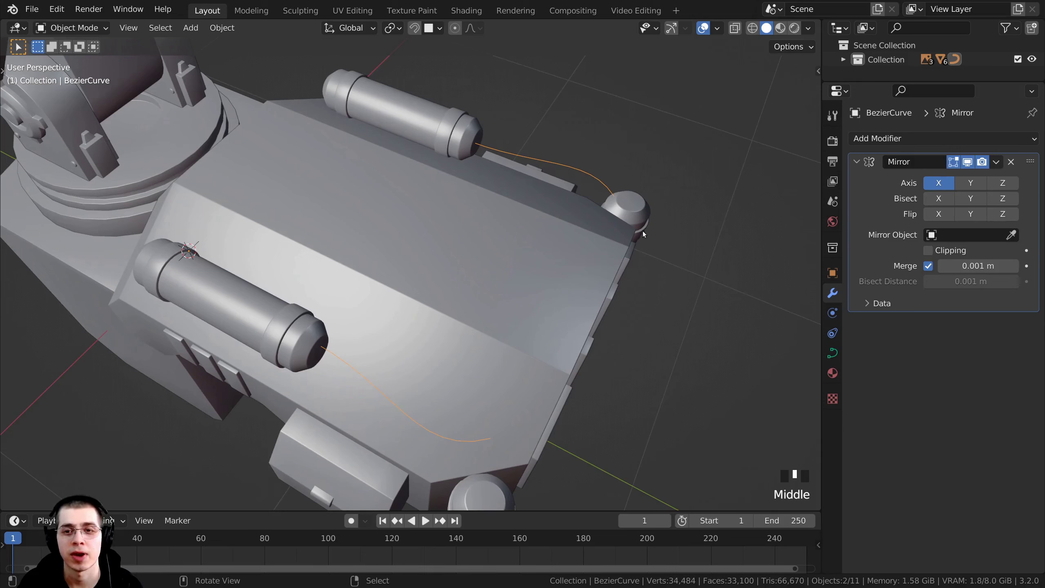
{"action": "left_click", "coordinate": [832, 354]}
{"action": "left_click_drag", "start_coordinate": [822, 340], "coordinate": [792, 322]}
{"action": "scroll", "coordinate": [838, 272], "scroll_direction": "down", "scroll_amount": 5}
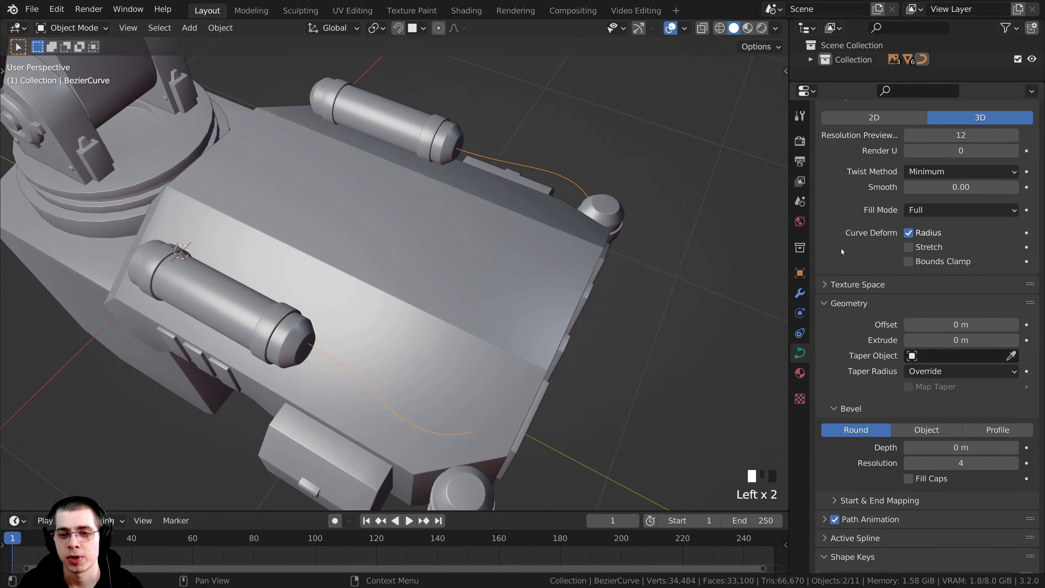
{"action": "scroll", "coordinate": [869, 287], "scroll_direction": "down", "scroll_amount": 1}
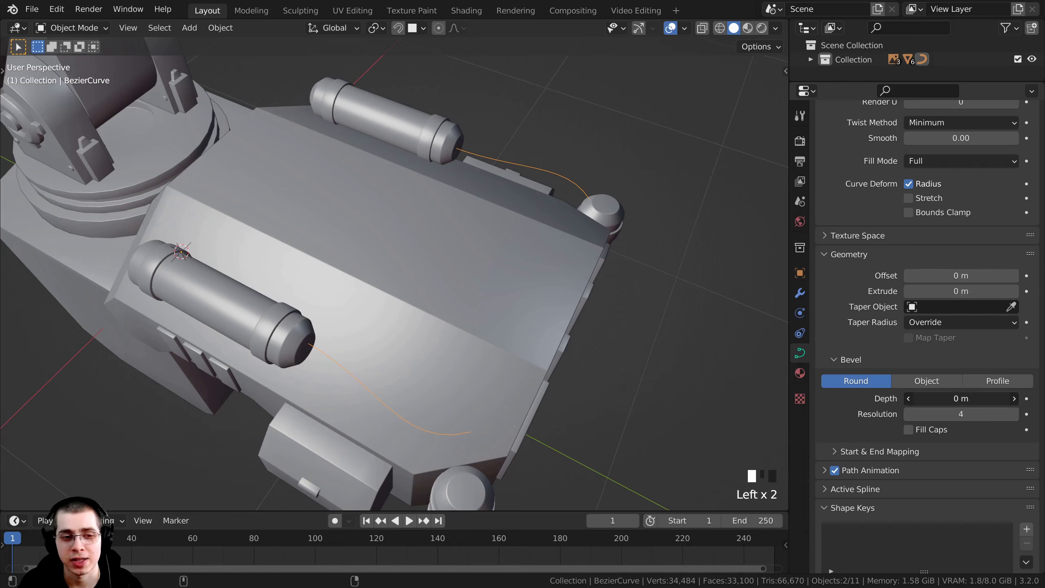
{"action": "left_click_drag", "start_coordinate": [944, 399], "coordinate": [972, 399], "text": "shift"}
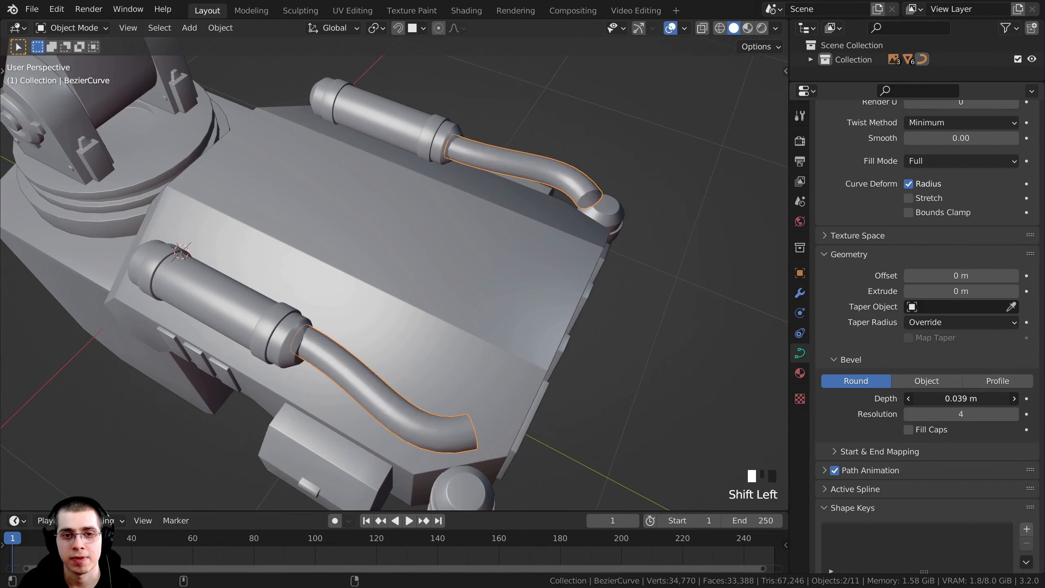
Step: Raise the curve's bevel resolution to 8 for a smoother, rounder pipe
{"action": "middle_click_drag", "start_coordinate": [681, 369], "coordinate": [307, 237]}
{"action": "scroll", "coordinate": [298, 311], "scroll_direction": "down", "scroll_amount": 2}
{"action": "middle_click_drag", "start_coordinate": [299, 312], "coordinate": [323, 278], "text": "shift"}
{"action": "scroll", "coordinate": [443, 287], "scroll_direction": "up", "scroll_amount": 5}
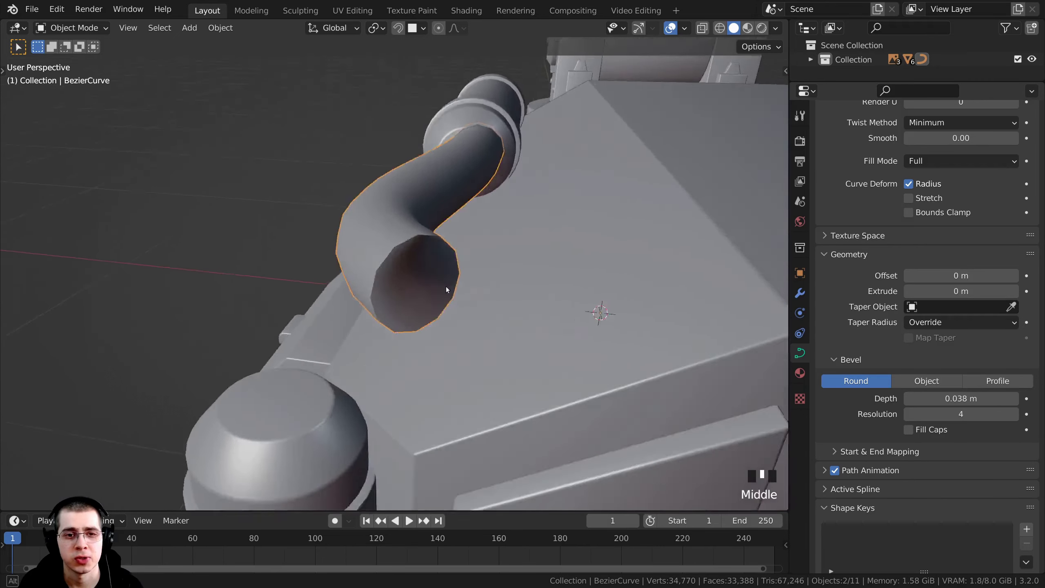
{"action": "middle_click_drag", "start_coordinate": [443, 287], "coordinate": [303, 249]}
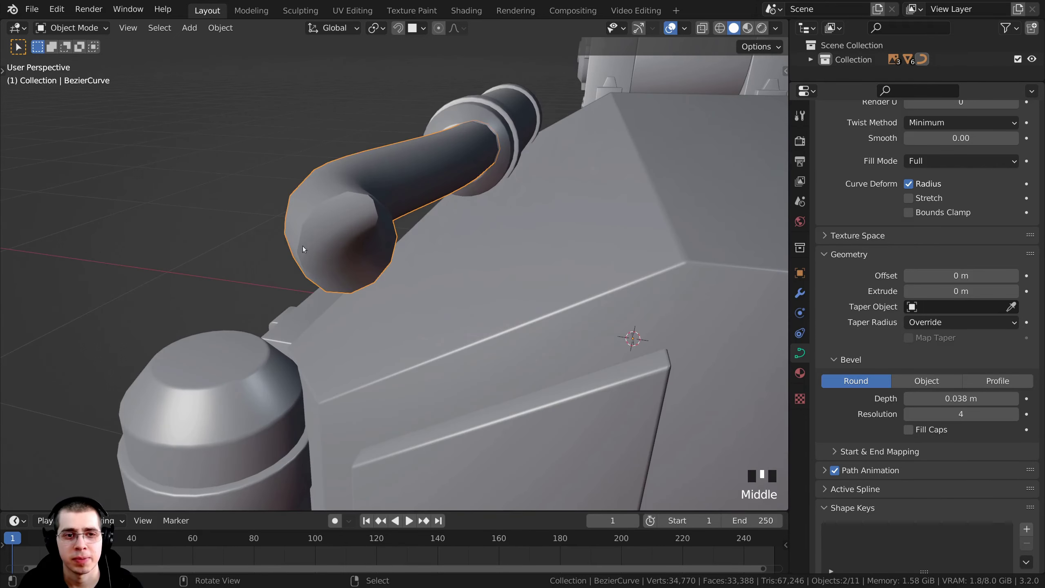
{"action": "left_click", "coordinate": [1014, 414]}
{"action": "left_click", "coordinate": [1013, 414]}
{"action": "left_click", "coordinate": [1014, 414]}
{"action": "left_click", "coordinate": [1014, 413]}
{"action": "left_click", "coordinate": [1014, 414]}
{"action": "left_click", "coordinate": [1014, 414]}
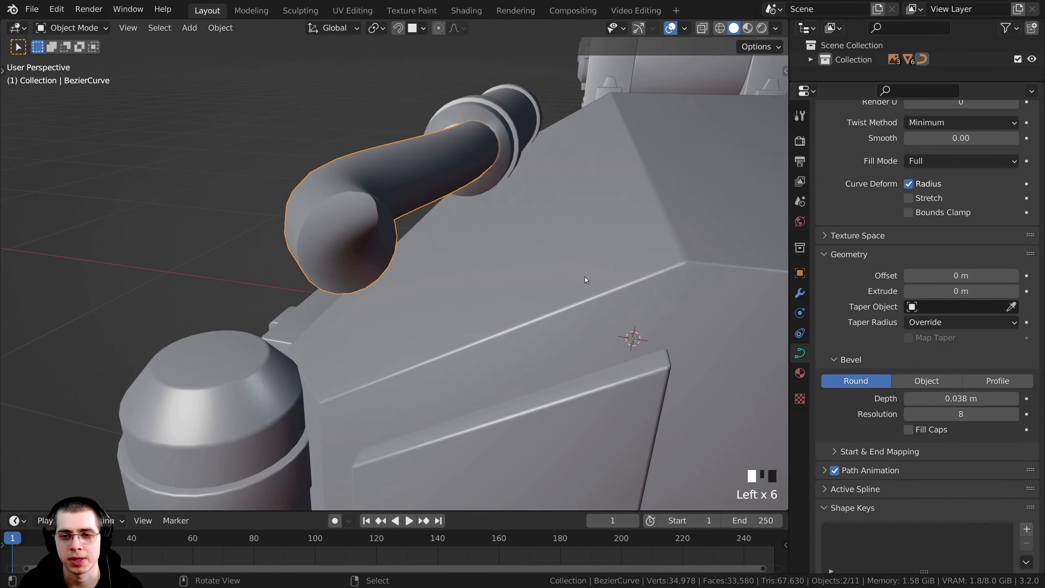
Step: Enter Edit Mode on the pipe curve and select its control point at the tank end
{"action": "scroll", "coordinate": [353, 210], "scroll_direction": "down", "scroll_amount": 5}
{"action": "middle_click_drag", "start_coordinate": [352, 210], "coordinate": [407, 267], "text": "shift"}
{"action": "scroll", "coordinate": [423, 338], "scroll_direction": "up", "scroll_amount": 3}
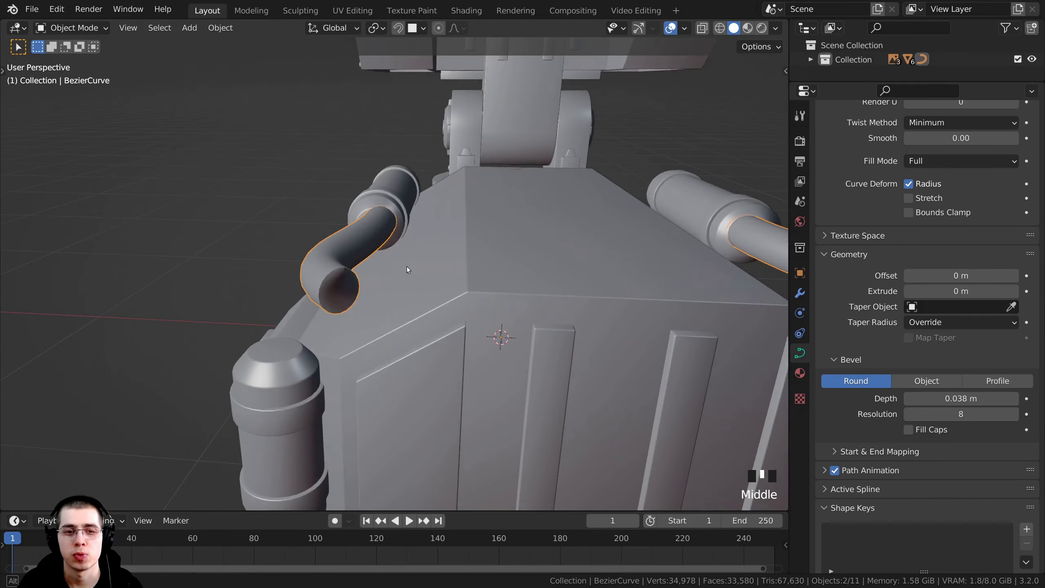
{"action": "middle_click_drag", "start_coordinate": [340, 280], "coordinate": [497, 299], "text": "shift"}
{"action": "scroll", "coordinate": [418, 248], "scroll_direction": "up", "scroll_amount": 3}
{"action": "key", "text": "Tab"}
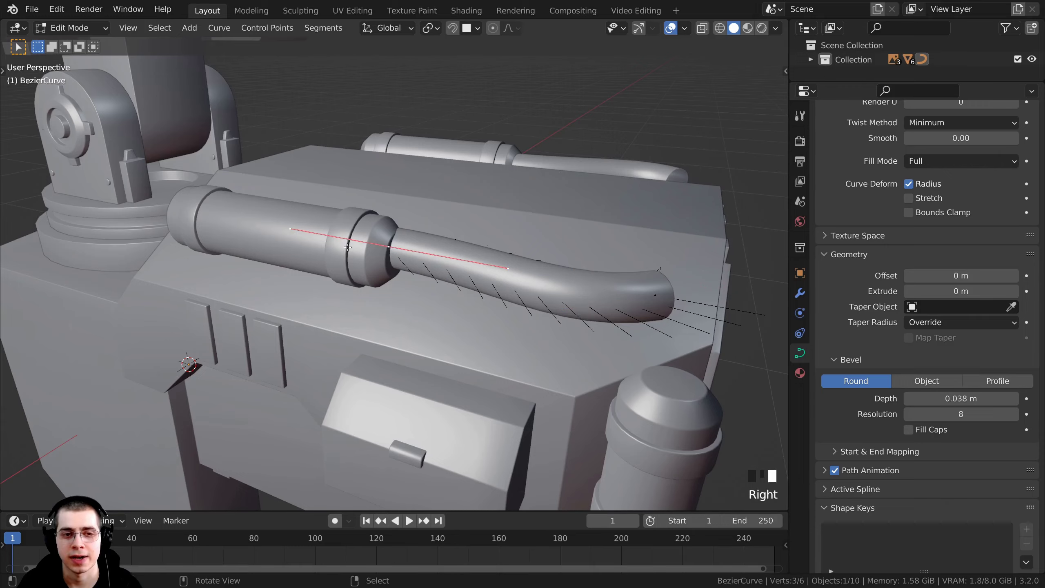
Step: Try rotating the control point at the tank end to bend the pipe
{"action": "middle_click_drag", "start_coordinate": [412, 237], "coordinate": [450, 218]}
{"action": "key", "text": "g"}
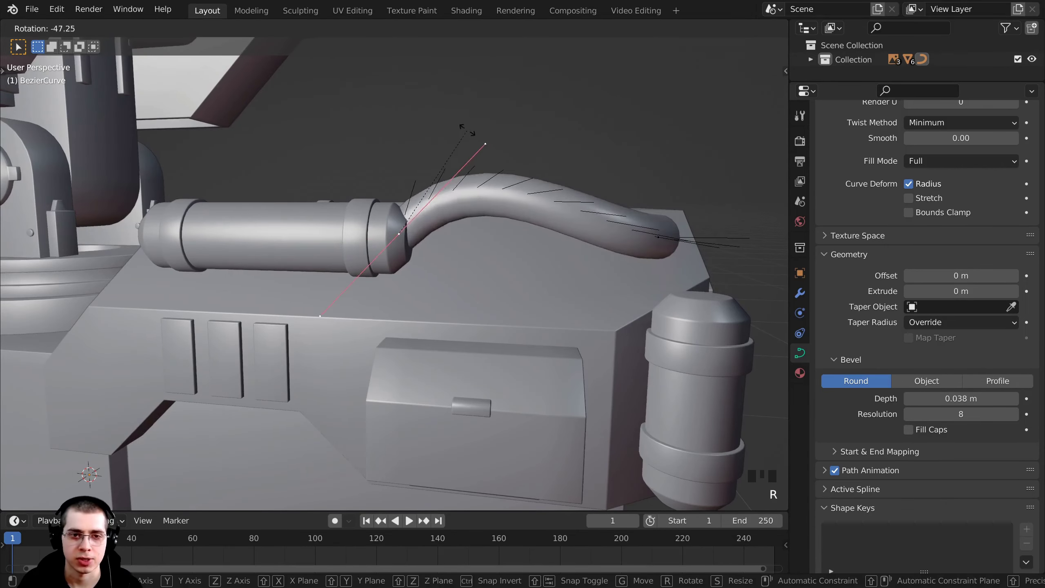
{"action": "left_click", "coordinate": [463, 241]}
Step: In the wireframe top view, move and rotate the pipe's free end point to follow the bend of the front reference pipe
{"action": "middle_click_drag", "start_coordinate": [463, 241], "coordinate": [649, 285], "text": "shift"}
{"action": "scroll", "coordinate": [654, 234], "scroll_direction": "down", "scroll_amount": 2}
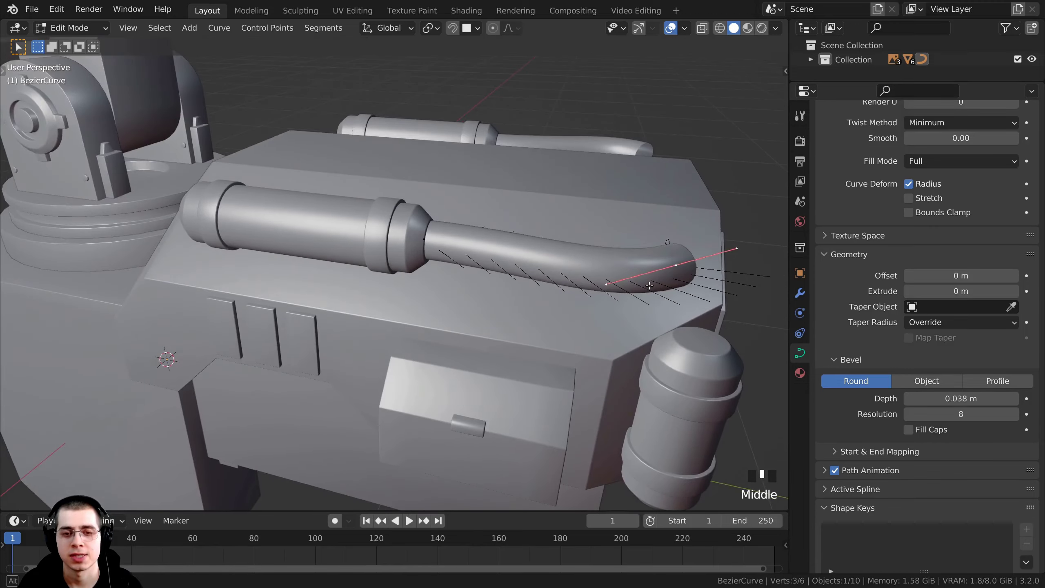
{"action": "key", "text": "KP_7"}
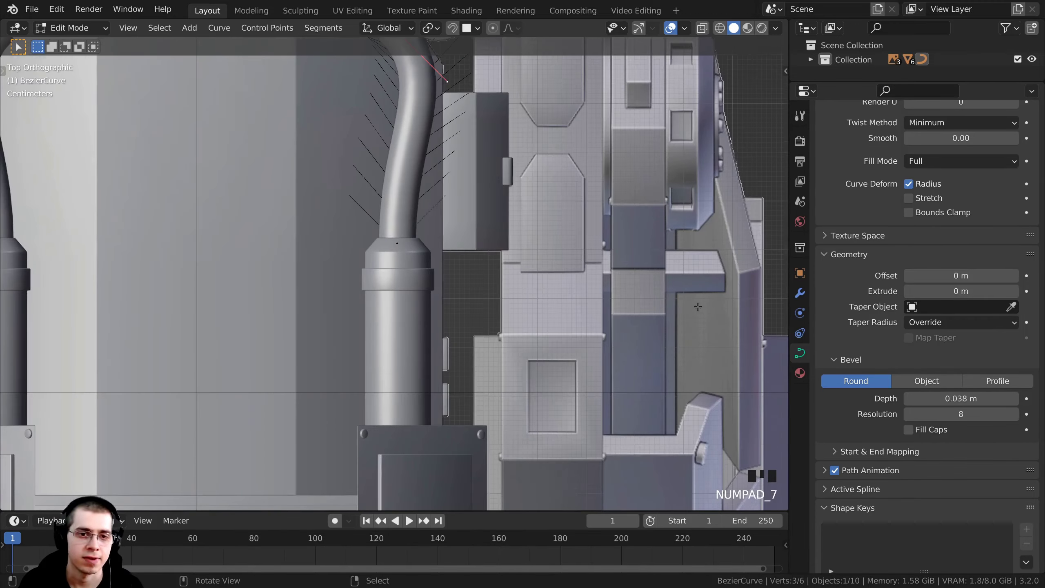
{"action": "middle_click_drag", "start_coordinate": [684, 223], "coordinate": [655, 287], "text": "shift"}
{"action": "key", "text": "z"}
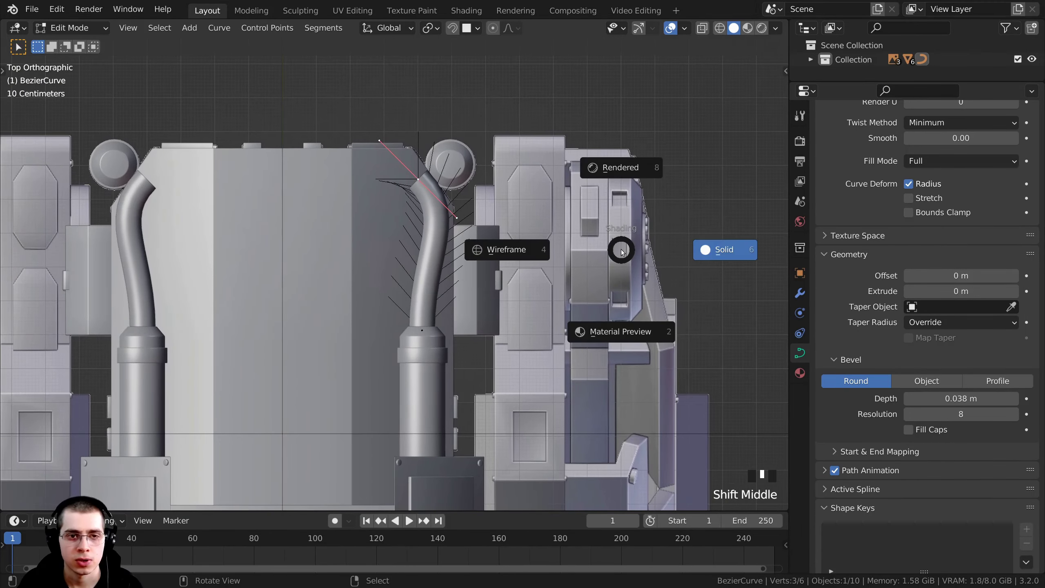
{"action": "left_click", "coordinate": [495, 194]}
{"action": "scroll", "coordinate": [495, 194], "scroll_direction": "up", "scroll_amount": 2}
{"action": "key", "text": "r"}
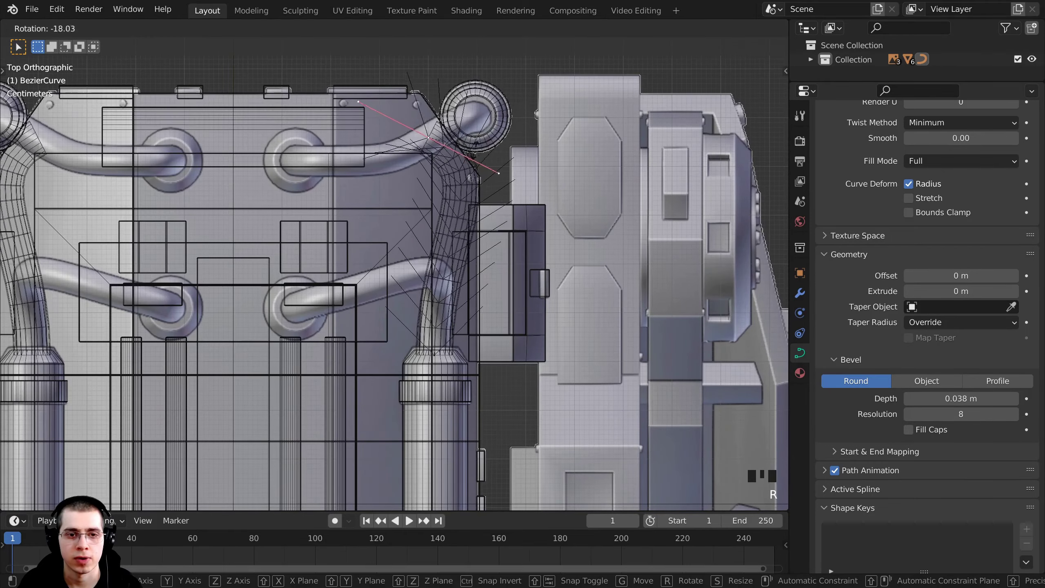
{"action": "left_click", "coordinate": [495, 194]}
{"action": "key", "text": "g"}
{"action": "key", "text": "r"}
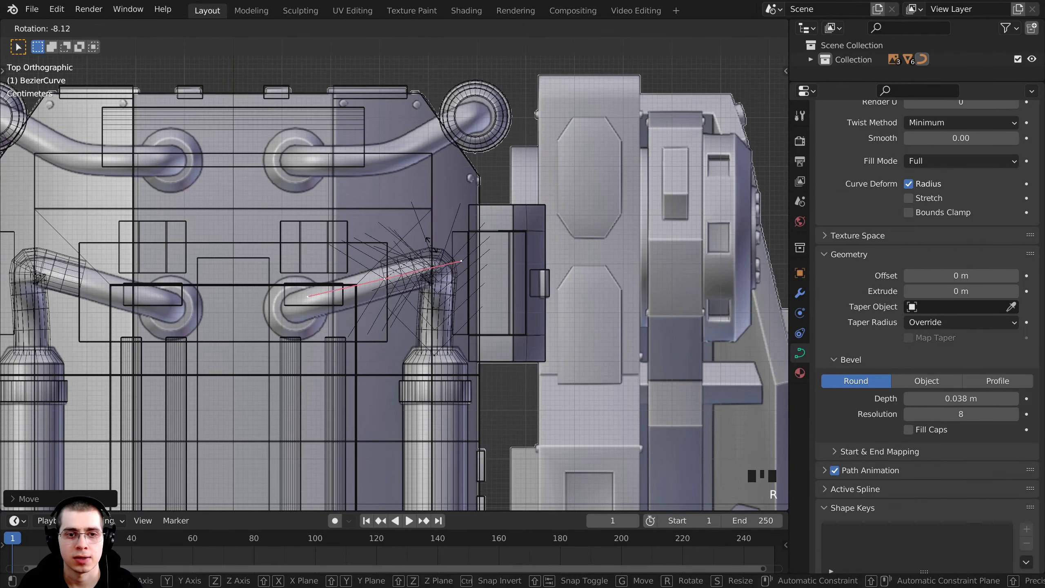
{"action": "left_click", "coordinate": [462, 250]}
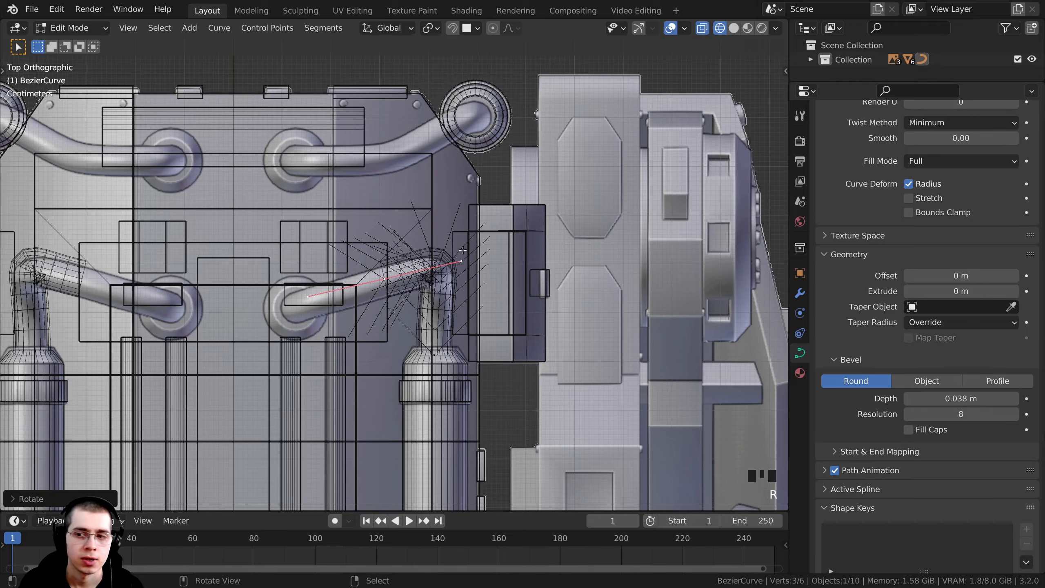
Step: In the right view, move the end point up about 0.17 m to the reference pipe's arch and rotate it to match the bend
{"action": "key", "text": "KP_3"}
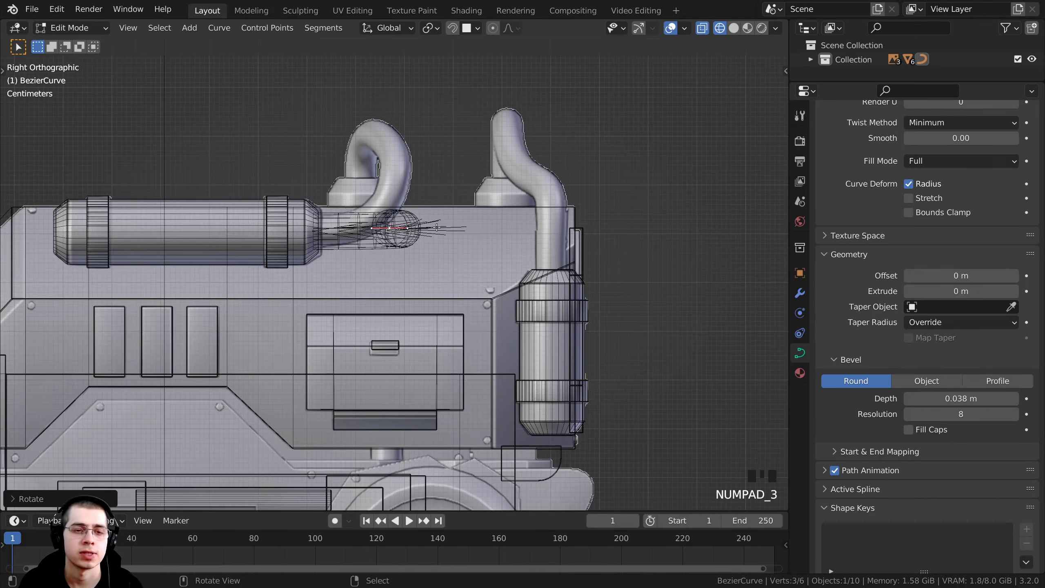
{"action": "key", "text": "g"}
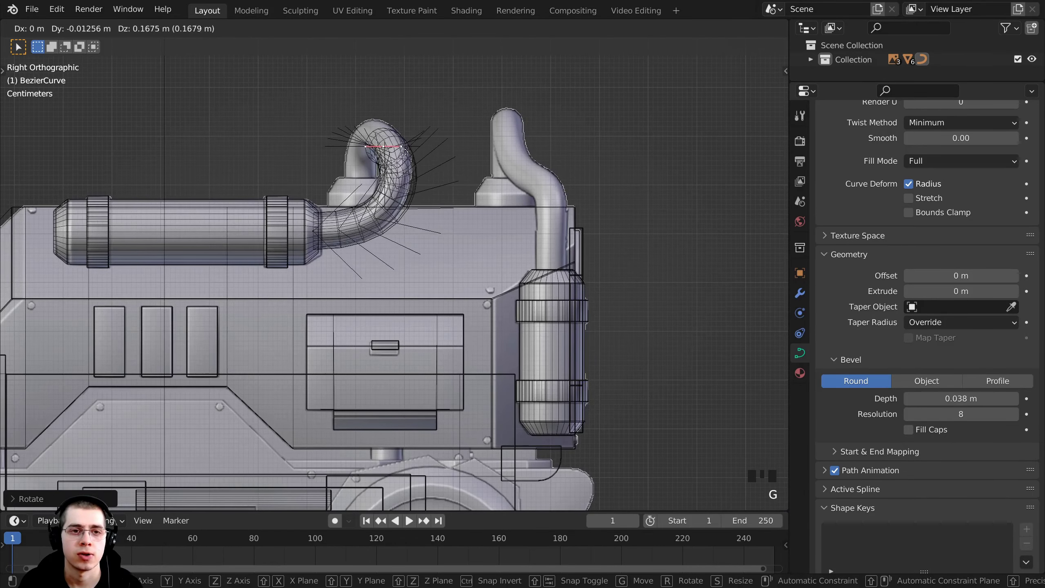
{"action": "left_click", "coordinate": [406, 148]}
{"action": "key", "text": "r"}
{"action": "right_click", "coordinate": [409, 146]}
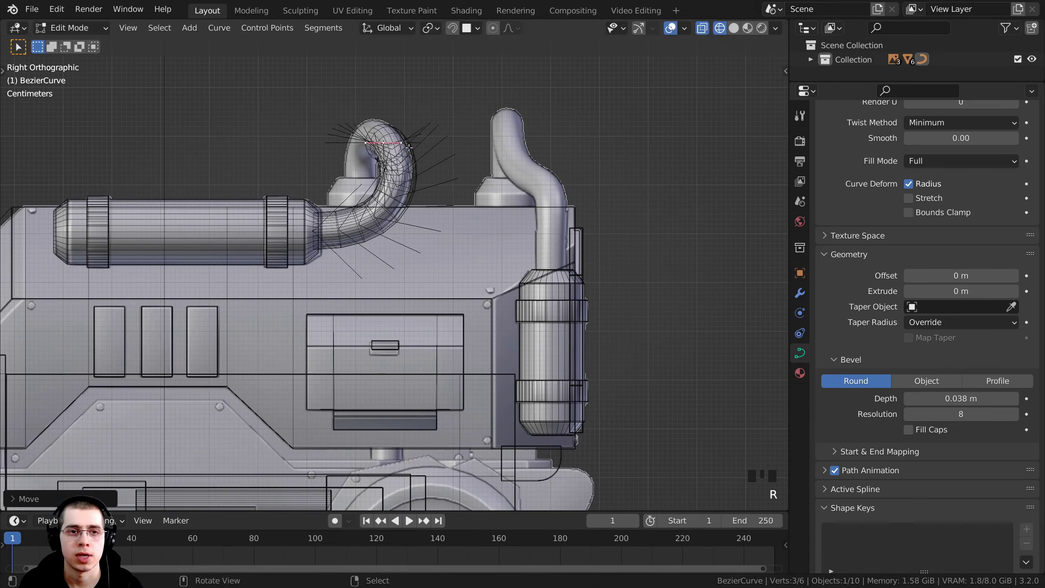
{"action": "key", "text": "r"}
{"action": "key", "text": "r"}
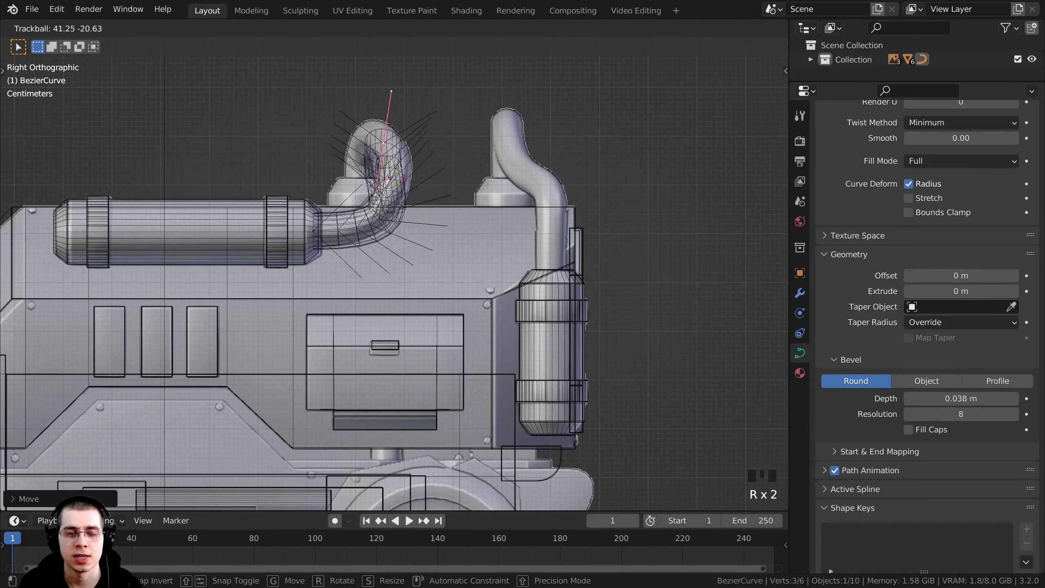
{"action": "key", "text": "r"}
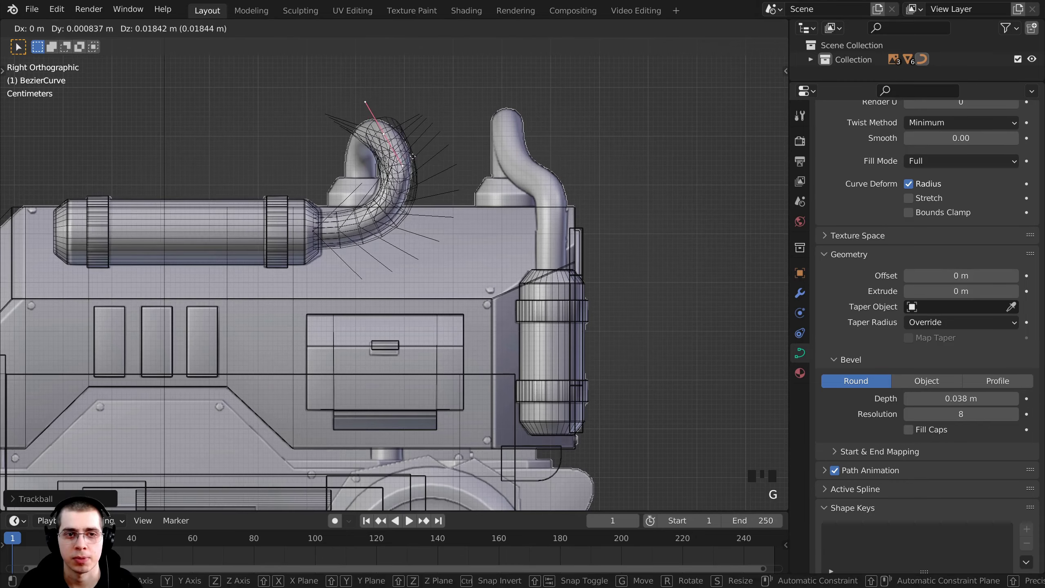
{"action": "left_click", "coordinate": [416, 149]}
{"action": "key", "text": "r"}
{"action": "left_click", "coordinate": [402, 157]}
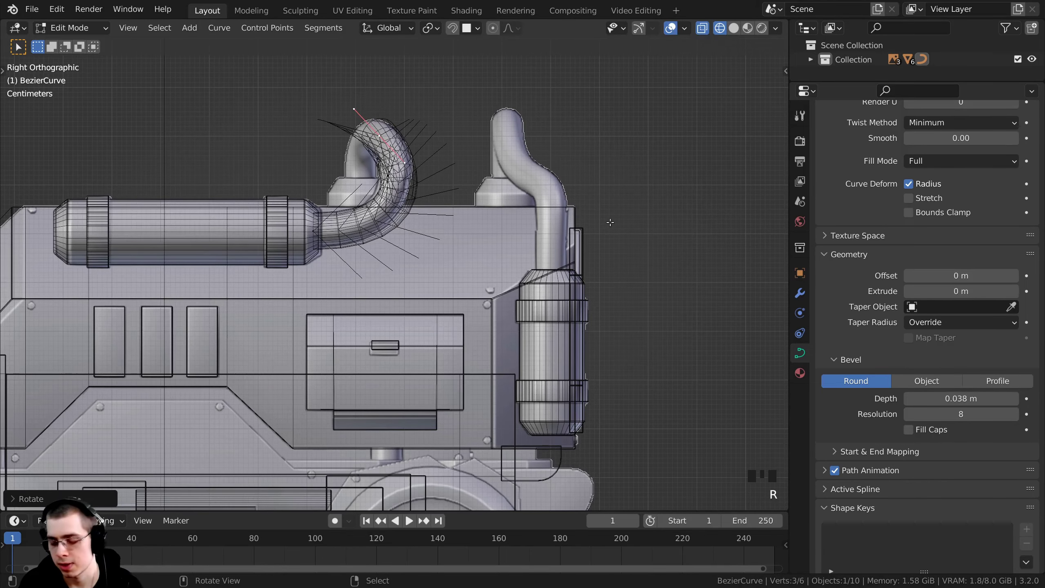
Step: In the front view, adjust the end point's position and rotation to follow the reference pipe, and return to solid shading
{"action": "key", "text": "KP_1"}
{"action": "key", "text": "r"}
{"action": "key", "text": "g"}
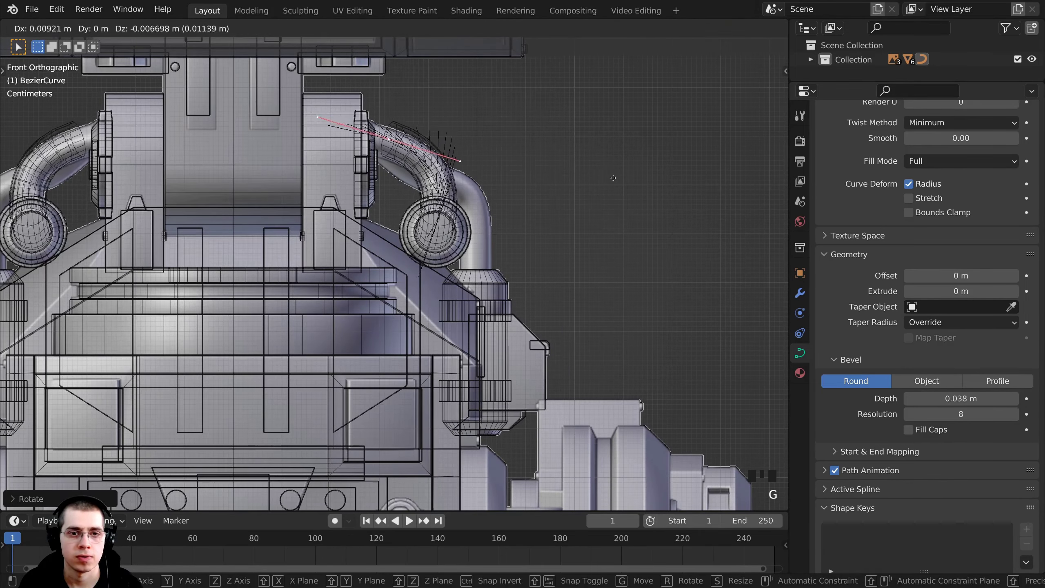
{"action": "left_click", "coordinate": [612, 178]}
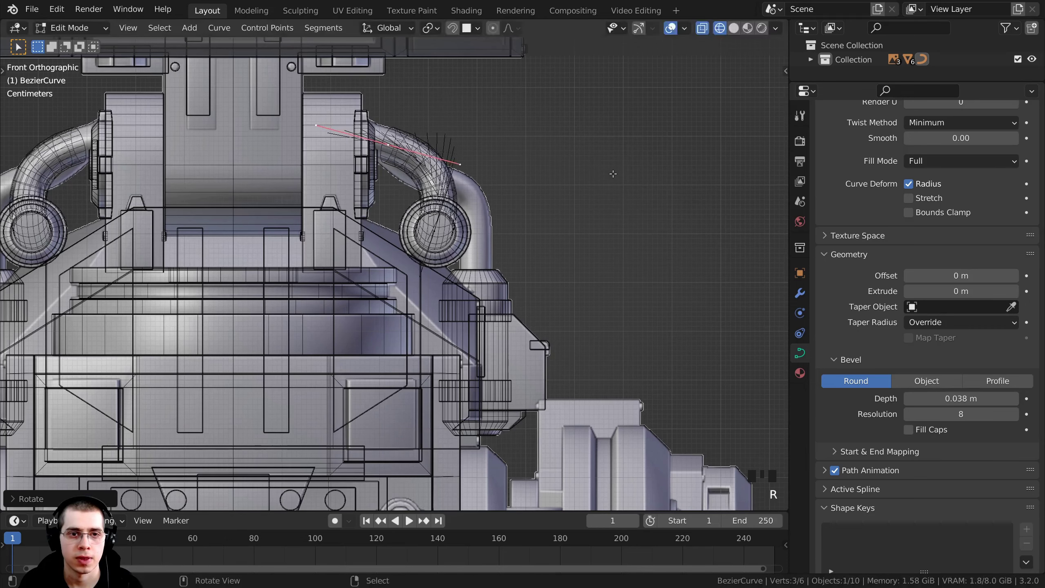
{"action": "key", "text": "z"}
{"action": "left_click", "coordinate": [543, 223]}
Step: Extrude a new control point from the pipe's free end toward the middle of the body
{"action": "mouse_move", "coordinate": [542, 223]}
{"action": "middle_mouse_down"}
{"action": "mouse_move", "coordinate": [529, 228]}
{"action": "mouse_move", "coordinate": [418, 163]}
{"action": "mouse_move", "coordinate": [449, 138]}
{"action": "middle_mouse_up"}
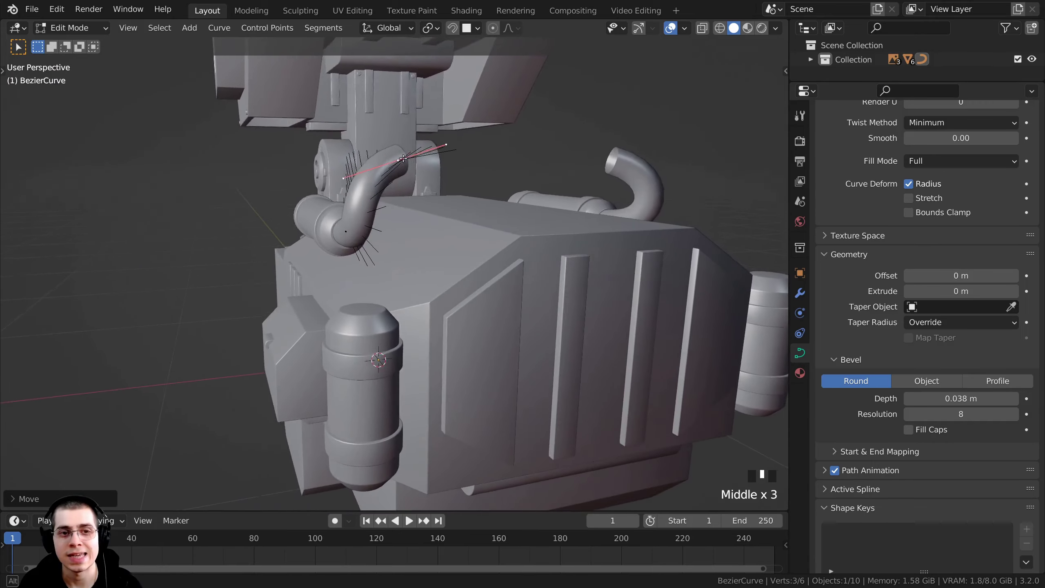
{"action": "key", "text": "e"}
{"action": "left_click", "coordinate": [494, 103]}
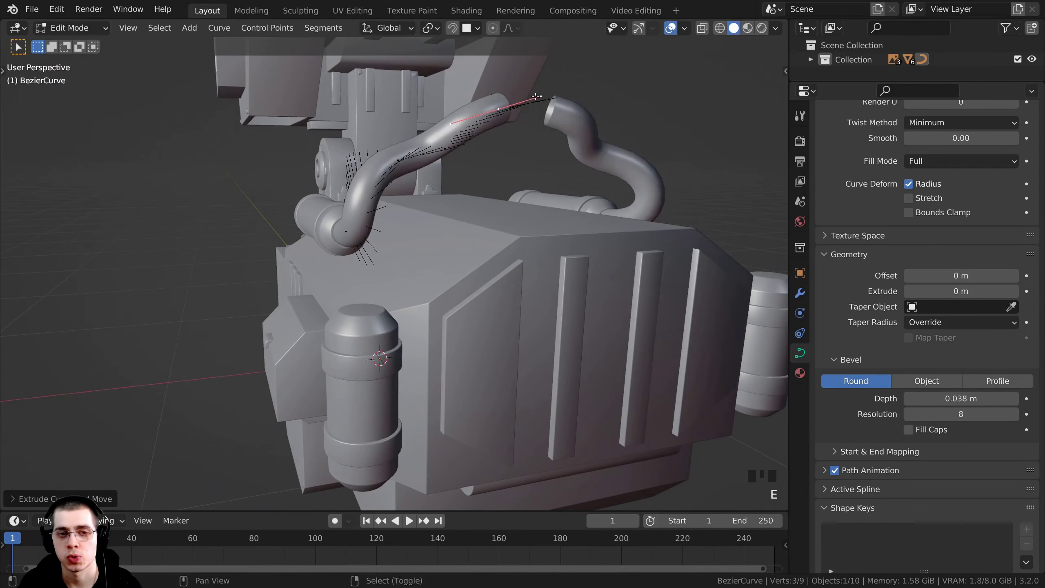
{"action": "scroll", "coordinate": [332, 251], "scroll_direction": "up", "scroll_amount": 2}
{"action": "middle_click_drag", "start_coordinate": [472, 182], "coordinate": [520, 124]}
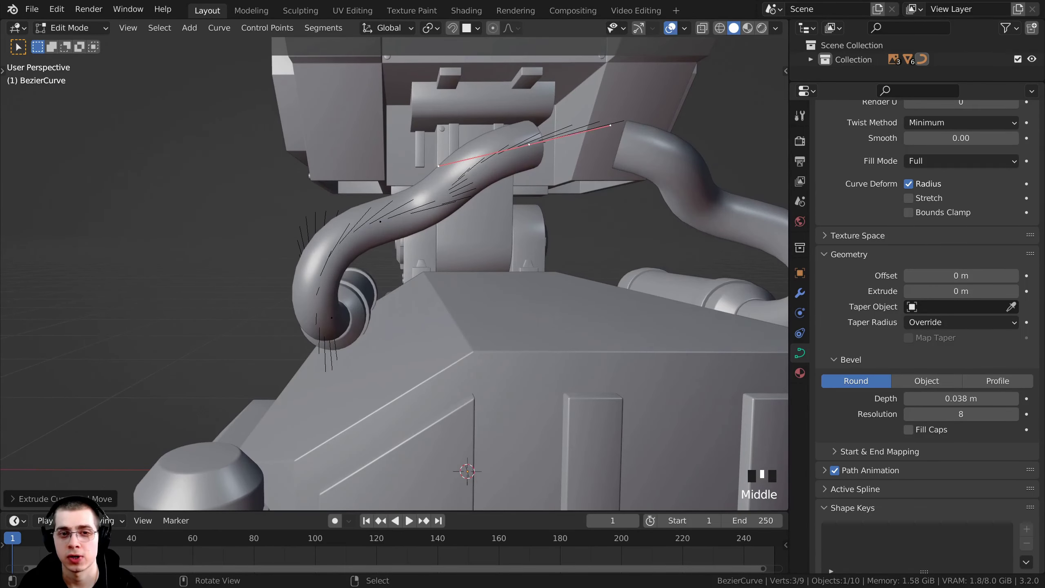
Step: Rotate the new end point to face downward and move it down to the body's top surface, forming an arched pipe
{"action": "key", "text": "r"}
{"action": "left_click", "coordinate": [546, 185]}
{"action": "key", "text": "g"}
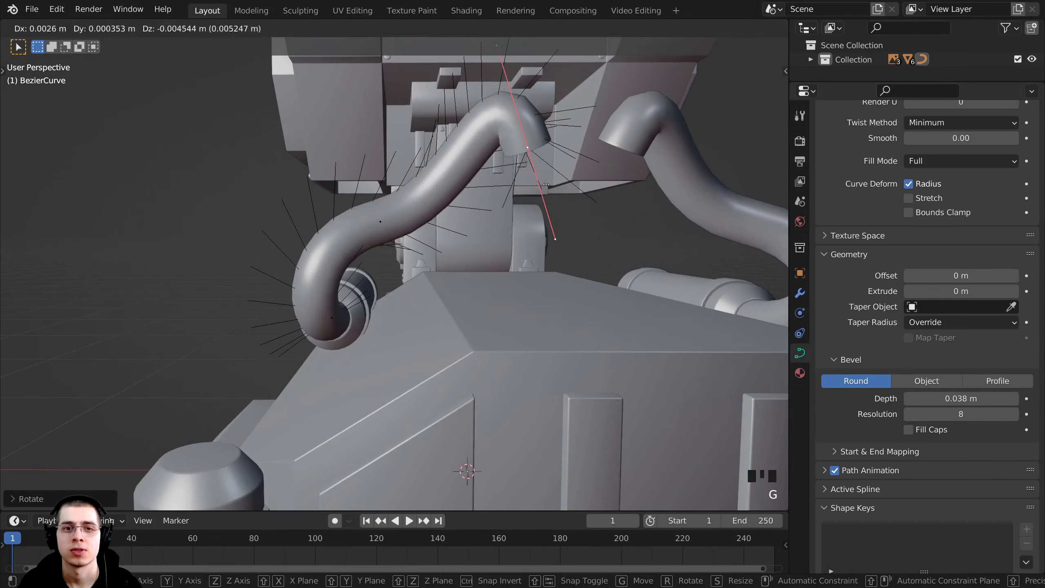
{"action": "key", "text": "r"}
{"action": "key", "text": "g"}
{"action": "left_click", "coordinate": [566, 320]}
{"action": "key", "text": "r"}
{"action": "key", "text": "r"}
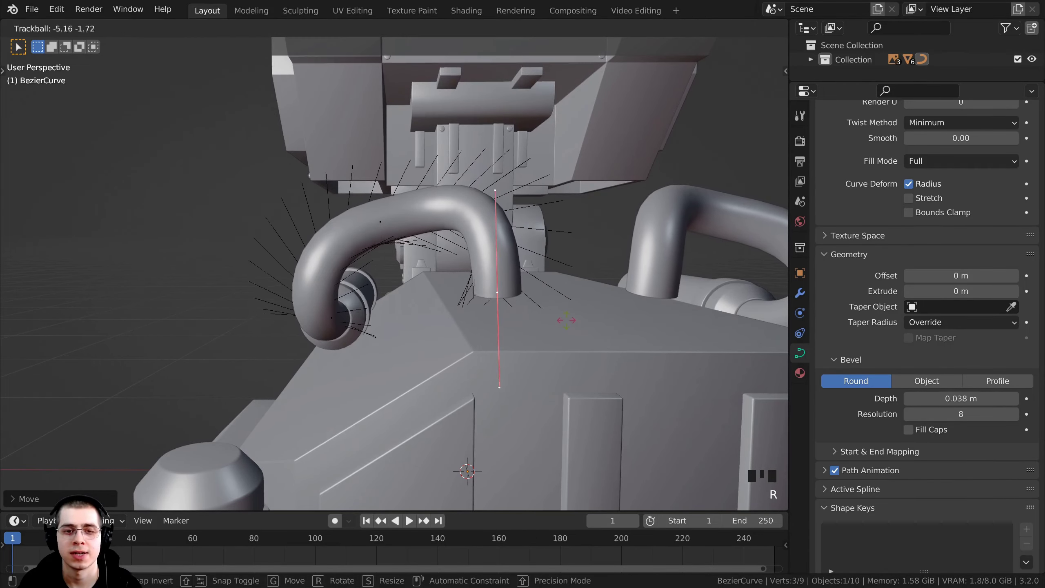
{"action": "left_click", "coordinate": [566, 320]}
Step: In the top view's wireframe shading, rotate the pipe's end point and move it onto the inner end of the reference pipe
{"action": "middle_click_drag", "start_coordinate": [566, 320], "coordinate": [527, 317]}
{"action": "key", "text": "KP_7"}
{"action": "middle_click_drag", "start_coordinate": [453, 288], "coordinate": [532, 273], "text": "shift"}
{"action": "key", "text": "z"}
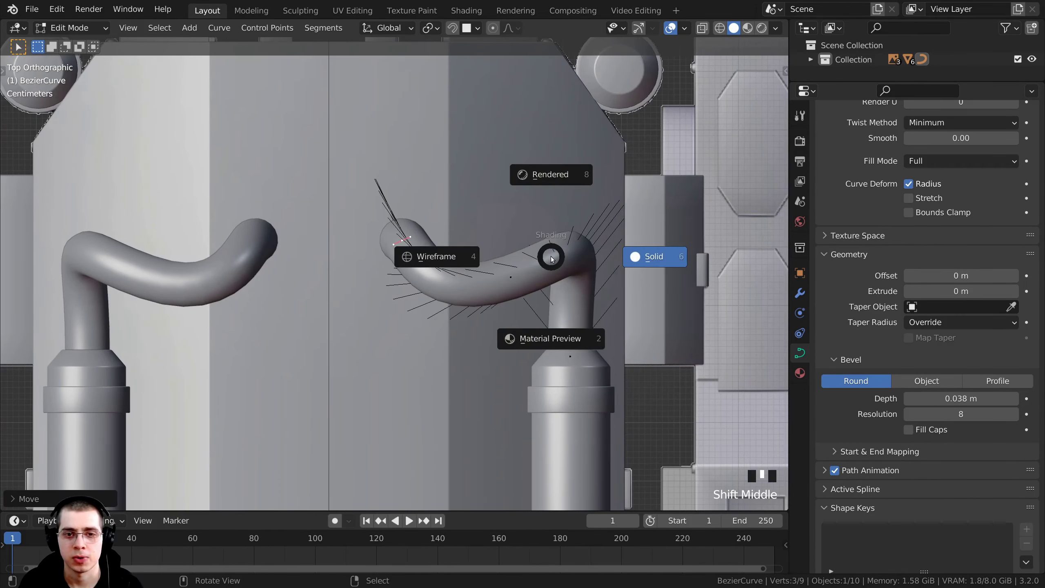
{"action": "left_click", "coordinate": [450, 249]}
{"action": "scroll", "coordinate": [449, 250], "scroll_direction": "down", "scroll_amount": 3}
{"action": "key", "text": "r"}
{"action": "left_click", "coordinate": [450, 264]}
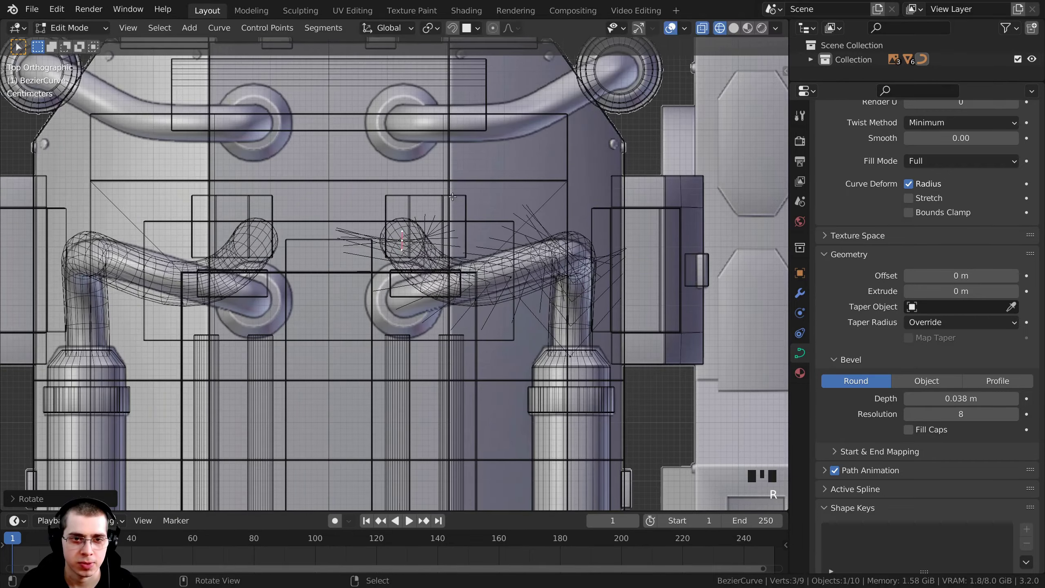
{"action": "key", "text": "g"}
{"action": "left_click", "coordinate": [471, 297]}
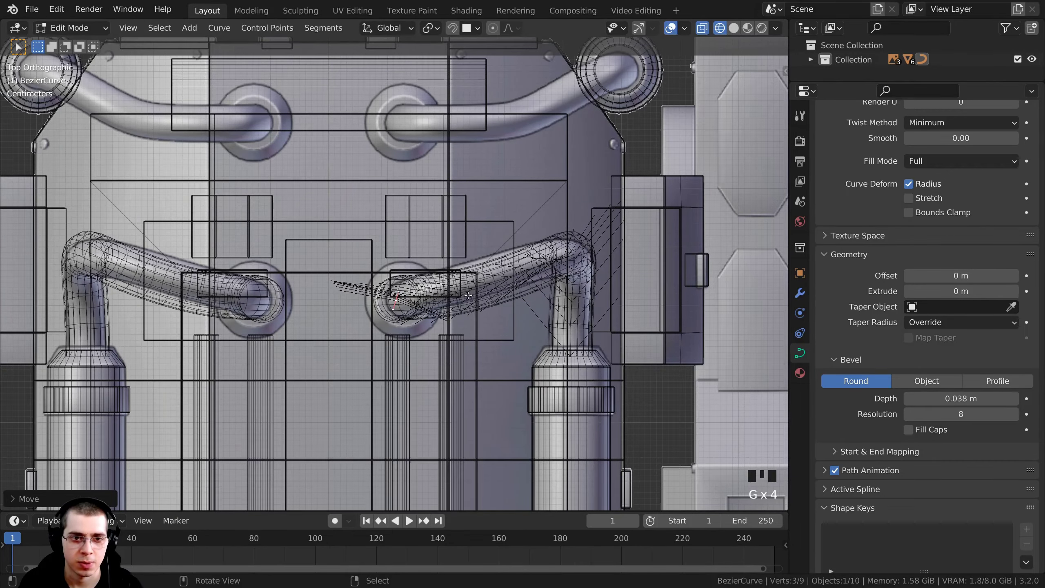
{"action": "key", "text": "g"}
{"action": "left_click", "coordinate": [473, 299]}
Step: Return to solid shading, rotate the pipe's end point so it enters the body vertically, and scale its handles down
{"action": "middle_click_drag", "start_coordinate": [473, 300], "coordinate": [366, 296]}
{"action": "key", "text": "z"}
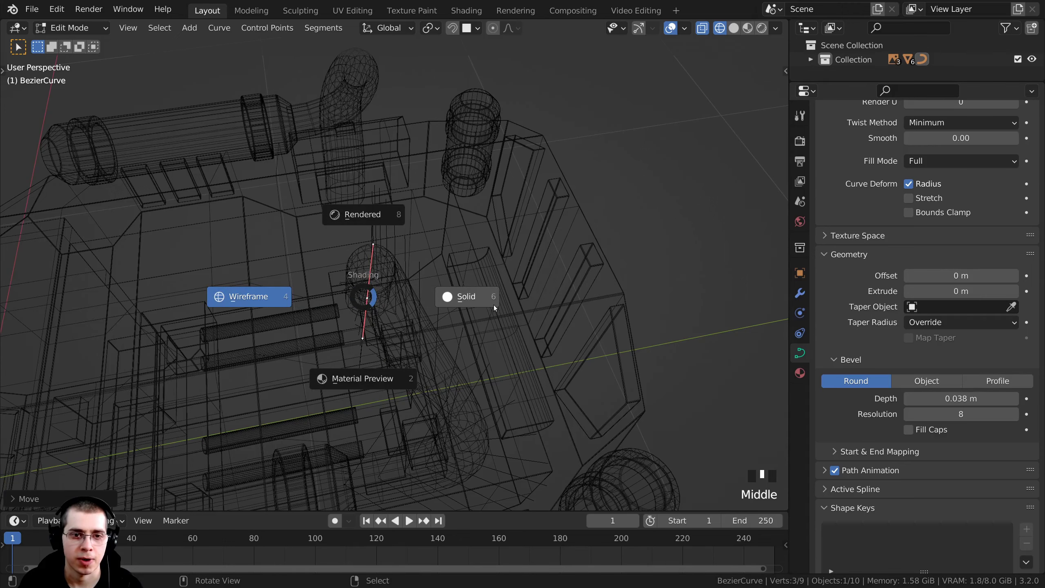
{"action": "left_click", "coordinate": [508, 294]}
{"action": "middle_click_drag", "start_coordinate": [508, 294], "coordinate": [457, 284]}
{"action": "key", "text": "r"}
{"action": "left_click", "coordinate": [531, 255]}
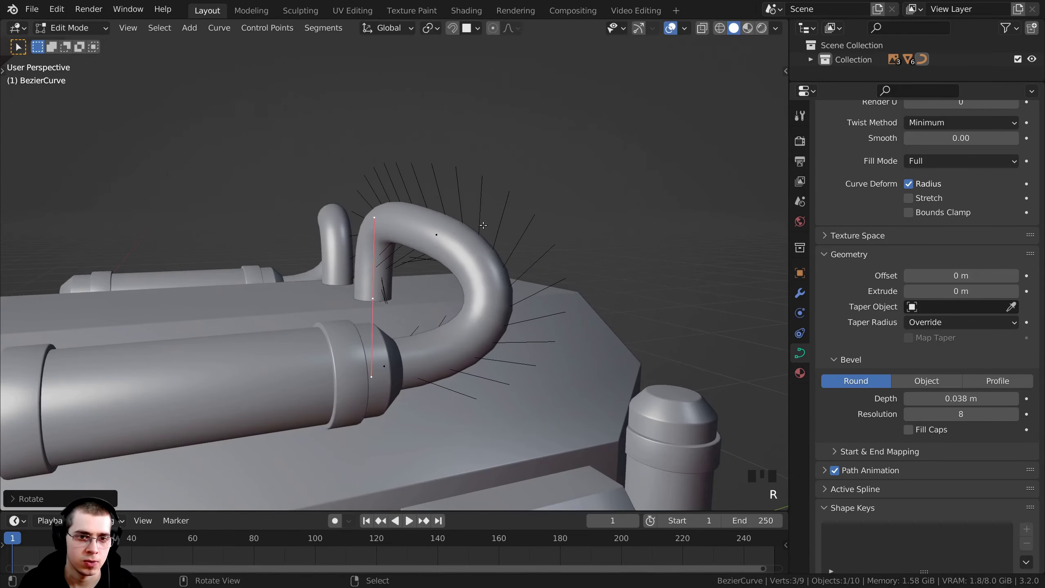
{"action": "middle_click_drag", "start_coordinate": [531, 255], "coordinate": [551, 242]}
{"action": "scroll", "coordinate": [551, 241], "scroll_direction": "up", "scroll_amount": 2}
{"action": "key", "text": "s"}
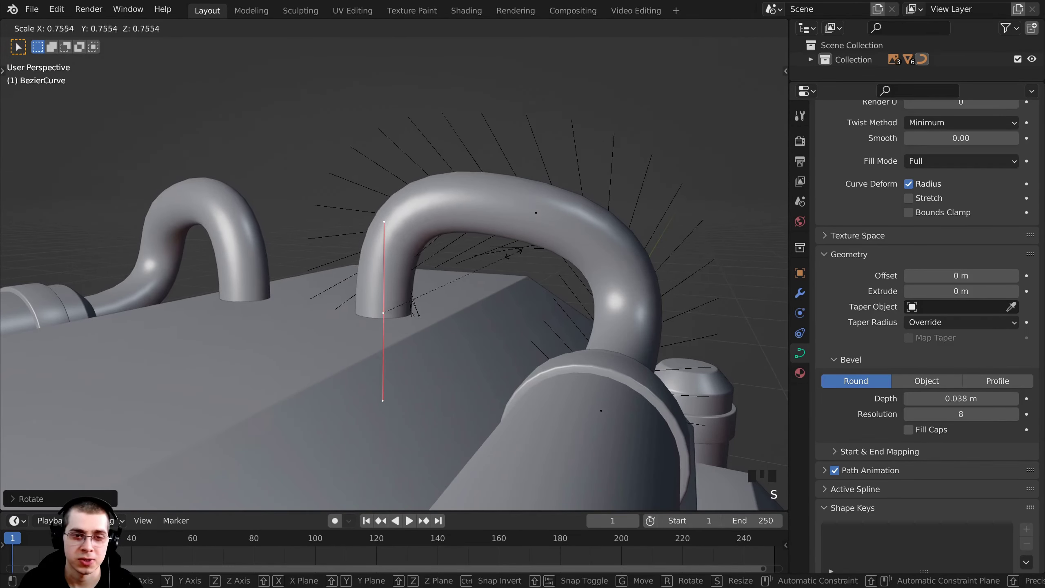
{"action": "left_click", "coordinate": [486, 262]}
Step: Fine-tune the end point's rotation, handle scale and position to smooth the pipe's bend down into the body
{"action": "key", "text": "r"}
{"action": "middle_click_drag", "start_coordinate": [486, 262], "coordinate": [416, 239]}
{"action": "left_click", "coordinate": [494, 268]}
{"action": "key", "text": "s"}
{"action": "left_click", "coordinate": [497, 271]}
{"action": "key", "text": "g"}
{"action": "left_click", "coordinate": [494, 274]}
{"action": "scroll", "coordinate": [419, 309], "scroll_direction": "down", "scroll_amount": 2}
{"action": "scroll", "coordinate": [385, 354], "scroll_direction": "up", "scroll_amount": 3}
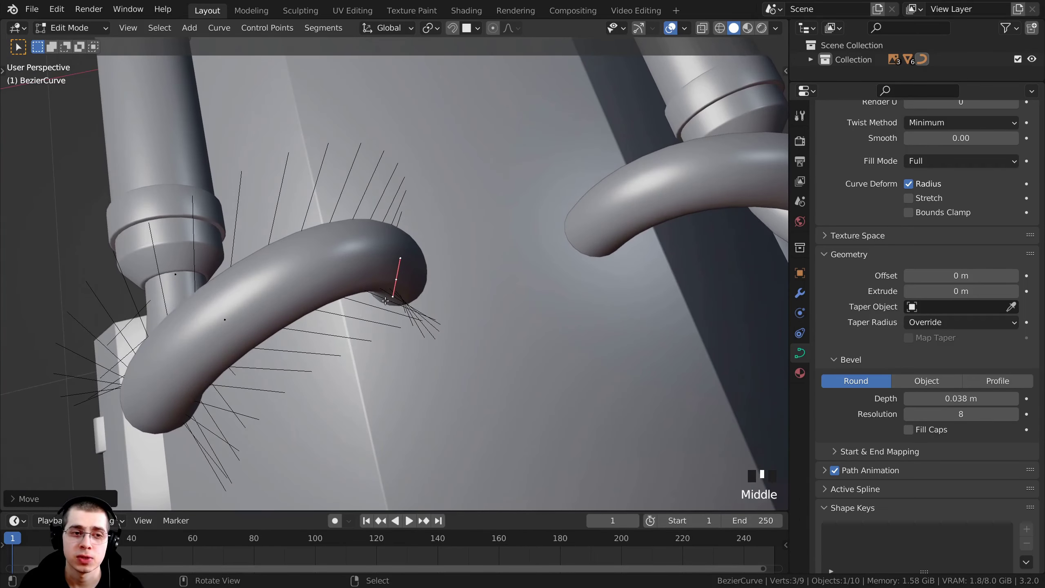
{"action": "middle_click_drag", "start_coordinate": [397, 284], "coordinate": [508, 282]}
{"action": "scroll", "coordinate": [364, 381], "scroll_direction": "down", "scroll_amount": 2}
Step: Switch editing to the body mesh and select both edge loops of the tapered cap on the tank's pipe end
{"action": "key", "text": "Tab"}
{"action": "left_click", "coordinate": [592, 246]}
{"action": "scroll", "coordinate": [438, 284], "scroll_direction": "down", "scroll_amount": 3}
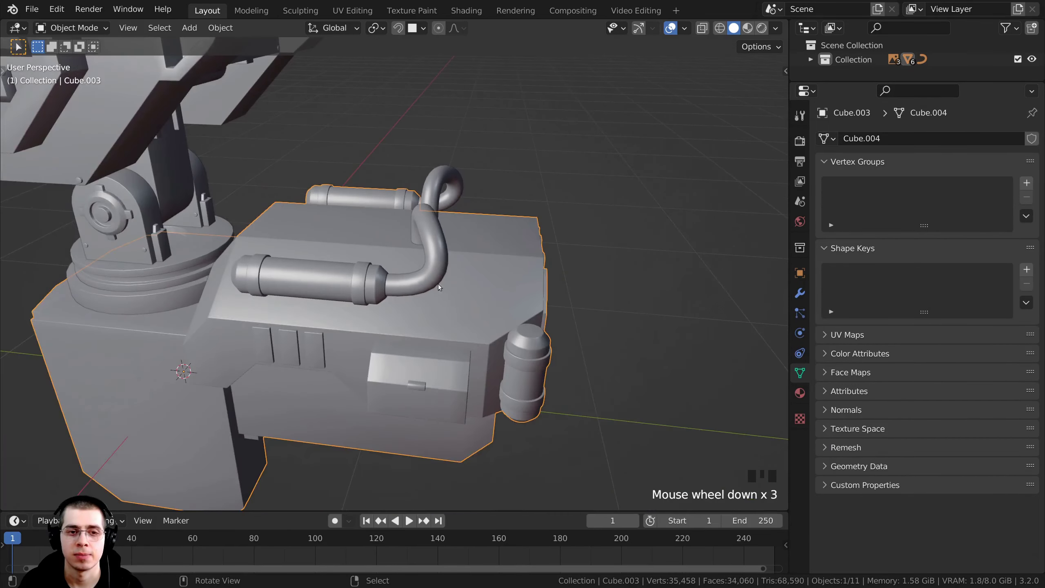
{"action": "scroll", "coordinate": [478, 329], "scroll_direction": "up", "scroll_amount": 1}
{"action": "key", "text": "Tab"}
{"action": "middle_click_drag", "start_coordinate": [387, 327], "coordinate": [403, 327], "text": "shift"}
{"action": "scroll", "coordinate": [448, 342], "scroll_direction": "up", "scroll_amount": 7}
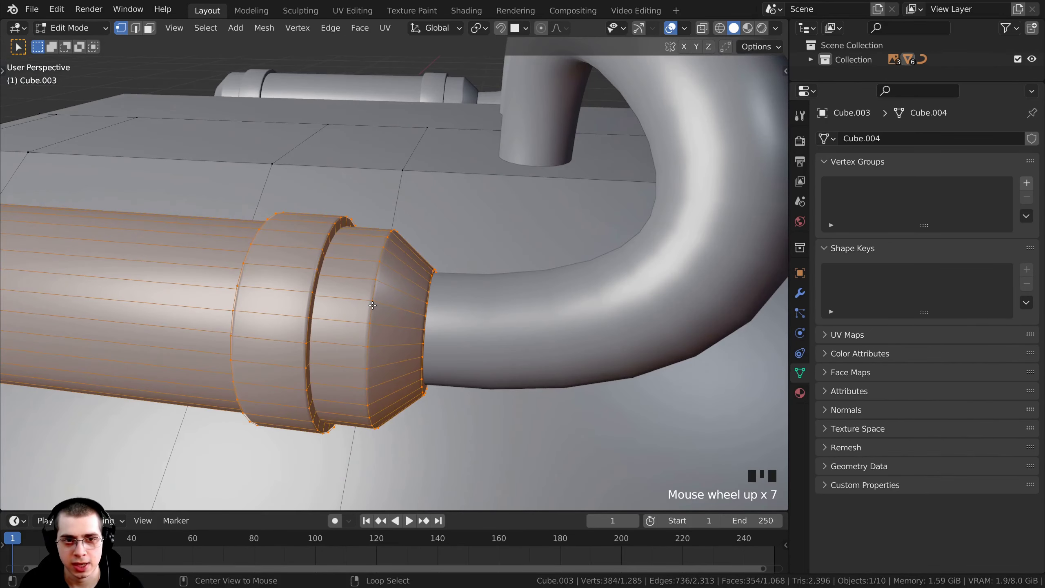
{"action": "right_click", "coordinate": [390, 346], "text": "alt"}
{"action": "middle_click_drag", "start_coordinate": [371, 334], "coordinate": [365, 334]}
{"action": "scroll", "coordinate": [364, 334], "scroll_direction": "up", "scroll_amount": 1}
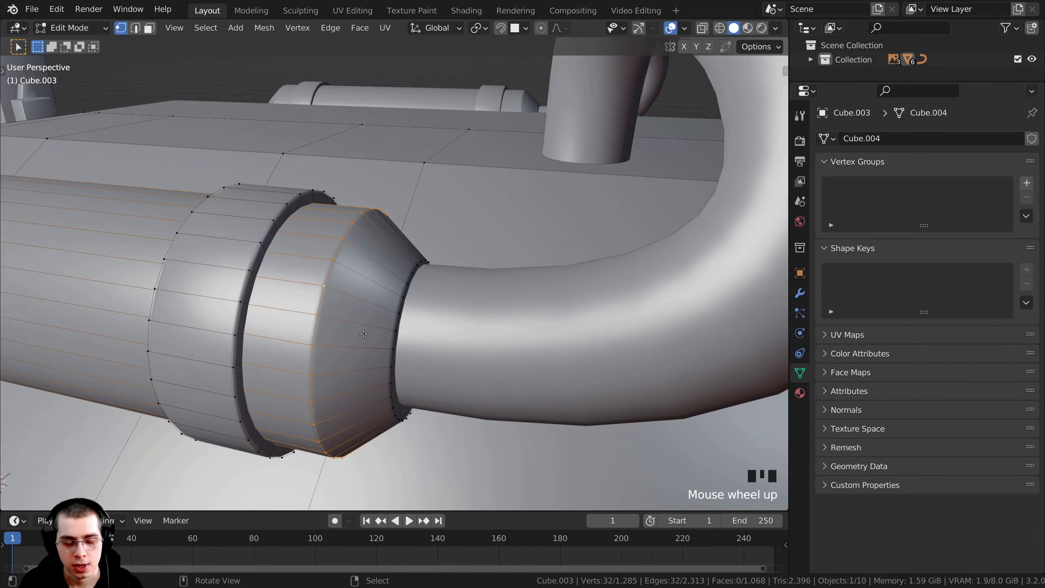
{"action": "right_click", "coordinate": [398, 318], "text": "alt+shift"}
Step: Duplicate the selected tapered cap and move the copy near the pipe's free end on top of the body
{"action": "middle_click_drag", "start_coordinate": [397, 318], "coordinate": [269, 443], "text": "shift"}
{"action": "key", "text": "shift+d"}
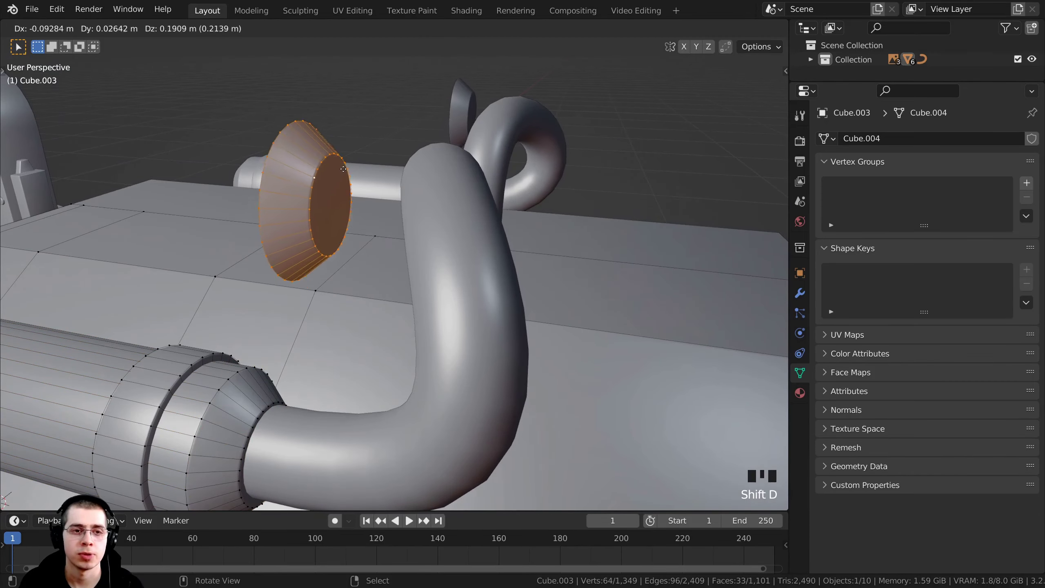
{"action": "left_click", "coordinate": [362, 189]}
{"action": "middle_click_drag", "start_coordinate": [362, 190], "coordinate": [270, 184]}
{"action": "key", "text": "g"}
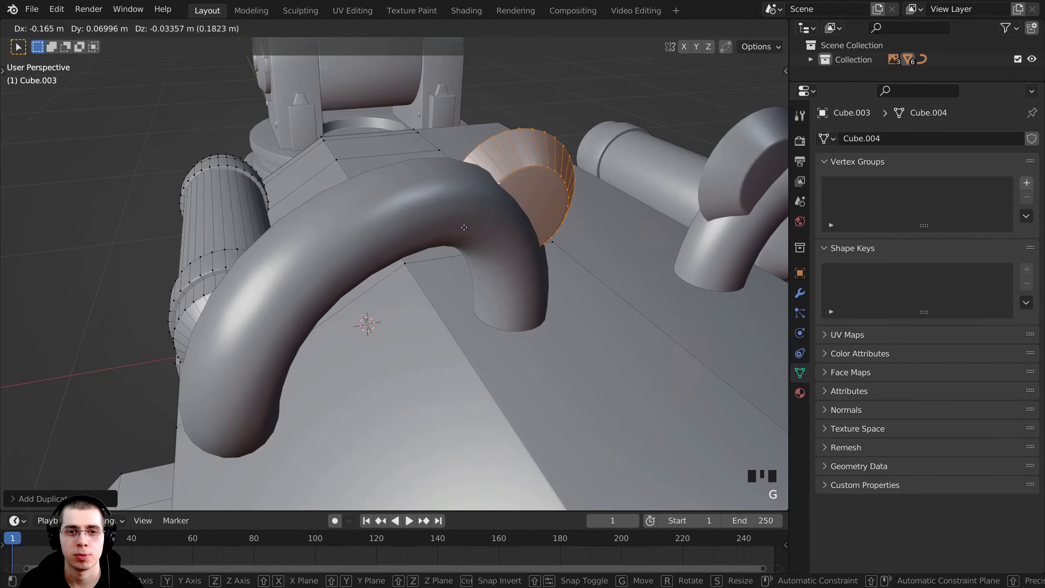
{"action": "left_click", "coordinate": [463, 227]}
Step: In the right view's wireframe, rotate the cap copy by -90° and move it onto the tapered part of the reference collar
{"action": "key", "text": "KP_3"}
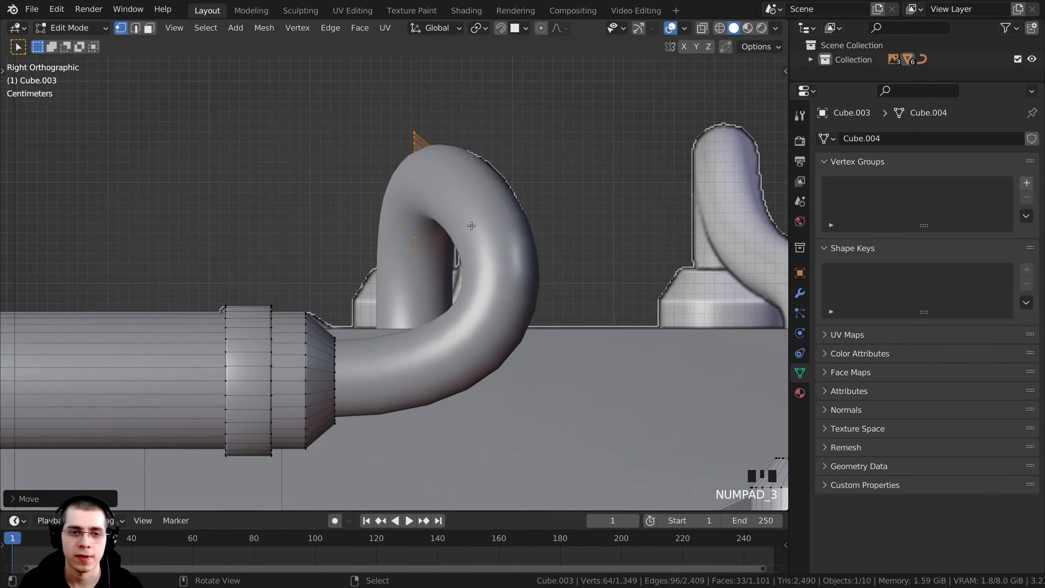
{"action": "key", "text": "z"}
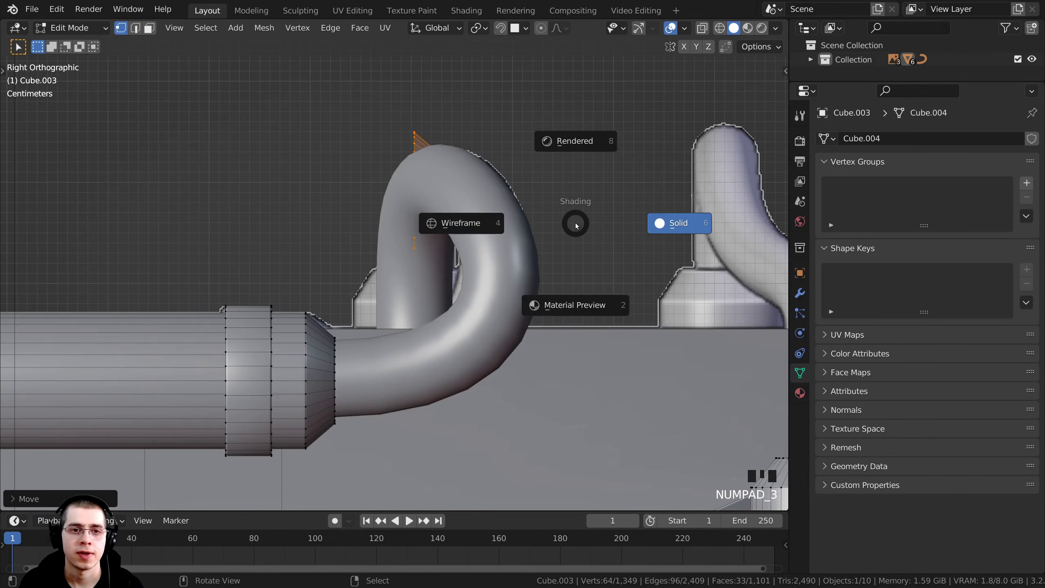
{"action": "left_click", "coordinate": [441, 225]}
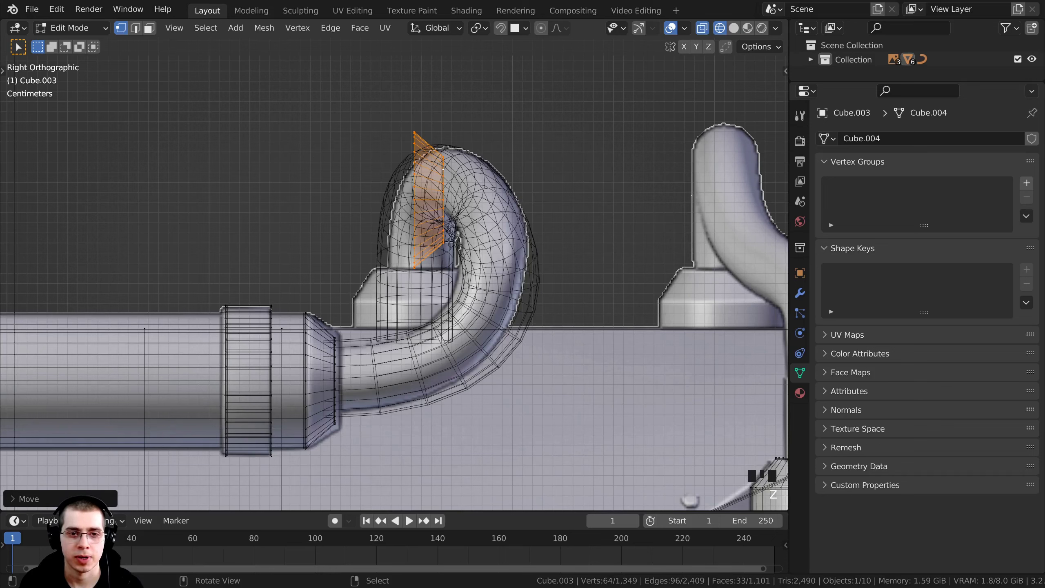
{"action": "key", "text": "g"}
{"action": "left_click", "coordinate": [471, 295]}
{"action": "key", "text": "r"}
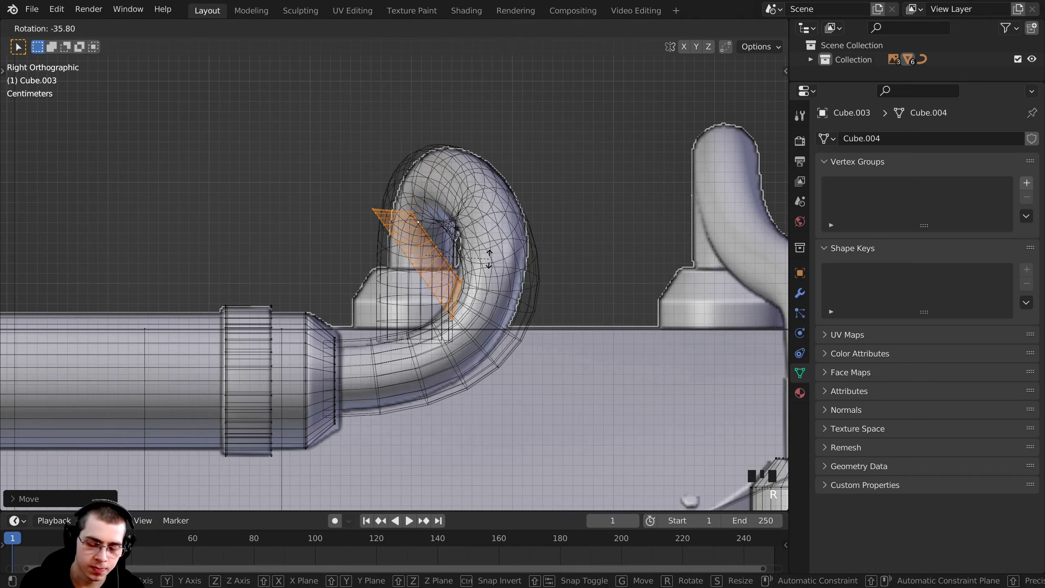
{"action": "type", "text": "90"}
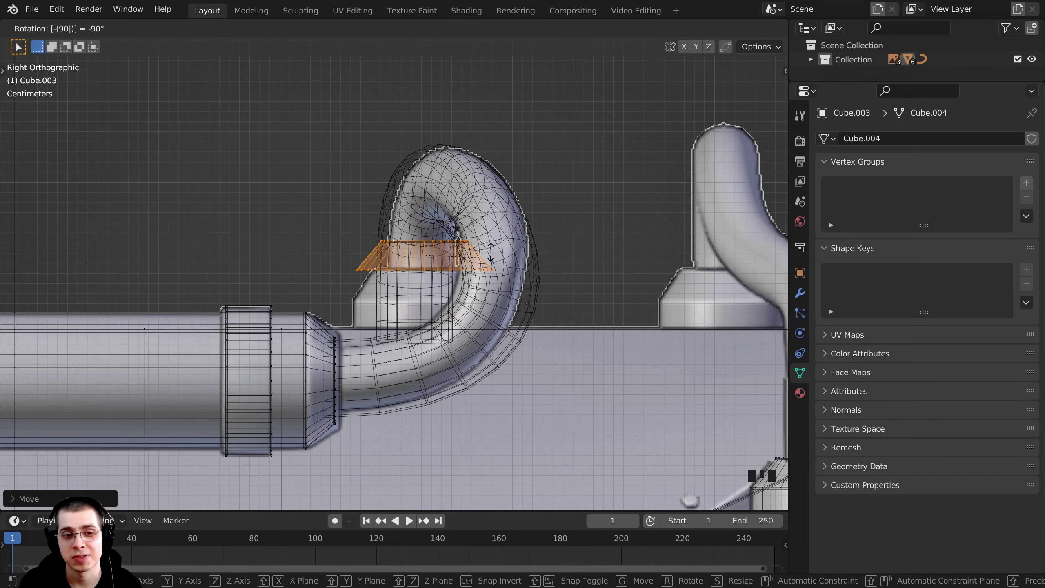
{"action": "key", "text": "Return"}
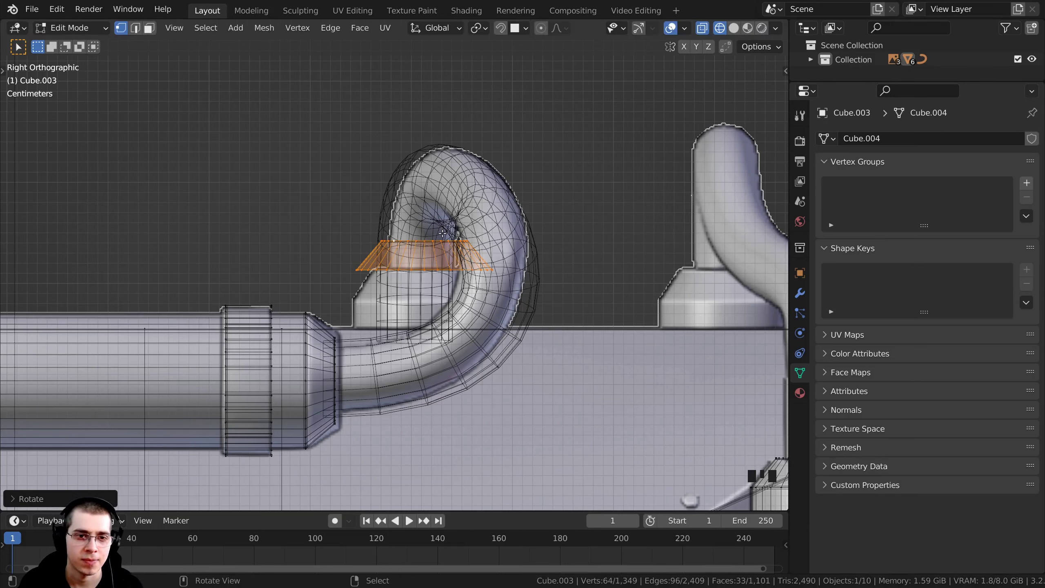
{"action": "key", "text": "g"}
{"action": "left_click", "coordinate": [437, 269]}
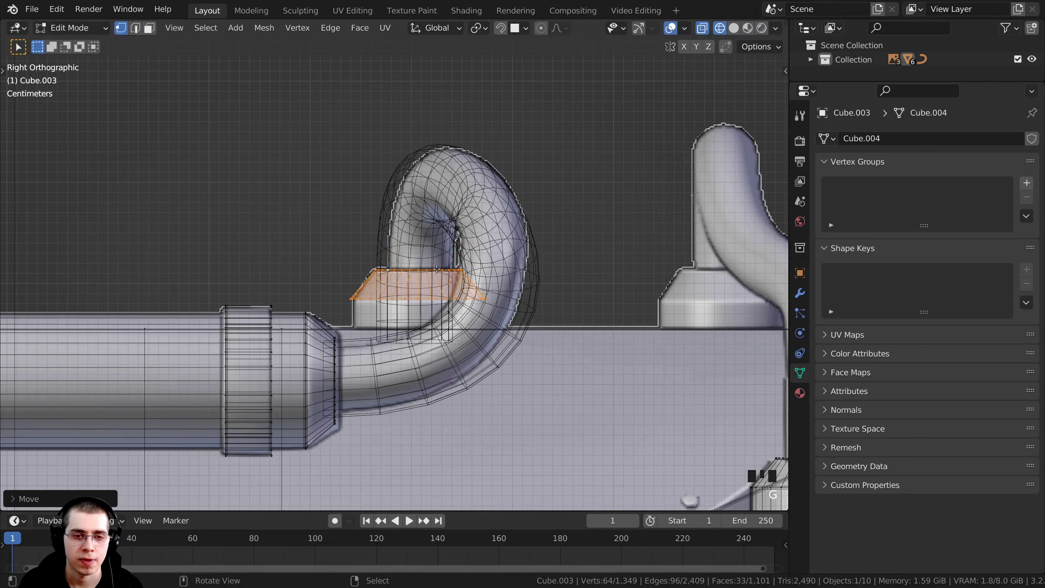
Step: Extrude the cap copy's wide edge loop straight down along Z past the body's top surface, then deselect all and return to solid shading
{"action": "scroll", "coordinate": [381, 298], "scroll_direction": "up", "scroll_amount": 4}
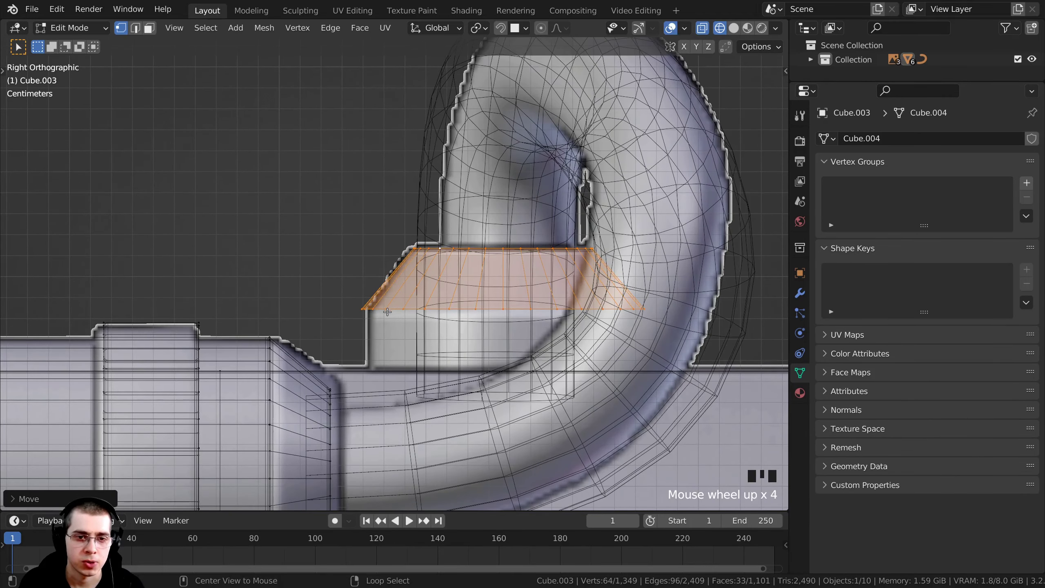
{"action": "right_click", "coordinate": [390, 309], "text": "alt"}
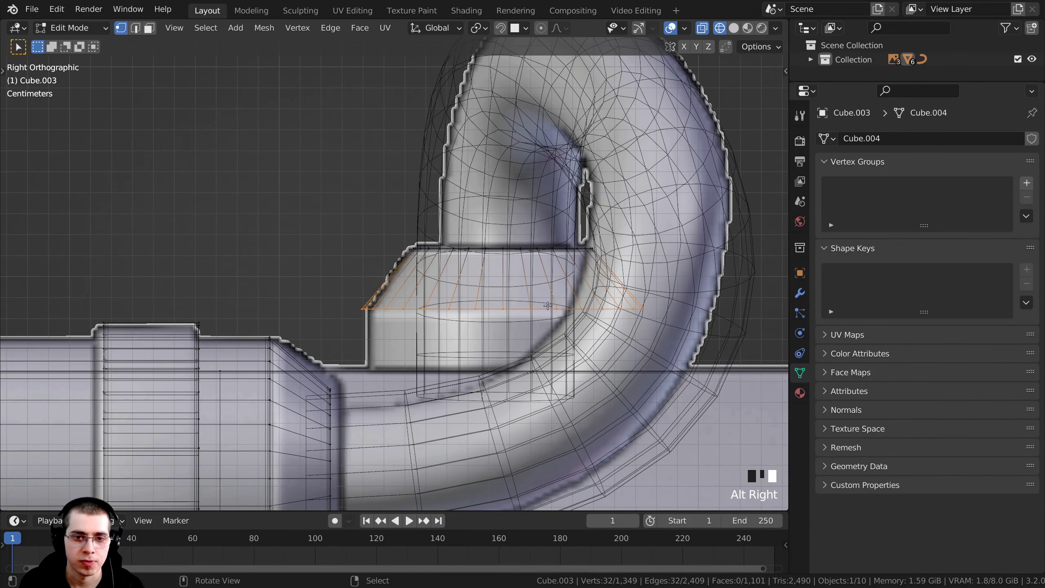
{"action": "middle_click_drag", "start_coordinate": [548, 305], "coordinate": [536, 205], "text": "shift"}
{"action": "key", "text": "e"}
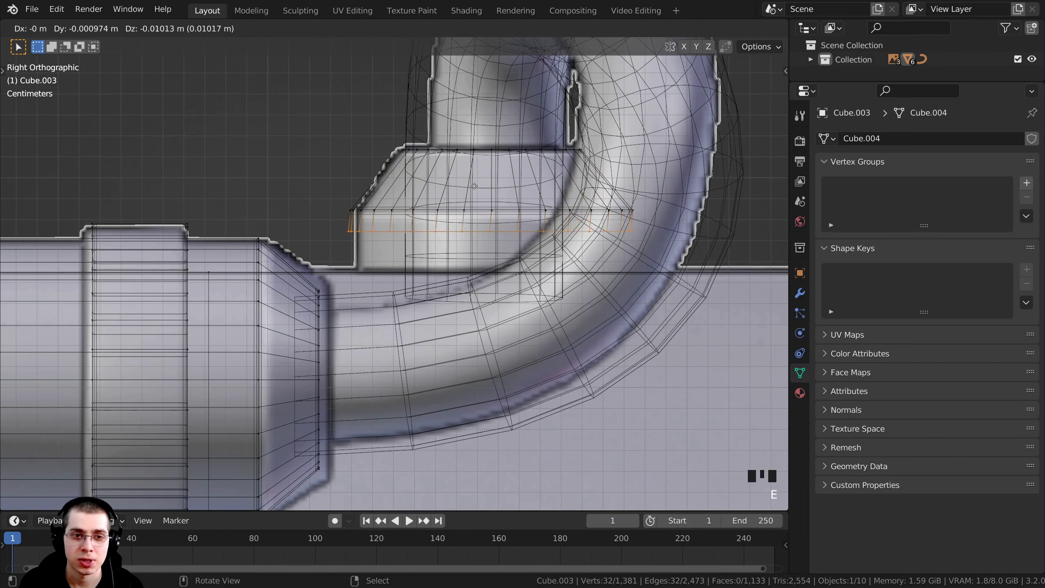
{"action": "key", "text": "z"}
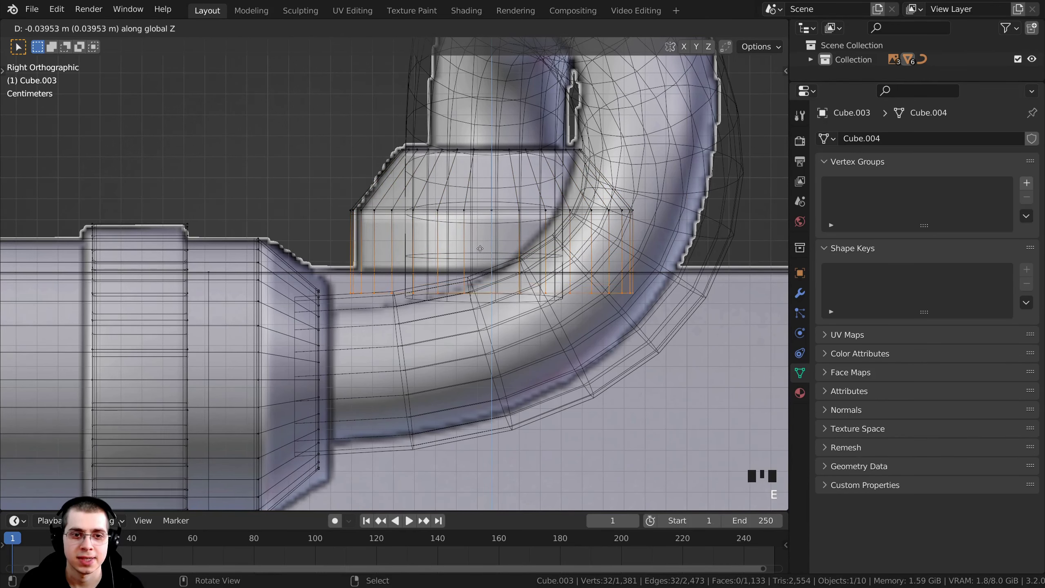
{"action": "left_click", "coordinate": [480, 256]}
{"action": "middle_click_drag", "start_coordinate": [541, 42], "coordinate": [370, 267], "text": "shift"}
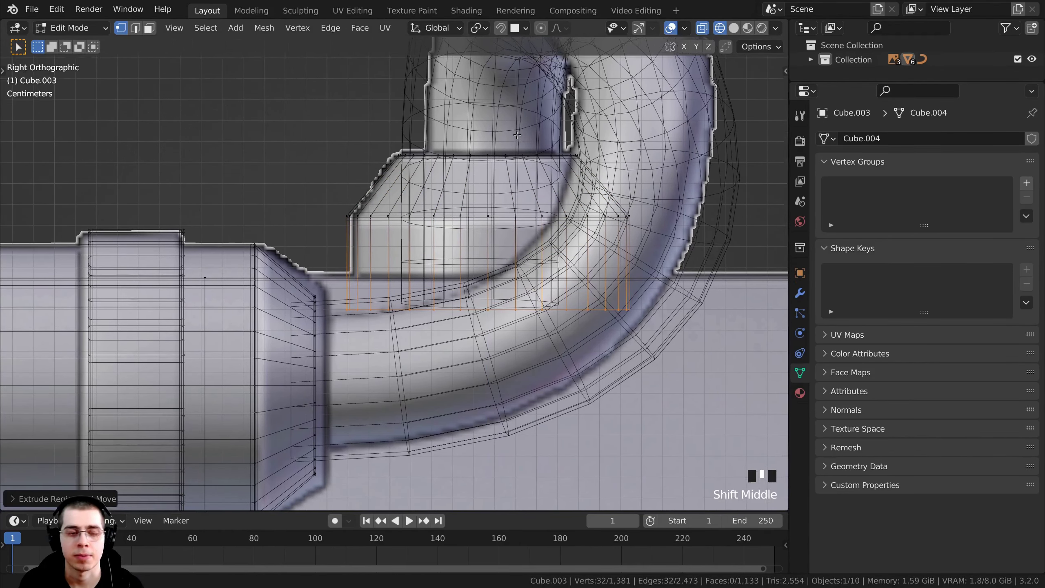
{"action": "scroll", "coordinate": [352, 279], "scroll_direction": "down", "scroll_amount": 6}
{"action": "key", "text": "alt+a"}
{"action": "key", "text": "KP_3"}
{"action": "key", "text": "z"}
{"action": "left_click", "coordinate": [538, 282]}
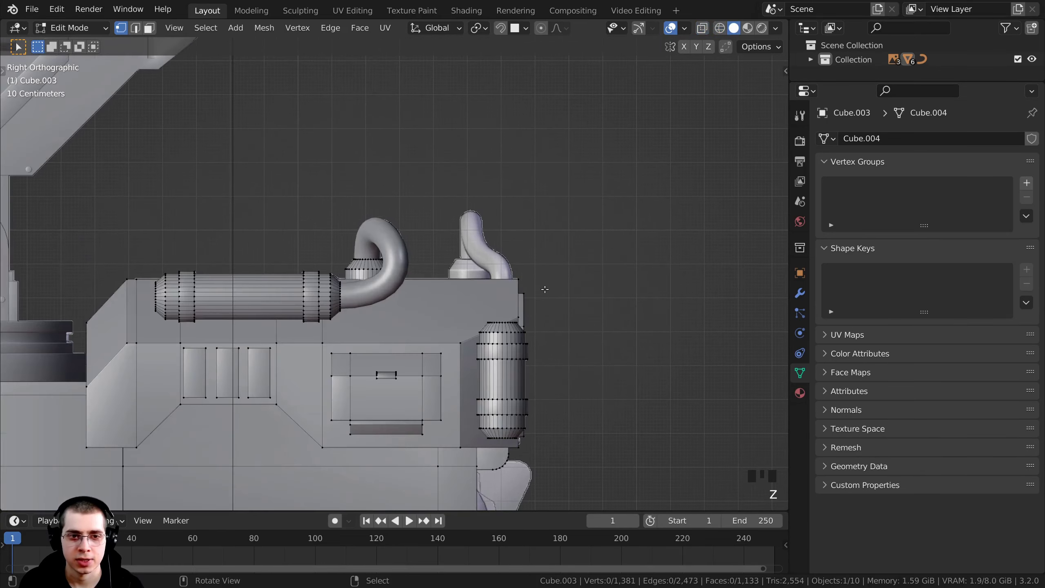
Step: Select the whole linked collar and move it so it sits centred around the pipe's end
{"action": "middle_click_drag", "start_coordinate": [541, 289], "coordinate": [407, 308]}
{"action": "scroll", "coordinate": [407, 308], "scroll_direction": "up", "scroll_amount": 4}
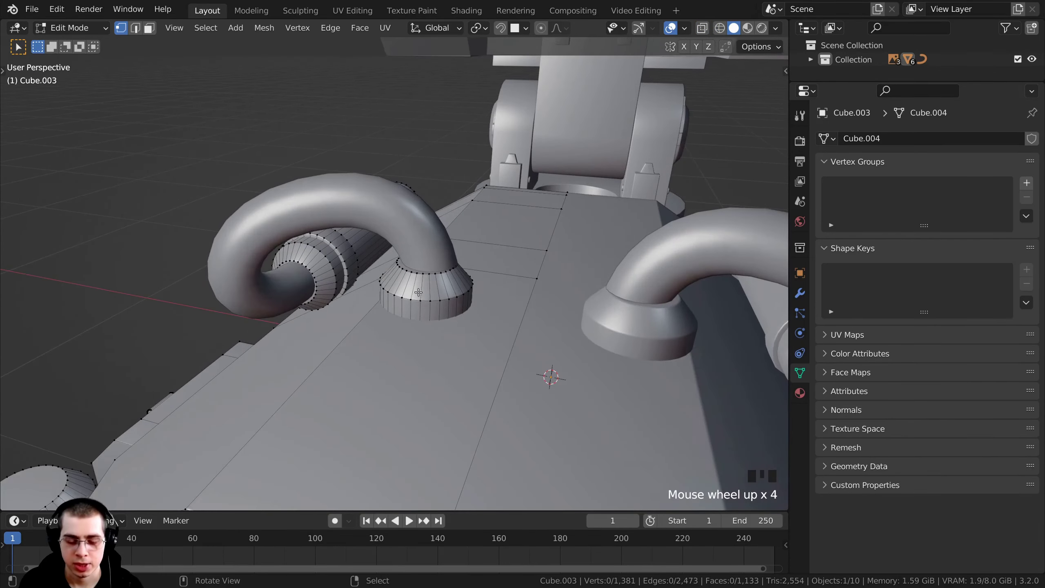
{"action": "scroll", "coordinate": [413, 279], "scroll_direction": "up", "scroll_amount": 1}
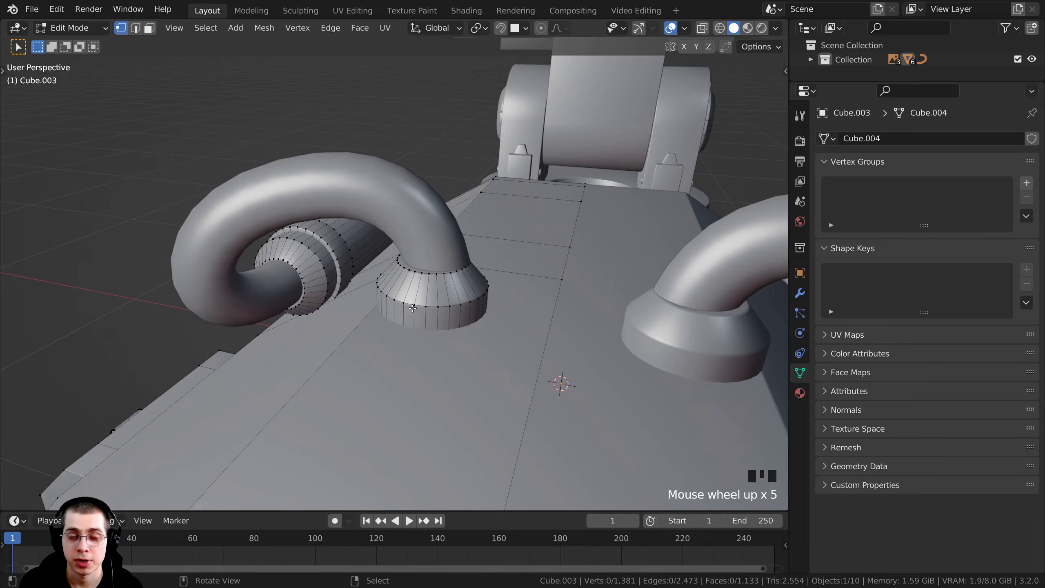
{"action": "key", "text": "l"}
{"action": "middle_click_drag", "start_coordinate": [413, 308], "coordinate": [329, 334]}
{"action": "key", "text": "g"}
{"action": "left_click", "coordinate": [309, 338]}
{"action": "key", "text": "g"}
{"action": "key", "text": "Escape"}
{"action": "middle_click_drag", "start_coordinate": [412, 321], "coordinate": [439, 286]}
{"action": "key", "text": "g"}
{"action": "right_click", "coordinate": [619, 306]}
{"action": "key", "text": "g"}
{"action": "right_click", "coordinate": [457, 318]}
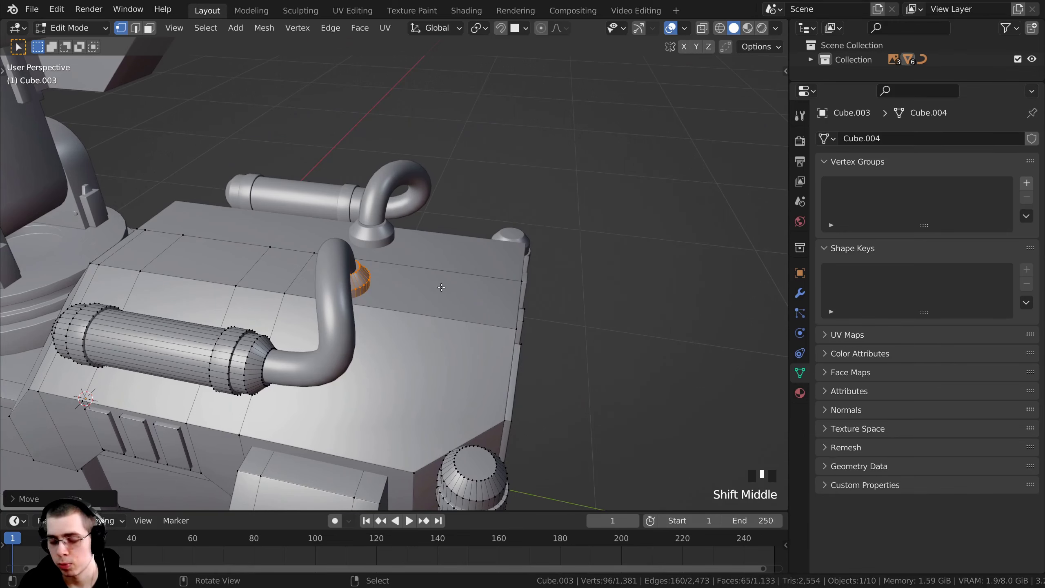
Step: In the top view, duplicate the collar about 0.31 m along Y onto the rear reference pipe's inner end, checking in wireframe and returning to solid shading
{"action": "key", "text": "KP_7"}
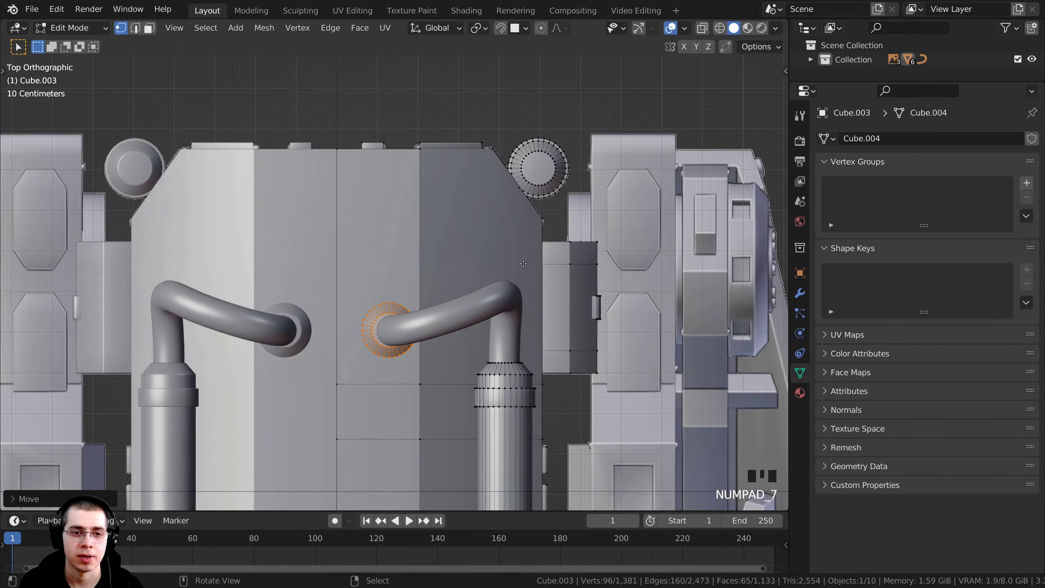
{"action": "scroll", "coordinate": [523, 264], "scroll_direction": "up", "scroll_amount": 2}
{"action": "key", "text": "z"}
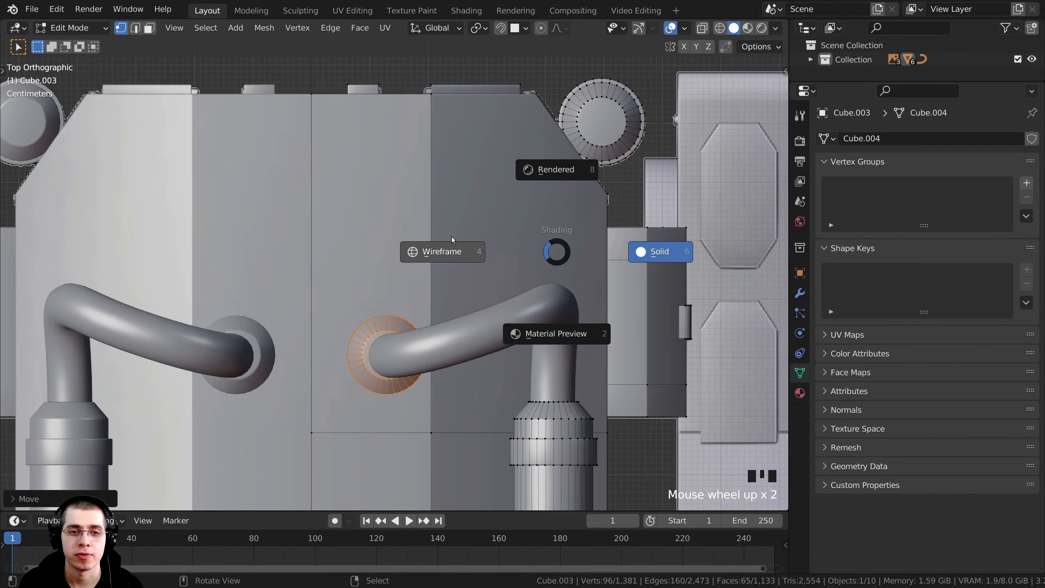
{"action": "left_click", "coordinate": [452, 237]}
{"action": "middle_click_drag", "start_coordinate": [390, 150], "coordinate": [388, 203], "text": "shift"}
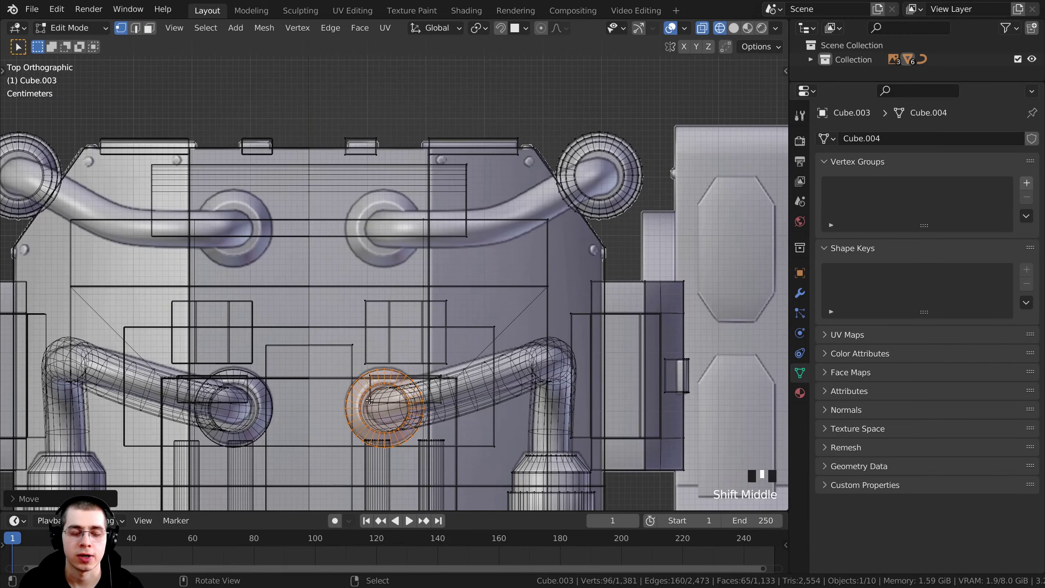
{"action": "key", "text": "shift+d"}
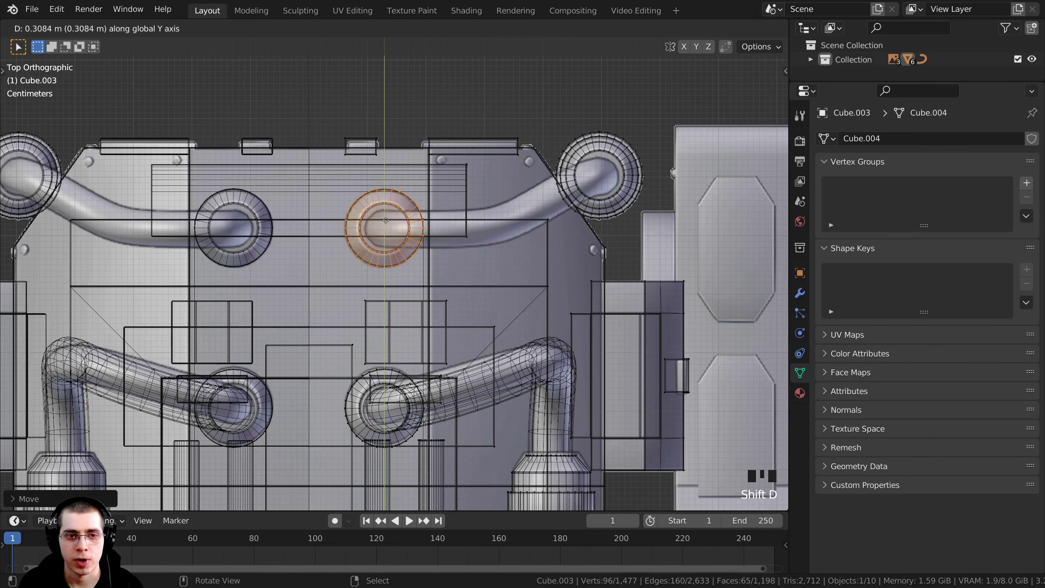
{"action": "left_click", "coordinate": [385, 221]}
{"action": "scroll", "coordinate": [380, 341], "scroll_direction": "down", "scroll_amount": 2}
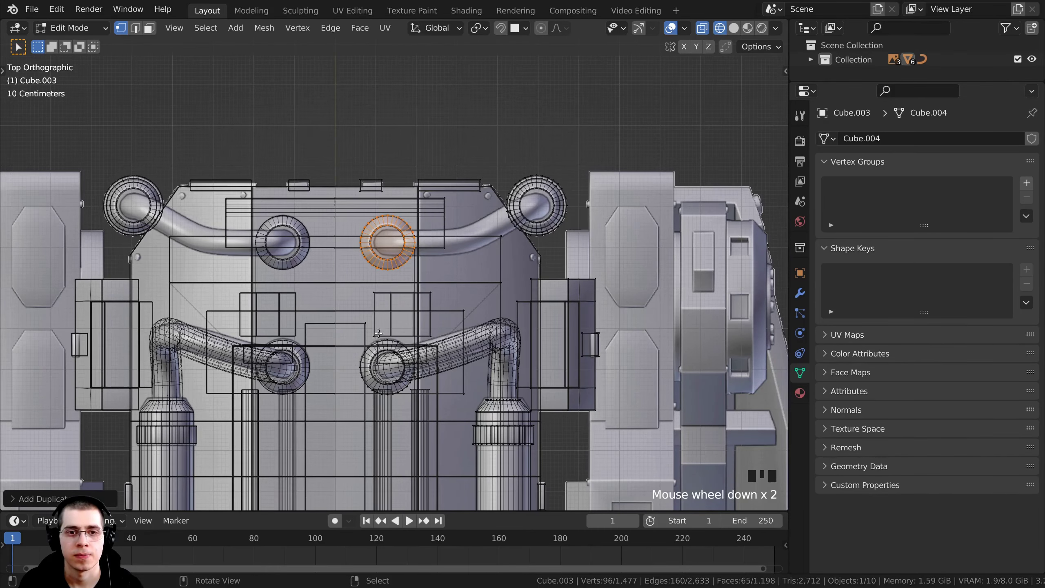
{"action": "scroll", "coordinate": [379, 333], "scroll_direction": "up", "scroll_amount": 2}
{"action": "scroll", "coordinate": [407, 214], "scroll_direction": "down", "scroll_amount": 1}
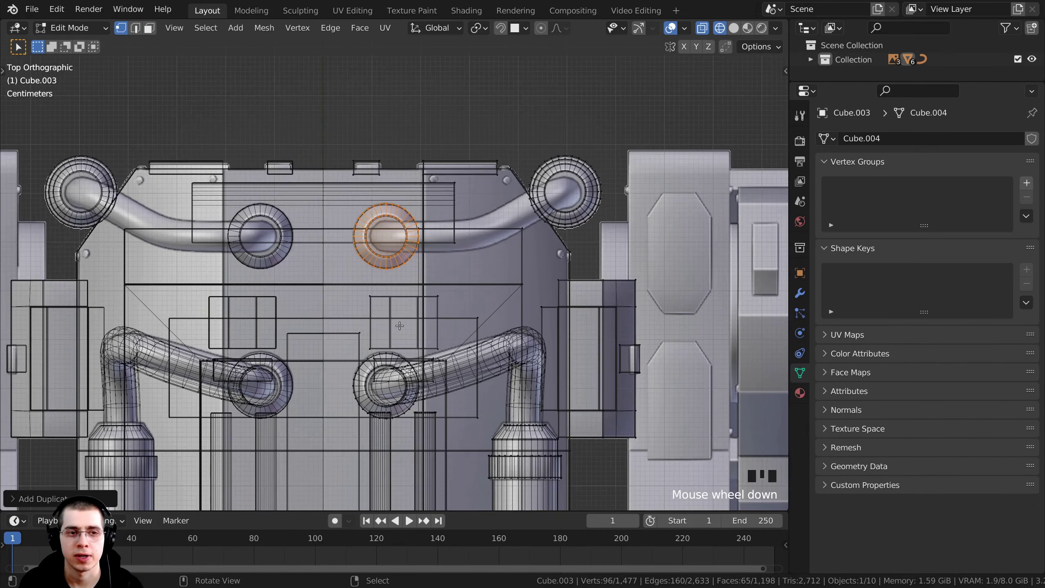
{"action": "key", "text": "z"}
{"action": "left_click", "coordinate": [525, 322]}
{"action": "scroll", "coordinate": [525, 322], "scroll_direction": "down", "scroll_amount": 2}
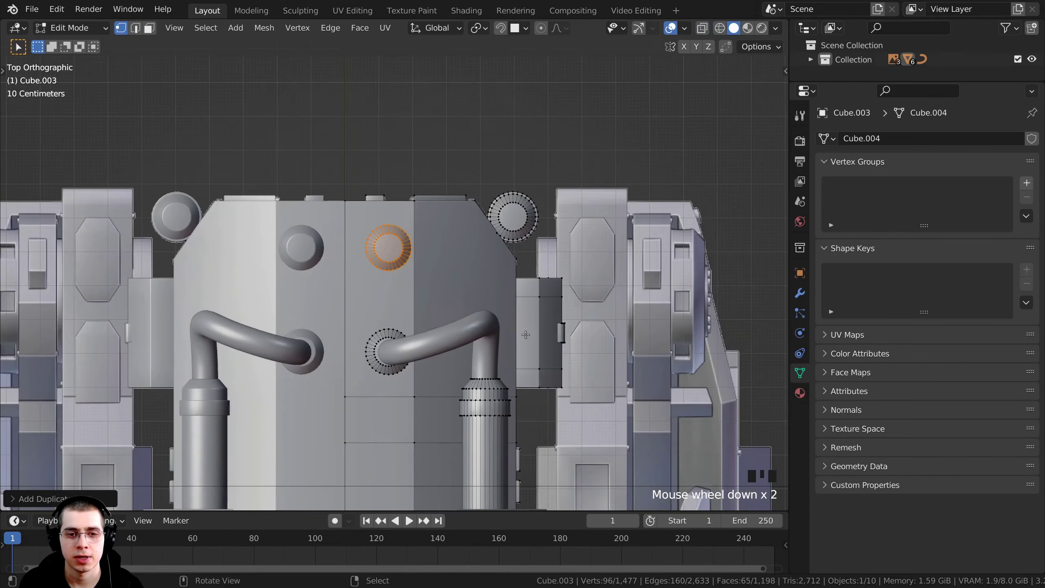
Step: Finish editing the body mesh and open the mirrored Bezier pipe curve in Edit Mode
{"action": "middle_click_drag", "start_coordinate": [526, 322], "coordinate": [418, 236]}
{"action": "scroll", "coordinate": [453, 267], "scroll_direction": "up", "scroll_amount": 2}
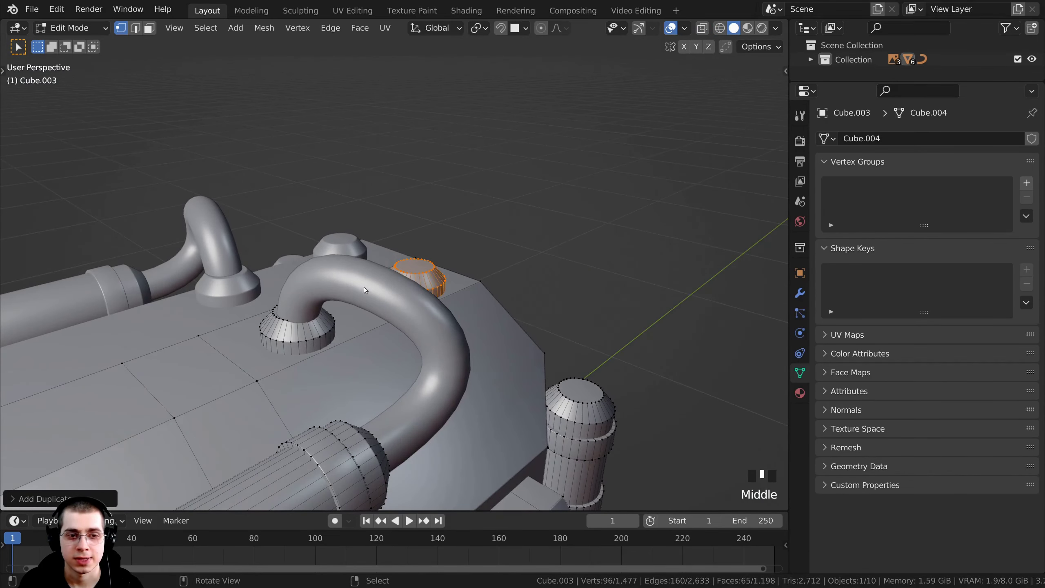
{"action": "key", "text": "Tab"}
{"action": "middle_click_drag", "start_coordinate": [363, 296], "coordinate": [434, 278], "text": "shift"}
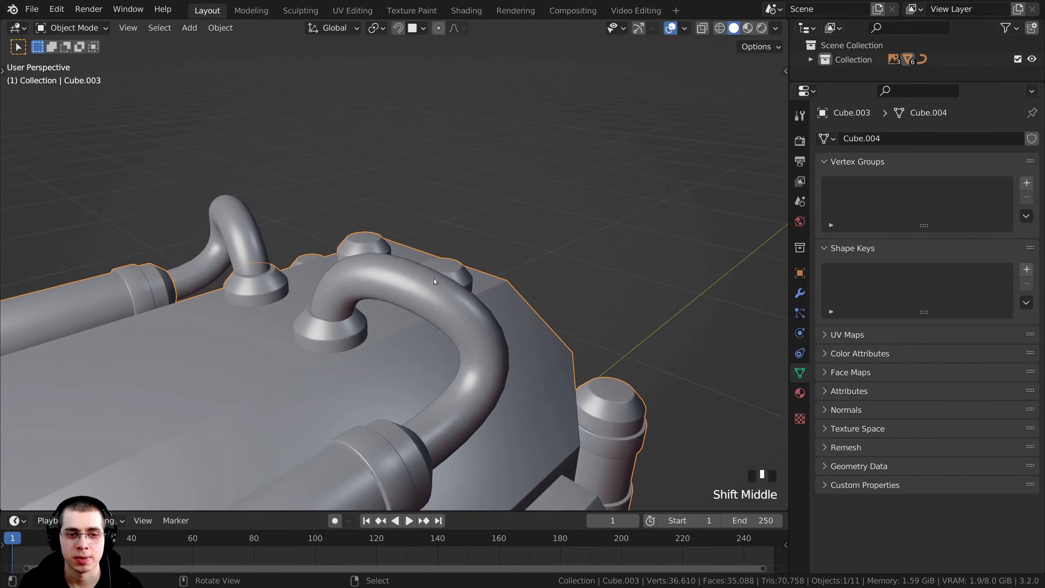
{"action": "right_click", "coordinate": [347, 284]}
{"action": "middle_click_drag", "start_coordinate": [348, 360], "coordinate": [436, 360]}
{"action": "scroll", "coordinate": [420, 289], "scroll_direction": "up", "scroll_amount": 2}
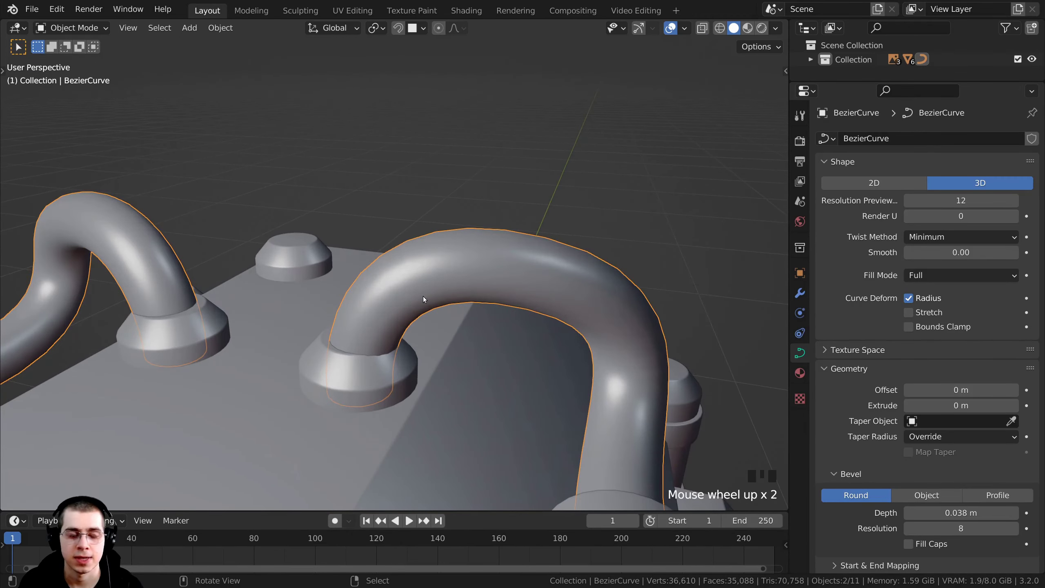
{"action": "key", "text": "Tab"}
Step: Pull the upper handle of the pipe's collar-end point up about 0.1 m and centre that point in the collar
{"action": "middle_click_drag", "start_coordinate": [359, 327], "coordinate": [375, 268]}
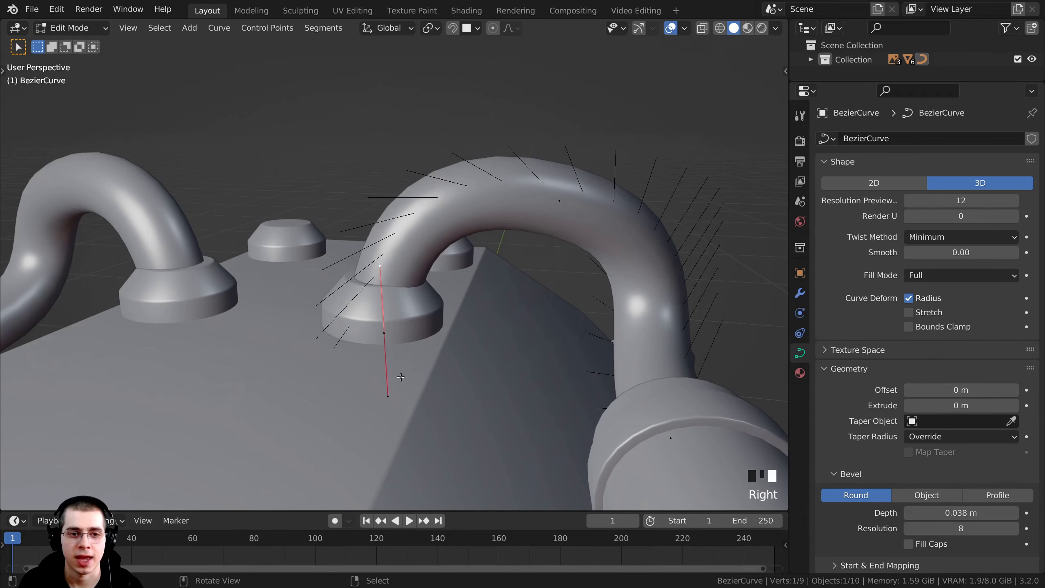
{"action": "key", "text": "g"}
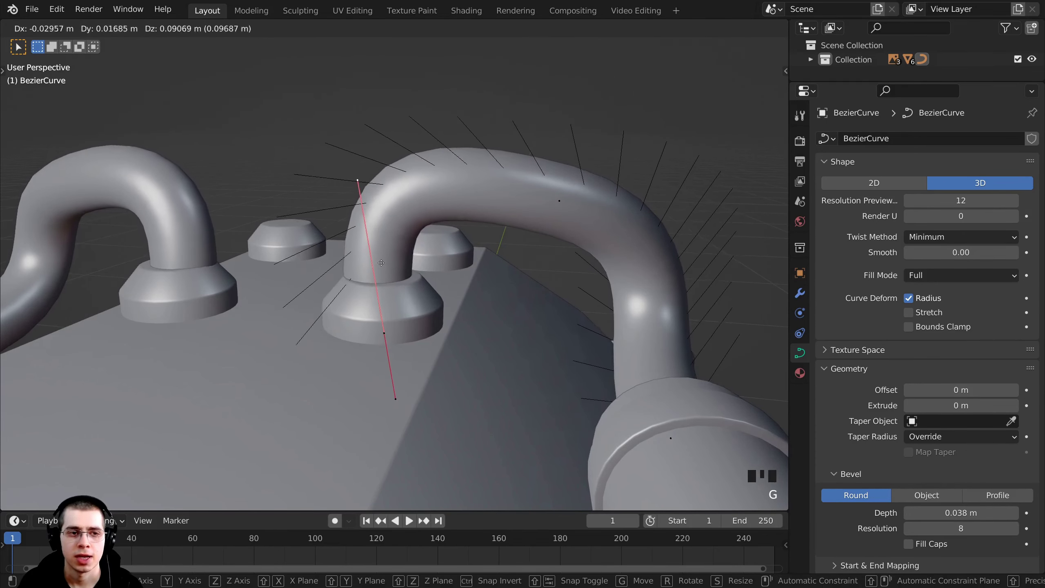
{"action": "left_click", "coordinate": [381, 262]}
{"action": "key", "text": "g"}
{"action": "left_click", "coordinate": [381, 262]}
{"action": "middle_click_drag", "start_coordinate": [382, 263], "coordinate": [506, 348]}
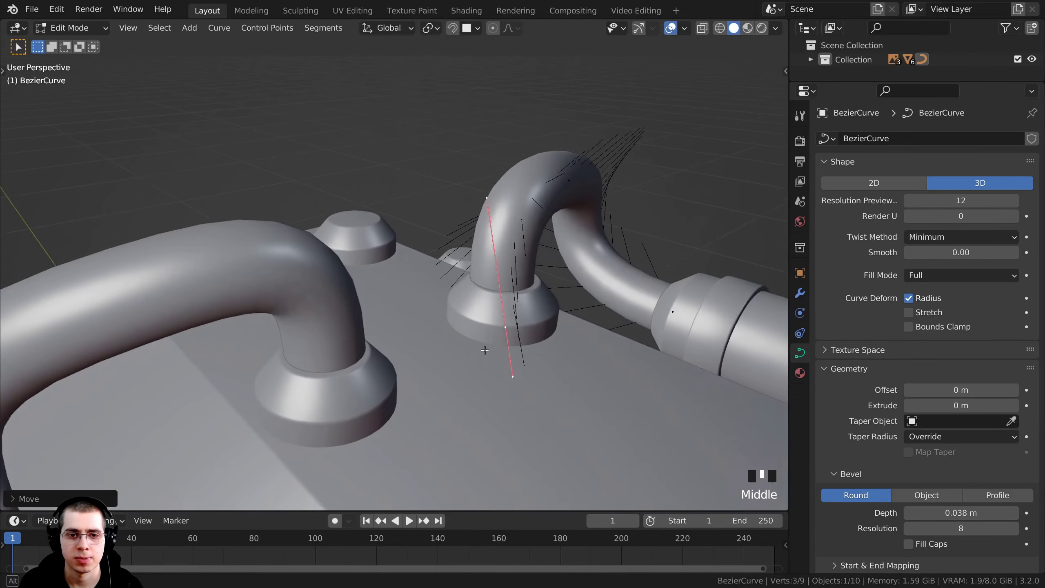
{"action": "key", "text": "g"}
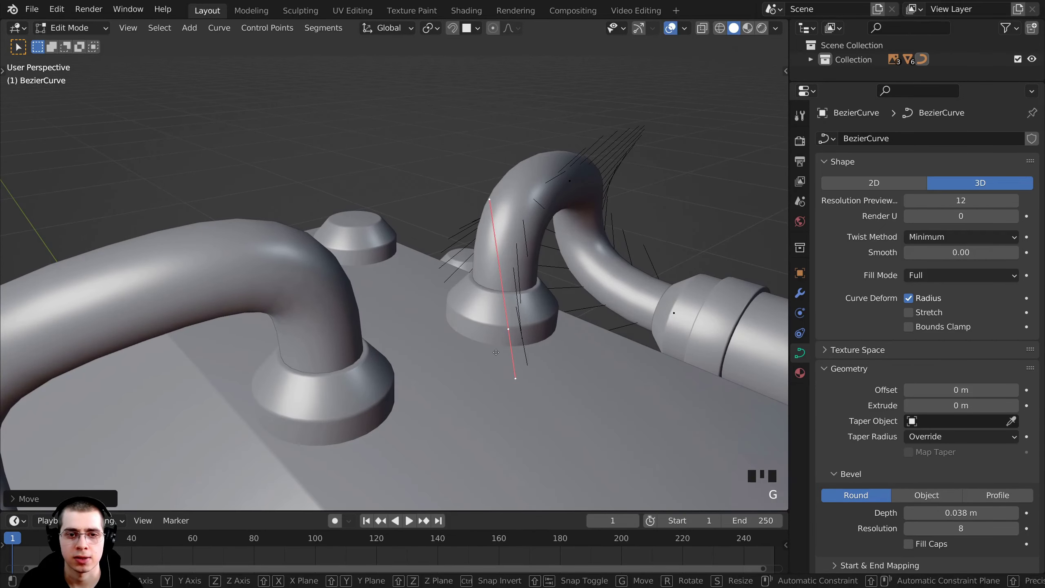
{"action": "left_click", "coordinate": [495, 352]}
Step: Duplicate the curve's control point at the horizontal cylinder's end, place it behind the body, and rotate it 90° about X
{"action": "middle_click_drag", "start_coordinate": [496, 352], "coordinate": [365, 267]}
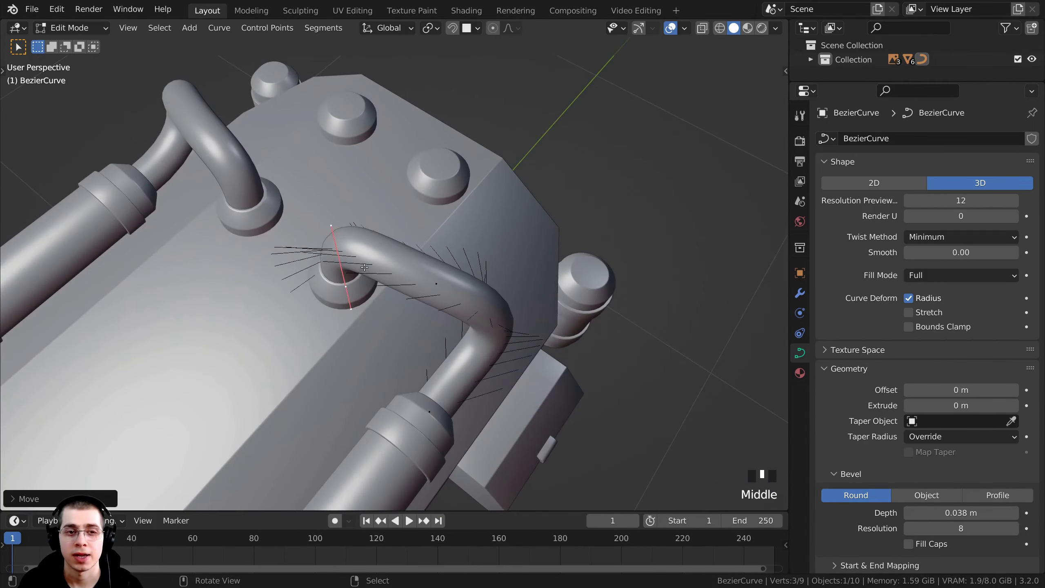
{"action": "middle_click_drag", "start_coordinate": [568, 276], "coordinate": [195, 286], "text": "shift"}
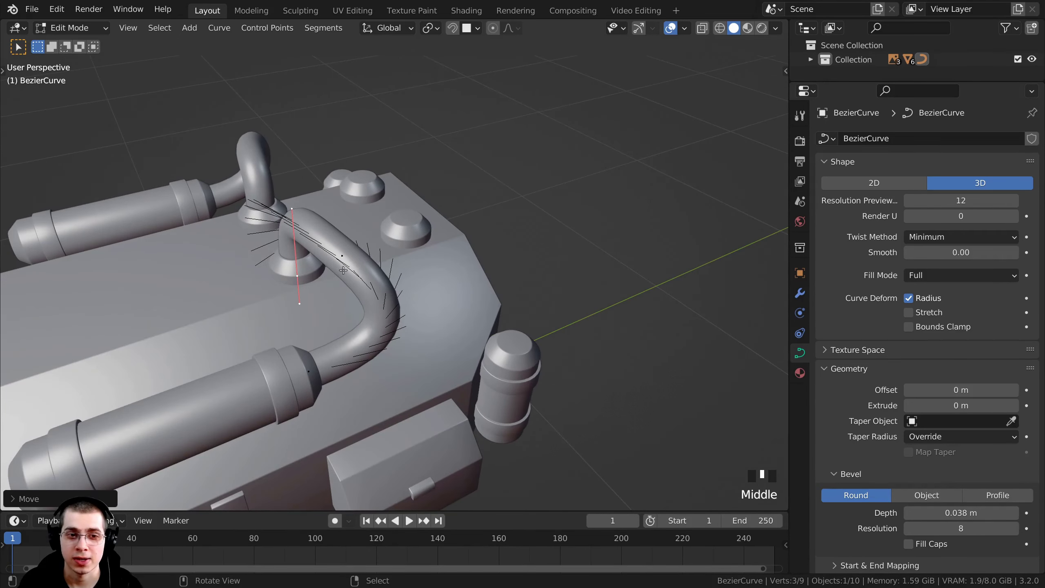
{"action": "middle_click_drag", "start_coordinate": [290, 352], "coordinate": [274, 278]}
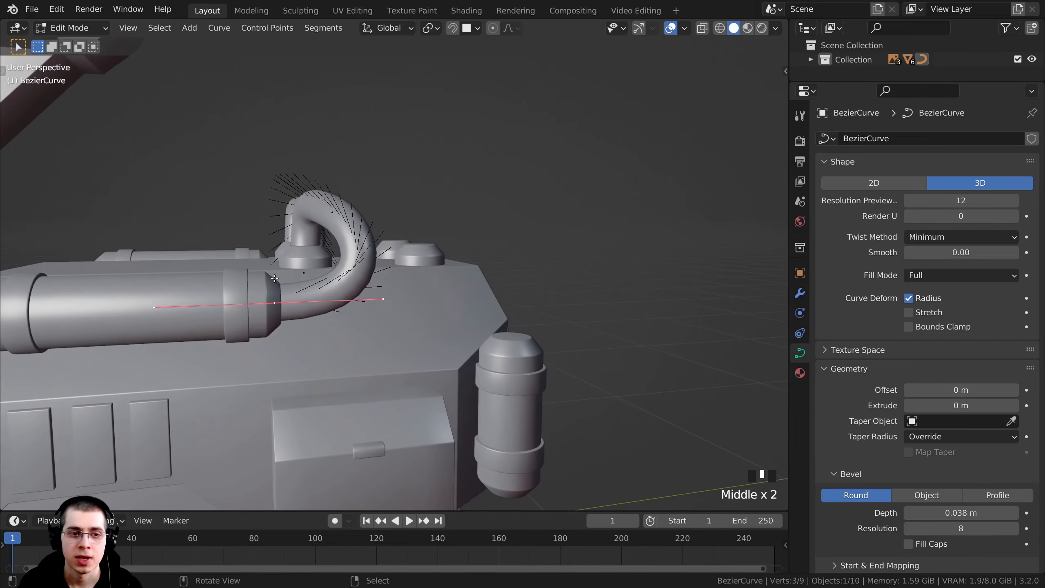
{"action": "key", "text": "shift+d"}
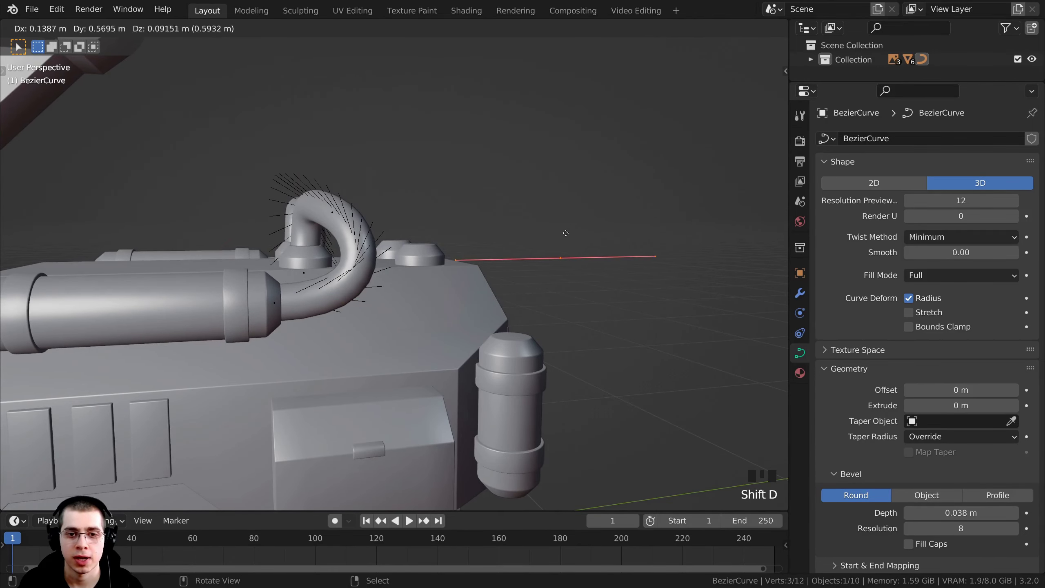
{"action": "left_click", "coordinate": [566, 233]}
{"action": "key", "text": "r"}
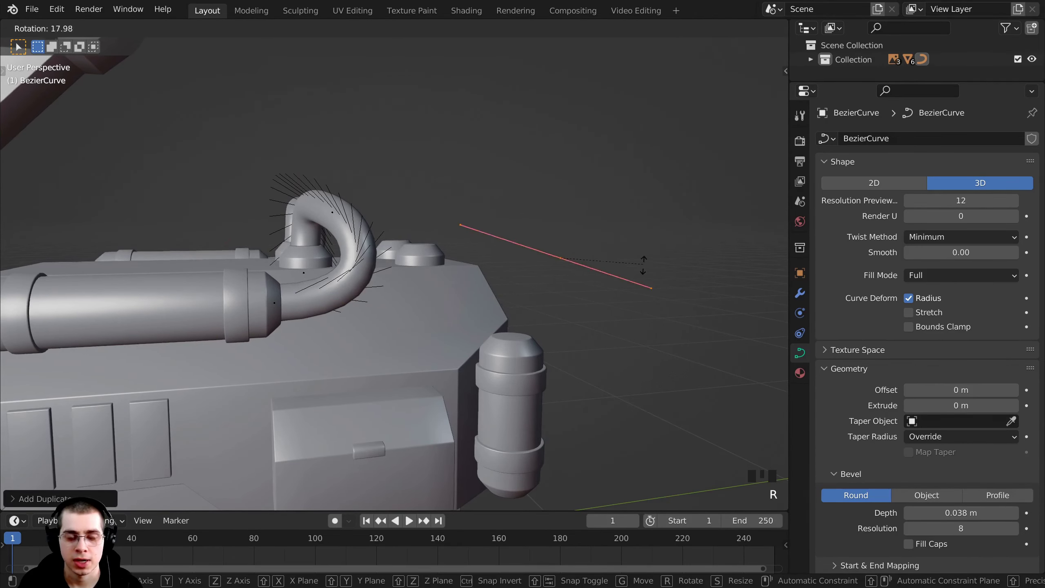
{"action": "key", "text": "x"}
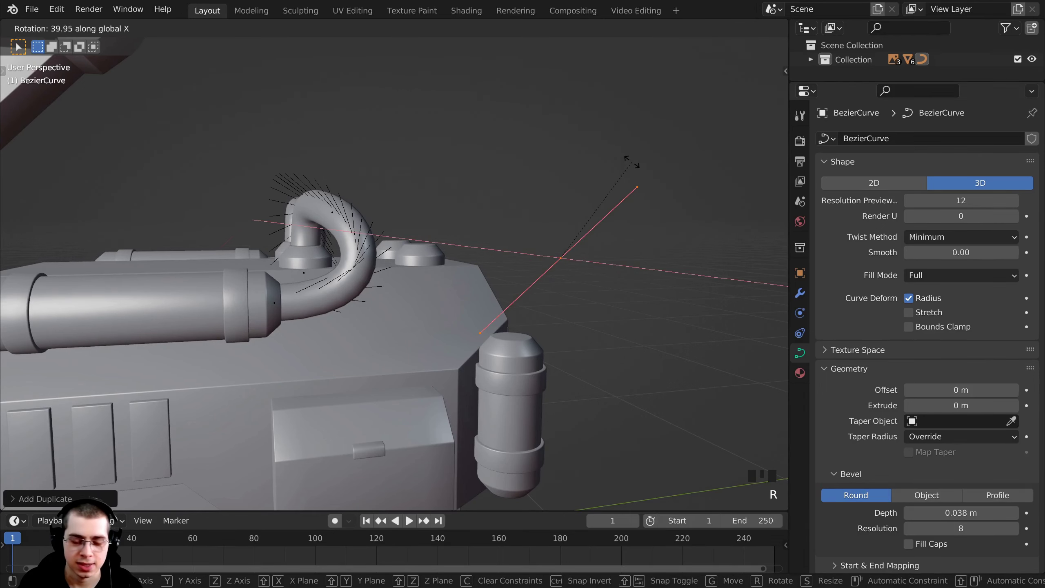
{"action": "type", "text": "90"}
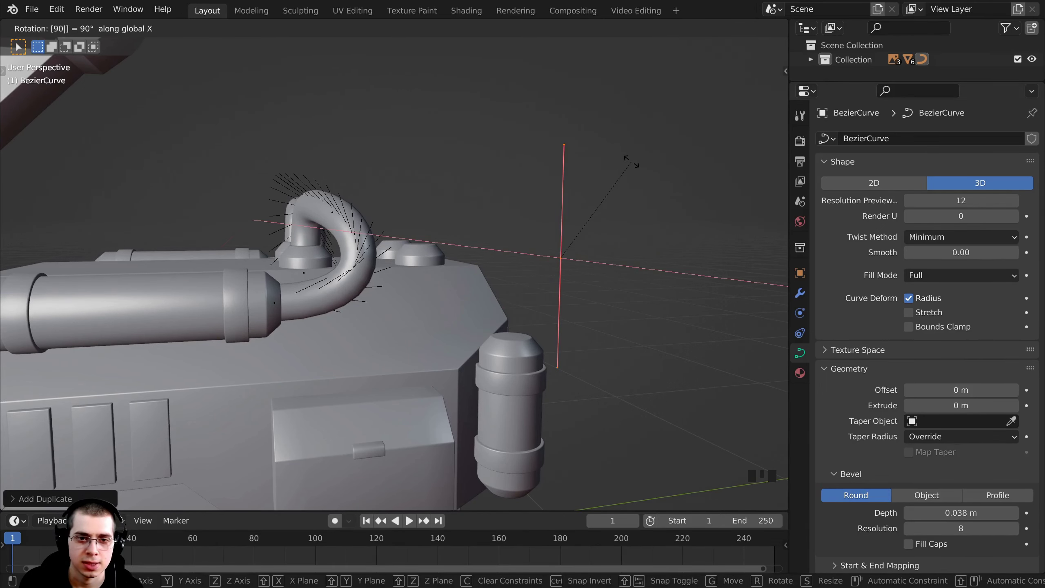
{"action": "key", "text": "Return"}
Step: Move the duplicated point onto the upright corner cylinder's top and extrude it upward to start a second pipe
{"action": "key", "text": "g"}
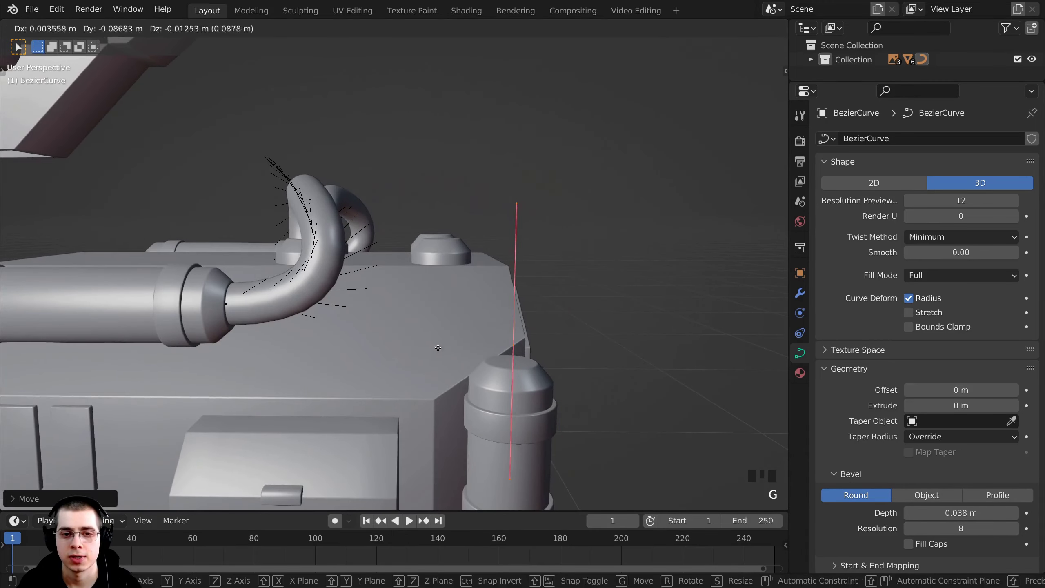
{"action": "middle_click_drag", "start_coordinate": [576, 296], "coordinate": [531, 284], "text": "shift"}
{"action": "key", "text": "e"}
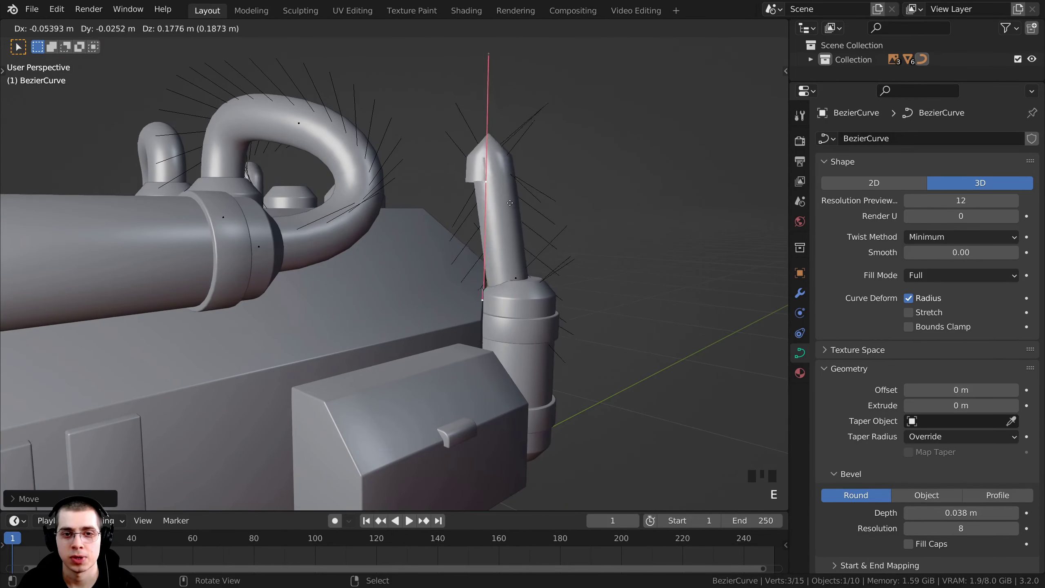
{"action": "left_click", "coordinate": [495, 105]}
{"action": "middle_click_drag", "start_coordinate": [495, 104], "coordinate": [544, 179], "text": "shift"}
{"action": "scroll", "coordinate": [544, 180], "scroll_direction": "up", "scroll_amount": 2}
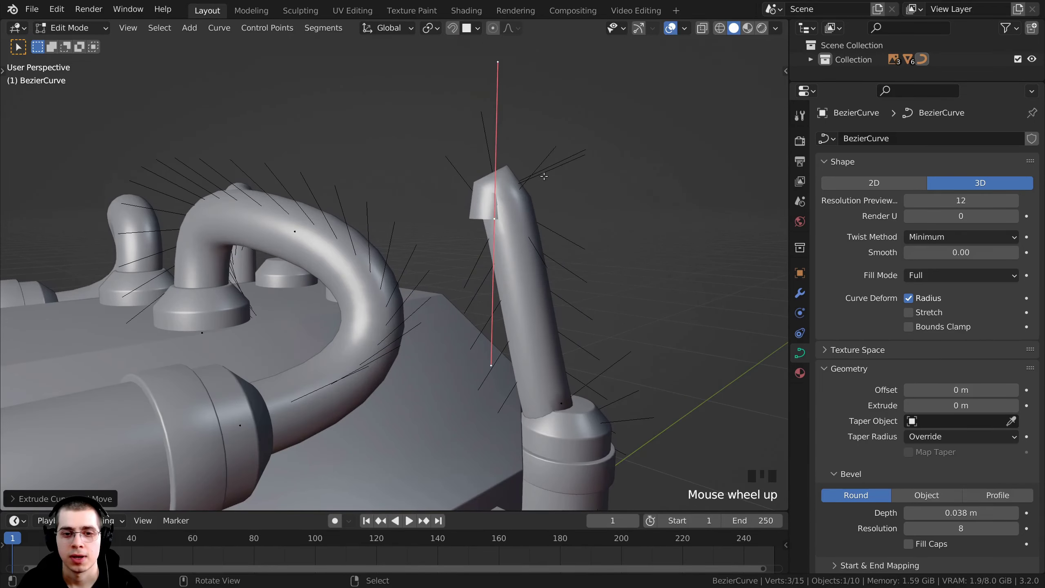
Step: Rotate and shift the new pipe's upper point to bend it inward over the body, and rotate its base point
{"action": "key", "text": "r"}
{"action": "left_click", "coordinate": [521, 272]}
{"action": "key", "text": "g"}
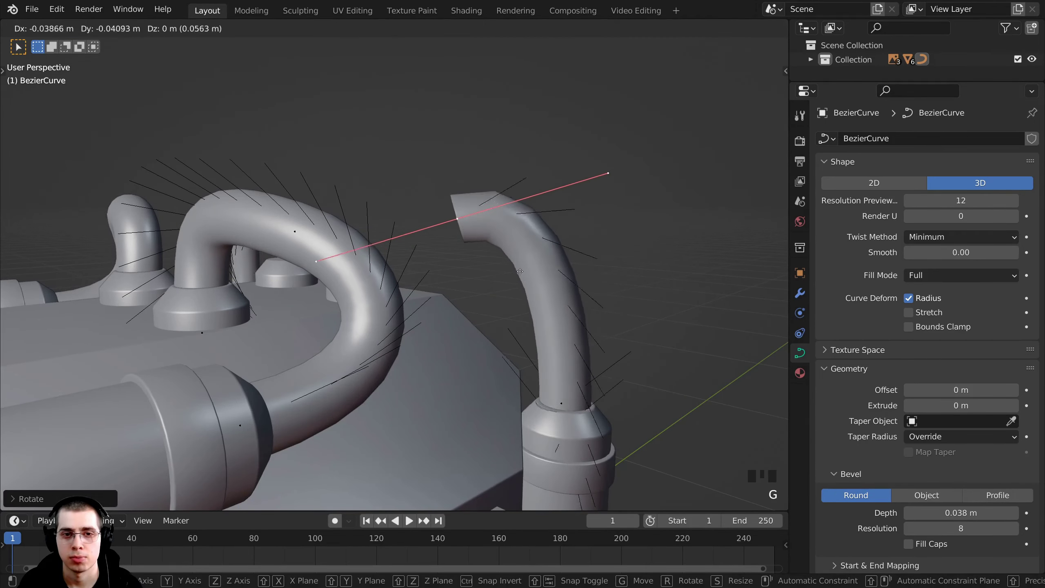
{"action": "left_click", "coordinate": [520, 272]}
{"action": "middle_click_drag", "start_coordinate": [520, 272], "coordinate": [355, 268], "text": "shift"}
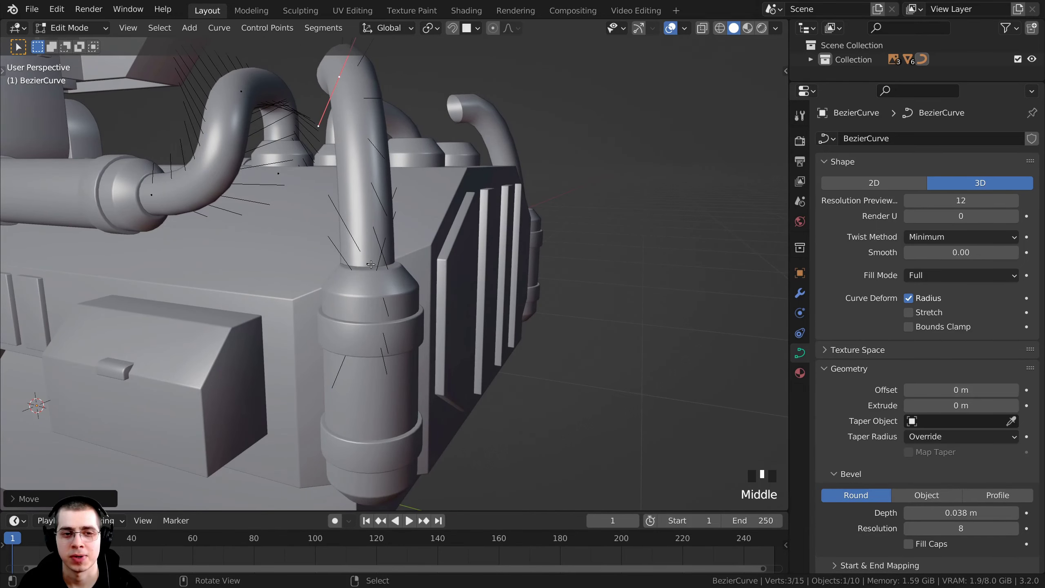
{"action": "key", "text": "r"}
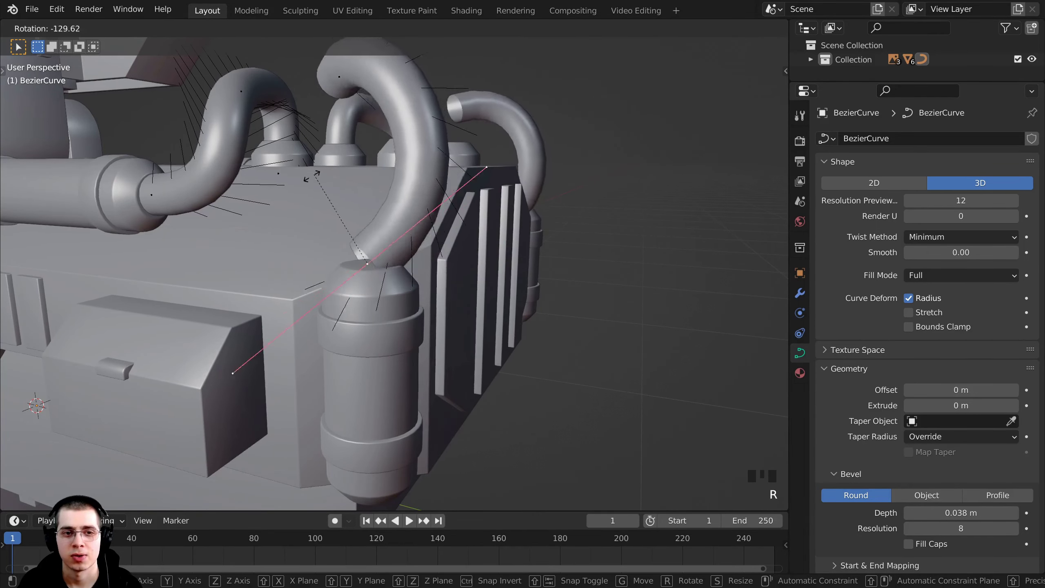
{"action": "left_click", "coordinate": [315, 239]}
{"action": "middle_click_drag", "start_coordinate": [315, 239], "coordinate": [431, 294]}
{"action": "key", "text": "r"}
{"action": "key", "text": "Escape"}
{"action": "key", "text": "r"}
{"action": "key", "text": "s"}
{"action": "key", "text": "Escape"}
{"action": "key", "text": "g"}
{"action": "scroll", "coordinate": [423, 348], "scroll_direction": "down", "scroll_amount": 3}
{"action": "key", "text": "Escape"}
Step: In the top view's wireframe, align the new pipe's upper point with the rear reference pipe, scaling its handles to about 0.65
{"action": "right_click", "coordinate": [362, 296]}
{"action": "key", "text": "KP_7"}
{"action": "key", "text": "z"}
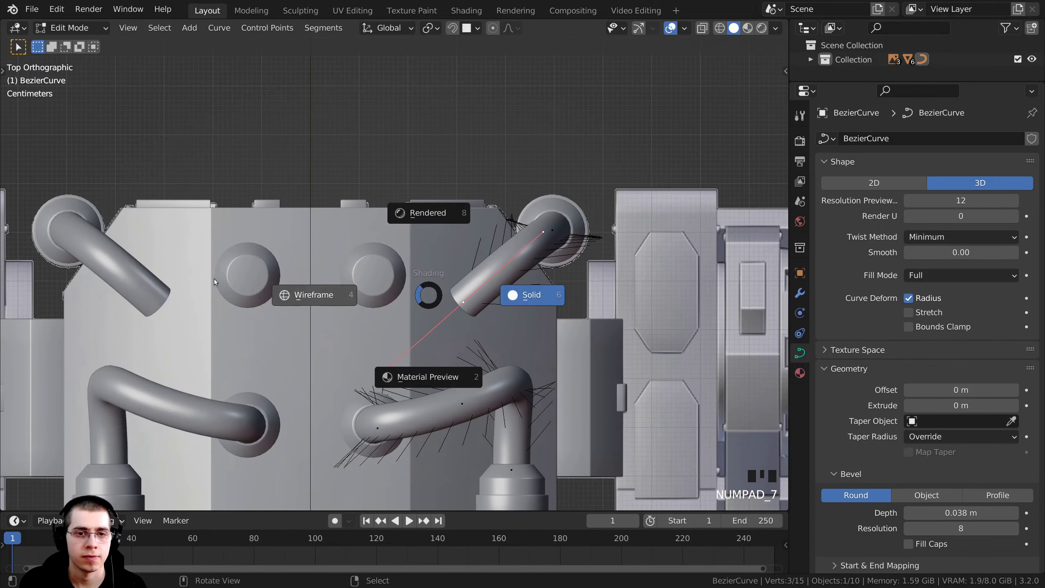
{"action": "left_click", "coordinate": [201, 276]}
{"action": "key", "text": "g"}
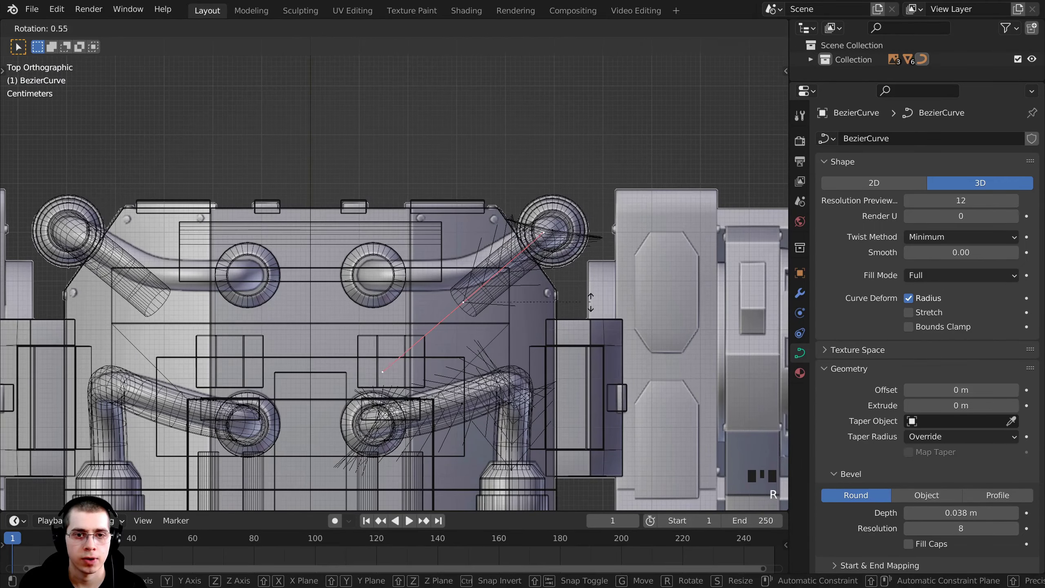
{"action": "left_click", "coordinate": [201, 276]}
{"action": "key", "text": "s"}
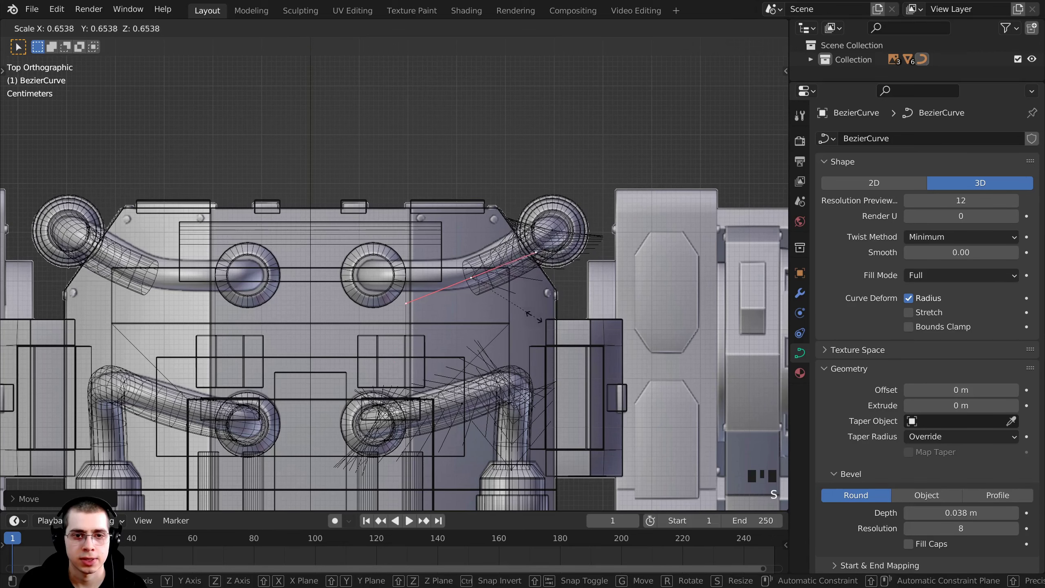
{"action": "left_click", "coordinate": [517, 324]}
{"action": "key", "text": "r"}
{"action": "key", "text": "r"}
{"action": "left_click", "coordinate": [518, 323]}
Step: Extrude the new pipe's end inward along the reference pipe towards the rear collar and resize the new point's handles
{"action": "key", "text": "e"}
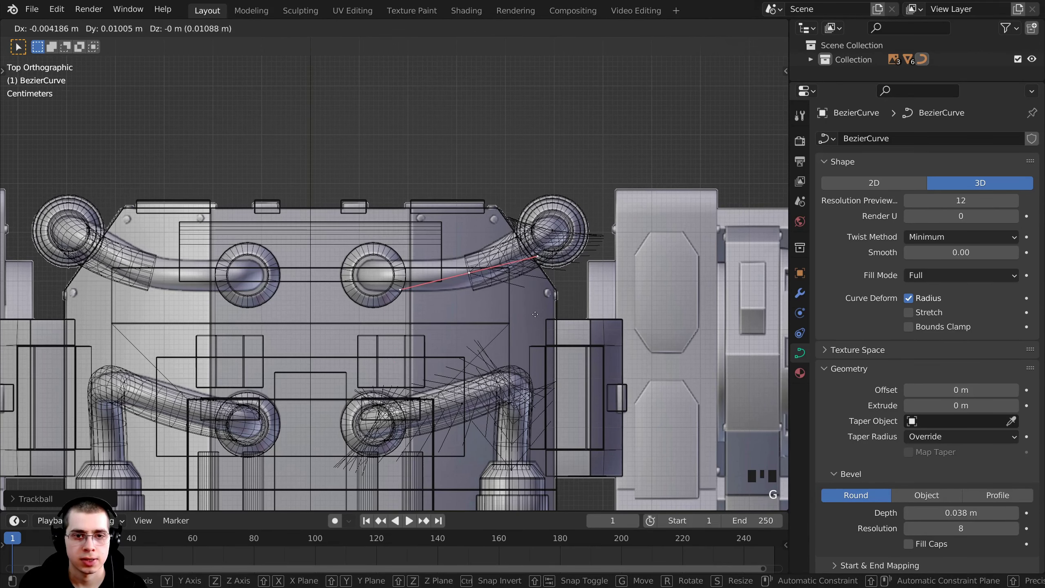
{"action": "left_click", "coordinate": [443, 316]}
{"action": "key", "text": "s"}
{"action": "left_click", "coordinate": [442, 316]}
{"action": "key", "text": "shift+z"}
Step: Return to solid shading and rotate and move the extruded end point so the pipe angles down towards the rear collar
{"action": "mouse_move", "coordinate": [443, 316]}
{"action": "middle_mouse_down"}
{"action": "mouse_move", "coordinate": [515, 231]}
{"action": "mouse_move", "coordinate": [555, 201]}
{"action": "middle_mouse_up"}
{"action": "key", "text": "z"}
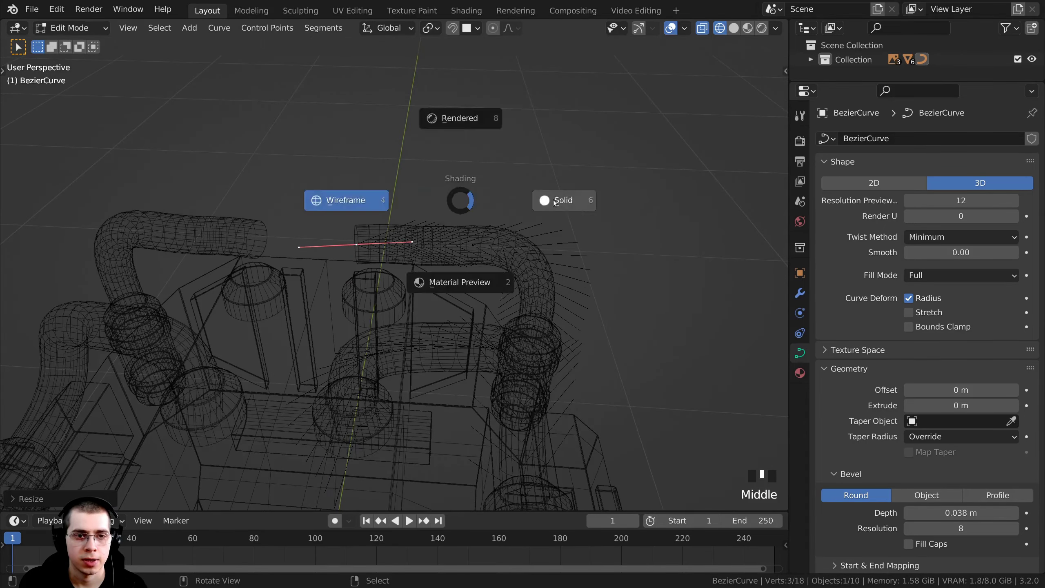
{"action": "left_click", "coordinate": [555, 202]}
{"action": "key", "text": "r"}
{"action": "left_click", "coordinate": [402, 168]}
{"action": "key", "text": "g"}
{"action": "left_click", "coordinate": [402, 168]}
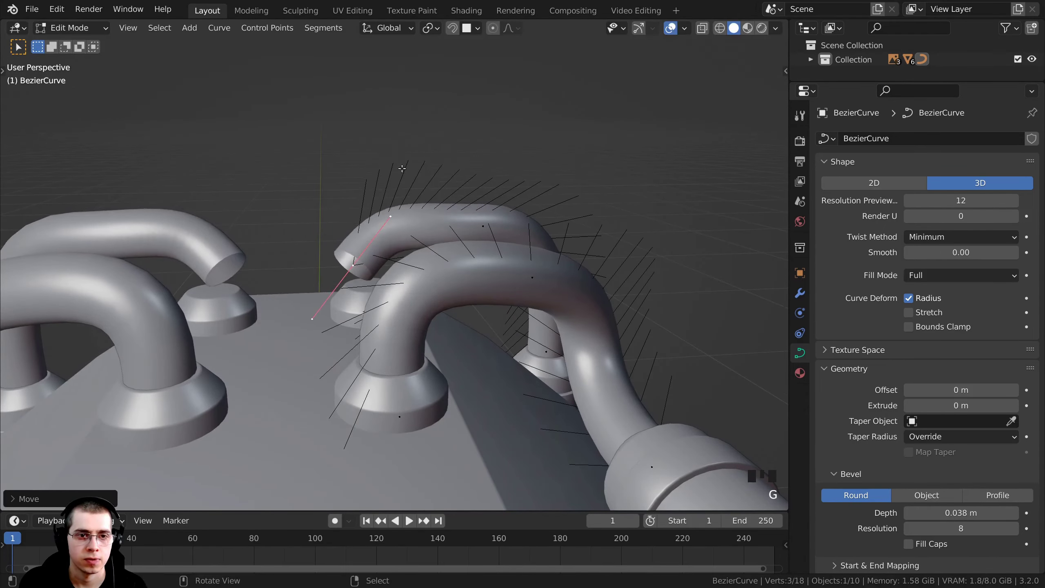
Step: Refine the rear pipe's bend by rotating its end point further upright and moving it towards the collar
{"action": "middle_click_drag", "start_coordinate": [403, 168], "coordinate": [633, 363]}
{"action": "key", "text": "r"}
{"action": "left_click", "coordinate": [569, 258]}
{"action": "key", "text": "g"}
{"action": "left_click", "coordinate": [616, 287]}
{"action": "key", "text": "r"}
{"action": "left_click", "coordinate": [570, 249]}
{"action": "key", "text": "g"}
{"action": "left_click", "coordinate": [569, 250]}
Step: Reposition the rear pipe's curve points and handles so its end runs straight down into the collar's centre
{"action": "key", "text": "g"}
{"action": "left_click", "coordinate": [526, 371]}
{"action": "key", "text": "g"}
{"action": "left_click", "coordinate": [426, 299]}
{"action": "key", "text": "g"}
{"action": "left_click", "coordinate": [576, 371]}
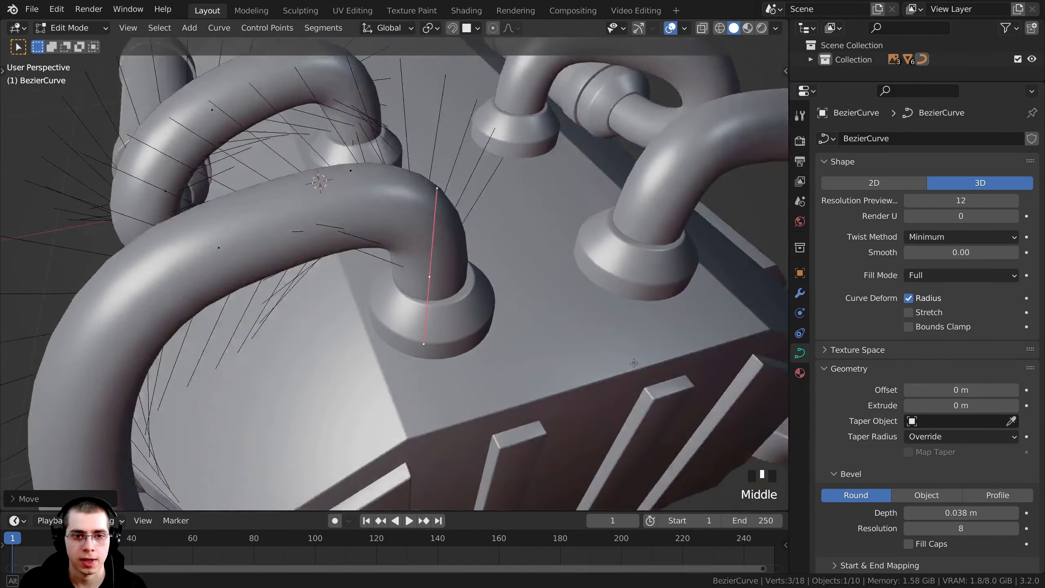
{"action": "key", "text": "g"}
{"action": "left_click", "coordinate": [441, 301]}
Step: Leave the curve's Edit Mode and save the Blender file
{"action": "key", "text": "Tab"}
{"action": "scroll", "coordinate": [441, 301], "scroll_direction": "down", "scroll_amount": 2}
{"action": "middle_click_drag", "start_coordinate": [441, 300], "coordinate": [614, 319]}
{"action": "scroll", "coordinate": [572, 308], "scroll_direction": "up", "scroll_amount": 2}
{"action": "key", "text": "ctrl+s"}
{"action": "scroll", "coordinate": [459, 298], "scroll_direction": "up", "scroll_amount": 1}
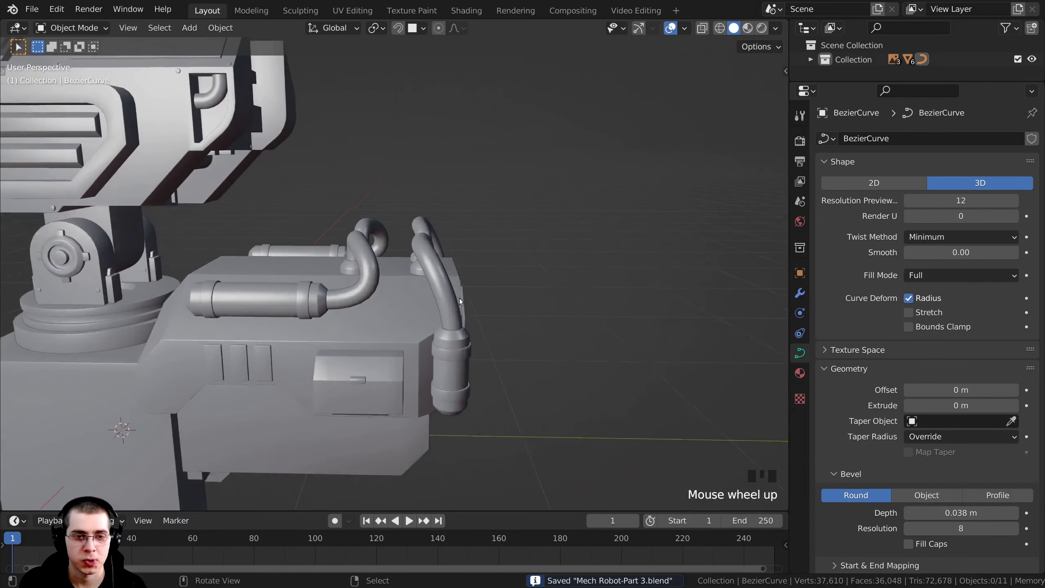
Step: Select the pipe curve and reduce its bevel depth to 0.033 m
{"action": "scroll", "coordinate": [459, 298], "scroll_direction": "up", "scroll_amount": 3}
{"action": "left_click", "coordinate": [496, 297]}
{"action": "middle_click_drag", "start_coordinate": [496, 297], "coordinate": [479, 263], "text": "shift"}
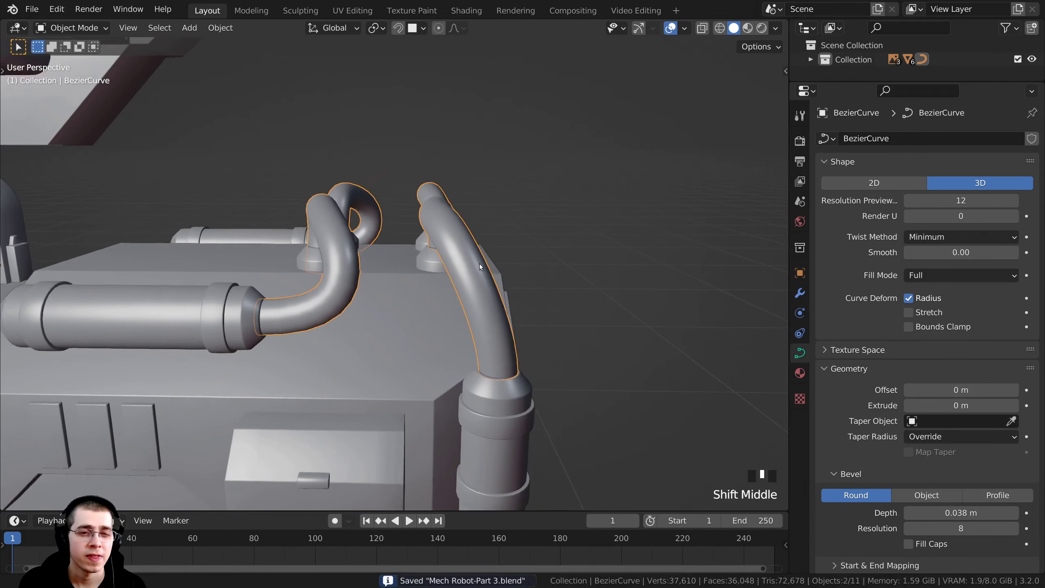
{"action": "scroll", "coordinate": [433, 255], "scroll_direction": "up", "scroll_amount": 1}
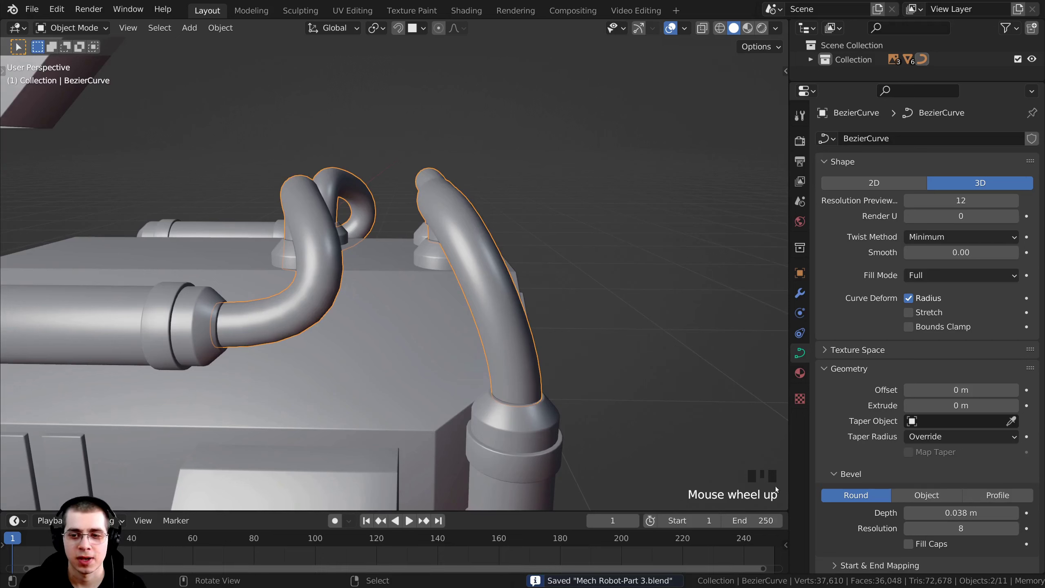
{"action": "scroll", "coordinate": [864, 443], "scroll_direction": "down", "scroll_amount": 2}
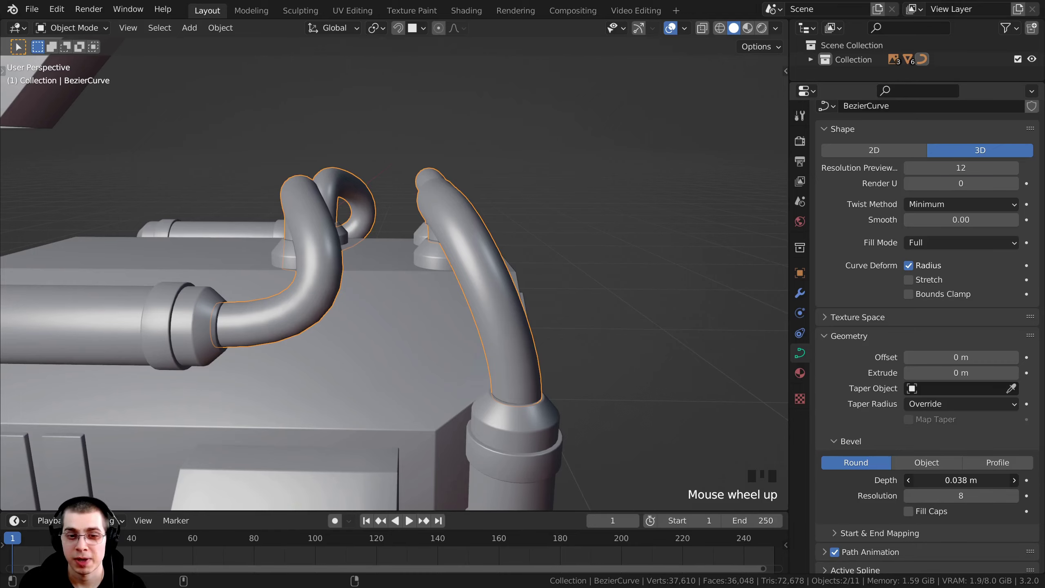
{"action": "left_click_drag", "start_coordinate": [961, 480], "coordinate": [930, 480], "text": "shift"}
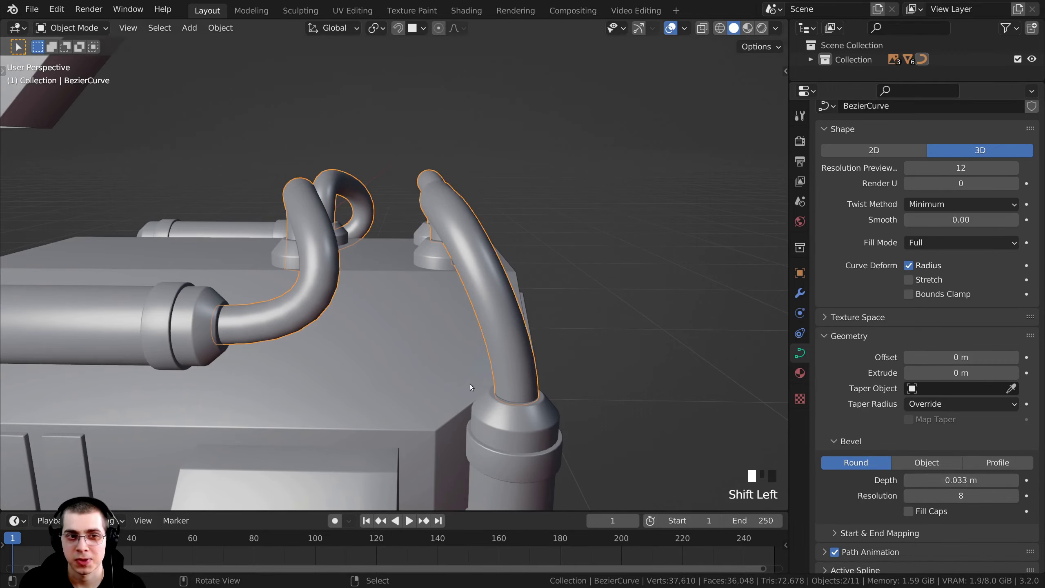
Step: Deselect the thinner pipes and save the Blender file again
{"action": "middle_click_drag", "start_coordinate": [471, 384], "coordinate": [494, 397]}
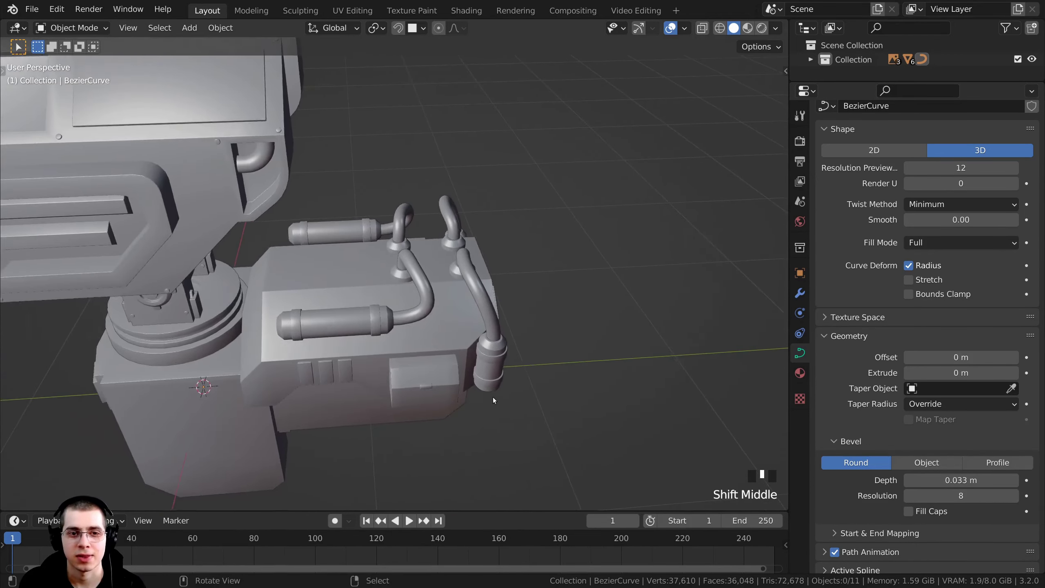
{"action": "scroll", "coordinate": [494, 397], "scroll_direction": "down", "scroll_amount": 5}
{"action": "middle_click_drag", "start_coordinate": [482, 342], "coordinate": [400, 198]}
{"action": "key", "text": "ctrl+s"}
Step: Select the small round lamp object on the lower front of the robot's head
{"action": "scroll", "coordinate": [482, 314], "scroll_direction": "up", "scroll_amount": 2}
{"action": "scroll", "coordinate": [399, 199], "scroll_direction": "up", "scroll_amount": 2}
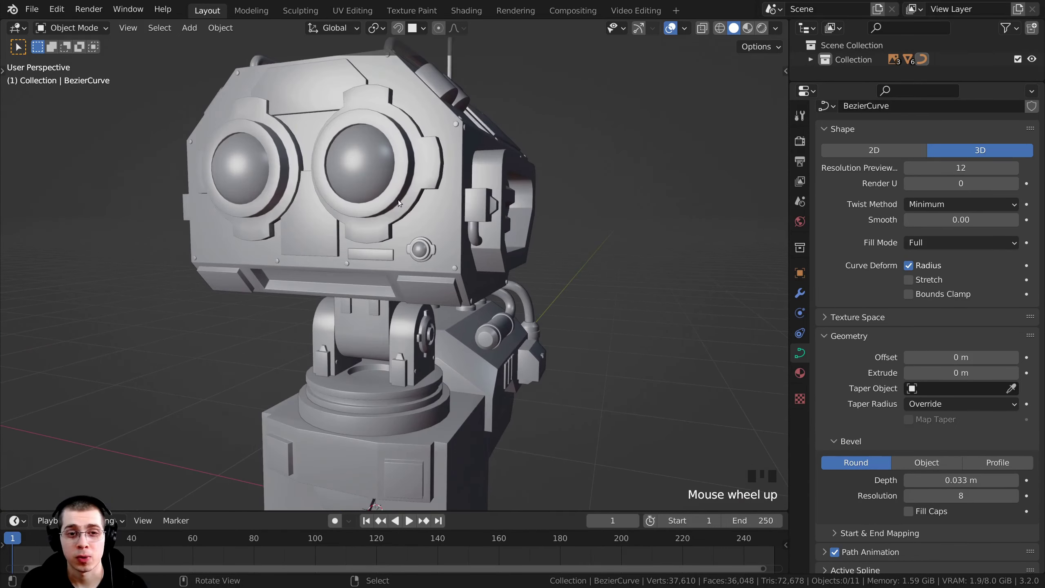
{"action": "scroll", "coordinate": [426, 247], "scroll_direction": "up", "scroll_amount": 2}
{"action": "left_click", "coordinate": [440, 247]}
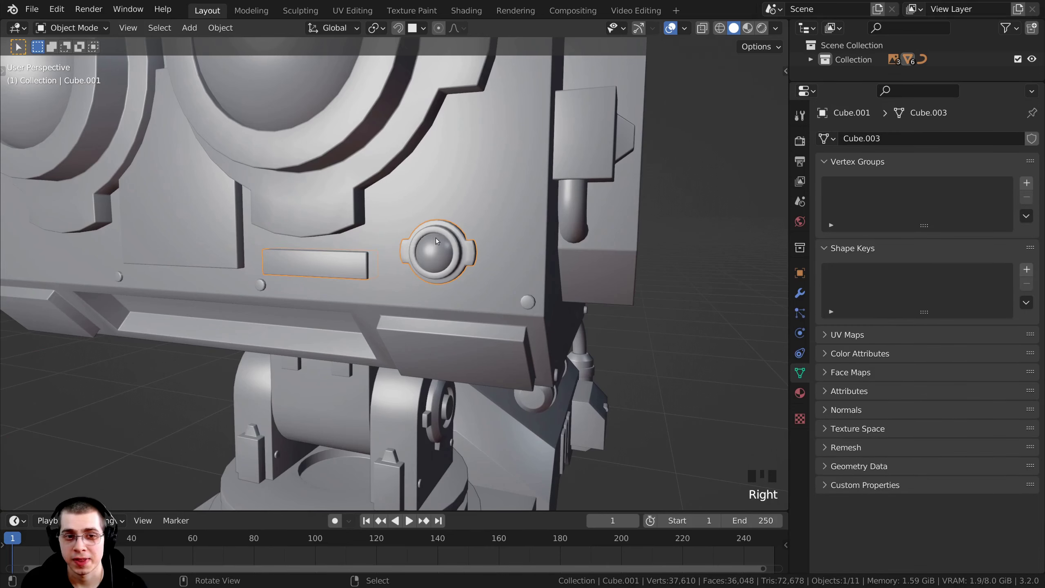
{"action": "scroll", "coordinate": [432, 240], "scroll_direction": "down", "scroll_amount": 2}
{"action": "scroll", "coordinate": [383, 180], "scroll_direction": "up", "scroll_amount": 1}
{"action": "scroll", "coordinate": [388, 195], "scroll_direction": "down", "scroll_amount": 1}
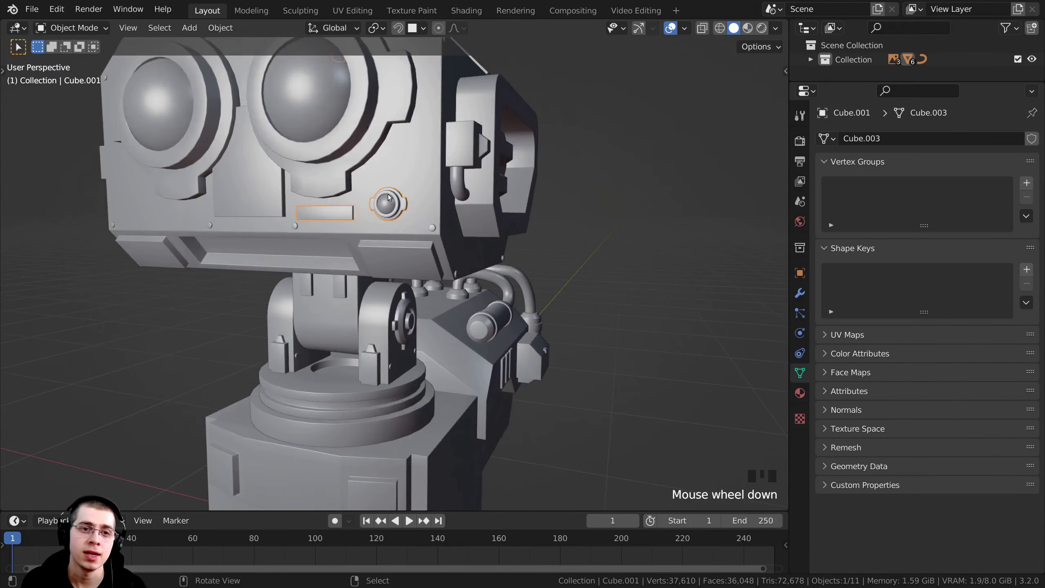
Step: Examine the head's round lamp and the front of the body below it
{"action": "middle_click_drag", "start_coordinate": [388, 194], "coordinate": [446, 263], "text": "shift"}
{"action": "scroll", "coordinate": [476, 224], "scroll_direction": "up", "scroll_amount": 2}
{"action": "scroll", "coordinate": [502, 203], "scroll_direction": "down", "scroll_amount": 6}
{"action": "scroll", "coordinate": [423, 163], "scroll_direction": "up", "scroll_amount": 2}
{"action": "scroll", "coordinate": [458, 207], "scroll_direction": "up", "scroll_amount": 1}
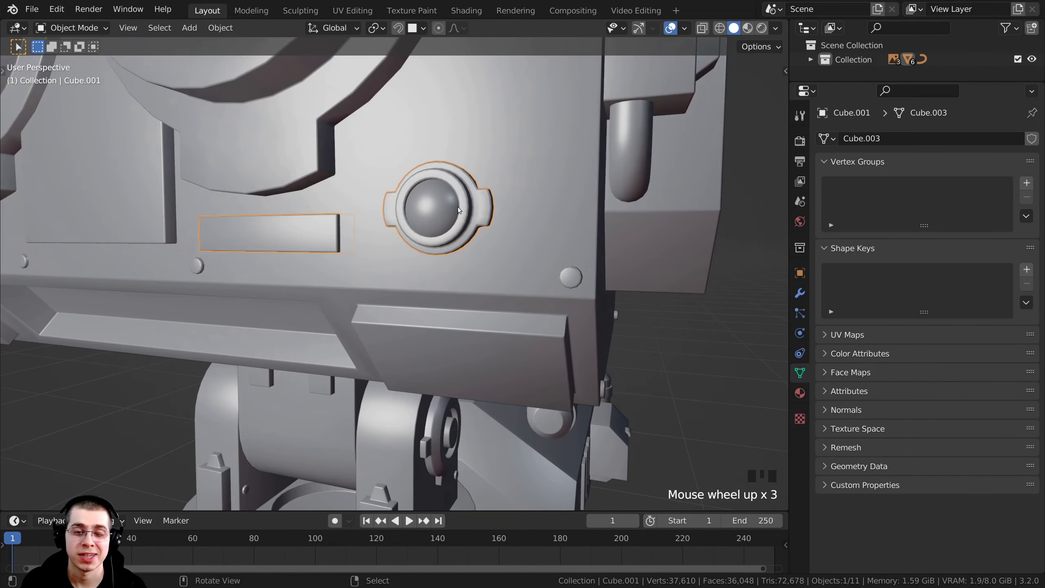
{"action": "scroll", "coordinate": [454, 205], "scroll_direction": "down", "scroll_amount": 5}
{"action": "middle_click_drag", "start_coordinate": [454, 206], "coordinate": [398, 400], "text": "shift"}
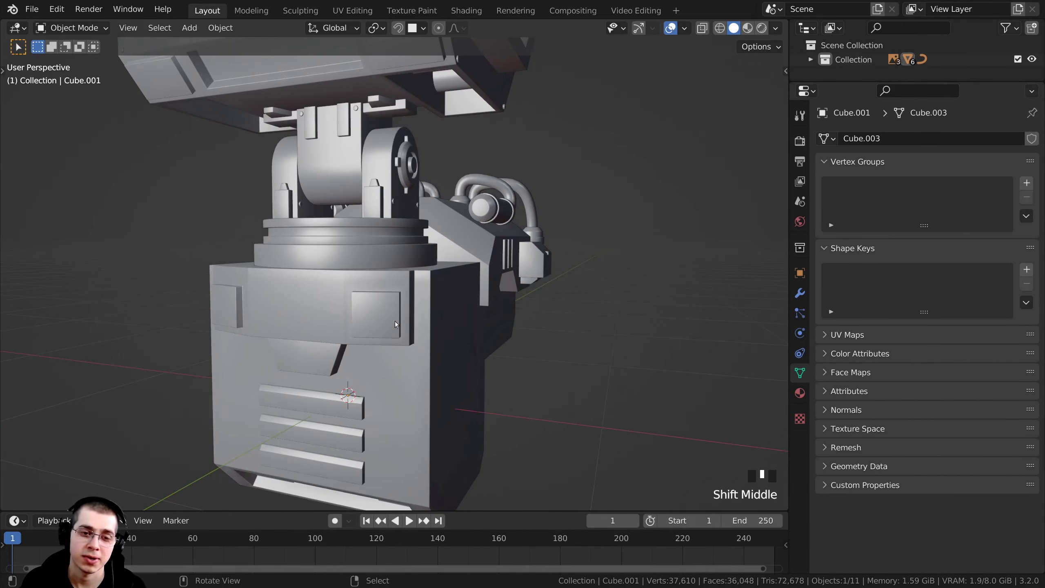
{"action": "middle_click_drag", "start_coordinate": [395, 324], "coordinate": [410, 307], "text": "shift"}
{"action": "scroll", "coordinate": [420, 210], "scroll_direction": "down", "scroll_amount": 1}
{"action": "mouse_move", "coordinate": [420, 211]}
{"action": "middle_mouse_down", "text": "shift"}
{"action": "mouse_move", "coordinate": [410, 302]}
{"action": "mouse_move", "coordinate": [421, 300]}
{"action": "mouse_move", "coordinate": [406, 307]}
{"action": "mouse_move", "coordinate": [385, 297]}
{"action": "mouse_move", "coordinate": [418, 230]}
{"action": "middle_mouse_up", "text": "shift"}
Step: Enter Edit Mode and select only the round lamp's linked ring and dome geometry
{"action": "key", "text": "Tab"}
{"action": "key", "text": "a"}
{"action": "key", "text": "a"}
{"action": "scroll", "coordinate": [336, 276], "scroll_direction": "up", "scroll_amount": 5}
{"action": "scroll", "coordinate": [418, 230], "scroll_direction": "up", "scroll_amount": 3}
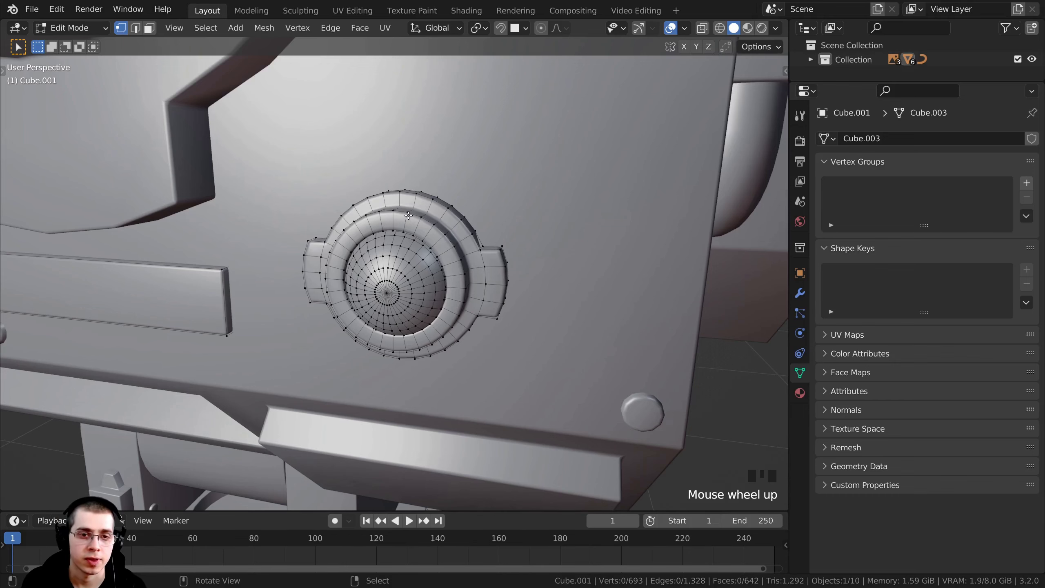
{"action": "key", "text": "l"}
{"action": "key", "text": "l"}
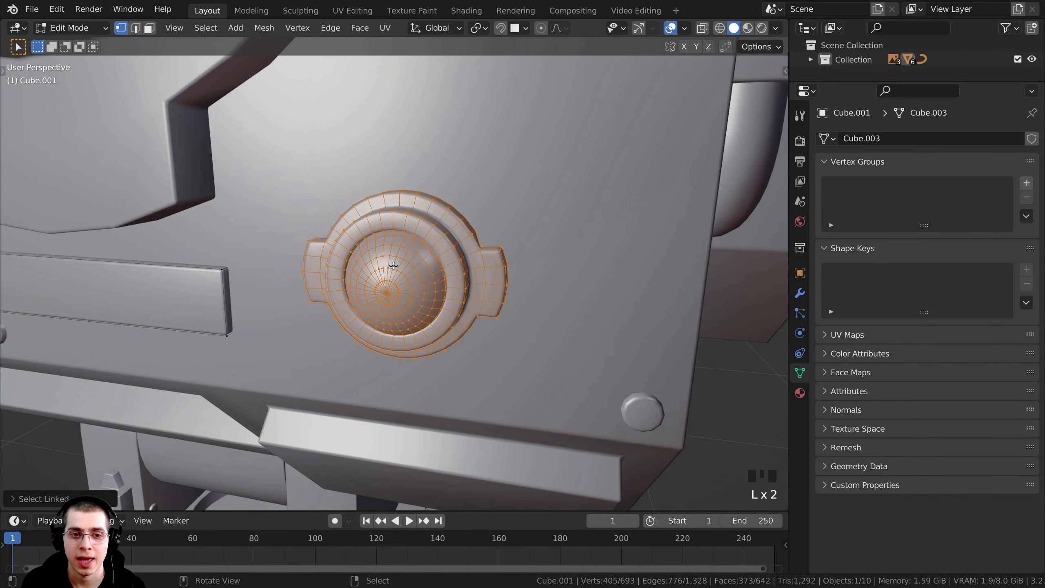
Step: Duplicate the selected lamp geometry about 0.51 m straight down along the global Z axis
{"action": "scroll", "coordinate": [404, 315], "scroll_direction": "down", "scroll_amount": 2}
{"action": "middle_click_drag", "start_coordinate": [404, 314], "coordinate": [393, 133], "text": "shift"}
{"action": "scroll", "coordinate": [381, 137], "scroll_direction": "down", "scroll_amount": 2}
{"action": "key", "text": "shift+d"}
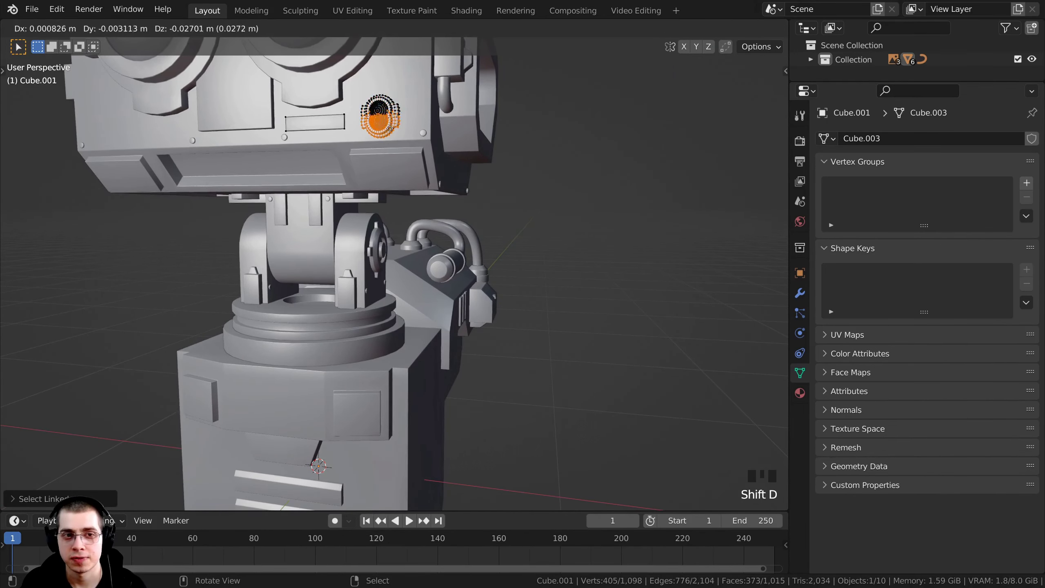
{"action": "key", "text": "z"}
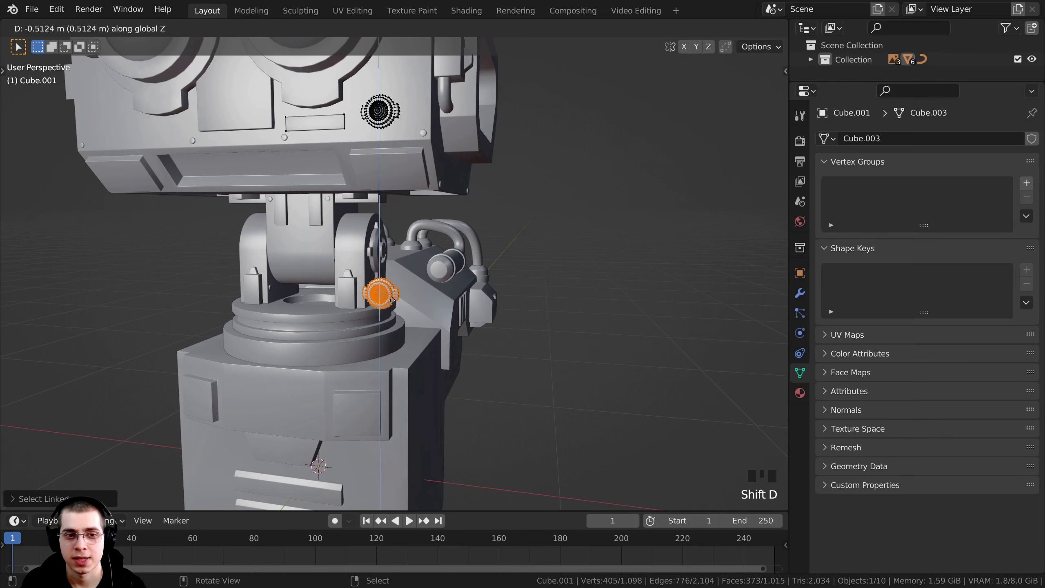
{"action": "left_click", "coordinate": [393, 348]}
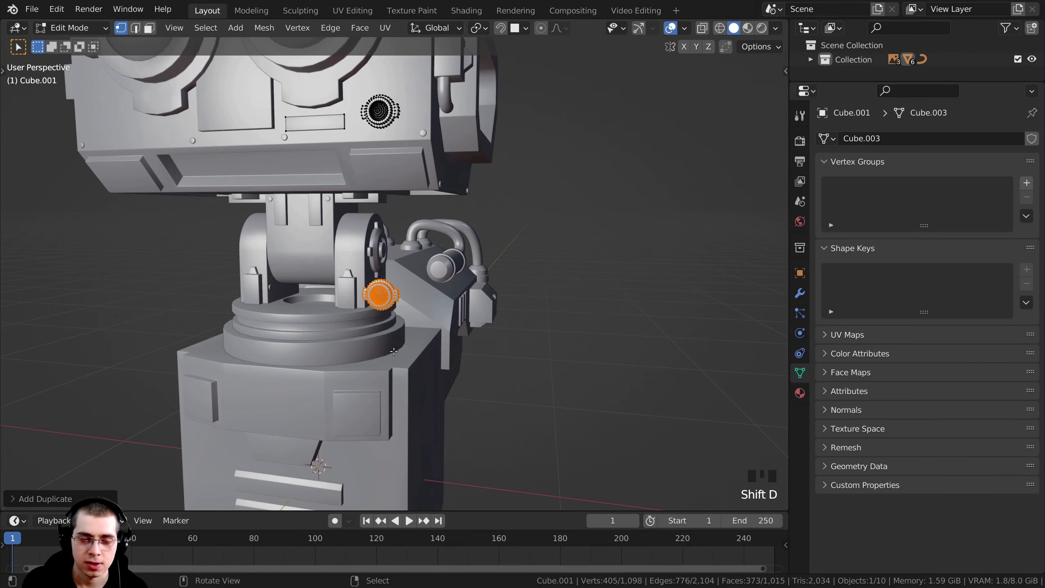
Step: Separate the duplicated lamp into its own object and return to Object Mode
{"action": "middle_click_drag", "start_coordinate": [356, 293], "coordinate": [357, 291]}
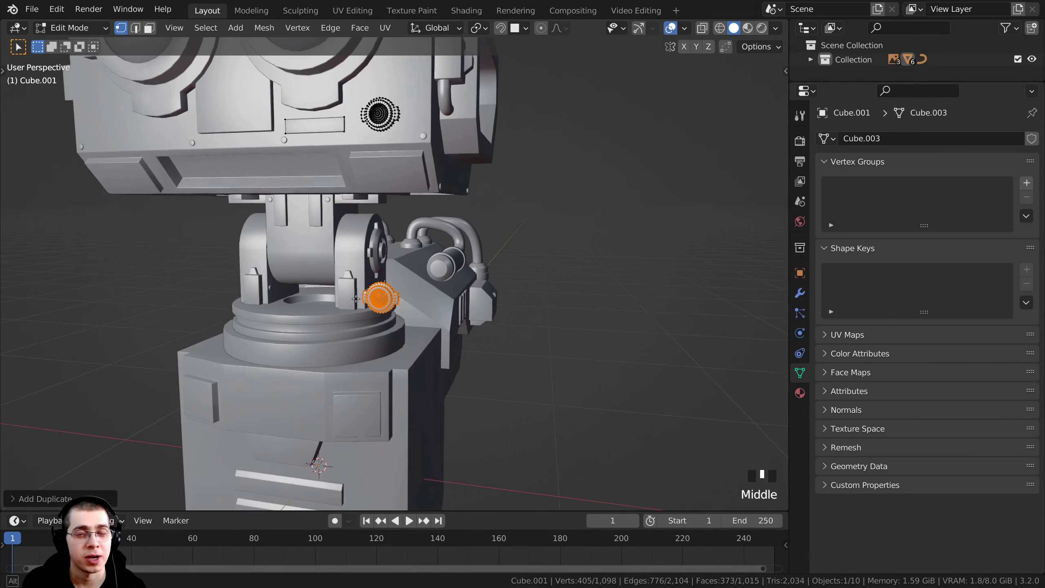
{"action": "scroll", "coordinate": [356, 291], "scroll_direction": "up", "scroll_amount": 2}
{"action": "key", "text": "p"}
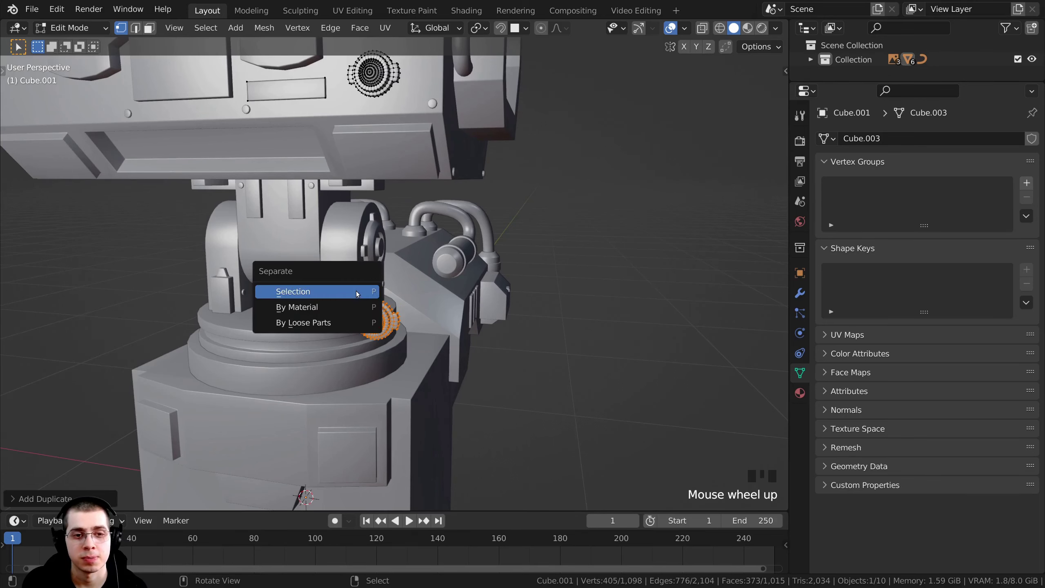
{"action": "left_click", "coordinate": [319, 292]}
{"action": "key", "text": "Tab"}
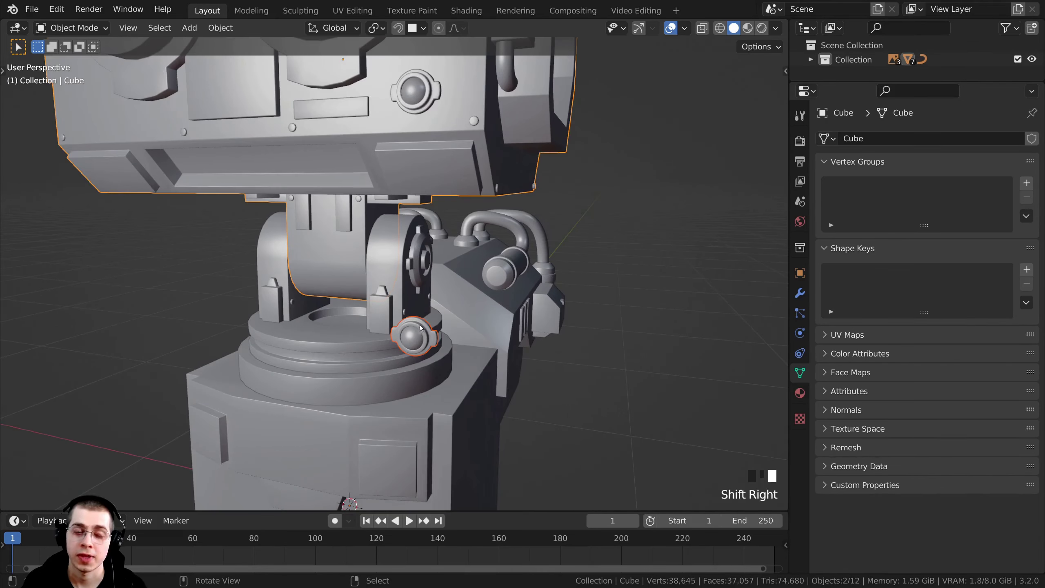
Step: Select only the separated lamp object, leaving the head and body unselected
{"action": "middle_click_drag", "start_coordinate": [418, 341], "coordinate": [527, 219], "text": "shift"}
{"action": "right_click", "coordinate": [428, 251]}
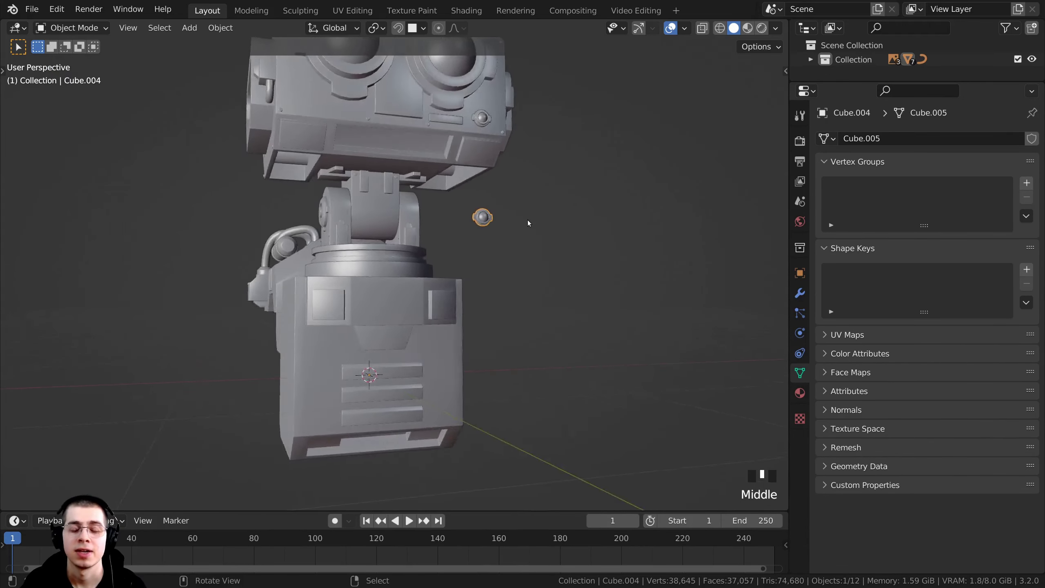
{"action": "scroll", "coordinate": [526, 192], "scroll_direction": "up", "scroll_amount": 2}
{"action": "right_click", "coordinate": [434, 305], "text": "shift"}
{"action": "right_click", "coordinate": [529, 185]}
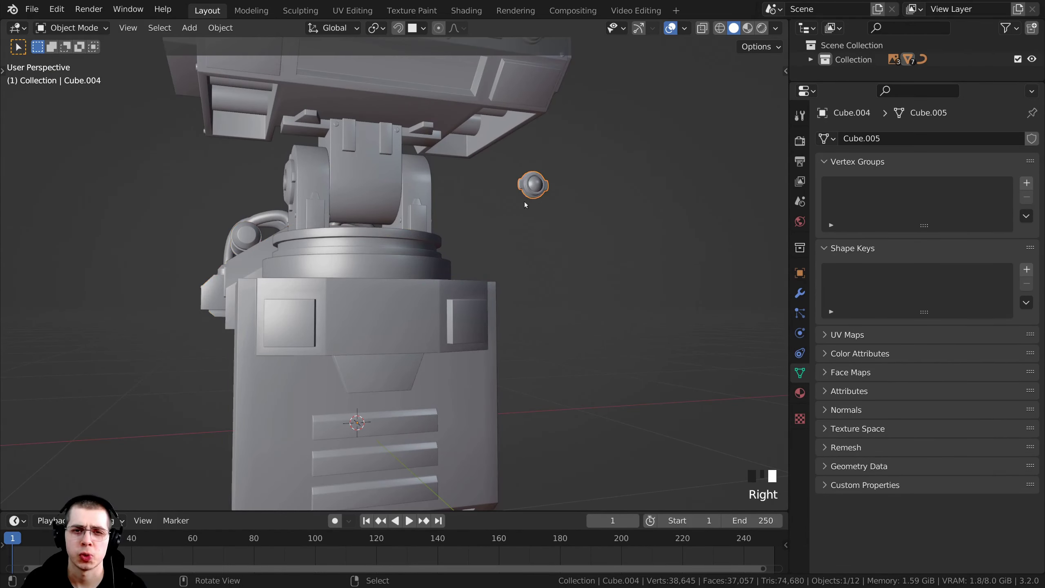
{"action": "right_click", "coordinate": [435, 299], "text": "shift"}
{"action": "right_click", "coordinate": [523, 188]}
Step: Examine the body's front from several angles around its panels and horizontal slats
{"action": "scroll", "coordinate": [393, 300], "scroll_direction": "down", "scroll_amount": 2}
{"action": "middle_click_drag", "start_coordinate": [394, 301], "coordinate": [379, 302], "text": "shift"}
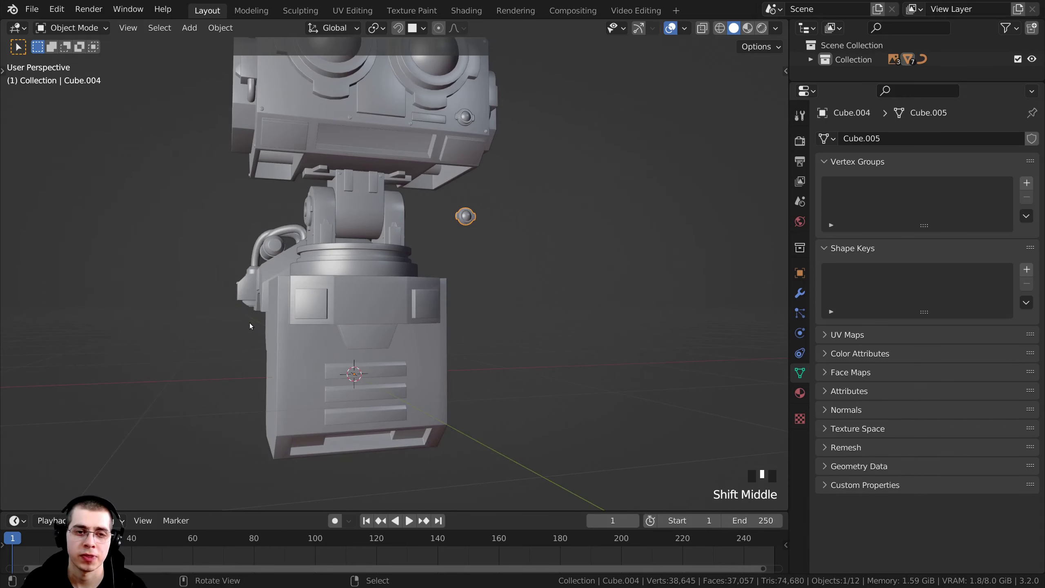
{"action": "middle_click_drag", "start_coordinate": [436, 237], "coordinate": [423, 234]}
{"action": "scroll", "coordinate": [437, 173], "scroll_direction": "up", "scroll_amount": 2}
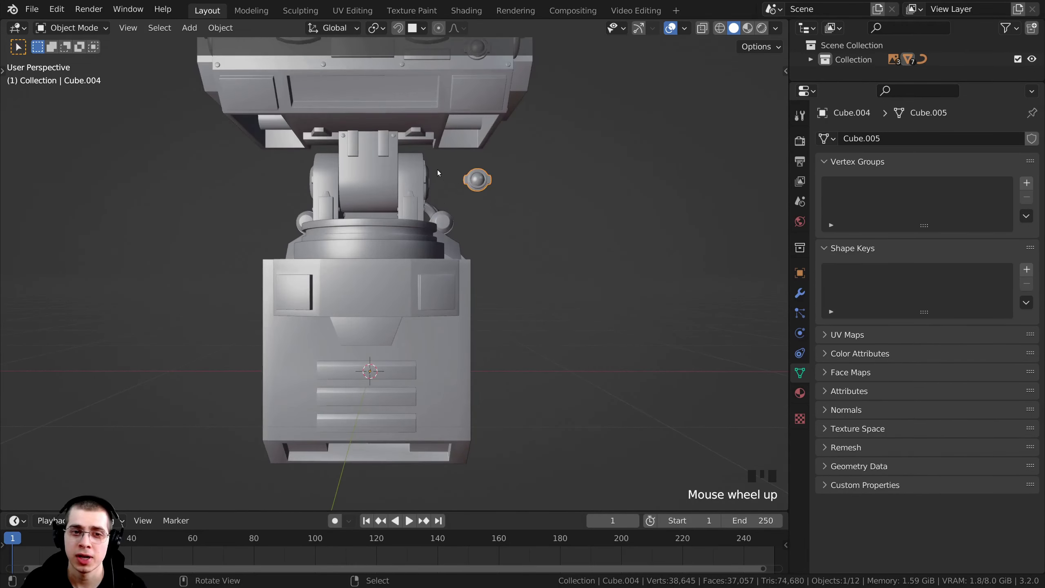
{"action": "middle_click_drag", "start_coordinate": [379, 289], "coordinate": [353, 275], "text": "shift"}
{"action": "scroll", "coordinate": [457, 415], "scroll_direction": "up", "scroll_amount": 2}
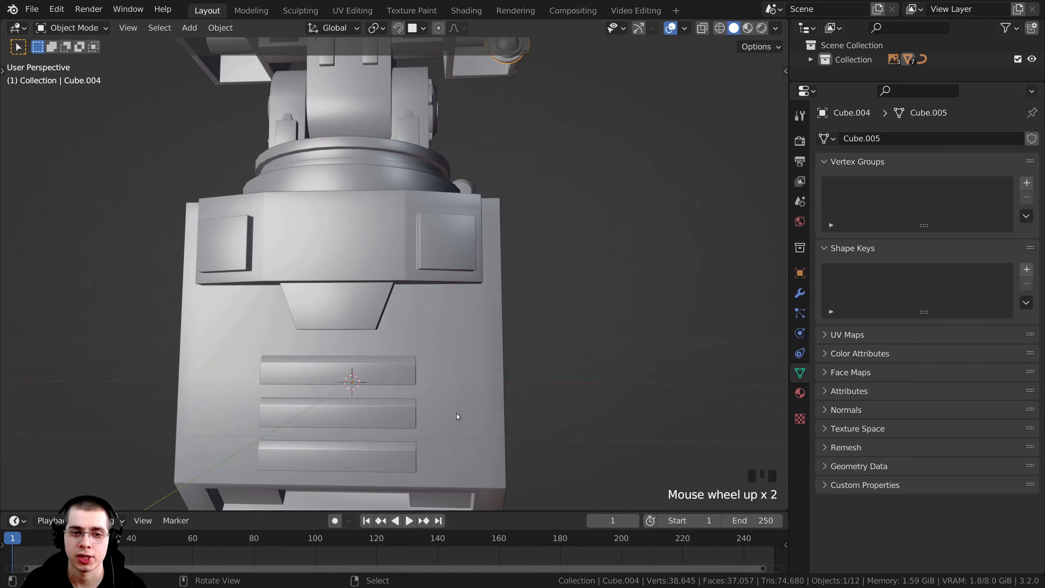
{"action": "scroll", "coordinate": [456, 343], "scroll_direction": "down", "scroll_amount": 2}
{"action": "middle_click_drag", "start_coordinate": [456, 343], "coordinate": [488, 272], "text": "shift"}
{"action": "scroll", "coordinate": [493, 160], "scroll_direction": "up", "scroll_amount": 1}
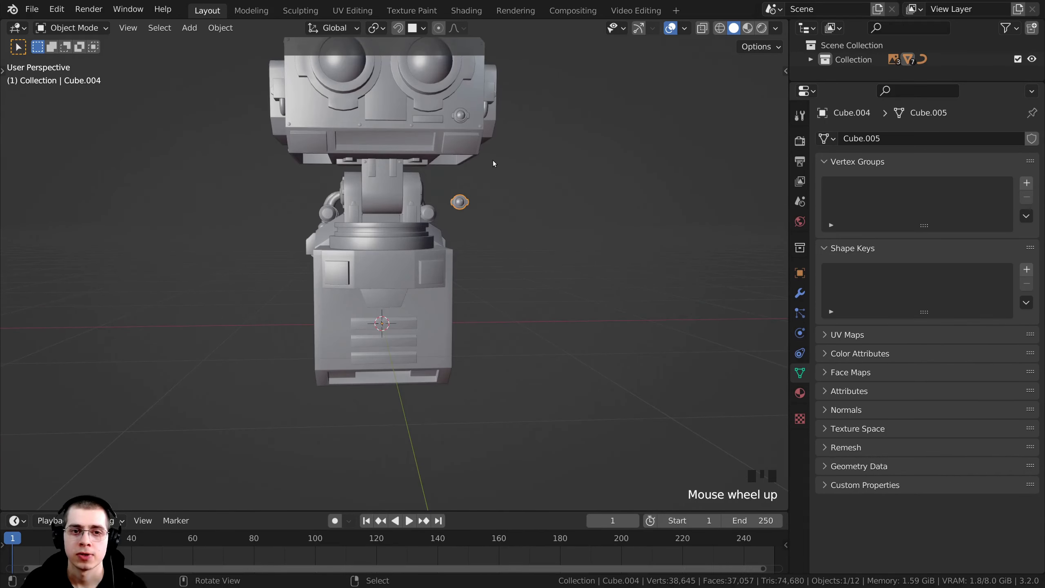
Step: Select all the lamp's geometry in Edit Mode and show it in front view with wireframe shading
{"action": "key", "text": "Tab"}
{"action": "middle_click_drag", "start_coordinate": [493, 160], "coordinate": [483, 165]}
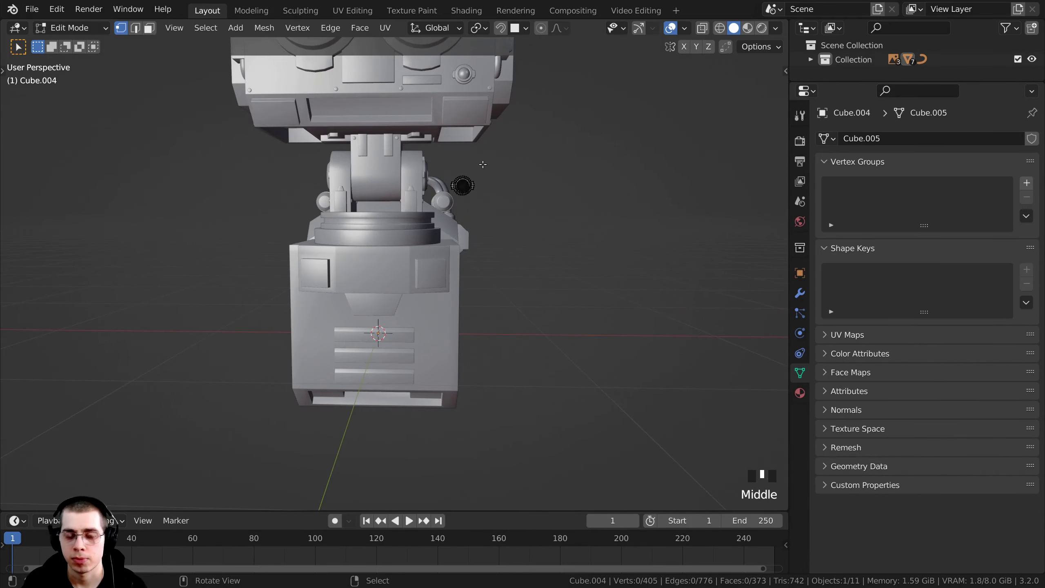
{"action": "key", "text": "a"}
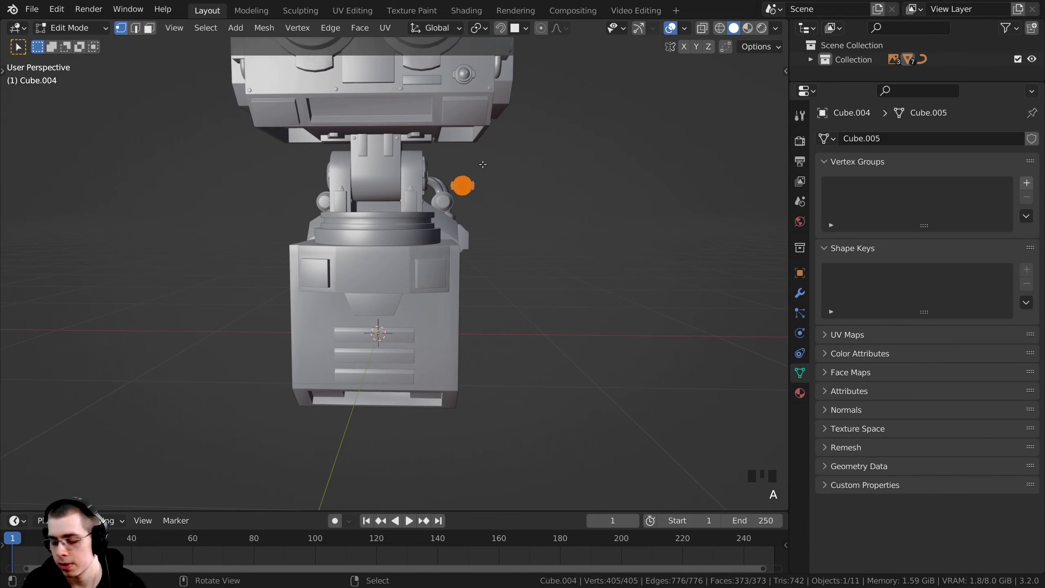
{"action": "key", "text": "KP_1"}
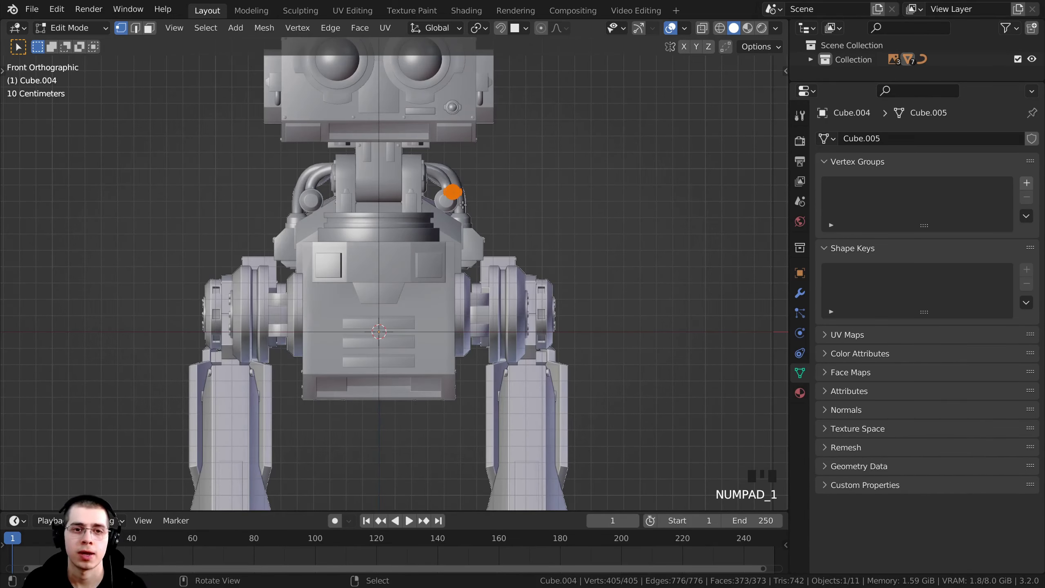
{"action": "scroll", "coordinate": [578, 207], "scroll_direction": "up", "scroll_amount": 2}
{"action": "key", "text": "z"}
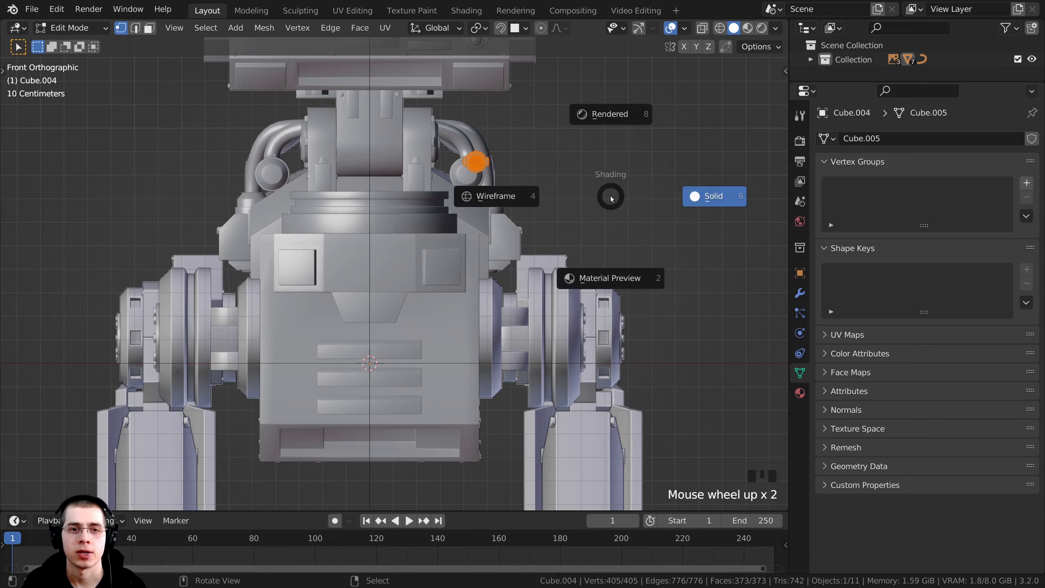
{"action": "left_click", "coordinate": [484, 196]}
{"action": "middle_click_drag", "start_coordinate": [484, 196], "coordinate": [474, 188], "text": "shift"}
{"action": "scroll", "coordinate": [488, 104], "scroll_direction": "up", "scroll_amount": 1}
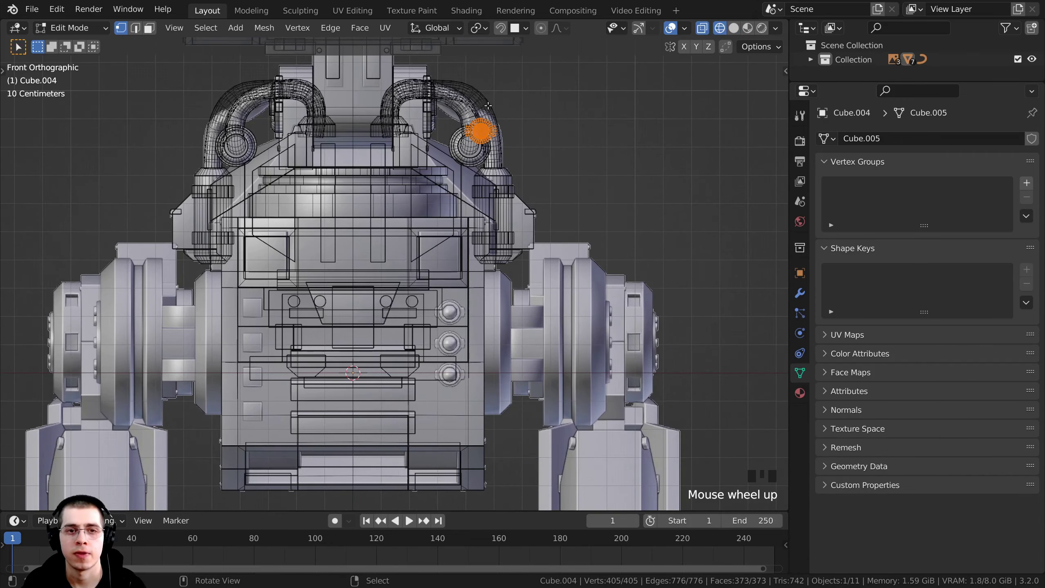
Step: Move the lamp geometry onto the uppermost of the three round lamps in the body's front reference image
{"action": "key", "text": "g"}
{"action": "left_click", "coordinate": [459, 280]}
{"action": "scroll", "coordinate": [499, 185], "scroll_direction": "up", "scroll_amount": 7}
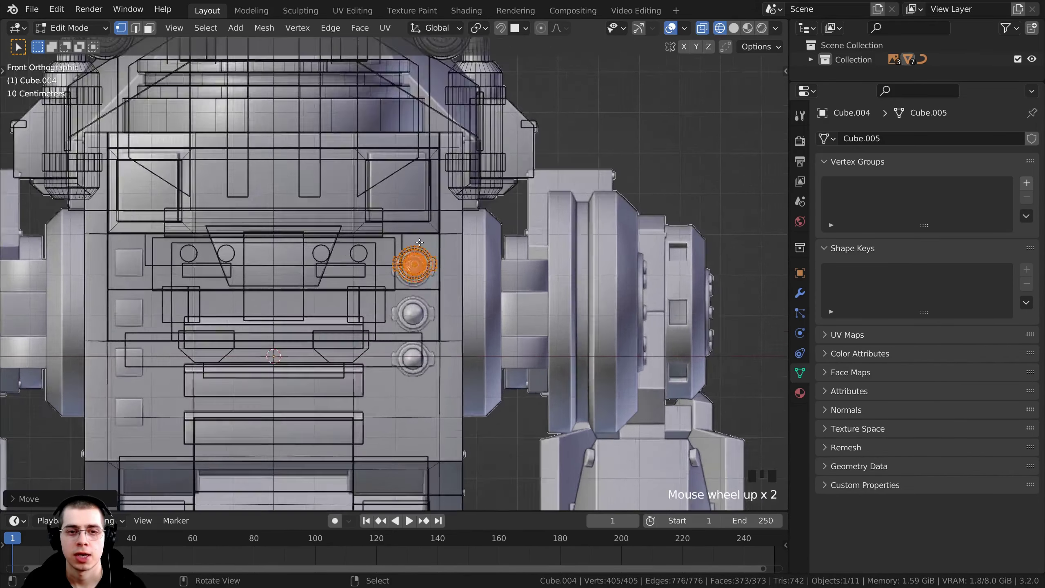
{"action": "key", "text": "g"}
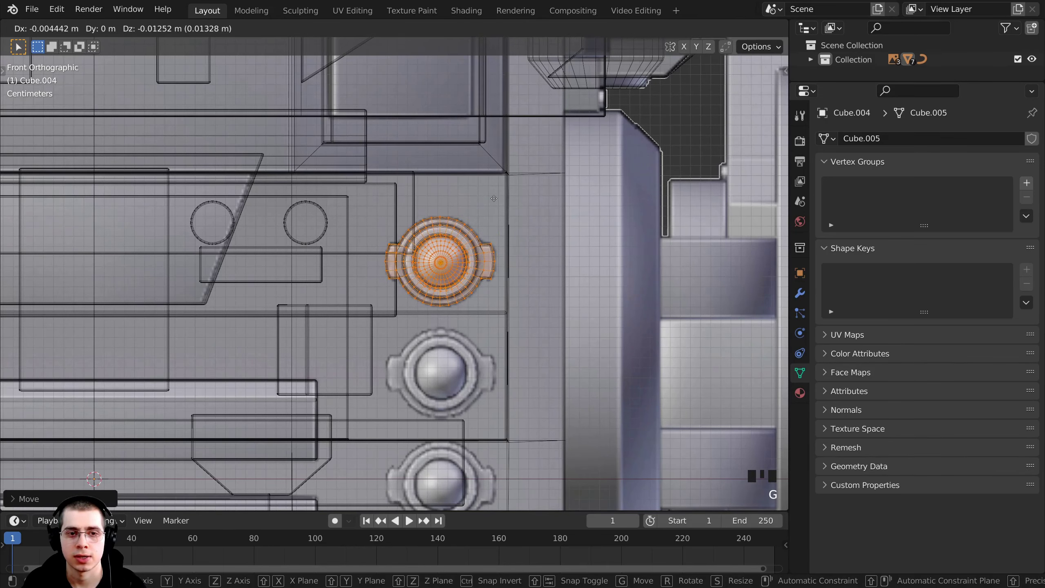
{"action": "left_click", "coordinate": [494, 199]}
{"action": "middle_click_drag", "start_coordinate": [494, 199], "coordinate": [462, 146], "text": "shift"}
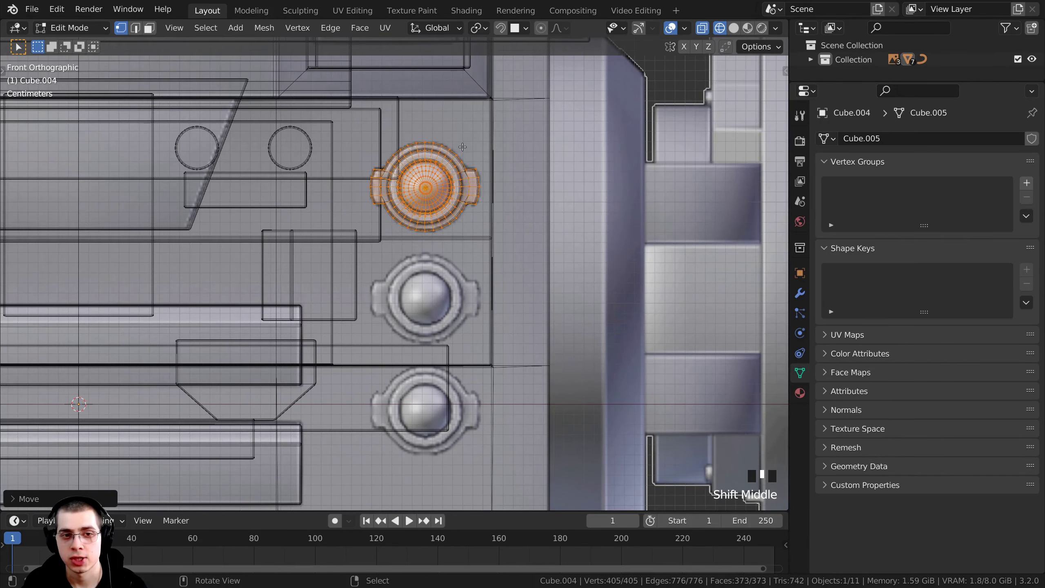
Step: Duplicate the lamp twice downward along the Z axis to match the second and third lamps in the reference
{"action": "key", "text": "shift+d"}
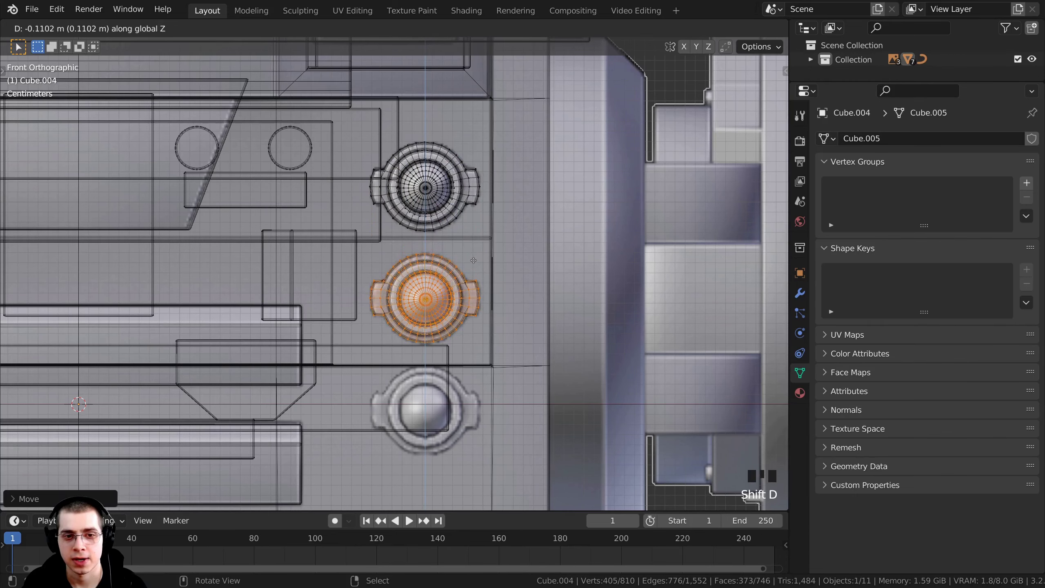
{"action": "middle_click_drag", "start_coordinate": [474, 260], "coordinate": [470, 189], "text": "shift"}
{"action": "scroll", "coordinate": [469, 190], "scroll_direction": "up", "scroll_amount": 1}
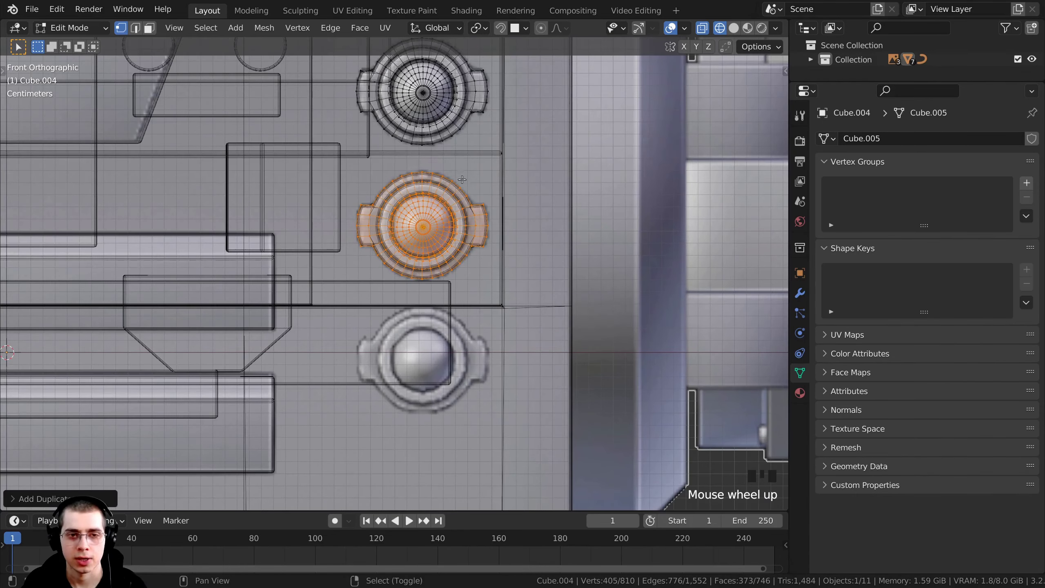
{"action": "key", "text": "z"}
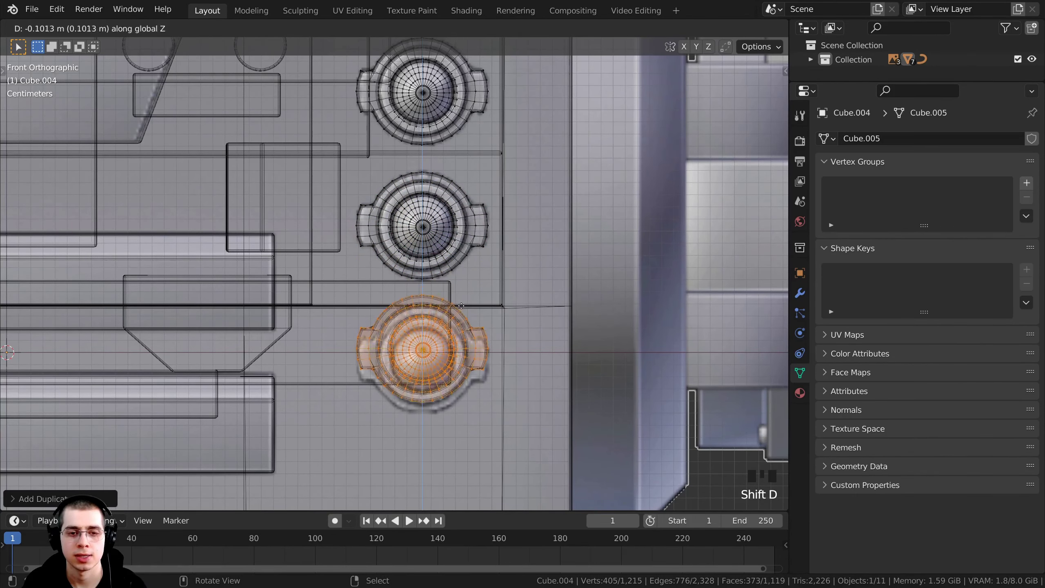
{"action": "left_click", "coordinate": [462, 313]}
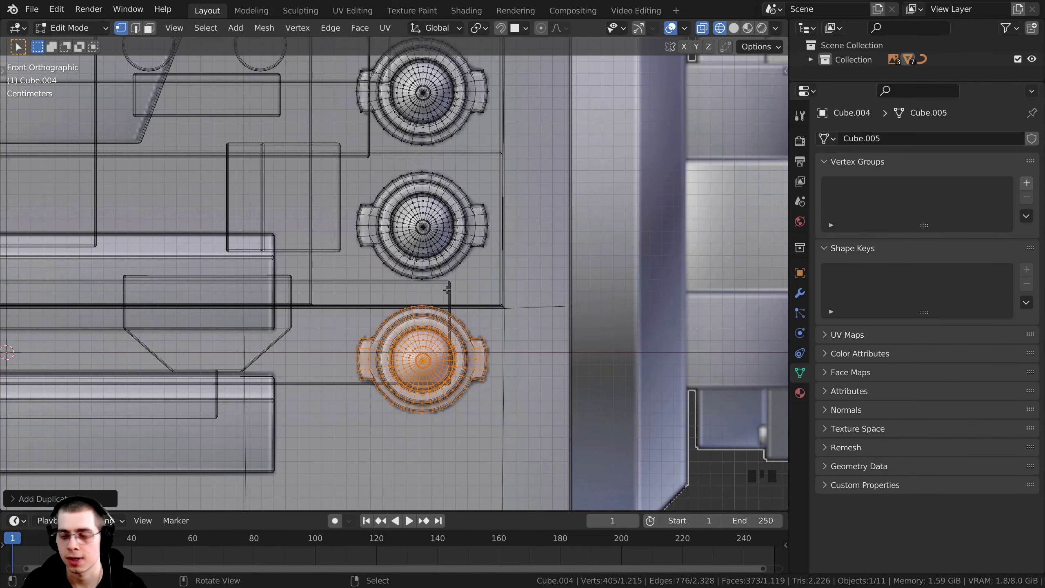
Step: Select all three lamps in the right side view and move them horizontally against the body's front face
{"action": "key", "text": "KP_3"}
{"action": "scroll", "coordinate": [429, 290], "scroll_direction": "down", "scroll_amount": 2}
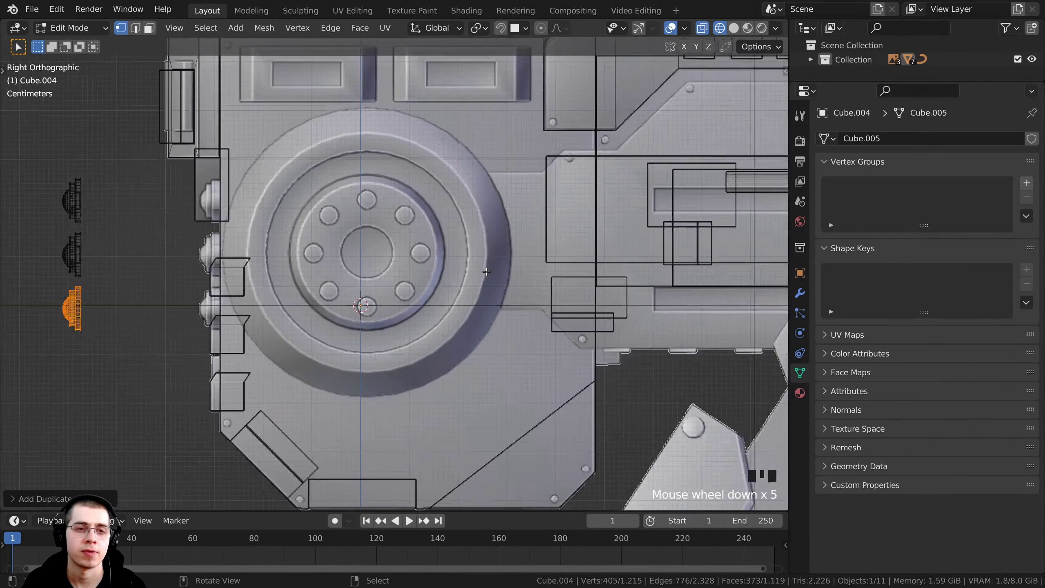
{"action": "middle_click_drag", "start_coordinate": [440, 389], "coordinate": [541, 281], "text": "shift"}
{"action": "scroll", "coordinate": [434, 233], "scroll_direction": "up", "scroll_amount": 2}
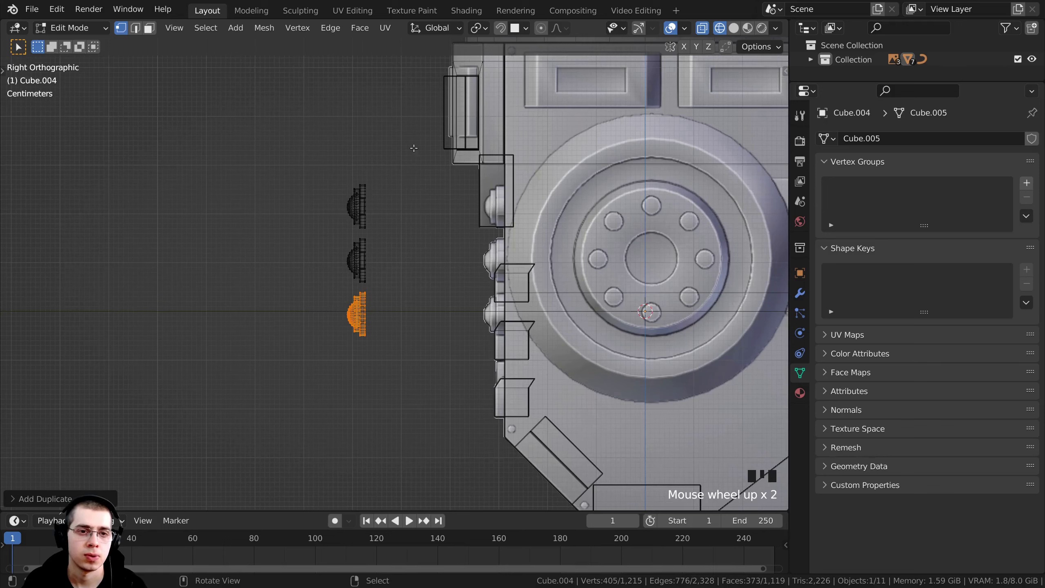
{"action": "key", "text": "b"}
{"action": "left_click_drag", "start_coordinate": [396, 134], "coordinate": [318, 388]}
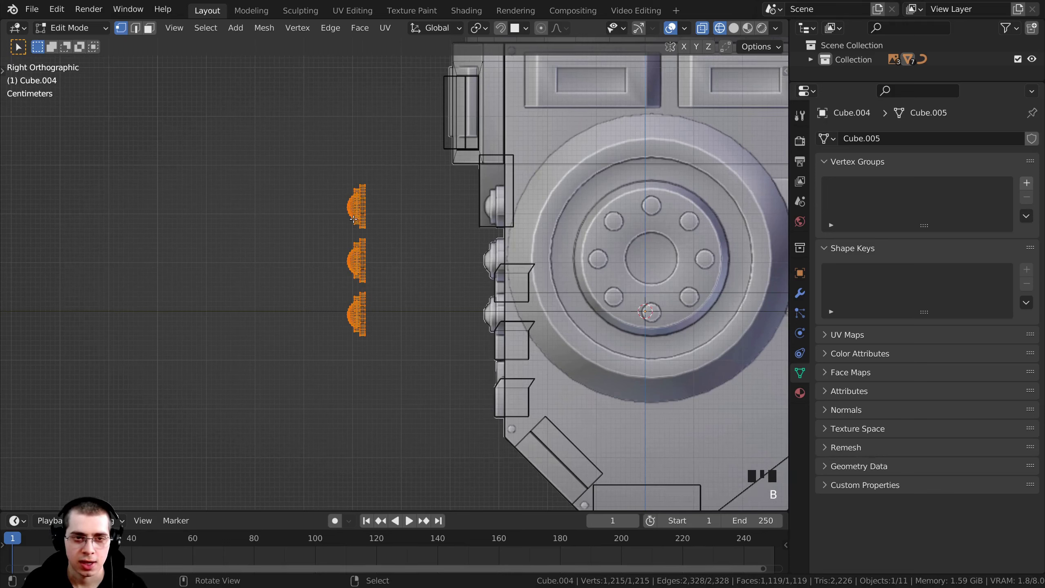
{"action": "key", "text": "g"}
{"action": "middle_click_drag", "start_coordinate": [385, 220], "coordinate": [466, 255]}
{"action": "left_click", "coordinate": [494, 225]}
{"action": "scroll", "coordinate": [564, 193], "scroll_direction": "up", "scroll_amount": 5}
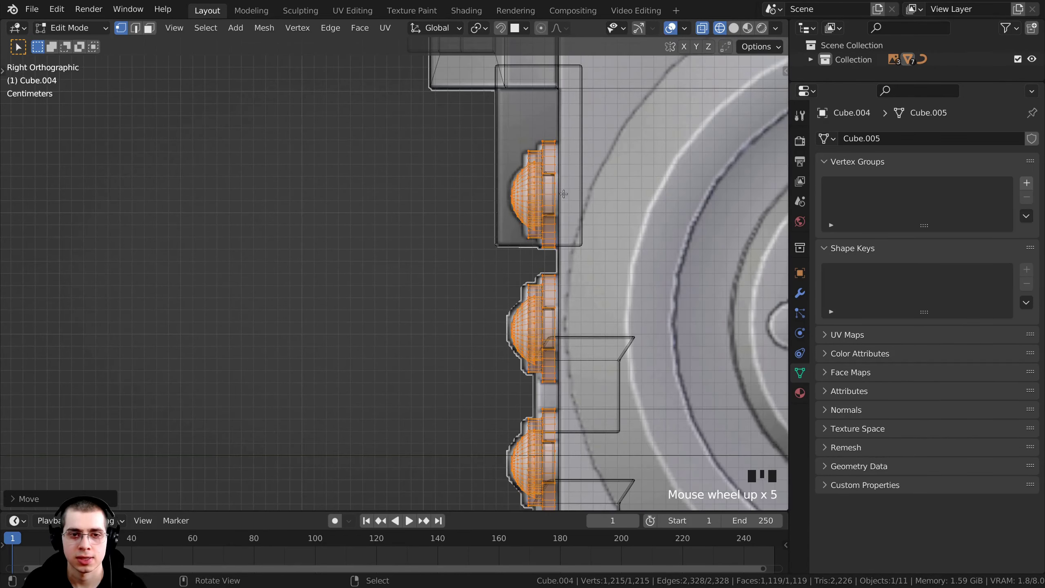
Step: Shift the three lamps slightly outward from the body's front face in the right side view
{"action": "key", "text": "g"}
{"action": "middle_click_drag", "start_coordinate": [564, 193], "coordinate": [532, 95]}
{"action": "left_click", "coordinate": [561, 192]}
{"action": "scroll", "coordinate": [523, 219], "scroll_direction": "down", "scroll_amount": 2}
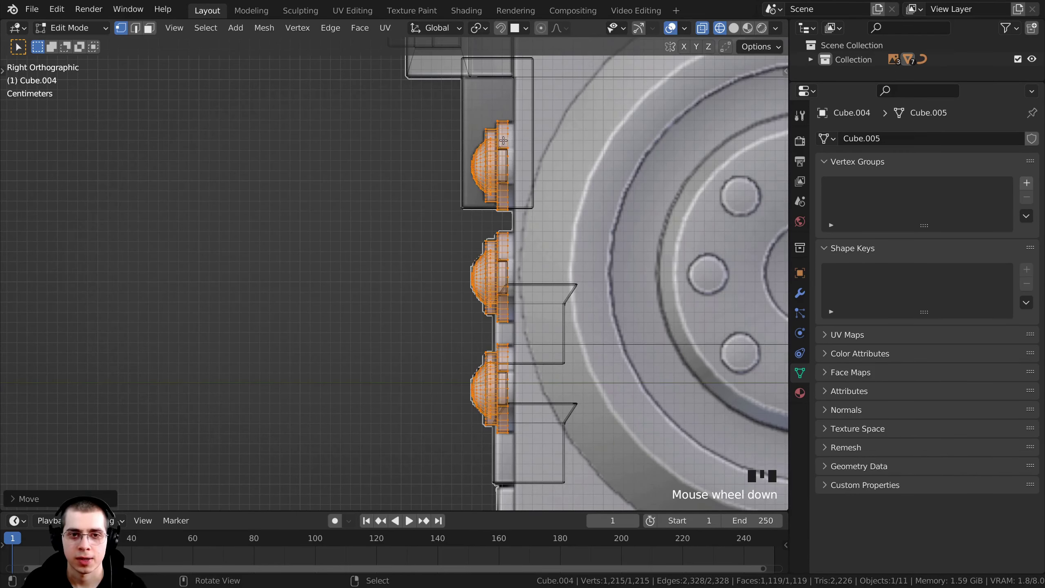
Step: Select only the rear vertices of the three lamp bases and extend them along the Y axis into the body's front
{"action": "key", "text": "alt+a"}
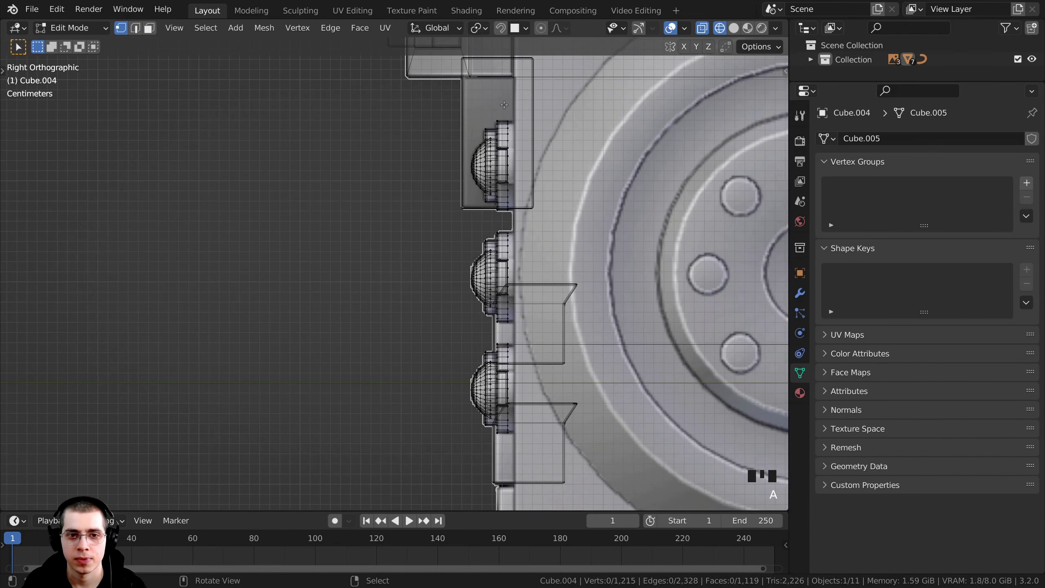
{"action": "key", "text": "b"}
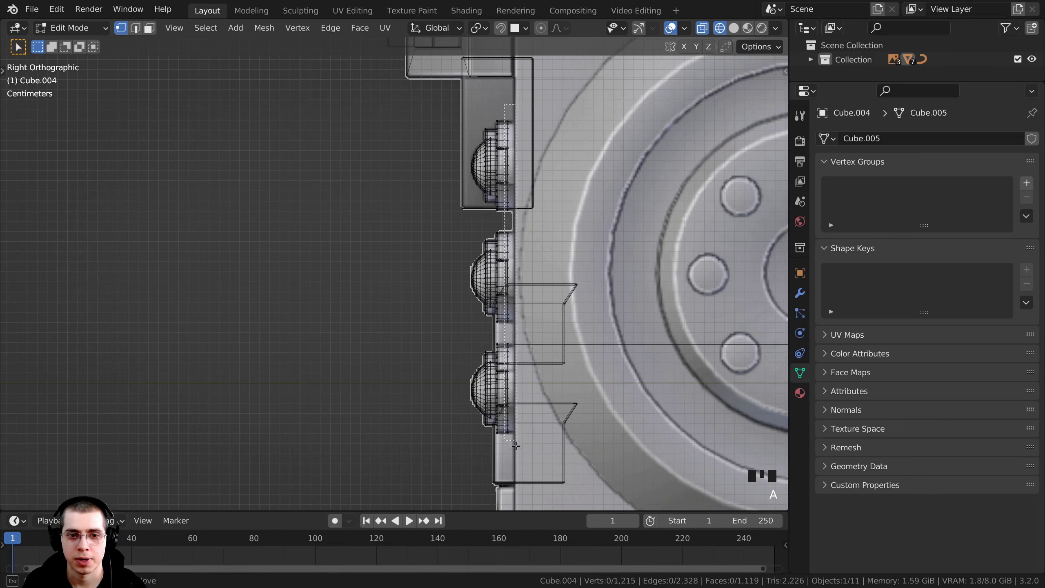
{"action": "left_click_drag", "start_coordinate": [513, 444], "coordinate": [513, 445]}
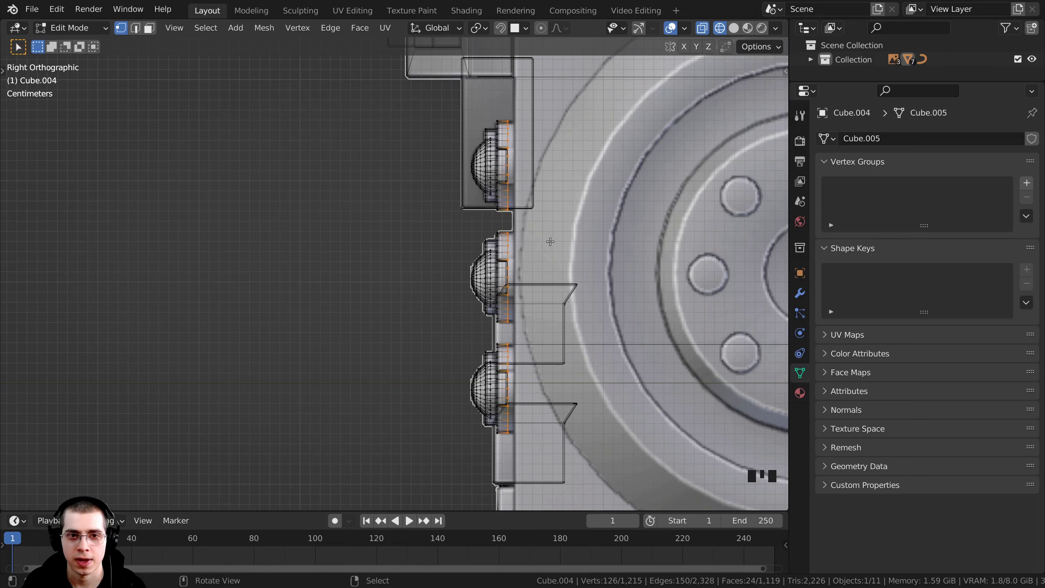
{"action": "key", "text": "g"}
{"action": "key", "text": "y"}
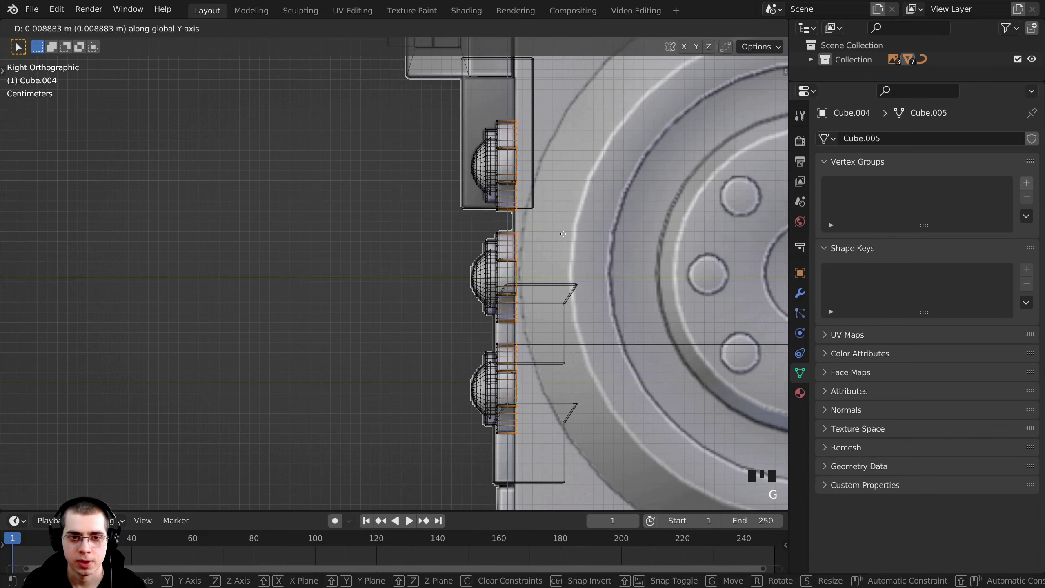
{"action": "left_click", "coordinate": [526, 206]}
{"action": "scroll", "coordinate": [535, 207], "scroll_direction": "down", "scroll_amount": 3}
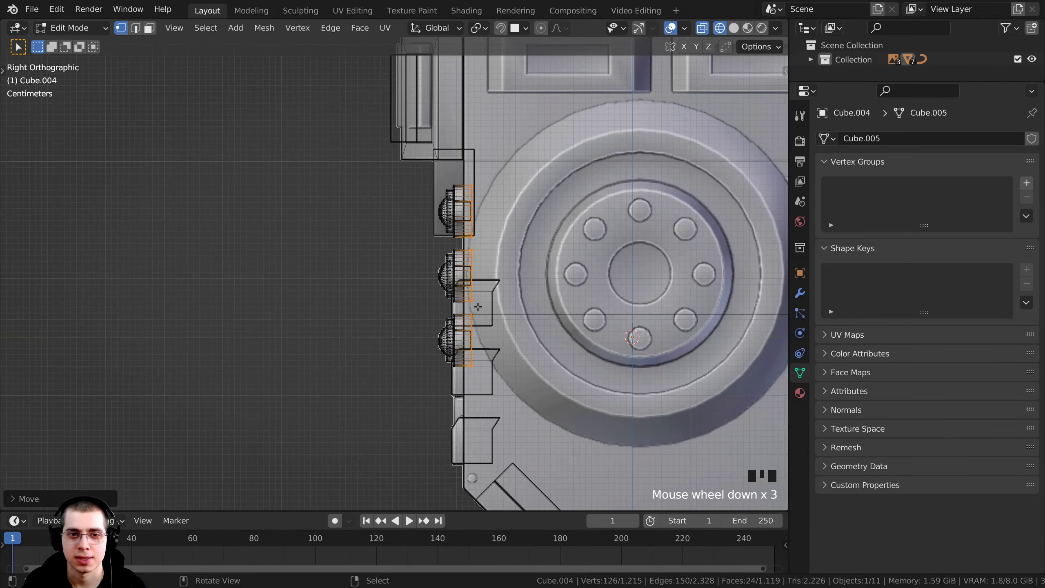
Step: Show the model in solid shading, return to Object Mode and save the file
{"action": "key", "text": "z"}
{"action": "left_click", "coordinate": [583, 303]}
{"action": "mouse_move", "coordinate": [583, 303]}
{"action": "middle_mouse_down"}
{"action": "mouse_move", "coordinate": [537, 315]}
{"action": "mouse_move", "coordinate": [704, 313]}
{"action": "mouse_move", "coordinate": [459, 305]}
{"action": "mouse_move", "coordinate": [508, 295]}
{"action": "mouse_move", "coordinate": [554, 159]}
{"action": "mouse_move", "coordinate": [473, 320]}
{"action": "mouse_move", "coordinate": [462, 277]}
{"action": "mouse_move", "coordinate": [449, 277]}
{"action": "mouse_move", "coordinate": [421, 238]}
{"action": "middle_mouse_up"}
{"action": "key", "text": "Tab"}
{"action": "key", "text": "ctrl+s"}
Step: Add a cube to the lamps' mesh and place it over the uppermost square in the body's front reference image
{"action": "scroll", "coordinate": [382, 237], "scroll_direction": "up", "scroll_amount": 2}
{"action": "key", "text": "Tab"}
{"action": "key", "text": "KP_1"}
{"action": "key", "text": "alt+z"}
{"action": "left_click", "coordinate": [495, 271]}
{"action": "key", "text": "g"}
{"action": "left_click", "coordinate": [554, 247]}
Step: Move the cube about 0.13 m along the Y axis into the body's front in the right side view
{"action": "key", "text": "KP_3"}
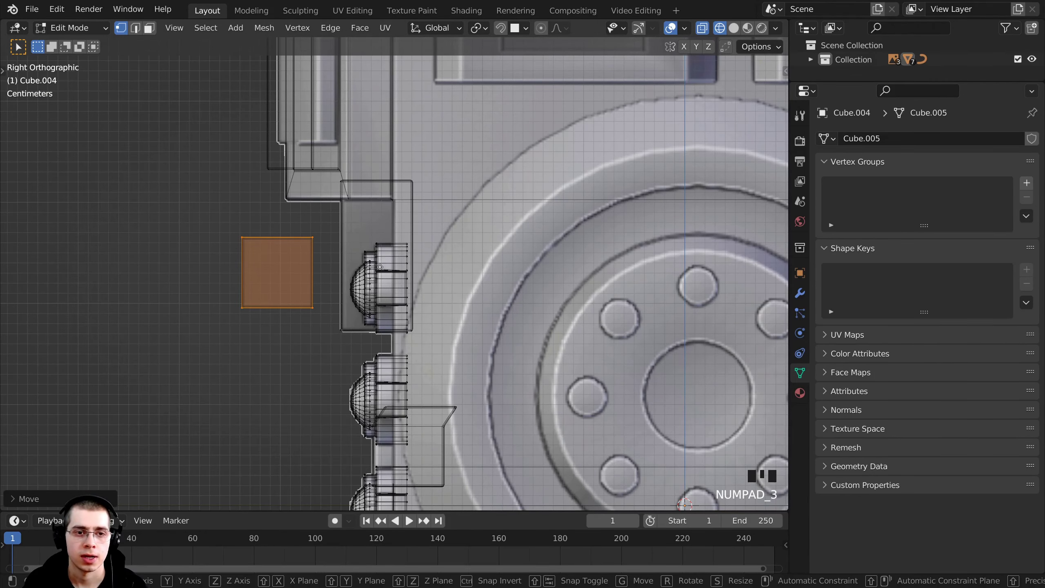
{"action": "key", "text": "g"}
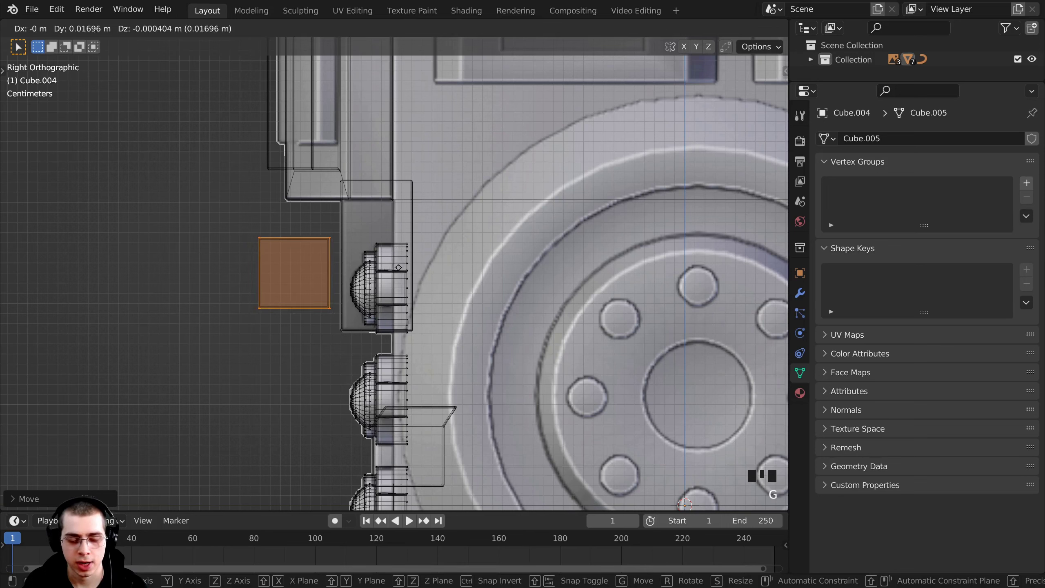
{"action": "key", "text": "y"}
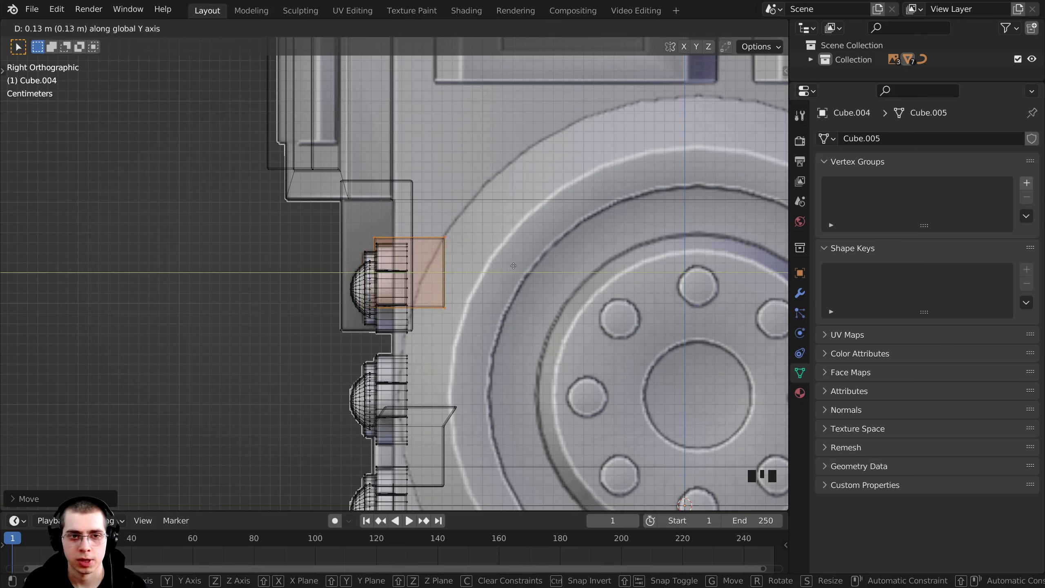
{"action": "left_click", "coordinate": [513, 265]}
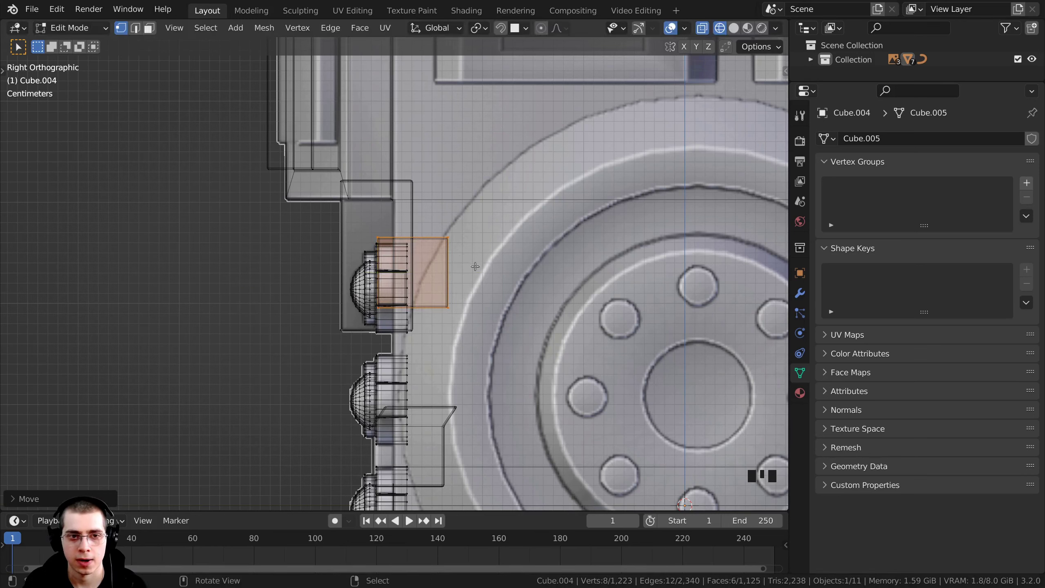
Step: Duplicate the cube three times downward along the Z axis, spaced about 0.122 m, to match the lower squares in the front reference
{"action": "key", "text": "KP_1"}
{"action": "middle_click_drag", "start_coordinate": [297, 256], "coordinate": [466, 127], "text": "shift"}
{"action": "key", "text": "shift+d"}
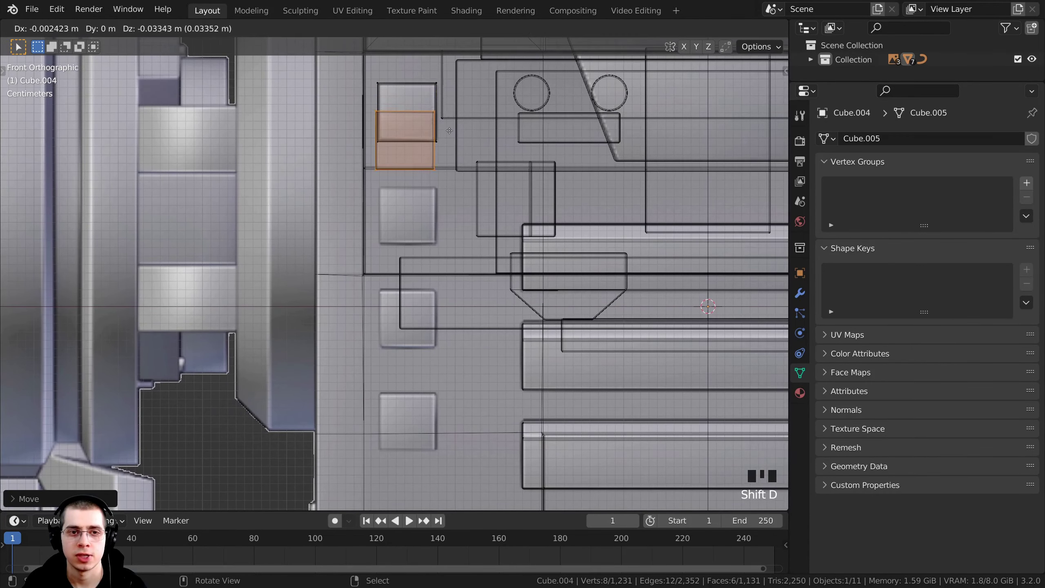
{"action": "key", "text": "z"}
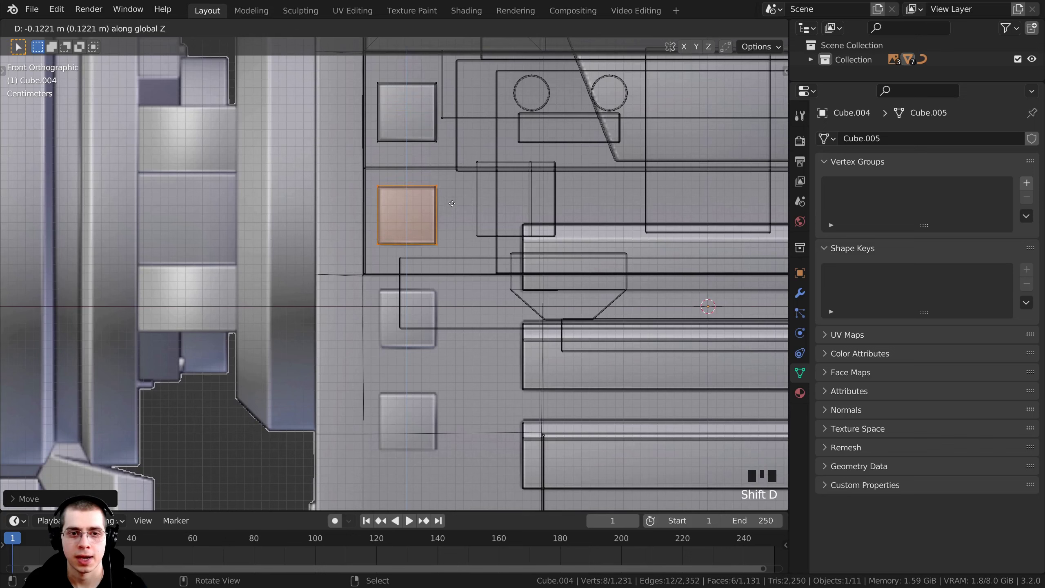
{"action": "left_click", "coordinate": [452, 203]}
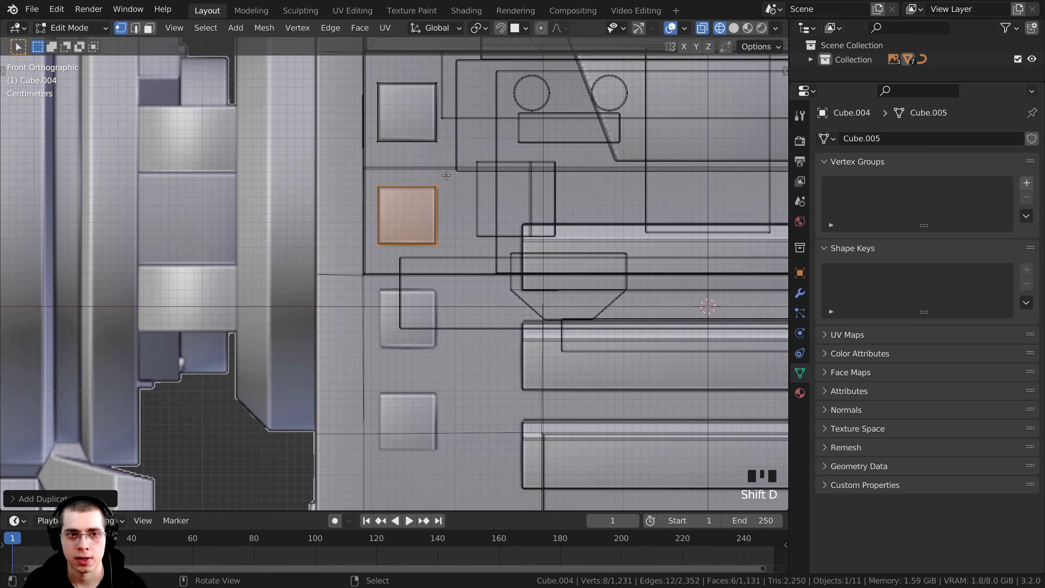
{"action": "key", "text": "shift+d"}
{"action": "key", "text": "z"}
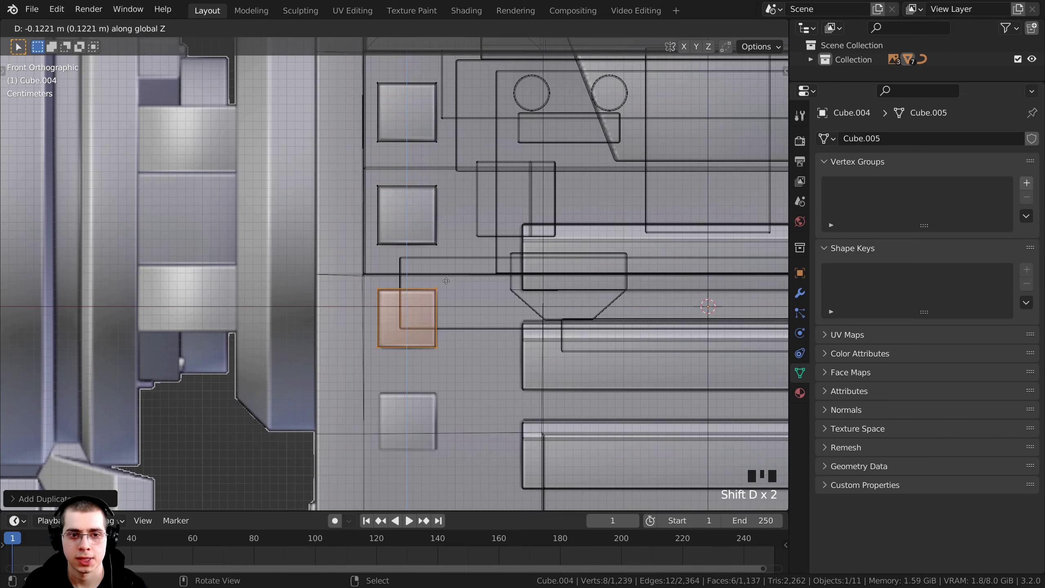
{"action": "left_click", "coordinate": [446, 281]}
{"action": "middle_click_drag", "start_coordinate": [446, 281], "coordinate": [432, 228], "text": "shift"}
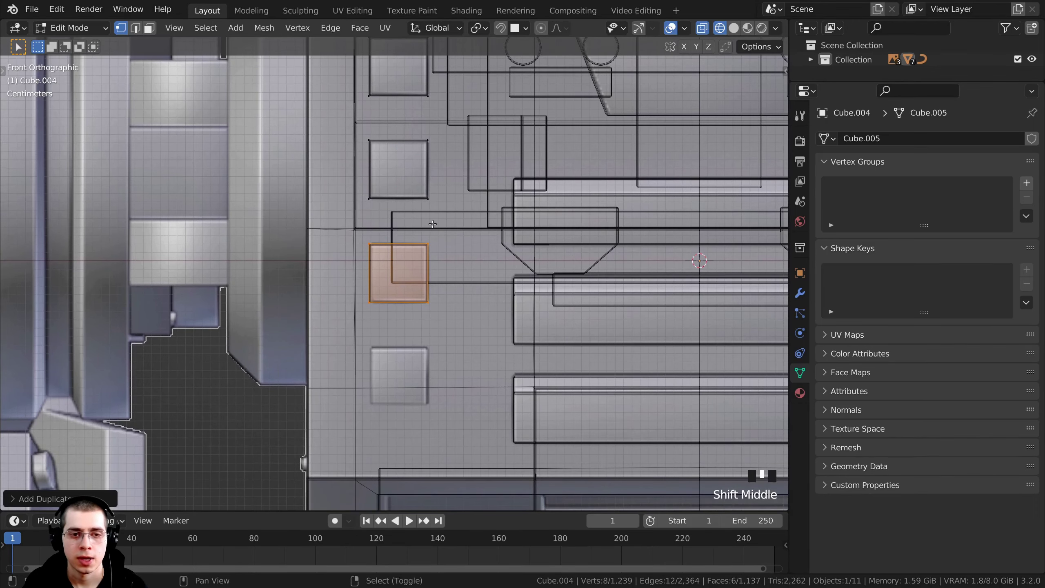
{"action": "key", "text": "shift+d"}
{"action": "key", "text": "z"}
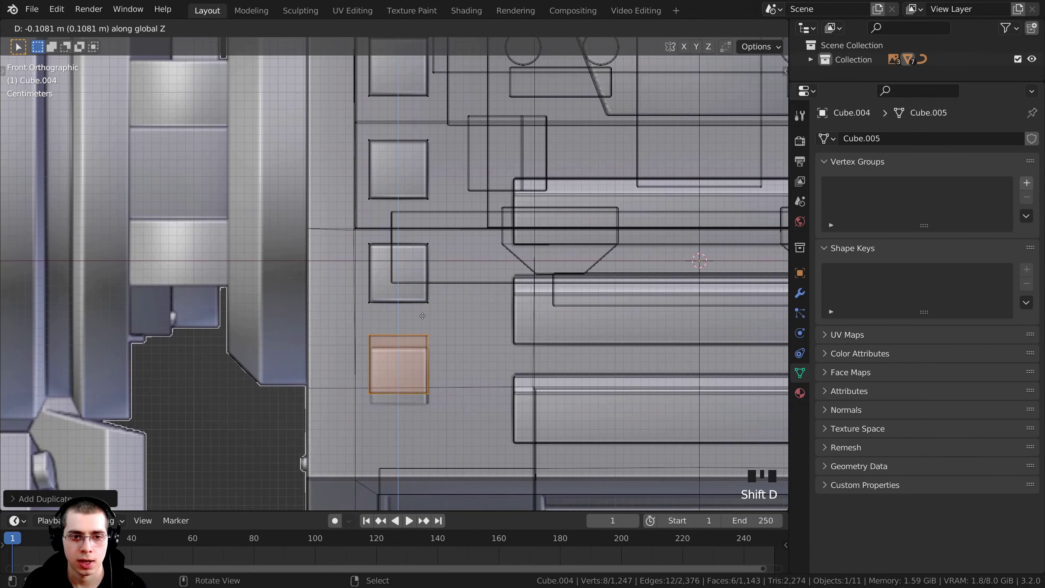
{"action": "left_click", "coordinate": [423, 326]}
{"action": "scroll", "coordinate": [423, 327], "scroll_direction": "down", "scroll_amount": 4}
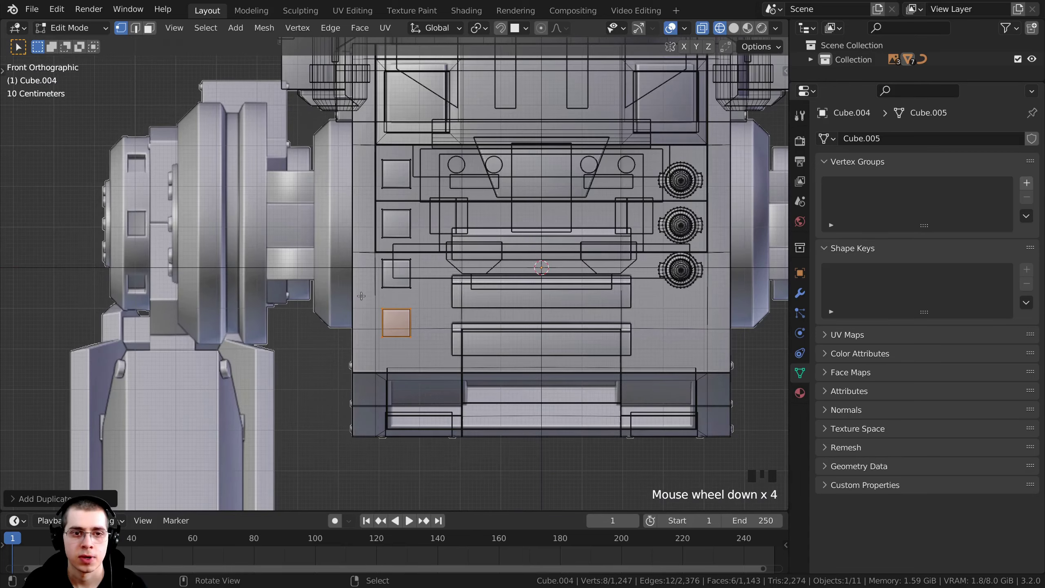
Step: Inspect the lamps, the square blocks and the body's side in Object Mode with solid shading
{"action": "key", "text": "z"}
{"action": "left_click", "coordinate": [481, 297]}
{"action": "middle_click_drag", "start_coordinate": [481, 297], "coordinate": [545, 236]}
{"action": "key", "text": "Tab"}
{"action": "scroll", "coordinate": [421, 319], "scroll_direction": "down", "scroll_amount": 3}
{"action": "scroll", "coordinate": [421, 319], "scroll_direction": "up", "scroll_amount": 3}
{"action": "scroll", "coordinate": [474, 232], "scroll_direction": "up", "scroll_amount": 3}
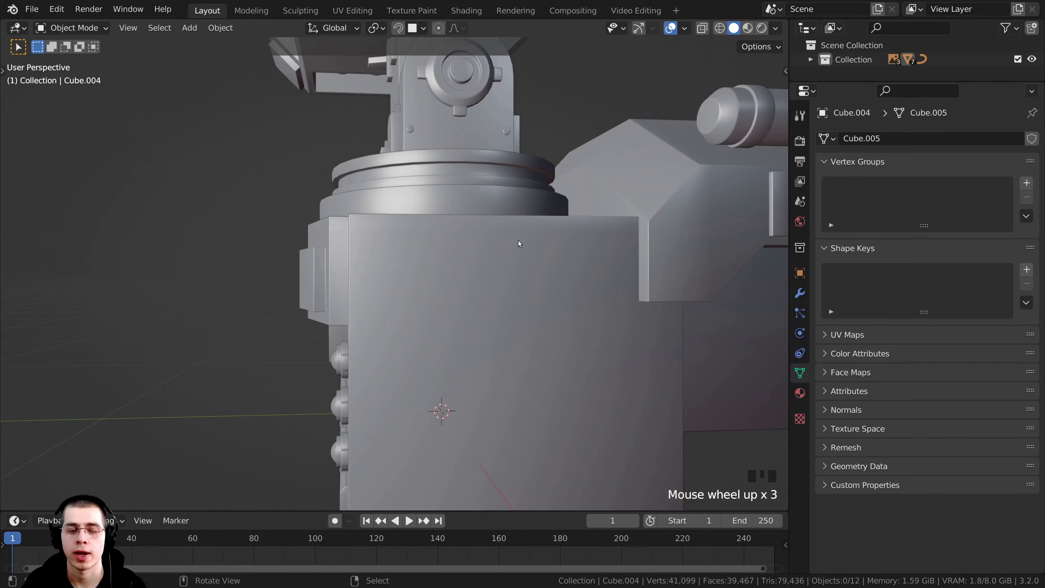
{"action": "scroll", "coordinate": [519, 242], "scroll_direction": "down", "scroll_amount": 2}
{"action": "middle_click_drag", "start_coordinate": [501, 281], "coordinate": [438, 242]}
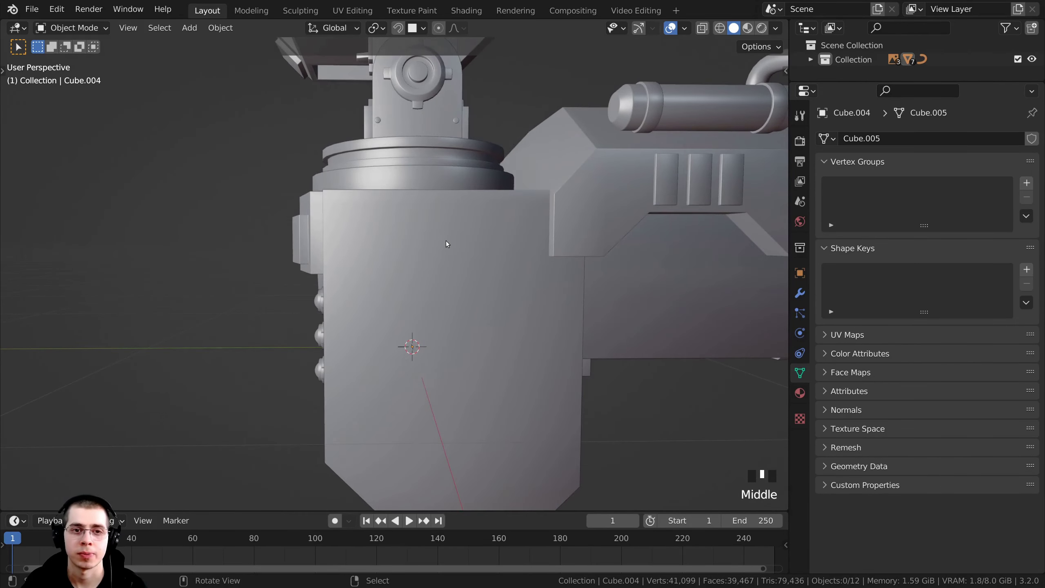
Step: Select the body's upper side face in Edit Mode, duplicate it and move the copy outward from the body's side
{"action": "right_click", "coordinate": [416, 193]}
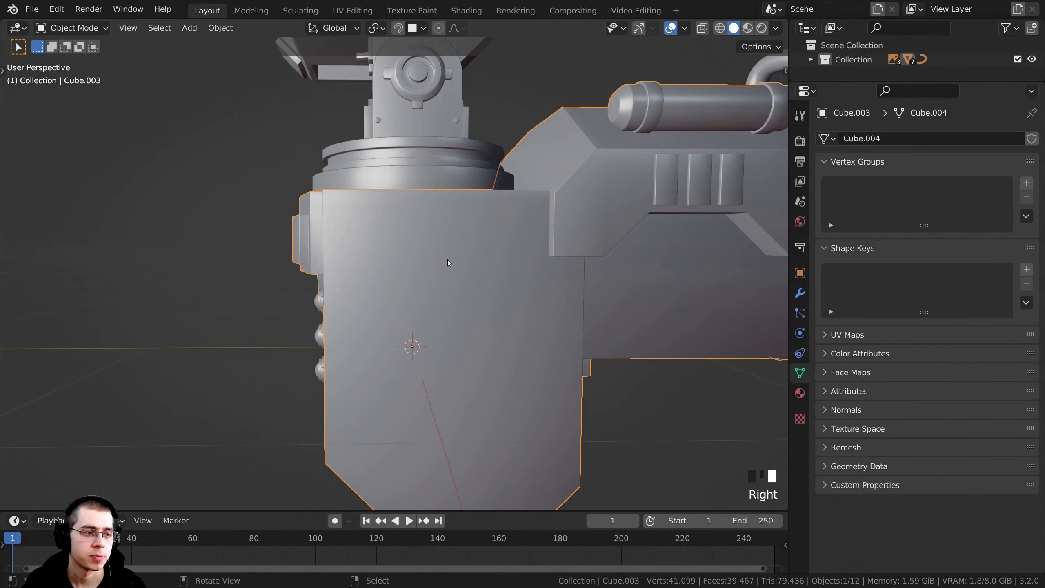
{"action": "key", "text": "Tab"}
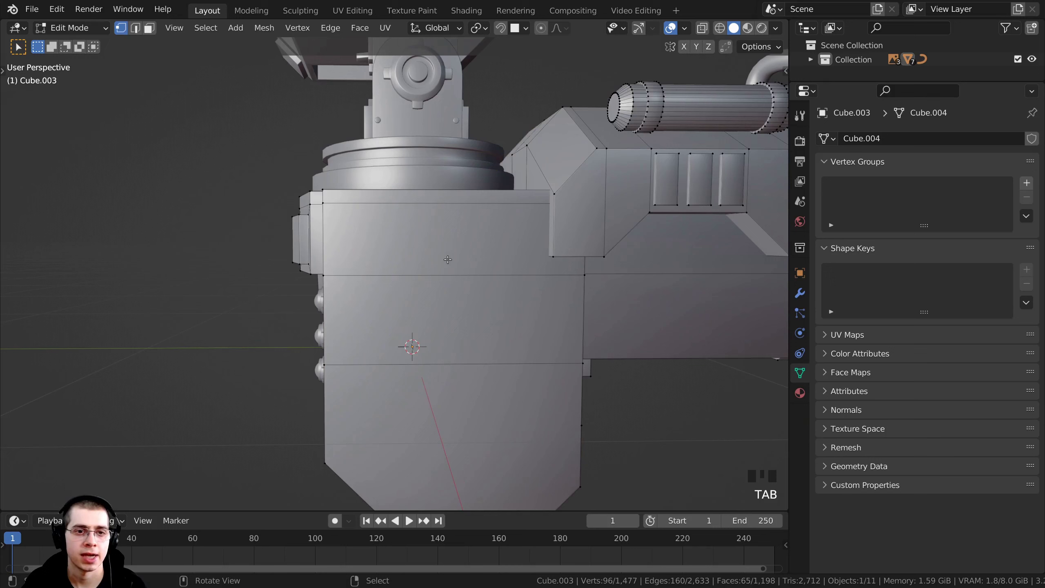
{"action": "left_click", "coordinate": [149, 28]}
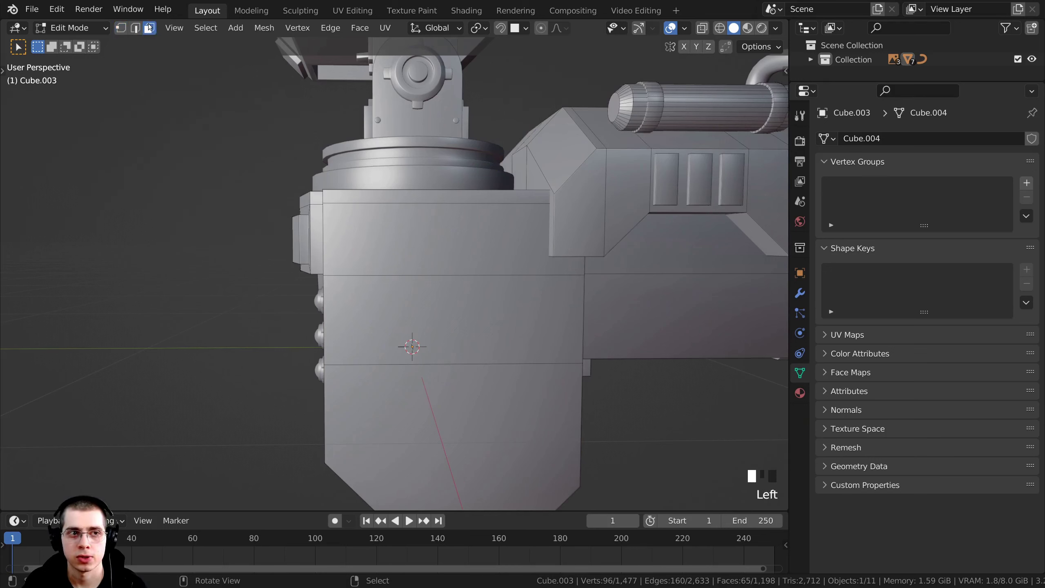
{"action": "right_click", "coordinate": [480, 212]}
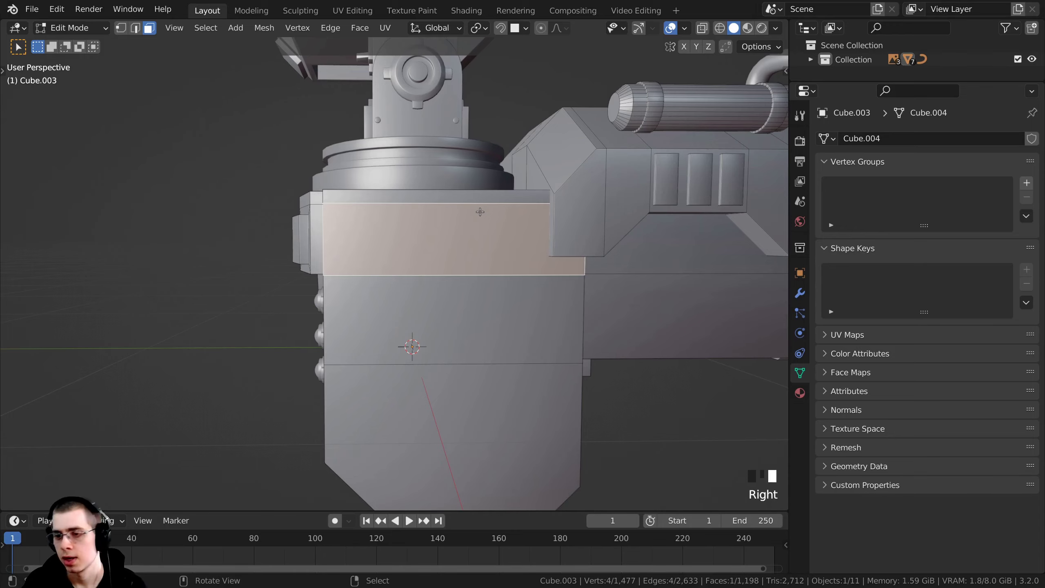
{"action": "key", "text": "KP_Decimal"}
{"action": "middle_click_drag", "start_coordinate": [480, 212], "coordinate": [520, 255]}
{"action": "key", "text": "shift+d"}
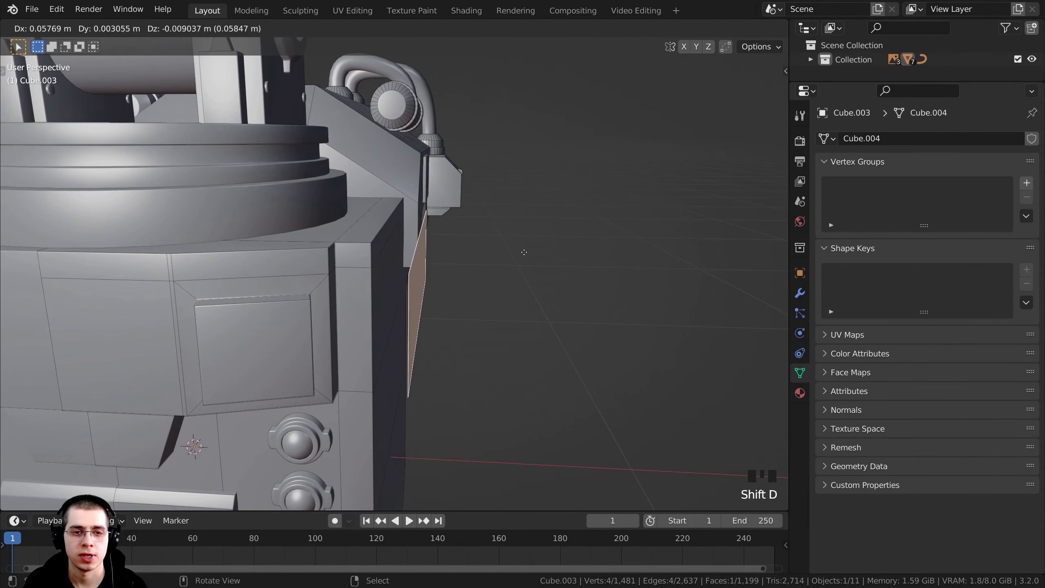
{"action": "left_click", "coordinate": [534, 252]}
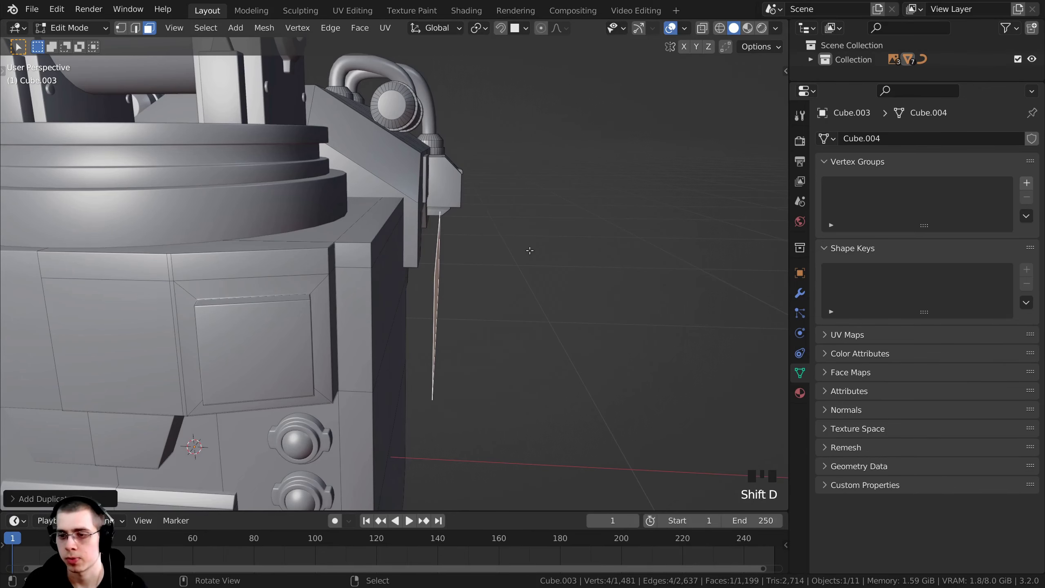
Step: Scale the duplicated face down and move it over the forward rectangular panel in the side reference, using wireframe shading
{"action": "key", "text": "KP_3"}
{"action": "middle_click_drag", "start_coordinate": [555, 139], "coordinate": [558, 119], "text": "shift"}
{"action": "key", "text": "z"}
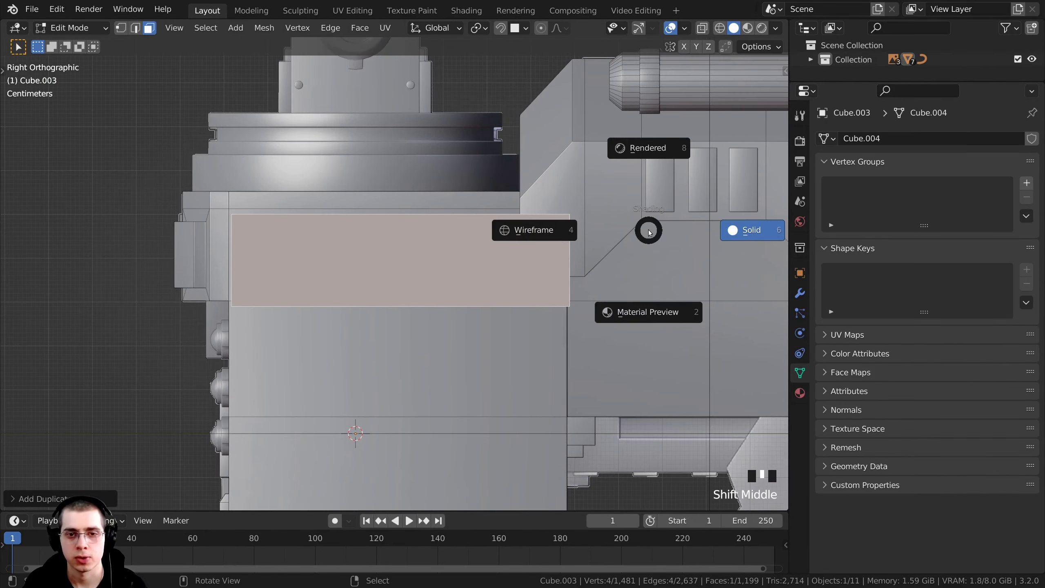
{"action": "left_click", "coordinate": [524, 229]}
{"action": "key", "text": "s"}
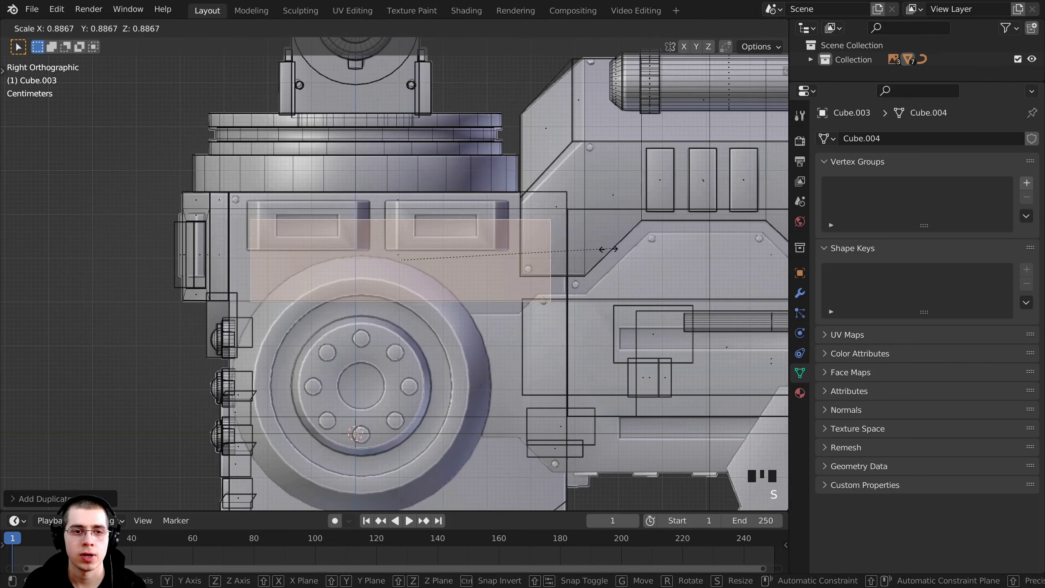
{"action": "left_click", "coordinate": [535, 258]}
{"action": "middle_click_drag", "start_coordinate": [535, 258], "coordinate": [614, 280], "text": "shift"}
{"action": "key", "text": "g"}
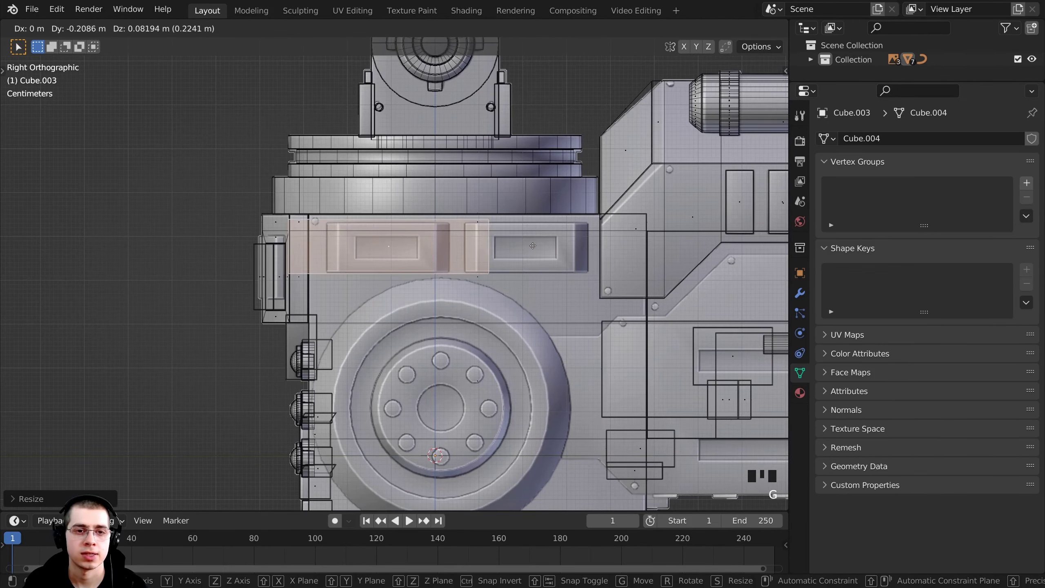
{"action": "left_click", "coordinate": [528, 250]}
Step: Scale the face to about 0.7 along the Y axis and fit its outline to the forward panel in the side reference
{"action": "scroll", "coordinate": [528, 251], "scroll_direction": "up", "scroll_amount": 3}
{"action": "key", "text": "s"}
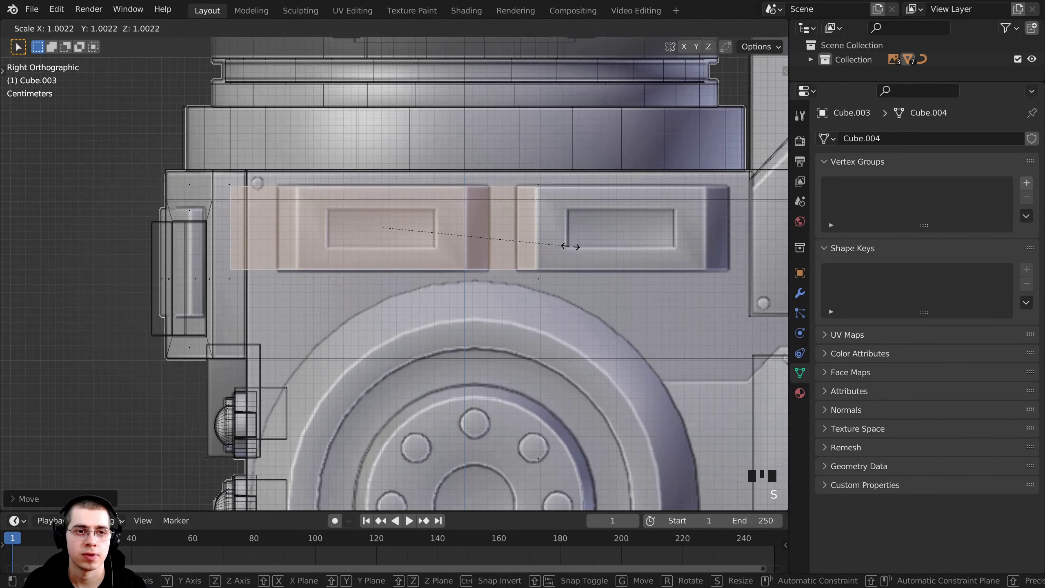
{"action": "left_click", "coordinate": [584, 241]}
{"action": "key", "text": "s"}
{"action": "key", "text": "x"}
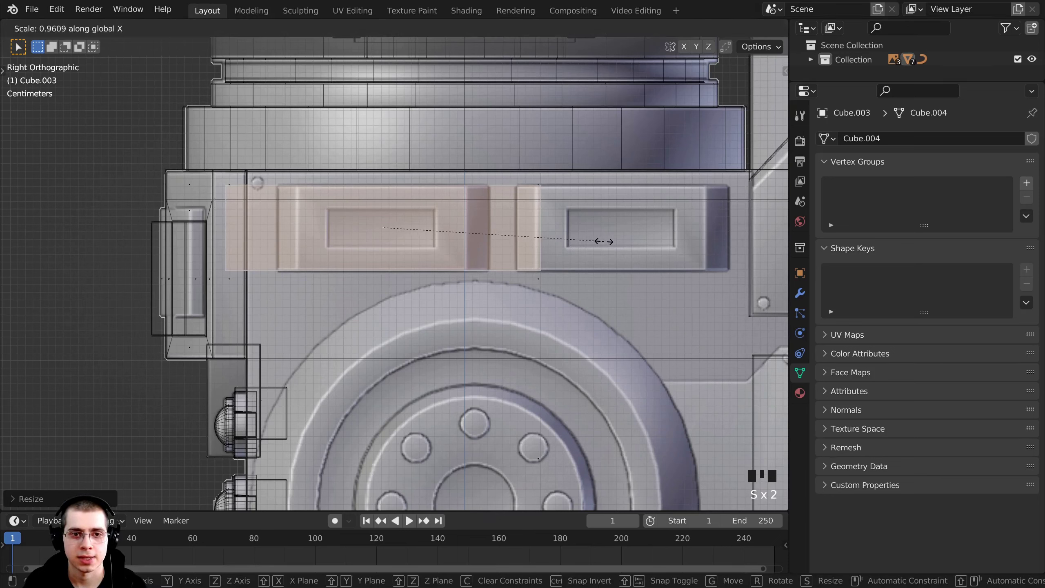
{"action": "key", "text": "y"}
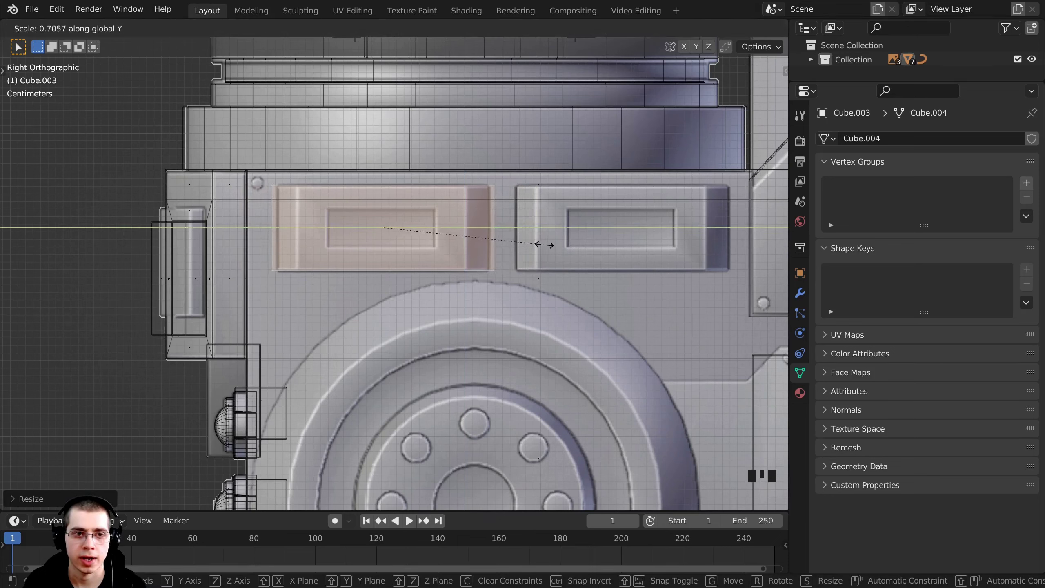
{"action": "left_click", "coordinate": [539, 245]}
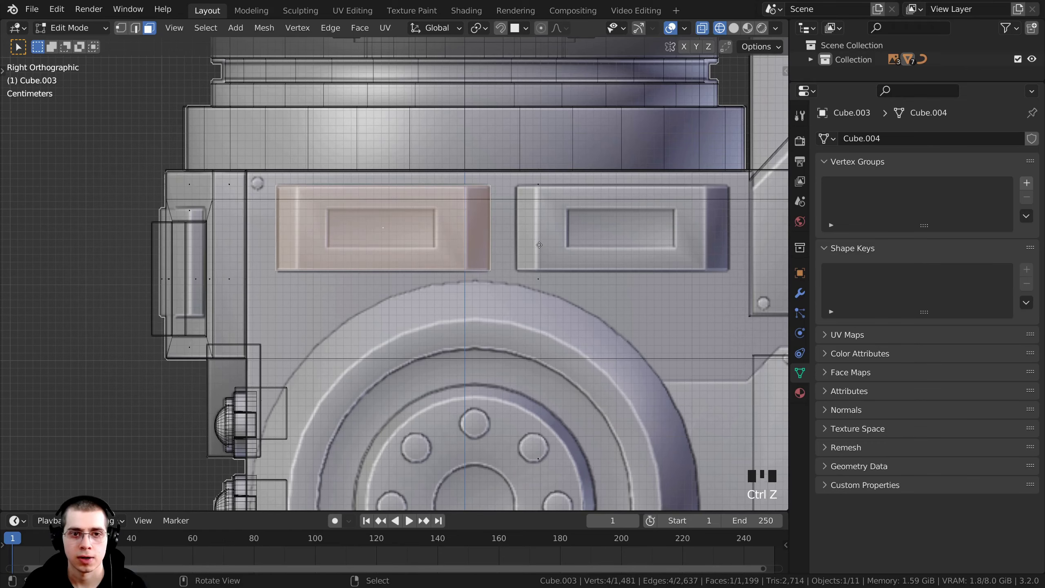
{"action": "key", "text": "g"}
{"action": "left_click", "coordinate": [538, 245]}
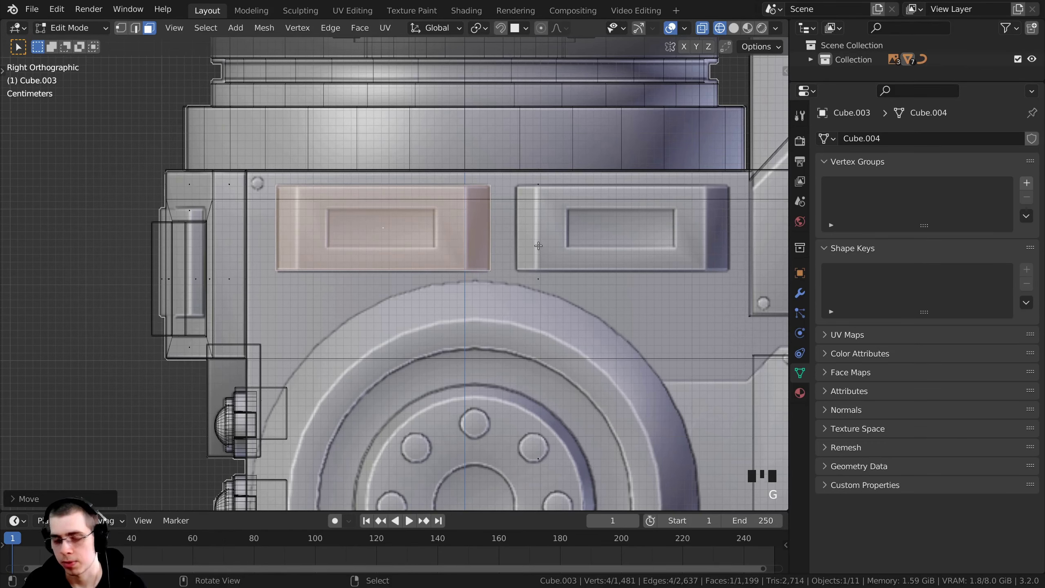
Step: Move the face sideways in the front view to line it up with the side panel's inner edge in the reference
{"action": "key", "text": "KP_1"}
{"action": "scroll", "coordinate": [535, 245], "scroll_direction": "up", "scroll_amount": 3}
{"action": "key", "text": "g"}
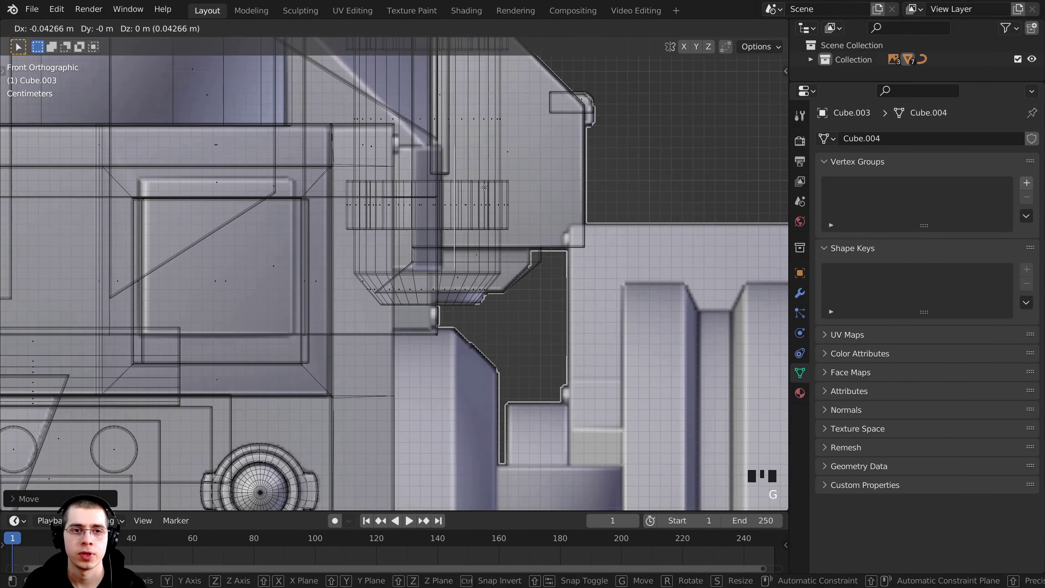
{"action": "left_click", "coordinate": [407, 147]}
{"action": "key", "text": "g"}
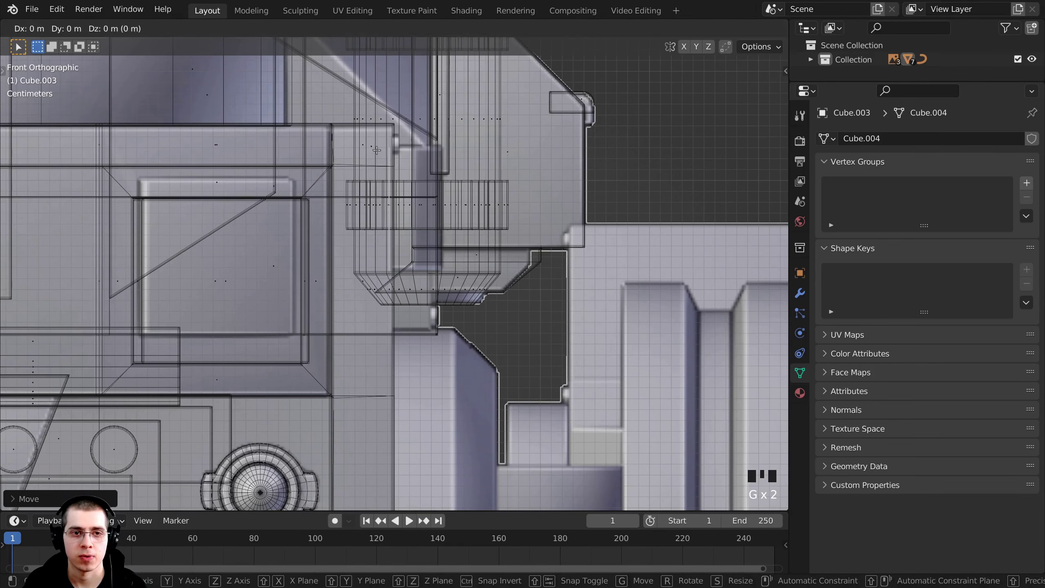
{"action": "left_click", "coordinate": [377, 150]}
{"action": "key", "text": "g"}
{"action": "left_click", "coordinate": [376, 150]}
Step: Extrude the face outward twice, about 0.02 m each time, matching the panel's straight and chamfered parts in the front reference
{"action": "scroll", "coordinate": [394, 170], "scroll_direction": "up", "scroll_amount": 2}
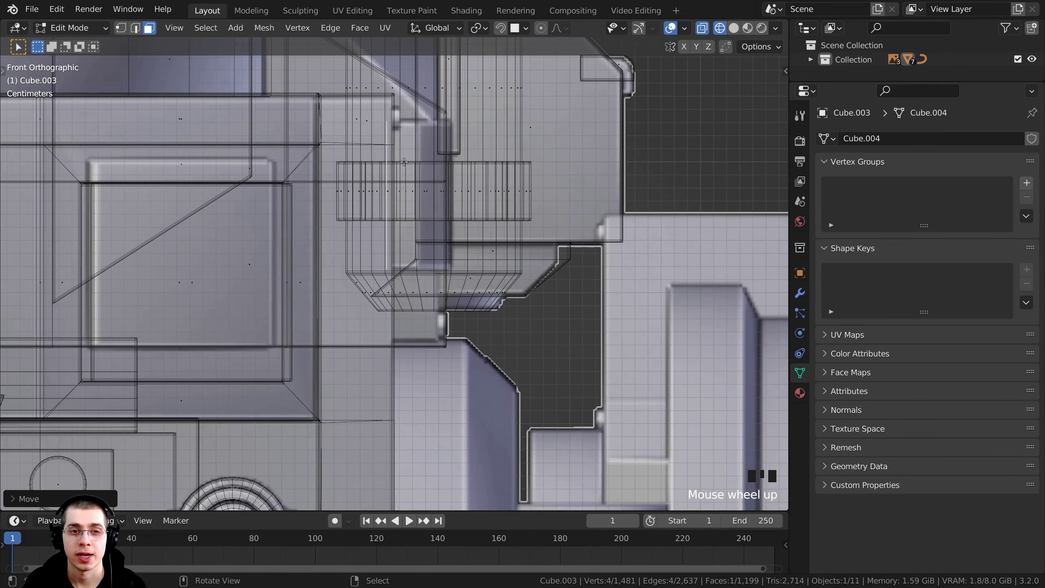
{"action": "key", "text": "e"}
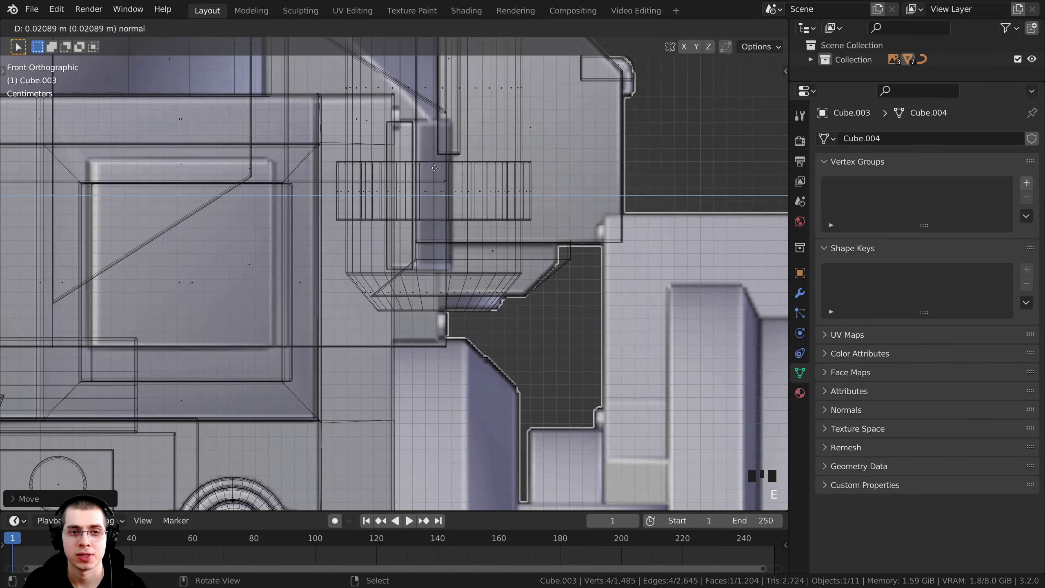
{"action": "left_click", "coordinate": [432, 173]}
{"action": "scroll", "coordinate": [426, 202], "scroll_direction": "up", "scroll_amount": 2, "text": "shift"}
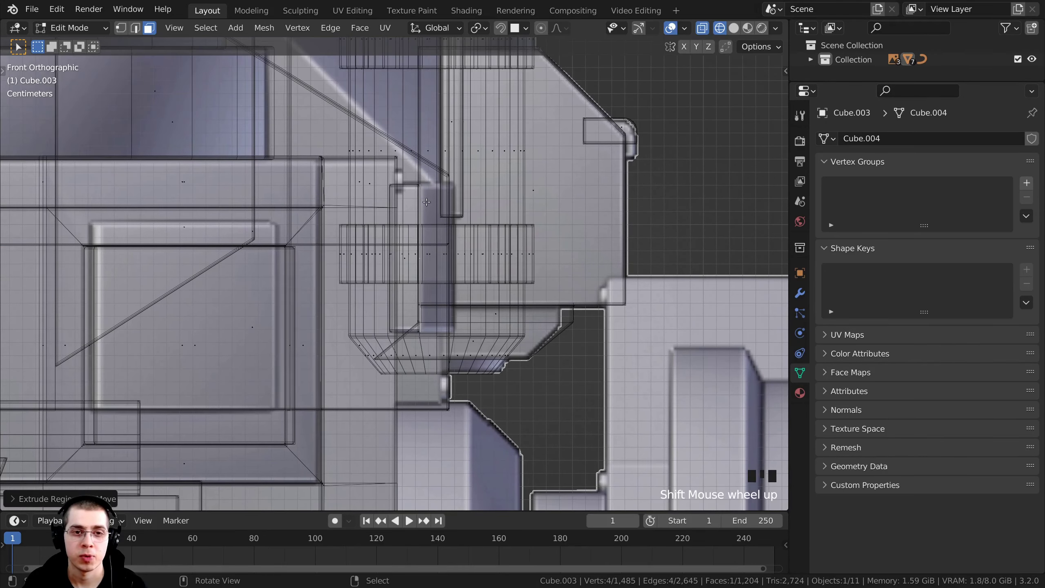
{"action": "key", "text": "e"}
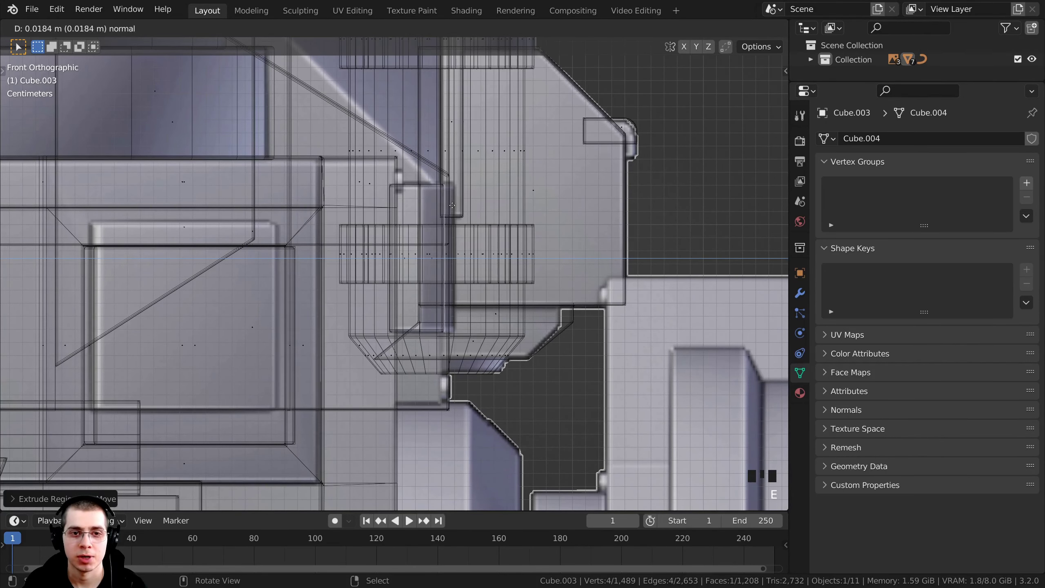
{"action": "left_click", "coordinate": [459, 205]}
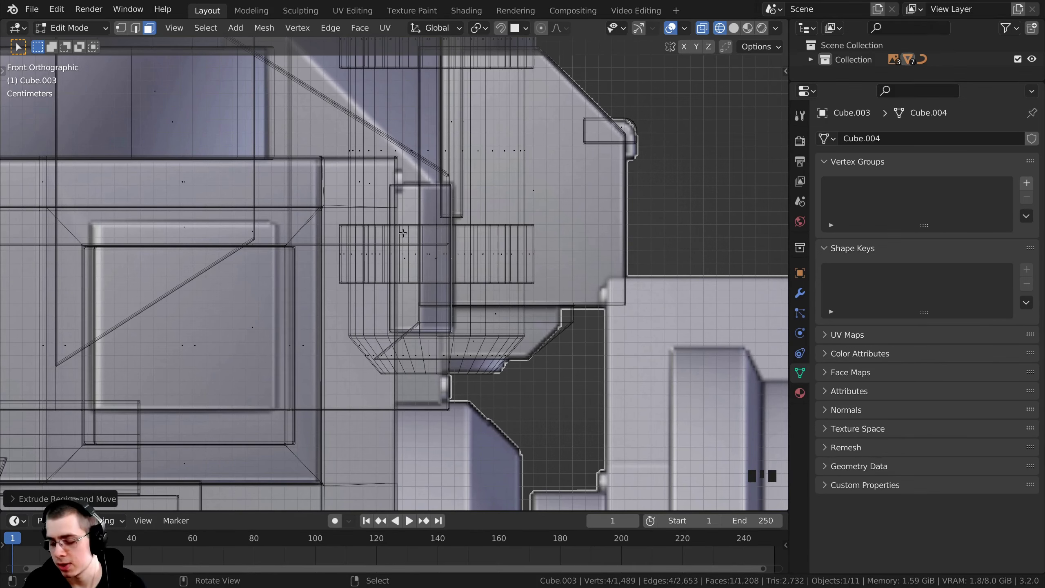
Step: Scale the panel's outer face to about 0.78 along the Y axis to form the chamfered ends shown in the side reference
{"action": "key", "text": "KP_3"}
{"action": "middle_click_drag", "start_coordinate": [479, 222], "coordinate": [665, 213], "text": "shift"}
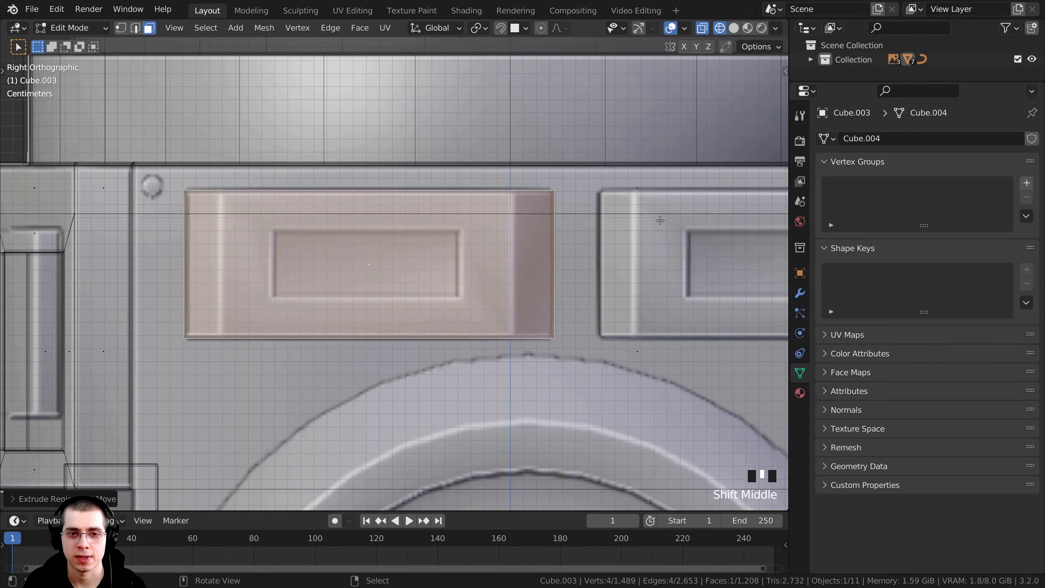
{"action": "key", "text": "s"}
{"action": "key", "text": "x"}
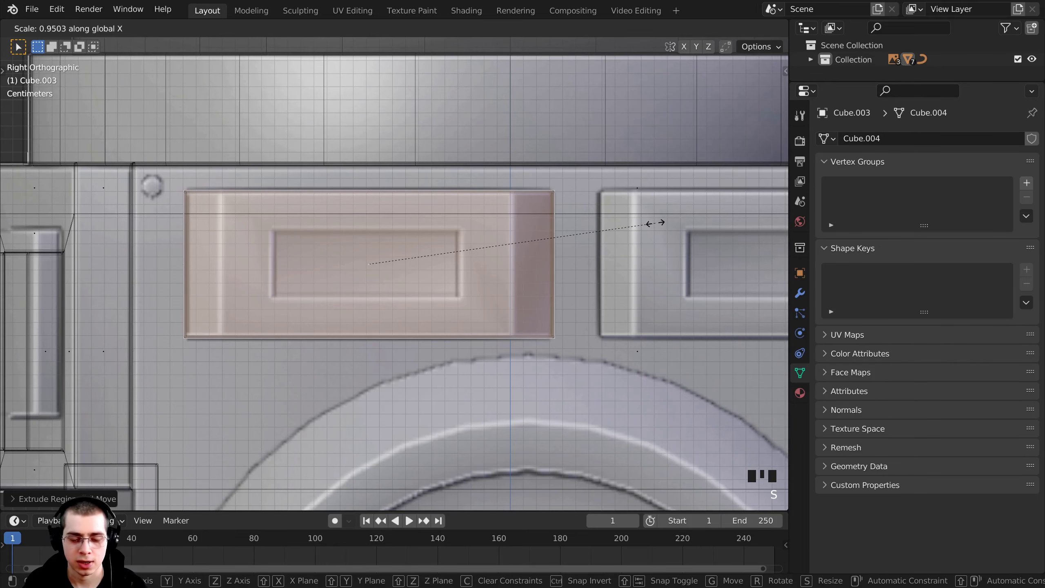
{"action": "key", "text": "y"}
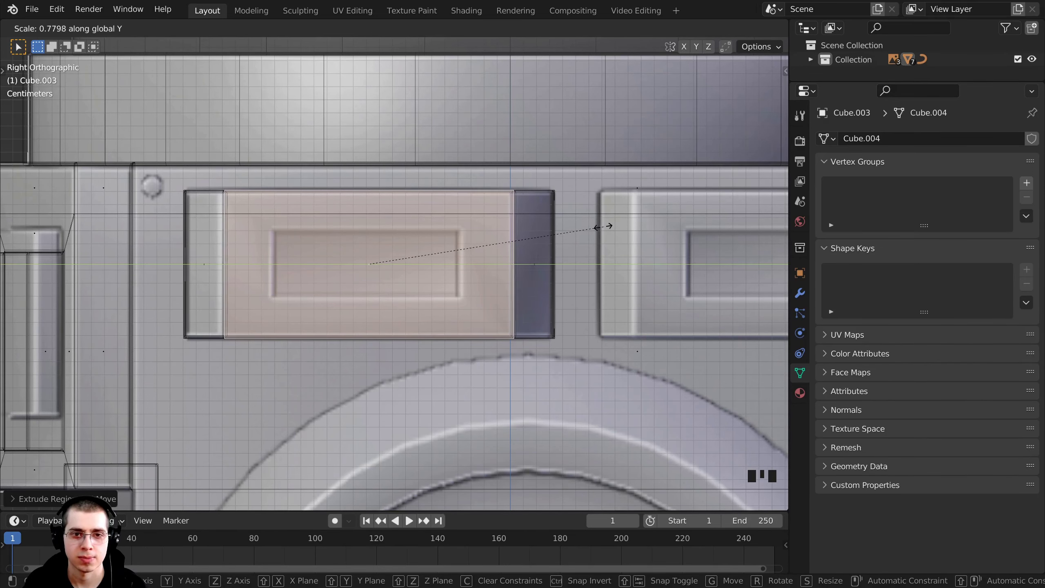
{"action": "left_click", "coordinate": [603, 227]}
Step: Inset the panel's outer face in solid shading to outline its inner rectangle
{"action": "key", "text": "z"}
{"action": "left_click", "coordinate": [538, 245]}
{"action": "mouse_move", "coordinate": [539, 245]}
{"action": "middle_mouse_down"}
{"action": "mouse_move", "coordinate": [536, 271]}
{"action": "mouse_move", "coordinate": [431, 285]}
{"action": "mouse_move", "coordinate": [334, 273]}
{"action": "mouse_move", "coordinate": [258, 291]}
{"action": "middle_mouse_up"}
{"action": "scroll", "coordinate": [295, 247], "scroll_direction": "up", "scroll_amount": 2}
{"action": "middle_click_drag", "start_coordinate": [429, 296], "coordinate": [665, 270]}
{"action": "key", "text": "i"}
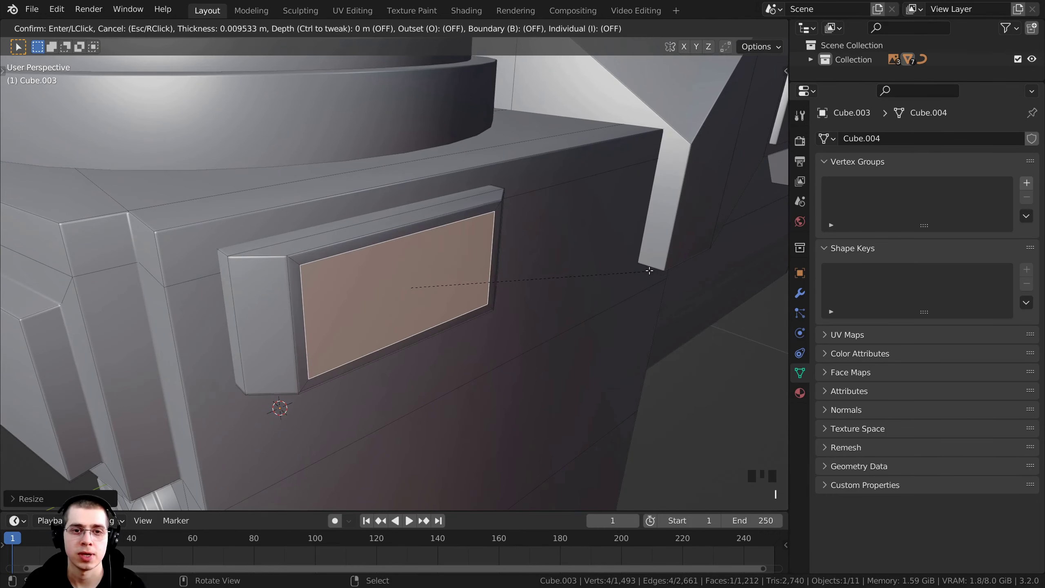
{"action": "left_click", "coordinate": [624, 268]}
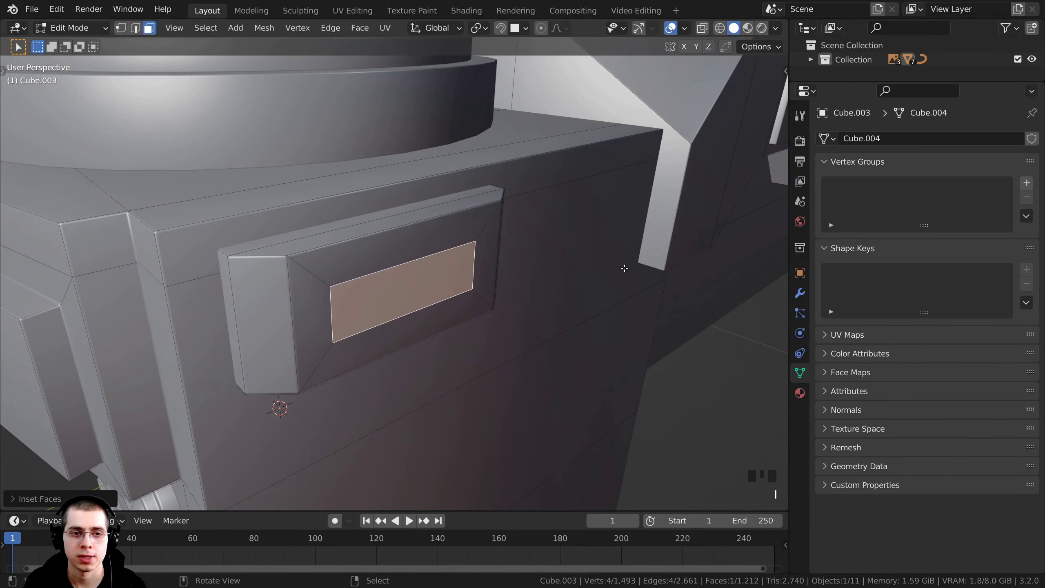
Step: Scale the inset face to about 0.9 along the Y axis to match the inner rectangle in the side reference
{"action": "key", "text": "KP_3"}
{"action": "key", "text": "z"}
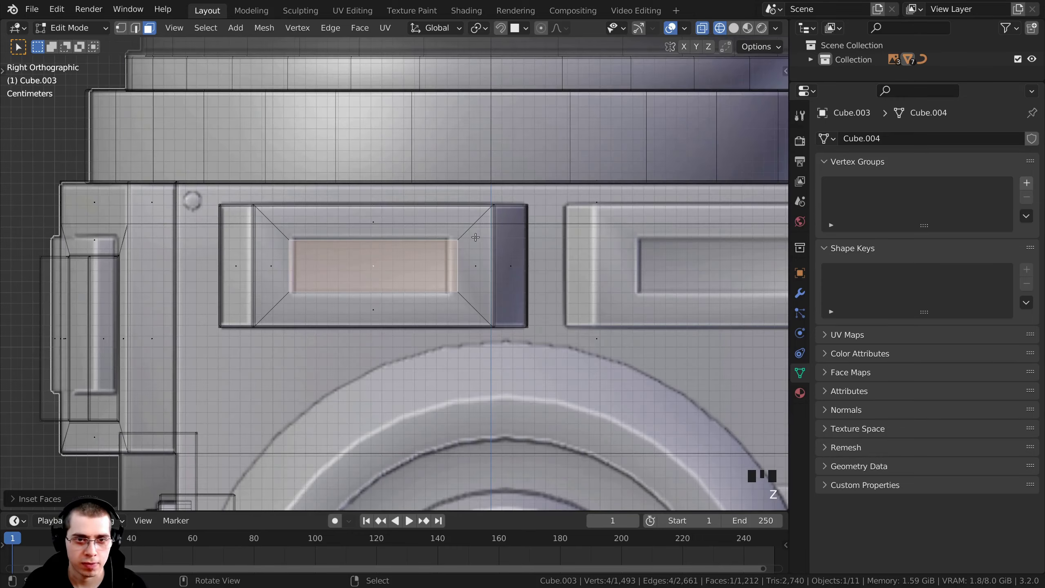
{"action": "key", "text": "s"}
{"action": "key", "text": "y"}
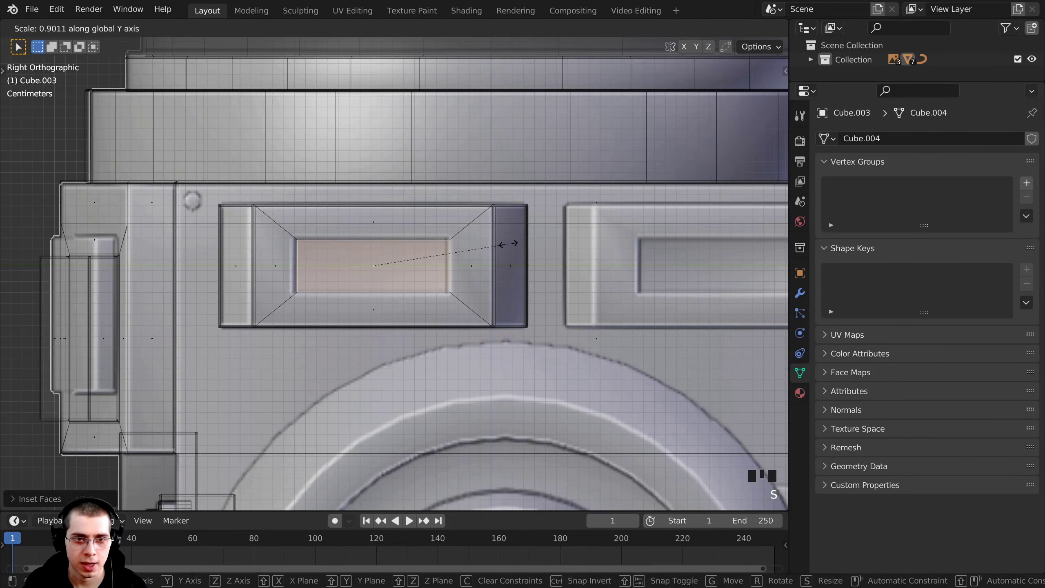
{"action": "left_click", "coordinate": [503, 243]}
Step: Extrude the inner rectangle about 0.03 m into the panel to make a recess, using solid shading
{"action": "key", "text": "z"}
{"action": "left_click", "coordinate": [663, 244]}
{"action": "mouse_move", "coordinate": [662, 244]}
{"action": "middle_mouse_down"}
{"action": "mouse_move", "coordinate": [629, 302]}
{"action": "mouse_move", "coordinate": [675, 313]}
{"action": "middle_mouse_up"}
{"action": "scroll", "coordinate": [679, 314], "scroll_direction": "up", "scroll_amount": 2}
{"action": "key", "text": "e"}
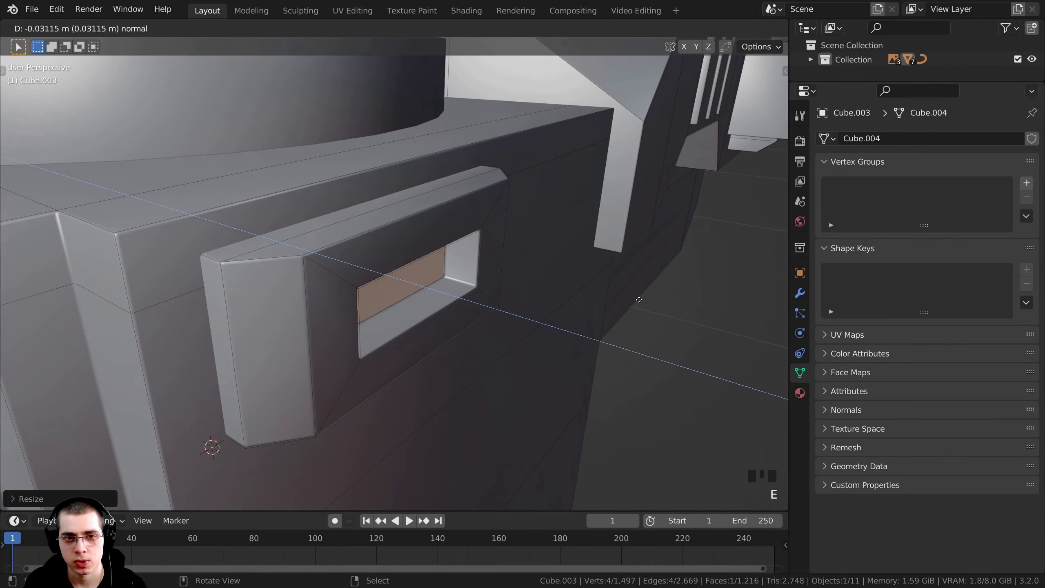
{"action": "left_click", "coordinate": [640, 300]}
{"action": "middle_click_drag", "start_coordinate": [640, 300], "coordinate": [655, 250]}
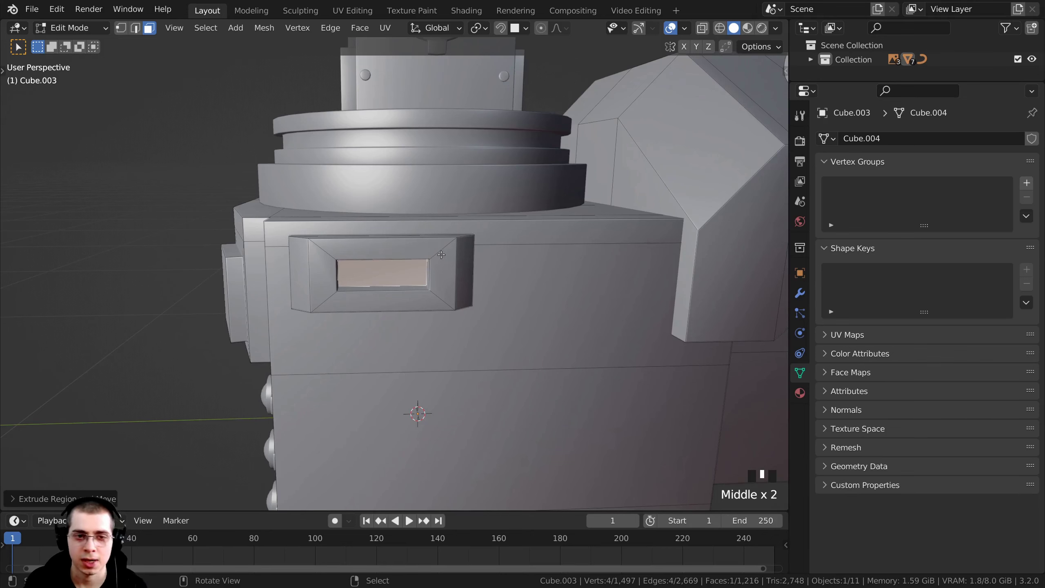
Step: Duplicate the whole panel about 0.32 m along the Y axis onto the rear panel in the side reference
{"action": "key", "text": "l"}
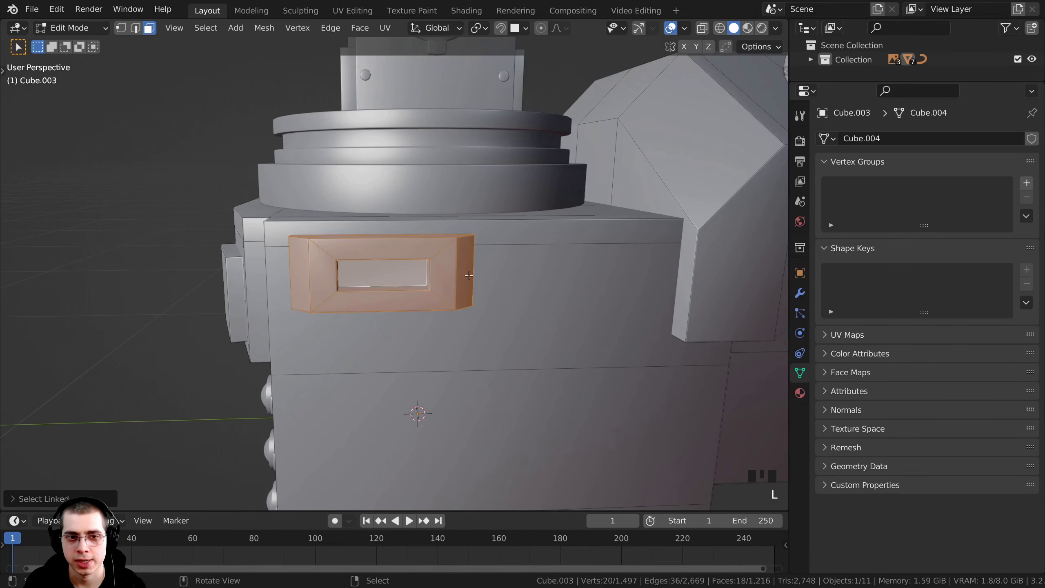
{"action": "middle_click_drag", "start_coordinate": [441, 255], "coordinate": [250, 256], "text": "shift"}
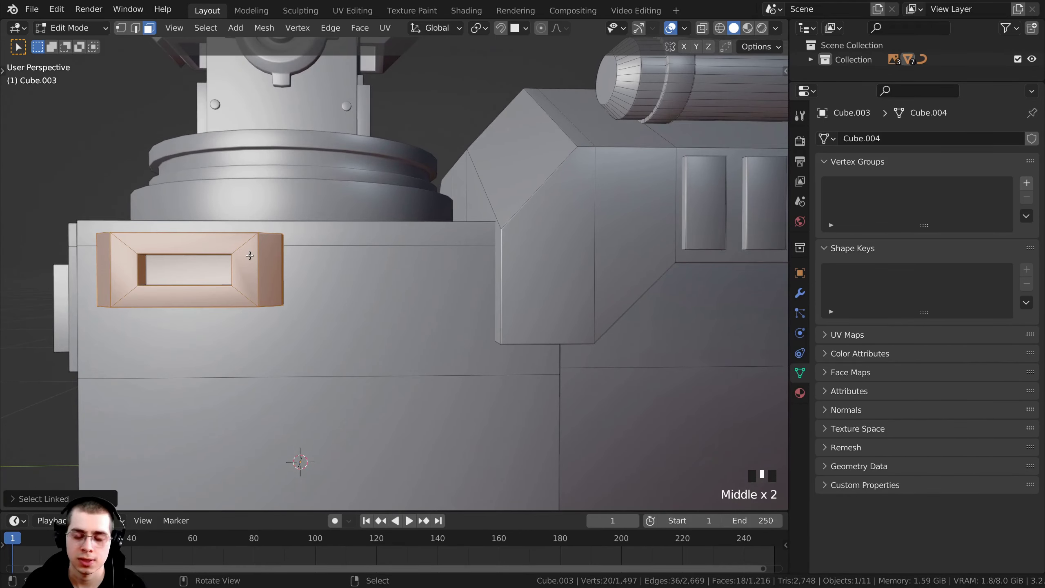
{"action": "key", "text": "KP_3"}
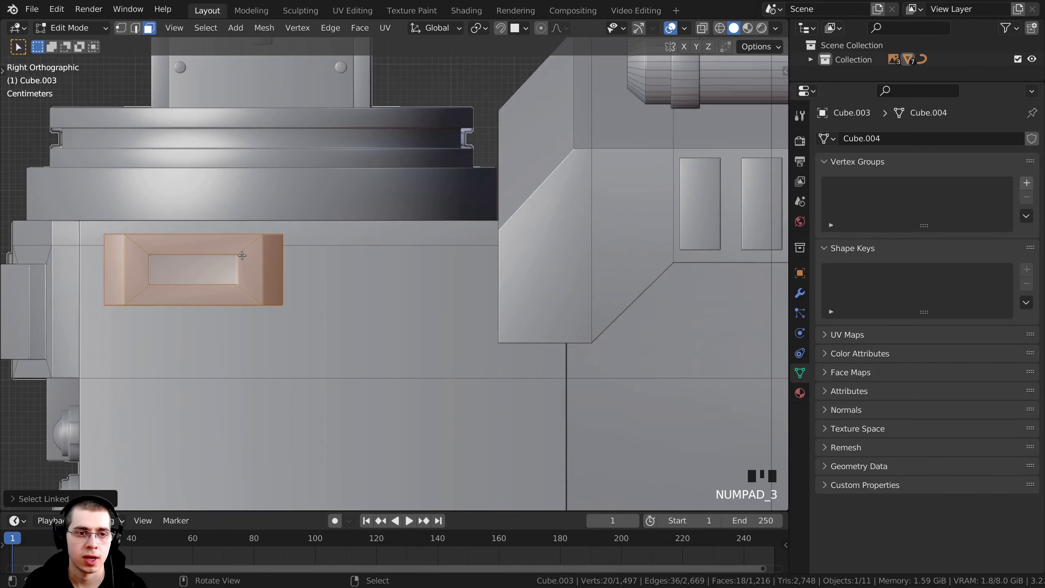
{"action": "key", "text": "z"}
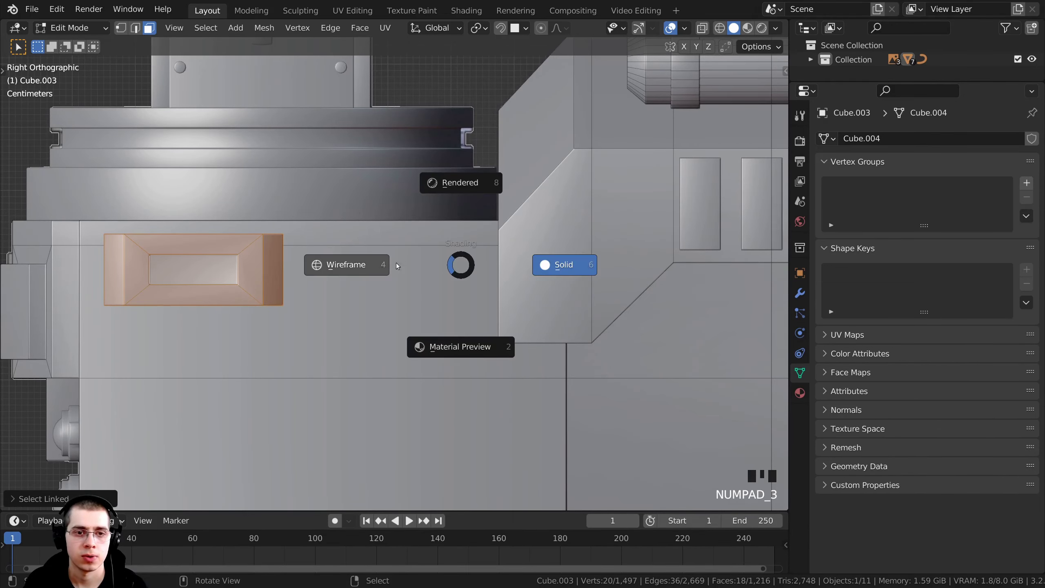
{"action": "left_click", "coordinate": [355, 264]}
{"action": "key", "text": "shift+d"}
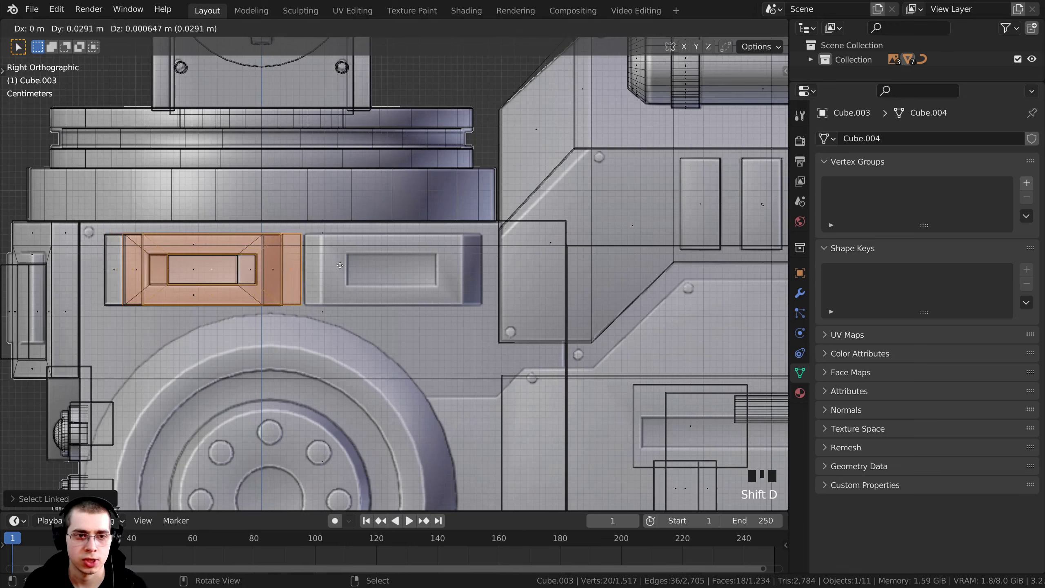
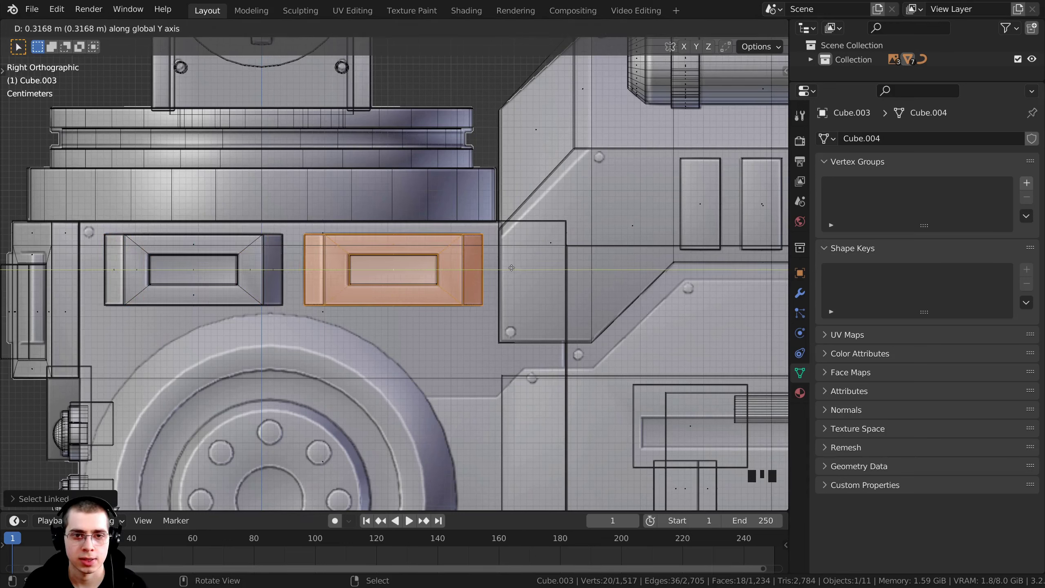
{"action": "left_click", "coordinate": [511, 268]}
Step: Return to Object Mode with solid shading and select the neck bracket above the round base
{"action": "scroll", "coordinate": [511, 267], "scroll_direction": "down", "scroll_amount": 2}
{"action": "middle_click_drag", "start_coordinate": [359, 270], "coordinate": [506, 267], "text": "shift"}
{"action": "scroll", "coordinate": [436, 243], "scroll_direction": "down", "scroll_amount": 2}
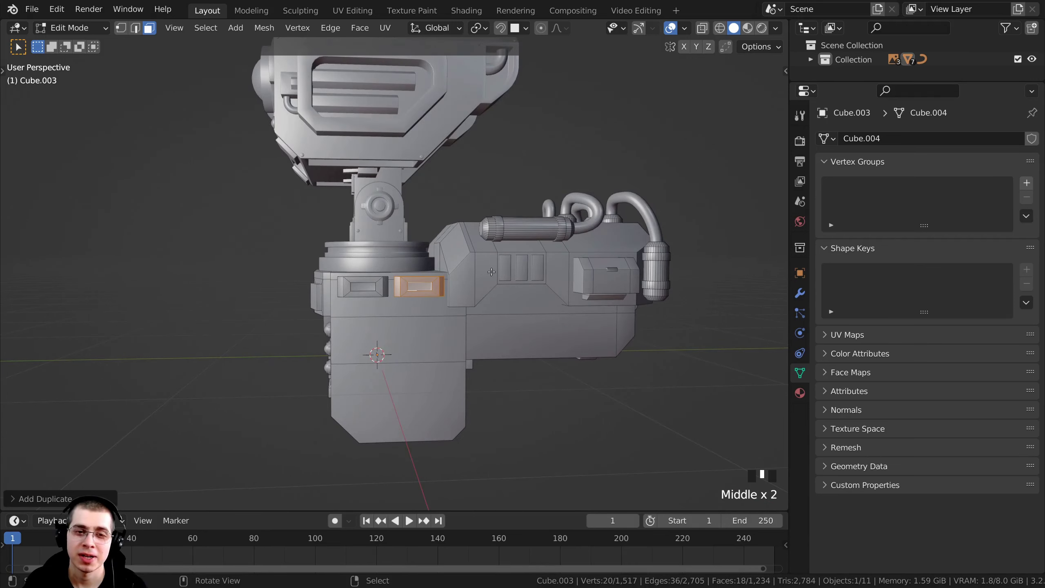
{"action": "scroll", "coordinate": [514, 262], "scroll_direction": "up", "scroll_amount": 1}
{"action": "scroll", "coordinate": [470, 246], "scroll_direction": "up", "scroll_amount": 3}
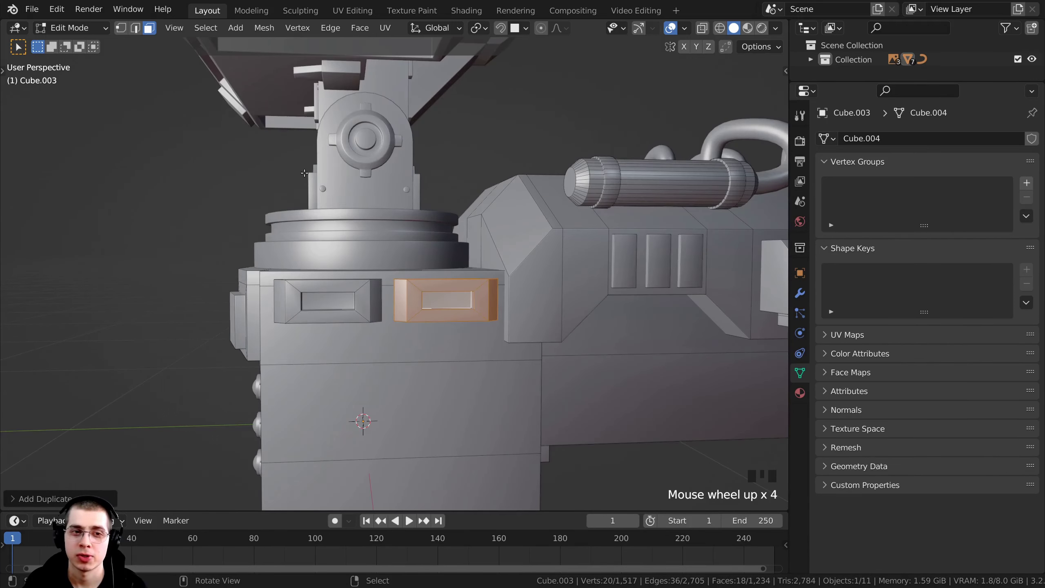
{"action": "middle_click_drag", "start_coordinate": [582, 296], "coordinate": [415, 285], "text": "shift"}
{"action": "key", "text": "Tab"}
{"action": "left_click", "coordinate": [395, 208]}
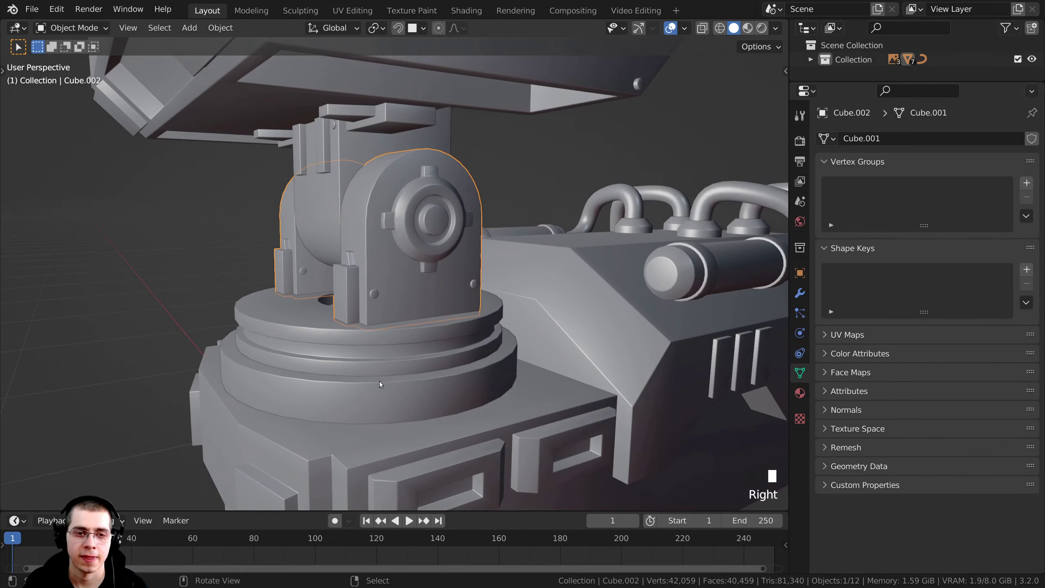
Step: Select only the front lower rivet on the neck bracket's outer side in Edit Mode
{"action": "middle_click_drag", "start_coordinate": [379, 381], "coordinate": [394, 314]}
{"action": "scroll", "coordinate": [411, 293], "scroll_direction": "up", "scroll_amount": 2}
{"action": "key", "text": "Tab"}
{"action": "scroll", "coordinate": [412, 291], "scroll_direction": "up", "scroll_amount": 1}
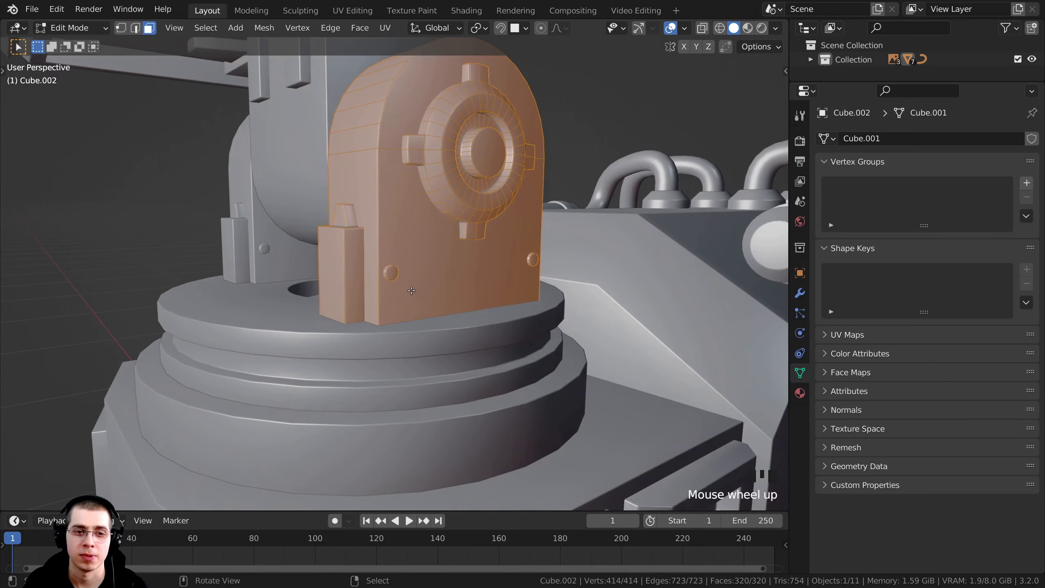
{"action": "key", "text": "alt+a"}
{"action": "scroll", "coordinate": [410, 291], "scroll_direction": "up", "scroll_amount": 3}
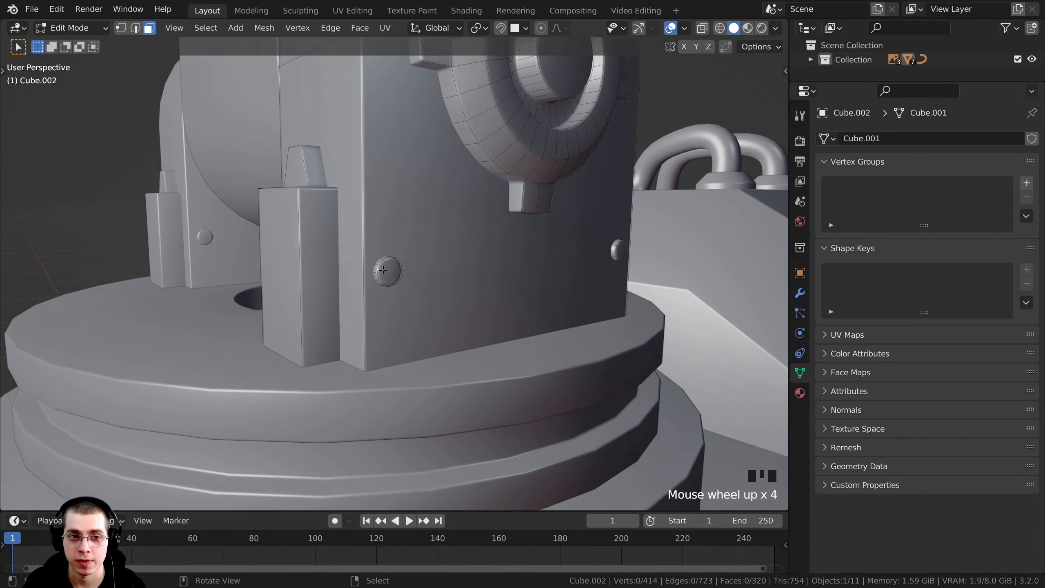
{"action": "key", "text": "l"}
Step: Duplicate the rivet and move the copy outward, clear of the neck bracket
{"action": "middle_click_drag", "start_coordinate": [382, 270], "coordinate": [437, 257]}
{"action": "scroll", "coordinate": [425, 296], "scroll_direction": "down", "scroll_amount": 1}
{"action": "scroll", "coordinate": [379, 225], "scroll_direction": "up", "scroll_amount": 1}
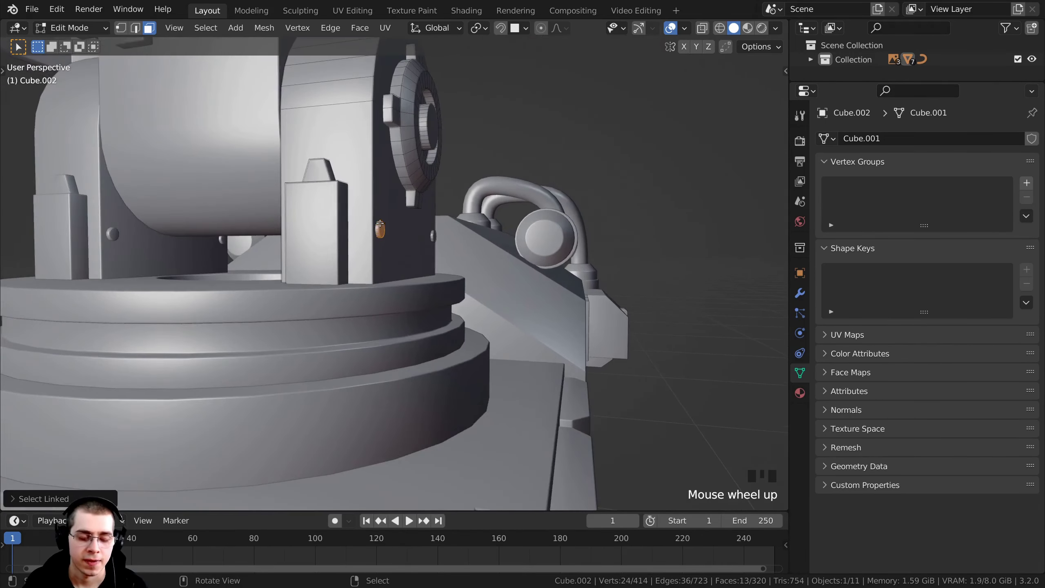
{"action": "key", "text": "shift+d"}
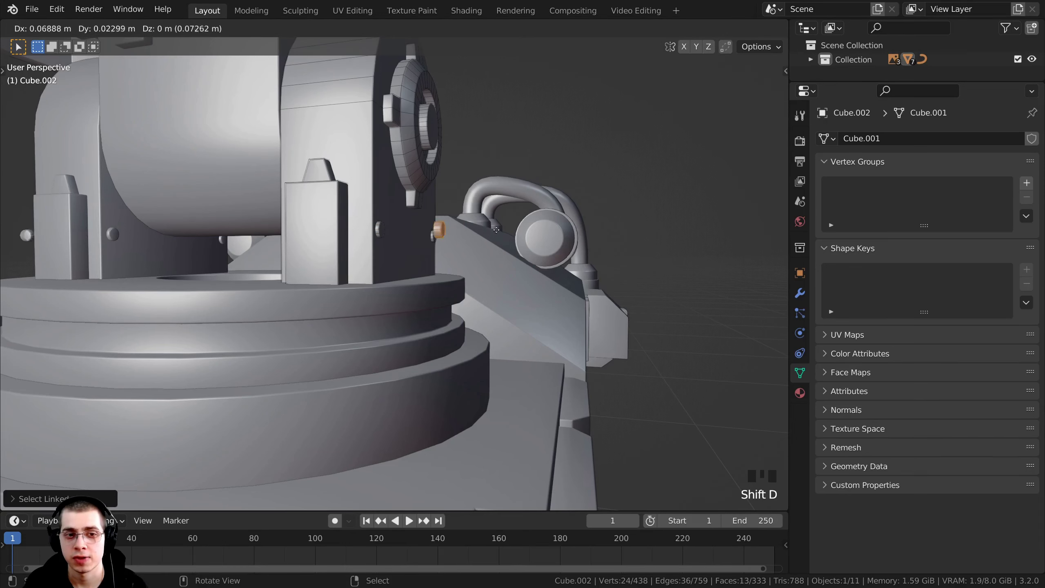
{"action": "left_click", "coordinate": [669, 241]}
{"action": "middle_click_drag", "start_coordinate": [669, 240], "coordinate": [610, 257], "text": "shift"}
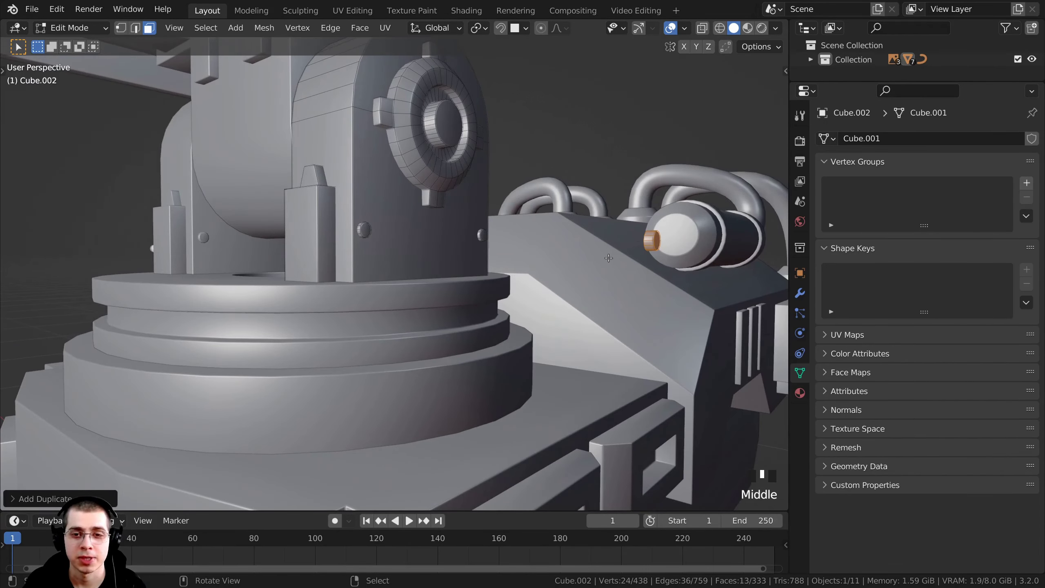
Step: Separate the duplicated rivet into its own object and return to Object Mode
{"action": "key", "text": "p"}
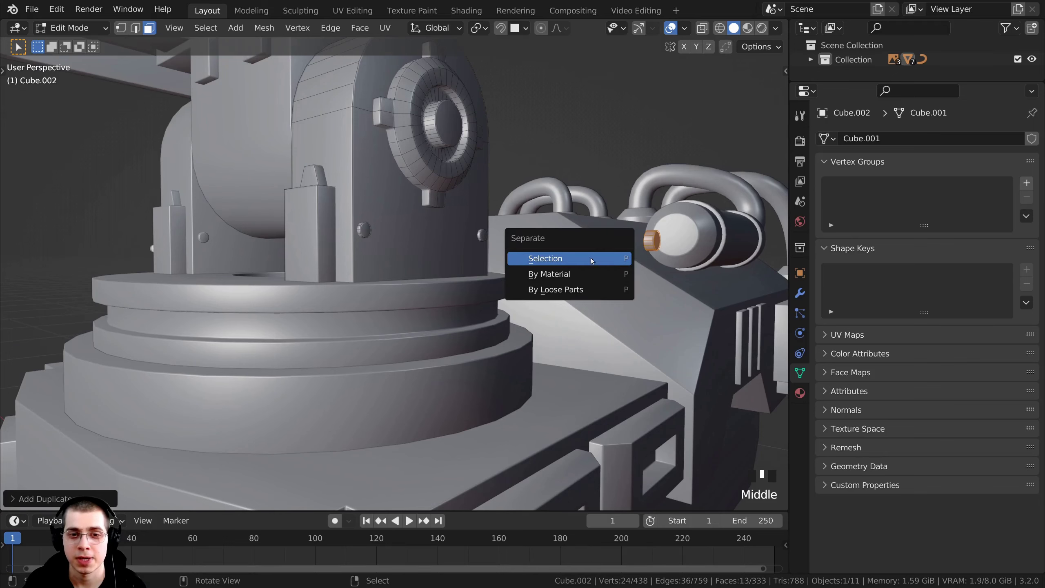
{"action": "left_click", "coordinate": [548, 258]}
{"action": "scroll", "coordinate": [548, 258], "scroll_direction": "down", "scroll_amount": 2}
{"action": "middle_click_drag", "start_coordinate": [548, 259], "coordinate": [492, 209], "text": "shift"}
{"action": "key", "text": "Tab"}
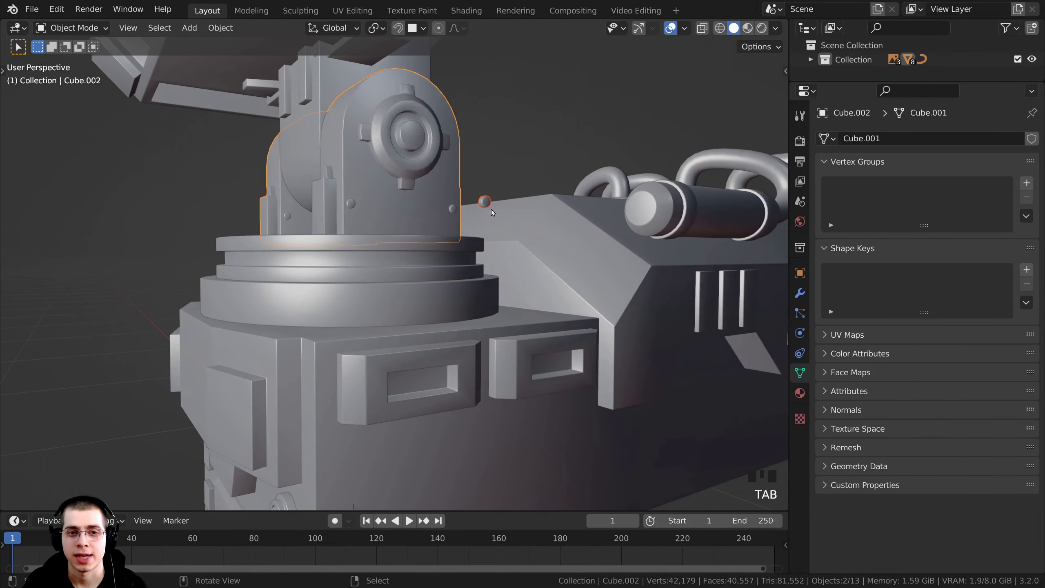
Step: Select the separated rivet together with the body and join them into one object, keeping the body active
{"action": "right_click", "coordinate": [486, 203]}
{"action": "scroll", "coordinate": [492, 200], "scroll_direction": "down", "scroll_amount": 2}
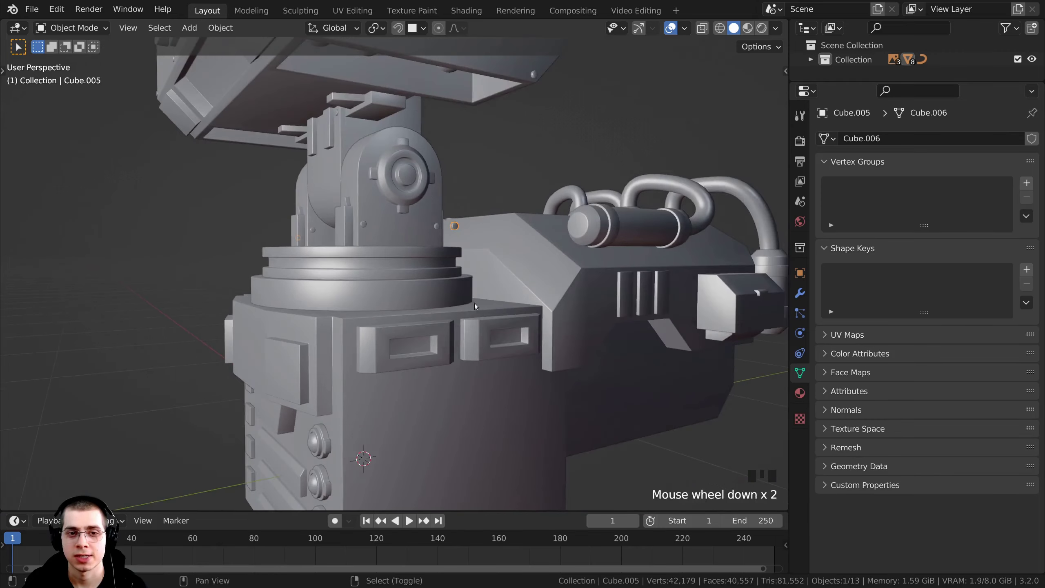
{"action": "middle_click_drag", "start_coordinate": [474, 303], "coordinate": [442, 355], "text": "shift"}
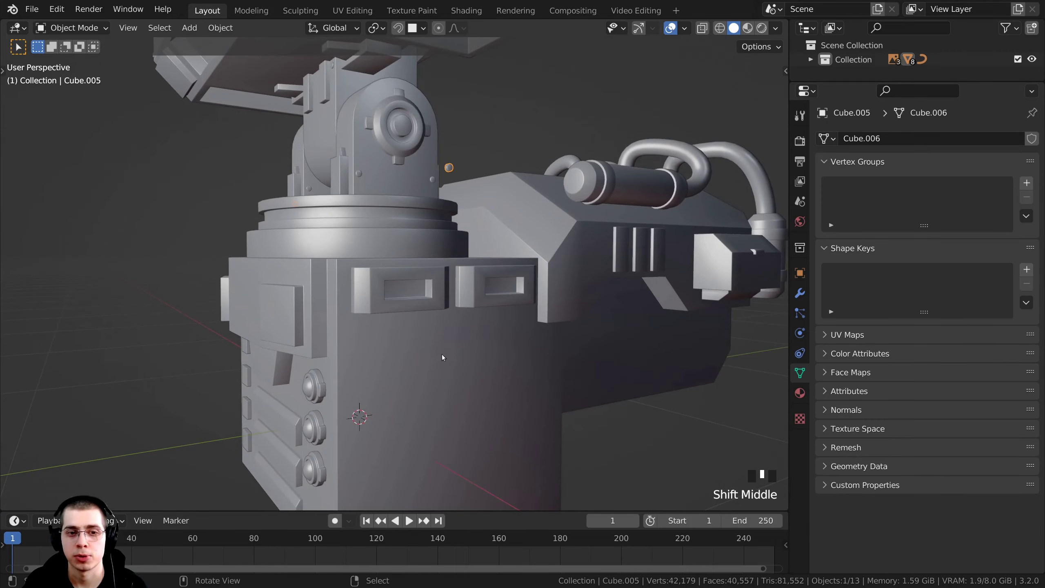
{"action": "right_click", "coordinate": [396, 313], "text": "shift"}
{"action": "middle_click_drag", "start_coordinate": [395, 313], "coordinate": [433, 315]}
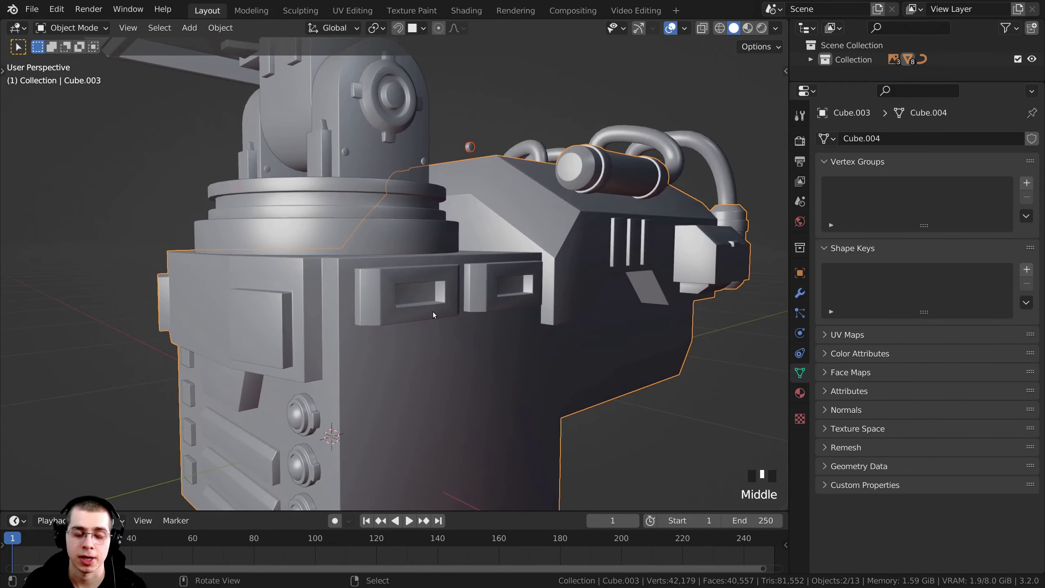
{"action": "key", "text": "ctrl+j"}
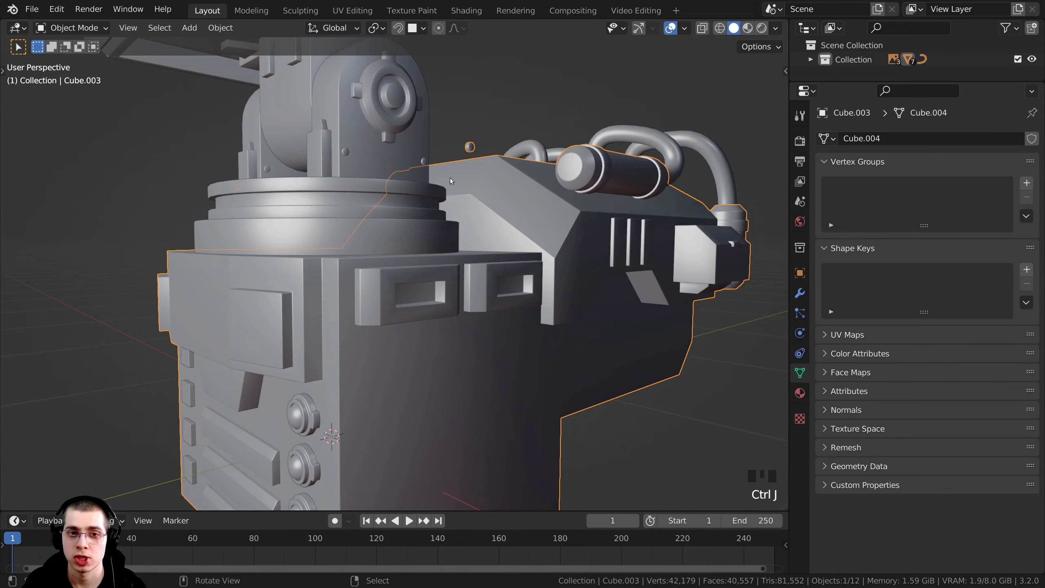
Step: Enter Edit Mode on the body and select only the joined rivet's linked geometry beside the neck bracket
{"action": "middle_click_drag", "start_coordinate": [523, 190], "coordinate": [469, 203]}
{"action": "key", "text": "Tab"}
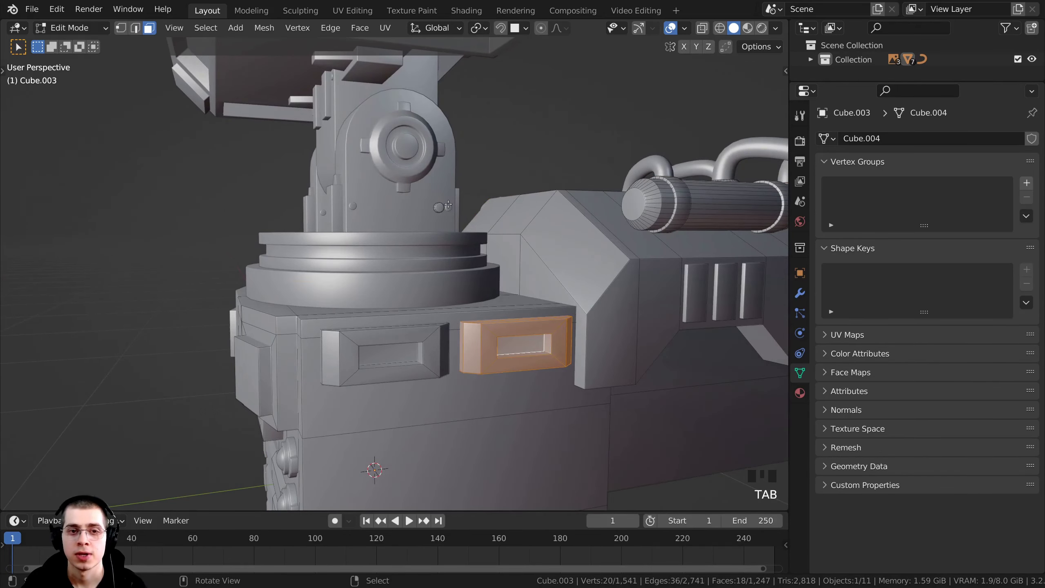
{"action": "scroll", "coordinate": [425, 300], "scroll_direction": "up", "scroll_amount": 3}
{"action": "middle_click_drag", "start_coordinate": [425, 299], "coordinate": [425, 244], "text": "shift"}
{"action": "scroll", "coordinate": [425, 244], "scroll_direction": "up", "scroll_amount": 1}
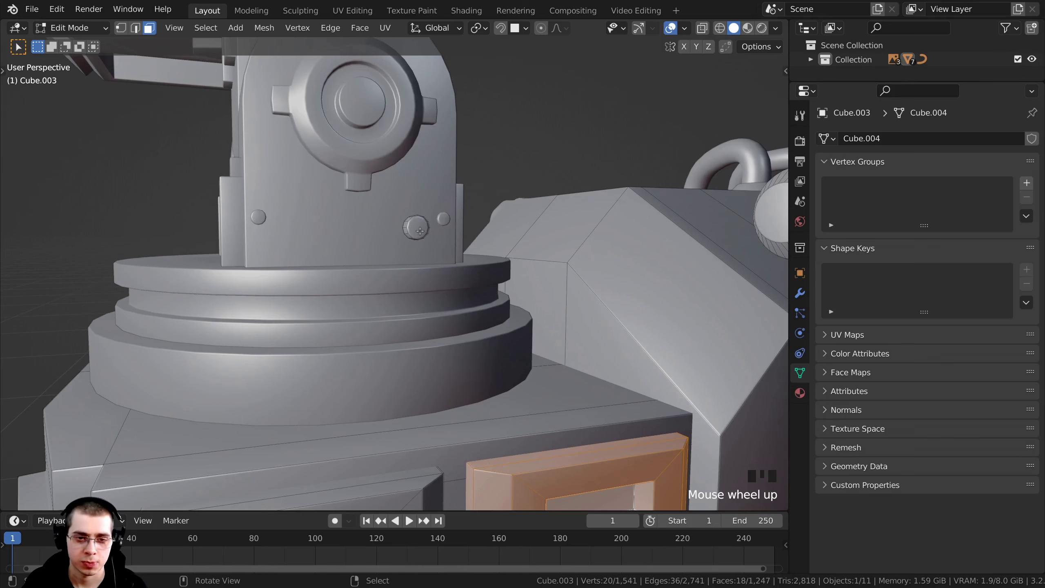
{"action": "key", "text": "a"}
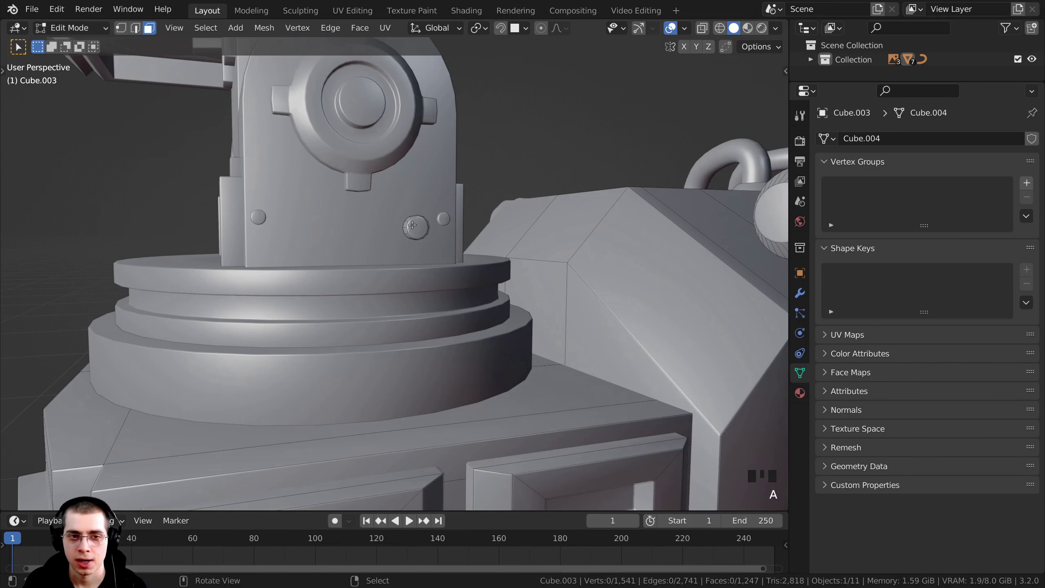
{"action": "key", "text": "l"}
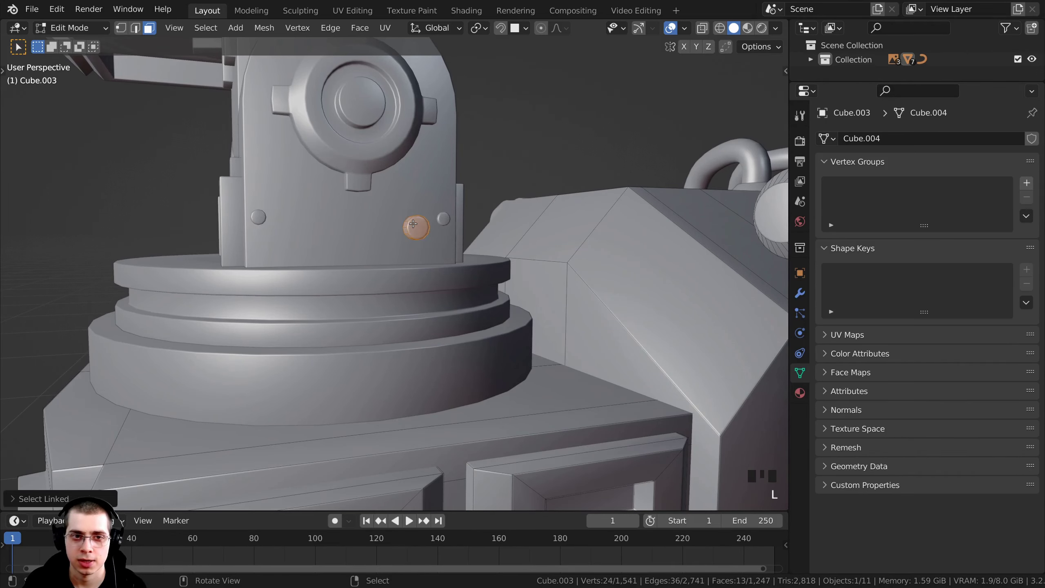
Step: Try to move the rivet freehand away from the neck bracket toward the body's side
{"action": "middle_click_drag", "start_coordinate": [413, 223], "coordinate": [444, 202]}
{"action": "key", "text": "g"}
{"action": "left_click", "coordinate": [485, 216]}
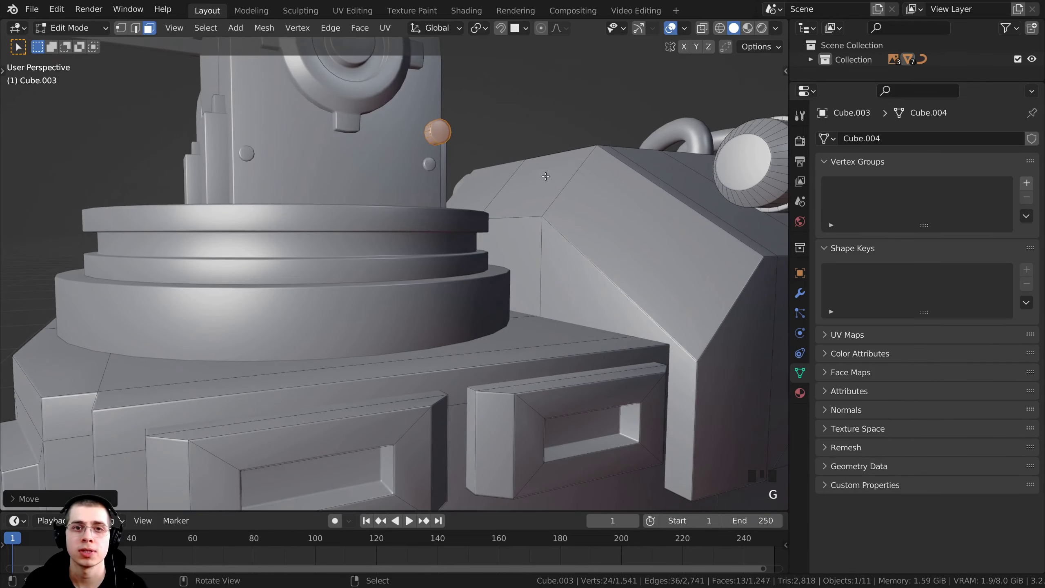
{"action": "middle_click_drag", "start_coordinate": [546, 176], "coordinate": [494, 123]}
{"action": "key", "text": "g"}
{"action": "left_click", "coordinate": [459, 49]}
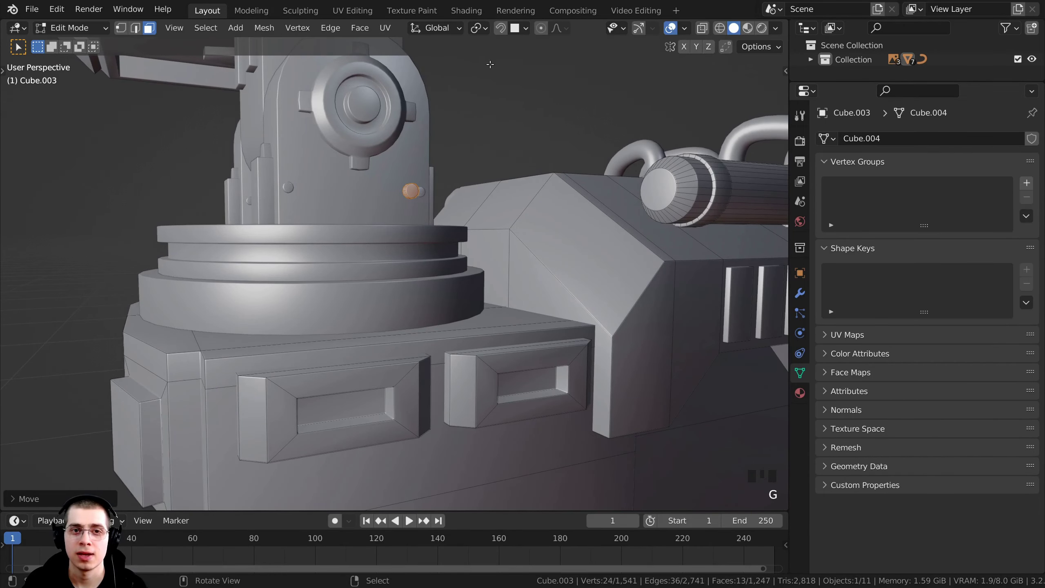
Step: Enable snapping and move the rivet onto the side face of the front body block
{"action": "left_click", "coordinate": [501, 27]}
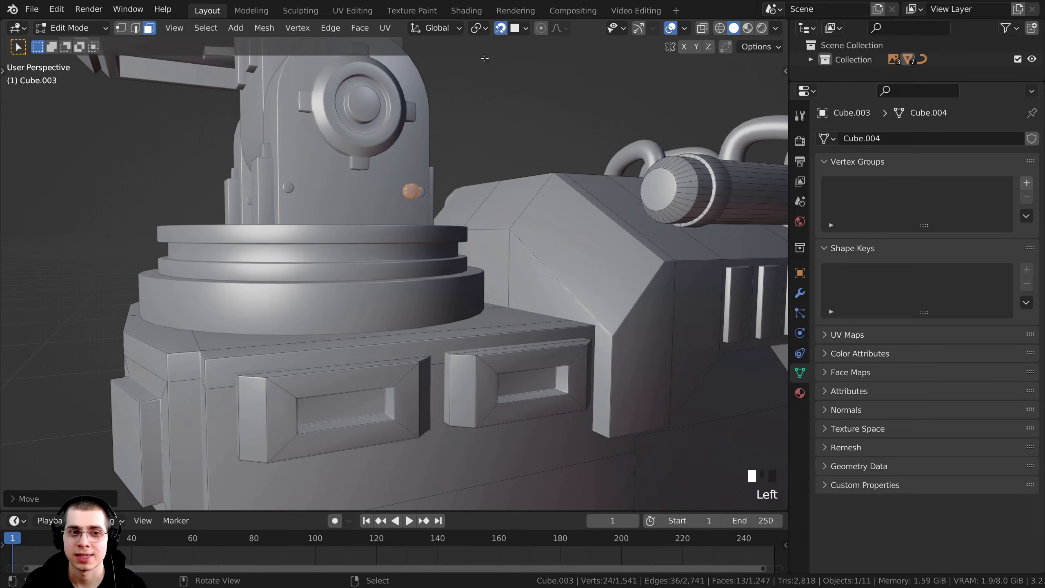
{"action": "middle_click_drag", "start_coordinate": [473, 136], "coordinate": [394, 238]}
{"action": "key", "text": "g"}
{"action": "key", "text": "Return"}
{"action": "key", "text": "g"}
{"action": "key", "text": "Return"}
{"action": "scroll", "coordinate": [412, 305], "scroll_direction": "up", "scroll_amount": 2}
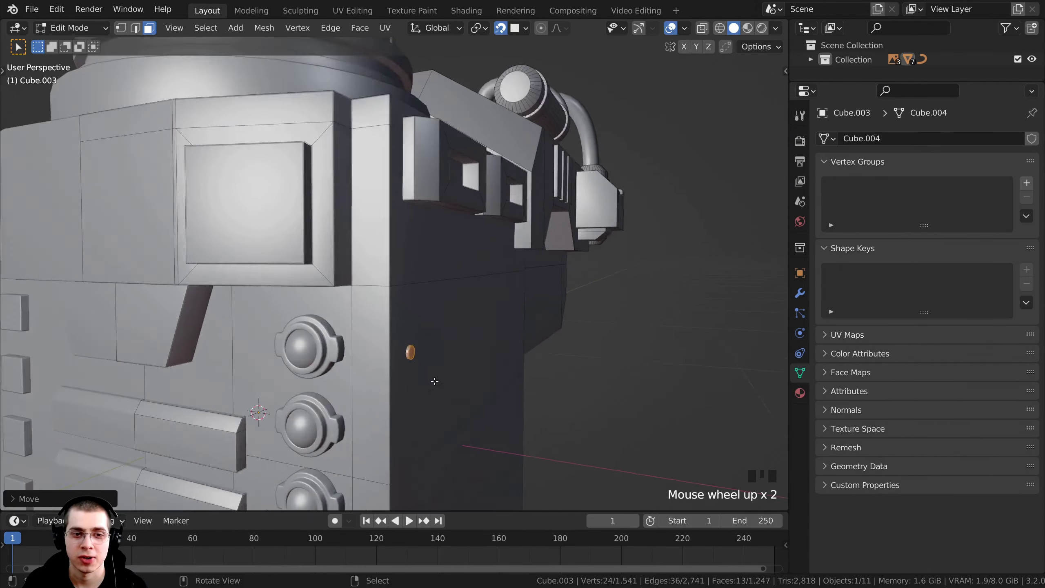
{"action": "key", "text": "g"}
{"action": "key", "text": "Return"}
Step: Move the rivet to the upper front corner of the body's side, beside the first recessed rectangular panel
{"action": "middle_click_drag", "start_coordinate": [427, 307], "coordinate": [416, 361]}
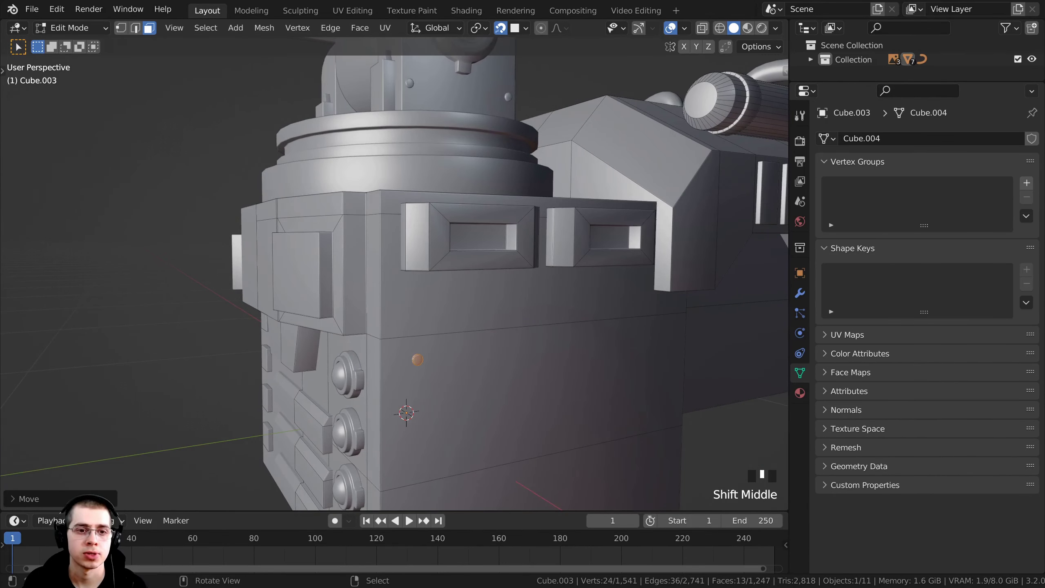
{"action": "scroll", "coordinate": [397, 366], "scroll_direction": "up", "scroll_amount": 1}
{"action": "key", "text": "g"}
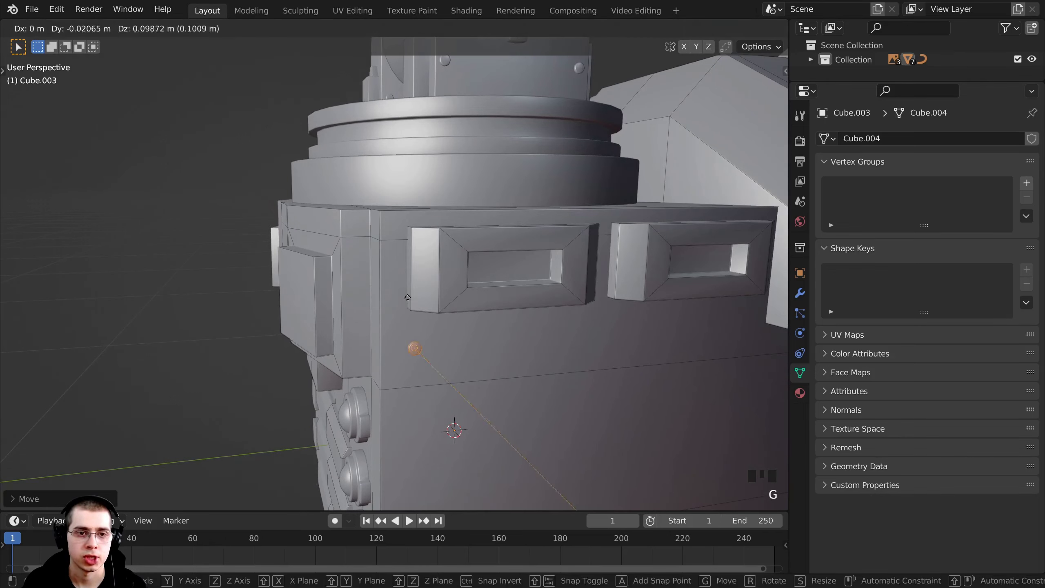
{"action": "left_click", "coordinate": [391, 223]}
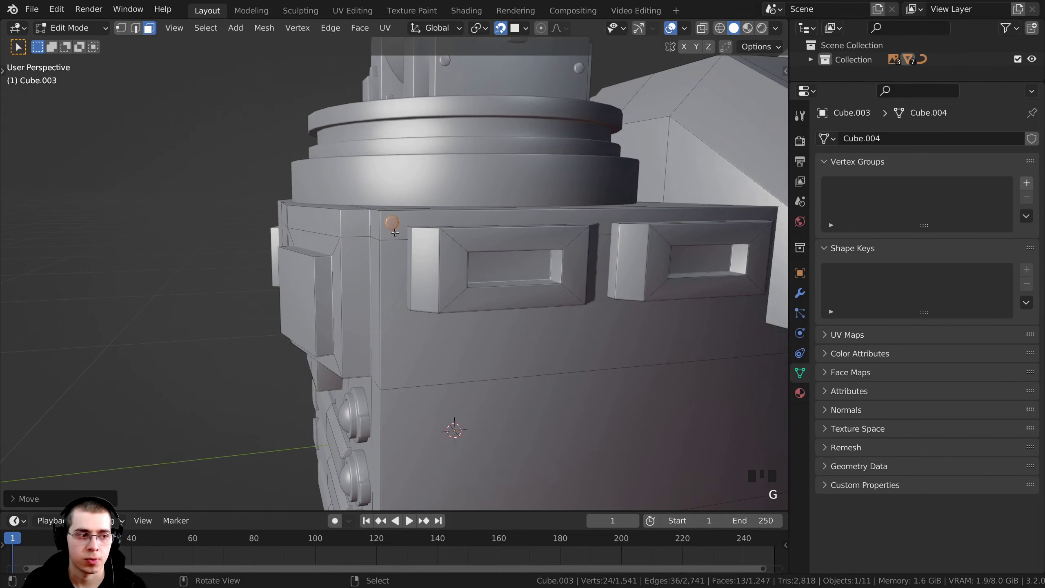
Step: Duplicate the rivet straight down along global Z to just above the front chamfer of the body's side
{"action": "scroll", "coordinate": [423, 193], "scroll_direction": "down", "scroll_amount": 2}
{"action": "middle_click_drag", "start_coordinate": [424, 193], "coordinate": [424, 63], "text": "shift"}
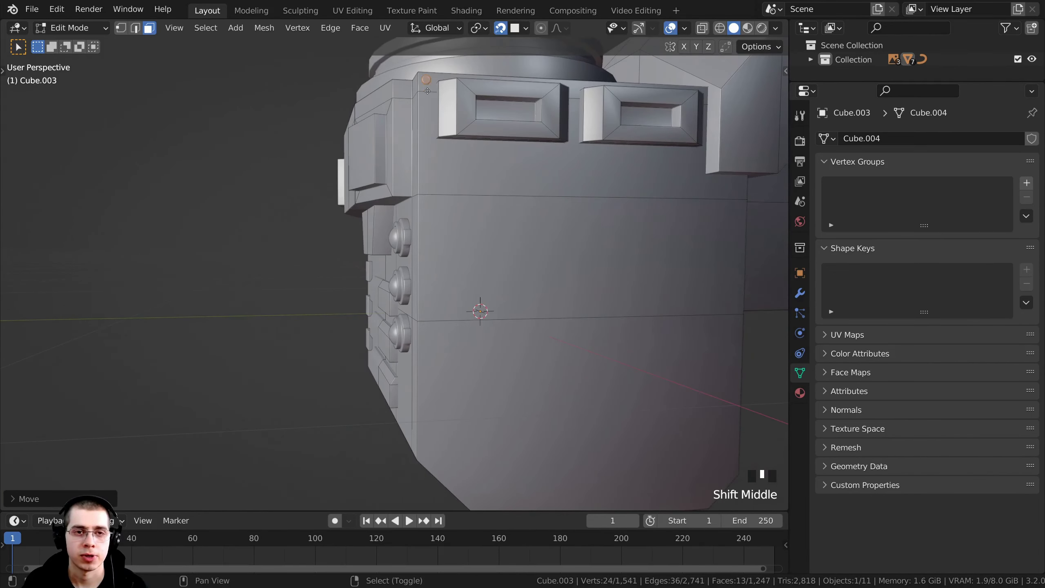
{"action": "key", "text": "shift+d"}
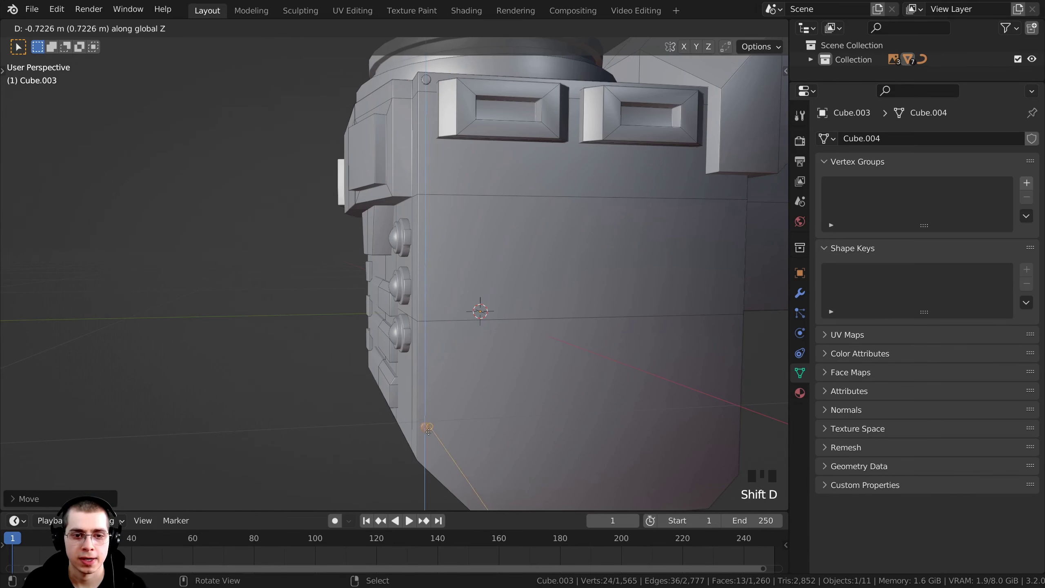
{"action": "middle_click_drag", "start_coordinate": [428, 452], "coordinate": [322, 303], "text": "shift"}
{"action": "scroll", "coordinate": [237, 279], "scroll_direction": "up", "scroll_amount": 3}
Step: Place three more rivet duplicates at both ends of the side's bottom edge and above its rear chamfer
{"action": "key", "text": "shift+d"}
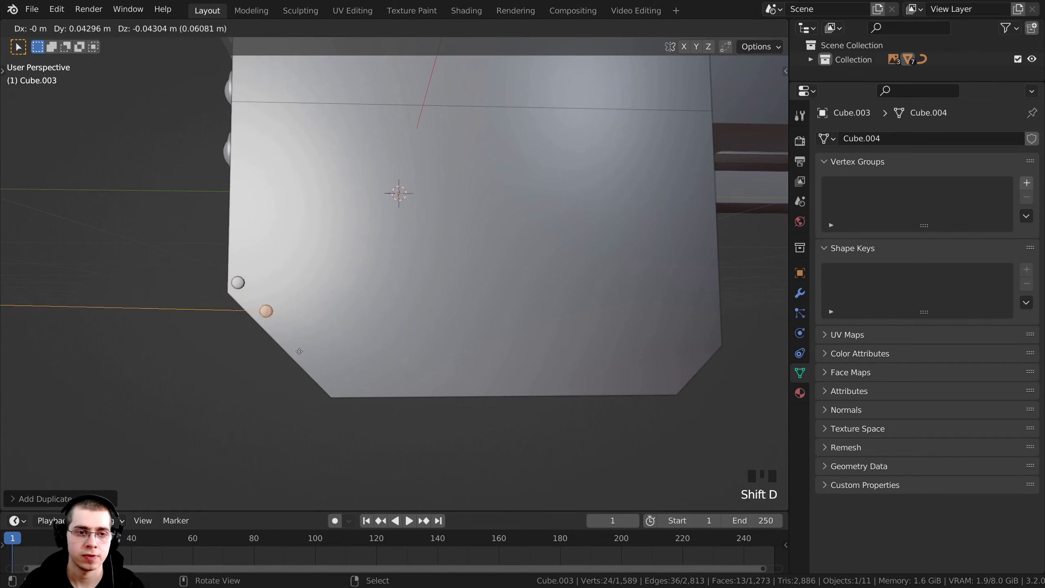
{"action": "key", "text": "shift+d"}
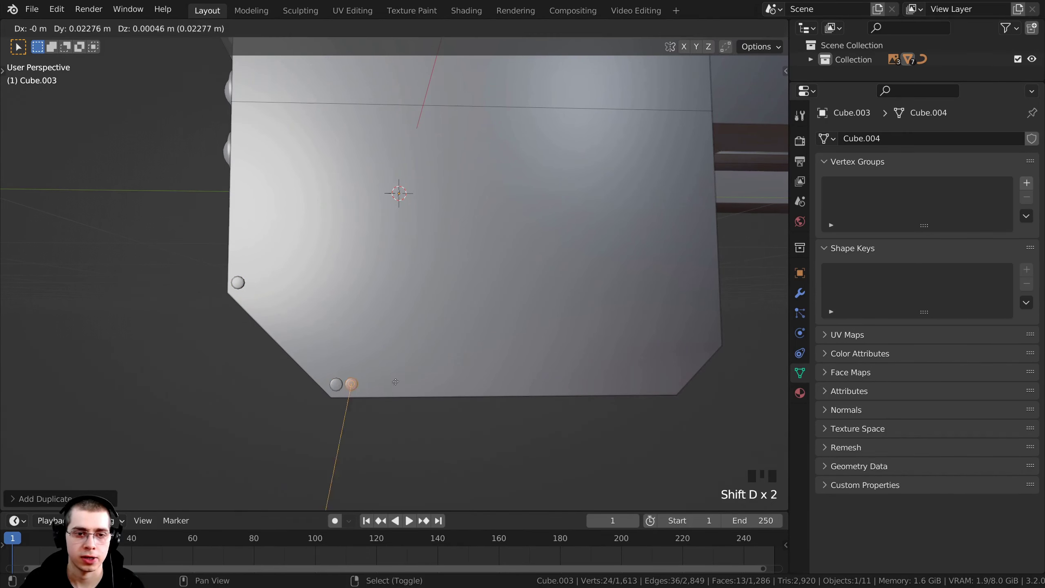
{"action": "left_click", "coordinate": [670, 379]}
{"action": "middle_click_drag", "start_coordinate": [670, 379], "coordinate": [572, 370], "text": "shift"}
{"action": "key", "text": "shift+d"}
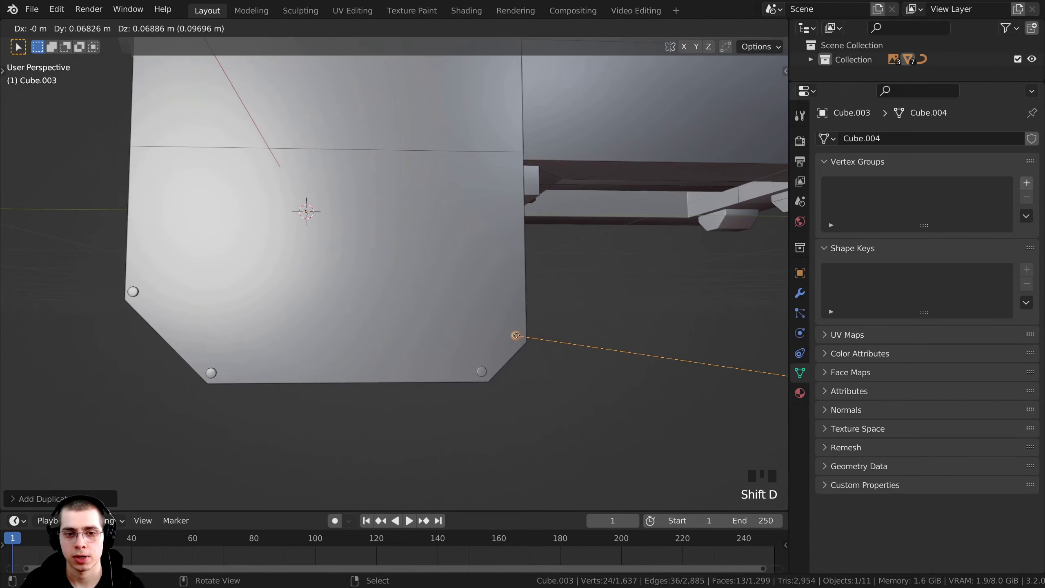
{"action": "left_click", "coordinate": [517, 335]}
Step: Duplicate the rivet onto the raised upper side plate and place it in the plate's lower front corner
{"action": "middle_click_drag", "start_coordinate": [517, 335], "coordinate": [440, 221]}
{"action": "scroll", "coordinate": [474, 288], "scroll_direction": "up", "scroll_amount": 2}
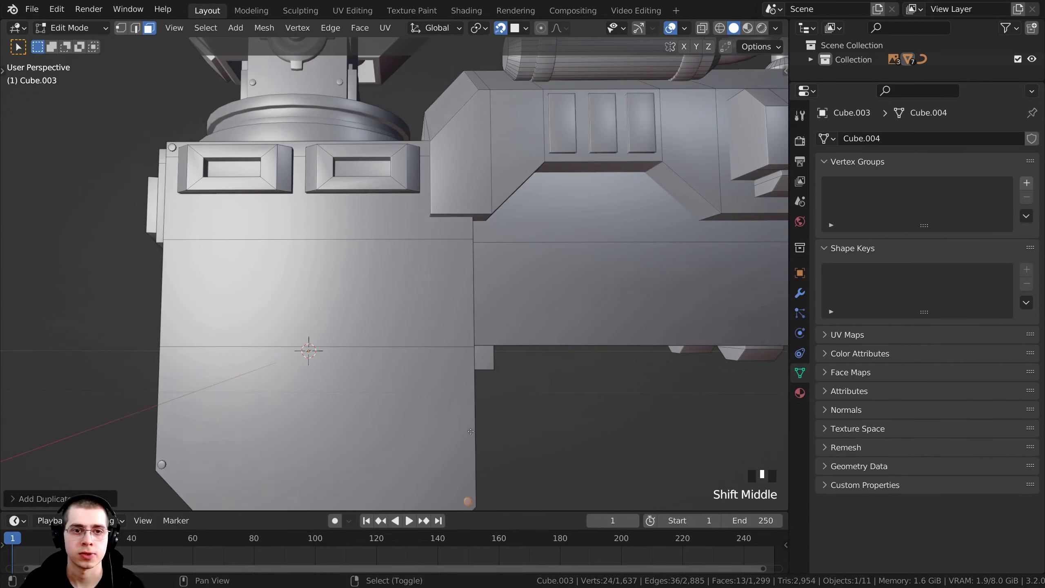
{"action": "key", "text": "shift+d"}
{"action": "scroll", "coordinate": [440, 221], "scroll_direction": "down", "scroll_amount": 1}
{"action": "scroll", "coordinate": [381, 227], "scroll_direction": "up", "scroll_amount": 5}
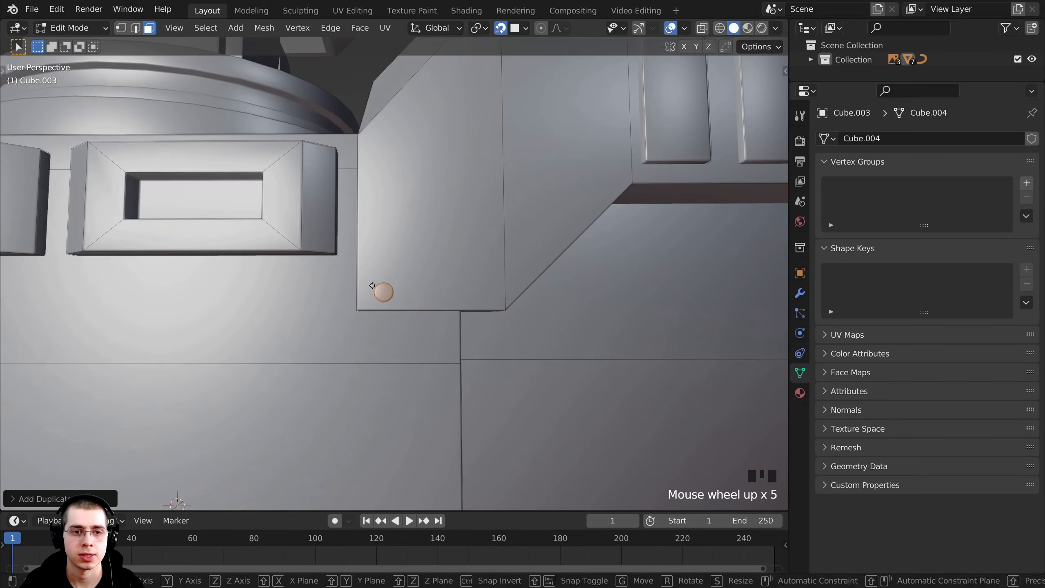
{"action": "key", "text": "g"}
{"action": "left_click", "coordinate": [374, 292]}
{"action": "scroll", "coordinate": [374, 292], "scroll_direction": "down", "scroll_amount": 1}
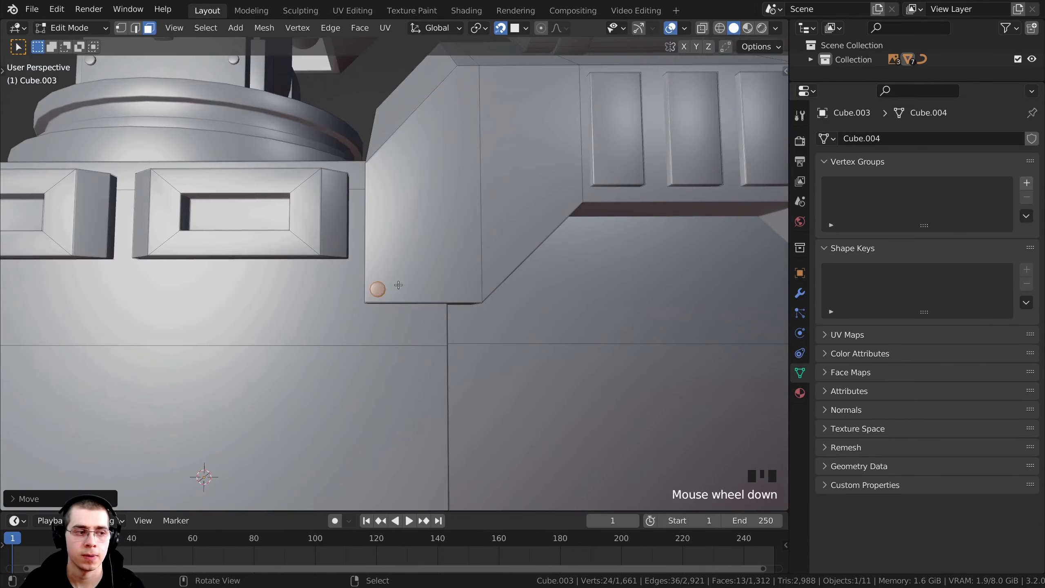
Step: Duplicate the rivet to the upper front corner and the upper rear corner of the raised side plate
{"action": "middle_click_drag", "start_coordinate": [382, 288], "coordinate": [422, 297]}
{"action": "key", "text": "shift+d"}
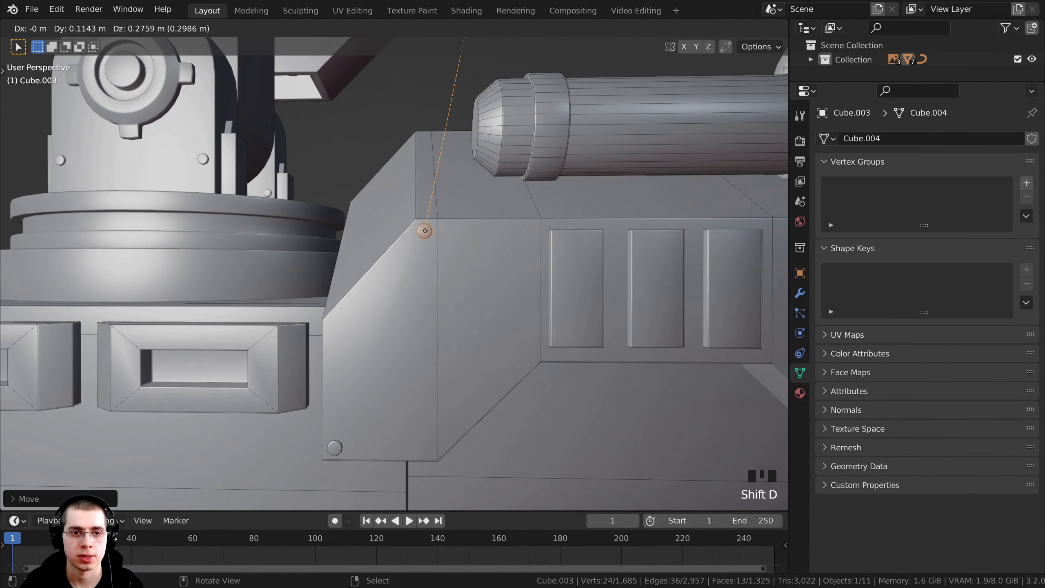
{"action": "scroll", "coordinate": [425, 231], "scroll_direction": "down", "scroll_amount": 4}
{"action": "scroll", "coordinate": [425, 231], "scroll_direction": "up", "scroll_amount": 1}
{"action": "scroll", "coordinate": [425, 231], "scroll_direction": "up", "scroll_amount": 1}
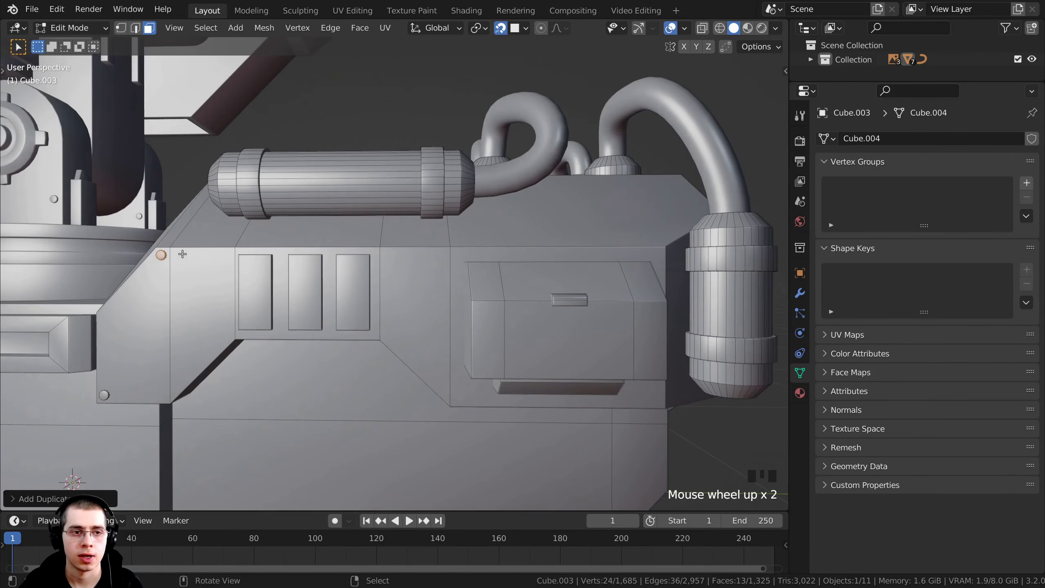
{"action": "left_click", "coordinate": [521, 244]}
{"action": "key", "text": "shift+d"}
{"action": "middle_click_drag", "start_coordinate": [646, 255], "coordinate": [529, 273], "text": "shift"}
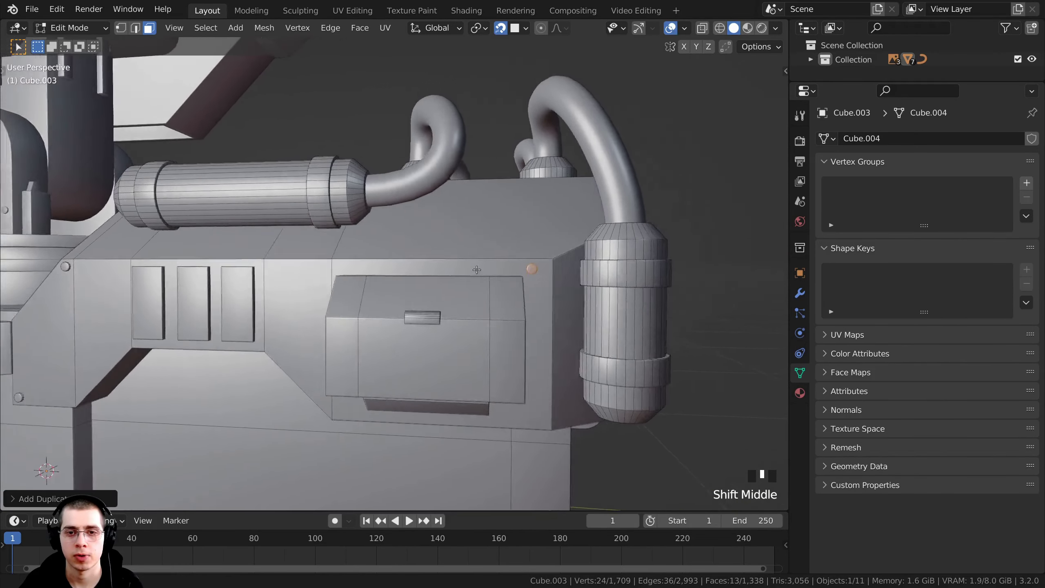
{"action": "scroll", "coordinate": [476, 290], "scroll_direction": "up", "scroll_amount": 2}
{"action": "key", "text": "g"}
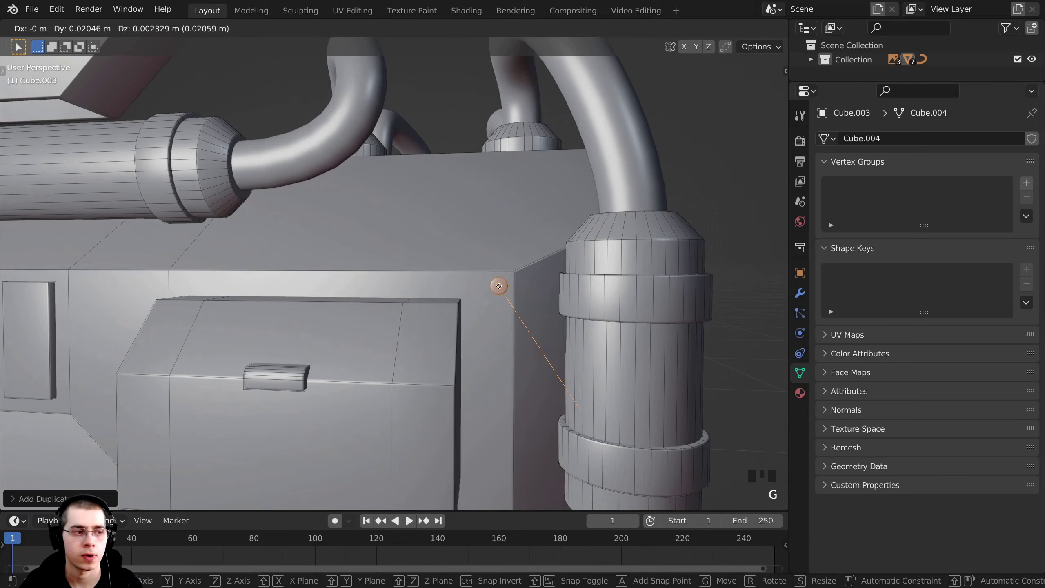
{"action": "left_click", "coordinate": [500, 285]}
Step: Duplicate the rivet to the upper rear corner and the lower rear chamfer corner of the rear body section's side
{"action": "middle_click_drag", "start_coordinate": [499, 285], "coordinate": [445, 173]}
{"action": "key", "text": "shift+d"}
{"action": "scroll", "coordinate": [478, 227], "scroll_direction": "down", "scroll_amount": 2}
{"action": "key", "text": "shift+d"}
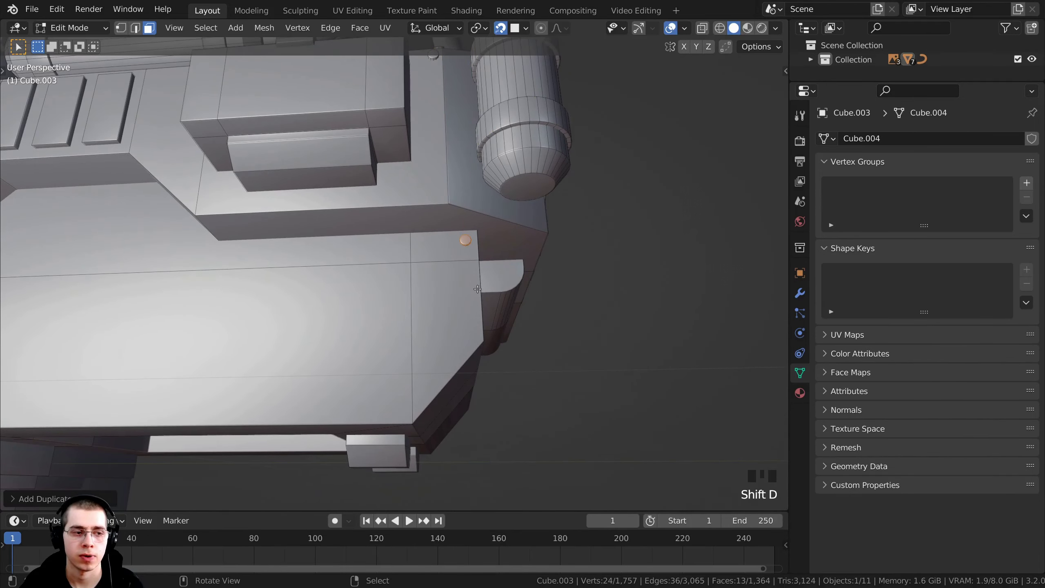
{"action": "middle_click_drag", "start_coordinate": [477, 289], "coordinate": [416, 263]}
{"action": "scroll", "coordinate": [415, 263], "scroll_direction": "up", "scroll_amount": 2}
{"action": "key", "text": "shift+d"}
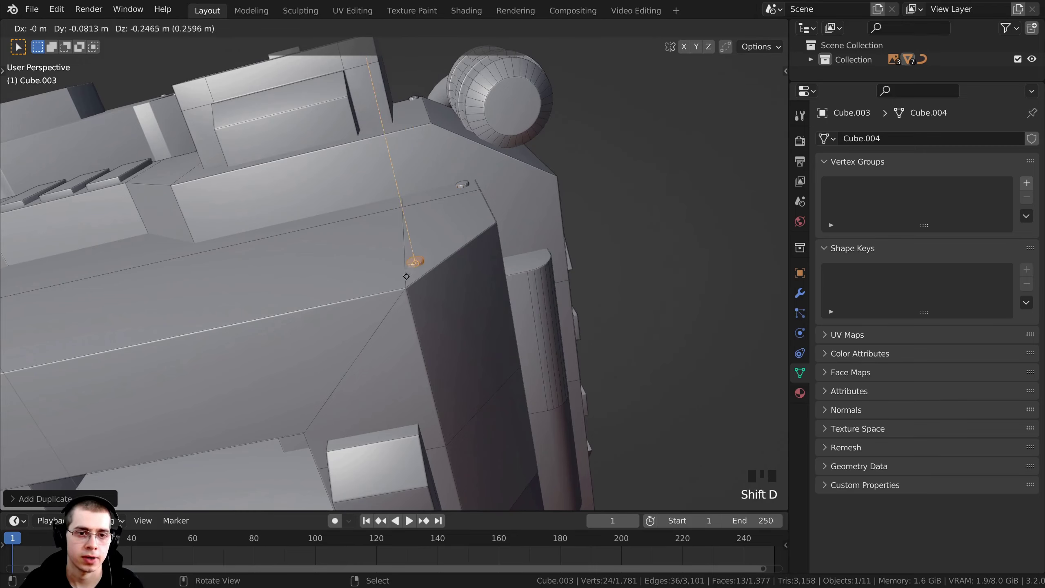
{"action": "left_click", "coordinate": [394, 307]}
Step: Place rivet duplicates at the lower and upper front corners of the rear section's side, next to the front block
{"action": "scroll", "coordinate": [397, 234], "scroll_direction": "down", "scroll_amount": 2}
{"action": "middle_click_drag", "start_coordinate": [397, 234], "coordinate": [687, 339], "text": "shift"}
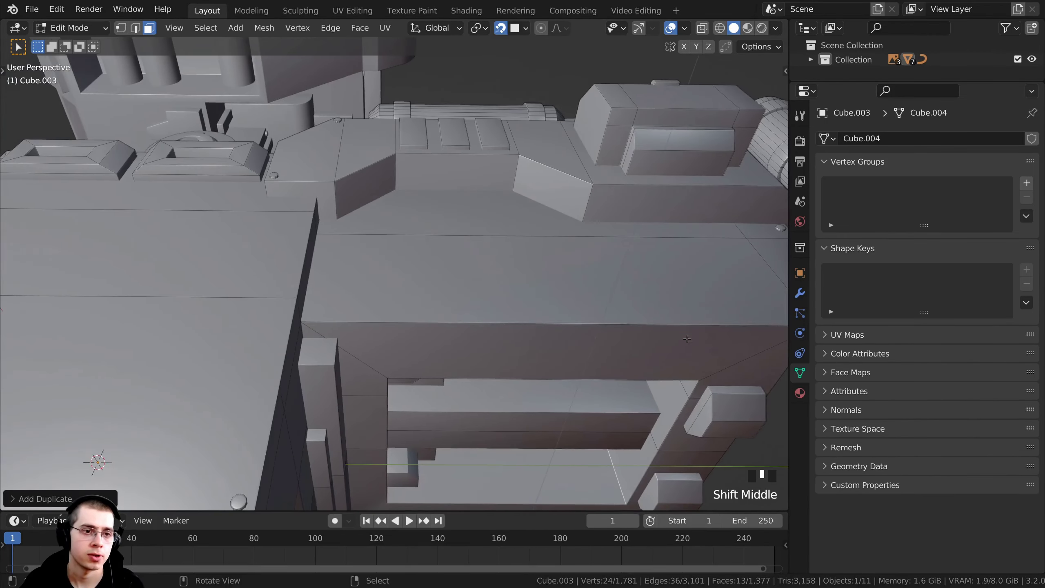
{"action": "middle_click_drag", "start_coordinate": [379, 313], "coordinate": [412, 330], "text": "shift"}
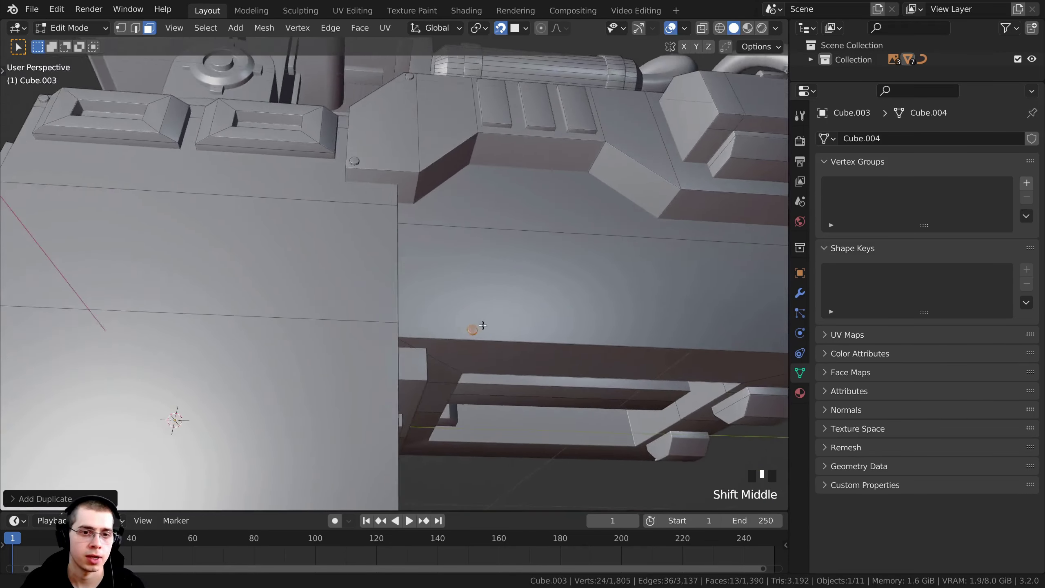
{"action": "scroll", "coordinate": [412, 329], "scroll_direction": "up", "scroll_amount": 3}
{"action": "key", "text": "g"}
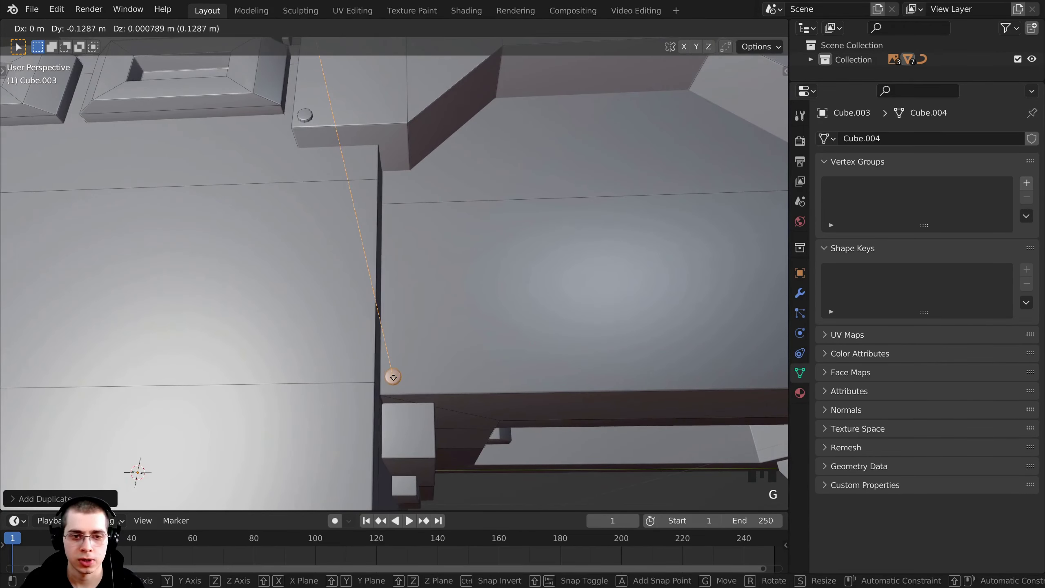
{"action": "left_click", "coordinate": [393, 376]}
{"action": "middle_click_drag", "start_coordinate": [393, 377], "coordinate": [406, 330], "text": "shift"}
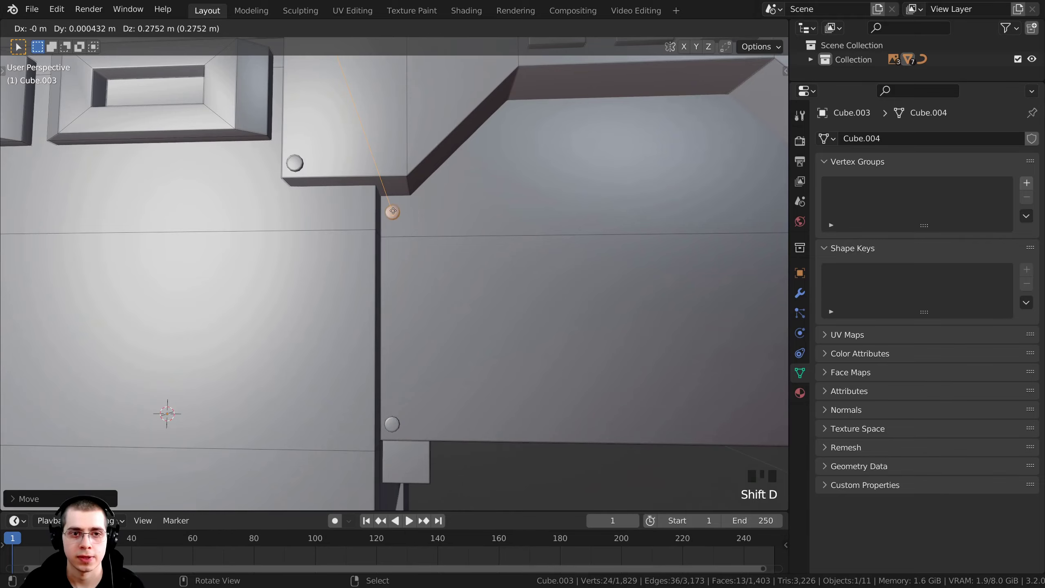
{"action": "left_click", "coordinate": [393, 209]}
{"action": "scroll", "coordinate": [393, 209], "scroll_direction": "down", "scroll_amount": 2}
{"action": "middle_click_drag", "start_coordinate": [393, 209], "coordinate": [329, 144], "text": "shift"}
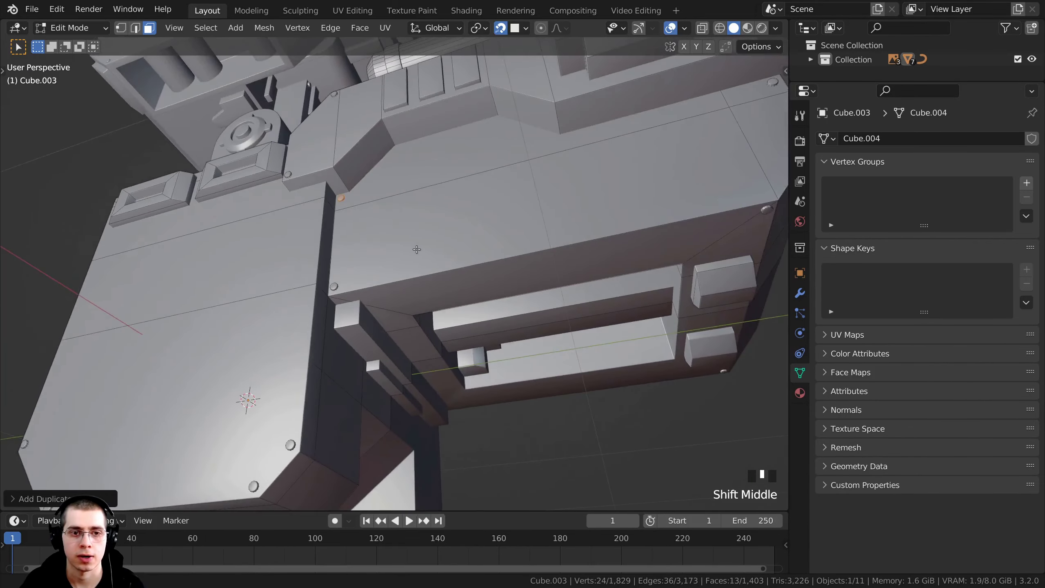
Step: Duplicate the rivet to the front corner of the rear body section's underside
{"action": "scroll", "coordinate": [321, 136], "scroll_direction": "up", "scroll_amount": 2}
{"action": "key", "text": "shift+d"}
{"action": "middle_click_drag", "start_coordinate": [297, 309], "coordinate": [275, 287], "text": "shift"}
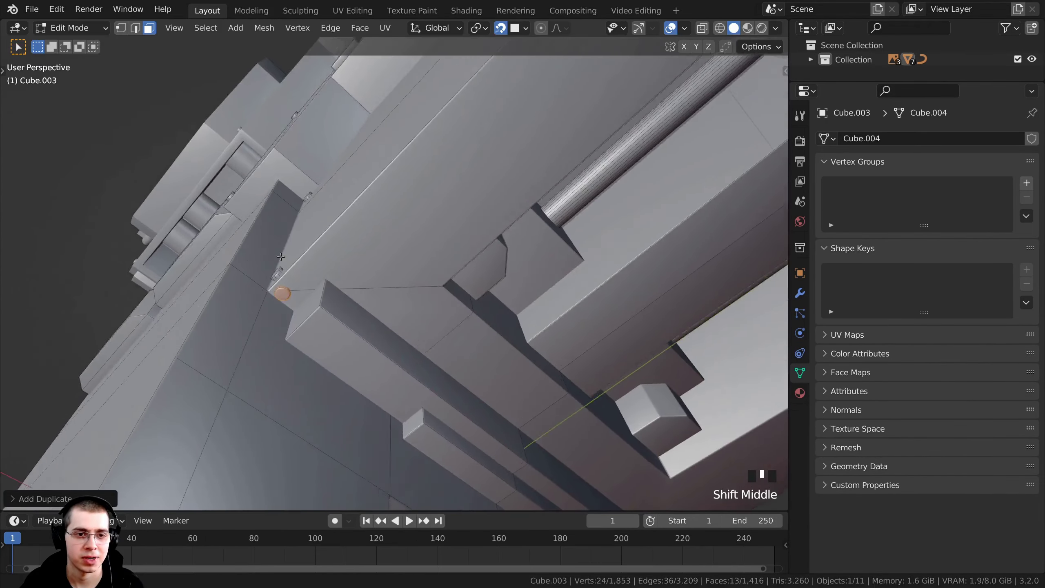
Step: Reposition the rivet copy at the front corner of the rear body section's underside
{"action": "scroll", "coordinate": [384, 287], "scroll_direction": "up", "scroll_amount": 2}
{"action": "key", "text": "g"}
{"action": "left_click", "coordinate": [393, 286]}
{"action": "scroll", "coordinate": [393, 286], "scroll_direction": "down", "scroll_amount": 3}
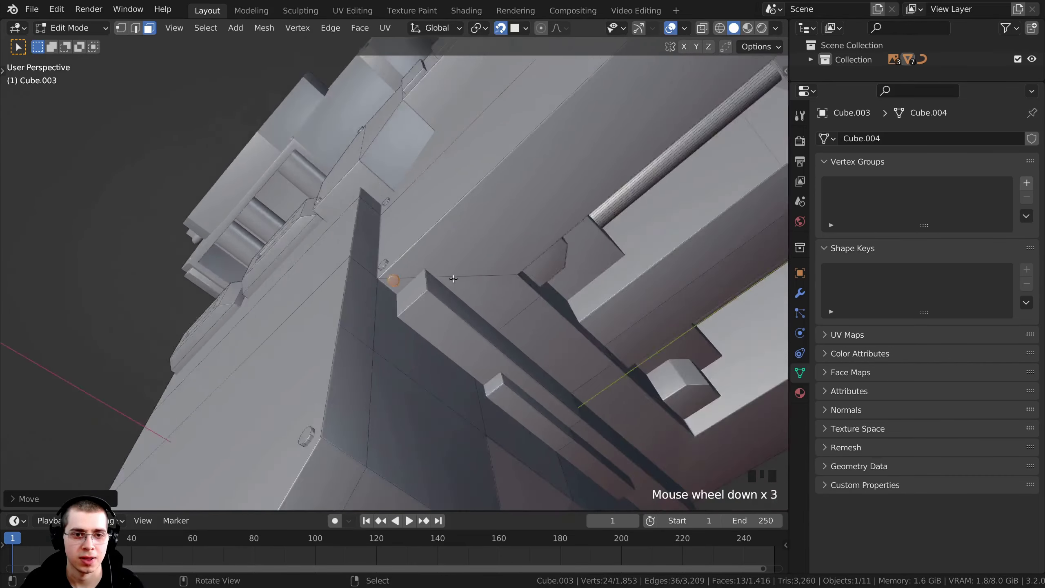
Step: Duplicate the rivet to the upper outer corner of the rear section's back face, beside the end of the horizontal cylinder
{"action": "middle_click_drag", "start_coordinate": [393, 285], "coordinate": [317, 231], "text": "shift"}
{"action": "key", "text": "shift+d"}
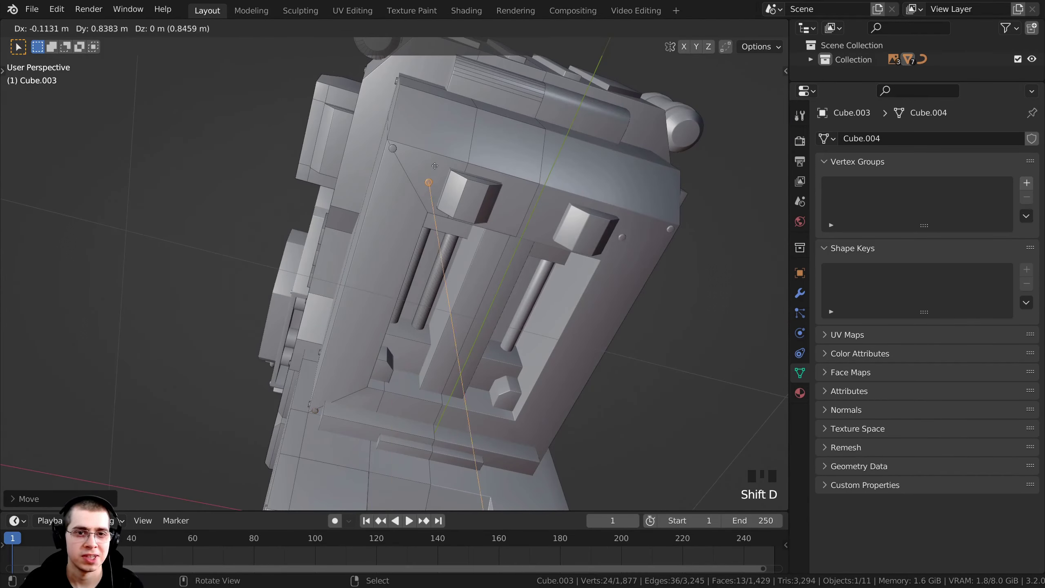
{"action": "left_click", "coordinate": [442, 138]}
{"action": "middle_click_drag", "start_coordinate": [442, 138], "coordinate": [415, 194]}
{"action": "key", "text": "g"}
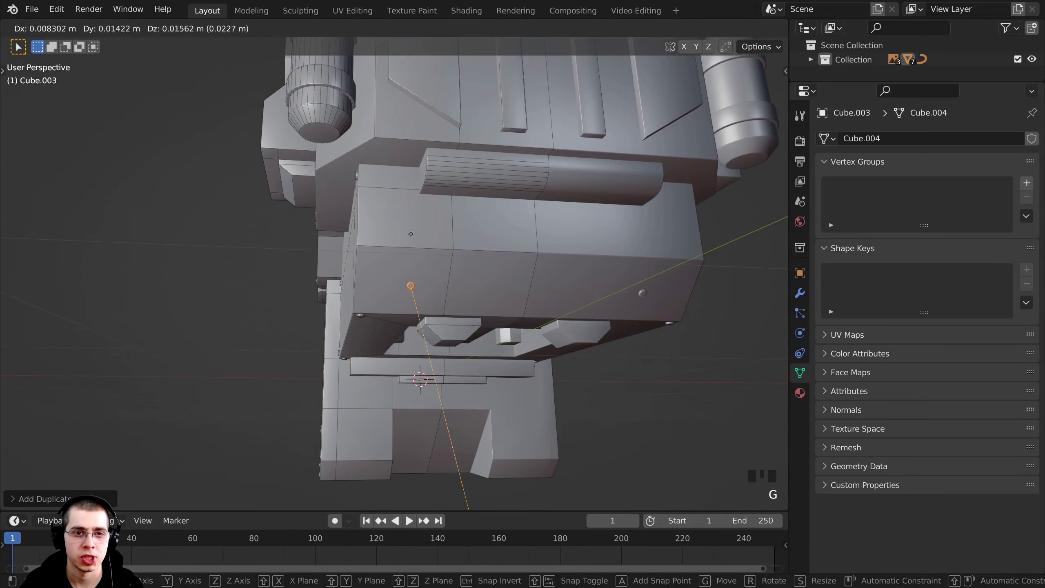
{"action": "left_click", "coordinate": [413, 197]}
{"action": "scroll", "coordinate": [413, 197], "scroll_direction": "up", "scroll_amount": 3}
{"action": "key", "text": "g"}
{"action": "left_click", "coordinate": [427, 241]}
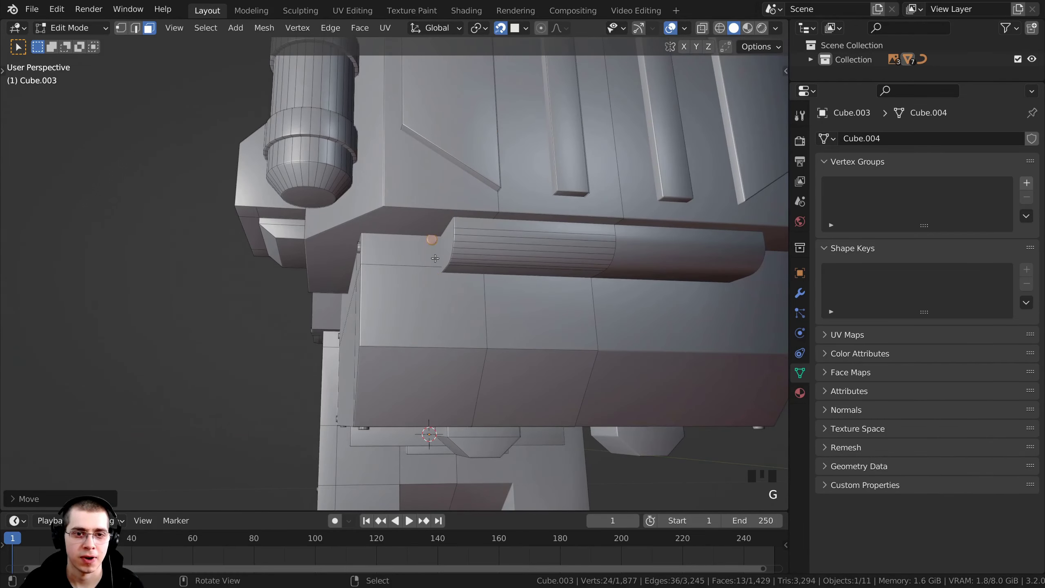
{"action": "scroll", "coordinate": [430, 280], "scroll_direction": "up", "scroll_amount": 3}
{"action": "key", "text": "g"}
{"action": "left_click", "coordinate": [436, 295]}
Step: Duplicate the rivet to the lower outer corner of the upper rear housing's back face, below the recessed panel
{"action": "scroll", "coordinate": [436, 295], "scroll_direction": "down", "scroll_amount": 5}
{"action": "middle_click_drag", "start_coordinate": [436, 295], "coordinate": [451, 331]}
{"action": "scroll", "coordinate": [451, 331], "scroll_direction": "up", "scroll_amount": 4}
{"action": "key", "text": "shift+d"}
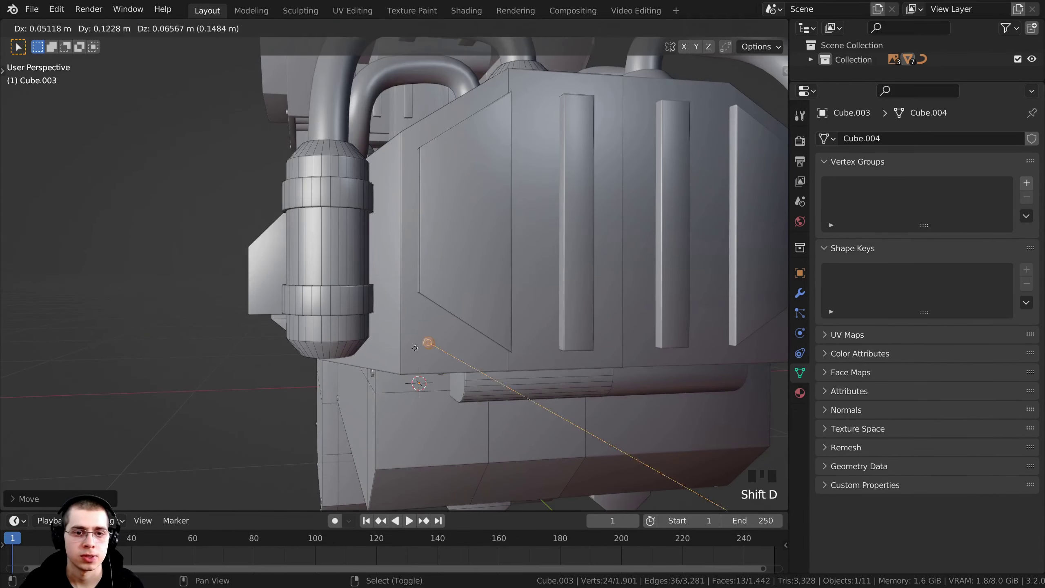
{"action": "left_click", "coordinate": [412, 363]}
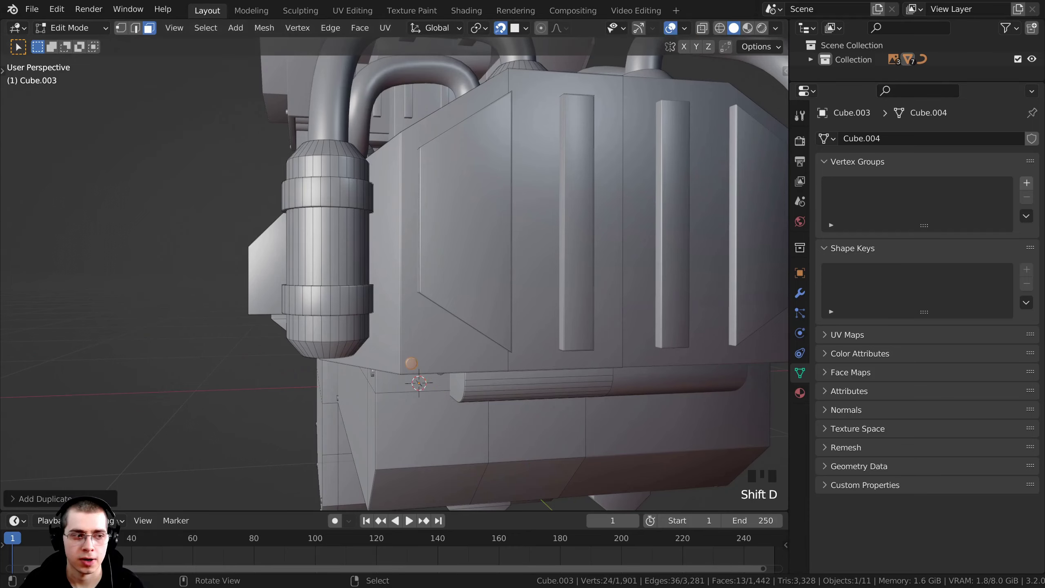
Step: Duplicate the rivet to the lower rear and upper rear corners of the housing's sloped top face
{"action": "middle_click_drag", "start_coordinate": [412, 362], "coordinate": [372, 322]}
{"action": "scroll", "coordinate": [354, 362], "scroll_direction": "up", "scroll_amount": 2}
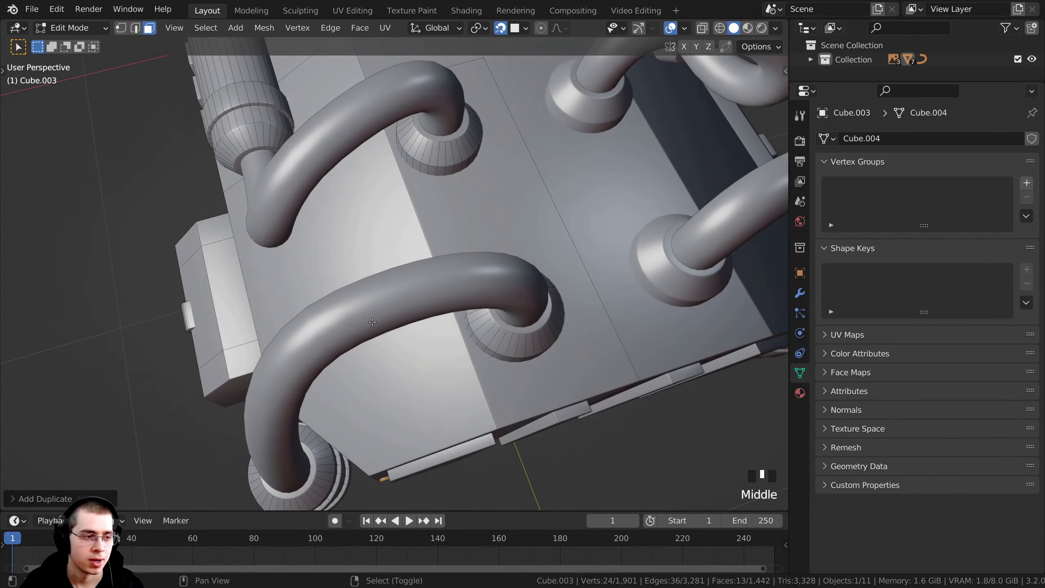
{"action": "middle_click_drag", "start_coordinate": [402, 416], "coordinate": [395, 371]}
{"action": "key", "text": "shift+d"}
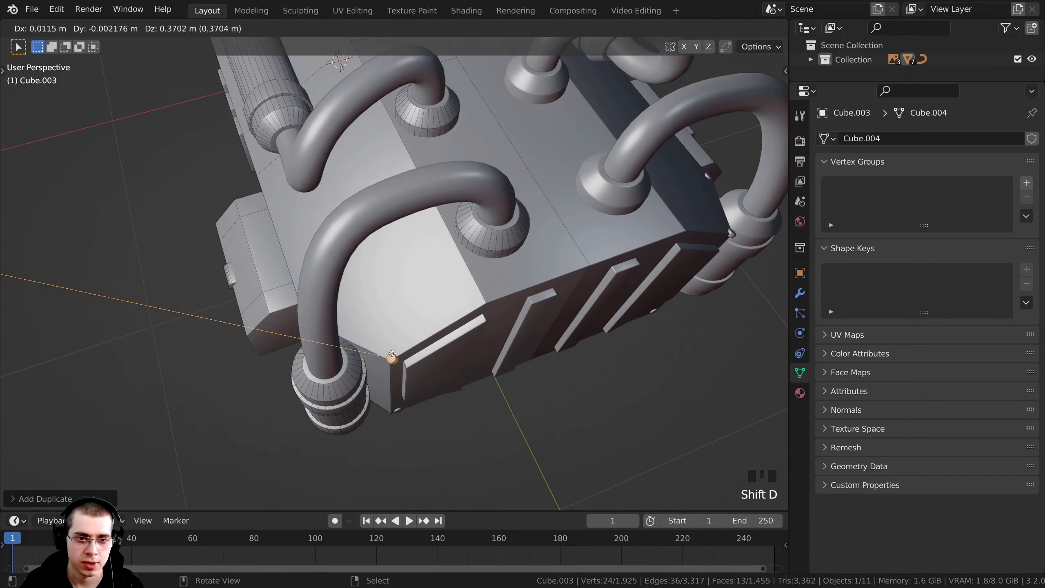
{"action": "scroll", "coordinate": [389, 347], "scroll_direction": "up", "scroll_amount": 2}
{"action": "key", "text": "g"}
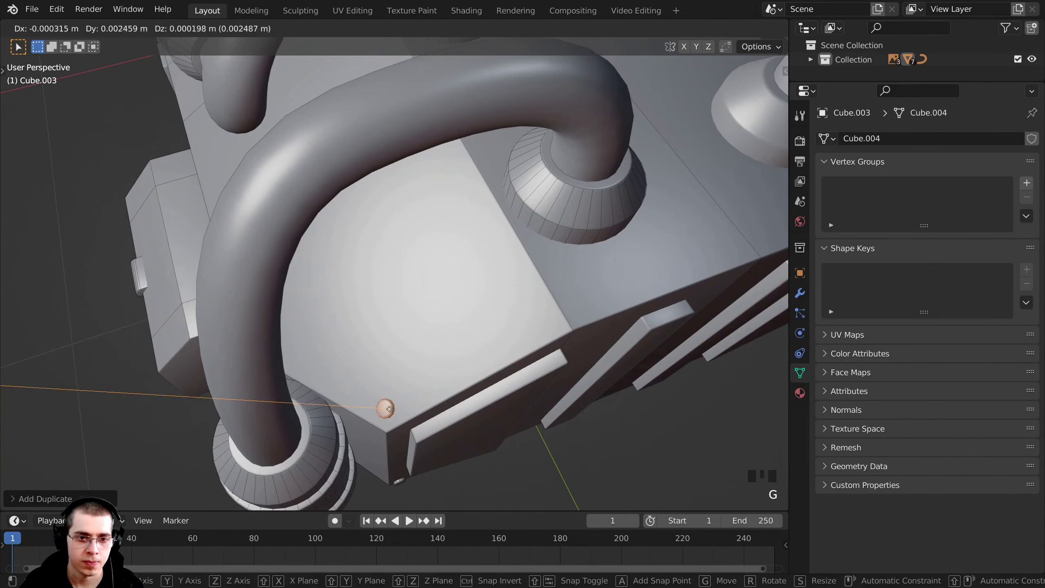
{"action": "left_click", "coordinate": [388, 409]}
{"action": "key", "text": "shift+d"}
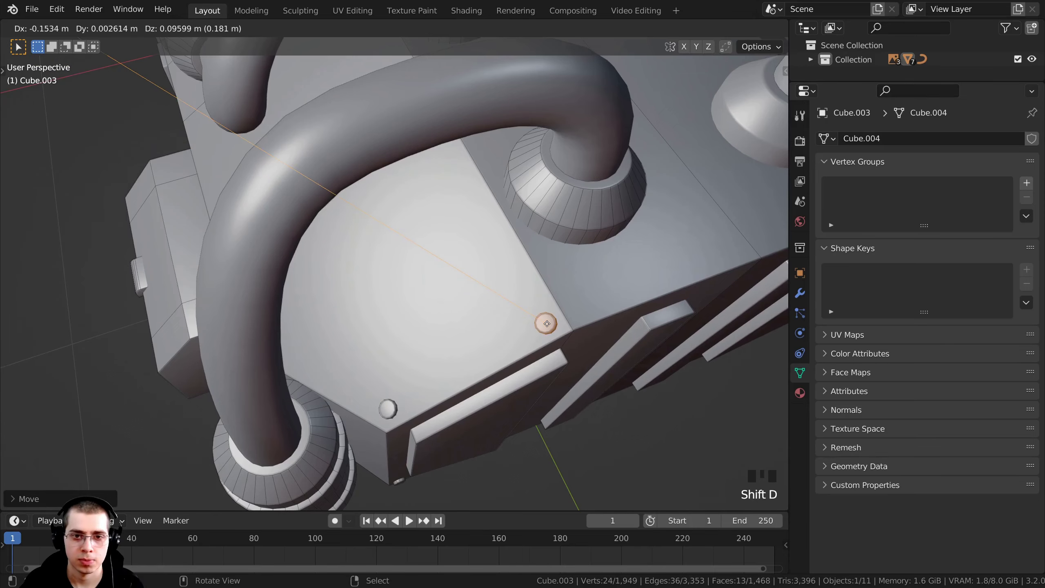
{"action": "left_click", "coordinate": [547, 324]}
Step: Duplicate the rivet to the upper front corner of the housing's sloped top face, ahead of the ribbed canister
{"action": "middle_click_drag", "start_coordinate": [546, 323], "coordinate": [629, 167]}
{"action": "scroll", "coordinate": [596, 231], "scroll_direction": "up", "scroll_amount": 3}
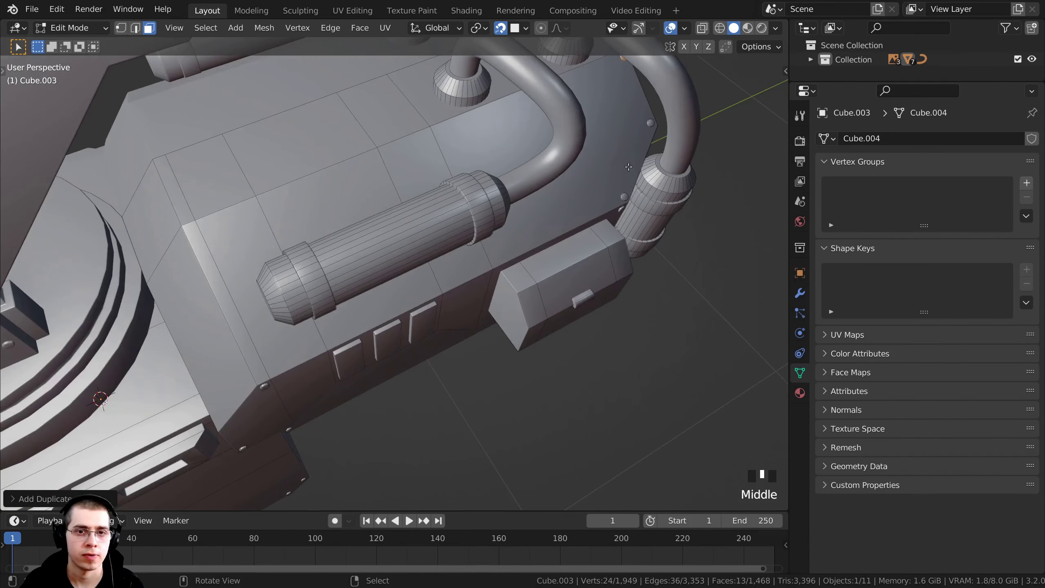
{"action": "key", "text": "shift+d"}
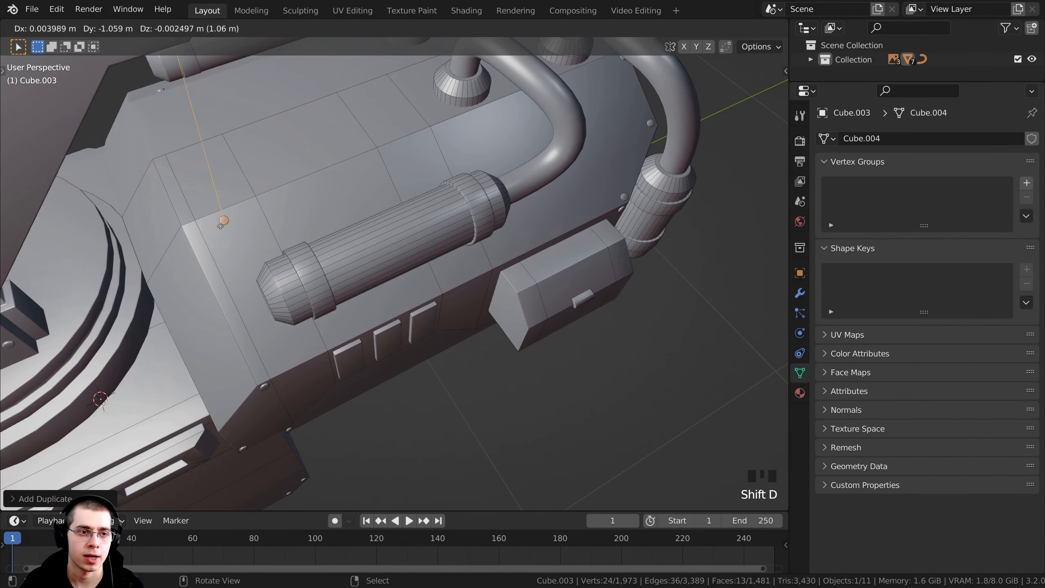
{"action": "left_click", "coordinate": [220, 226]}
{"action": "middle_click_drag", "start_coordinate": [220, 226], "coordinate": [439, 151], "text": "shift"}
{"action": "scroll", "coordinate": [363, 225], "scroll_direction": "up", "scroll_amount": 3}
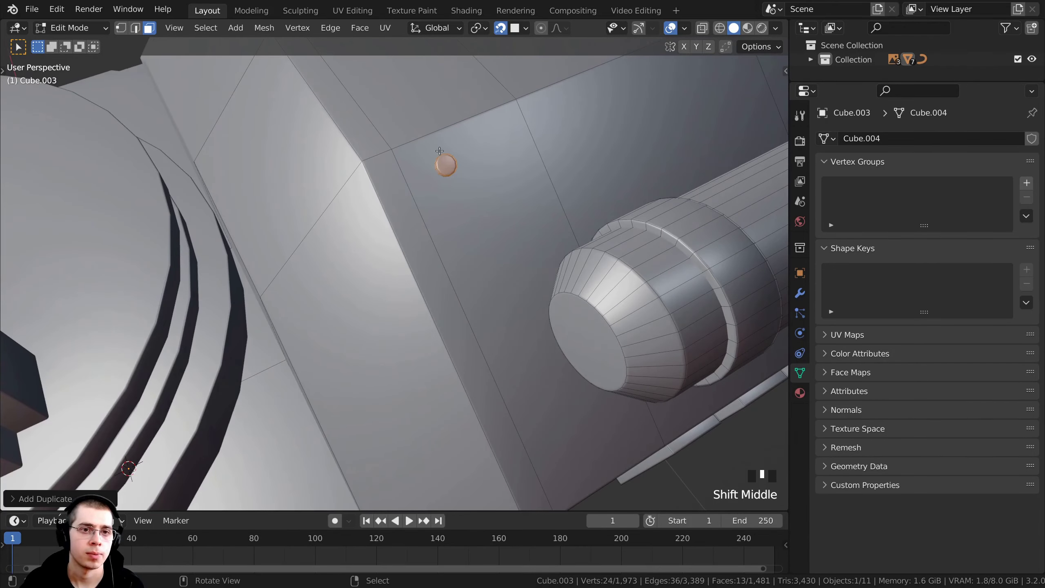
{"action": "key", "text": "g"}
{"action": "left_click", "coordinate": [384, 172]}
Step: Duplicate the rivet to the two outer corners of the recessed panel on the front body's underside
{"action": "middle_click_drag", "start_coordinate": [383, 172], "coordinate": [413, 272]}
{"action": "scroll", "coordinate": [416, 263], "scroll_direction": "up", "scroll_amount": 2}
{"action": "scroll", "coordinate": [413, 271], "scroll_direction": "up", "scroll_amount": 4}
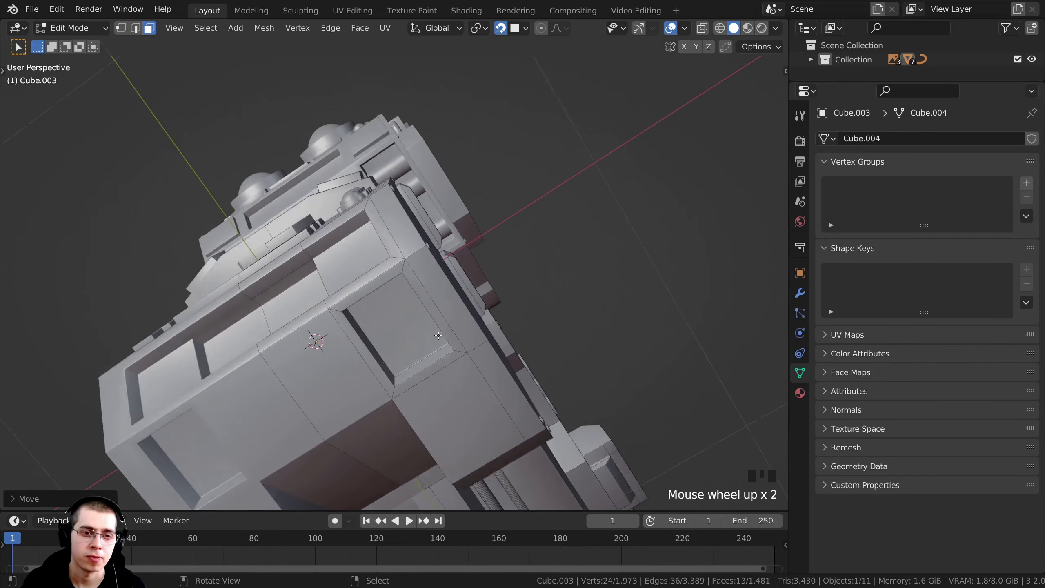
{"action": "key", "text": "shift+d"}
{"action": "left_click", "coordinate": [411, 262]}
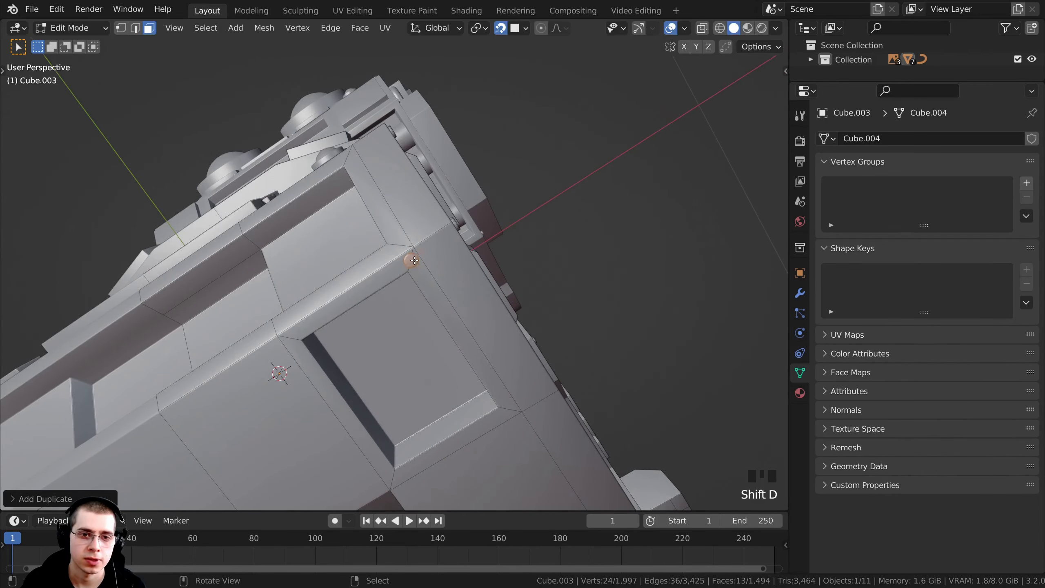
{"action": "middle_click_drag", "start_coordinate": [411, 263], "coordinate": [410, 206]}
{"action": "key", "text": "shift+d"}
{"action": "left_click", "coordinate": [568, 420]}
Step: Duplicate the rivet to the two inner corners of the recessed underside panel
{"action": "middle_click_drag", "start_coordinate": [568, 421], "coordinate": [531, 353], "text": "shift"}
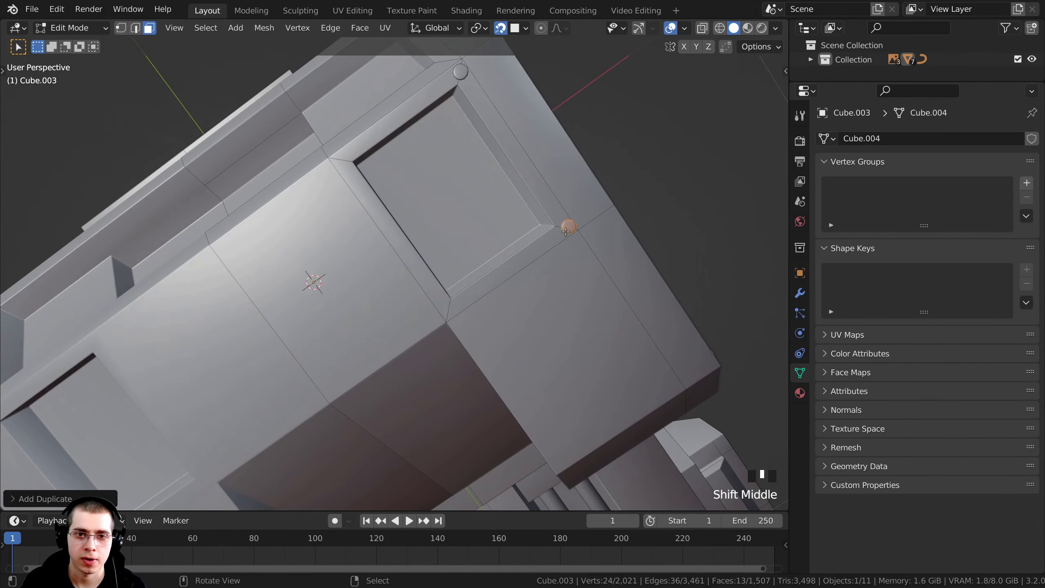
{"action": "key", "text": "shift+d"}
{"action": "left_click", "coordinate": [449, 308]}
{"action": "middle_click_drag", "start_coordinate": [449, 309], "coordinate": [479, 363], "text": "shift"}
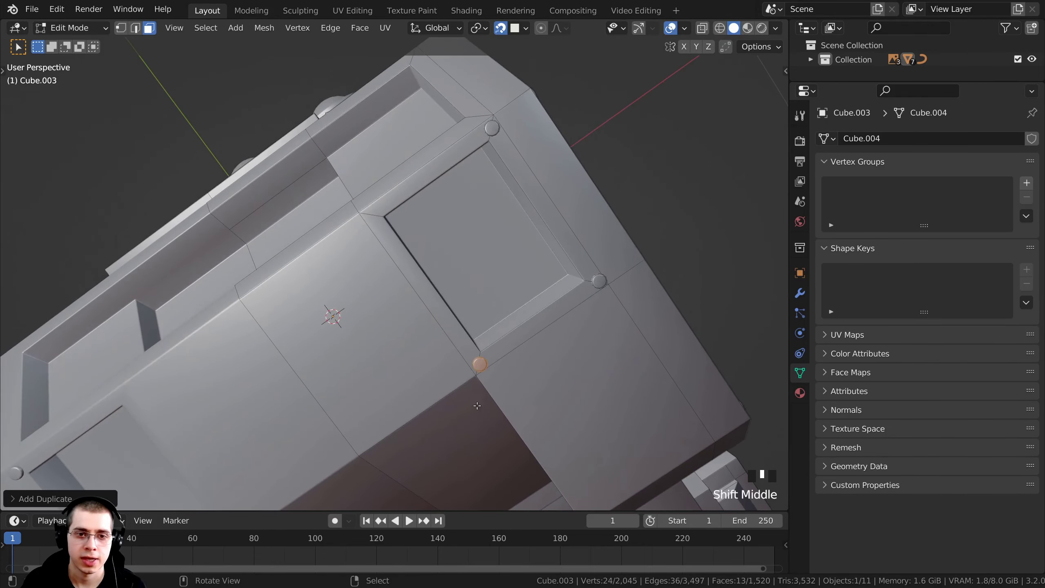
{"action": "key", "text": "shift+d"}
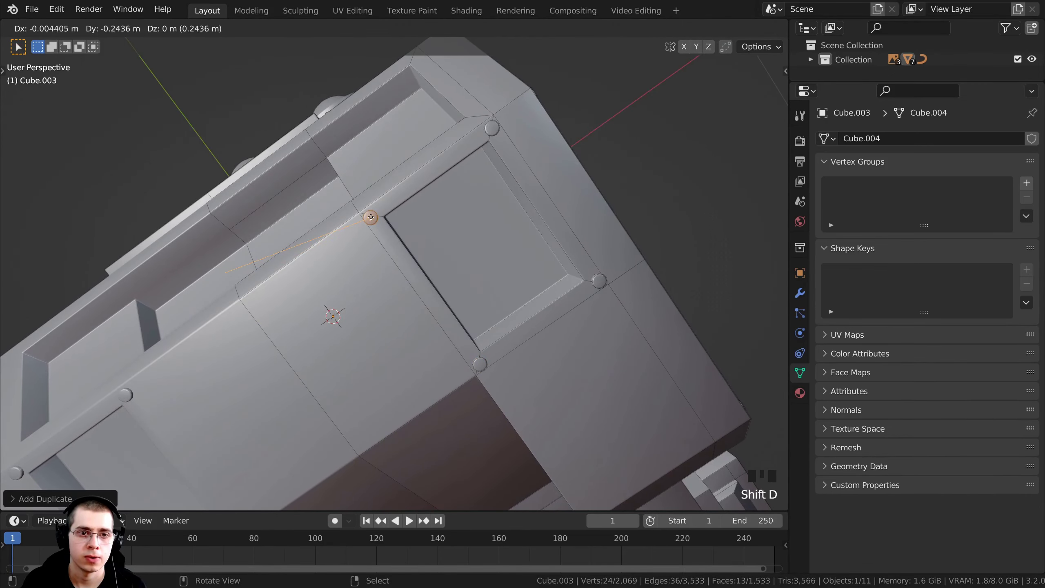
{"action": "left_click", "coordinate": [371, 217]}
Step: Duplicate the rivet twice on the front body, snapping the last copy to the front face beside the trapezoidal block's upper corner
{"action": "scroll", "coordinate": [371, 217], "scroll_direction": "down", "scroll_amount": 2}
{"action": "middle_click_drag", "start_coordinate": [371, 216], "coordinate": [401, 401]}
{"action": "scroll", "coordinate": [404, 394], "scroll_direction": "up", "scroll_amount": 3}
{"action": "scroll", "coordinate": [403, 394], "scroll_direction": "down", "scroll_amount": 2}
{"action": "key", "text": "shift+d"}
{"action": "left_click", "coordinate": [480, 364]}
{"action": "key", "text": "shift+d"}
{"action": "left_click", "coordinate": [360, 211]}
{"action": "middle_click_drag", "start_coordinate": [361, 211], "coordinate": [389, 196]}
{"action": "scroll", "coordinate": [390, 196], "scroll_direction": "up", "scroll_amount": 3}
{"action": "key", "text": "g"}
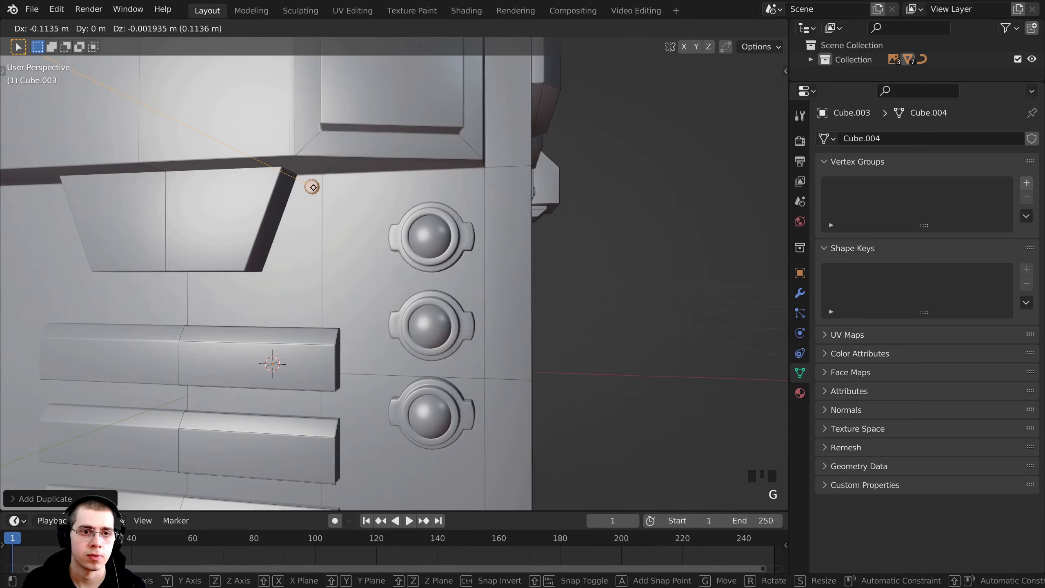
{"action": "left_click", "coordinate": [313, 188]}
Step: Return to Object Mode and deselect everything
{"action": "scroll", "coordinate": [313, 188], "scroll_direction": "down", "scroll_amount": 4}
{"action": "middle_click_drag", "start_coordinate": [313, 188], "coordinate": [414, 316]}
{"action": "key", "text": "Tab"}
{"action": "scroll", "coordinate": [370, 289], "scroll_direction": "down", "scroll_amount": 3}
{"action": "key", "text": "alt+a"}
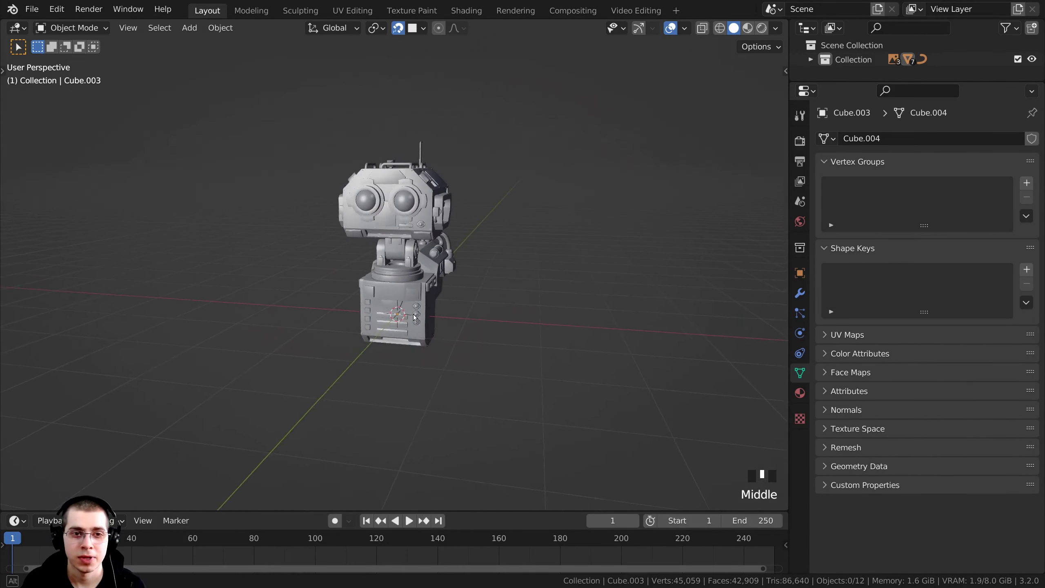
Step: Examine the riveted body and the whole robot from the front, side and below
{"action": "scroll", "coordinate": [498, 292], "scroll_direction": "up", "scroll_amount": 4}
{"action": "middle_click_drag", "start_coordinate": [498, 292], "coordinate": [378, 312], "text": "shift"}
{"action": "scroll", "coordinate": [386, 299], "scroll_direction": "down", "scroll_amount": 2}
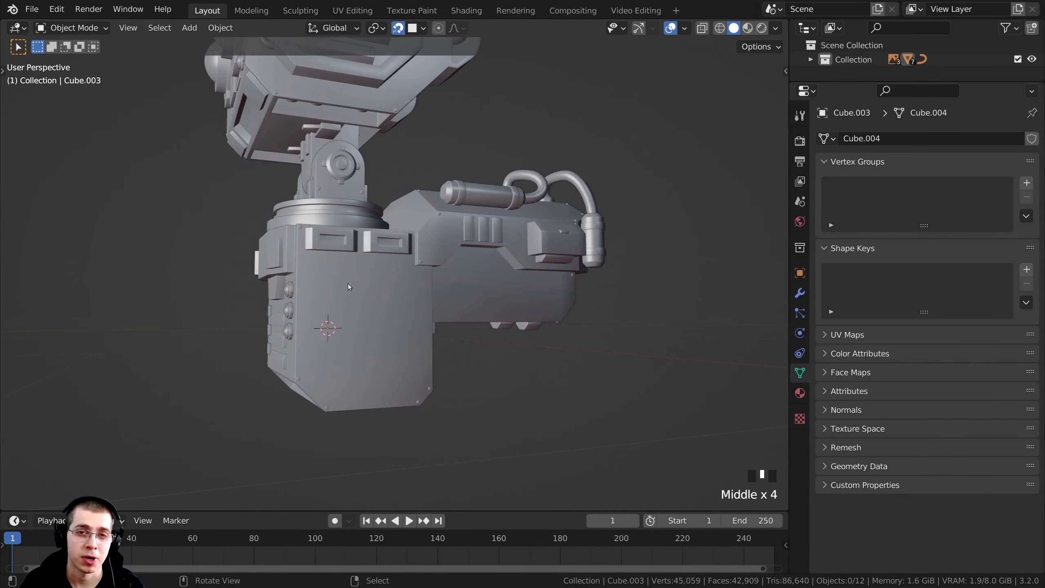
{"action": "scroll", "coordinate": [366, 257], "scroll_direction": "up", "scroll_amount": 2}
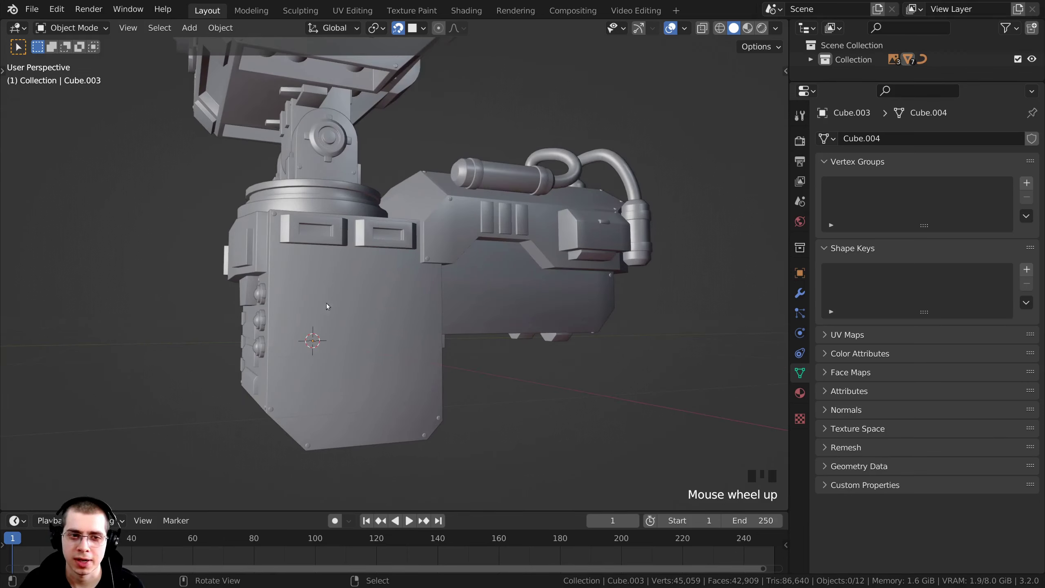
{"action": "scroll", "coordinate": [356, 327], "scroll_direction": "down", "scroll_amount": 3}
{"action": "middle_click_drag", "start_coordinate": [360, 288], "coordinate": [529, 335]}
{"action": "scroll", "coordinate": [354, 325], "scroll_direction": "up", "scroll_amount": 2}
{"action": "scroll", "coordinate": [459, 369], "scroll_direction": "down", "scroll_amount": 3}
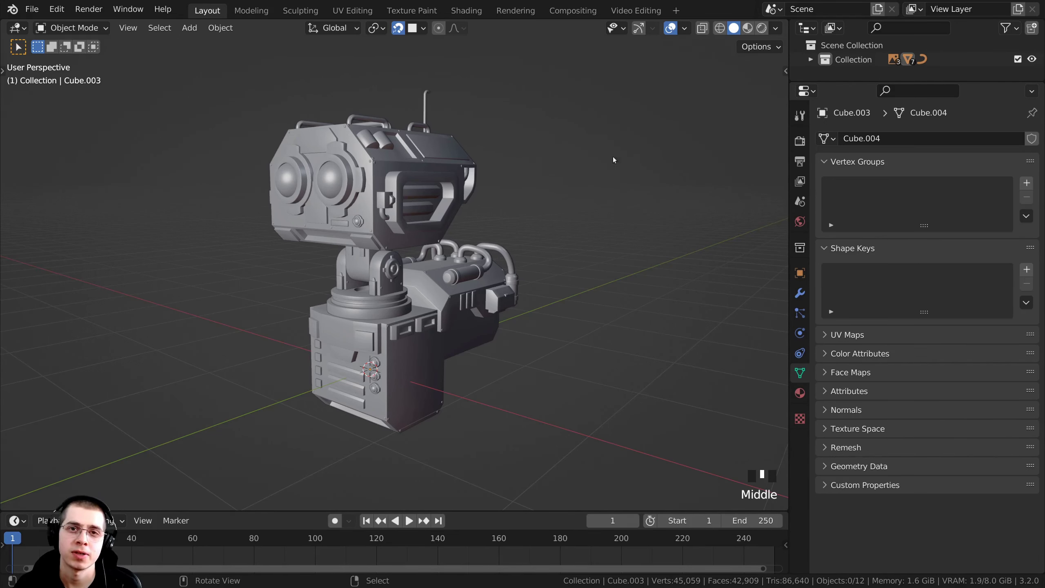
{"action": "middle_click_drag", "start_coordinate": [524, 349], "coordinate": [497, 324]}
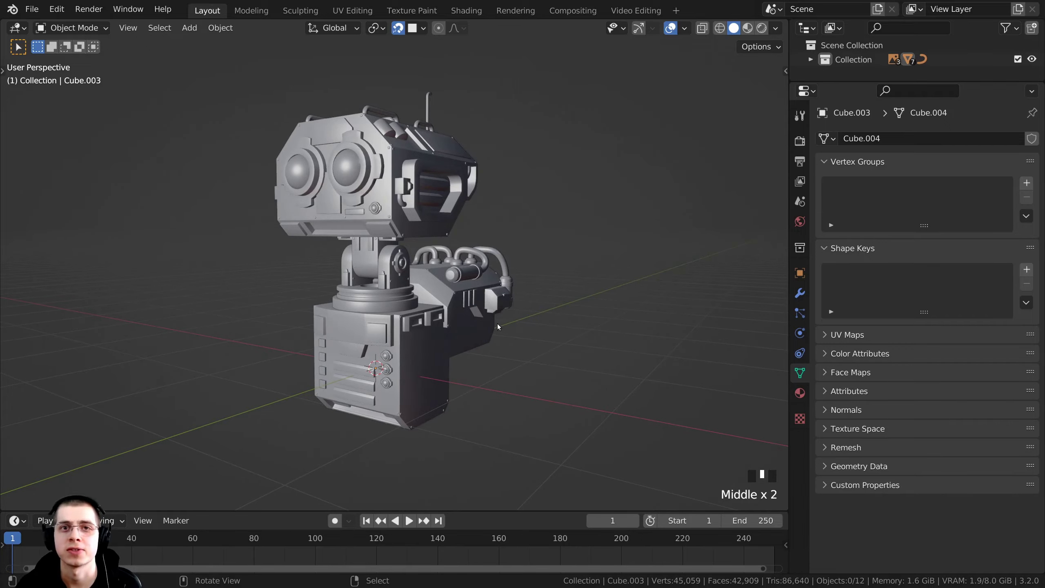